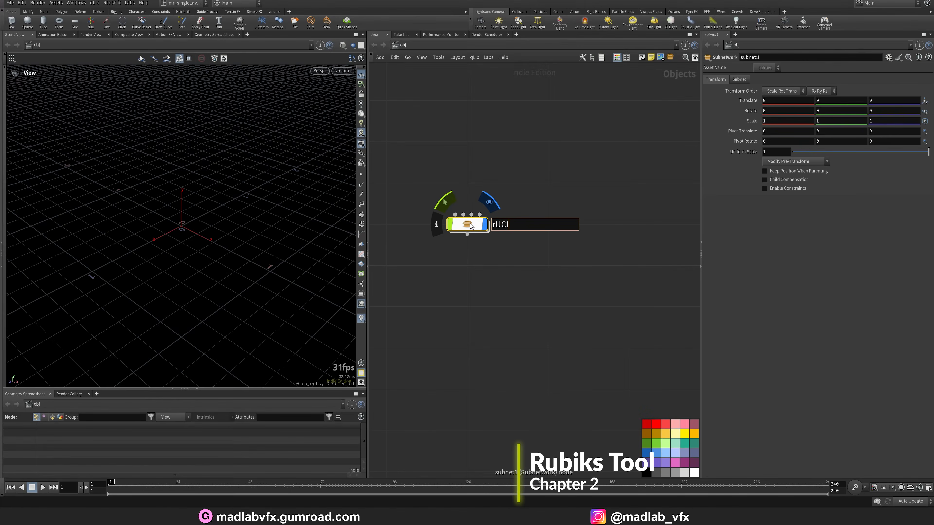
Rename the subnetwork as Rubiks_Cube and colour its node purple
{"action": "key", "text": "BackSpace"}
{"action": "key", "text": "BackSpace"}
{"action": "key", "text": "BackSpace"}
{"action": "key", "text": "BackSpace"}
{"action": "type", "text": "Rubiks_Cube"}
{"action": "key", "text": "Return"}
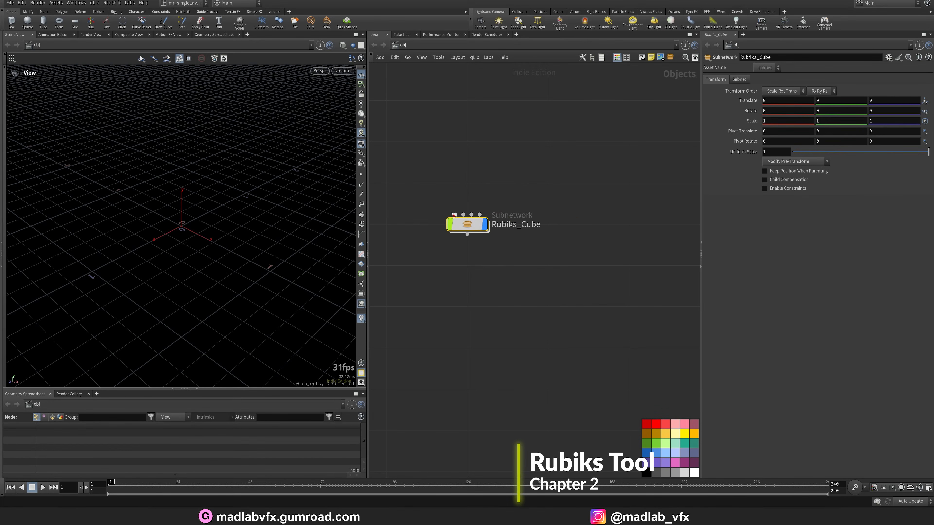
{"action": "left_click", "coordinate": [656, 462]}
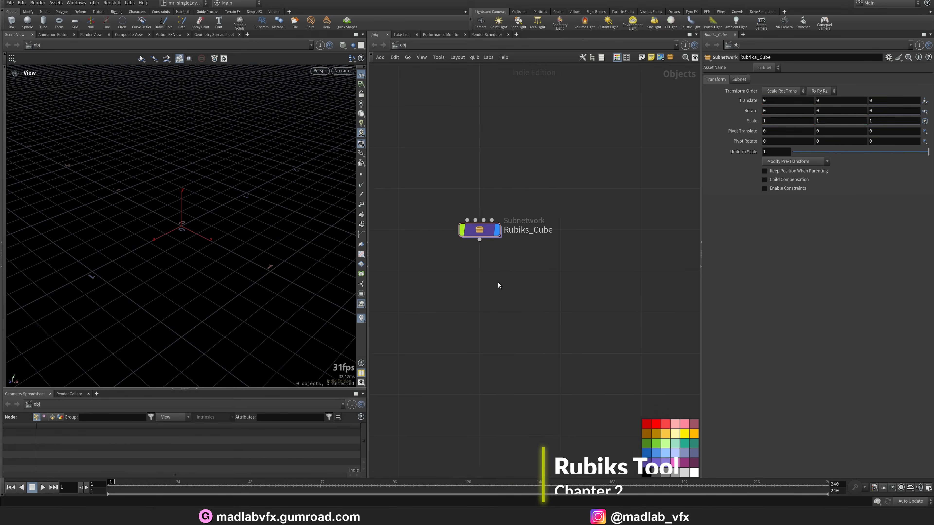
Inside the Rubiks_Cube subnetwork, add a Geometry object and name it cube_geometry
{"action": "double_click", "coordinate": [481, 231]}
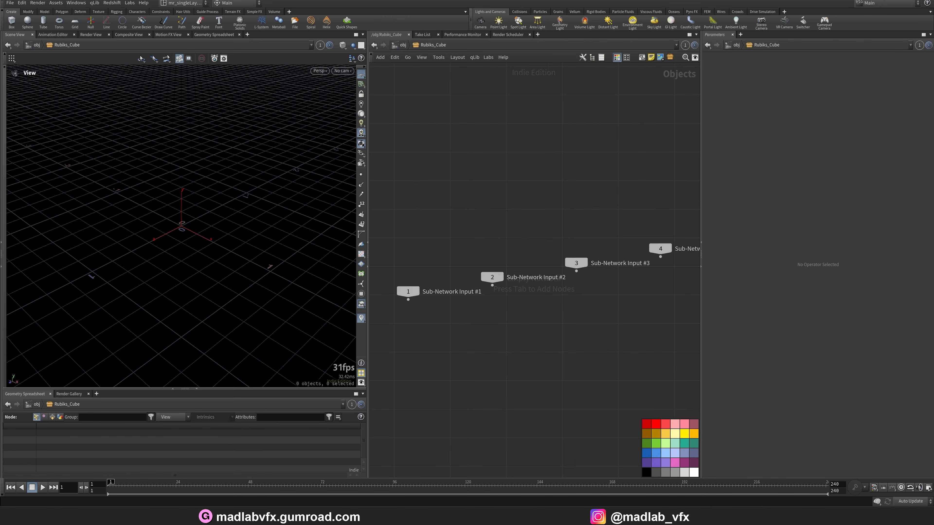
{"action": "key", "text": "Tab"}
{"action": "left_click", "coordinate": [605, 279]}
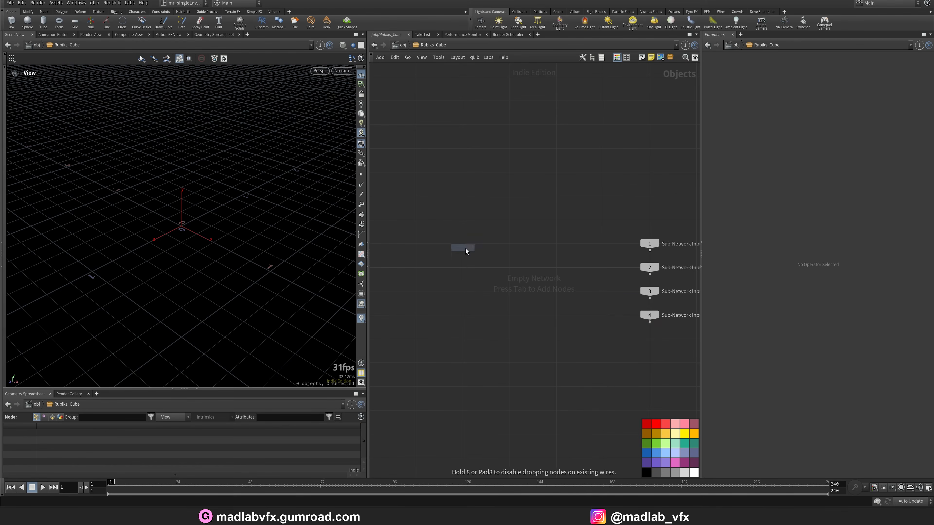
{"action": "left_click", "coordinate": [466, 245]}
{"action": "double_click", "coordinate": [475, 244]}
{"action": "type", "text": "c"}
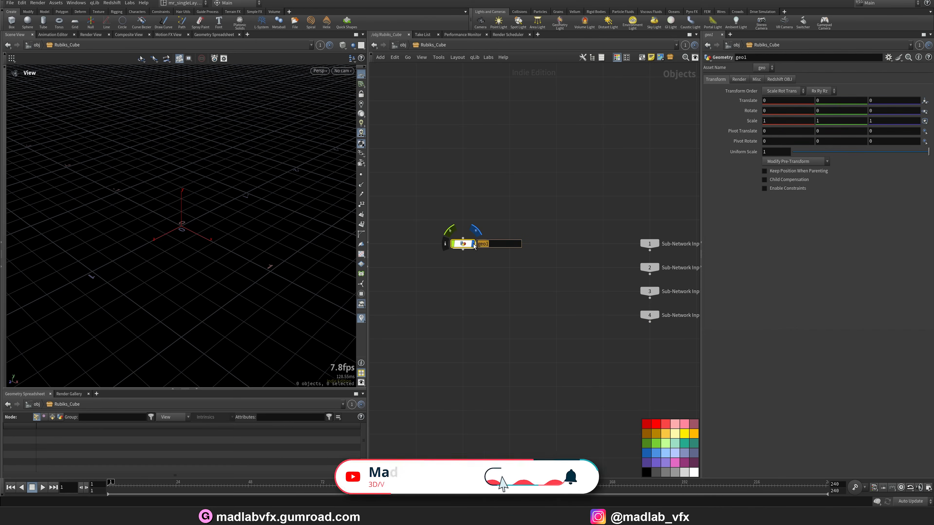
{"action": "type", "text": "ube_geometry"}
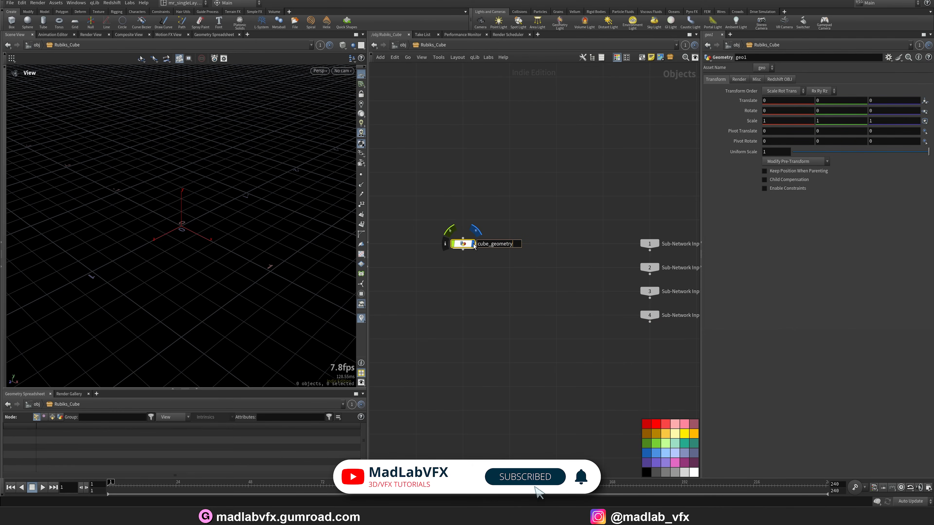
{"action": "key", "text": "Return"}
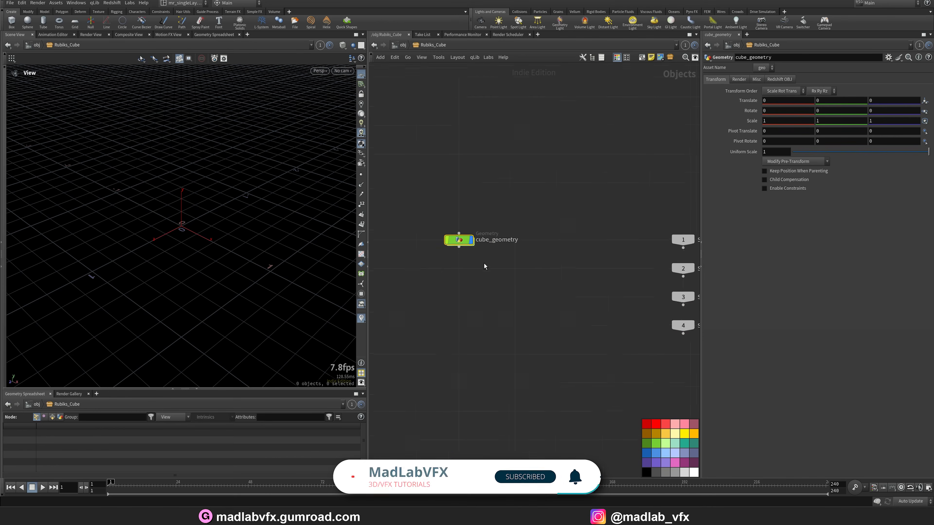
Inside cube_geometry, add a Subnetwork node and name it rubiks_solver
{"action": "scroll", "coordinate": [485, 263], "scroll_direction": "up", "scroll_amount": 3}
{"action": "middle_click_drag", "start_coordinate": [496, 270], "coordinate": [507, 281]}
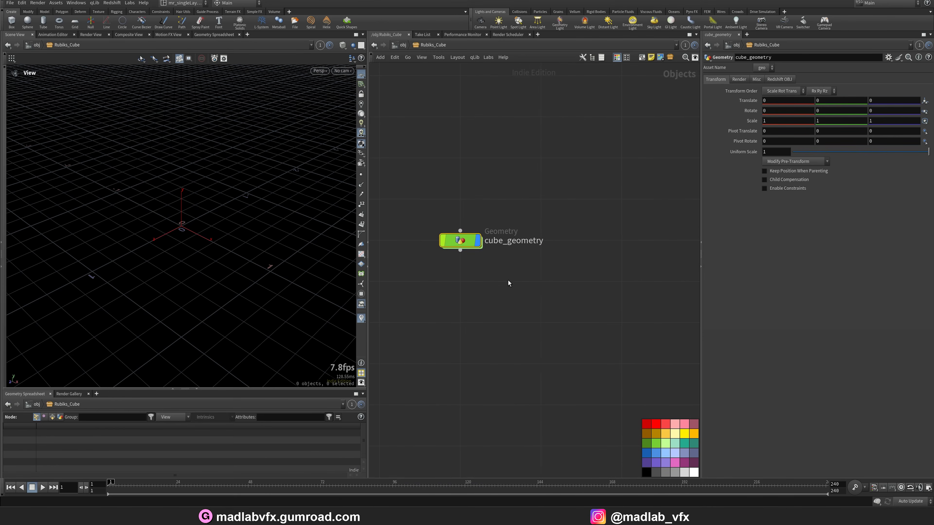
{"action": "double_click", "coordinate": [463, 248]}
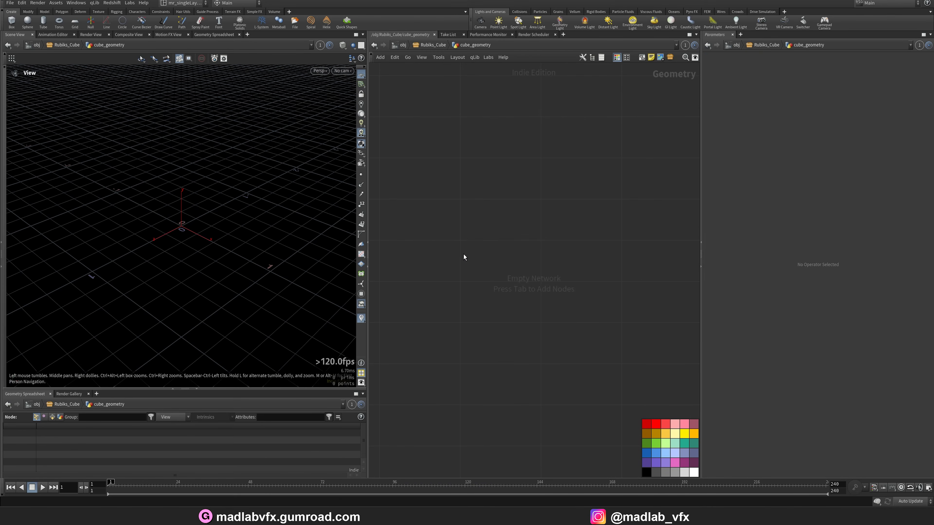
{"action": "key", "text": "Tab"}
{"action": "key", "text": "Escape"}
{"action": "key", "text": "Tab"}
{"action": "type", "text": "sub"}
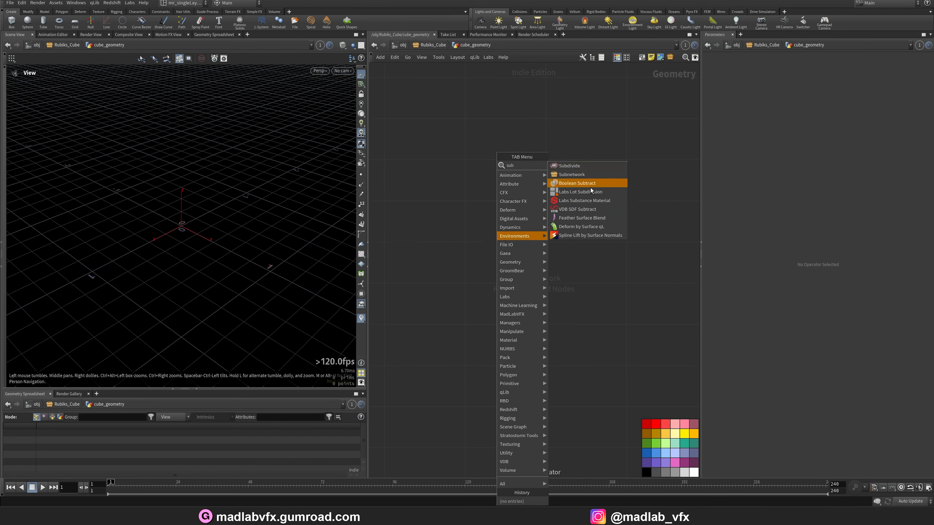
{"action": "left_click", "coordinate": [591, 188]}
{"action": "left_click", "coordinate": [492, 246]}
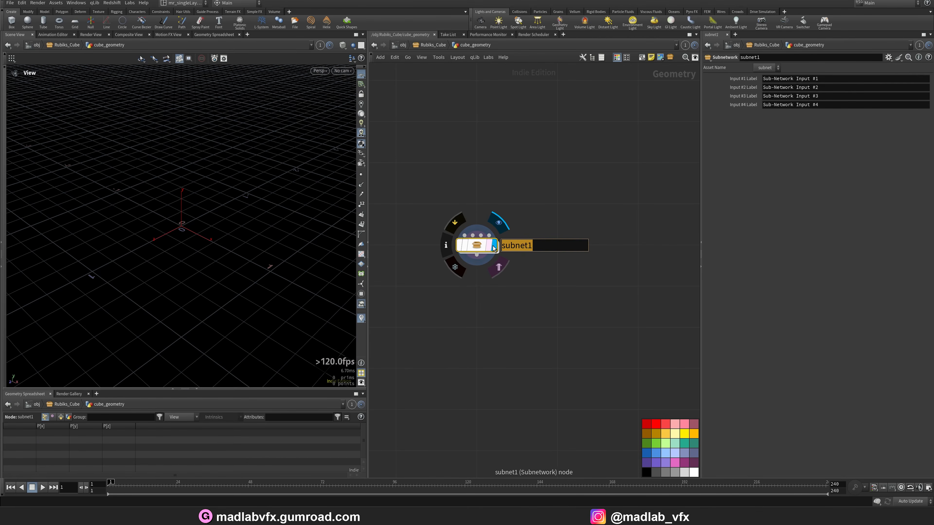
{"action": "type", "text": "rubiks_c"}
{"action": "type", "text": "olver"}
{"action": "key", "text": "Return"}
Create a digital asset from the rubiks_solver subnetwork, saving it to the $HIP/hda Directory location
{"action": "right_click", "coordinate": [505, 240]}
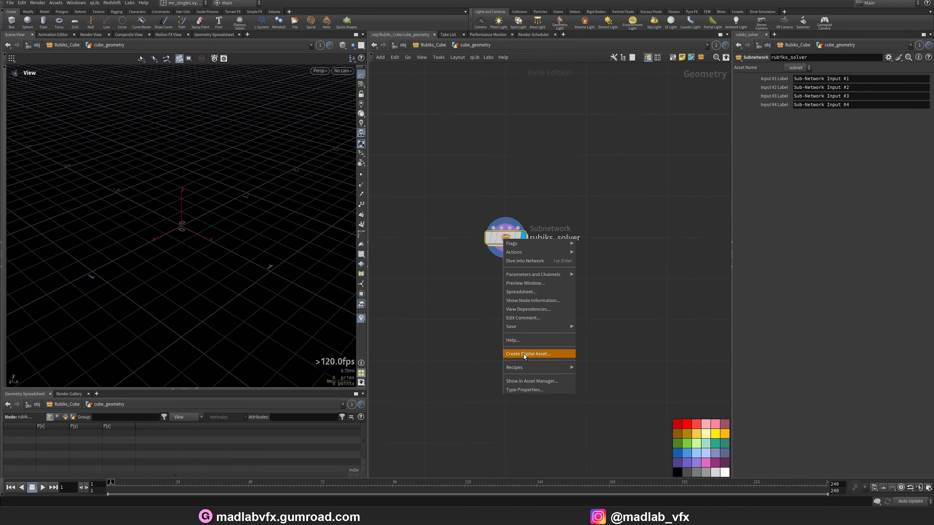
{"action": "left_click", "coordinate": [525, 354]}
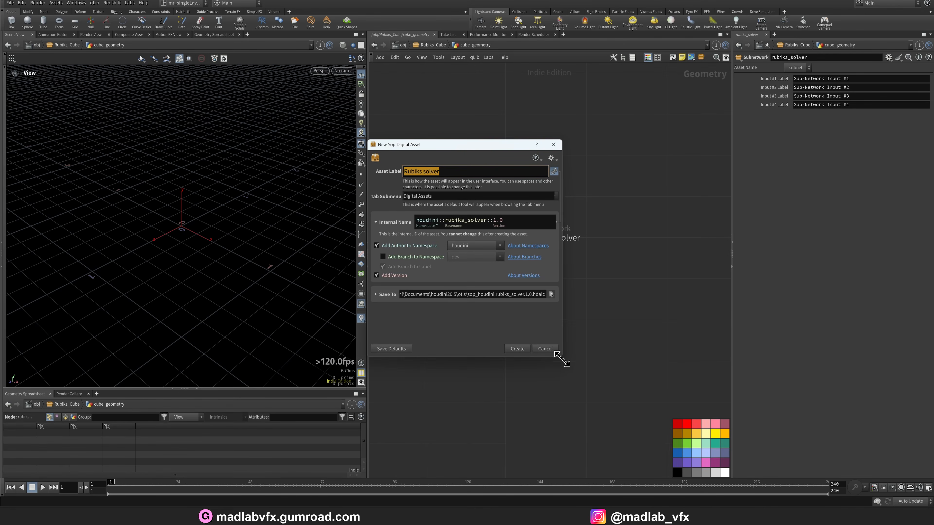
{"action": "left_click_drag", "start_coordinate": [561, 359], "coordinate": [662, 359]}
{"action": "left_click", "coordinate": [378, 289]}
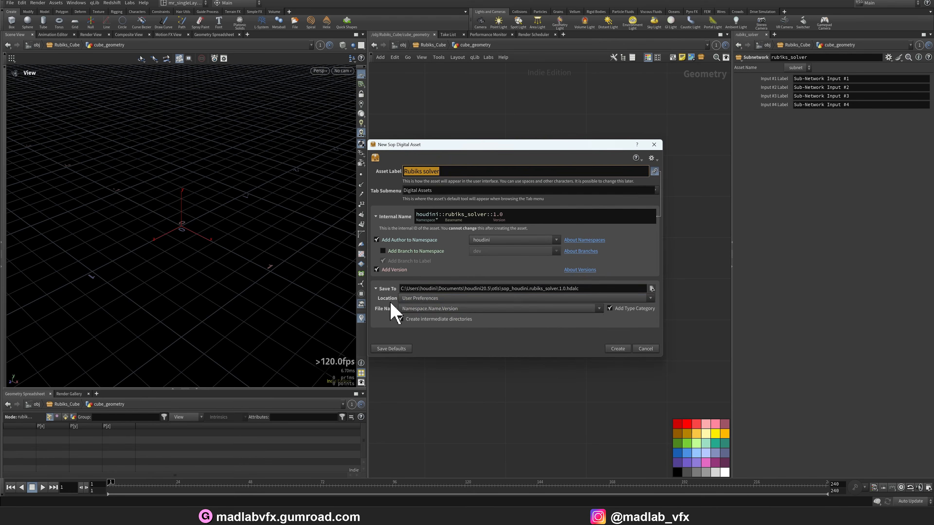
{"action": "left_click", "coordinate": [416, 298]}
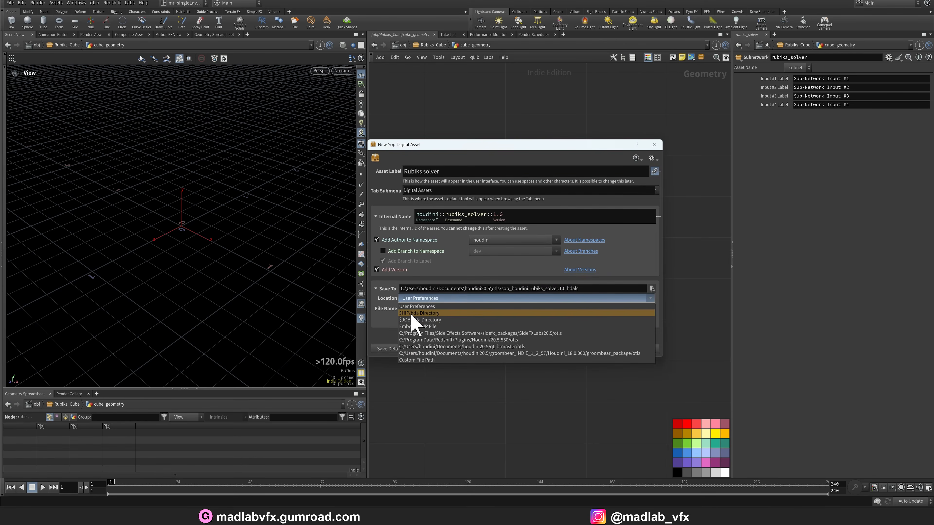
{"action": "left_click", "coordinate": [434, 314]}
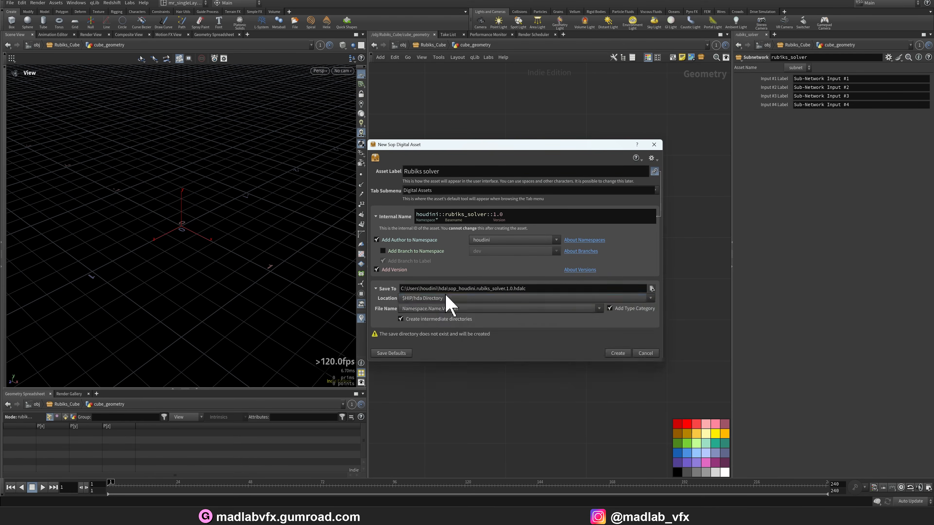
{"action": "key", "text": "Return"}
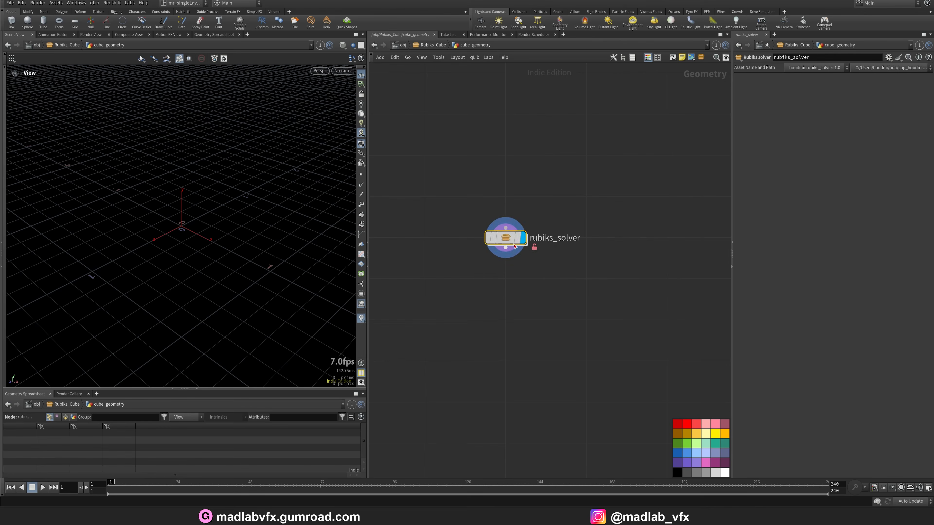
Inside rubiks_solver, add a Box node away from the input and output nodes and display it framed in the viewport
{"action": "double_click", "coordinate": [513, 244]}
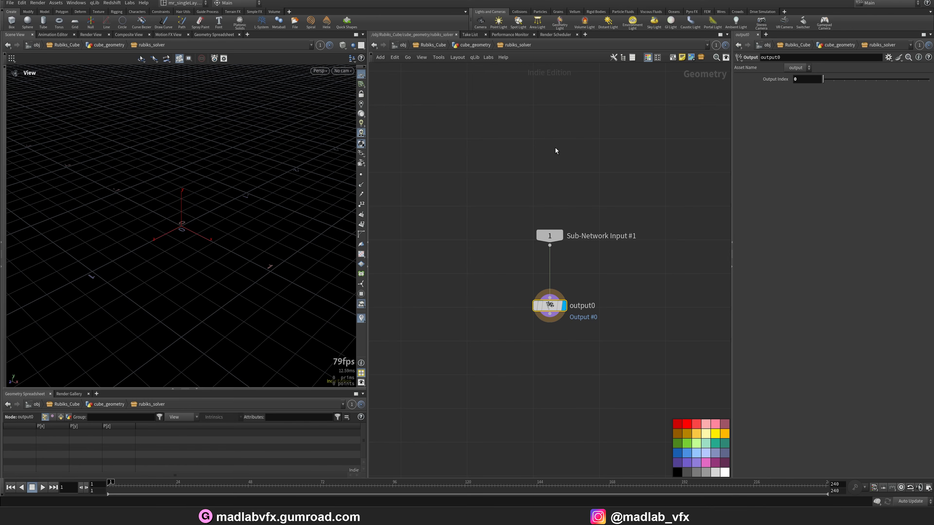
{"action": "key", "text": "Tab"}
{"action": "type", "text": "box"}
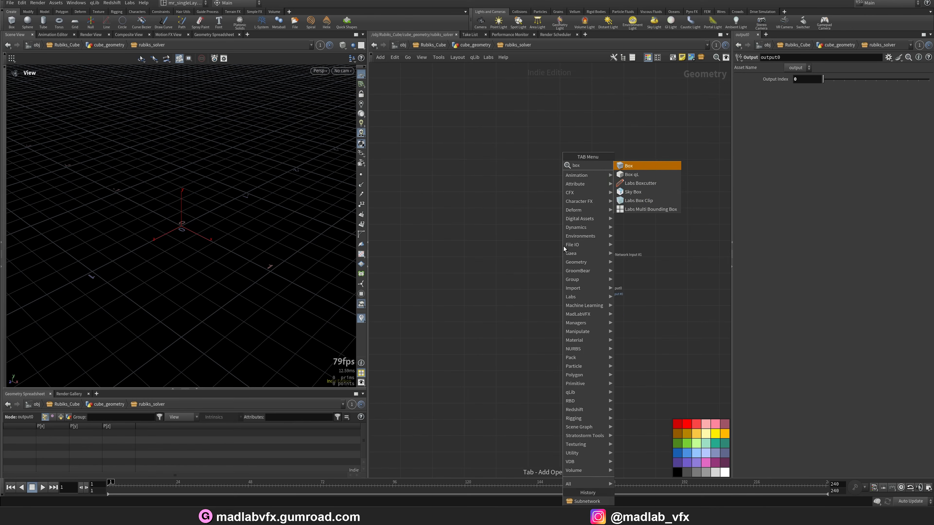
{"action": "left_click", "coordinate": [629, 165]}
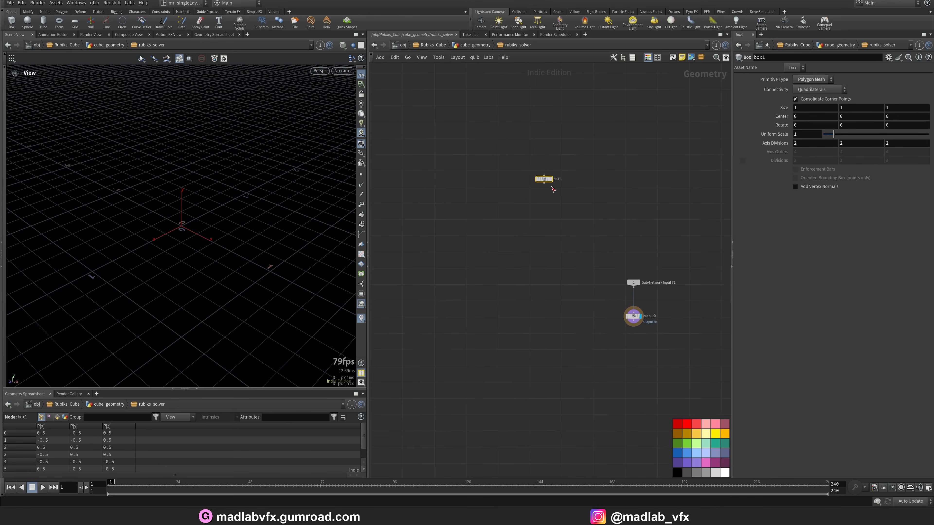
{"action": "left_click", "coordinate": [543, 180]}
{"action": "key", "text": "h"}
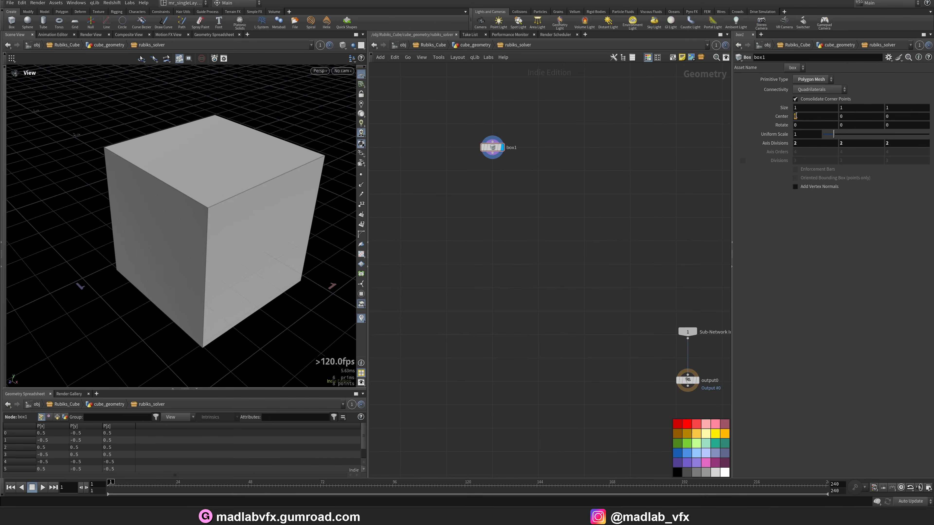
Set the box's size to 0.5 on all three axes
{"action": "left_click", "coordinate": [795, 108]}
{"action": "type", "text": "0.5"}
{"action": "key", "text": "Return"}
Append a Transform node below the box and name it scale_down
{"action": "key", "text": "Tab"}
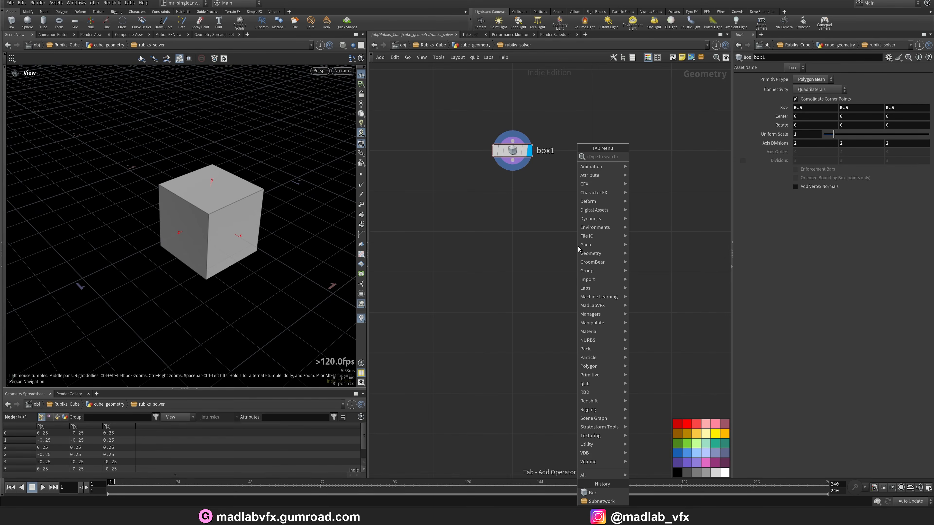
{"action": "left_click", "coordinate": [562, 188]}
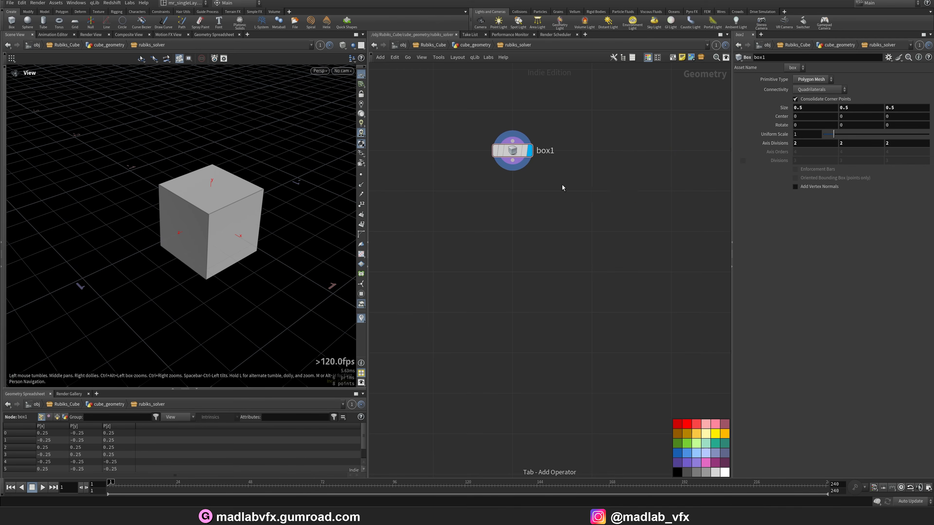
{"action": "key", "text": "Tab"}
{"action": "type", "text": "scale"}
{"action": "key", "text": "Return"}
{"action": "type", "text": "_d"}
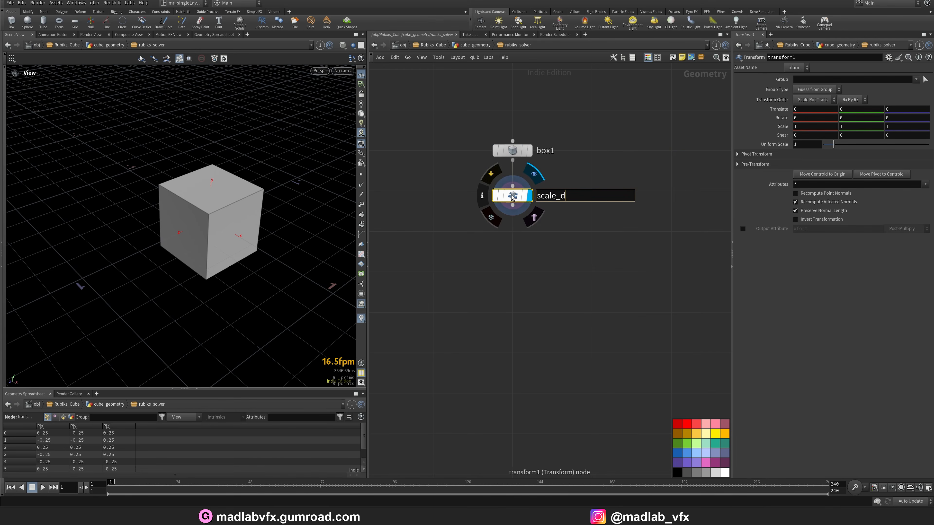
{"action": "type", "text": "own"}
{"action": "key", "text": "Return"}
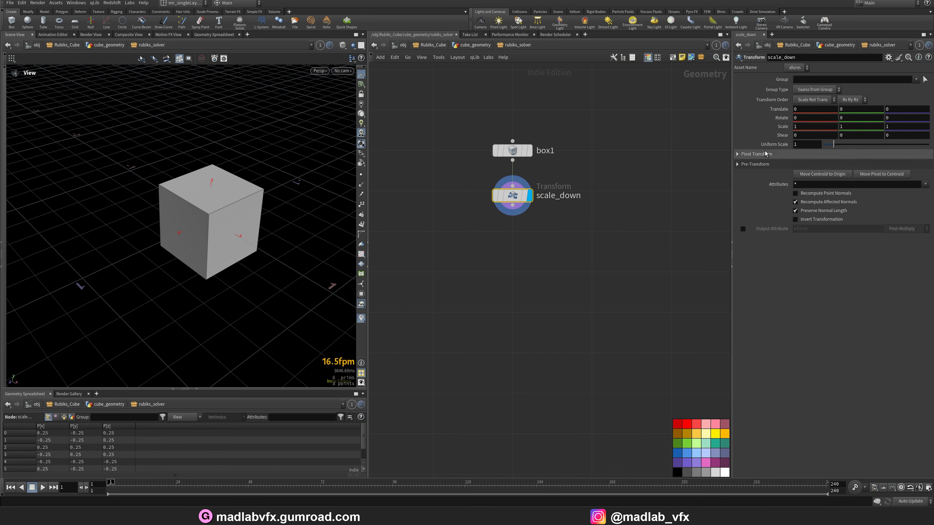
Set the uniform scale of the scale_down node to 0.98
{"action": "left_click", "coordinate": [773, 145]}
{"action": "type", "text": "0."}
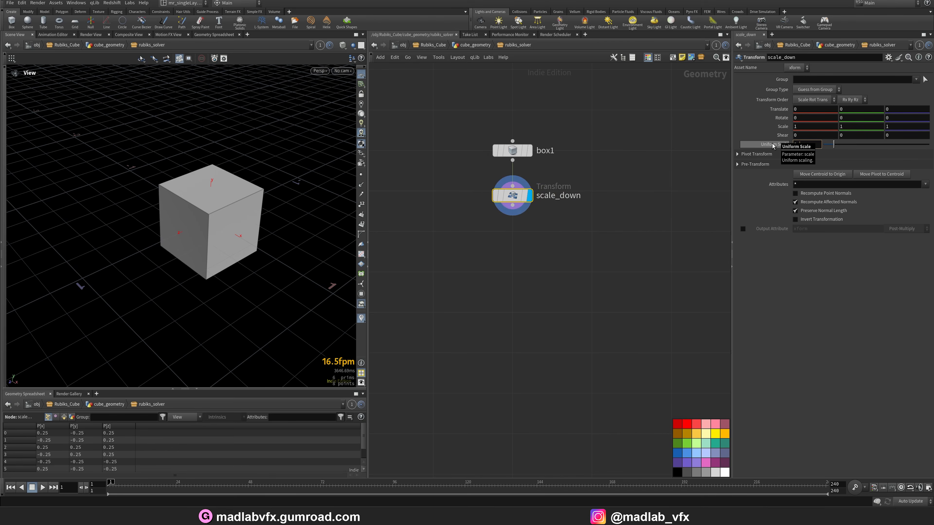
{"action": "type", "text": "98"}
{"action": "key", "text": "Return"}
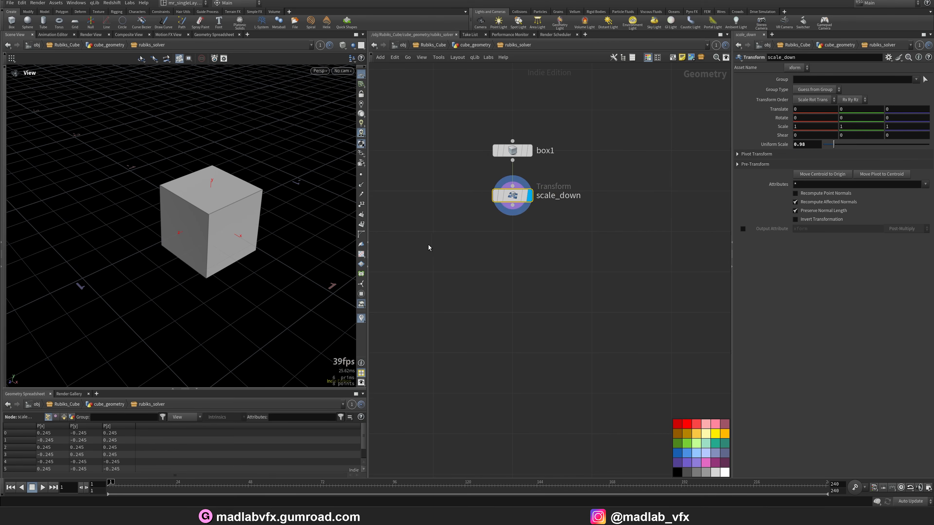
Append a PolyBevel node after scale_down and set its bevel distance to 0.033
{"action": "key", "text": "Tab"}
{"action": "type", "text": "bev"}
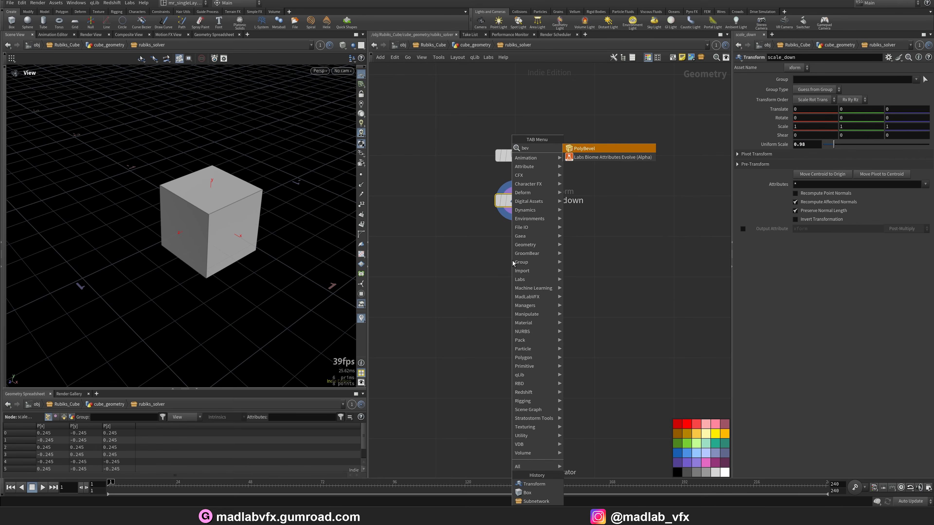
{"action": "key", "text": "Return"}
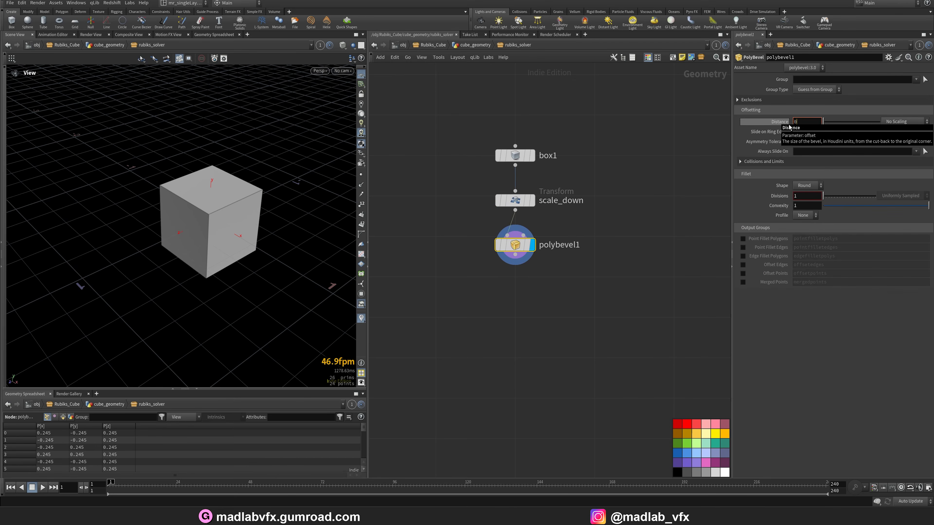
{"action": "type", "text": "0.033"}
{"action": "key", "text": "Return"}
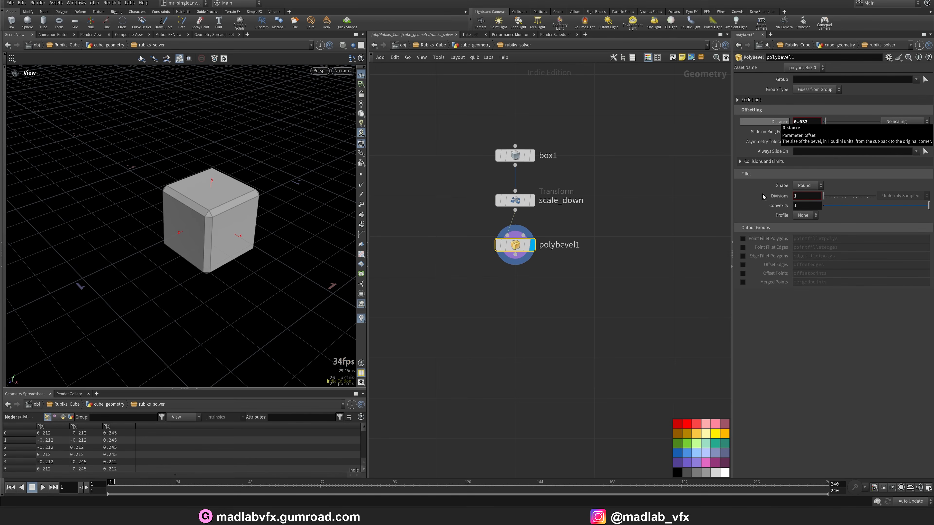
Set the bevel's fillet divisions to 4 and enable the point fillet polygons and edge fillet polygons output groups
{"action": "left_click", "coordinate": [814, 187]}
{"action": "left_click", "coordinate": [814, 187]}
{"action": "left_click_drag", "start_coordinate": [813, 195], "coordinate": [784, 200]}
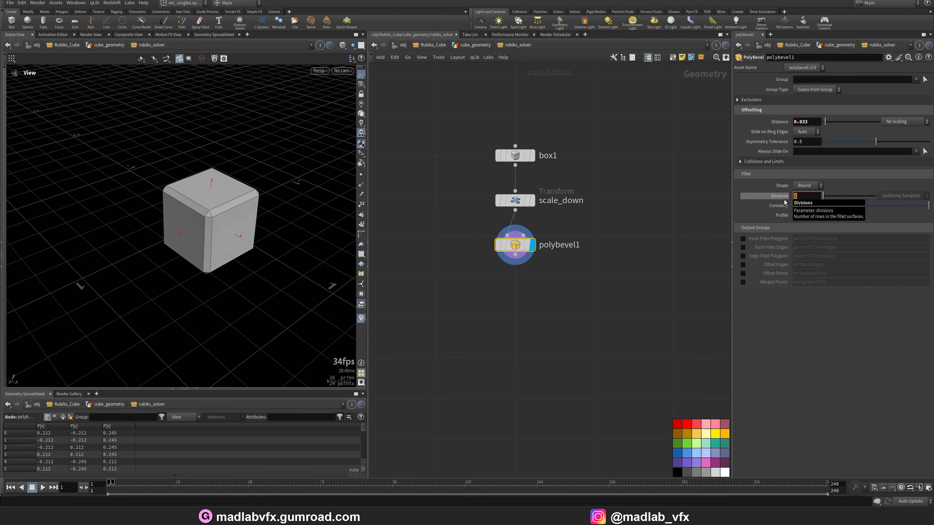
{"action": "key", "text": "Return"}
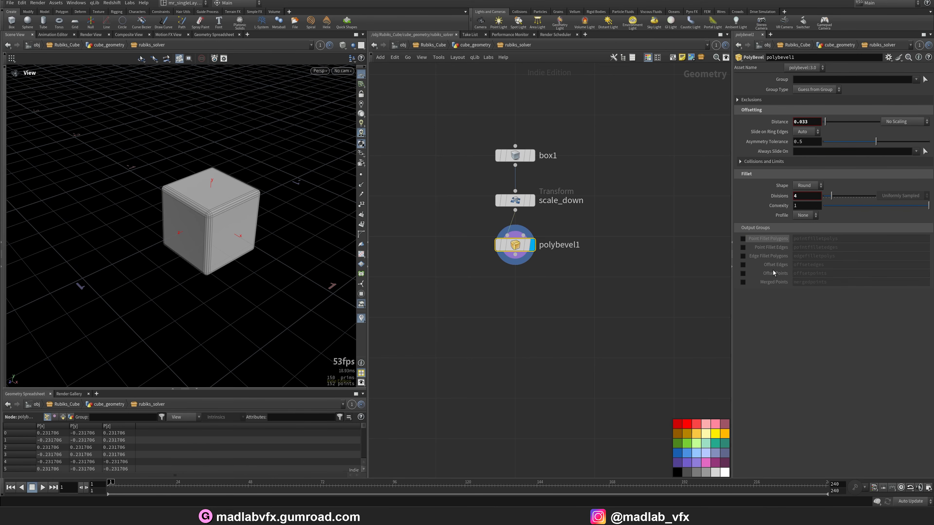
{"action": "left_click", "coordinate": [744, 239]}
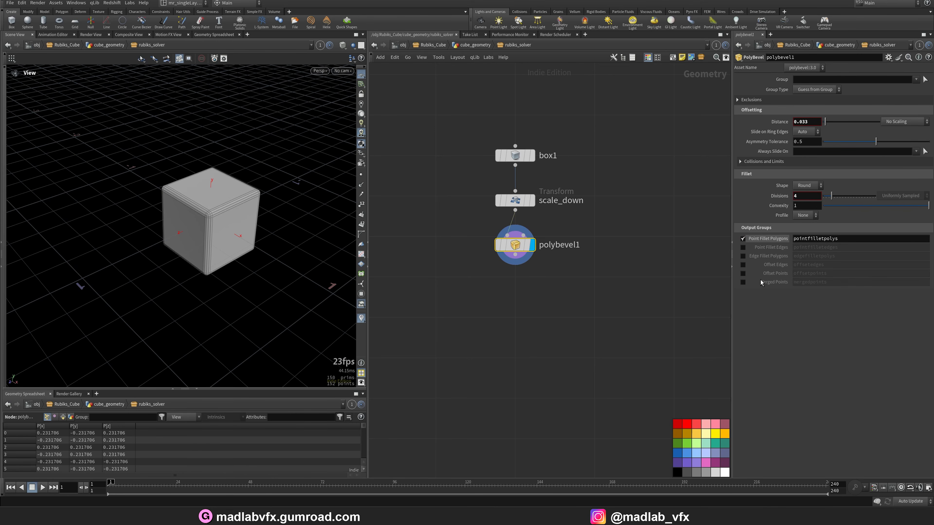
{"action": "left_click", "coordinate": [744, 256]}
Append a Delete node named delete_bevel_edges after the bevel, display it, and set its group to edgefilletpolys pointfilletpolys
{"action": "key", "text": "Tab"}
{"action": "type", "text": "dele"}
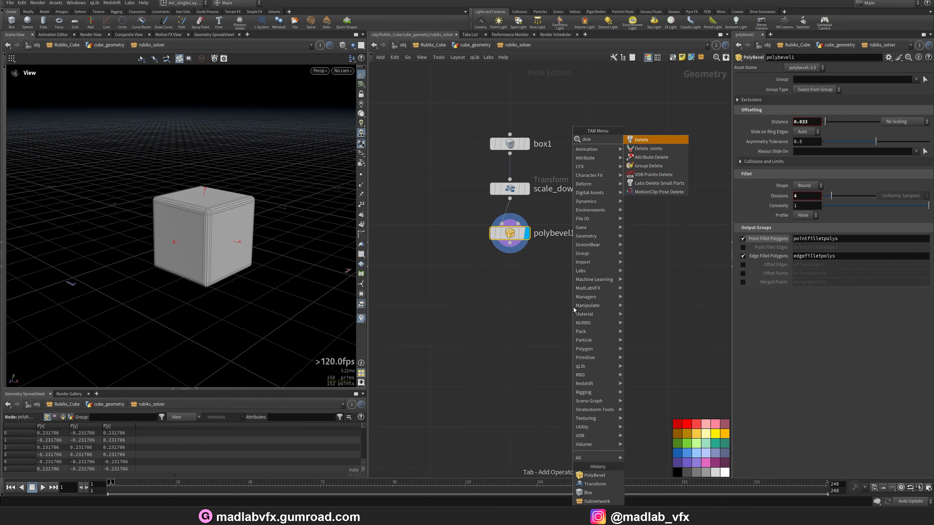
{"action": "left_click", "coordinate": [643, 141]}
{"action": "left_click", "coordinate": [513, 277]}
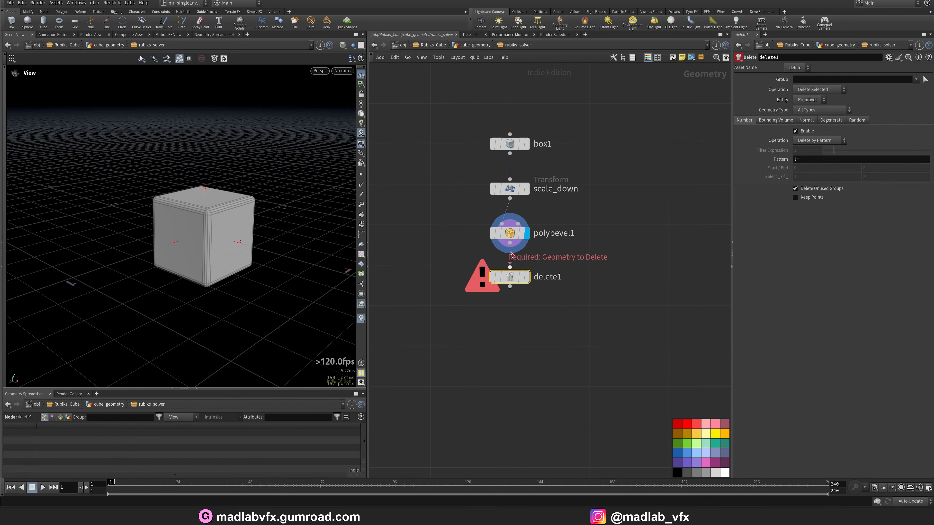
{"action": "left_click_drag", "start_coordinate": [512, 253], "coordinate": [509, 272]}
{"action": "double_click", "coordinate": [562, 278]}
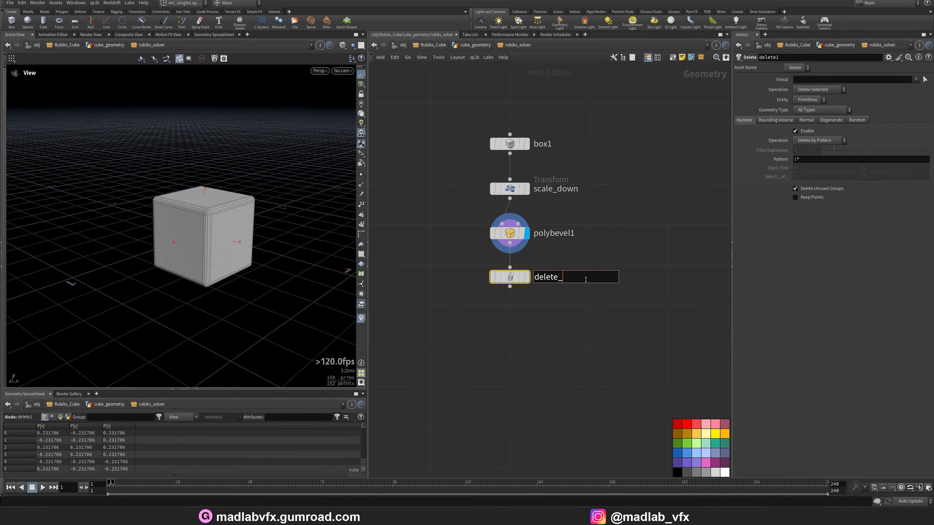
{"action": "type", "text": "_bevel_edges"}
{"action": "key", "text": "Return"}
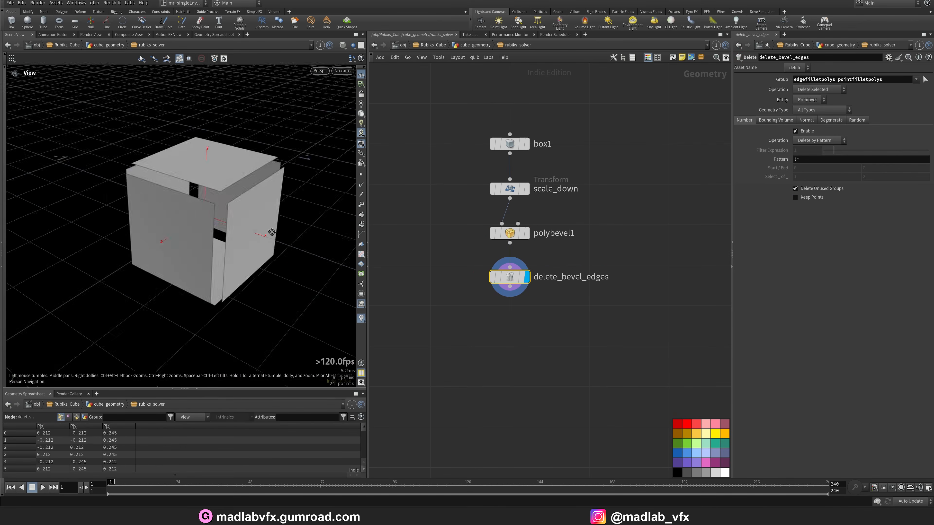
{"action": "left_click_drag", "start_coordinate": [280, 191], "coordinate": [240, 242]}
Append a Point Wrangle named vex_color_faces after delete_bevel_edges, display it, and save the scene
{"action": "key", "text": "Tab"}
{"action": "type", "text": "wr"}
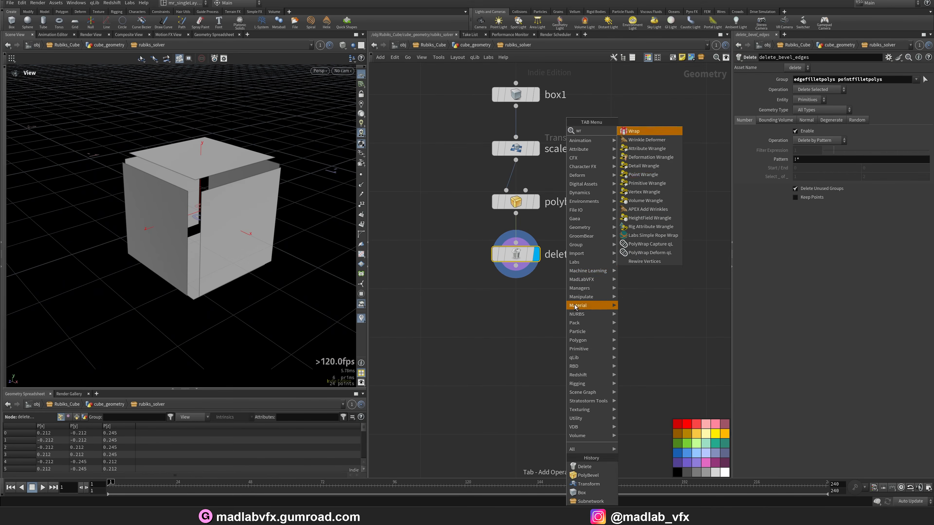
{"action": "left_click", "coordinate": [643, 174]}
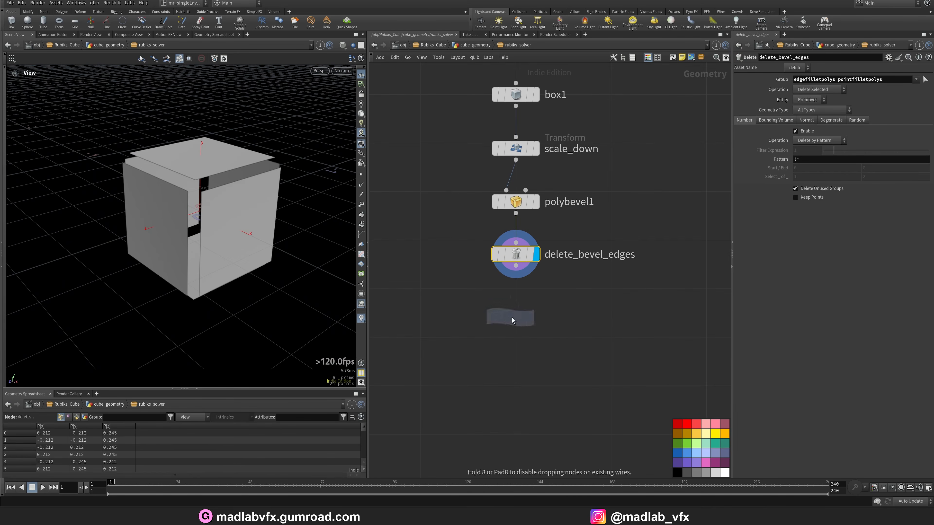
{"action": "left_click", "coordinate": [515, 314]}
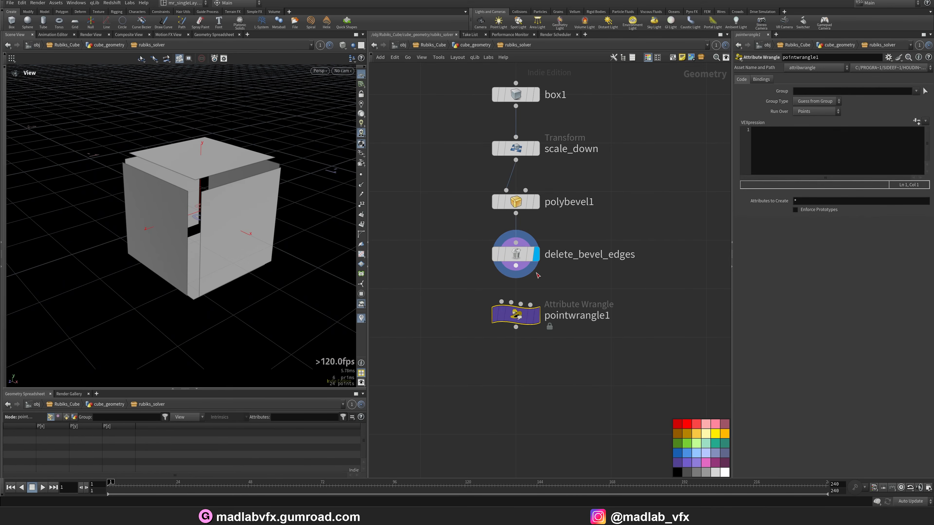
{"action": "left_click", "coordinate": [557, 317]}
{"action": "type", "text": "vex_"}
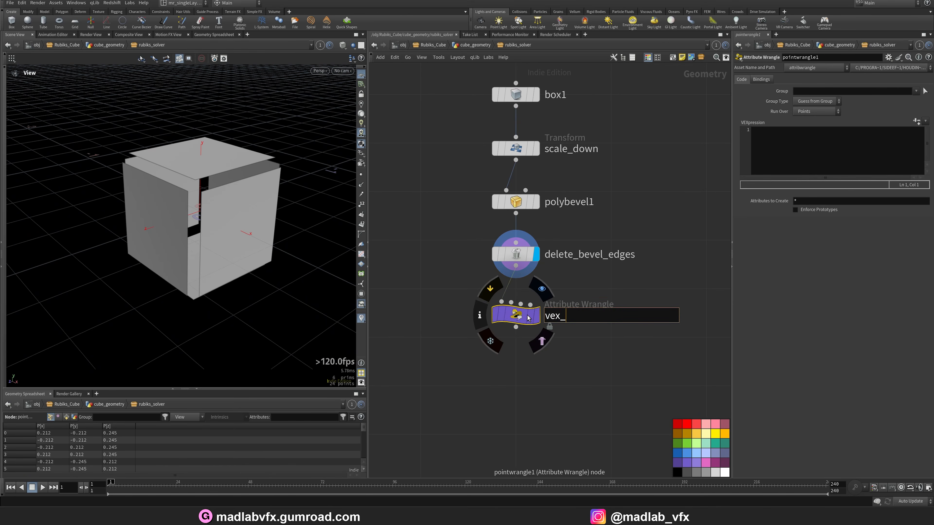
{"action": "type", "text": "color_faces"}
{"action": "key", "text": "Return"}
{"action": "key", "text": "ctrl+s"}
{"action": "middle_click_drag", "start_coordinate": [659, 284], "coordinate": [642, 281]}
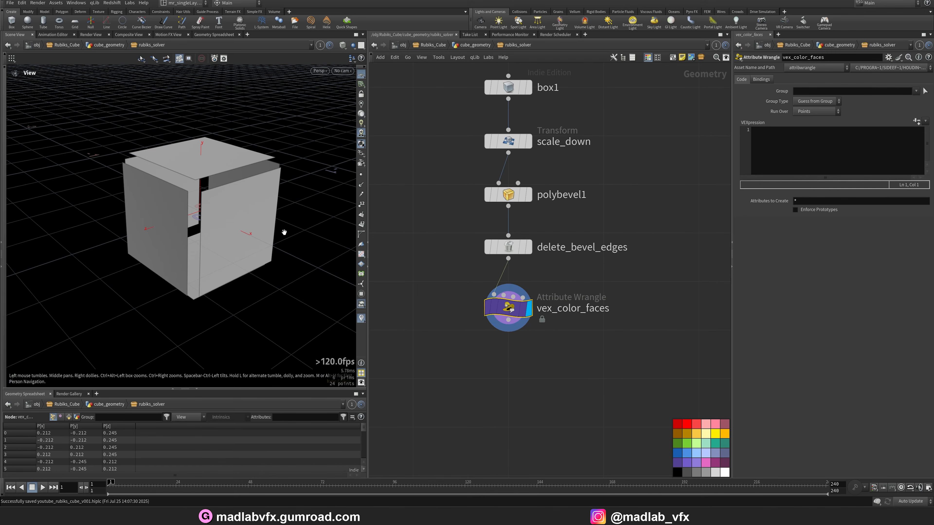
Examine the Rubik's cube photo and unfolded colour layout in the reference image viewer for the face colours
{"action": "left_click_drag", "start_coordinate": [247, 228], "coordinate": [215, 195]}
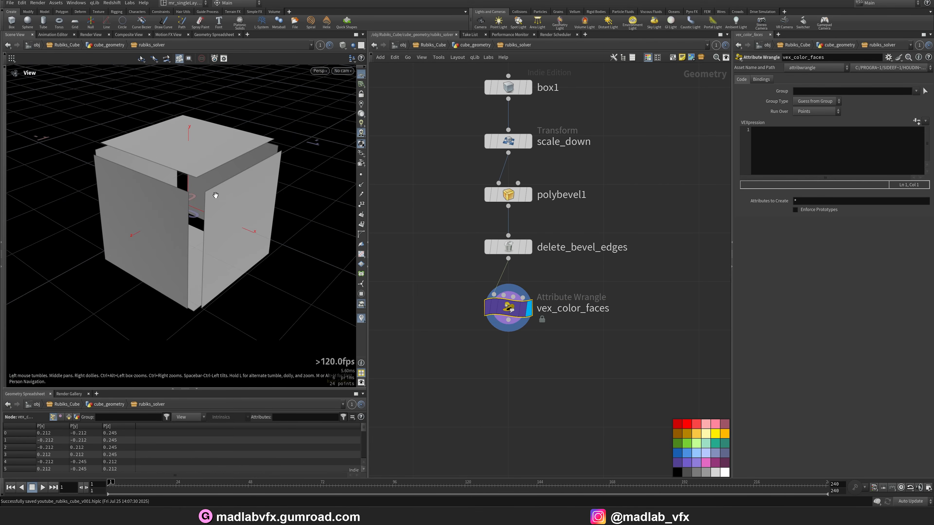
{"action": "left_click_drag", "start_coordinate": [194, 157], "coordinate": [177, 159]}
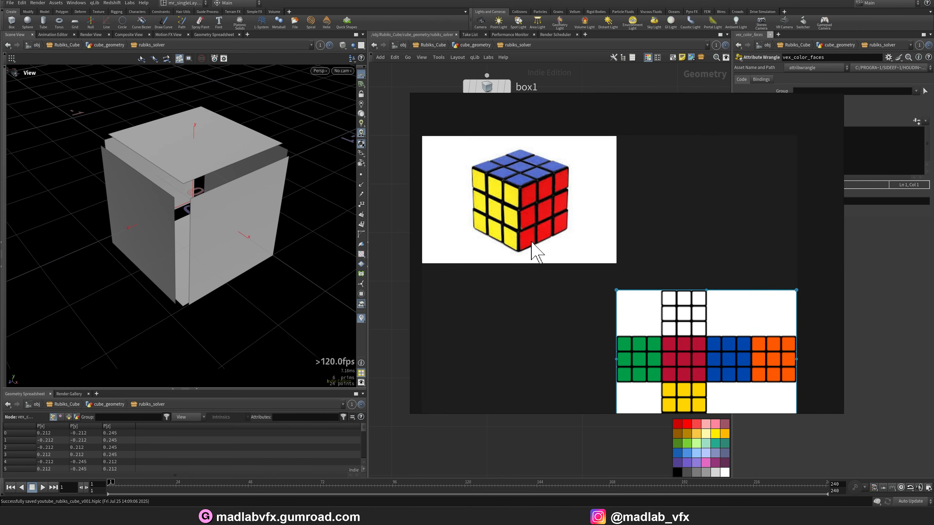
{"action": "middle_click_drag", "start_coordinate": [559, 275], "coordinate": [570, 294]}
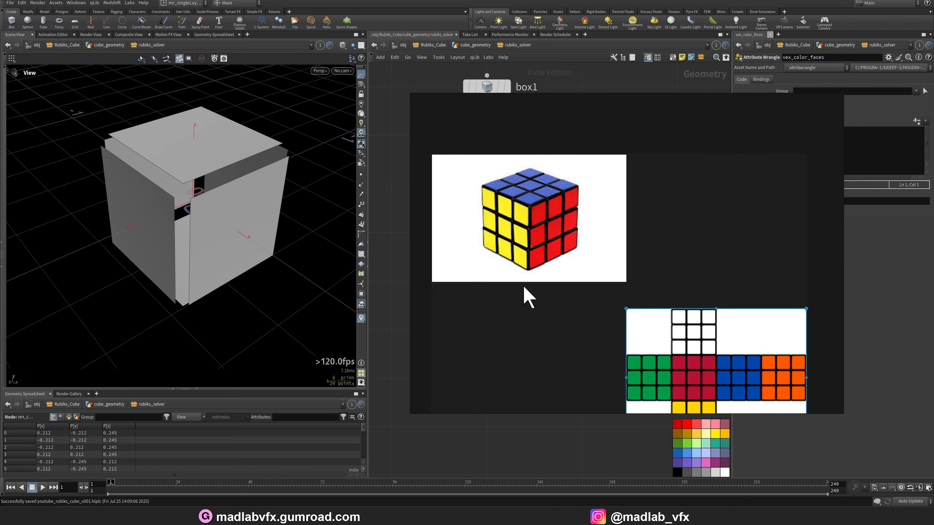
{"action": "left_click_drag", "start_coordinate": [548, 114], "coordinate": [317, 95]}
{"action": "left_click_drag", "start_coordinate": [502, 86], "coordinate": [431, 90]}
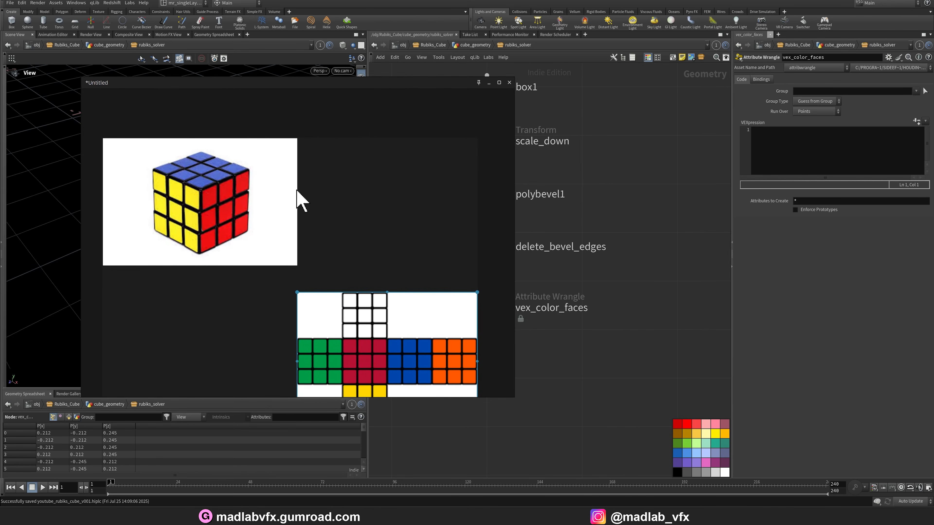
{"action": "middle_click_drag", "start_coordinate": [374, 341], "coordinate": [377, 290]}
{"action": "scroll", "coordinate": [378, 291], "scroll_direction": "up", "scroll_amount": 2}
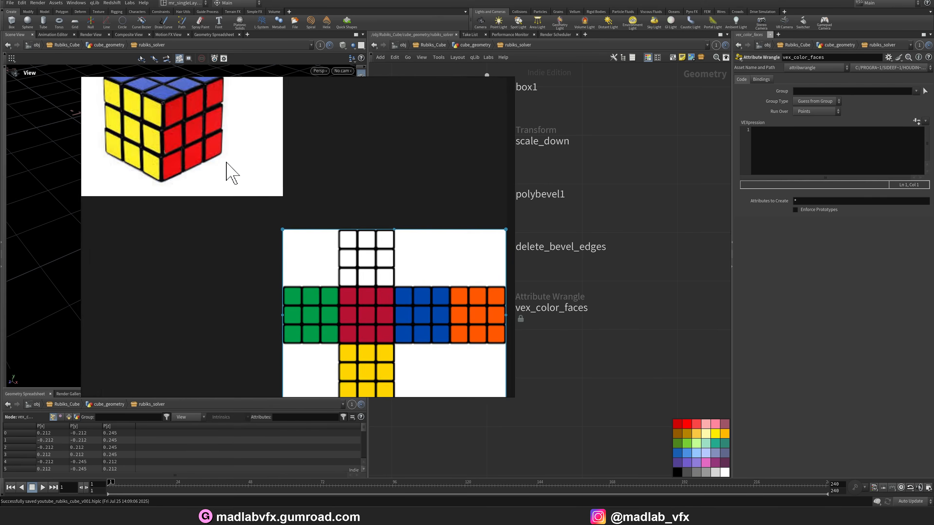
{"action": "middle_click_drag", "start_coordinate": [161, 88], "coordinate": [233, 175]}
{"action": "scroll", "coordinate": [230, 184], "scroll_direction": "up", "scroll_amount": 2}
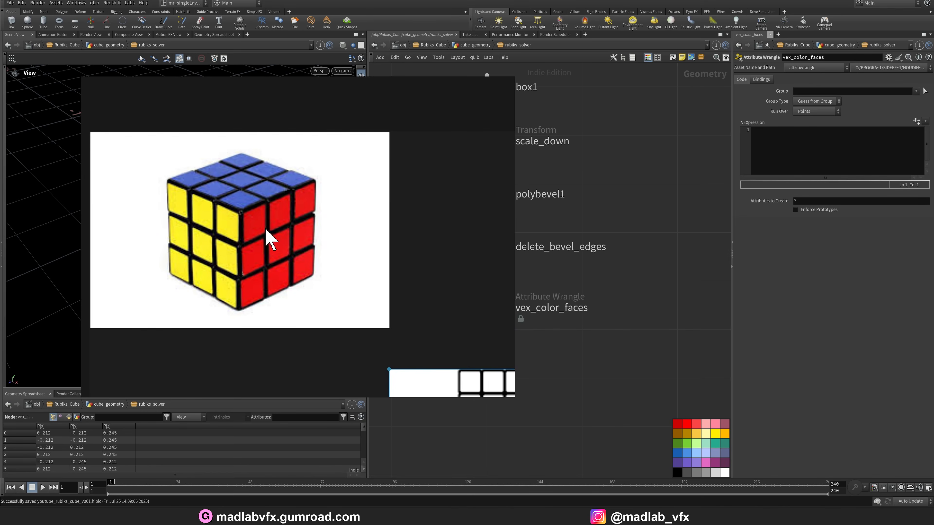
{"action": "mouse_move", "coordinate": [314, 94]}
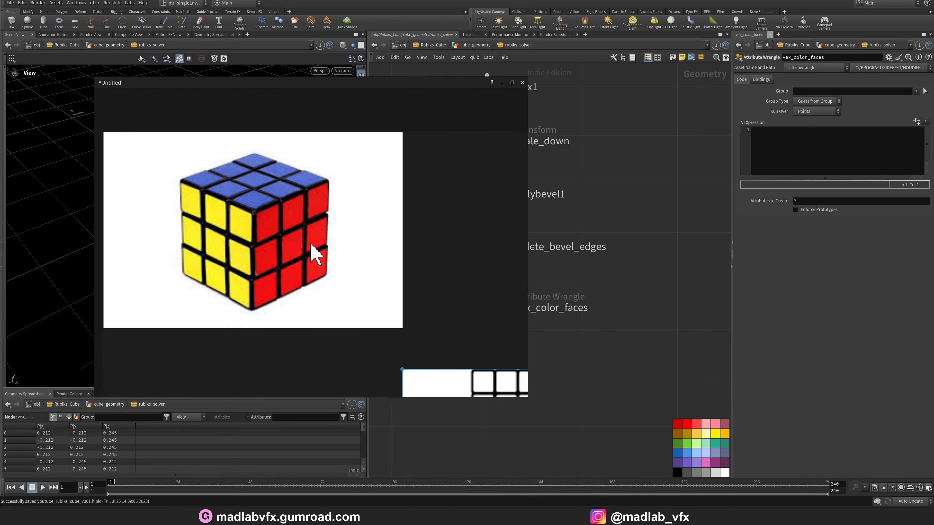
{"action": "scroll", "coordinate": [313, 254], "scroll_direction": "down", "scroll_amount": 2}
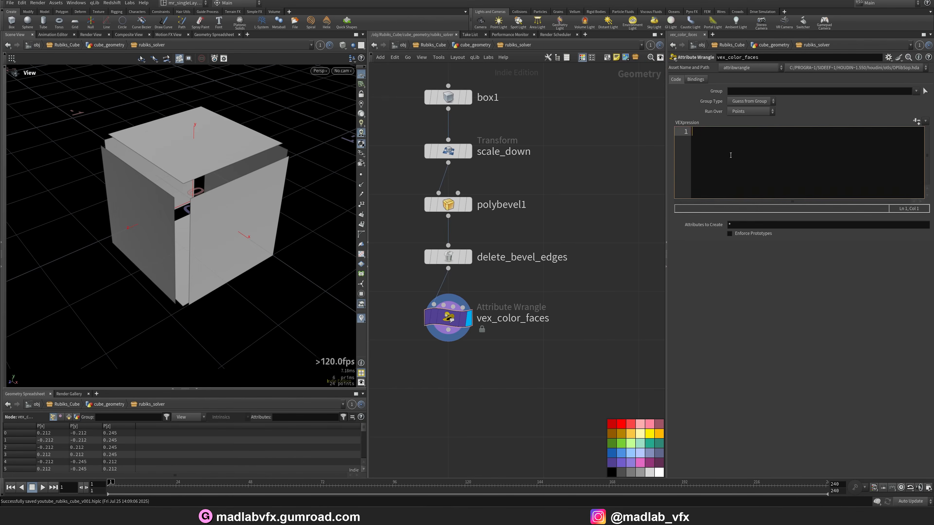
{"action": "type", "text": "i@"}
{"action": "type", "text": "id_color = @primnun;"}
{"action": "key", "text": "Return"}
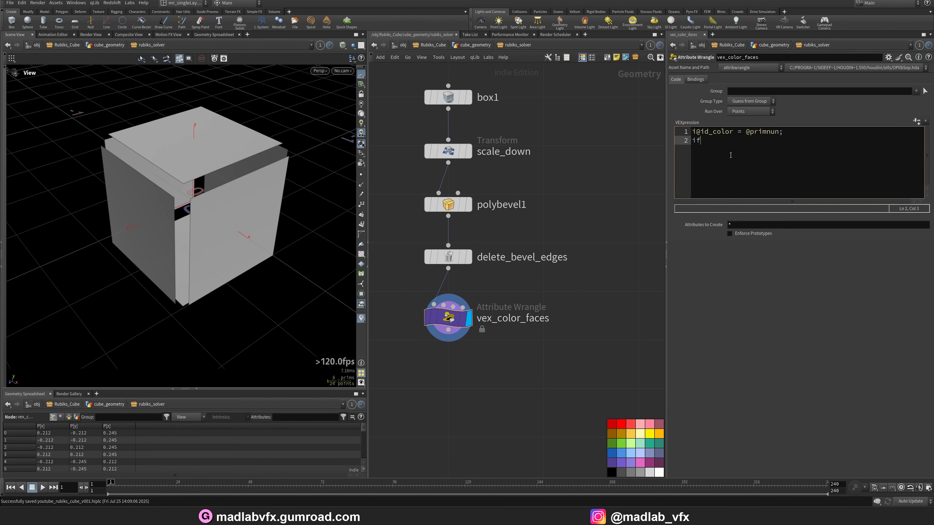
{"action": "type", "text": "if(@primnum==0)"}
{"action": "key", "text": "Return"}
{"action": "type", "text": "{"}
{"action": "key", "text": "Return"}
{"action": "type", "text": "}"}
{"action": "key", "text": "Left"}
{"action": "key", "text": "Return"}
{"action": "key", "text": "Tab"}
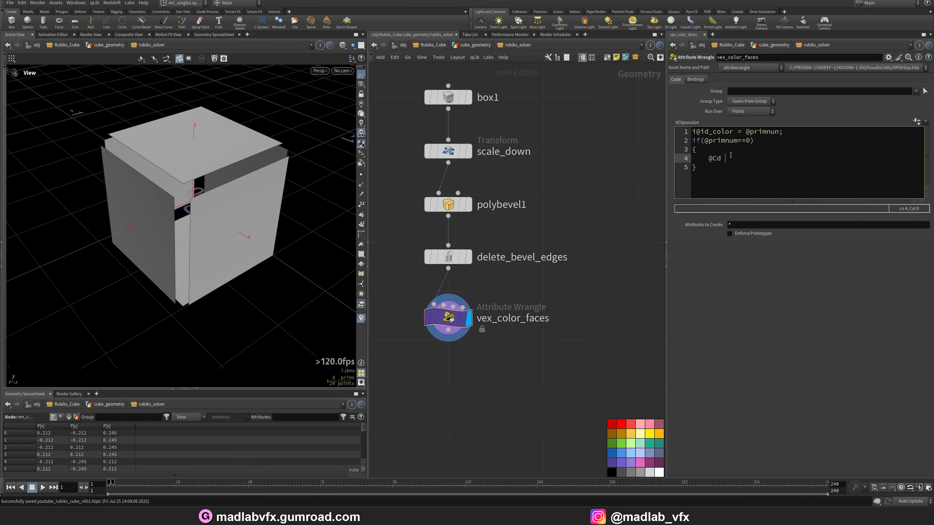
{"action": "type", "text": "chv(\""}
{"action": "key", "text": "Left"}
{"action": "key", "text": "Left"}
{"action": "key", "text": "Left"}
{"action": "key", "text": "Left"}
{"action": "key", "text": "Left"}
{"action": "type", "text": "="}
{"action": "key", "text": "Right"}
{"action": "key", "text": "Right"}
{"action": "key", "text": "Right"}
{"action": "key", "text": "Right"}
{"action": "key", "text": "Right"}
{"action": "key", "text": "Right"}
{"action": "key", "text": "Right"}
{"action": "key", "text": "Right"}
{"action": "key", "text": "Right"}
{"action": "key", "text": "Right"}
{"action": "type", "text": "_1"}
{"action": "key", "text": "Right"}
{"action": "key", "text": "Right"}
{"action": "type", "text": ";"}
{"action": "key", "text": "Return"}
Add i@group_color_green = 1; as the second line of the if block and apply the code
{"action": "type", "text": "igrou"}
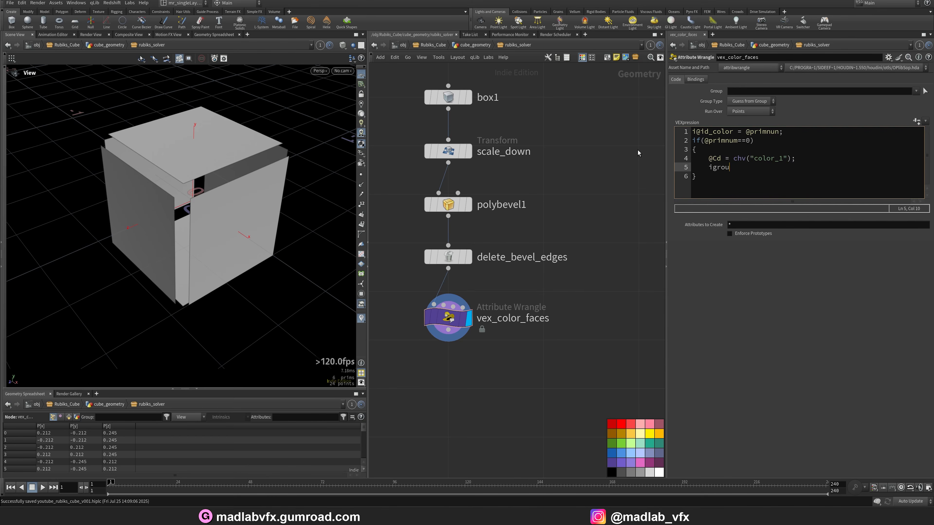
{"action": "key", "text": "Left"}
{"action": "key", "text": "Left"}
{"action": "key", "text": "Left"}
{"action": "key", "text": "Left"}
{"action": "type", "text": "@group_color_green"}
{"action": "left_click", "coordinate": [863, 120]}
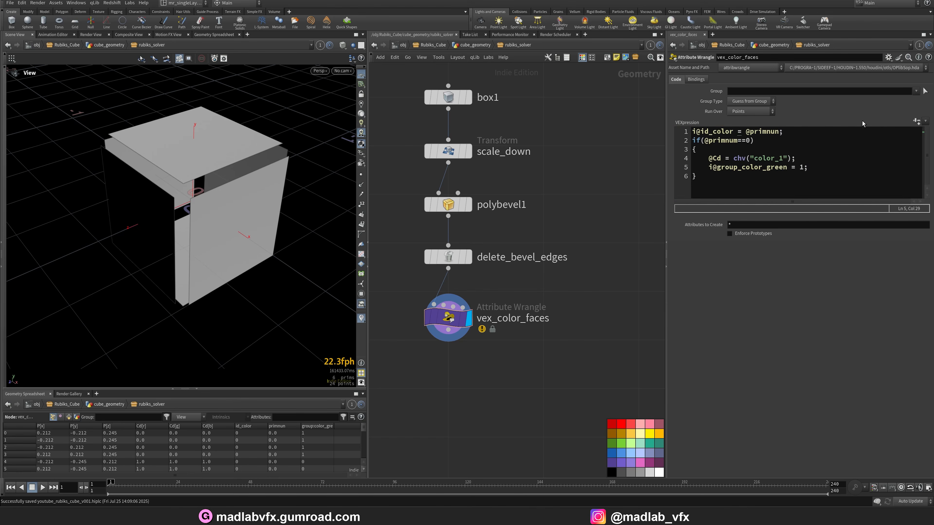
Generate the color_1 parameter from the code and change its type to Color in the wrangle's parameter interface
{"action": "left_click", "coordinate": [917, 121]}
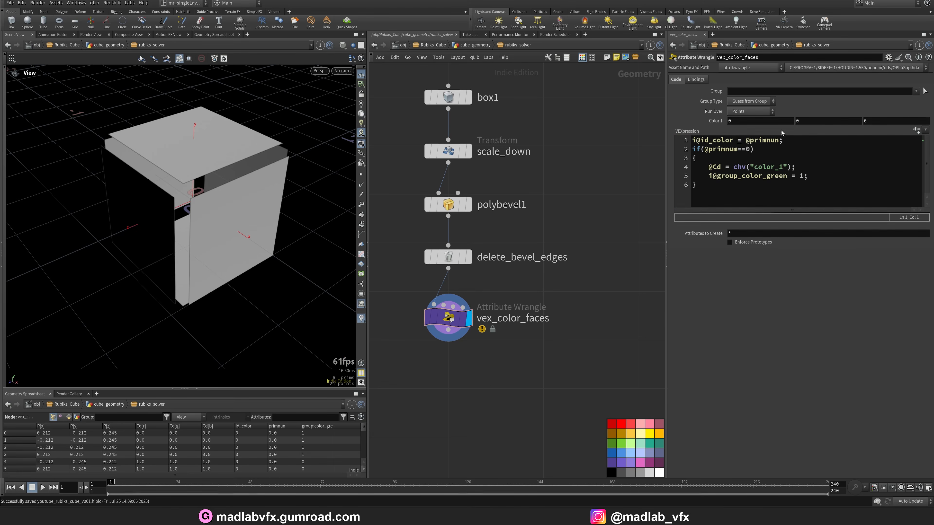
{"action": "left_click", "coordinate": [889, 58]}
{"action": "left_click", "coordinate": [881, 69]}
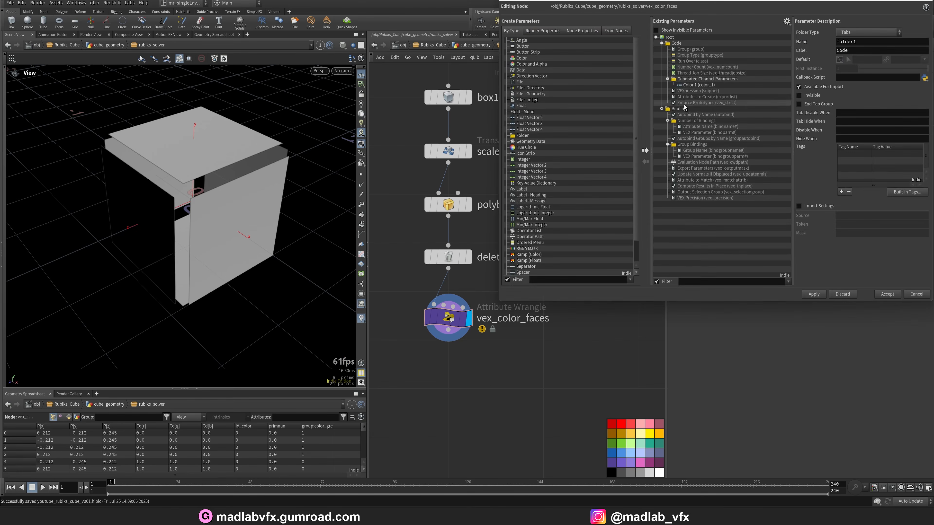
{"action": "left_click", "coordinate": [677, 85]}
{"action": "left_click", "coordinate": [864, 62]}
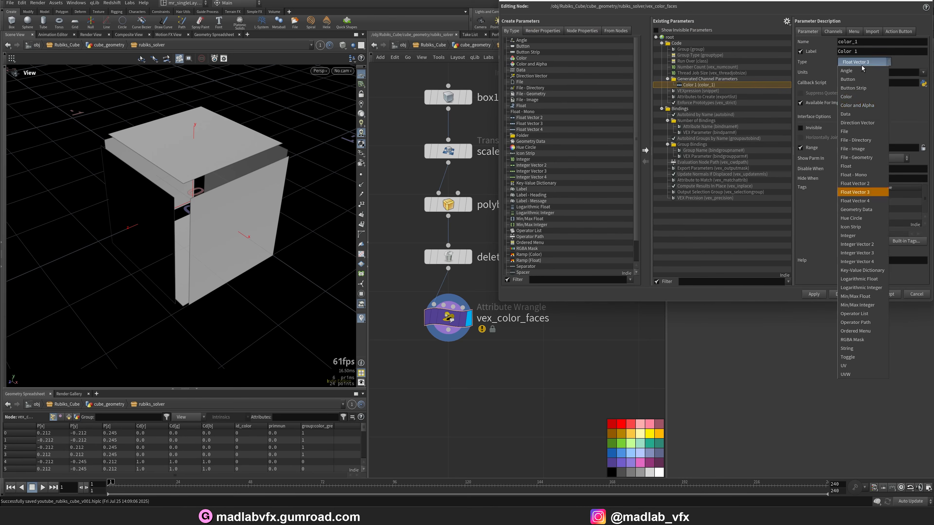
{"action": "left_click", "coordinate": [849, 103]}
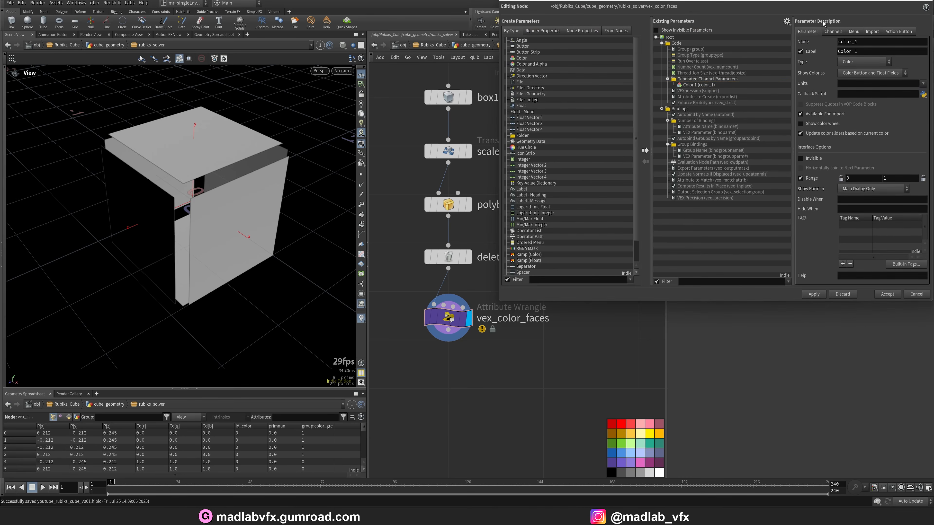
Duplicate the color_1 parameter five times as color_2 through color_6 and apply the interface changes
{"action": "left_click_drag", "start_coordinate": [820, 8], "coordinate": [588, 128]}
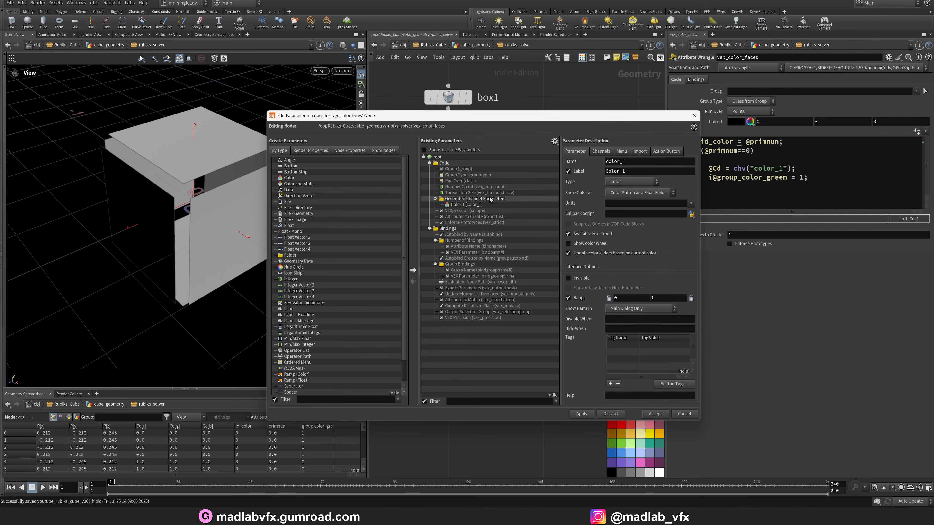
{"action": "left_click", "coordinate": [447, 206]}
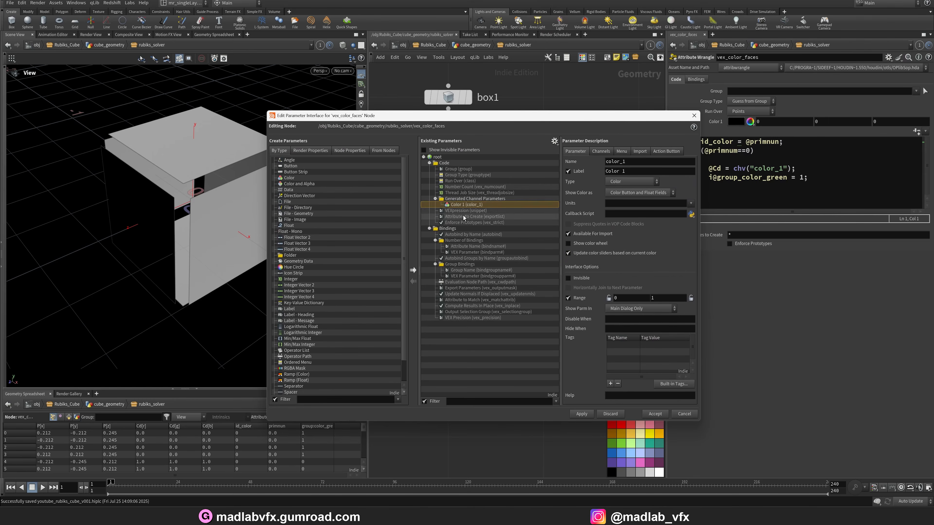
{"action": "key", "text": "ctrl+v"}
{"action": "key", "text": "ctrl+v"}
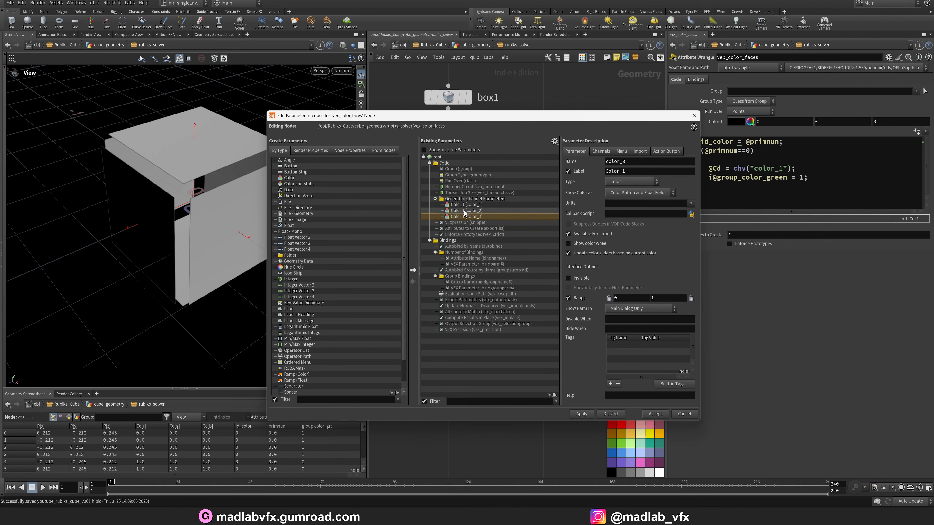
{"action": "key", "text": "ctrl+v"}
{"action": "key", "text": "ctrl+v"}
{"action": "key", "text": "ctrl+v"}
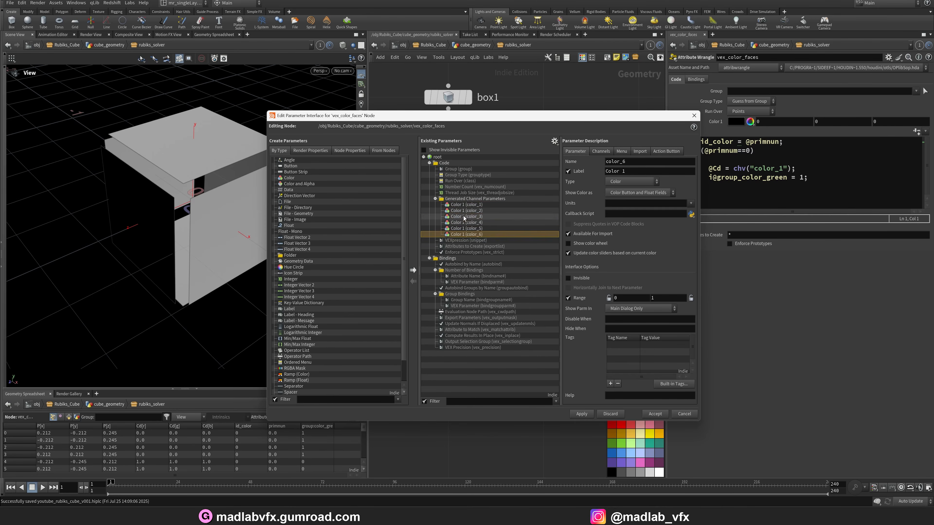
{"action": "left_click", "coordinate": [464, 210]}
{"action": "left_click", "coordinate": [588, 413]}
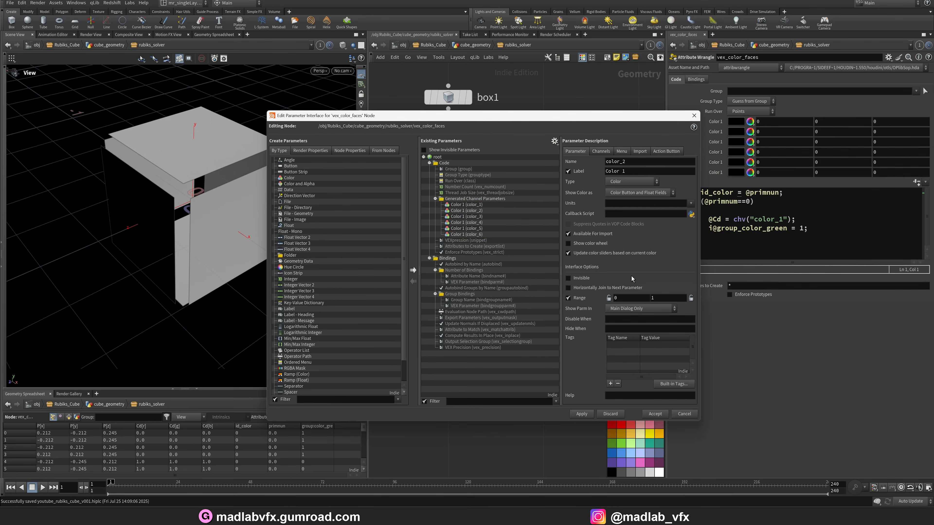
Relabel the duplicated parameters Color 2, Color 3, Color 4, Color 5 and Color 6, and accept the interface edits
{"action": "left_click", "coordinate": [465, 216]}
{"action": "key", "text": "Up"}
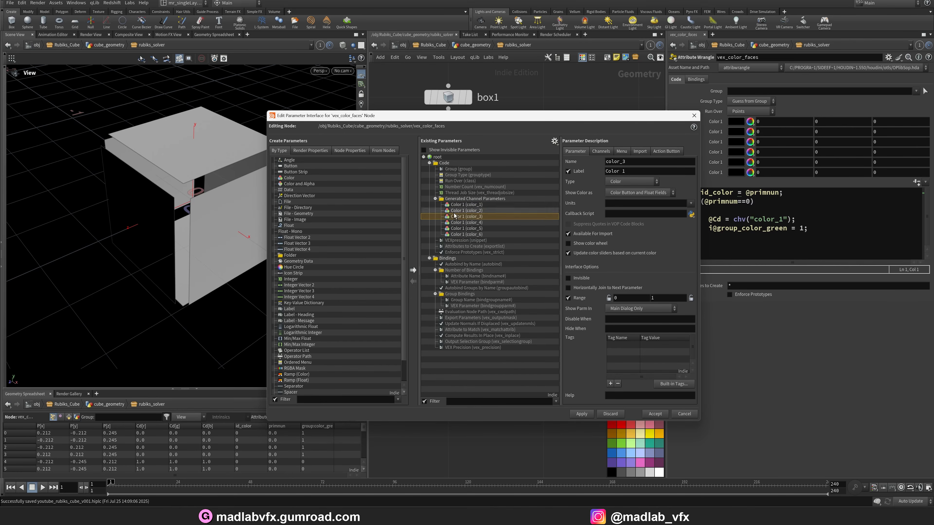
{"action": "left_click", "coordinate": [647, 163]}
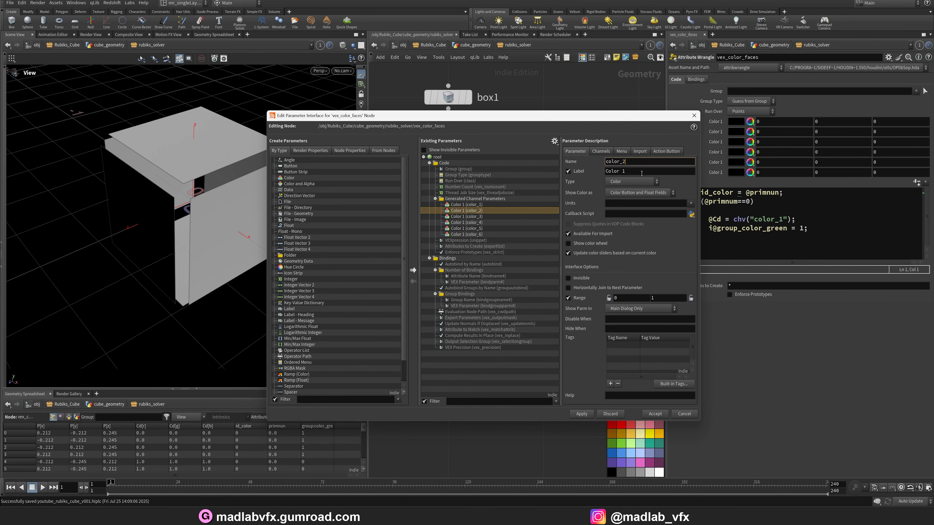
{"action": "type", "text": "2"}
{"action": "left_click", "coordinate": [638, 172]}
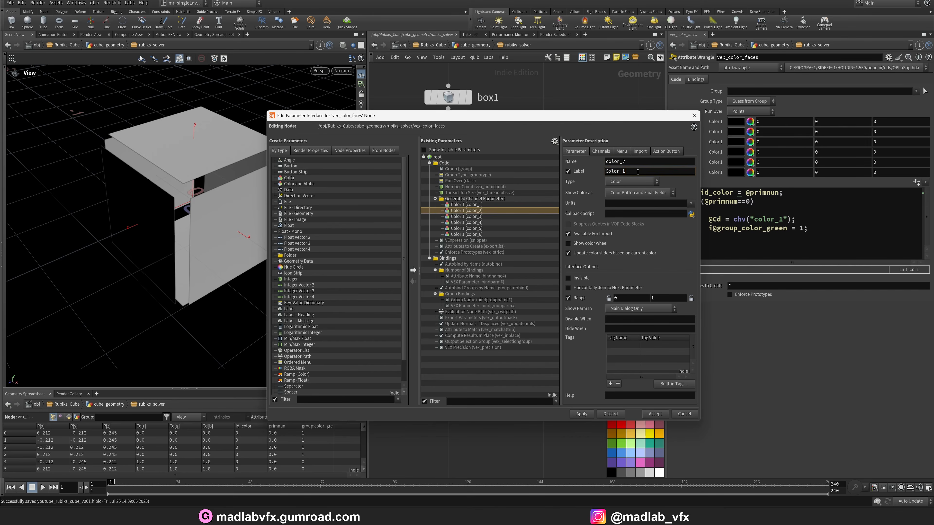
{"action": "type", "text": "2"}
{"action": "left_click", "coordinate": [469, 217]}
{"action": "left_click", "coordinate": [632, 172]}
{"action": "type", "text": "3"}
{"action": "left_click", "coordinate": [469, 222]}
{"action": "left_click", "coordinate": [631, 171]}
{"action": "left_click", "coordinate": [471, 229]}
{"action": "left_click", "coordinate": [631, 171]}
{"action": "type", "text": "5"}
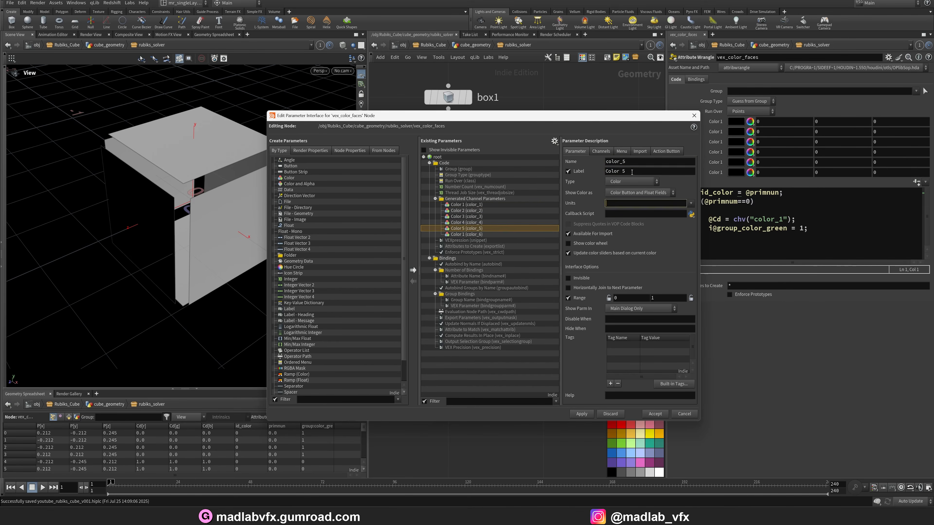
{"action": "left_click", "coordinate": [471, 234]}
{"action": "left_click", "coordinate": [631, 171]}
{"action": "type", "text": "6"}
{"action": "left_click", "coordinate": [656, 414]}
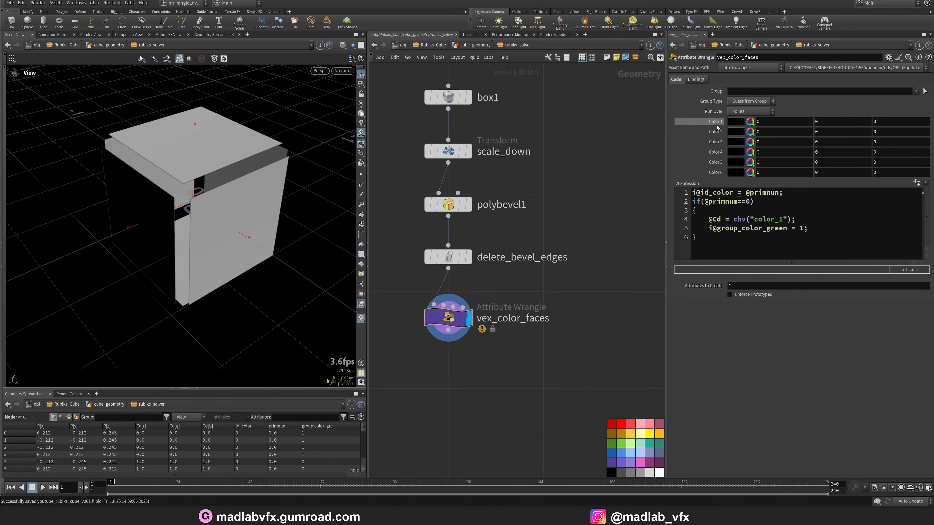
Set Color 1 of the vex_color_faces wrangle to pure green (0, 1, 0)
{"action": "left_click", "coordinate": [739, 123]}
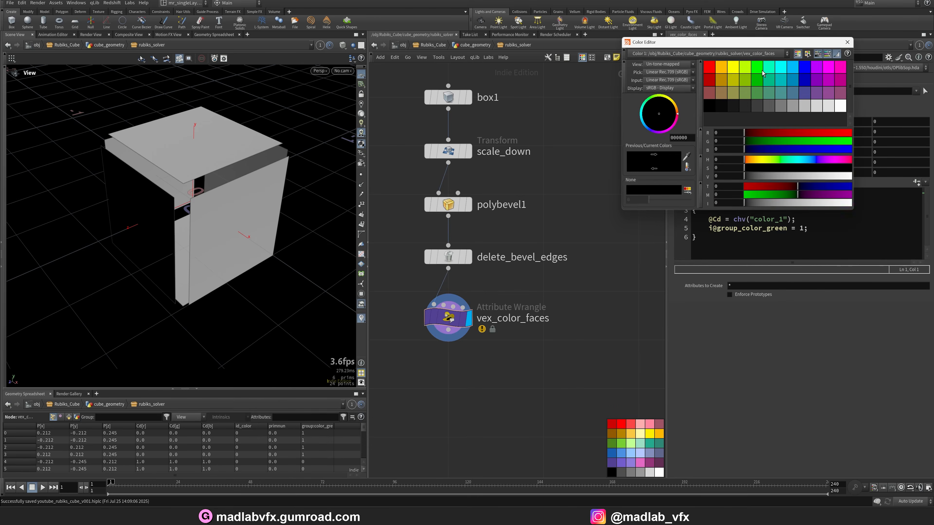
{"action": "left_click", "coordinate": [755, 68]}
{"action": "left_click", "coordinate": [842, 44]}
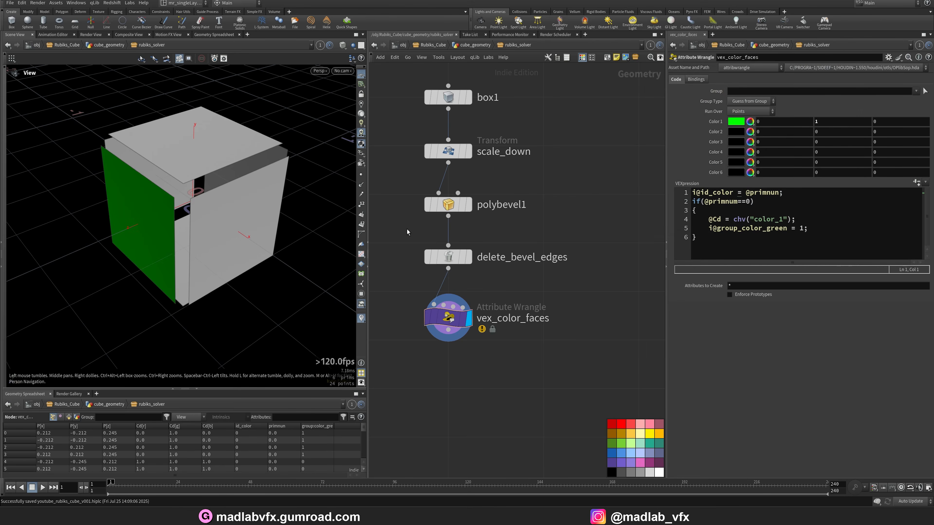
{"action": "left_click_drag", "start_coordinate": [125, 236], "coordinate": [272, 238]}
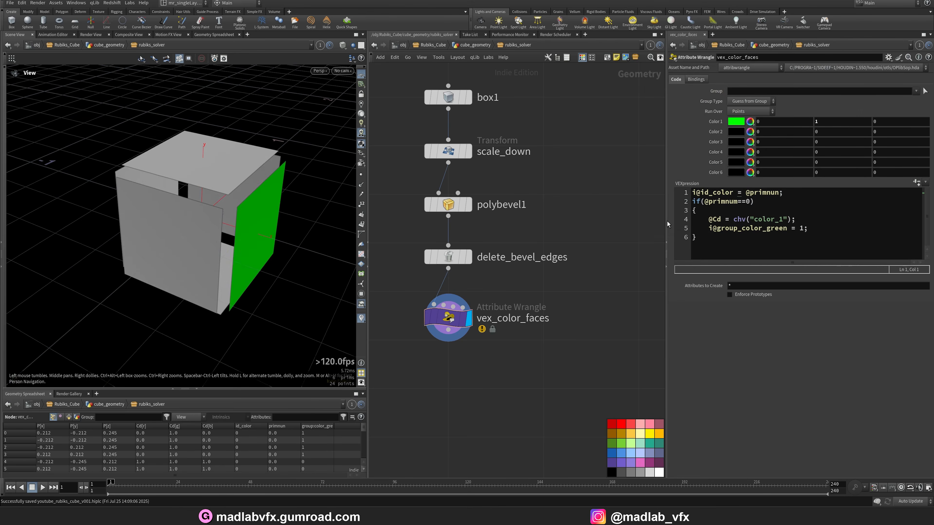
{"action": "left_click", "coordinate": [710, 246]}
{"action": "left_click_drag", "start_coordinate": [666, 274], "coordinate": [589, 274]}
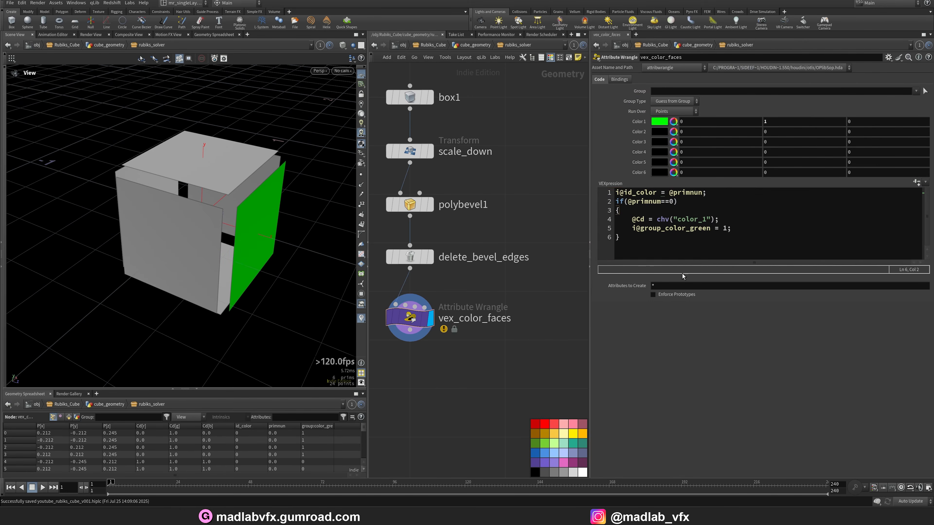
{"action": "key", "text": "Up"}
{"action": "key", "text": "Up"}
{"action": "key", "text": "Up"}
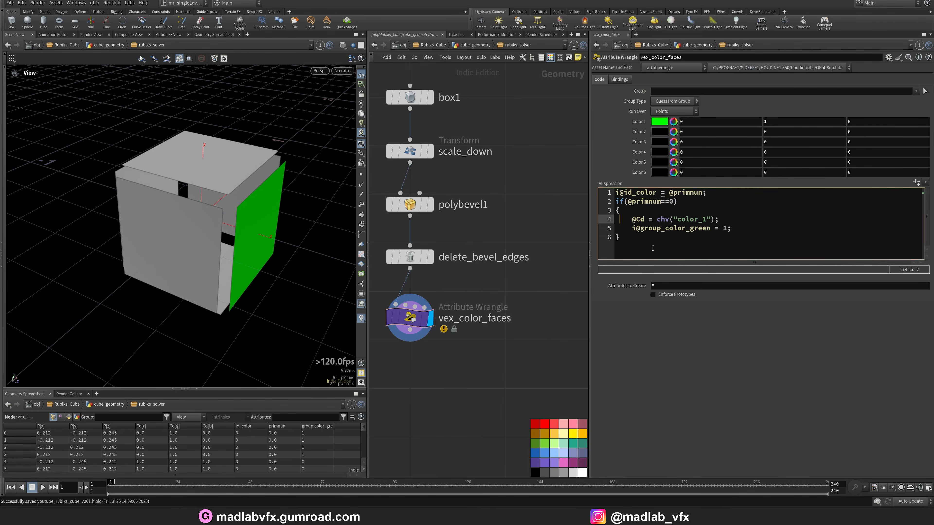
{"action": "key", "text": "Left"}
{"action": "key", "text": "BackSpace"}
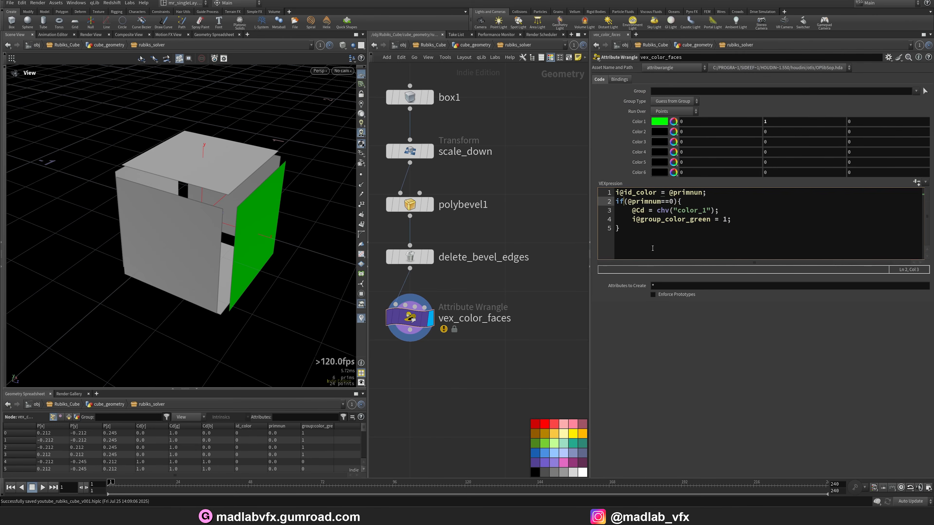
{"action": "key", "text": "shift+Down"}
{"action": "key", "text": "shift+Down"}
{"action": "key", "text": "shift+Down"}
{"action": "key", "text": "shift+End"}
{"action": "key", "text": "ctrl+c"}
{"action": "key", "text": "Right"}
{"action": "key", "text": "Return"}
{"action": "key", "text": "ctrl+v"}
{"action": "key", "text": "Return"}
{"action": "key", "text": "ctrl+v"}
{"action": "key", "text": "Return"}
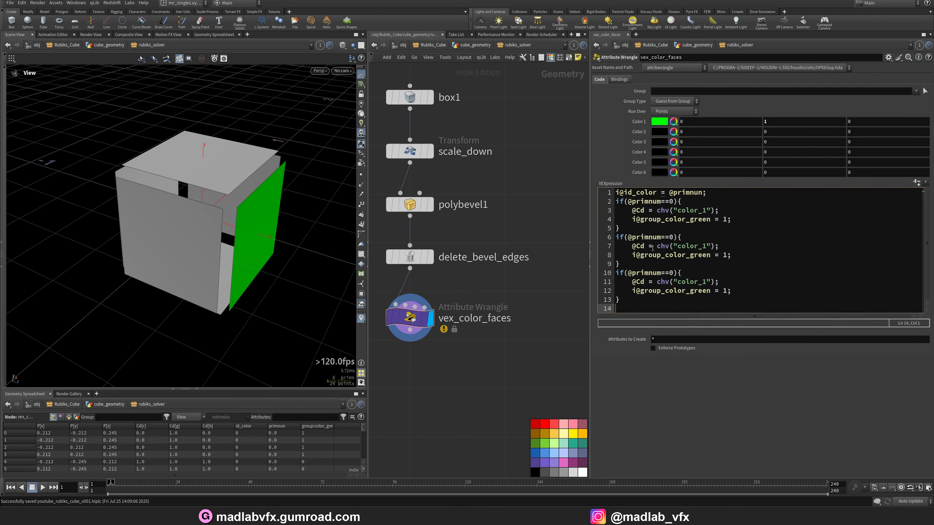
{"action": "key", "text": "ctrl+v"}
{"action": "key", "text": "Return"}
{"action": "key", "text": "ctrl+v"}
{"action": "key", "text": "Return"}
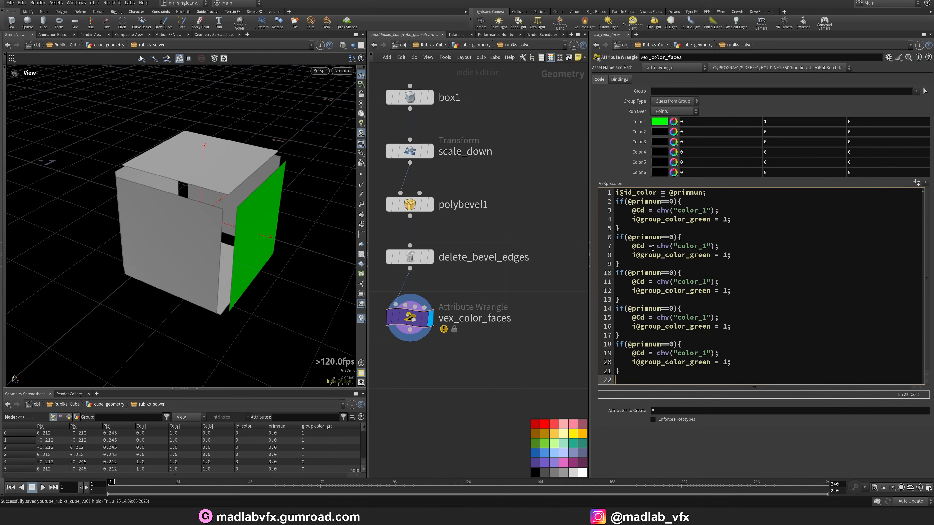
{"action": "key", "text": "ctrl+v"}
Change the primnum conditions of the five pasted blocks to 1, 2, 3, 4 and 5
{"action": "left_click", "coordinate": [670, 238]}
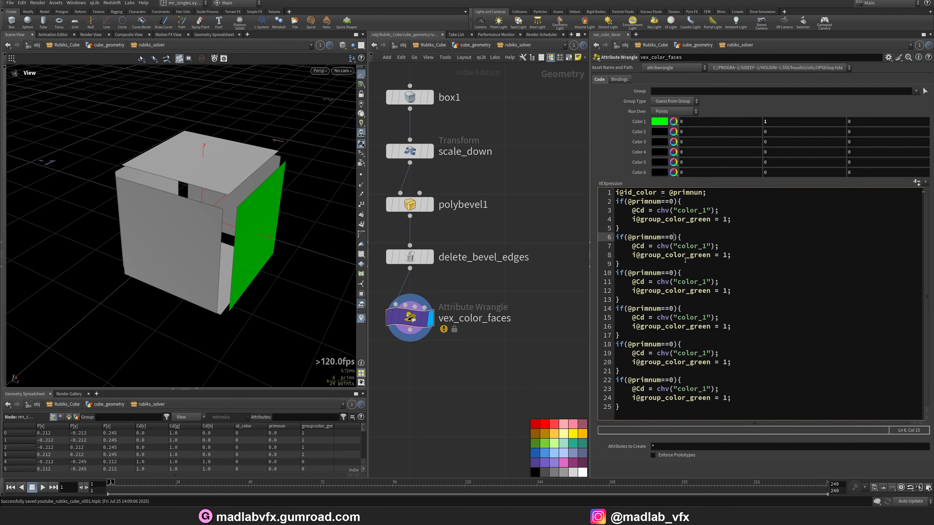
{"action": "key", "text": "Down"}
{"action": "key", "text": "Down"}
{"action": "key", "text": "Down"}
{"action": "key", "text": "Down"}
{"action": "key", "text": "BackSpace"}
{"action": "type", "text": "2"}
{"action": "key", "text": "Down"}
{"action": "key", "text": "Down"}
{"action": "key", "text": "Down"}
{"action": "key", "text": "Down"}
{"action": "key", "text": "BackSpace"}
{"action": "type", "text": "3"}
{"action": "key", "text": "Down"}
{"action": "key", "text": "Down"}
{"action": "key", "text": "Down"}
{"action": "key", "text": "Down"}
{"action": "key", "text": "BackSpace"}
{"action": "type", "text": "4"}
{"action": "key", "text": "Down"}
{"action": "key", "text": "Down"}
{"action": "key", "text": "Down"}
{"action": "key", "text": "Down"}
{"action": "key", "text": "BackSpace"}
{"action": "type", "text": "5"}
Change the chv references in the five pasted blocks to color_2, color_3, color_4, color_5 and color_6
{"action": "left_click", "coordinate": [718, 240]}
{"action": "key", "text": "Down"}
{"action": "key", "text": "BackSpace"}
{"action": "type", "text": "2"}
{"action": "key", "text": "Down"}
{"action": "key", "text": "Down"}
{"action": "key", "text": "Down"}
{"action": "key", "text": "Down"}
{"action": "key", "text": "BackSpace"}
{"action": "type", "text": "3"}
{"action": "key", "text": "Down"}
{"action": "key", "text": "Down"}
{"action": "key", "text": "Down"}
{"action": "key", "text": "Down"}
{"action": "key", "text": "BackSpace"}
{"action": "type", "text": "4"}
{"action": "key", "text": "Down"}
{"action": "key", "text": "Down"}
{"action": "key", "text": "Down"}
{"action": "key", "text": "Down"}
{"action": "key", "text": "BackSpace"}
{"action": "type", "text": "5"}
{"action": "key", "text": "Down"}
{"action": "key", "text": "Down"}
{"action": "key", "text": "Down"}
{"action": "key", "text": "Down"}
Rename the group in the primnum==1 block to group_color_blue and set Color 2 to pure blue (0, 0, 1)
{"action": "left_click", "coordinate": [690, 256]}
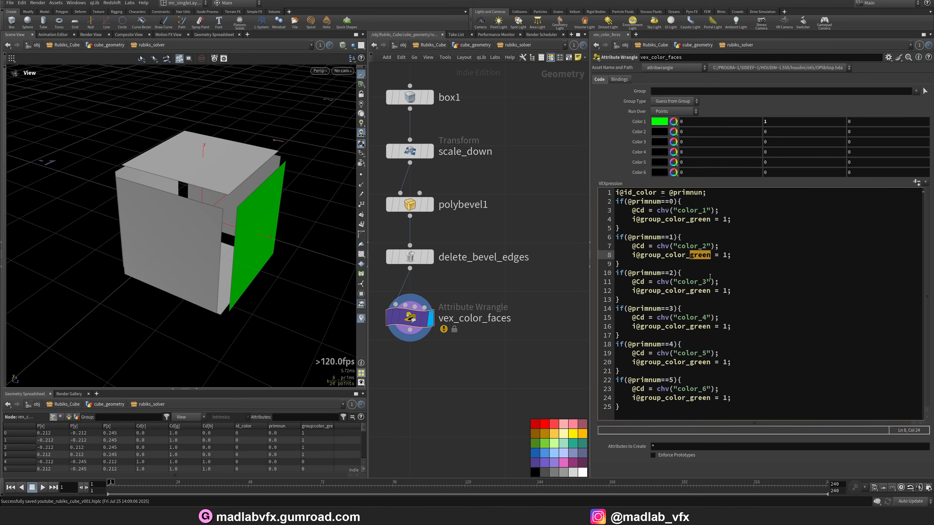
{"action": "type", "text": "blu"}
{"action": "left_click", "coordinate": [658, 132]}
{"action": "left_click", "coordinate": [804, 67]}
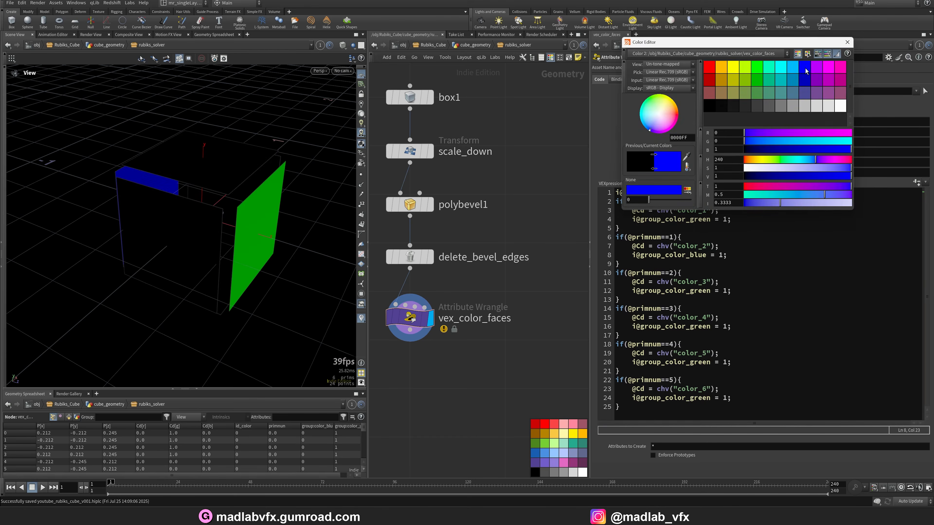
{"action": "left_click", "coordinate": [848, 41]}
Rename the group in the primnum==2 block to group_color_white and save the scene
{"action": "left_click", "coordinate": [688, 290]}
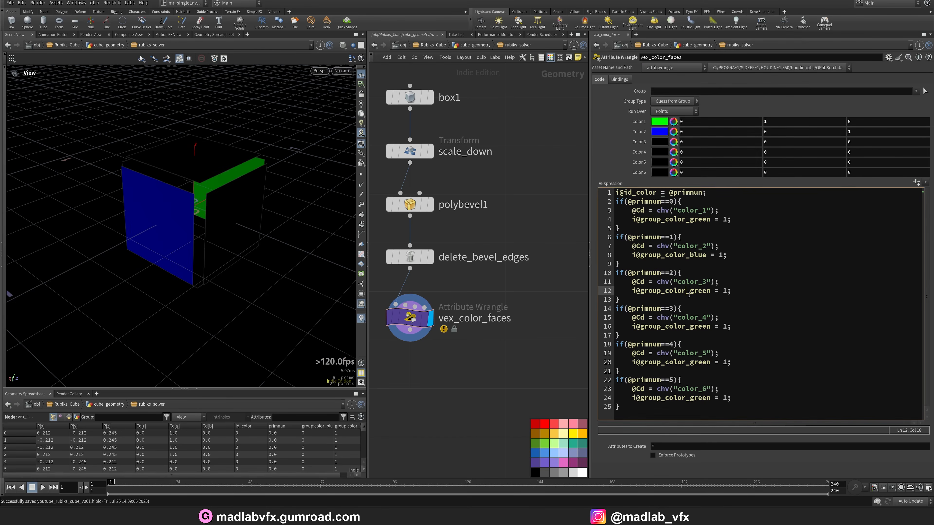
{"action": "type", "text": "who"}
{"action": "key", "text": "ctrl+s"}
Set Color 3 to white (1, 1, 1)
{"action": "left_click", "coordinate": [659, 143]}
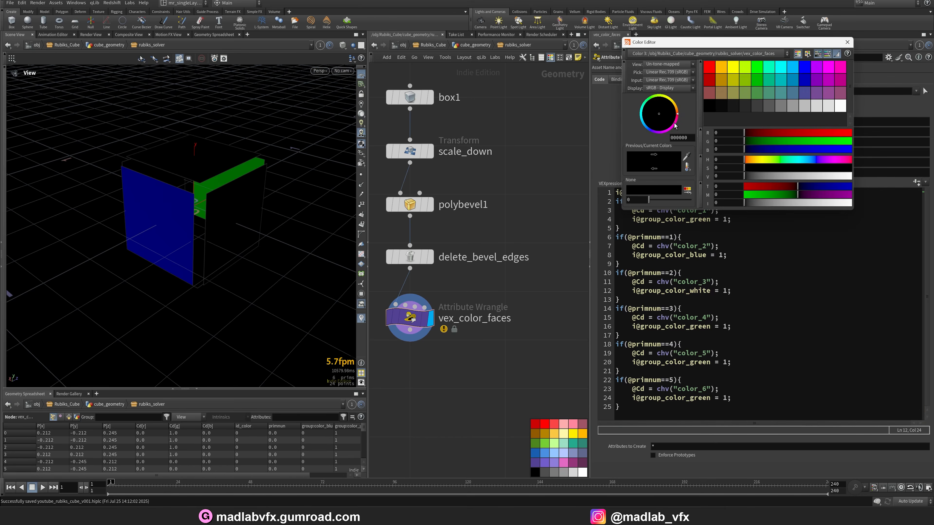
{"action": "left_click", "coordinate": [840, 105]}
{"action": "left_click", "coordinate": [847, 42]}
{"action": "left_click_drag", "start_coordinate": [235, 221], "coordinate": [168, 214]}
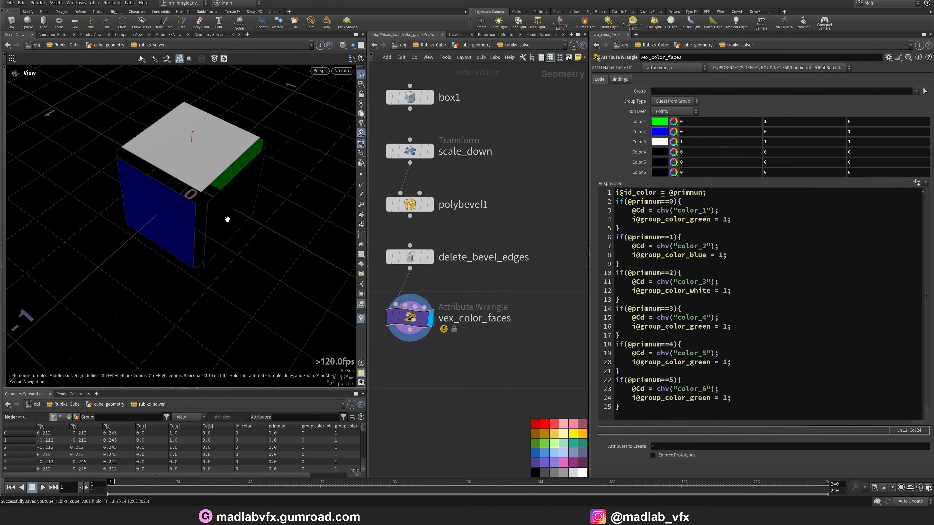
Rename the group in the primnum==3 block to group_color_yellow and set Color 4 to yellow (1, 1, 0)
{"action": "left_click", "coordinate": [703, 321]}
{"action": "key", "text": "Down"}
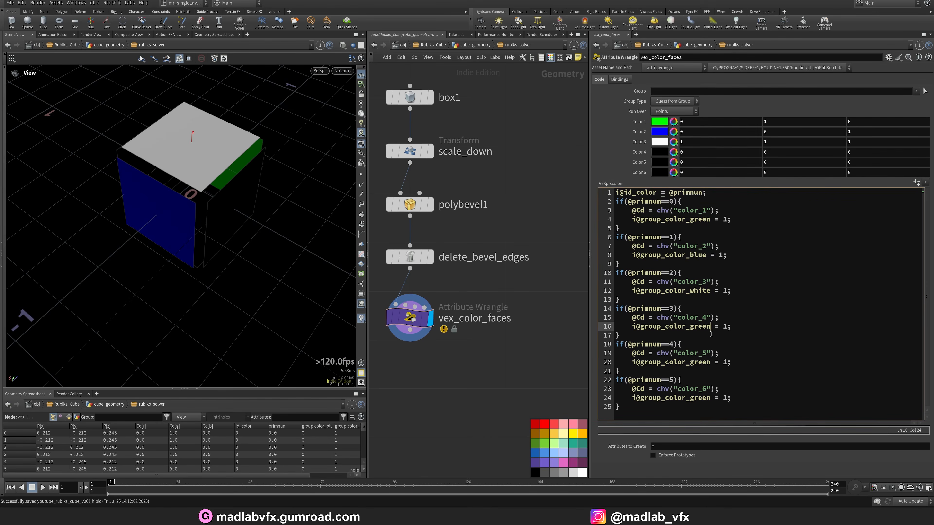
{"action": "type", "text": "yellow"}
{"action": "left_click", "coordinate": [659, 152]}
{"action": "left_click", "coordinate": [734, 67]}
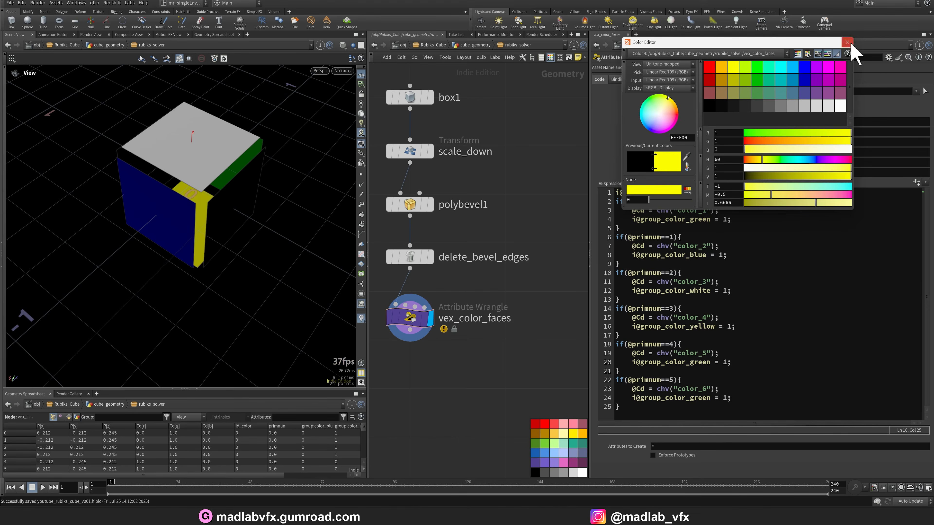
{"action": "left_click", "coordinate": [847, 43]}
{"action": "left_click_drag", "start_coordinate": [222, 180], "coordinate": [231, 221]}
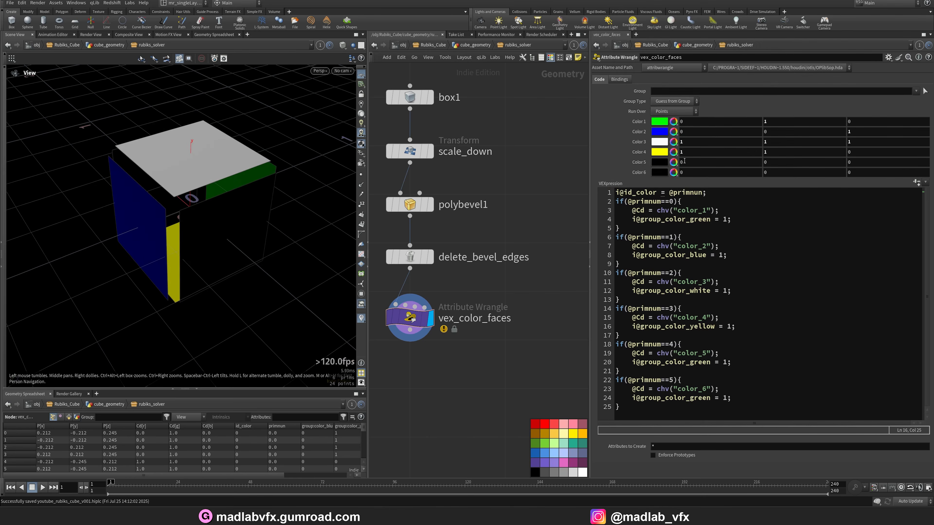
Rename the groups in the primnum==4 and primnum==5 blocks to group_color_red and group_color_orange
{"action": "left_click", "coordinate": [686, 363]}
{"action": "double_click", "coordinate": [702, 363]}
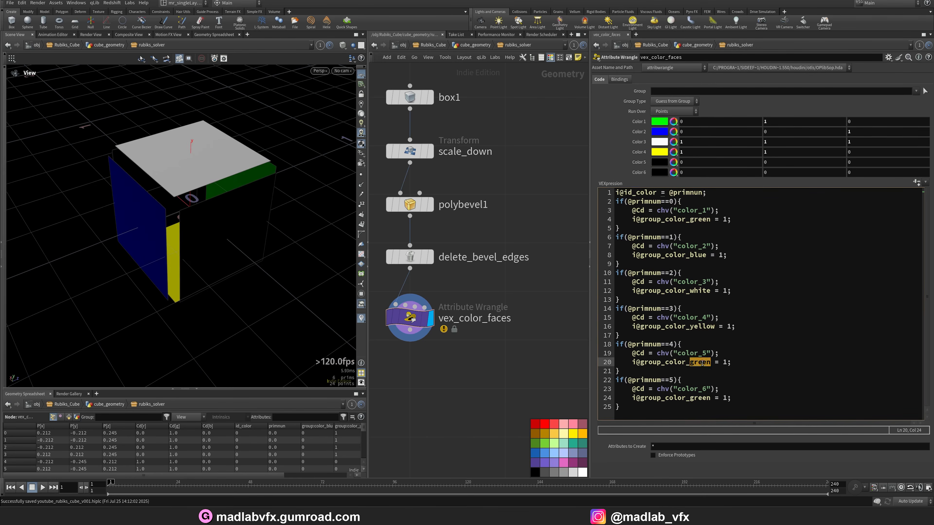
{"action": "type", "text": "red"}
{"action": "key", "text": "Down"}
{"action": "key", "text": "Down"}
{"action": "key", "text": "Down"}
{"action": "key", "text": "Down"}
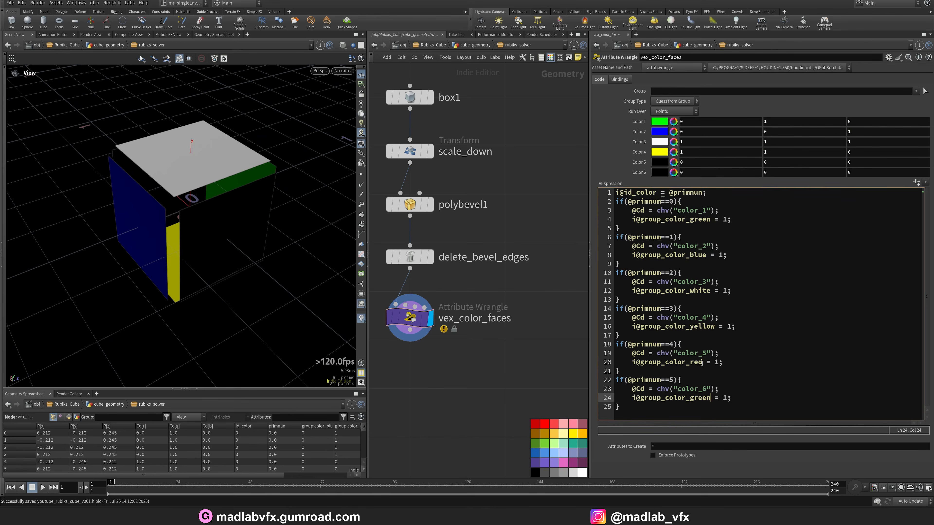
{"action": "type", "text": "oran"}
Set Color 5 to red (1, 0, 0) and Color 6 to orange (1, 0.5, 0)
{"action": "left_click", "coordinate": [674, 163]}
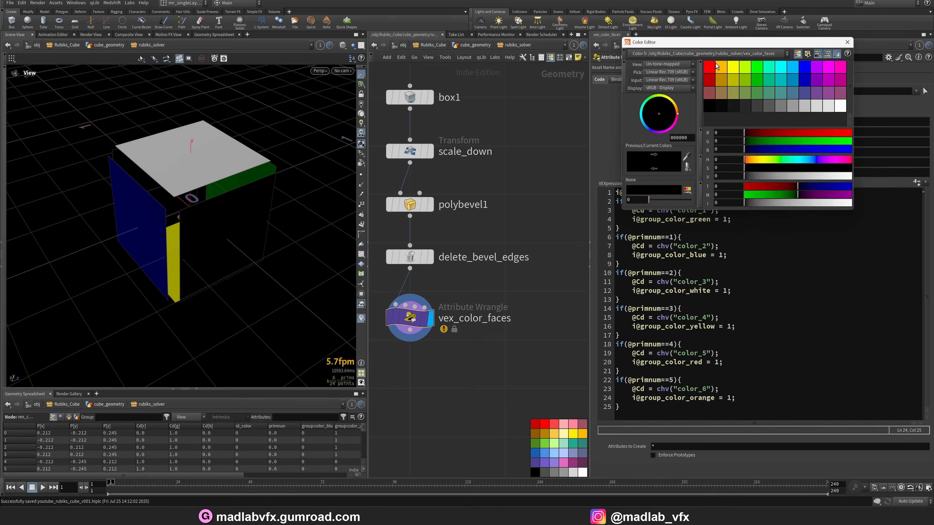
{"action": "left_click", "coordinate": [710, 67]}
{"action": "left_click", "coordinate": [847, 42]}
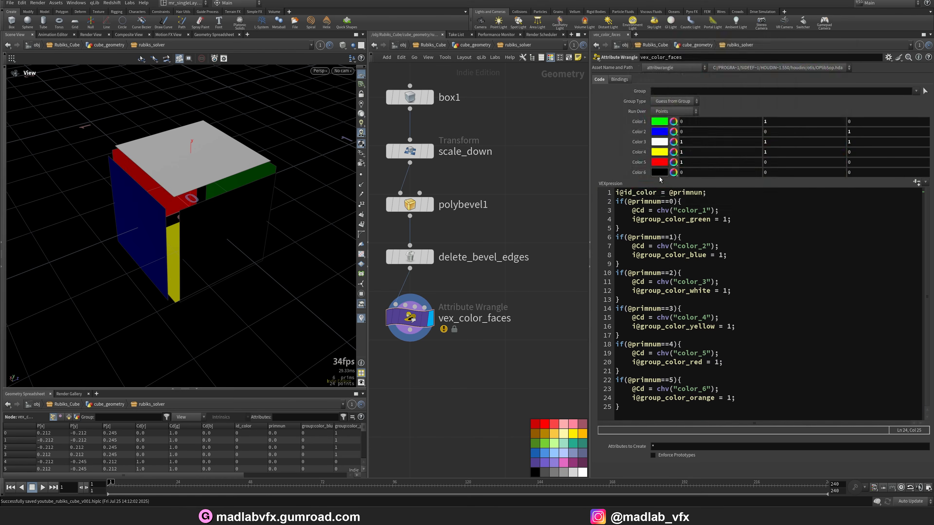
{"action": "left_click", "coordinate": [673, 173]}
{"action": "left_click", "coordinate": [721, 67]}
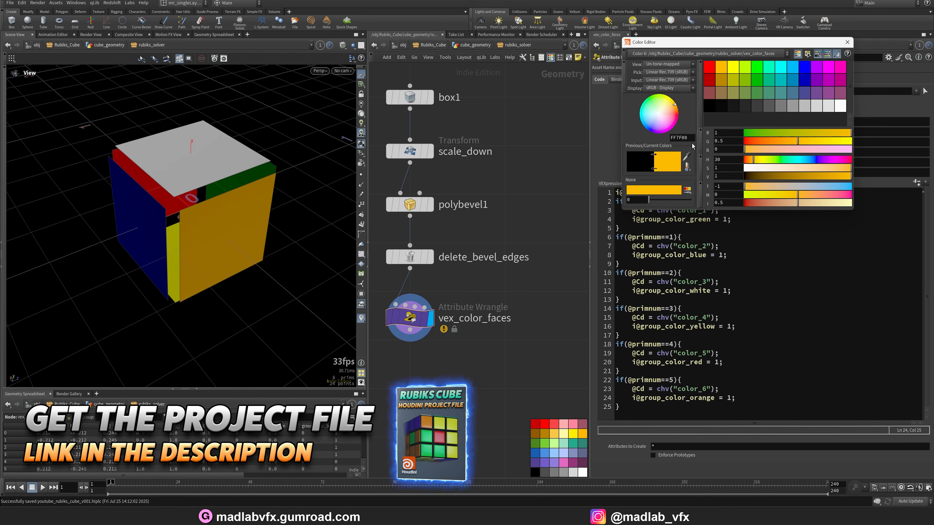
{"action": "left_click", "coordinate": [847, 42]}
{"action": "mouse_move", "coordinate": [244, 202]}
{"action": "left_mouse_down"}
{"action": "mouse_move", "coordinate": [299, 199]}
{"action": "mouse_move", "coordinate": [236, 214]}
{"action": "left_mouse_up"}
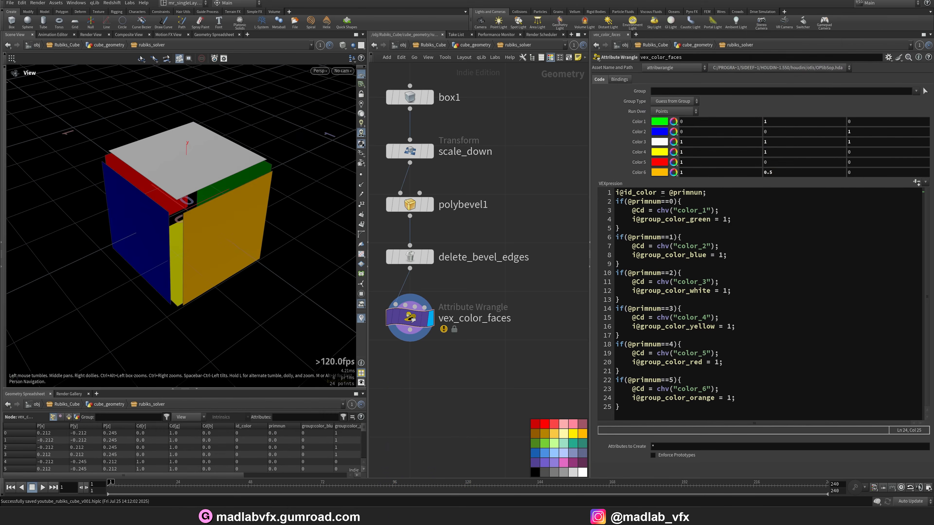
Compare the face colours of the cube piece from all sides with the unfolded Rubik's cube reference image
{"action": "left_click_drag", "start_coordinate": [933, 140], "coordinate": [461, 74]}
{"action": "scroll", "coordinate": [604, 266], "scroll_direction": "down", "scroll_amount": 2}
{"action": "middle_click_drag", "start_coordinate": [603, 257], "coordinate": [542, 163]}
{"action": "scroll", "coordinate": [541, 237], "scroll_direction": "up", "scroll_amount": 3}
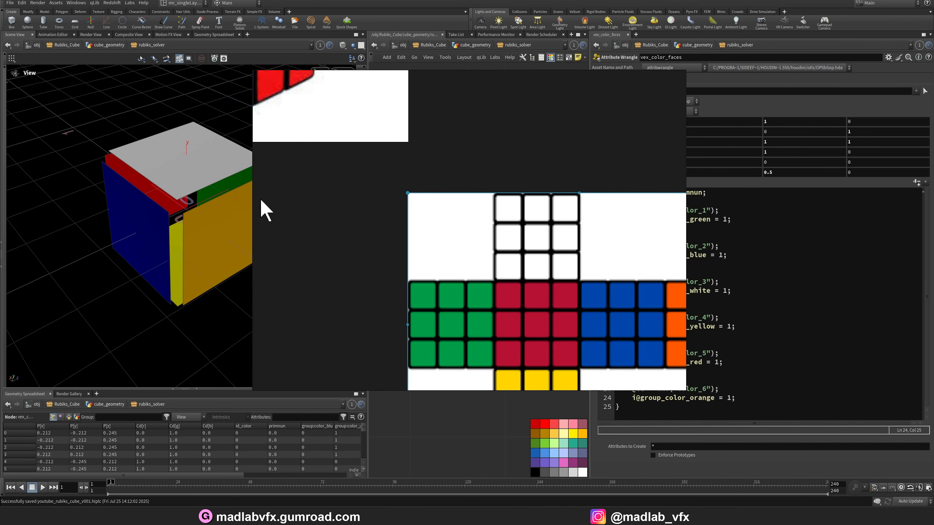
{"action": "middle_click_drag", "start_coordinate": [572, 245], "coordinate": [530, 194]}
{"action": "left_click_drag", "start_coordinate": [170, 219], "coordinate": [169, 207]}
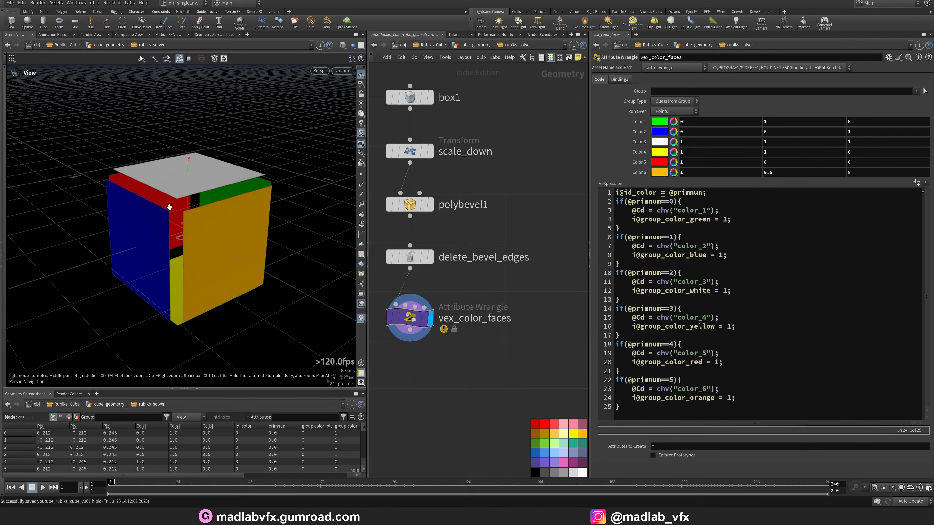
{"action": "key", "text": "alt+Tab"}
{"action": "middle_click_drag", "start_coordinate": [606, 342], "coordinate": [598, 319]}
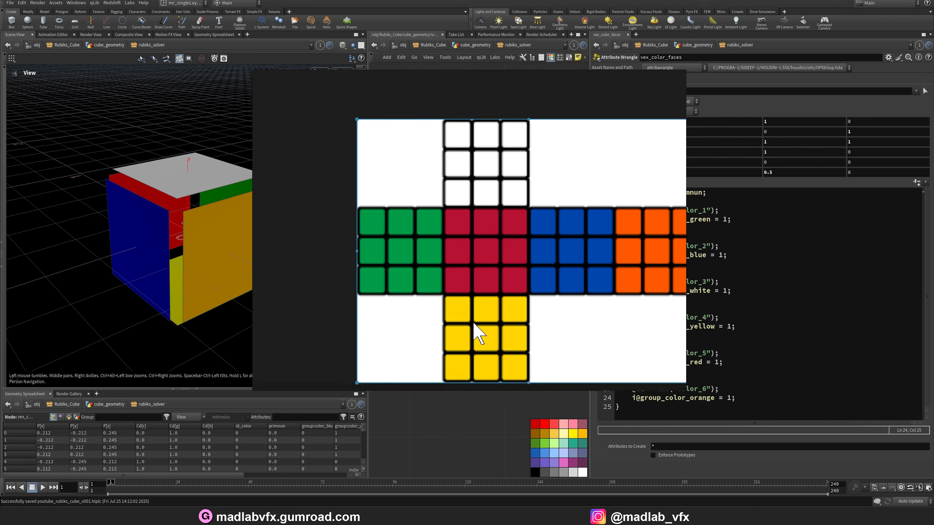
{"action": "left_click_drag", "start_coordinate": [179, 226], "coordinate": [160, 214]}
{"action": "scroll", "coordinate": [168, 207], "scroll_direction": "down", "scroll_amount": 3}
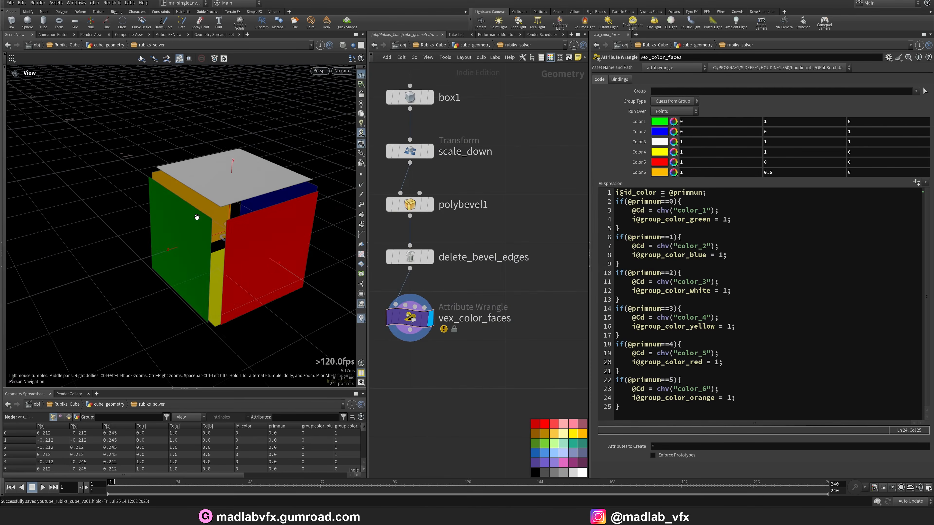
{"action": "key", "text": "alt+Tab"}
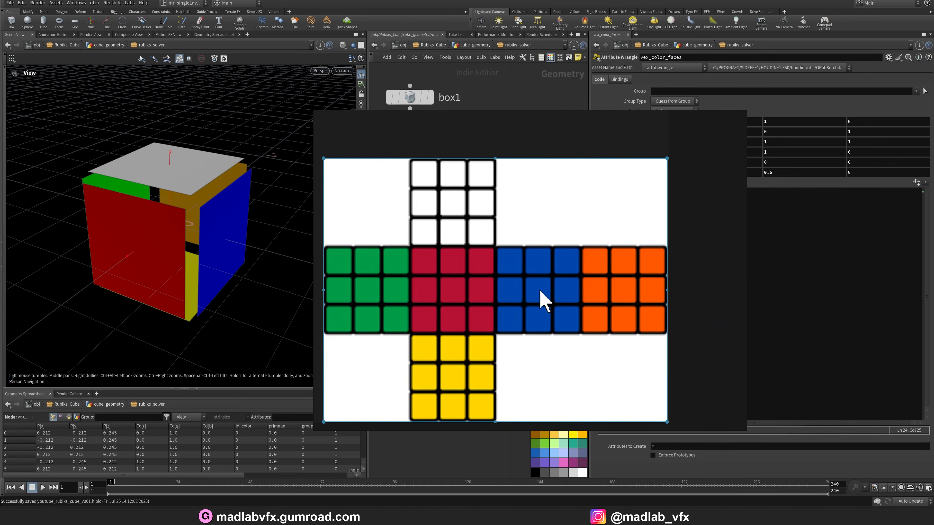
{"action": "left_click_drag", "start_coordinate": [177, 250], "coordinate": [276, 267]}
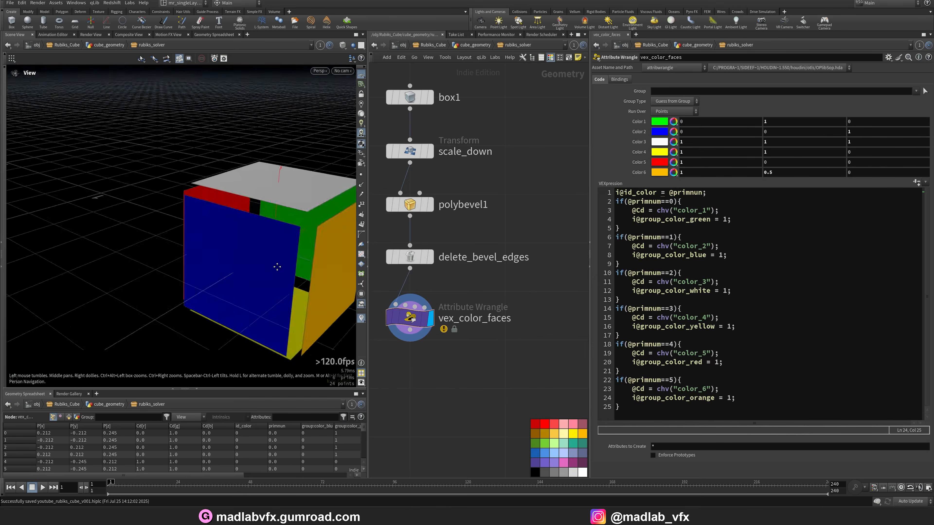
{"action": "middle_click_drag", "start_coordinate": [277, 267], "coordinate": [171, 256]}
{"action": "left_click_drag", "start_coordinate": [171, 256], "coordinate": [217, 242]}
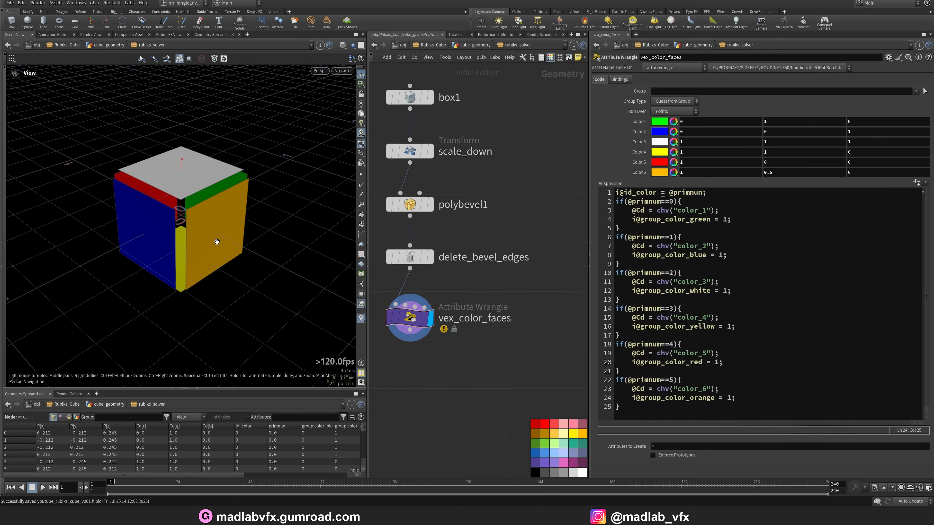
Add a PolyExtrude node below vex_color_faces, connect it to the wrangle's output and display it
{"action": "middle_click_drag", "start_coordinate": [408, 375], "coordinate": [457, 334]}
{"action": "key", "text": "Tab"}
{"action": "type", "text": "ext"}
{"action": "mouse_move", "coordinate": [456, 333]}
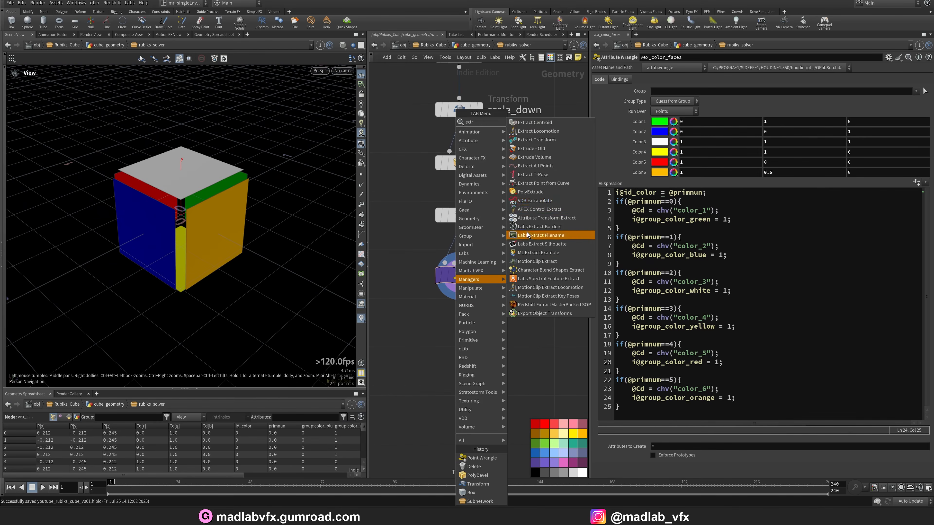
{"action": "left_click", "coordinate": [540, 199]}
{"action": "left_click", "coordinate": [459, 336]}
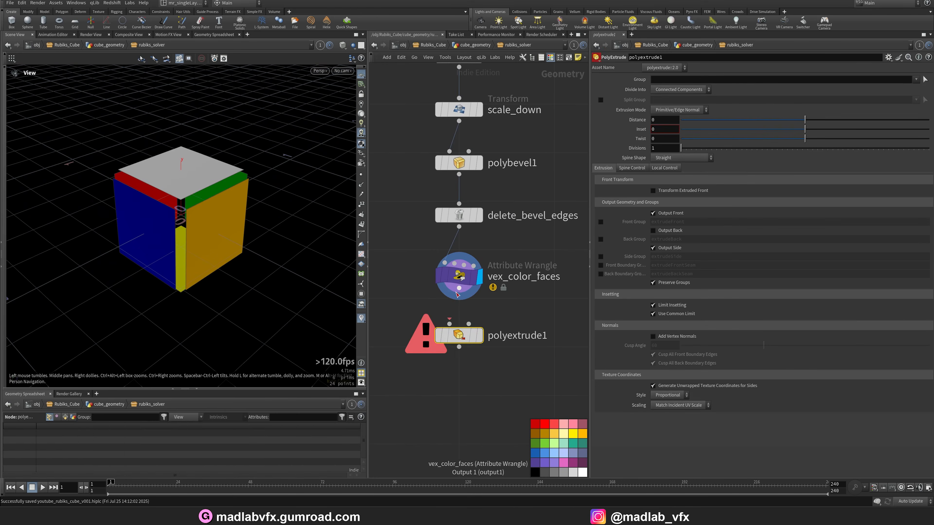
{"action": "left_click", "coordinate": [480, 336]}
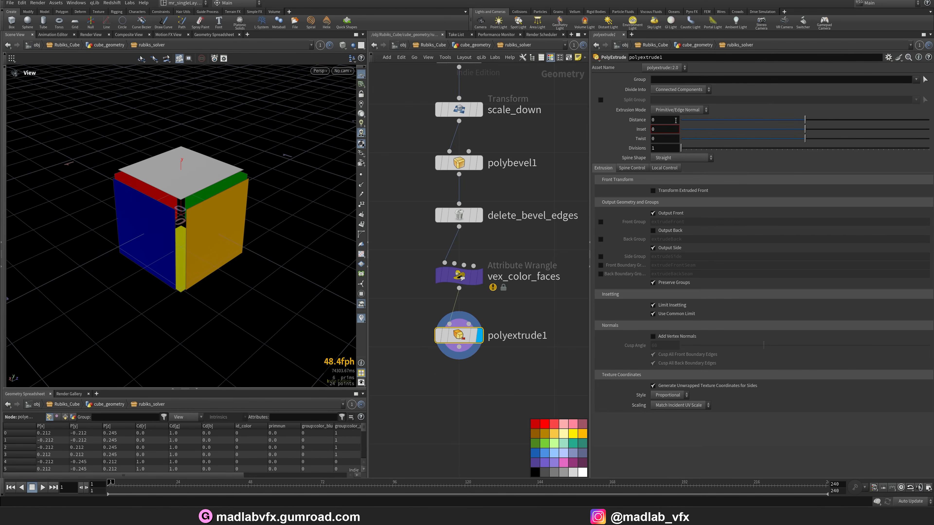
Set the PolyExtrude distance to 0.02
{"action": "left_click_drag", "start_coordinate": [661, 120], "coordinate": [645, 120]}
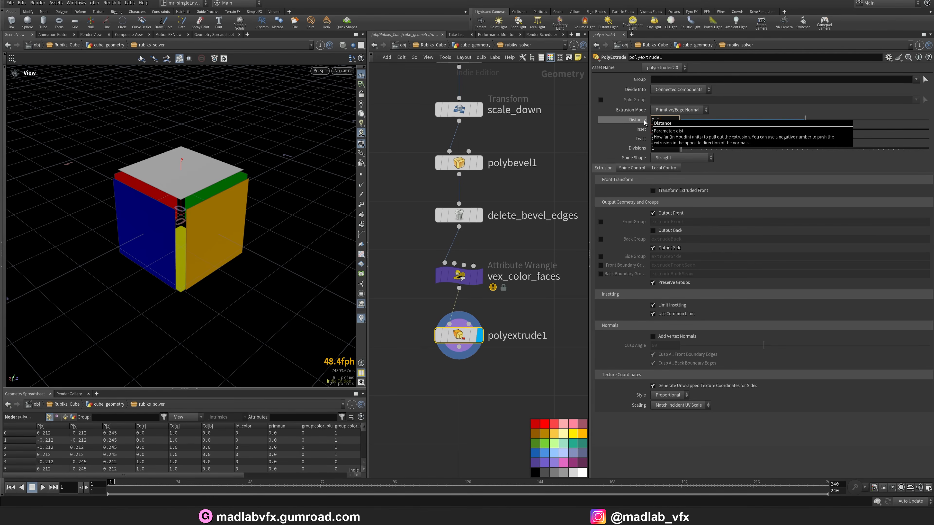
{"action": "type", "text": "0.02"}
{"action": "key", "text": "Return"}
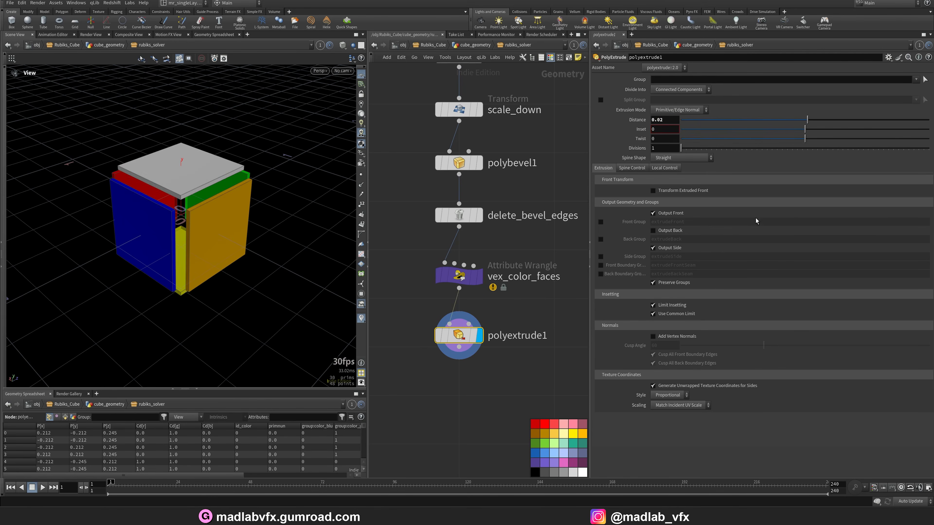
Output polyextrude1's back faces as the group extrudeBack, then add a second PolyExtrude wired below it and display it
{"action": "left_click", "coordinate": [600, 239]}
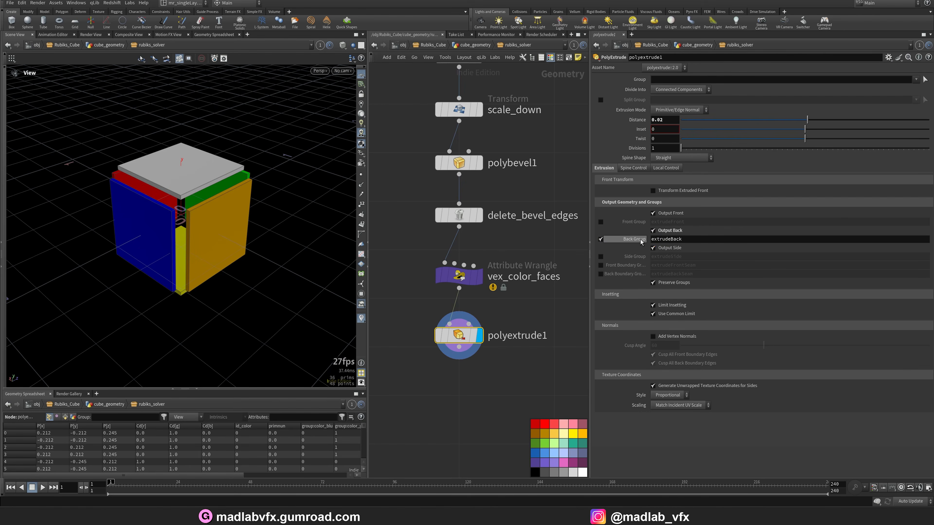
{"action": "middle_click_drag", "start_coordinate": [472, 386], "coordinate": [485, 336]}
{"action": "key", "text": "Tab"}
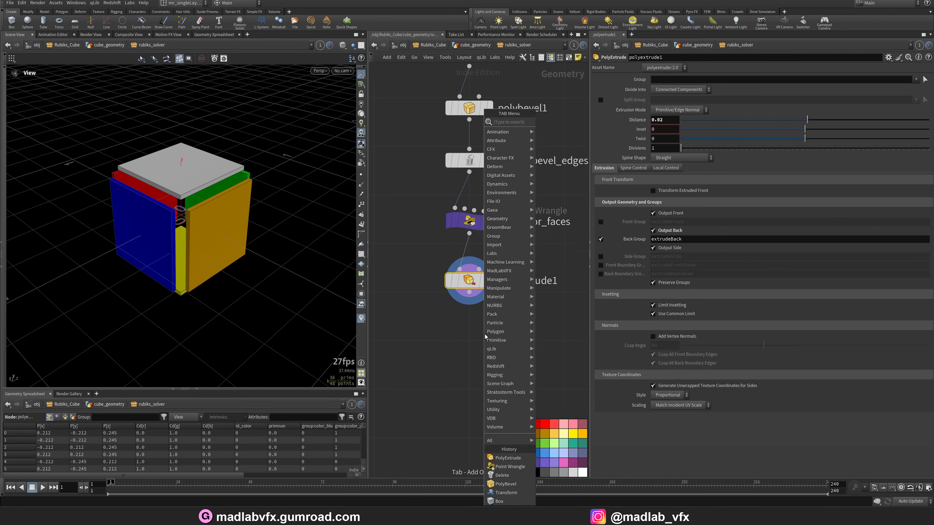
{"action": "type", "text": "col"}
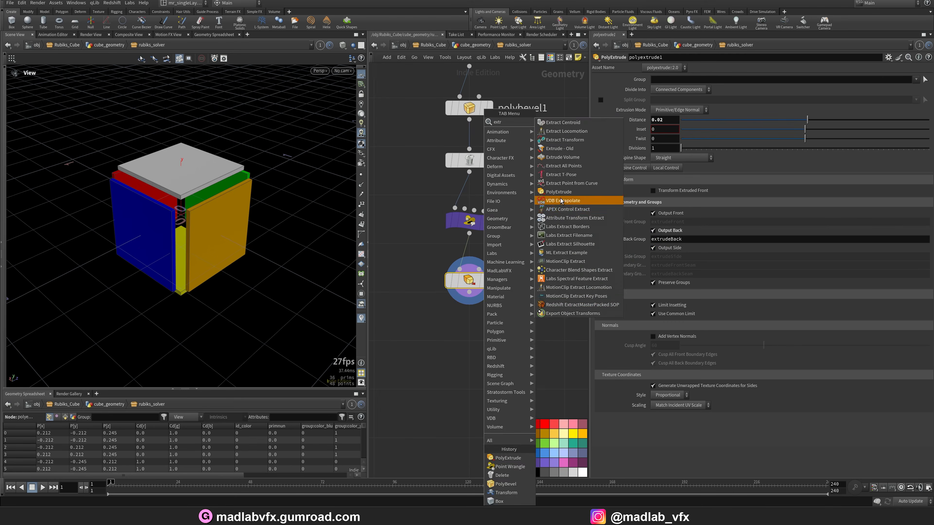
{"action": "left_click", "coordinate": [559, 192]}
{"action": "left_click", "coordinate": [472, 344]}
{"action": "left_click_drag", "start_coordinate": [470, 292], "coordinate": [460, 329]}
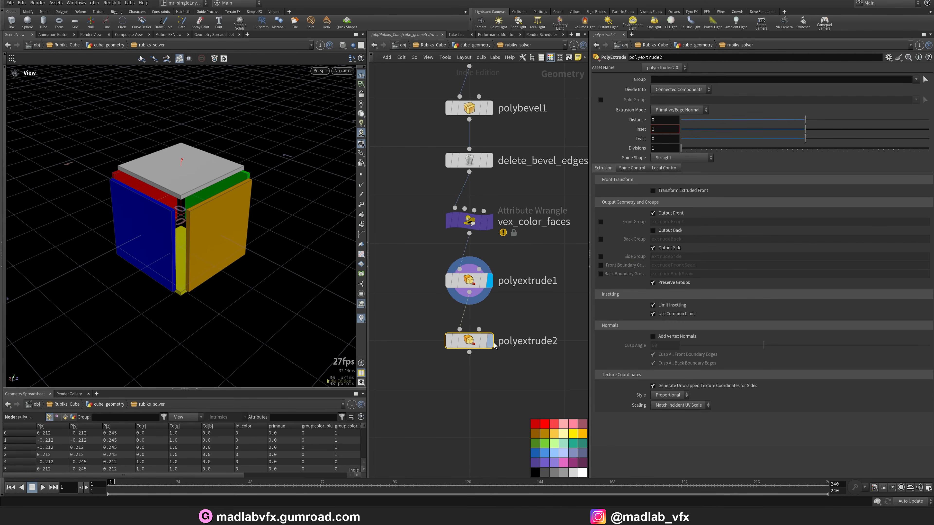
{"action": "left_click", "coordinate": [490, 341]}
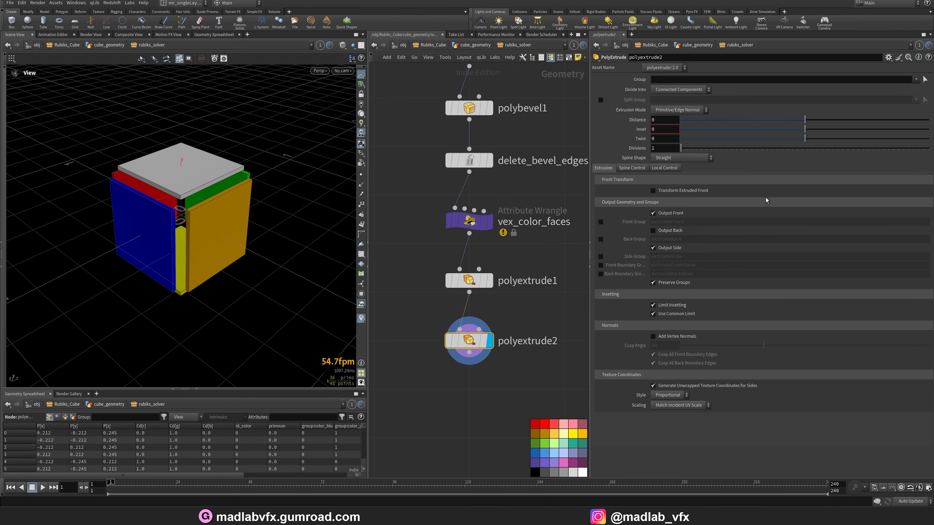
Restrict polyextrude2 to the extrudeBack group and set its distance to 0.02
{"action": "left_click", "coordinate": [916, 83]}
{"action": "left_click", "coordinate": [905, 88]}
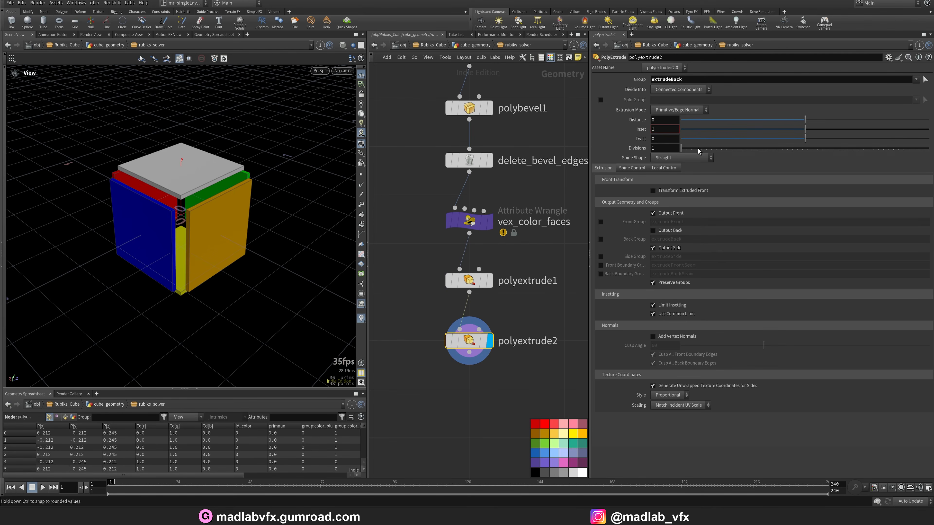
{"action": "left_click_drag", "start_coordinate": [658, 120], "coordinate": [640, 123]}
{"action": "type", "text": "0."}
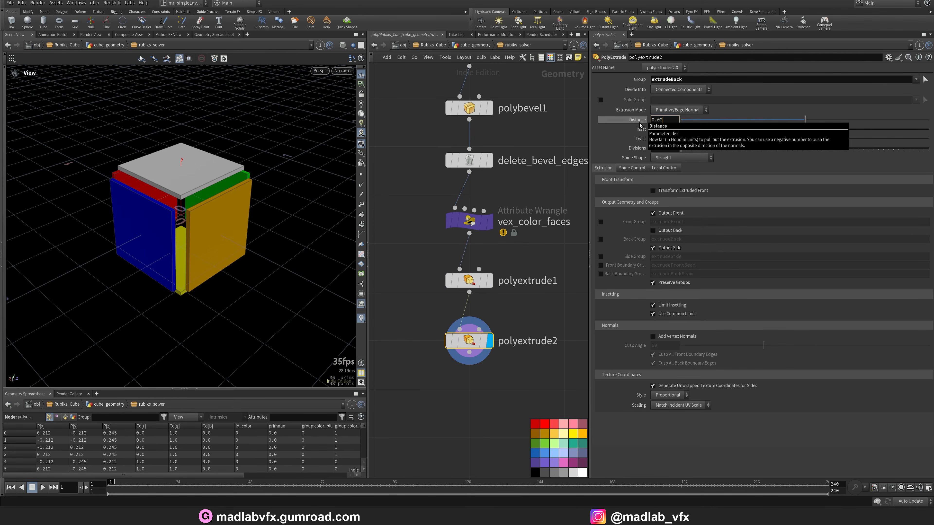
{"action": "type", "text": "02"}
{"action": "key", "text": "Return"}
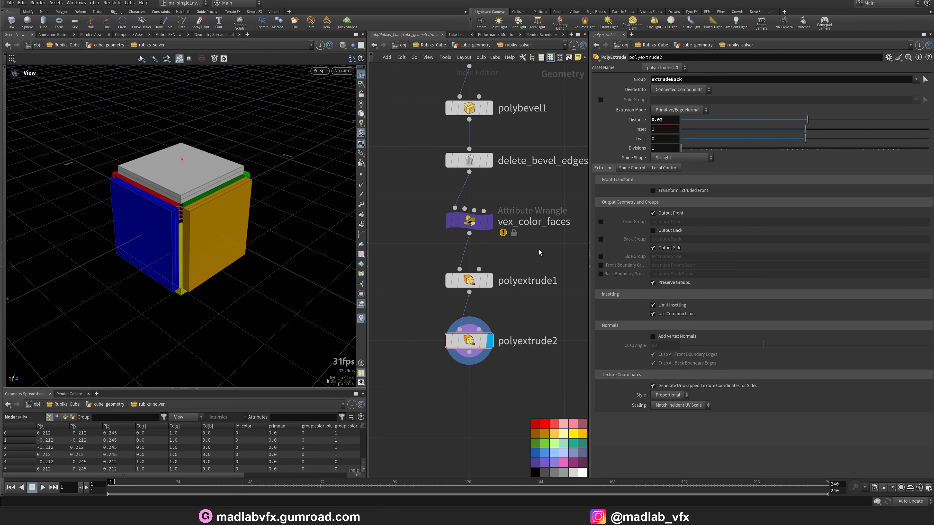
{"action": "right_click_drag", "start_coordinate": [146, 187], "coordinate": [217, 186]}
{"action": "mouse_move", "coordinate": [217, 185]}
{"action": "left_mouse_down"}
{"action": "mouse_move", "coordinate": [221, 161]}
{"action": "mouse_move", "coordinate": [253, 181]}
{"action": "mouse_move", "coordinate": [204, 198]}
{"action": "mouse_move", "coordinate": [208, 176]}
{"action": "mouse_move", "coordinate": [212, 200]}
{"action": "left_mouse_up"}
Check the viewport camera's clipping plane settings in the display options
{"action": "key", "text": "d"}
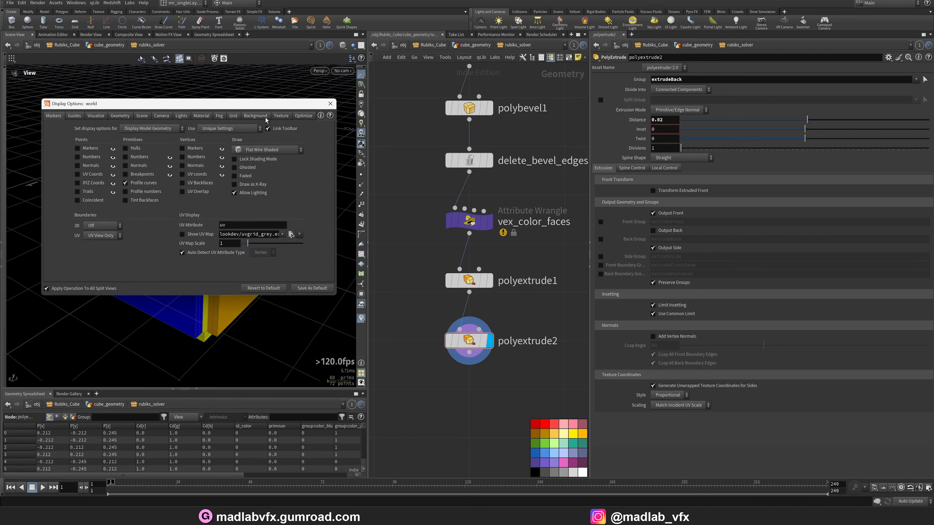
{"action": "left_click", "coordinate": [256, 116]}
{"action": "left_click", "coordinate": [161, 116]}
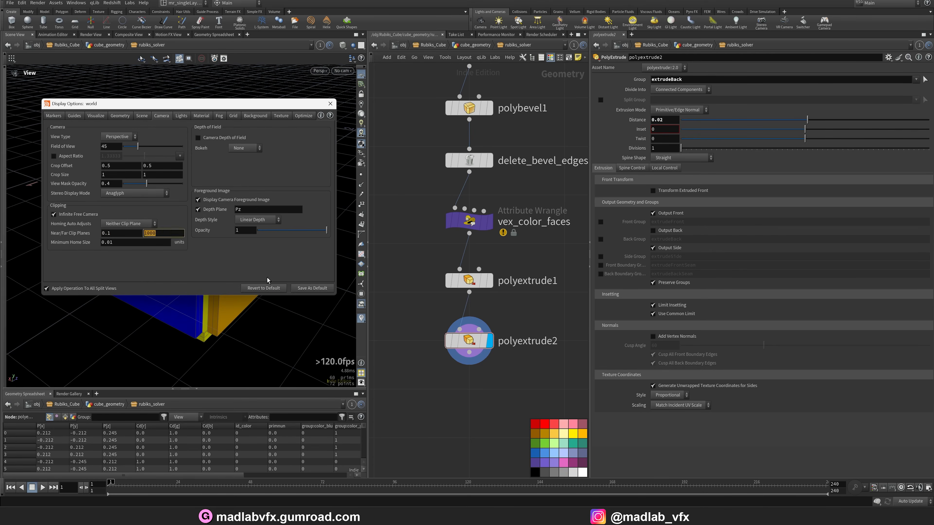
{"action": "left_click", "coordinate": [331, 103]}
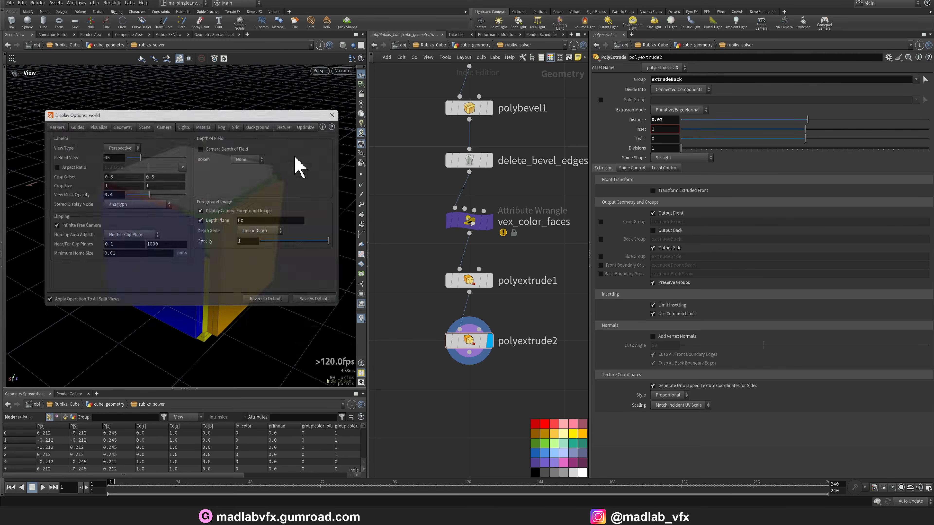
Widen the network pane and add a Merge node below polyextrude2, fed by its output
{"action": "scroll", "coordinate": [533, 310], "scroll_direction": "down", "scroll_amount": 2}
{"action": "middle_click_drag", "start_coordinate": [533, 311], "coordinate": [525, 310]}
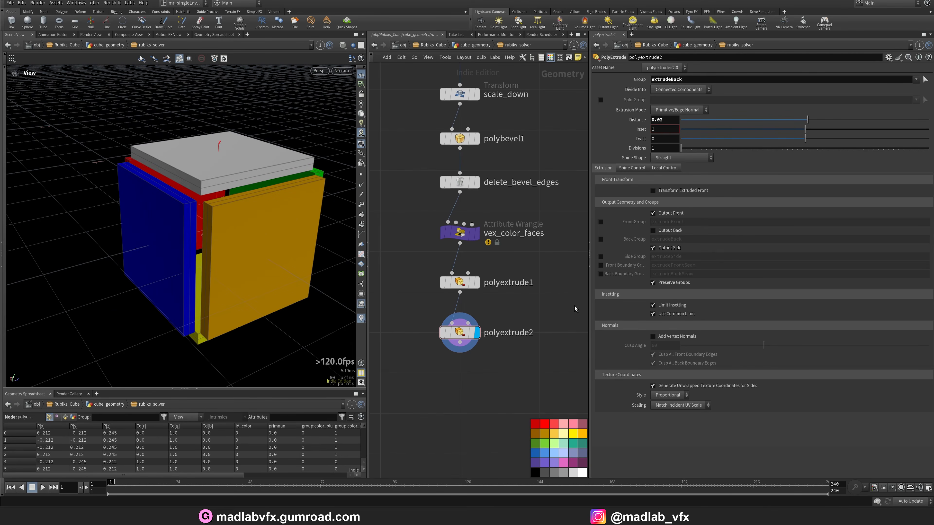
{"action": "left_click_drag", "start_coordinate": [590, 328], "coordinate": [715, 328]}
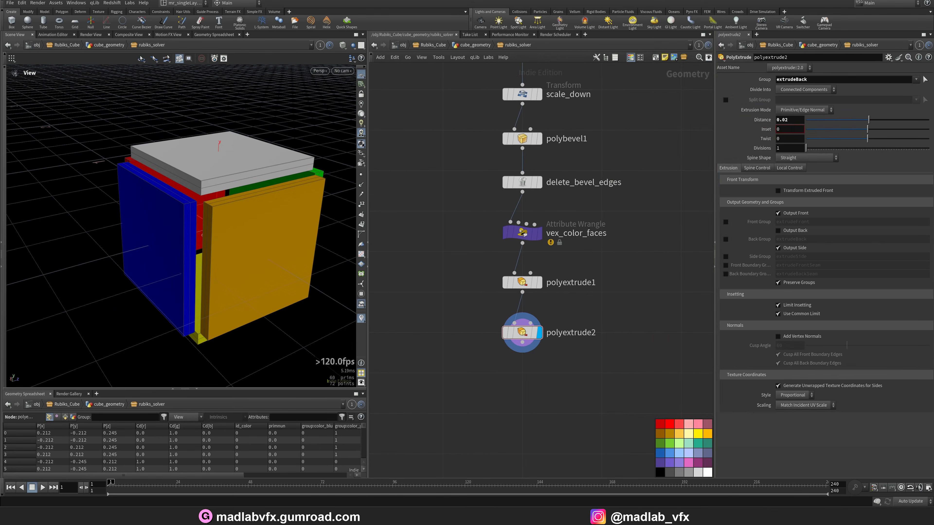
{"action": "middle_click_drag", "start_coordinate": [598, 395], "coordinate": [513, 413]}
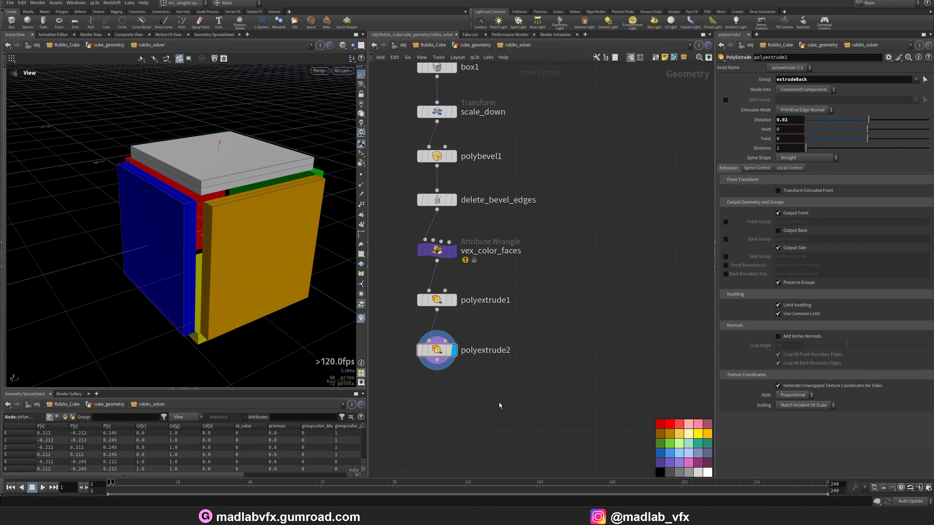
{"action": "key", "text": "Tab"}
{"action": "type", "text": "mer"}
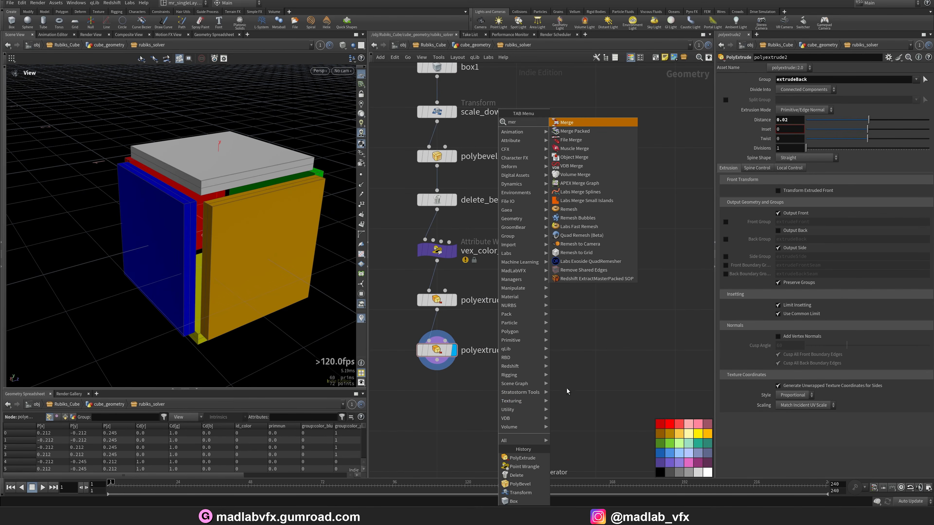
{"action": "left_click", "coordinate": [567, 122]}
{"action": "left_click", "coordinate": [510, 409]}
{"action": "key", "text": "h"}
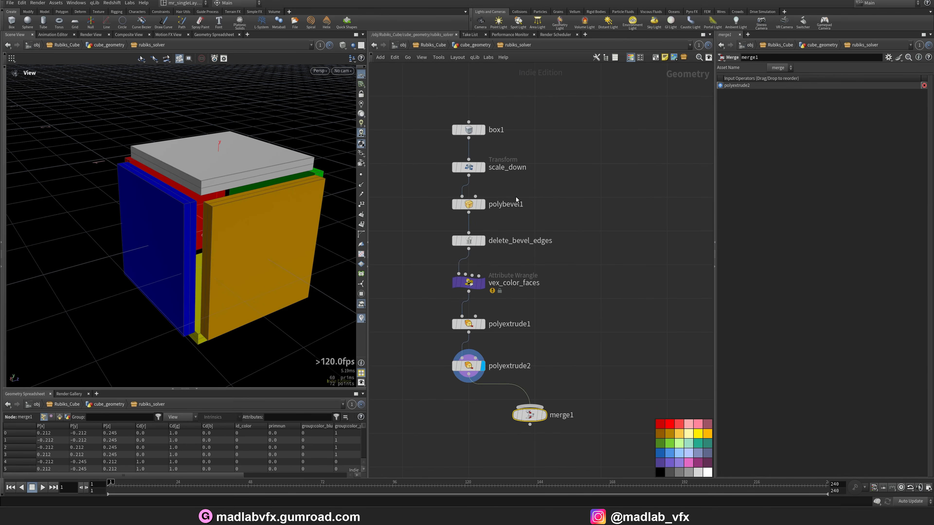
Wire polybevel1's output into merge1 as a second input and display the merged cube piece
{"action": "left_click_drag", "start_coordinate": [469, 213], "coordinate": [533, 343]}
{"action": "left_click", "coordinate": [546, 351]}
{"action": "mouse_move", "coordinate": [206, 254]}
{"action": "left_mouse_down"}
{"action": "mouse_move", "coordinate": [234, 251]}
{"action": "mouse_move", "coordinate": [209, 266]}
{"action": "left_mouse_up"}
Insert a Color node on the wire between polybevel1 and merge1
{"action": "left_click", "coordinate": [483, 140]}
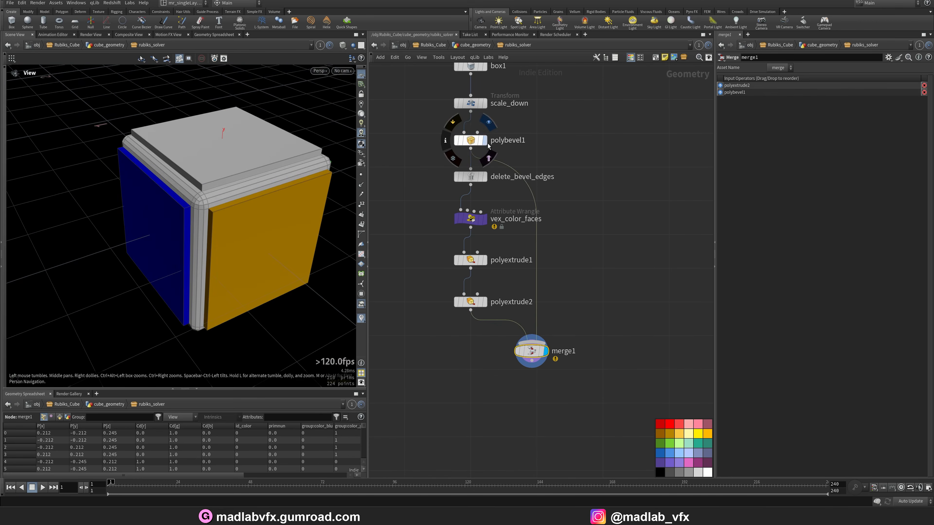
{"action": "left_click", "coordinate": [465, 141]}
{"action": "key", "text": "Tab"}
{"action": "type", "text": "colo"}
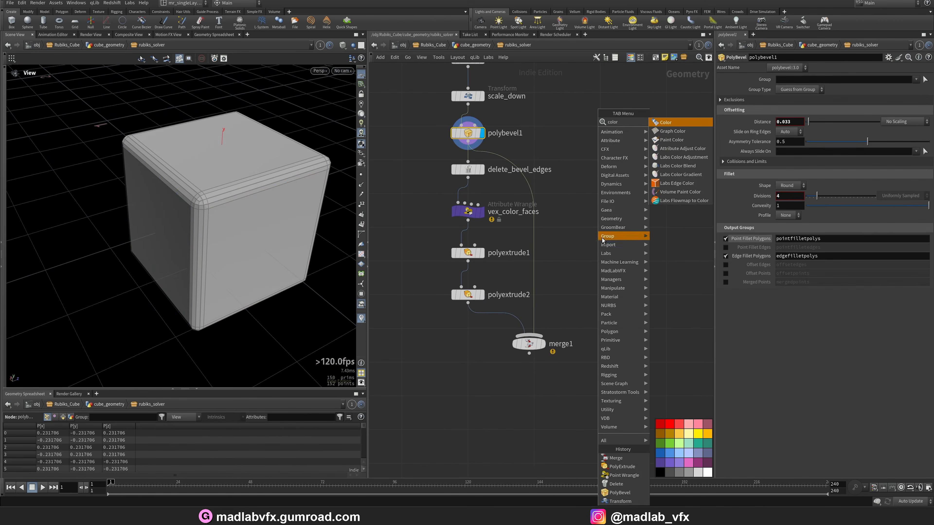
{"action": "key", "text": "Return"}
{"action": "left_click", "coordinate": [557, 246]}
{"action": "left_click_drag", "start_coordinate": [534, 248], "coordinate": [535, 253]}
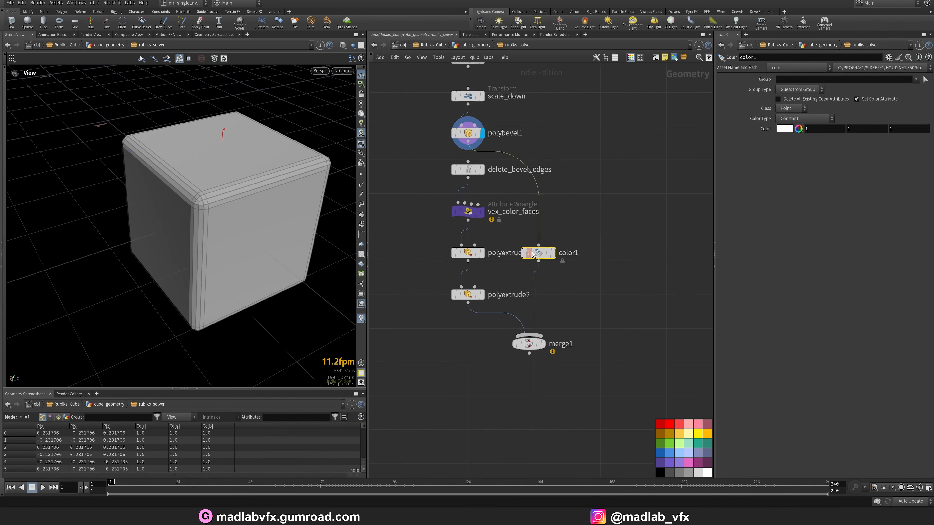
Set color1's colour to near-black, 0.0125 on all three channels, and display the node
{"action": "left_click", "coordinate": [791, 128]}
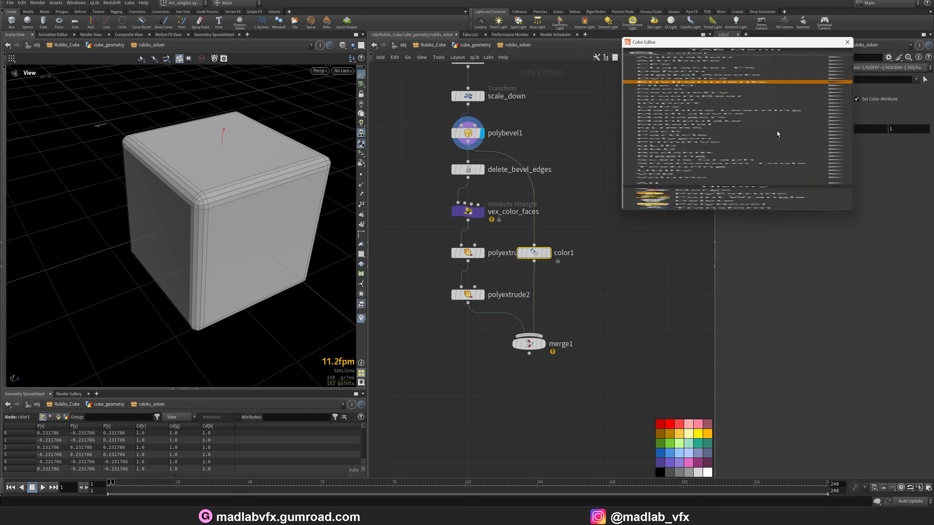
{"action": "left_click", "coordinate": [726, 107]}
{"action": "left_click", "coordinate": [748, 107]}
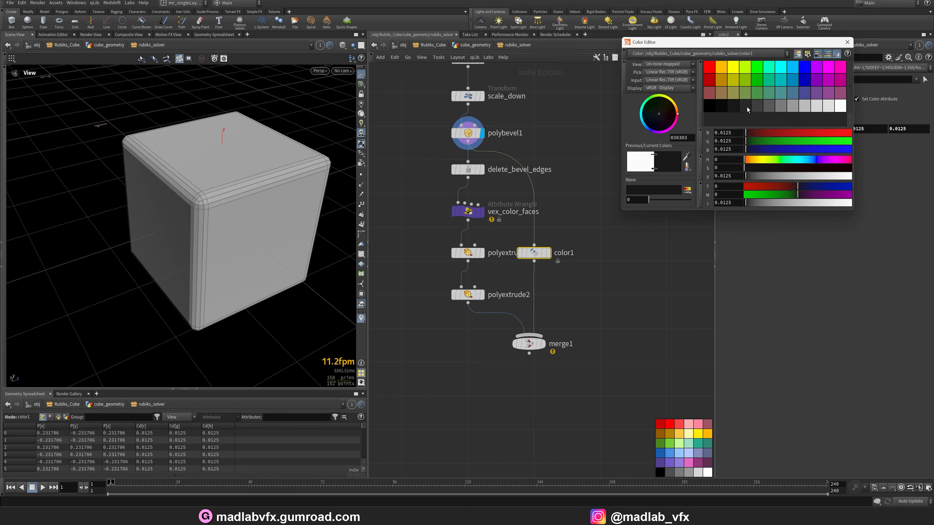
{"action": "left_click", "coordinate": [847, 42]}
{"action": "left_click", "coordinate": [548, 252]}
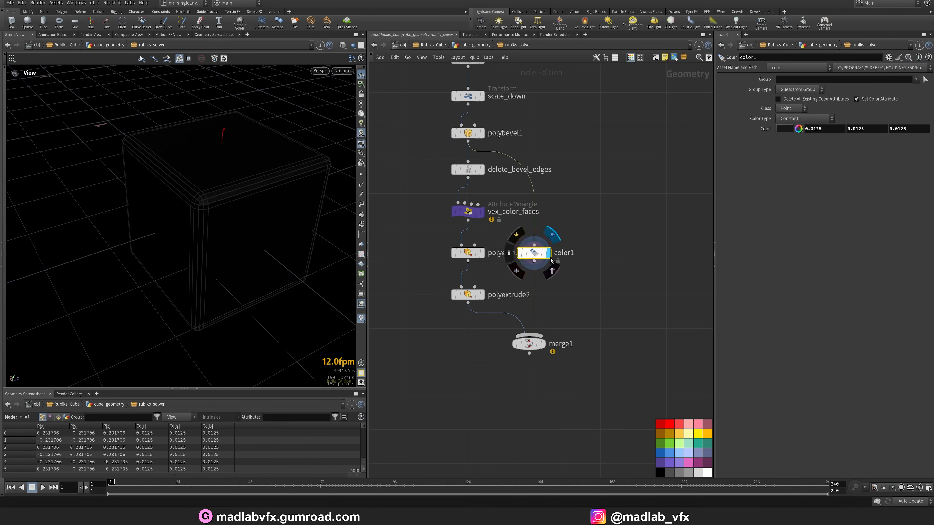
Display merge1 and set color1's colour to dark grey, 0.1 on all three channels
{"action": "left_click", "coordinate": [542, 345]}
{"action": "left_click", "coordinate": [536, 348]}
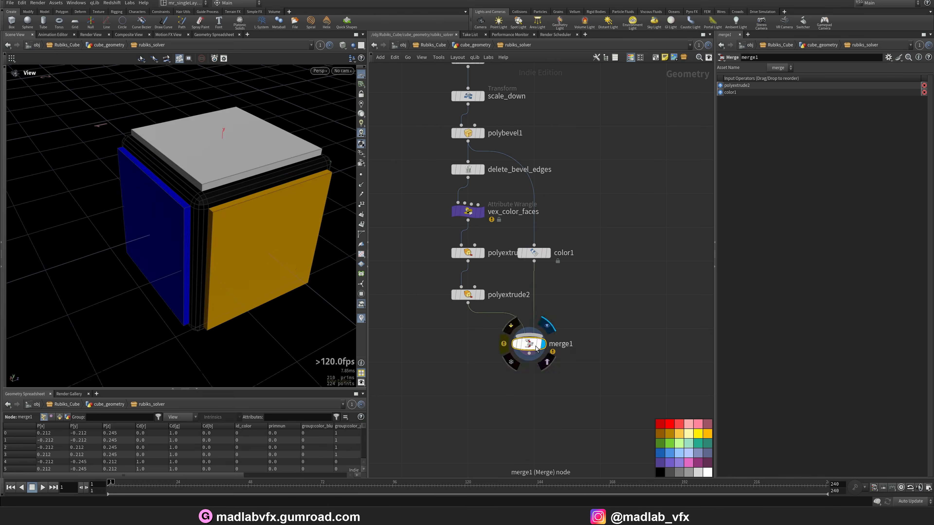
{"action": "left_click_drag", "start_coordinate": [239, 259], "coordinate": [267, 249]}
{"action": "left_click_drag", "start_coordinate": [581, 225], "coordinate": [525, 260]}
{"action": "left_click", "coordinate": [786, 128]}
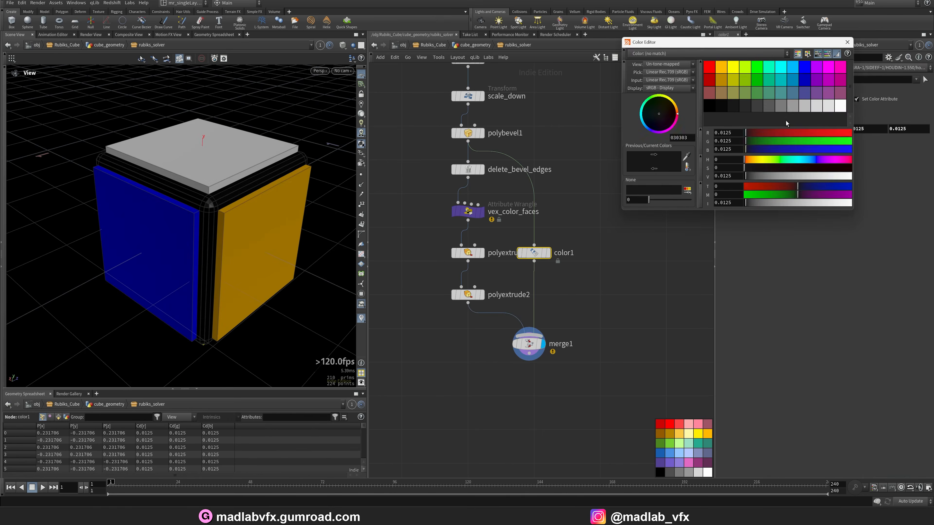
{"action": "left_click", "coordinate": [780, 110]}
{"action": "left_click", "coordinate": [767, 106]}
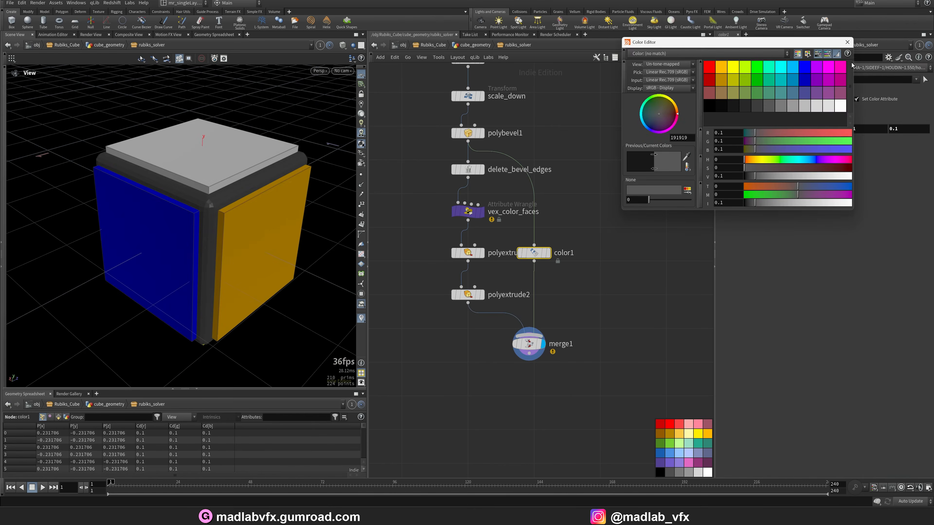
{"action": "left_click", "coordinate": [849, 43]}
Add a Fuse node directly after polyextrude2, ahead of the merge, and display it
{"action": "left_click_drag", "start_coordinate": [222, 262], "coordinate": [213, 251]}
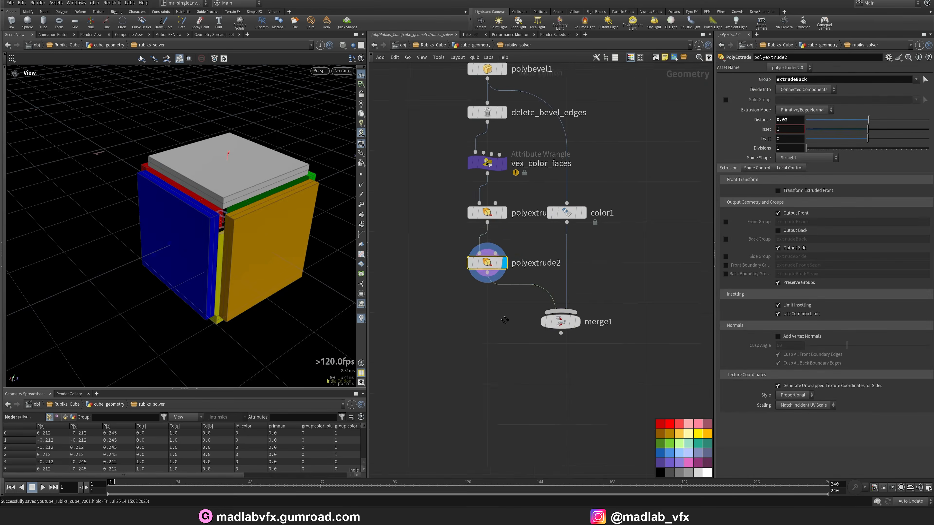
{"action": "middle_click_drag", "start_coordinate": [504, 319], "coordinate": [493, 282]}
{"action": "key", "text": "Tab"}
{"action": "type", "text": "fus"}
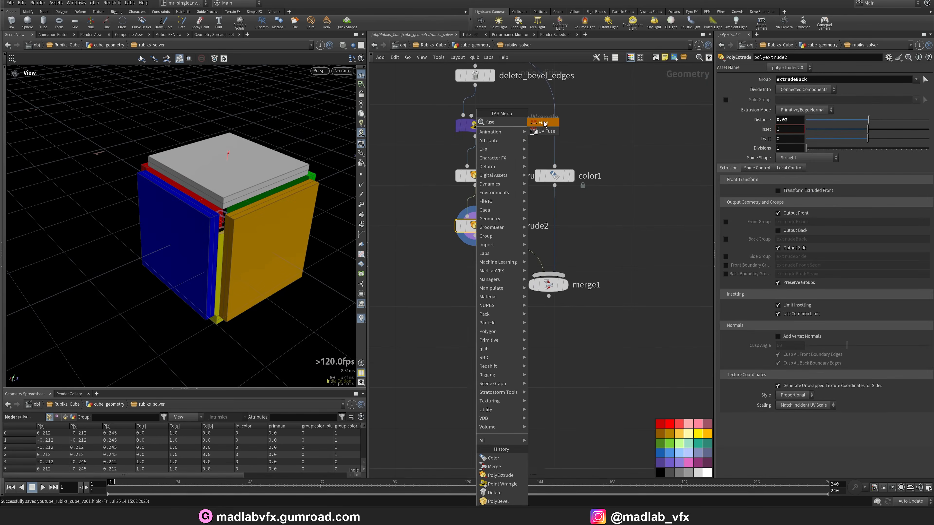
{"action": "left_click", "coordinate": [544, 123]}
{"action": "left_click", "coordinate": [475, 259]}
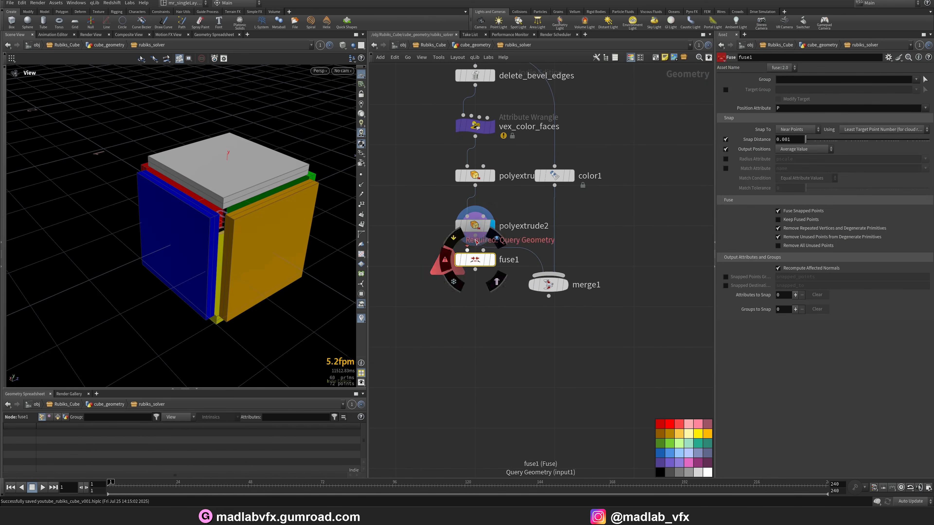
Insert a Labs Dissolve Flat Edges node between fuse1 and merge1 and display it
{"action": "key", "text": "Tab"}
{"action": "type", "text": "flat"}
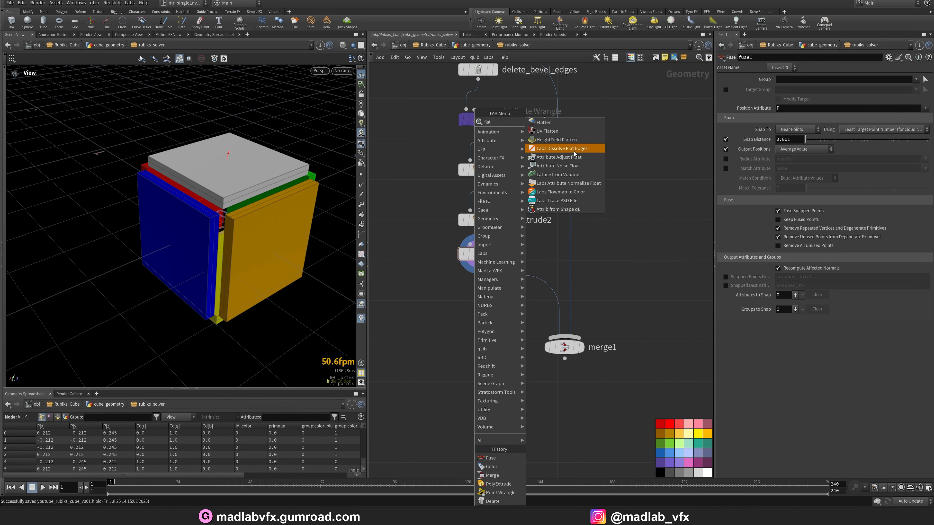
{"action": "left_click", "coordinate": [574, 148]}
{"action": "left_click", "coordinate": [531, 293]}
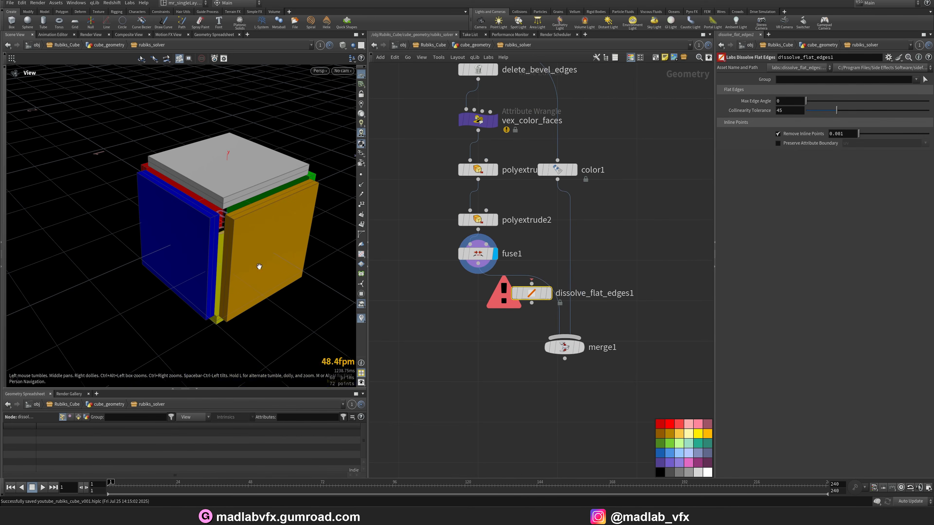
{"action": "scroll", "coordinate": [186, 210], "scroll_direction": "up", "scroll_amount": 5}
{"action": "left_click_drag", "start_coordinate": [185, 209], "coordinate": [236, 191]}
{"action": "left_click_drag", "start_coordinate": [548, 294], "coordinate": [495, 296]}
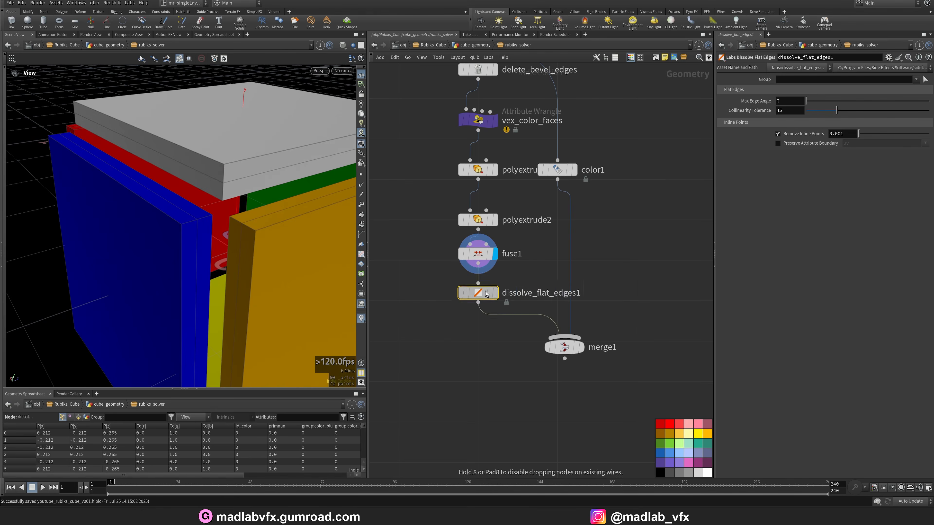
{"action": "left_click", "coordinate": [495, 293]}
Insert a Group Create node between dissolve_flat_edges1 and merge1 and name it group_face_colors
{"action": "scroll", "coordinate": [186, 231], "scroll_direction": "down", "scroll_amount": 2}
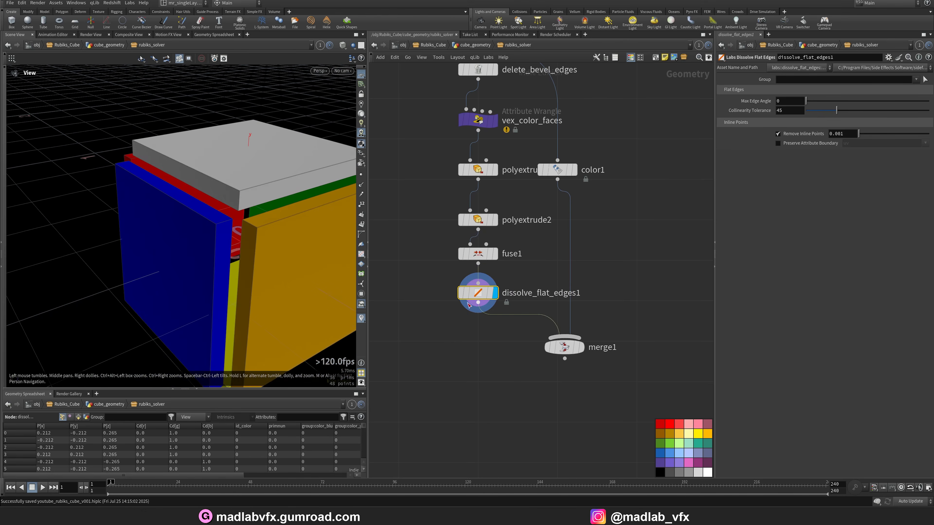
{"action": "middle_click_drag", "start_coordinate": [489, 364], "coordinate": [487, 339]}
{"action": "key", "text": "Tab"}
{"action": "type", "text": "gr"}
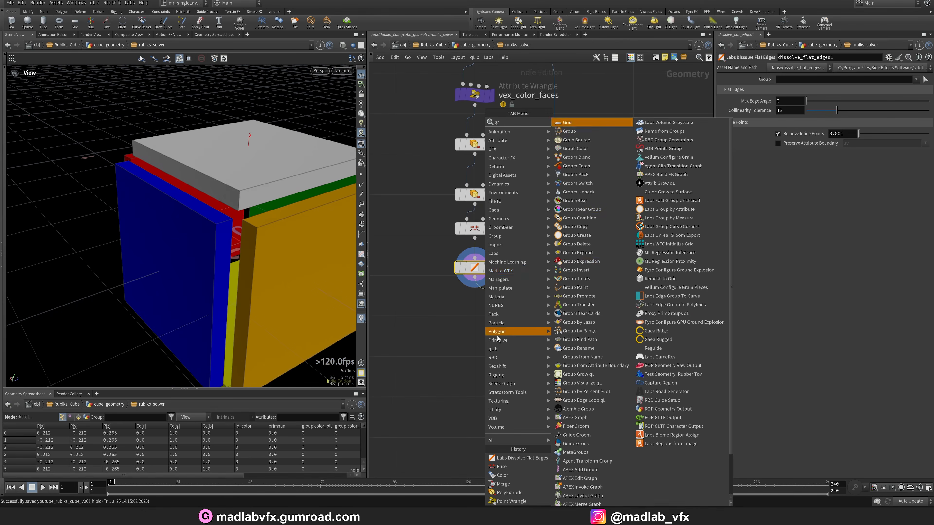
{"action": "left_click", "coordinate": [574, 131]}
{"action": "left_click", "coordinate": [503, 321]}
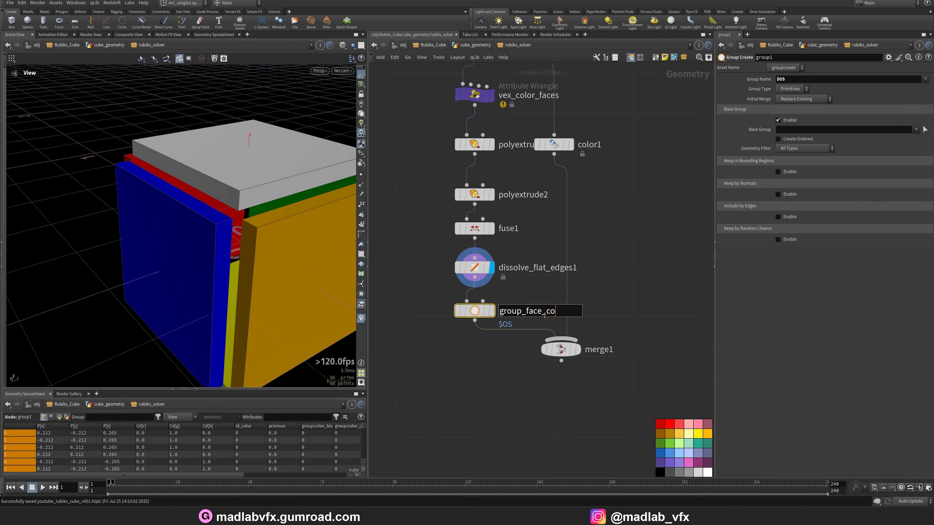
{"action": "type", "text": "s"}
{"action": "key", "text": "Return"}
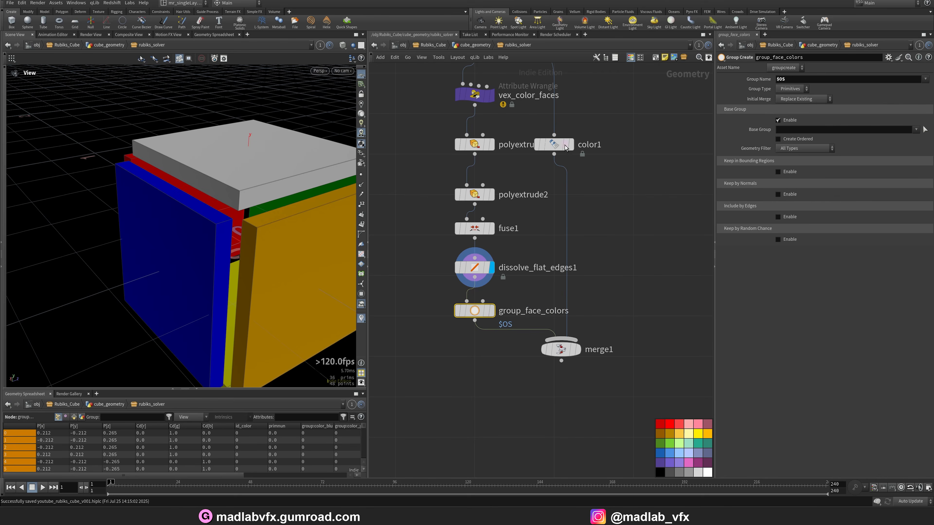
Insert a Group Create node between color1 and merge1, level with group_face_colors
{"action": "left_click_drag", "start_coordinate": [565, 147], "coordinate": [614, 192]}
{"action": "key", "text": "Tab"}
{"action": "type", "text": "grou"}
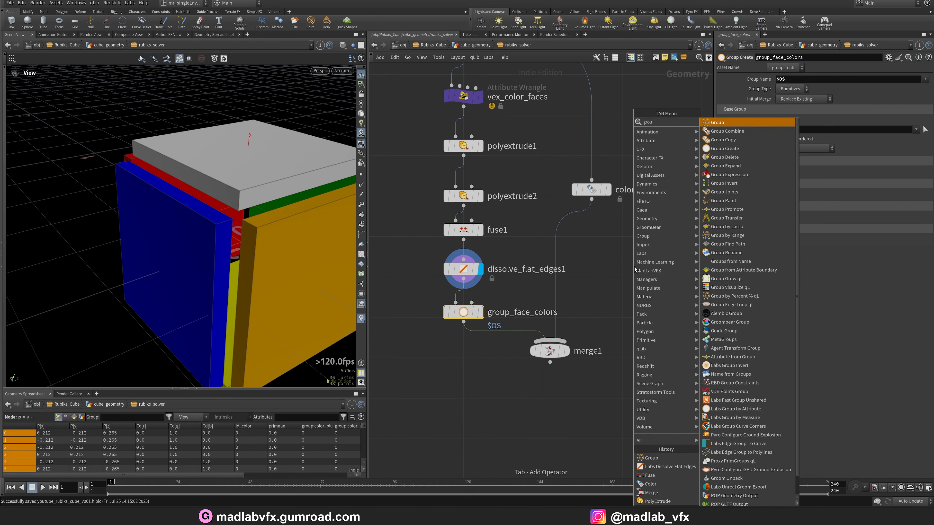
{"action": "left_click", "coordinate": [727, 125]}
{"action": "left_click", "coordinate": [596, 232]}
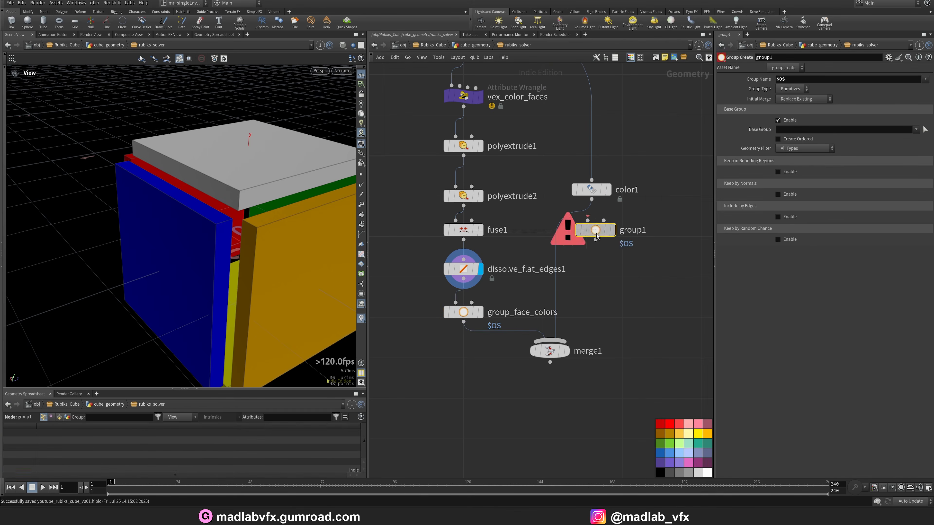
{"action": "left_click_drag", "start_coordinate": [596, 234], "coordinate": [599, 318]}
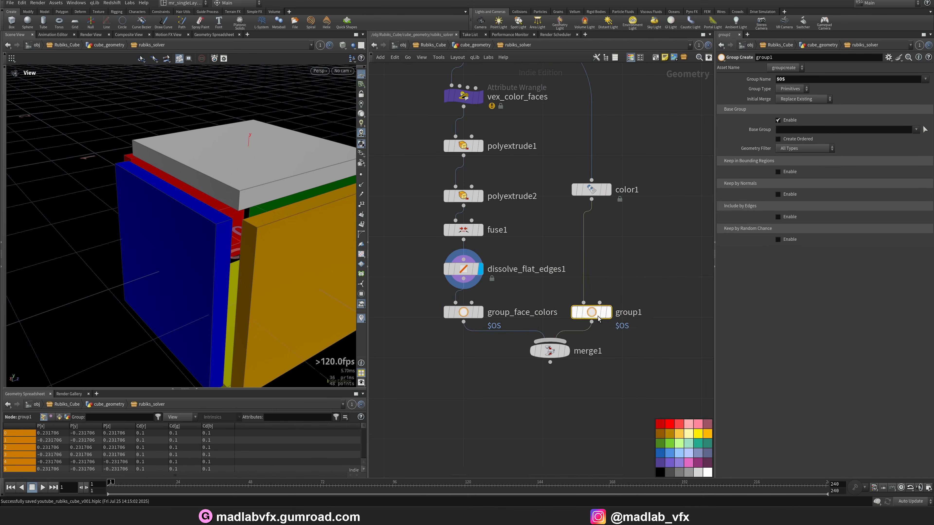
Rename the new group node on the color1 branch as group_inner_structure
{"action": "middle_click_drag", "start_coordinate": [598, 318], "coordinate": [555, 314]}
{"action": "left_click", "coordinate": [597, 313]}
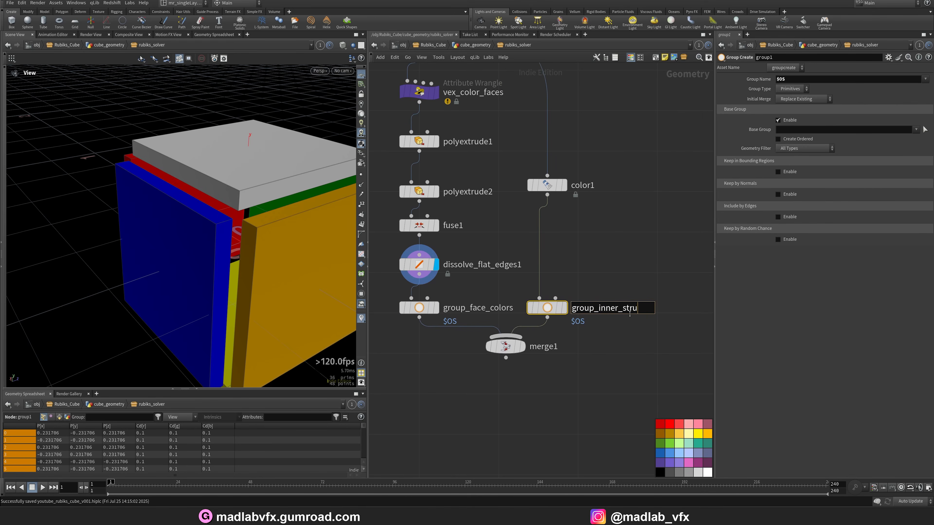
{"action": "type", "text": "_inner_strucgu"}
{"action": "key", "text": "BackSpace"}
{"action": "key", "text": "BackSpace"}
{"action": "type", "text": "tur"}
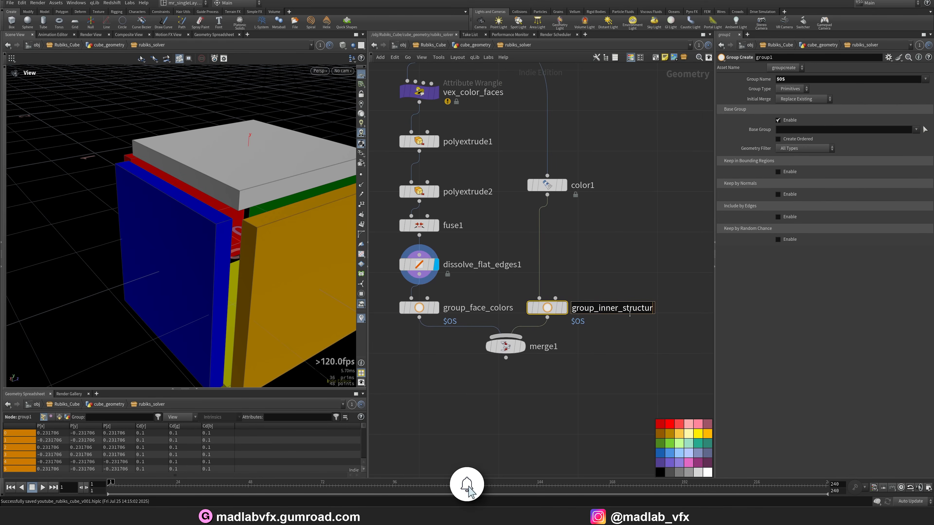
{"action": "type", "text": "e"}
{"action": "key", "text": "Return"}
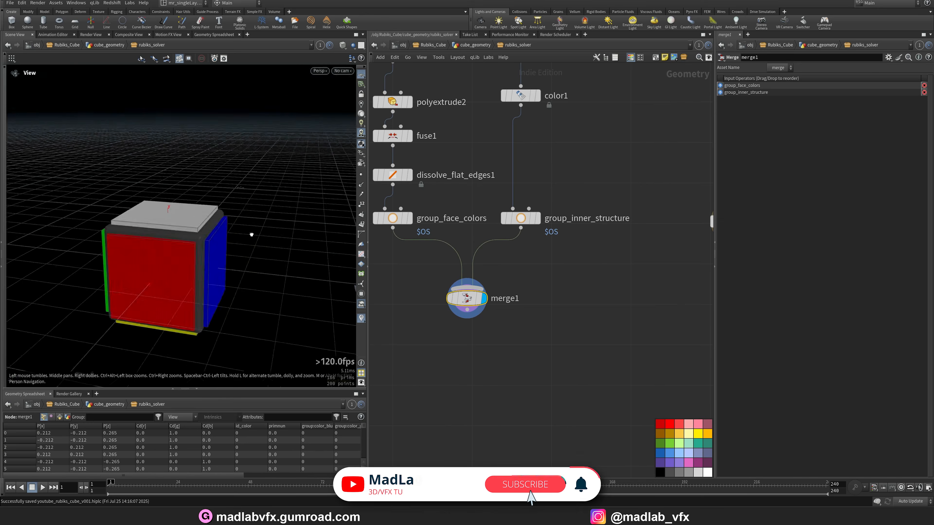
Display merge1 and examine the combined cube from several sides
{"action": "left_click_drag", "start_coordinate": [206, 235], "coordinate": [237, 251]}
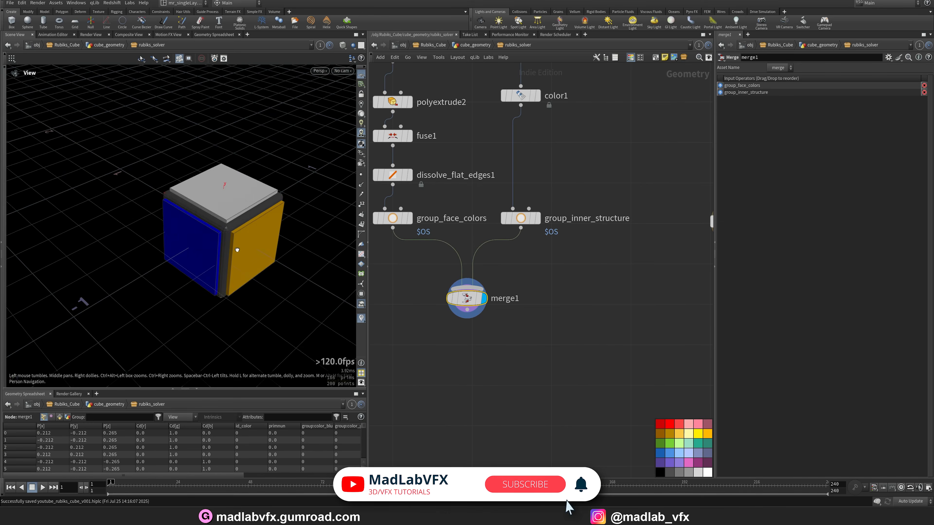
{"action": "middle_click_drag", "start_coordinate": [237, 251], "coordinate": [188, 266]}
{"action": "right_click_drag", "start_coordinate": [188, 266], "coordinate": [239, 266]}
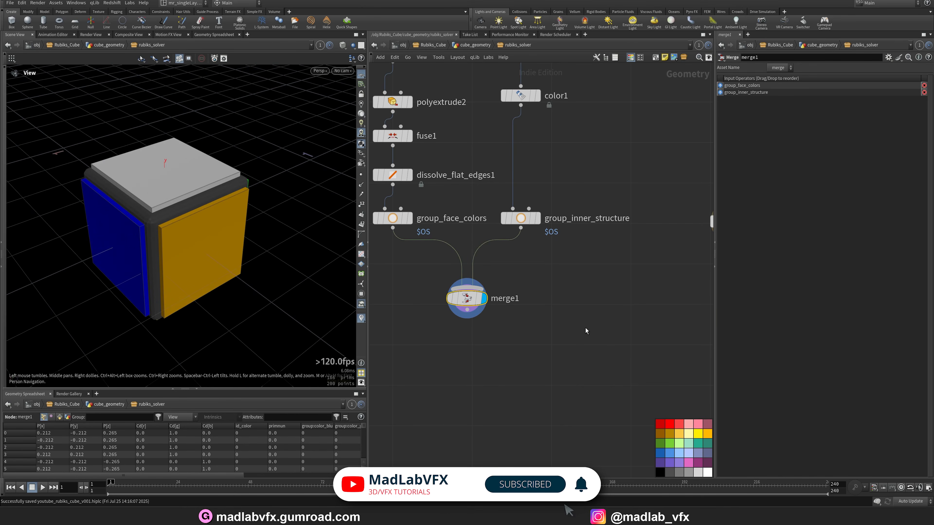
Move the output node out of the way and add a Box node beside merge1
{"action": "scroll", "coordinate": [551, 334], "scroll_direction": "down", "scroll_amount": 8}
{"action": "left_click_drag", "start_coordinate": [609, 346], "coordinate": [710, 316]}
{"action": "scroll", "coordinate": [542, 303], "scroll_direction": "up", "scroll_amount": 5}
{"action": "key", "text": "Tab"}
{"action": "type", "text": "box"}
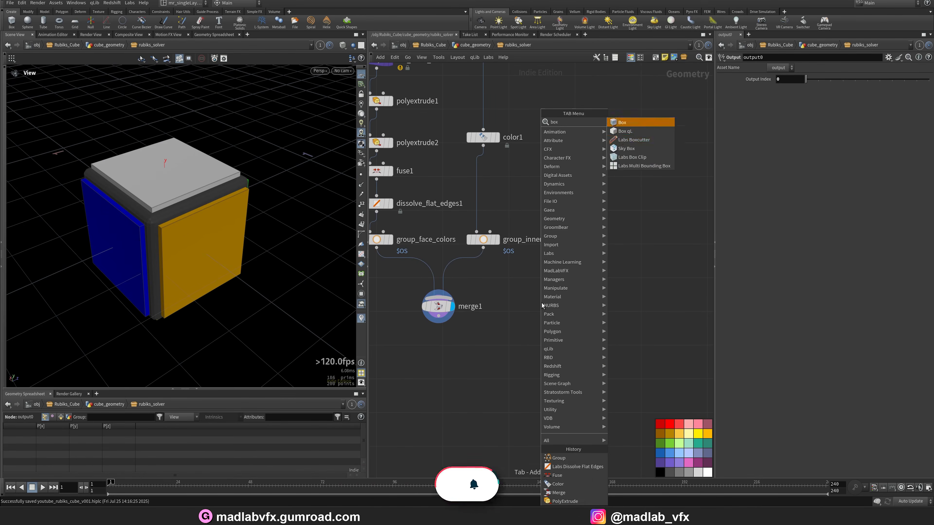
{"action": "left_click", "coordinate": [625, 122]}
{"action": "left_click", "coordinate": [640, 298]}
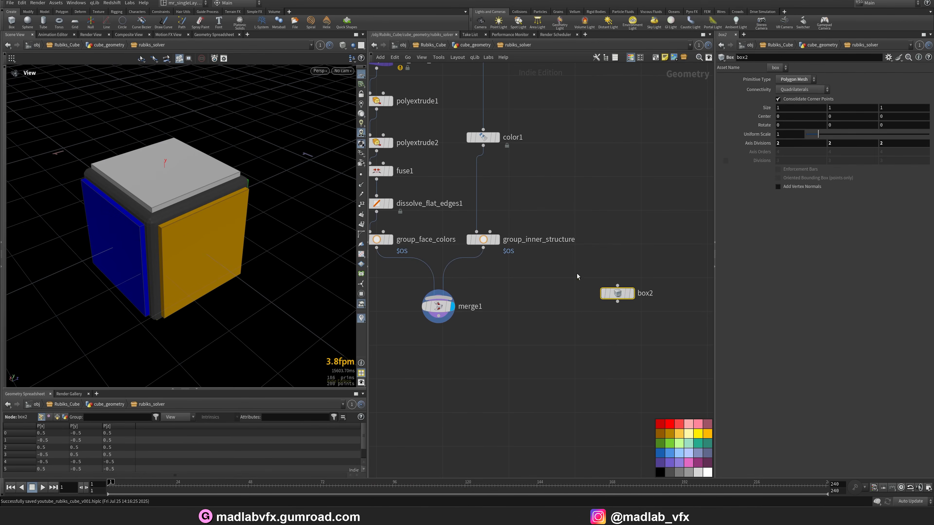
Set box2's Primitive Type to Points and display the node
{"action": "left_click", "coordinate": [805, 80]}
{"action": "left_click", "coordinate": [791, 106]}
{"action": "left_click", "coordinate": [794, 80]}
{"action": "key", "text": "Escape"}
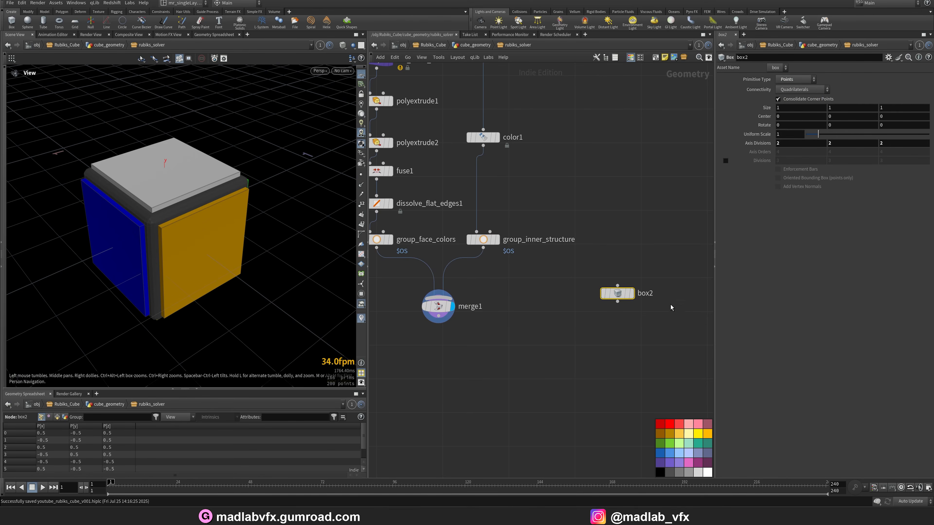
{"action": "left_click", "coordinate": [631, 294]}
{"action": "left_click_drag", "start_coordinate": [205, 244], "coordinate": [131, 250]}
{"action": "scroll", "coordinate": [173, 236], "scroll_direction": "down", "scroll_amount": 3}
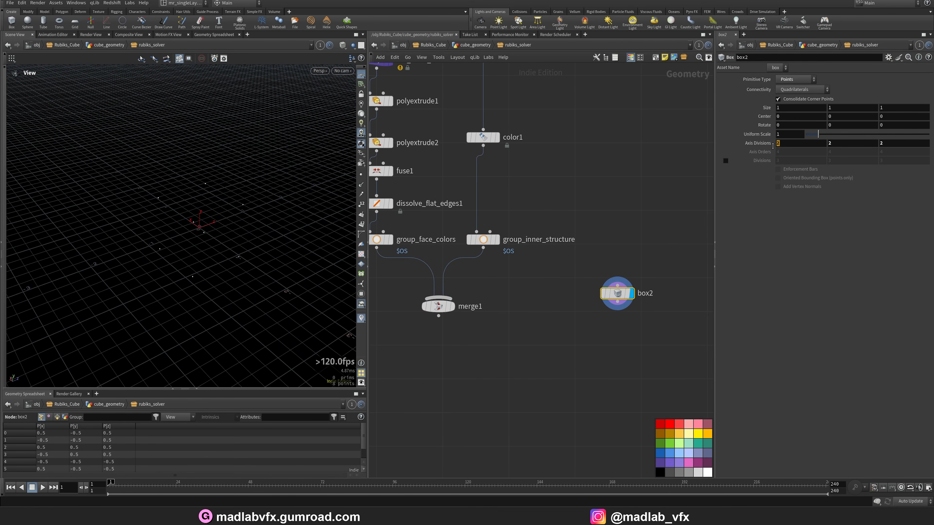
Set box2's Axis Divisions to 3 on all three axes
{"action": "left_click", "coordinate": [791, 143]}
{"action": "type", "text": "3"}
{"action": "key", "text": "Tab"}
{"action": "type", "text": "3"}
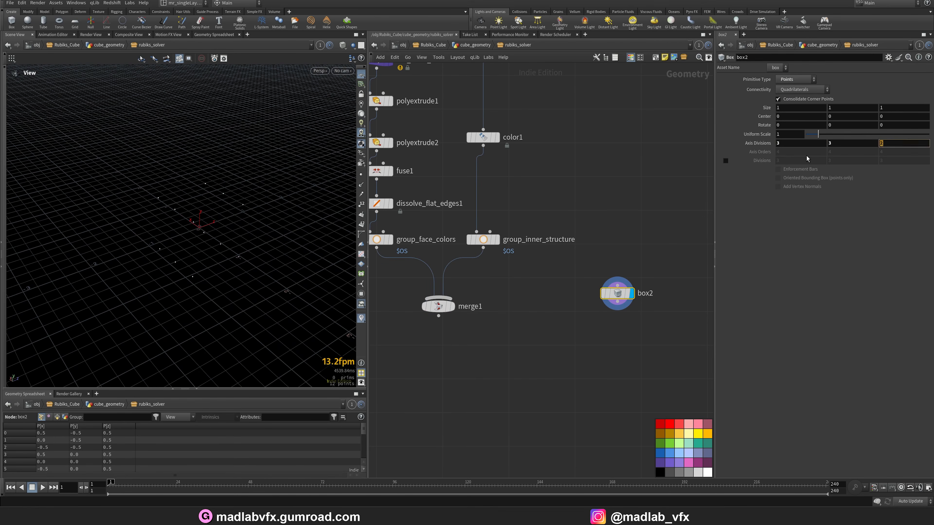
{"action": "key", "text": "Tab"}
{"action": "key", "text": "Tab"}
{"action": "left_click", "coordinate": [916, 144]}
{"action": "type", "text": "3"}
{"action": "key", "text": "Tab"}
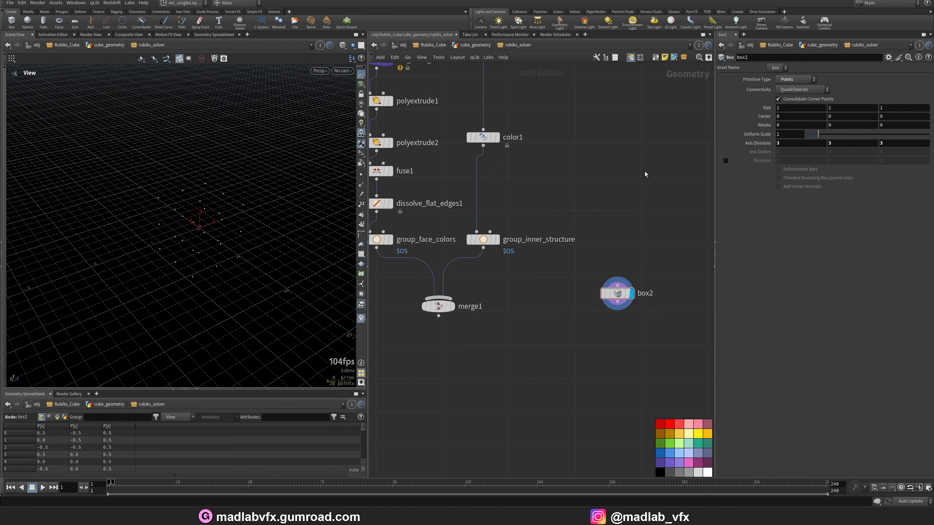
{"action": "key", "text": "Tab"}
{"action": "type", "text": "cop"}
{"action": "key", "text": "Escape"}
{"action": "key", "text": "c"}
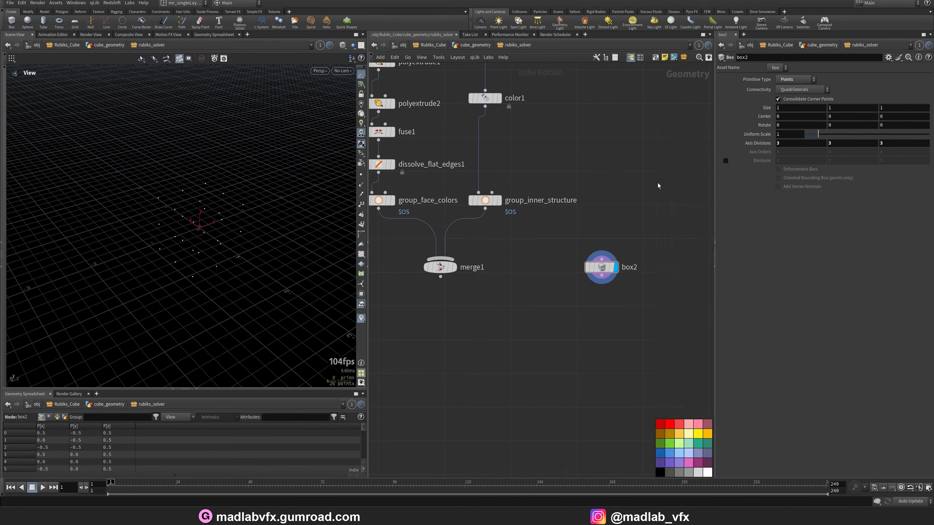
Add a Copy to Points node with merge1 as the source geometry and box2 as the target points, and display it
{"action": "key", "text": "Tab"}
{"action": "type", "text": "copy"}
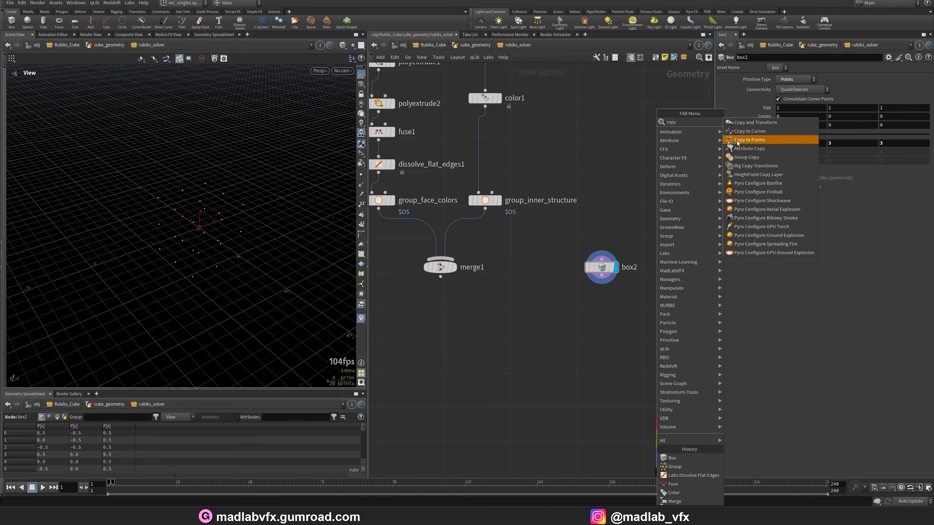
{"action": "left_click", "coordinate": [749, 140]}
{"action": "left_click", "coordinate": [520, 333]}
{"action": "left_click_drag", "start_coordinate": [441, 284], "coordinate": [514, 325]}
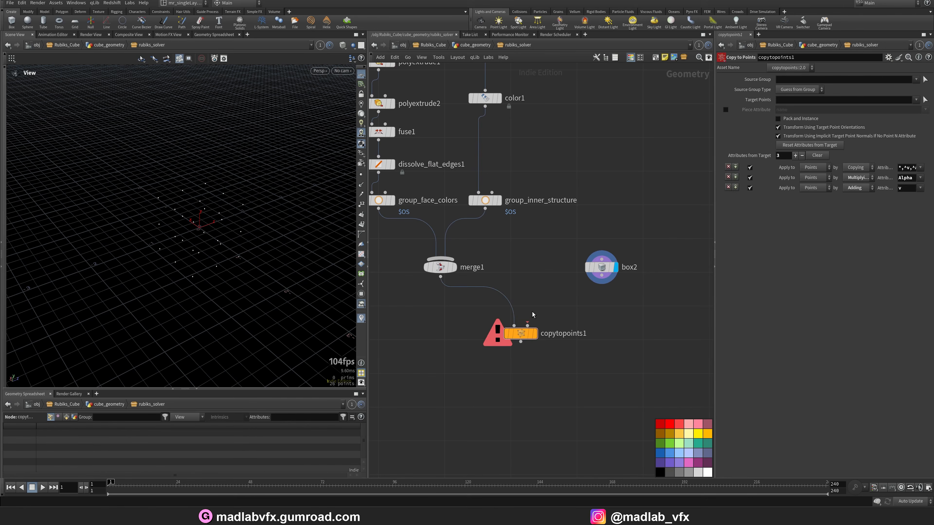
{"action": "left_click_drag", "start_coordinate": [602, 283], "coordinate": [527, 326]}
{"action": "left_click", "coordinate": [535, 334]}
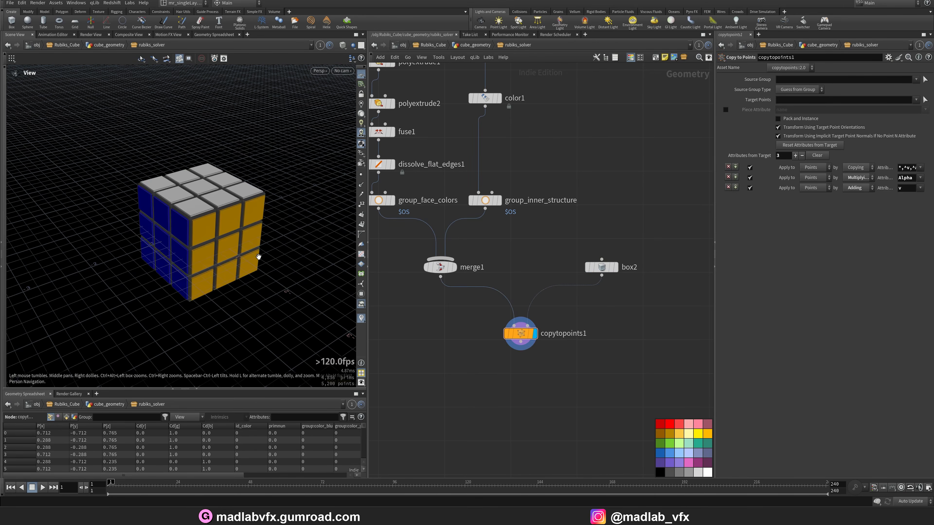
Examine the copied cube pieces up close and save the scene
{"action": "scroll", "coordinate": [207, 225], "scroll_direction": "up", "scroll_amount": 5}
{"action": "left_click_drag", "start_coordinate": [208, 224], "coordinate": [180, 210]}
{"action": "scroll", "coordinate": [179, 211], "scroll_direction": "up", "scroll_amount": 3}
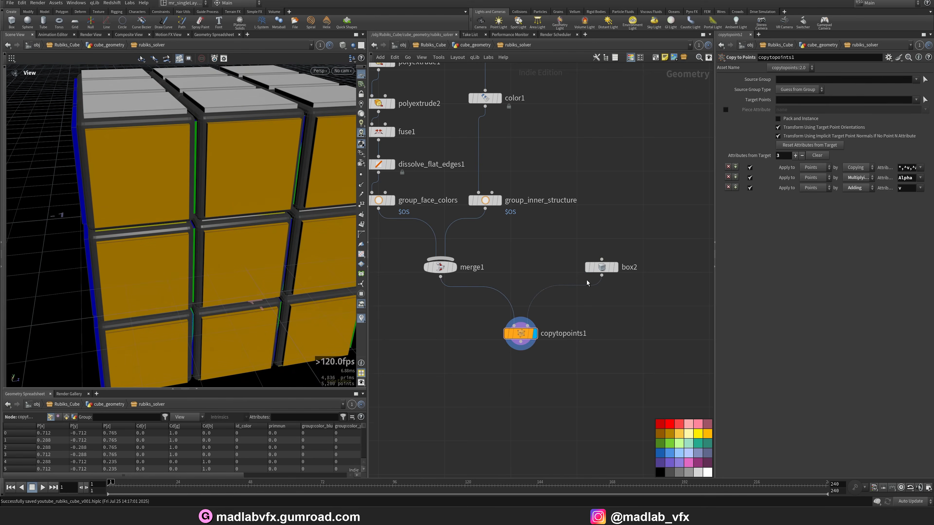
{"action": "key", "text": "ctrl+s"}
Insert a Point Wrangle between box2 and copytopoints1 and display it
{"action": "middle_click_drag", "start_coordinate": [606, 302], "coordinate": [582, 283]}
{"action": "key", "text": "Tab"}
{"action": "type", "text": "wr"}
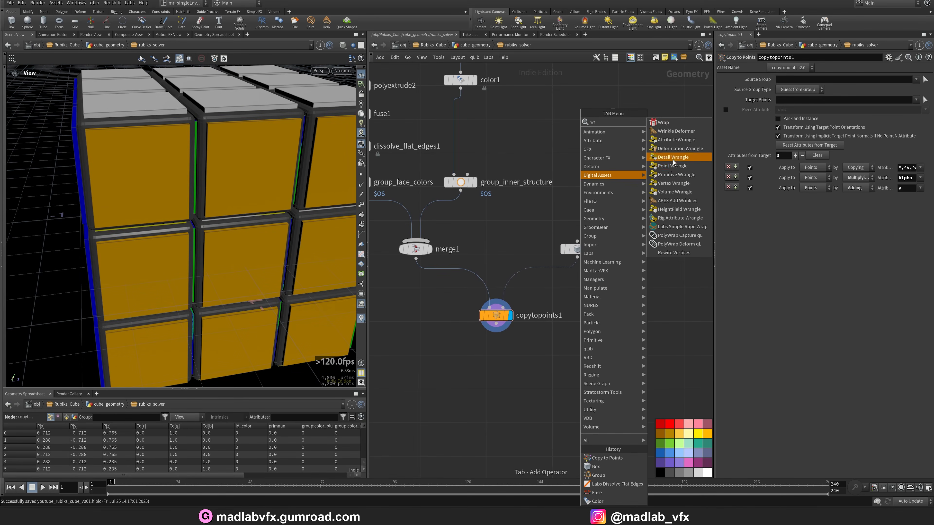
{"action": "left_click", "coordinate": [672, 166]}
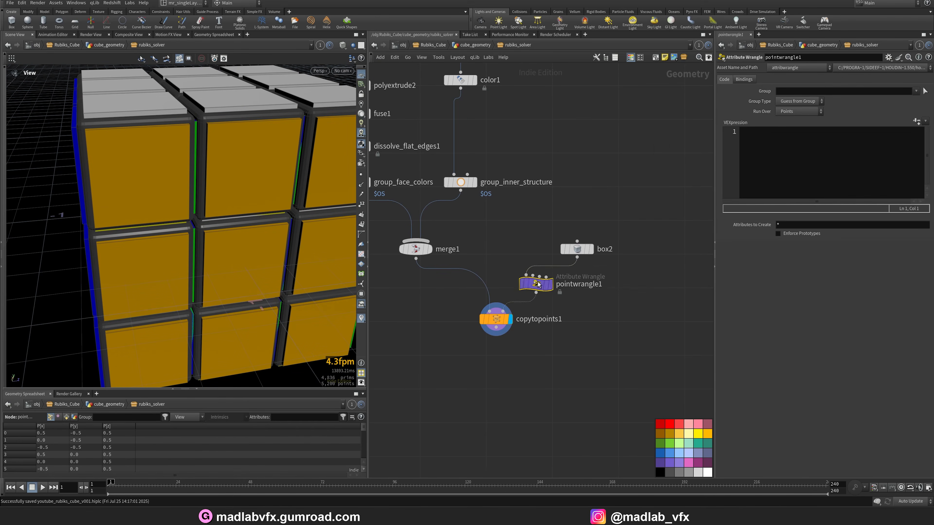
{"action": "left_click", "coordinate": [578, 287]}
{"action": "middle_click_drag", "start_coordinate": [580, 287], "coordinate": [556, 283]}
{"action": "left_click", "coordinate": [591, 287]}
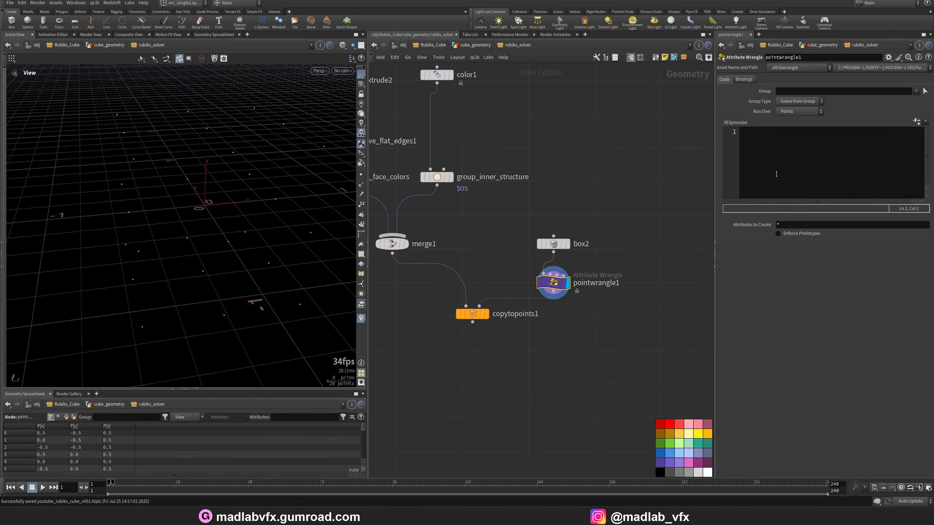
{"action": "left_click", "coordinate": [821, 157]}
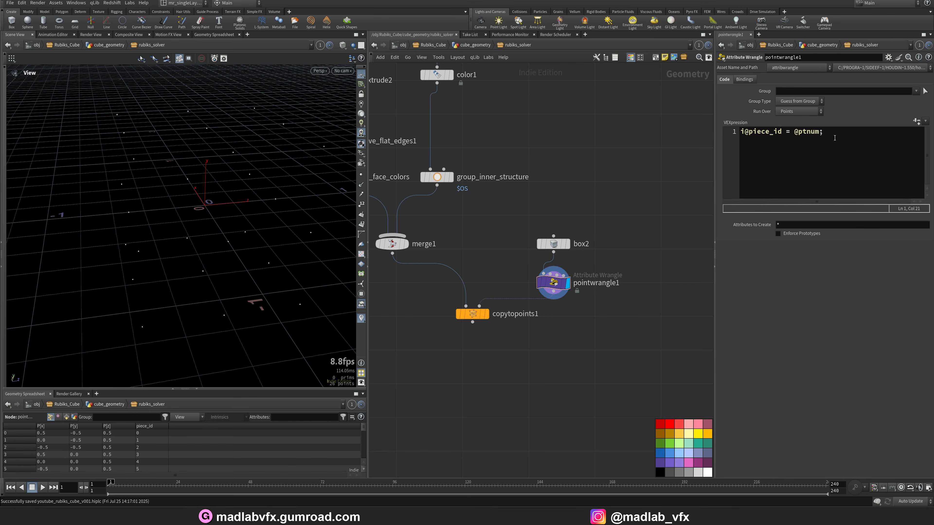
{"action": "middle_click_drag", "start_coordinate": [520, 337], "coordinate": [560, 324]}
{"action": "left_click_drag", "start_coordinate": [668, 304], "coordinate": [565, 199]}
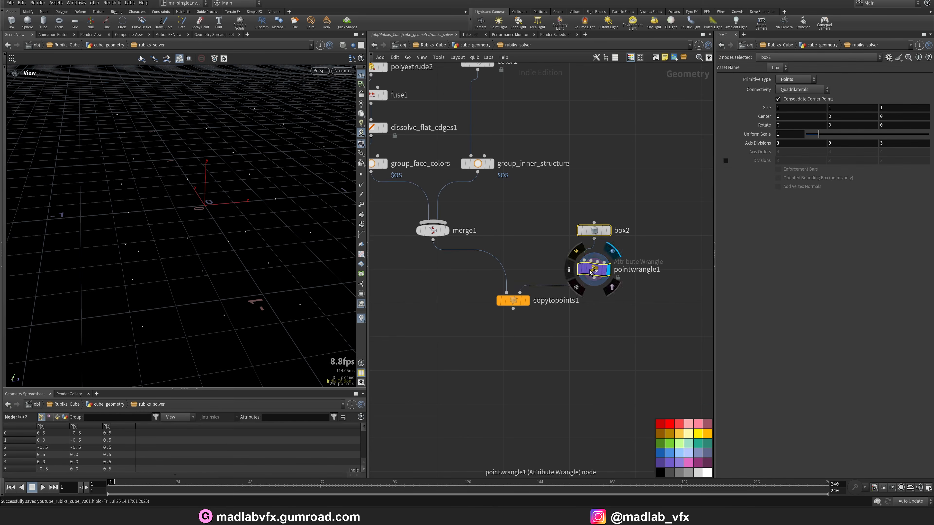
{"action": "left_click", "coordinate": [630, 283]}
{"action": "middle_click_drag", "start_coordinate": [626, 268], "coordinate": [574, 283]}
{"action": "left_click", "coordinate": [577, 264]}
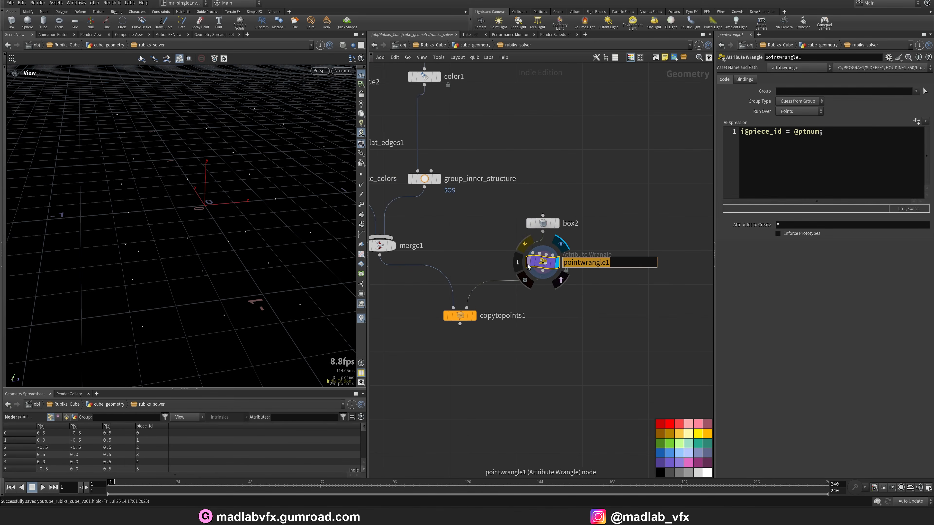
{"action": "type", "text": "vex_piece_id"}
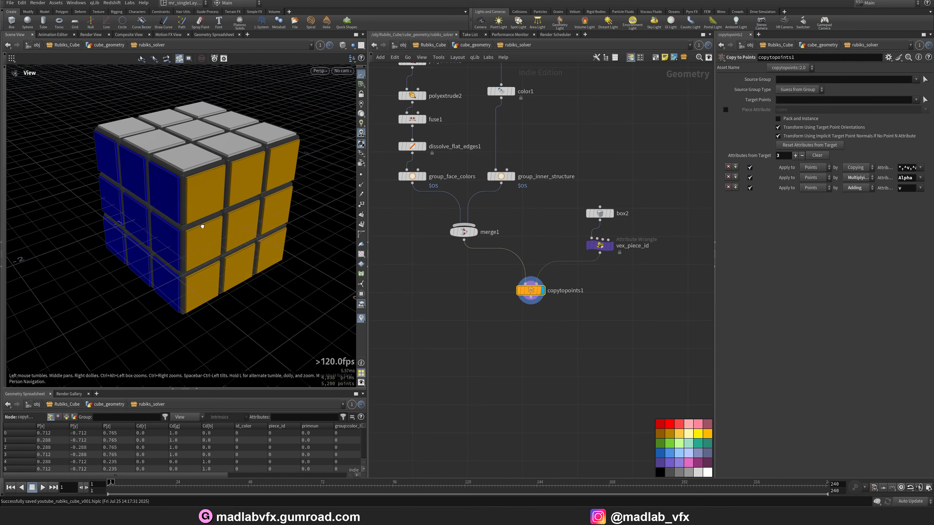
Add an Exploded View node after copytopoints1 and display it
{"action": "scroll", "coordinate": [201, 223], "scroll_direction": "up", "scroll_amount": 5}
{"action": "left_click_drag", "start_coordinate": [201, 224], "coordinate": [122, 230]}
{"action": "middle_click_drag", "start_coordinate": [463, 328], "coordinate": [459, 314]}
{"action": "key", "text": "Tab"}
{"action": "type", "text": "explo"}
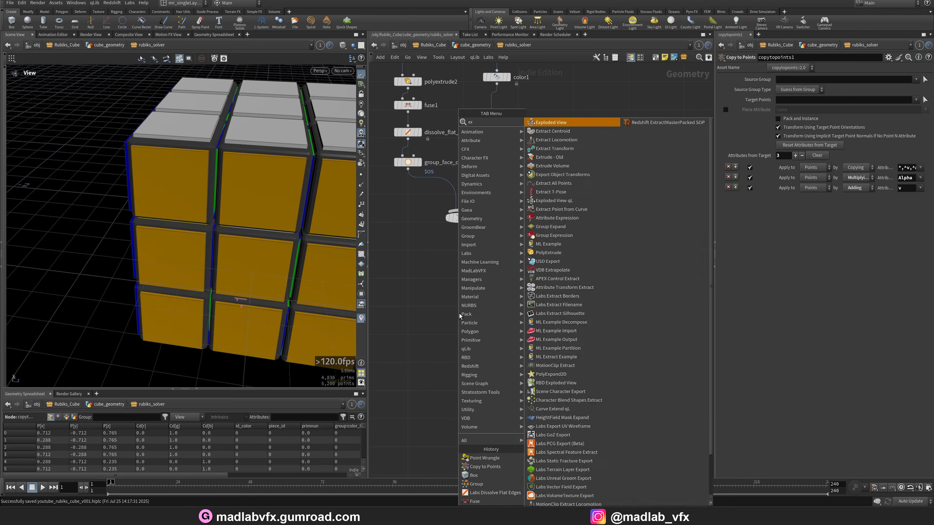
{"action": "left_click", "coordinate": [550, 122]}
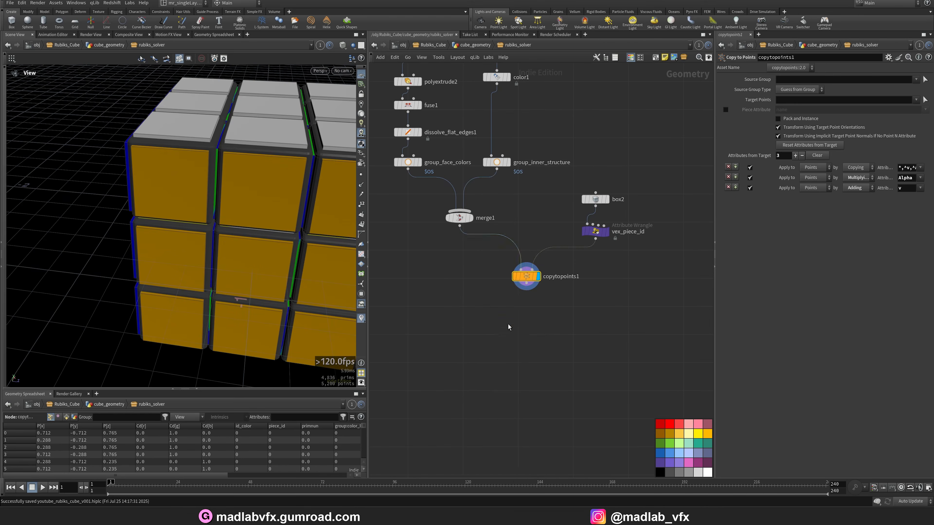
{"action": "left_click", "coordinate": [522, 335]}
{"action": "left_click", "coordinate": [535, 336]}
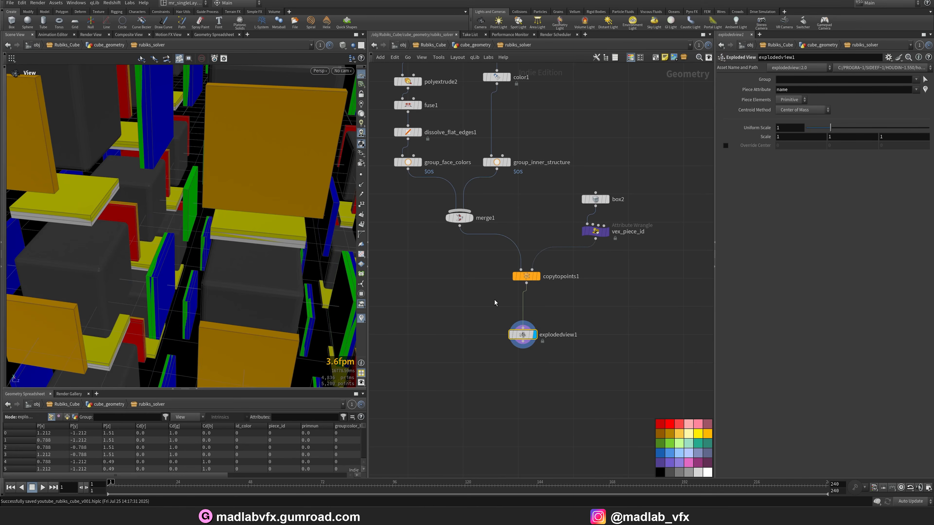
Set explodedview1's Uniform Scale to 0.535 and examine the inner faces between the separated pieces
{"action": "scroll", "coordinate": [228, 228], "scroll_direction": "down", "scroll_amount": 5}
{"action": "left_click_drag", "start_coordinate": [228, 228], "coordinate": [257, 227]}
{"action": "left_click_drag", "start_coordinate": [832, 129], "coordinate": [820, 128]}
{"action": "left_click_drag", "start_coordinate": [184, 213], "coordinate": [125, 156]}
{"action": "scroll", "coordinate": [194, 216], "scroll_direction": "up", "scroll_amount": 5}
{"action": "scroll", "coordinate": [194, 217], "scroll_direction": "up", "scroll_amount": 5}
{"action": "left_click_drag", "start_coordinate": [196, 152], "coordinate": [142, 163]}
{"action": "left_click_drag", "start_coordinate": [157, 224], "coordinate": [145, 197]}
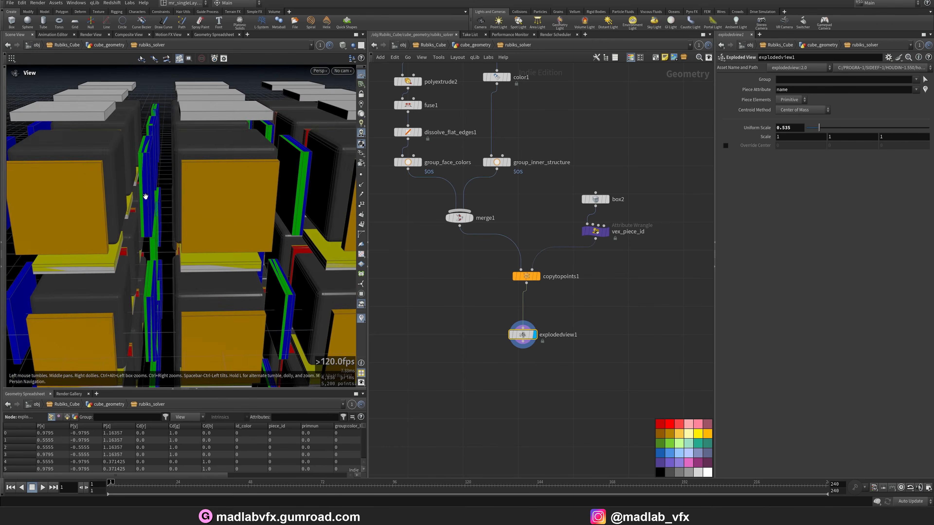
{"action": "left_click_drag", "start_coordinate": [200, 243], "coordinate": [218, 182]}
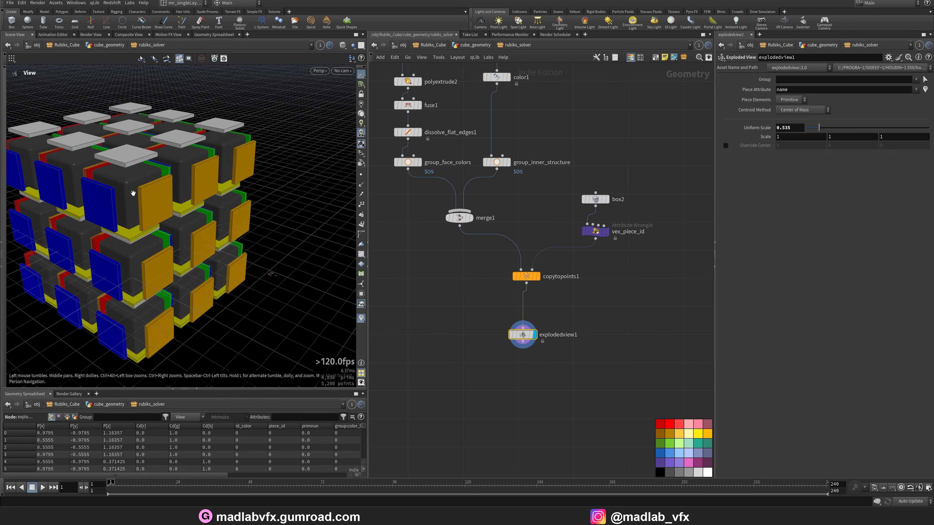
{"action": "left_click_drag", "start_coordinate": [133, 194], "coordinate": [204, 210]}
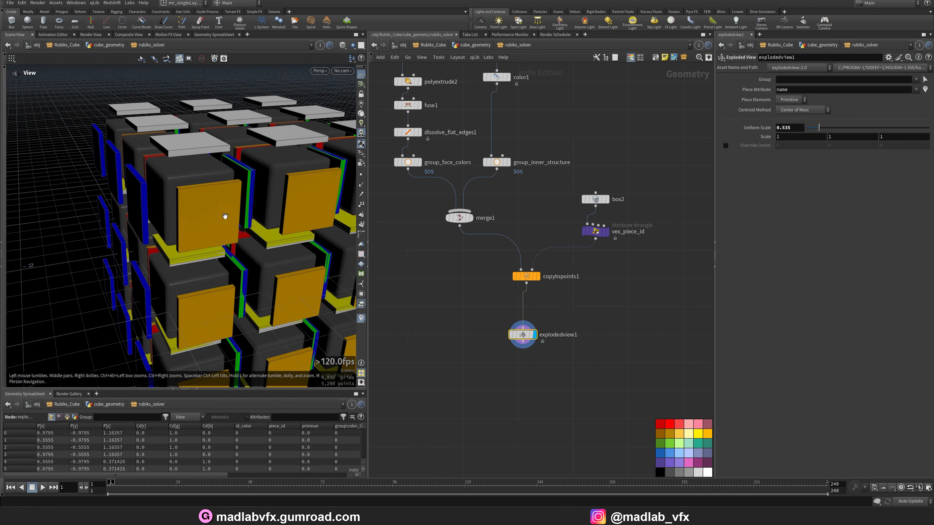
Move explodedview1 aside, then add an Assemble node after copytopoints1 and display it
{"action": "middle_click_drag", "start_coordinate": [581, 335], "coordinate": [576, 298]}
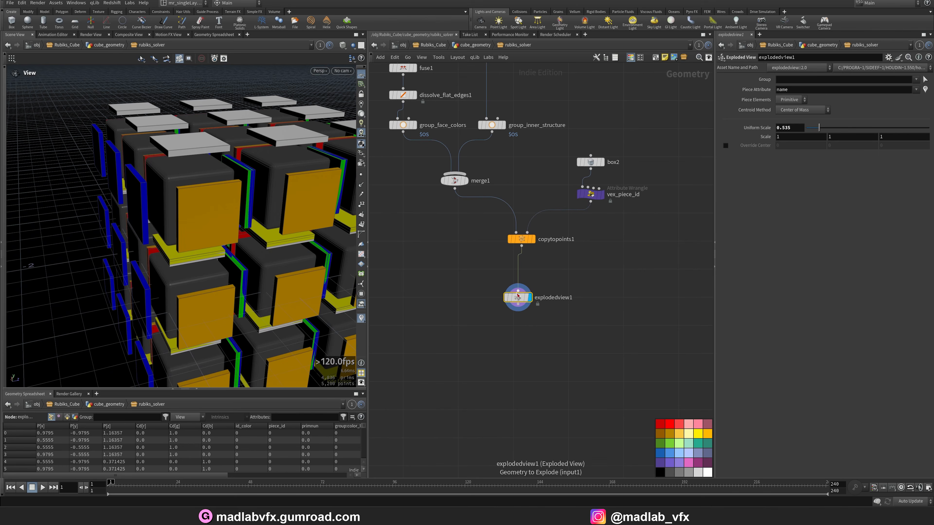
{"action": "left_click_drag", "start_coordinate": [519, 297], "coordinate": [660, 290]}
{"action": "key", "text": "Tab"}
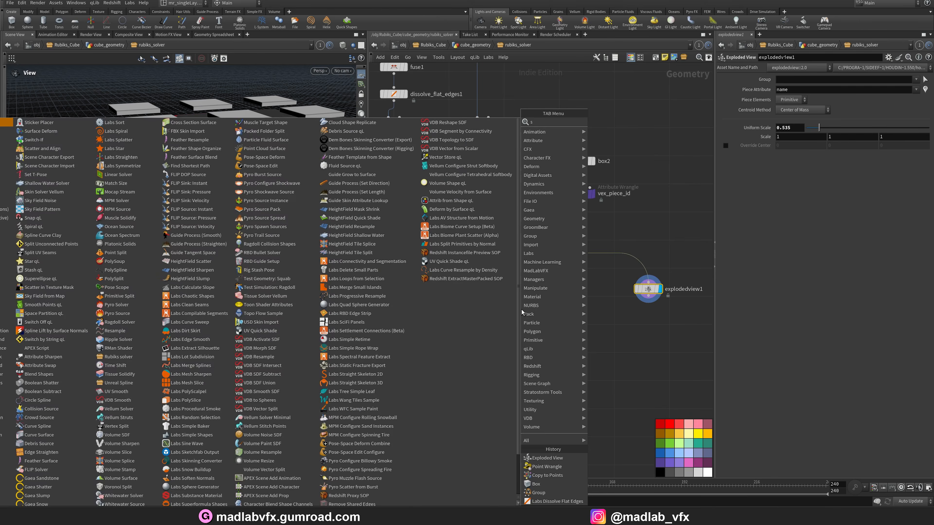
{"action": "key", "text": "Escape"}
{"action": "key", "text": "Tab"}
{"action": "type", "text": "ass"}
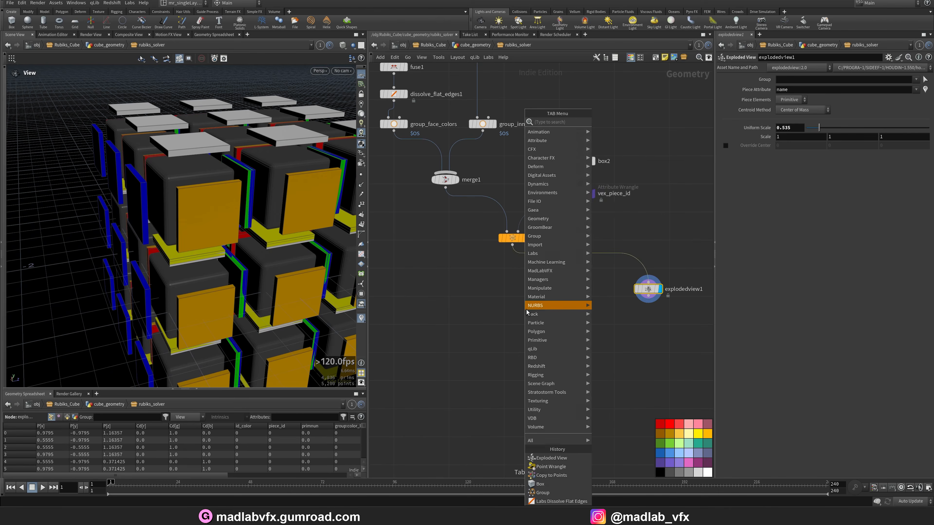
{"action": "left_click", "coordinate": [612, 122]}
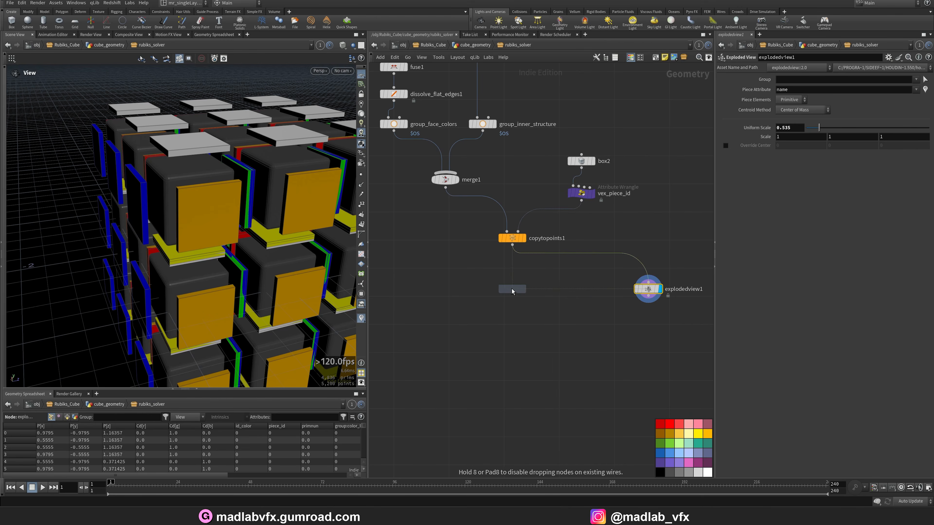
{"action": "left_click", "coordinate": [515, 289]}
{"action": "left_click", "coordinate": [524, 289]}
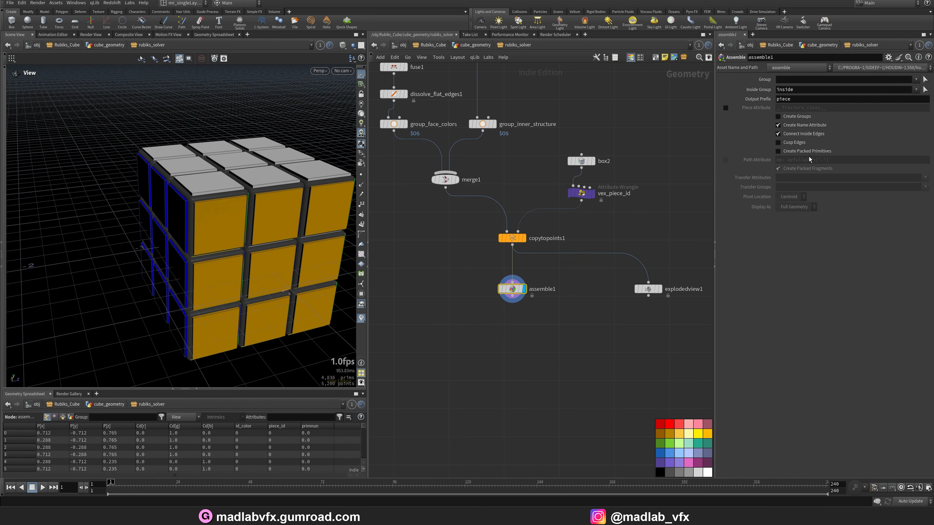
Enable Create Packed Primitives on assemble1, set Transfer Groups to group_face_colors, and save the scene
{"action": "left_click", "coordinate": [807, 152]}
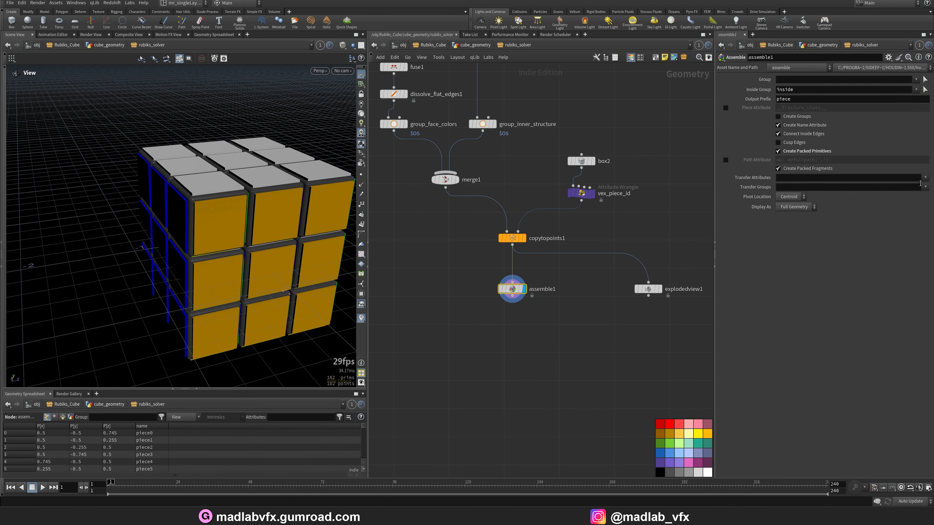
{"action": "left_click", "coordinate": [925, 187]}
{"action": "left_click", "coordinate": [644, 294]}
{"action": "mouse_move", "coordinate": [551, 337]}
{"action": "middle_mouse_down"}
{"action": "mouse_move", "coordinate": [555, 308]}
{"action": "mouse_move", "coordinate": [551, 331]}
{"action": "middle_mouse_up"}
{"action": "key", "text": "ctrl+s"}
Add a Split node below assemble1, connect and display it, and save the scene
{"action": "key", "text": "Tab"}
{"action": "type", "text": "split"}
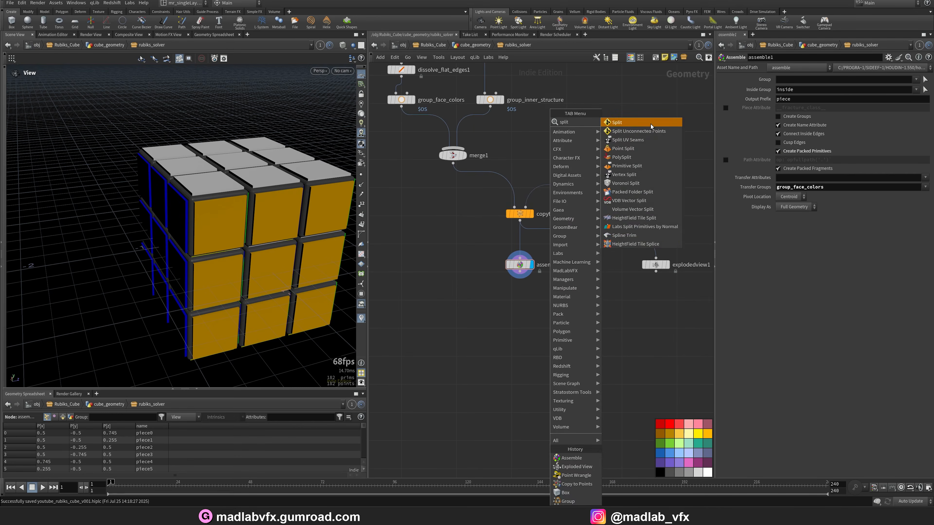
{"action": "left_click", "coordinate": [650, 126]}
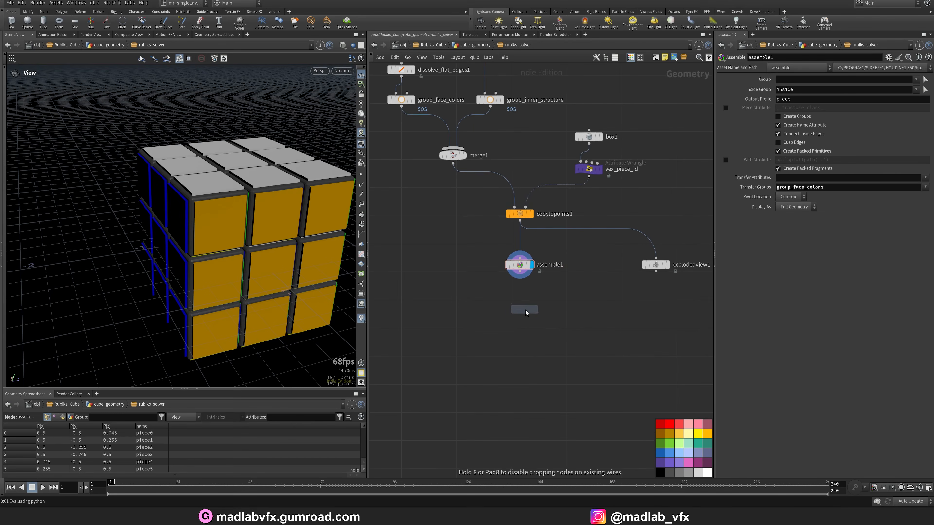
{"action": "left_click", "coordinate": [522, 314]}
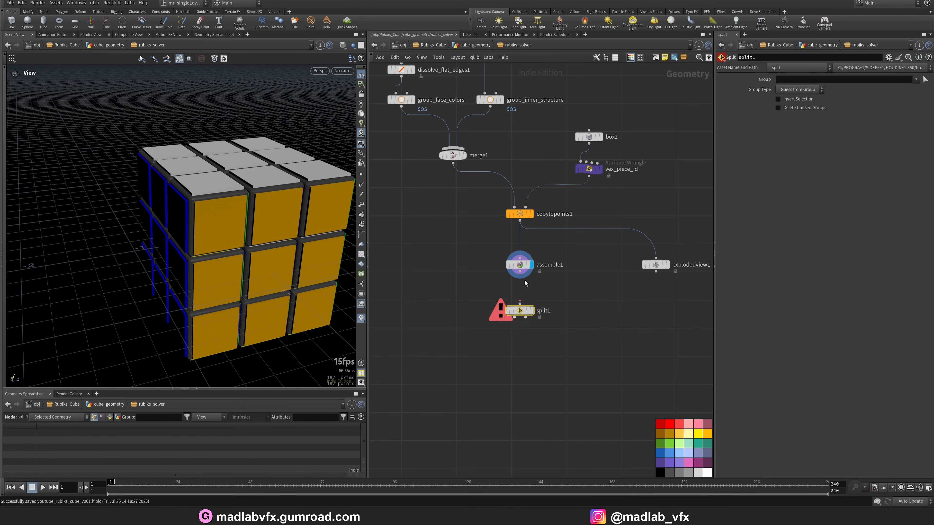
{"action": "left_click_drag", "start_coordinate": [524, 293], "coordinate": [520, 303]}
{"action": "left_click", "coordinate": [532, 311]}
{"action": "key", "text": "ctrl+s"}
{"action": "middle_click_drag", "start_coordinate": [563, 294], "coordinate": [558, 279]}
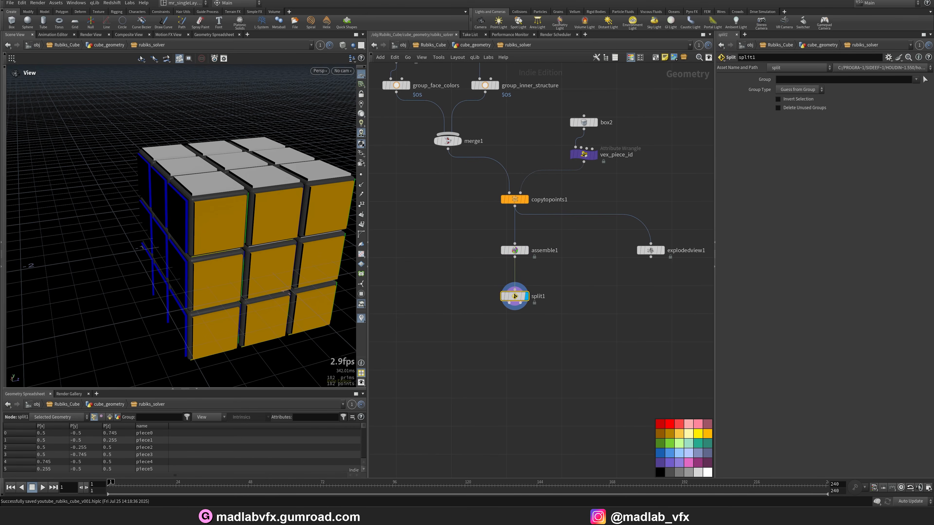
Set split1's group to group_face_colors and enable Invert Selection
{"action": "middle_click_drag", "start_coordinate": [580, 324], "coordinate": [586, 307]}
{"action": "left_click", "coordinate": [916, 79]}
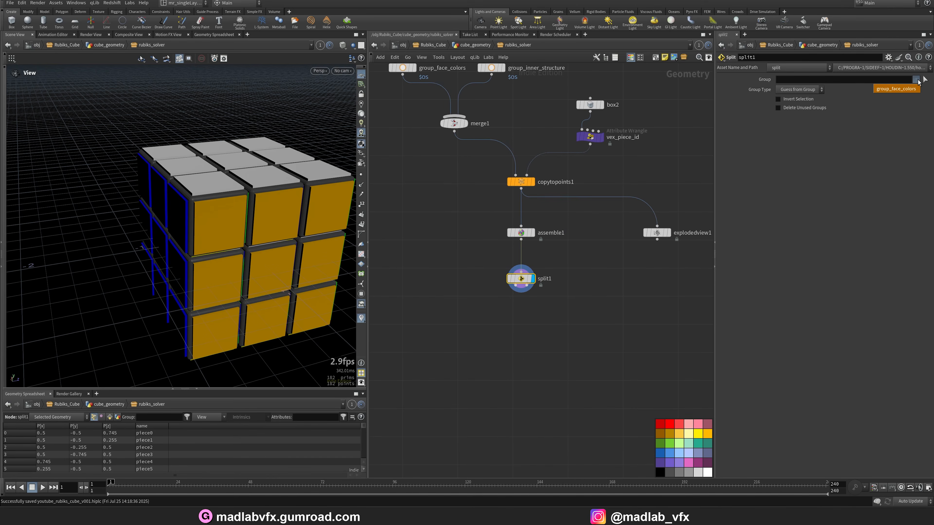
{"action": "left_click", "coordinate": [910, 91]}
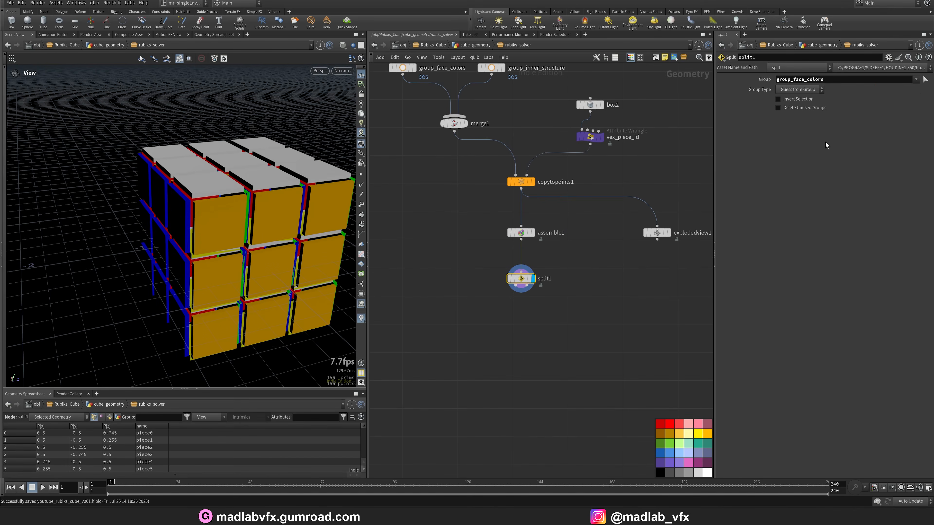
{"action": "left_click", "coordinate": [778, 99]}
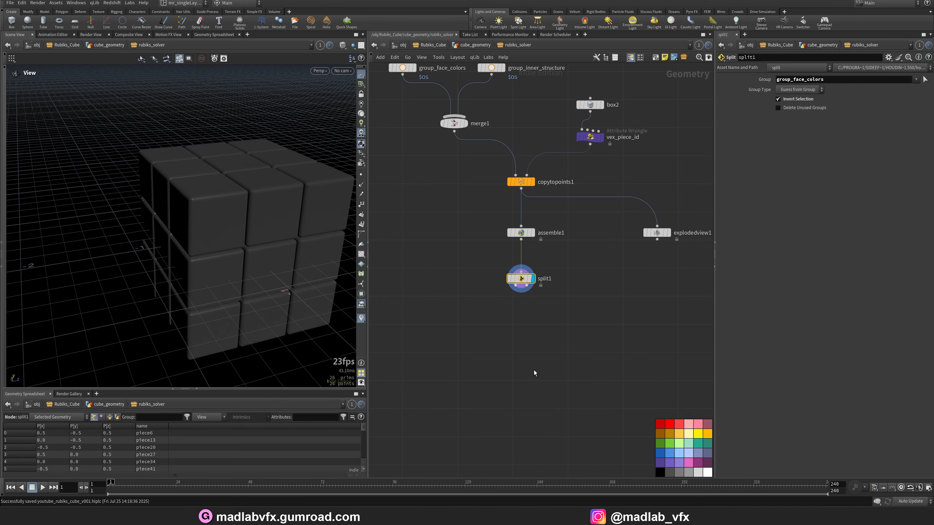
Add a Merge node below split1, connected to its first output, and save the scene
{"action": "middle_click_drag", "start_coordinate": [534, 373], "coordinate": [553, 357]}
{"action": "key", "text": "Tab"}
{"action": "type", "text": "mer"}
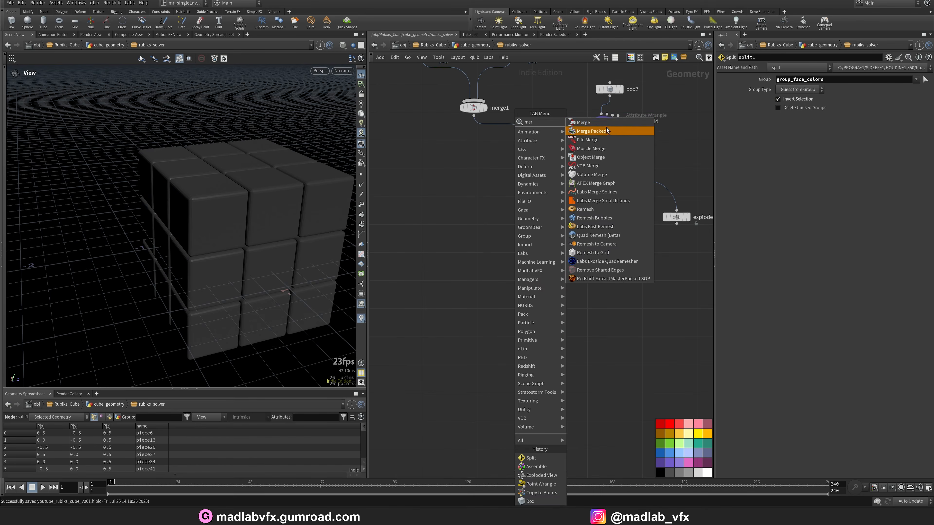
{"action": "left_click", "coordinate": [583, 122]}
{"action": "left_click", "coordinate": [540, 354]}
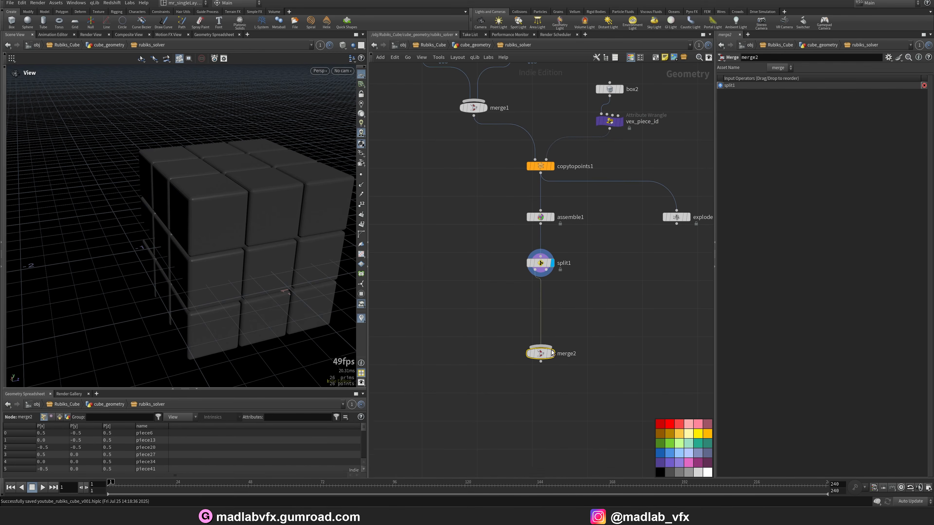
{"action": "key", "text": "ctrl+s"}
Move explodedview1 farther away and add a Bound node fed by copytopoints1, displaying its bounding box
{"action": "middle_click_drag", "start_coordinate": [633, 319], "coordinate": [564, 301]}
{"action": "key", "text": "Tab"}
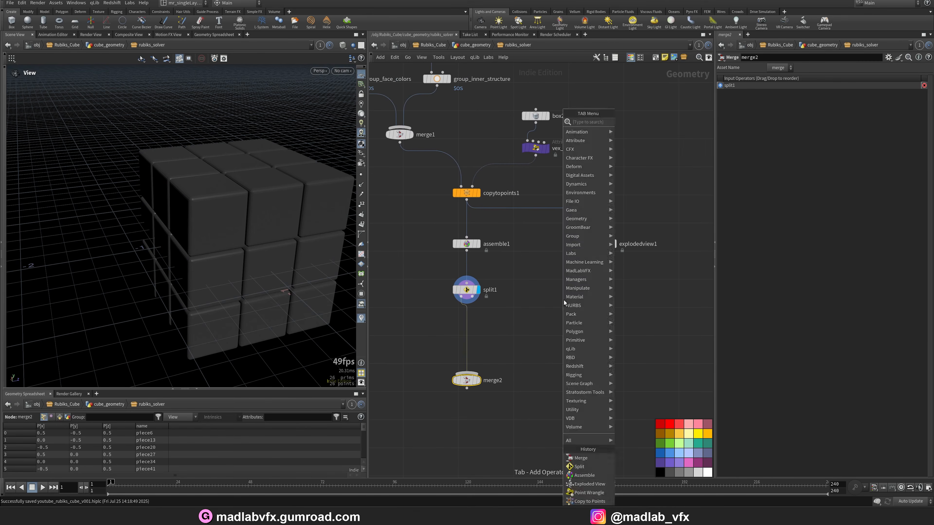
{"action": "key", "text": "Escape"}
{"action": "left_click_drag", "start_coordinate": [613, 249], "coordinate": [704, 246]}
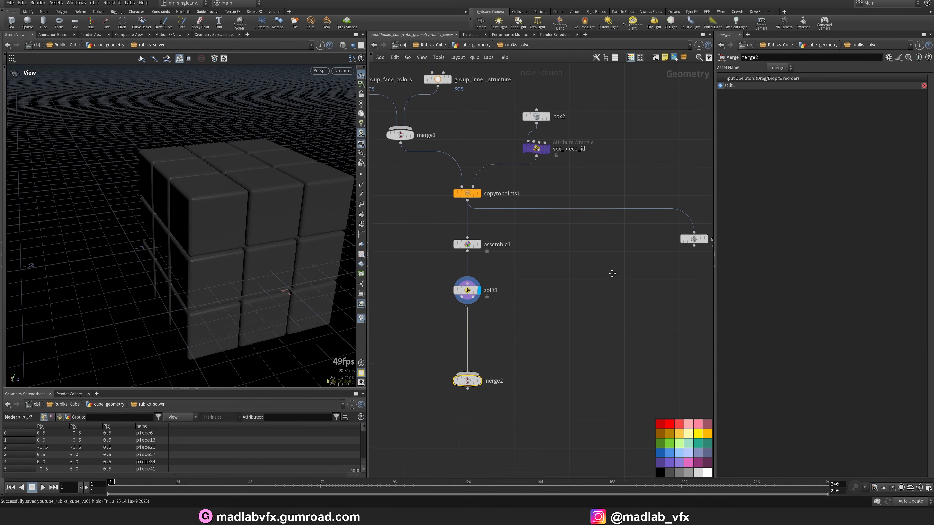
{"action": "key", "text": "Tab"}
{"action": "type", "text": "bou"}
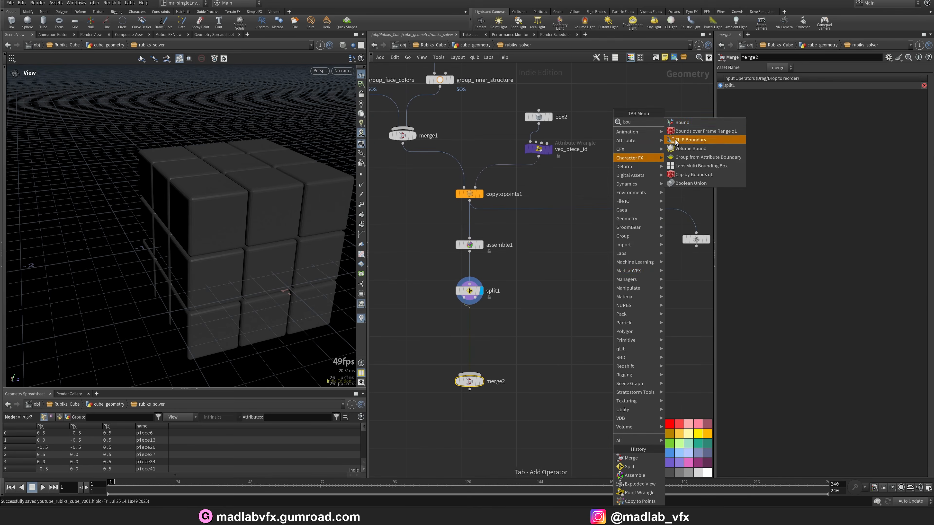
{"action": "left_click", "coordinate": [682, 122]}
{"action": "left_click", "coordinate": [561, 250]}
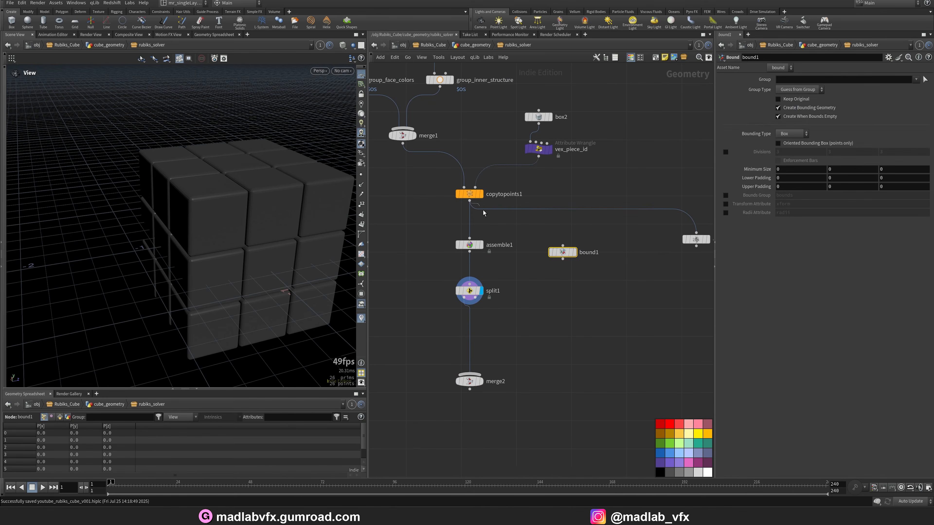
{"action": "left_click_drag", "start_coordinate": [483, 211], "coordinate": [563, 245]}
{"action": "left_click", "coordinate": [574, 253]}
{"action": "left_click_drag", "start_coordinate": [236, 221], "coordinate": [260, 224]}
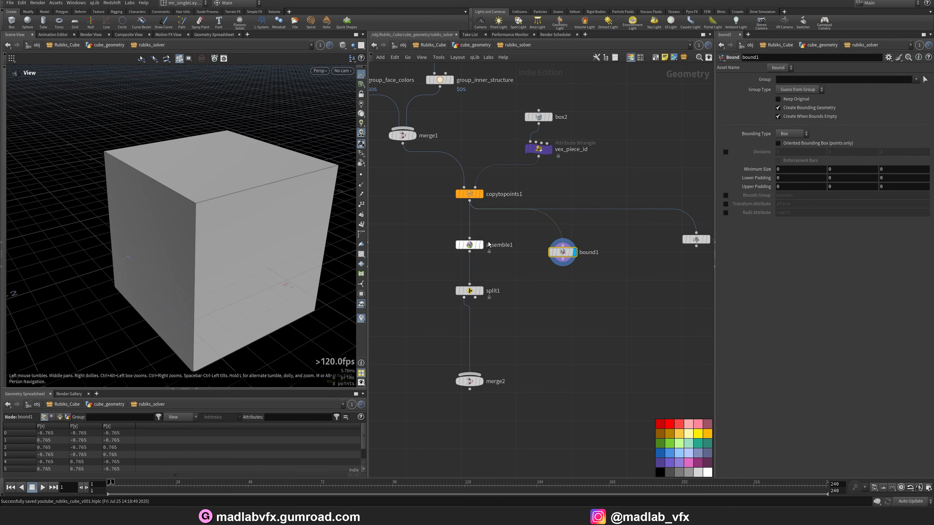
Add a Transform node below bound1, connect it, and rename it scale_down1
{"action": "key", "text": "Tab"}
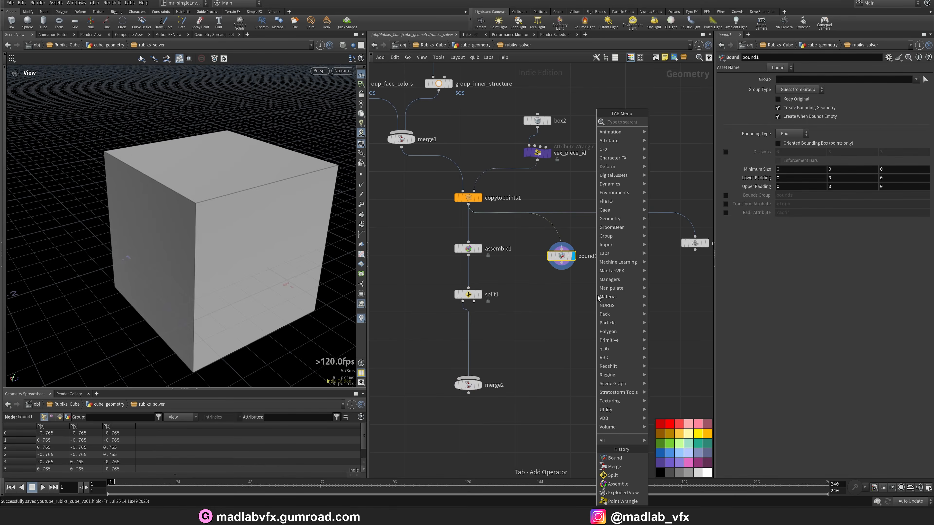
{"action": "type", "text": "trans"}
{"action": "left_click", "coordinate": [680, 122]}
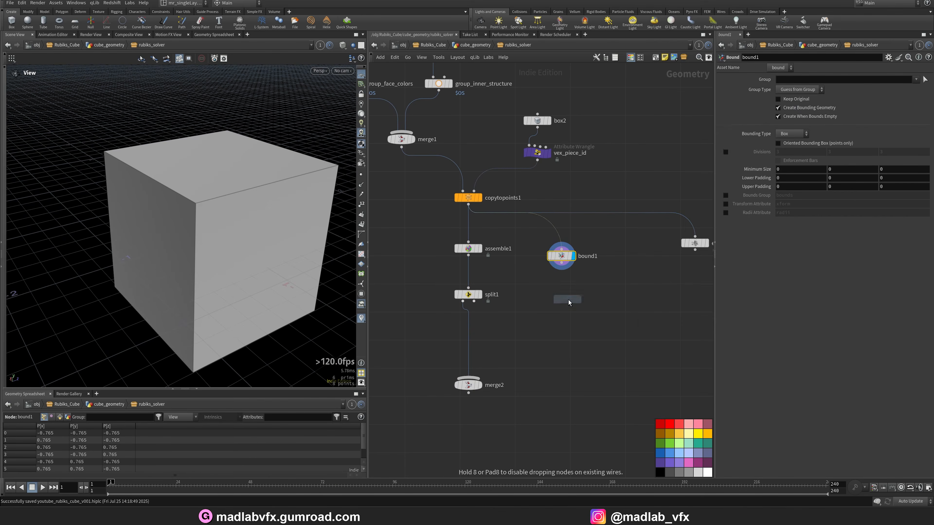
{"action": "left_click", "coordinate": [562, 297]}
{"action": "left_click_drag", "start_coordinate": [563, 264], "coordinate": [561, 293]}
{"action": "left_click", "coordinate": [593, 299]}
{"action": "left_click_drag", "start_coordinate": [619, 299], "coordinate": [555, 300]}
{"action": "type", "text": "scale_dow"}
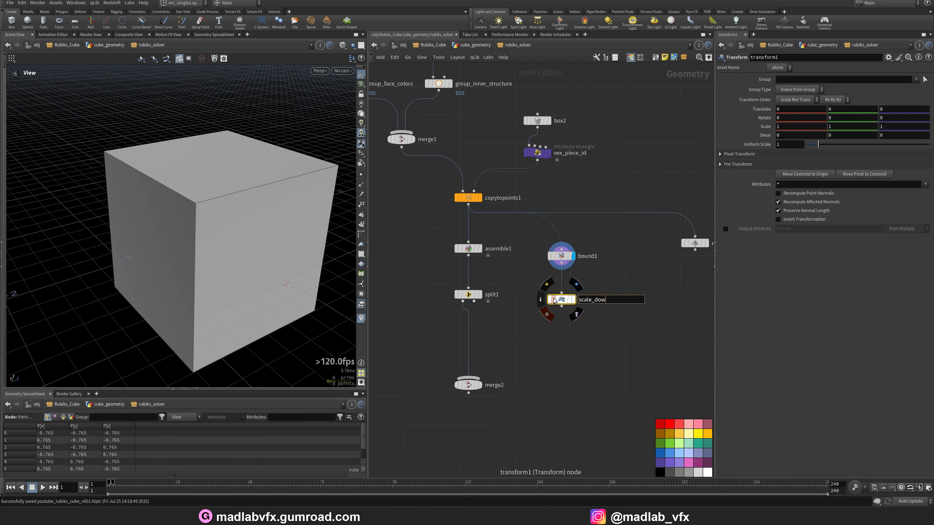
{"action": "type", "text": "n1"}
{"action": "key", "text": "Return"}
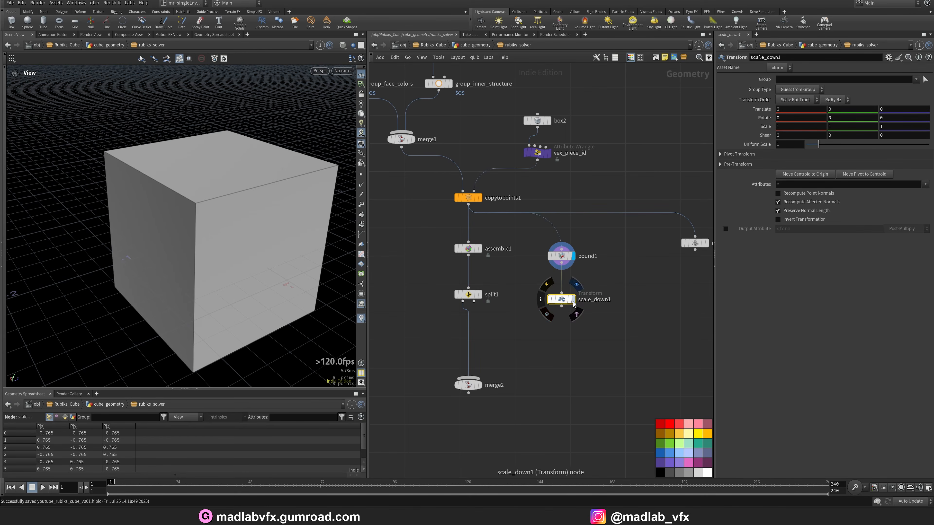
Show the viewport in wireframe and set scale_down1's Uniform Scale to 0.9
{"action": "mouse_move", "coordinate": [246, 200]}
{"action": "left_mouse_down"}
{"action": "mouse_move", "coordinate": [230, 219]}
{"action": "mouse_move", "coordinate": [187, 192]}
{"action": "mouse_move", "coordinate": [191, 202]}
{"action": "left_mouse_up"}
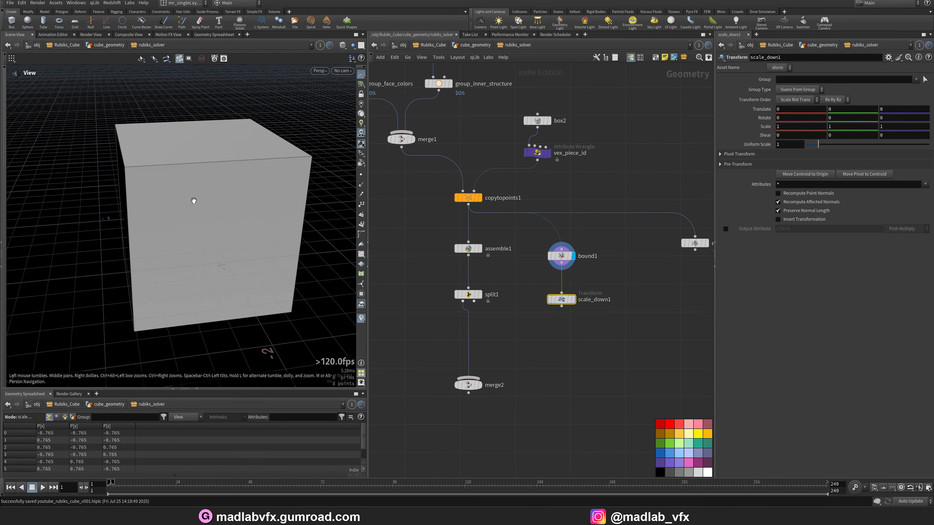
{"action": "key", "text": "w"}
{"action": "middle_click_drag", "start_coordinate": [205, 186], "coordinate": [176, 161]}
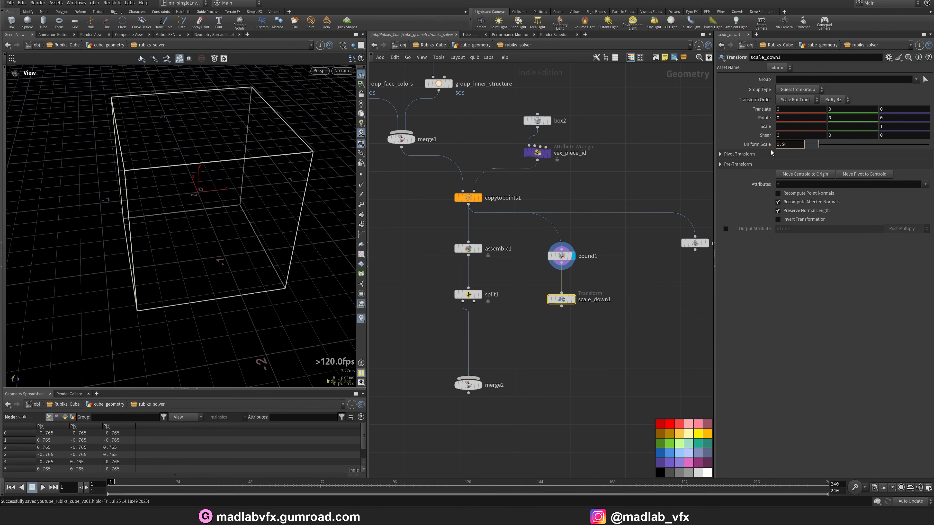
{"action": "type", "text": ".9"}
{"action": "key", "text": "Return"}
{"action": "scroll", "coordinate": [525, 331], "scroll_direction": "up", "scroll_amount": 2}
{"action": "scroll", "coordinate": [526, 329], "scroll_direction": "up", "scroll_amount": 1}
Add a Group node fed by split1's non-selected output and scale_down1, rename it group_inside_faces, and display it
{"action": "key", "text": "Tab"}
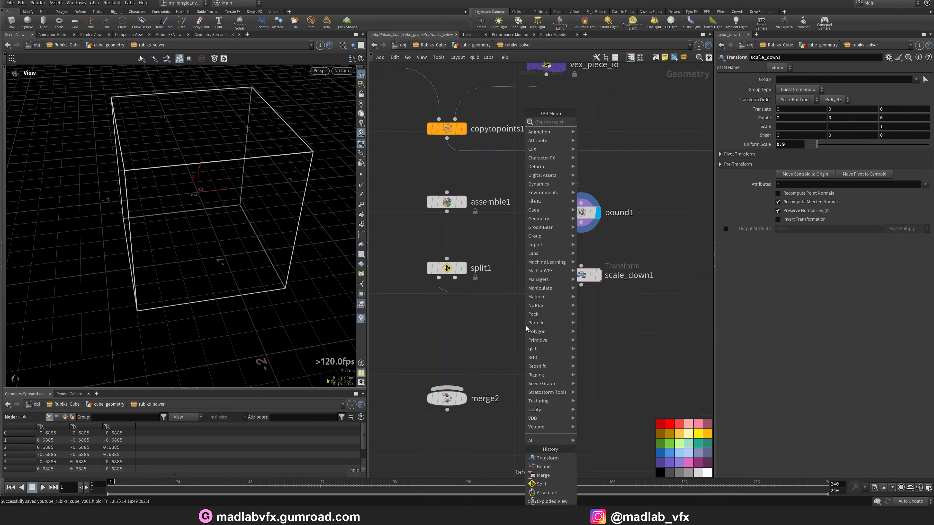
{"action": "key", "text": "Escape"}
{"action": "left_click", "coordinate": [515, 334]}
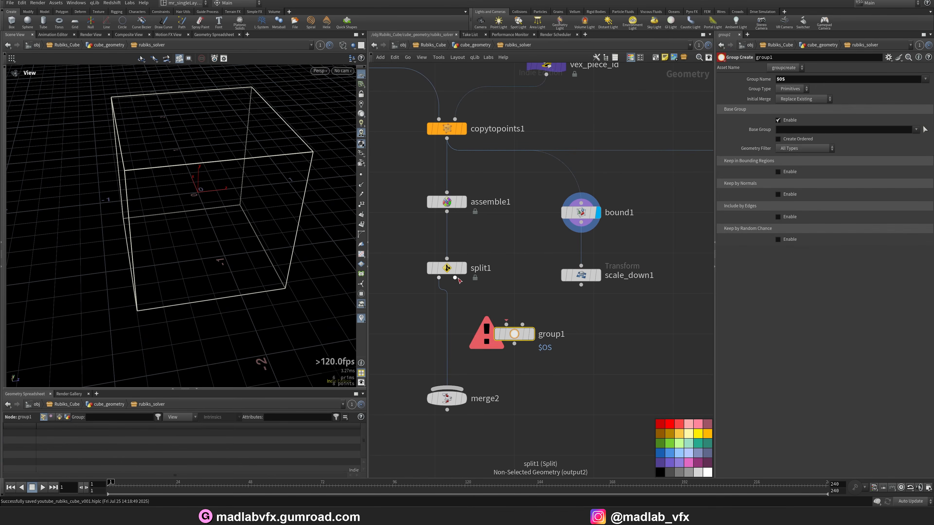
{"action": "left_click_drag", "start_coordinate": [455, 278], "coordinate": [522, 334]}
{"action": "double_click", "coordinate": [559, 334]}
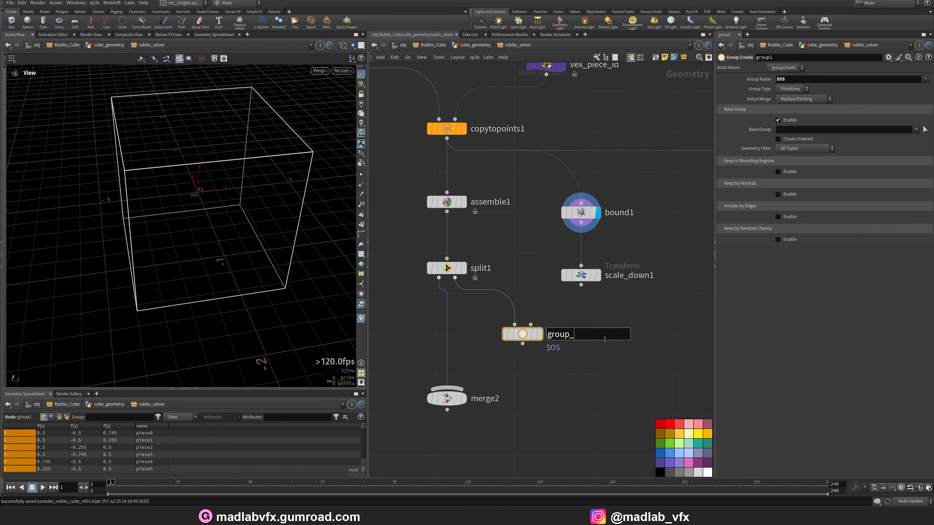
{"action": "type", "text": "group_inside_faces"}
{"action": "key", "text": "Return"}
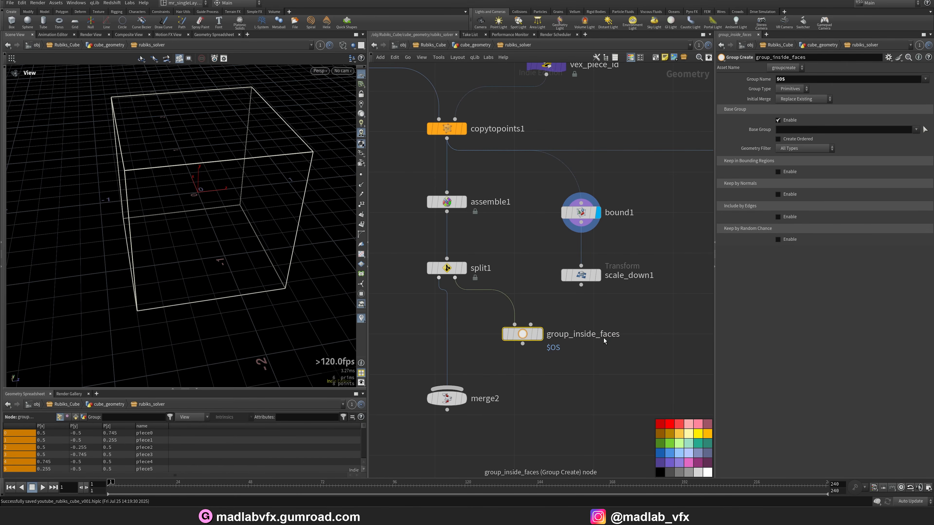
{"action": "left_click", "coordinate": [539, 334]}
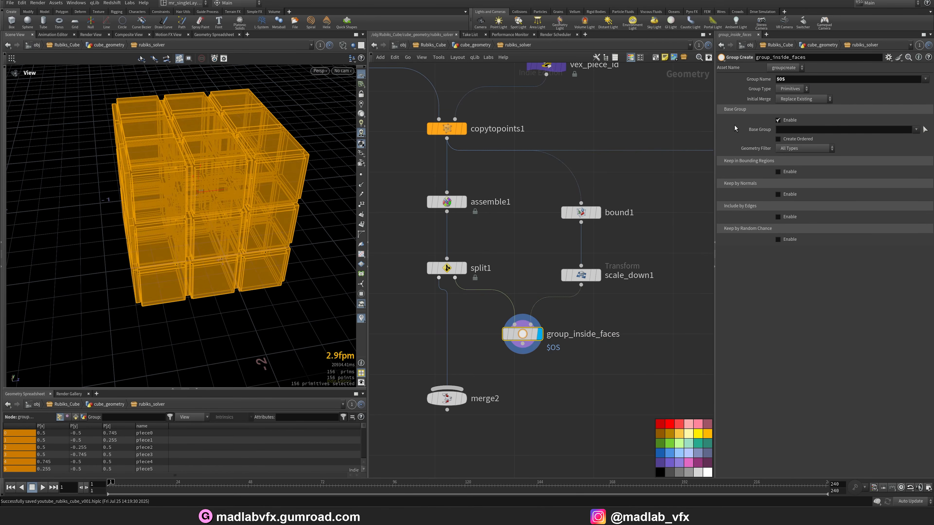
Set group_inside_faces to Points, disable its Base Group, and enable Keep in Bounding Regions using Bounding Object
{"action": "left_click", "coordinate": [792, 88]}
{"action": "left_click", "coordinate": [791, 98]}
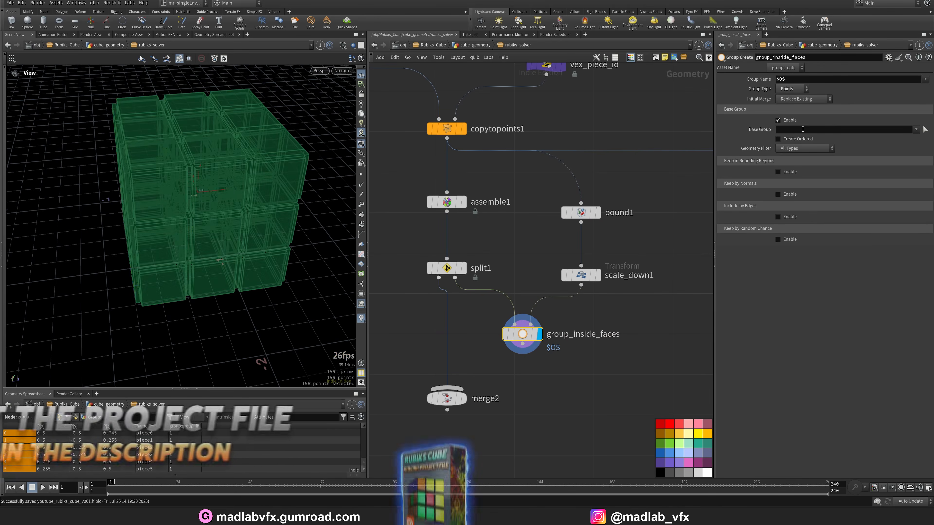
{"action": "left_click", "coordinate": [787, 120]}
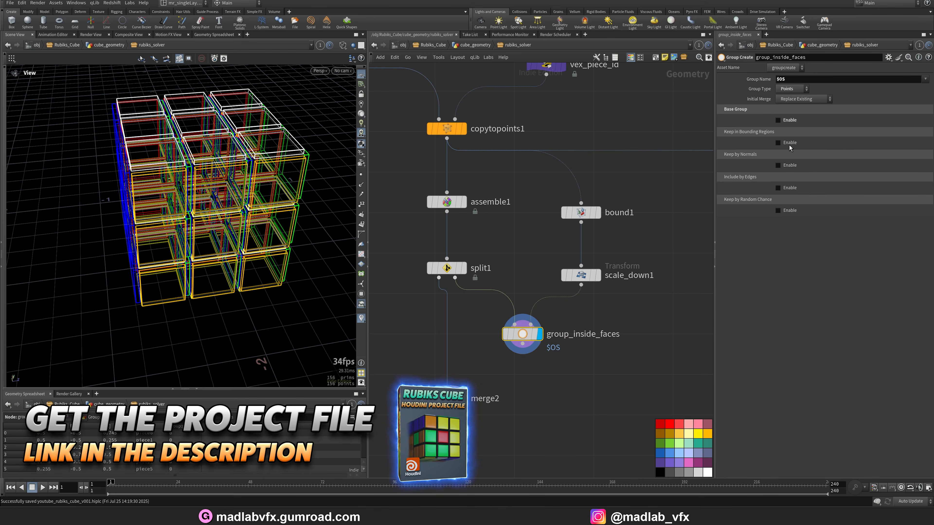
{"action": "left_click", "coordinate": [779, 143]}
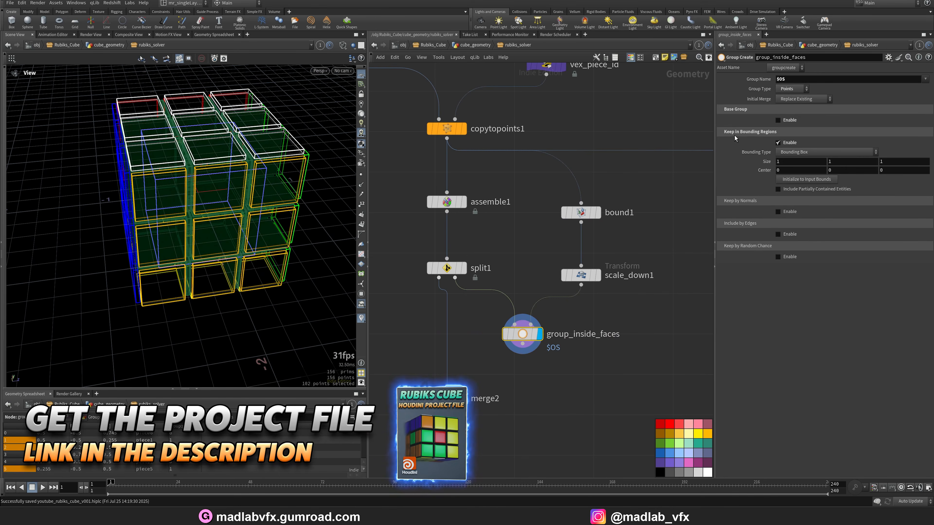
{"action": "left_click", "coordinate": [786, 152]}
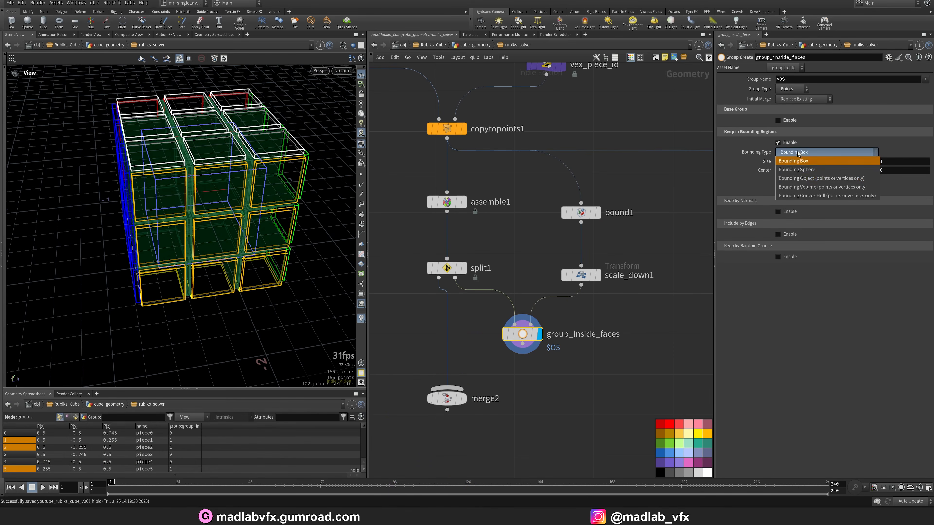
{"action": "left_click", "coordinate": [802, 179]}
{"action": "mouse_move", "coordinate": [204, 215]}
{"action": "left_mouse_down"}
{"action": "mouse_move", "coordinate": [221, 210]}
{"action": "mouse_move", "coordinate": [208, 201]}
{"action": "left_mouse_up"}
Add a Blast node below group_inside_faces, connect it, and rename it blast_inside_faces
{"action": "scroll", "coordinate": [574, 364], "scroll_direction": "down", "scroll_amount": 3}
{"action": "key", "text": "Tab"}
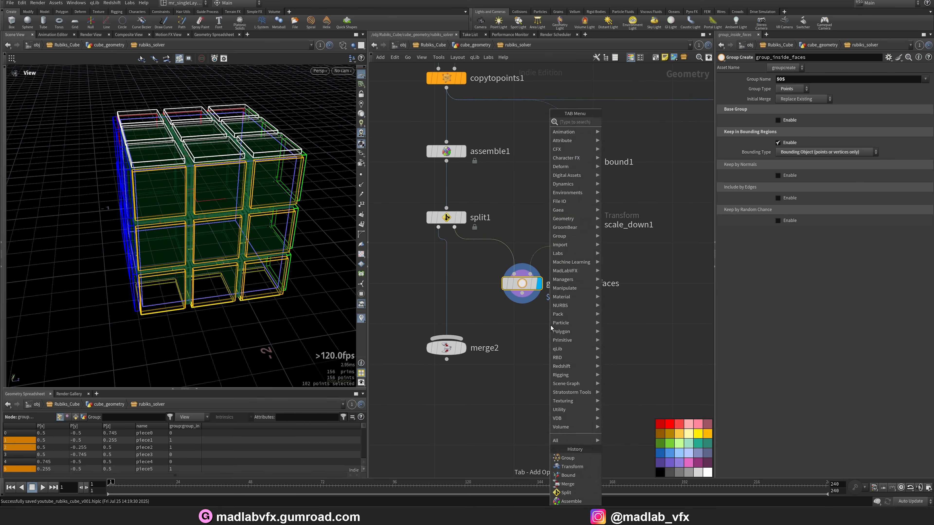
{"action": "type", "text": "blast"}
{"action": "left_click", "coordinate": [610, 124]}
{"action": "left_click", "coordinate": [524, 313]}
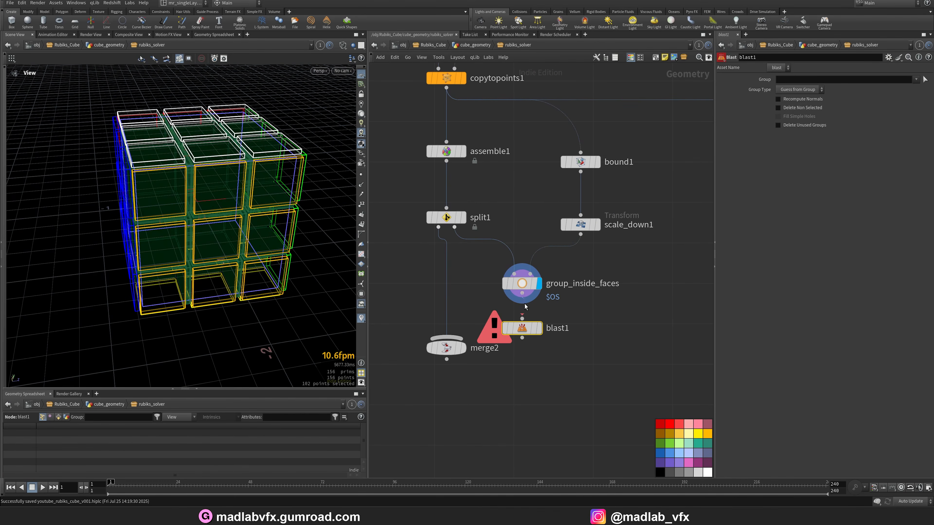
{"action": "double_click", "coordinate": [548, 328]}
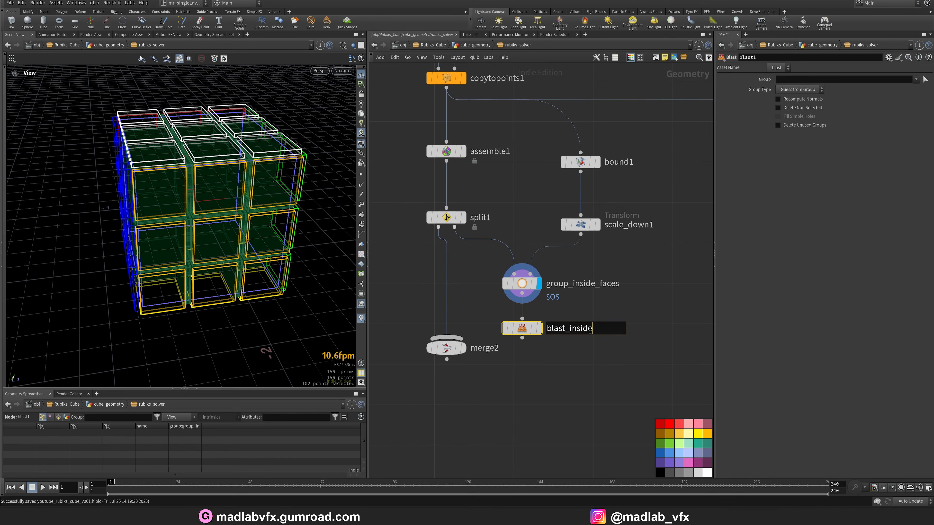
{"action": "type", "text": "_inside_faces"}
{"action": "key", "text": "Return"}
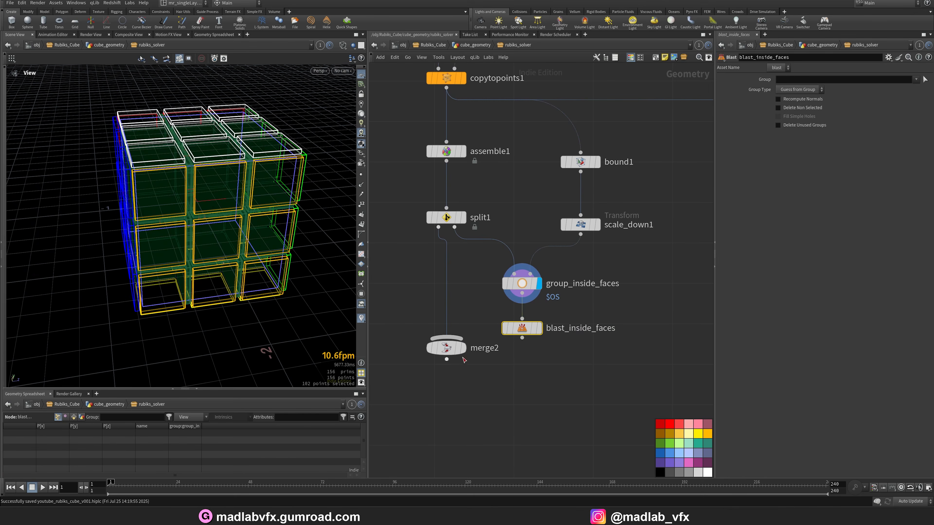
Move merge2 lower, connect blast_inside_faces into it, and display merge2
{"action": "middle_click", "coordinate": [458, 352]}
{"action": "left_click_drag", "start_coordinate": [456, 351], "coordinate": [458, 389]}
{"action": "left_click_drag", "start_coordinate": [523, 338], "coordinate": [456, 379]}
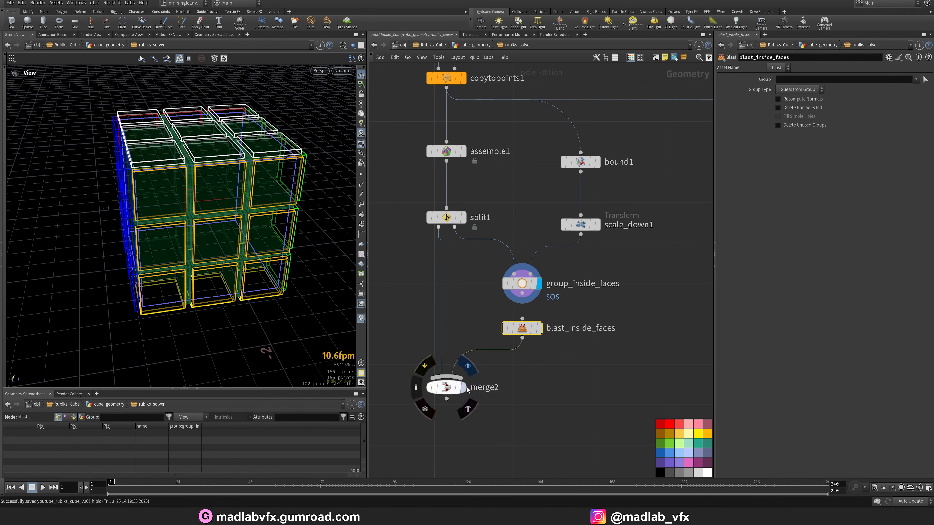
{"action": "left_click", "coordinate": [467, 389]}
Set the Group of blast_inside_faces to group_inside_faces and check the merged cube
{"action": "left_click", "coordinate": [917, 79]}
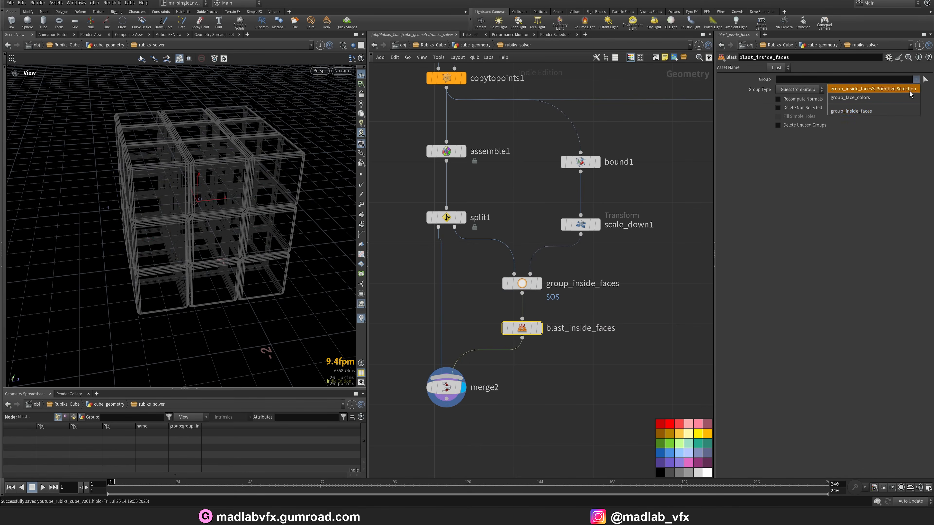
{"action": "left_click", "coordinate": [857, 112]}
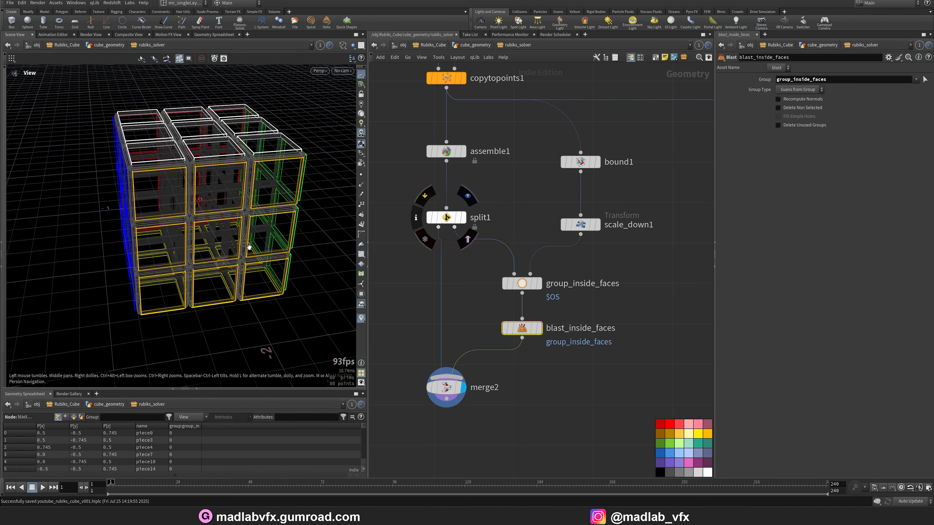
{"action": "mouse_move", "coordinate": [251, 247]}
{"action": "left_mouse_down"}
{"action": "mouse_move", "coordinate": [254, 218]}
{"action": "mouse_move", "coordinate": [231, 221]}
{"action": "left_mouse_up"}
{"action": "key", "text": "shift+w"}
{"action": "key", "text": "shift+w"}
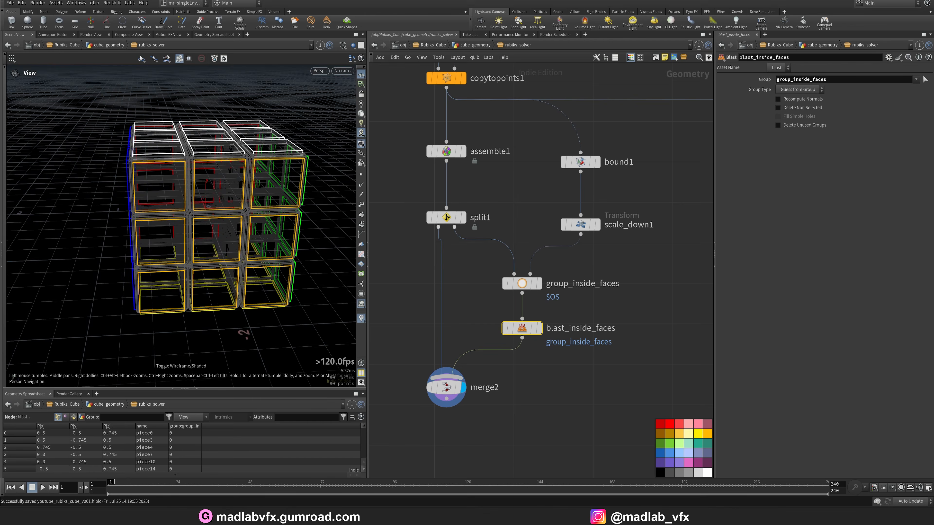
Feed explodedview1 from blast_inside_faces and display it shaded to inspect the remaining coloured faces
{"action": "scroll", "coordinate": [592, 313], "scroll_direction": "down", "scroll_amount": 4}
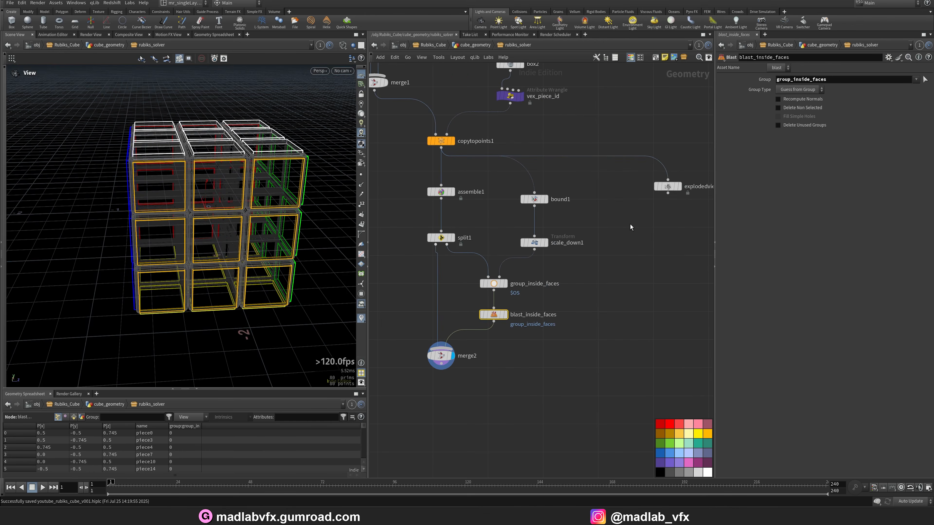
{"action": "left_click", "coordinate": [494, 321]}
{"action": "left_click", "coordinate": [583, 367]}
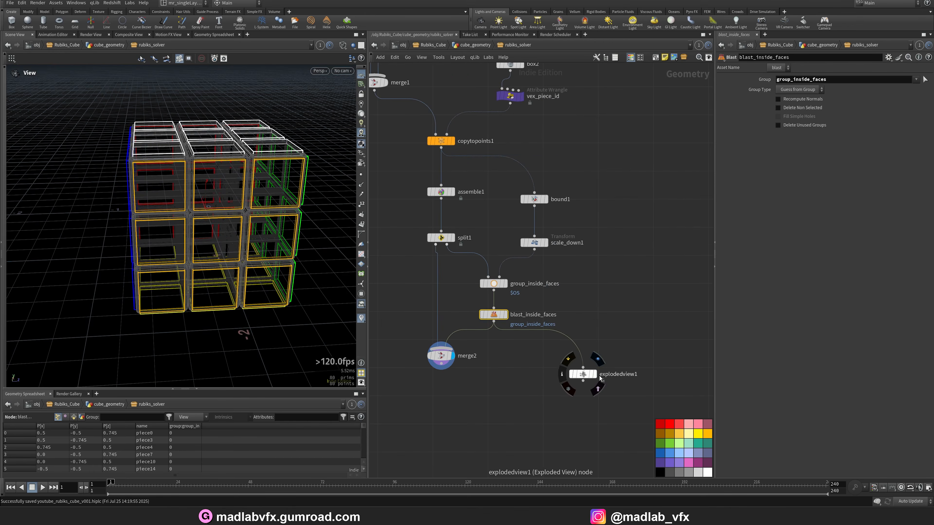
{"action": "left_click", "coordinate": [594, 374]}
{"action": "scroll", "coordinate": [165, 242], "scroll_direction": "down", "scroll_amount": 2}
{"action": "key", "text": "w"}
{"action": "left_click_drag", "start_coordinate": [165, 242], "coordinate": [255, 261]}
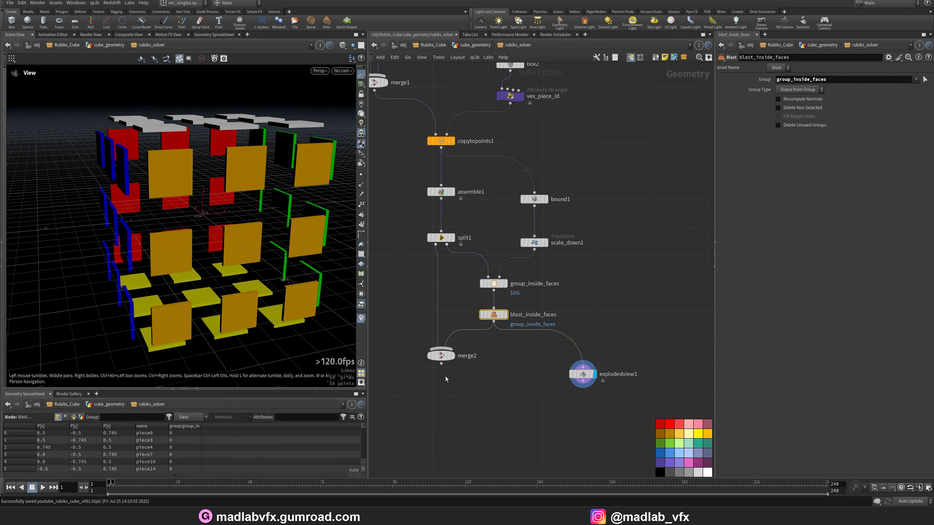
Display merge2 again and delete the explodedview1 node
{"action": "scroll", "coordinate": [445, 376], "scroll_direction": "up", "scroll_amount": 3}
{"action": "left_click", "coordinate": [455, 358]}
{"action": "scroll", "coordinate": [280, 275], "scroll_direction": "up", "scroll_amount": 2}
{"action": "left_click_drag", "start_coordinate": [280, 275], "coordinate": [205, 224]}
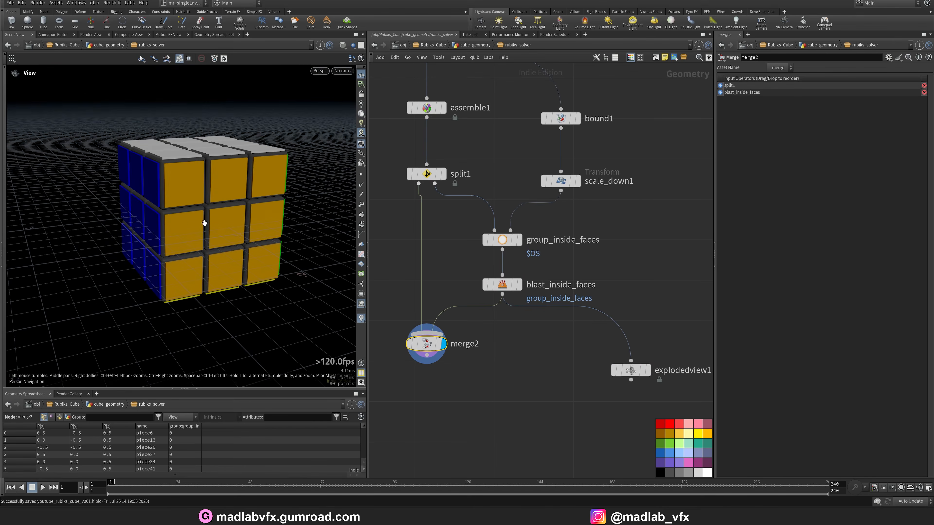
{"action": "left_click", "coordinate": [626, 370]}
{"action": "key", "text": "Delete"}
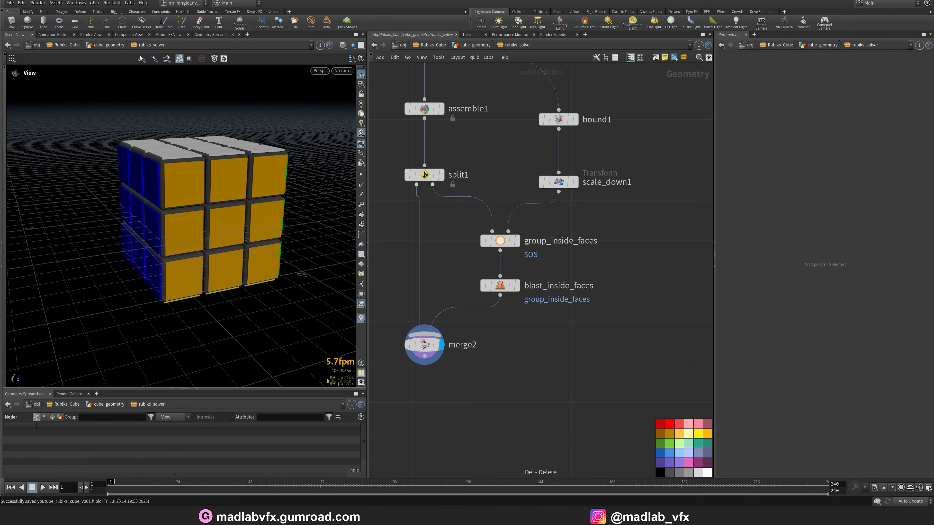
Add an Unpack node below merge2, fed by it, and display the unpacked geometry
{"action": "middle_click_drag", "start_coordinate": [495, 336], "coordinate": [571, 282]}
{"action": "middle_click_drag", "start_coordinate": [527, 334], "coordinate": [551, 326]}
{"action": "scroll", "coordinate": [546, 302], "scroll_direction": "up", "scroll_amount": 2}
{"action": "key", "text": "Tab"}
{"action": "type", "text": "un"}
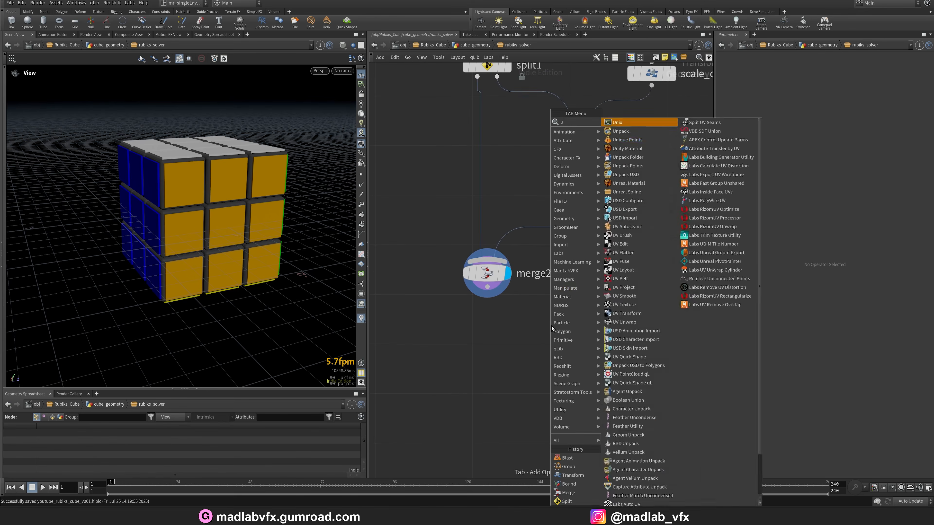
{"action": "left_click", "coordinate": [621, 131]}
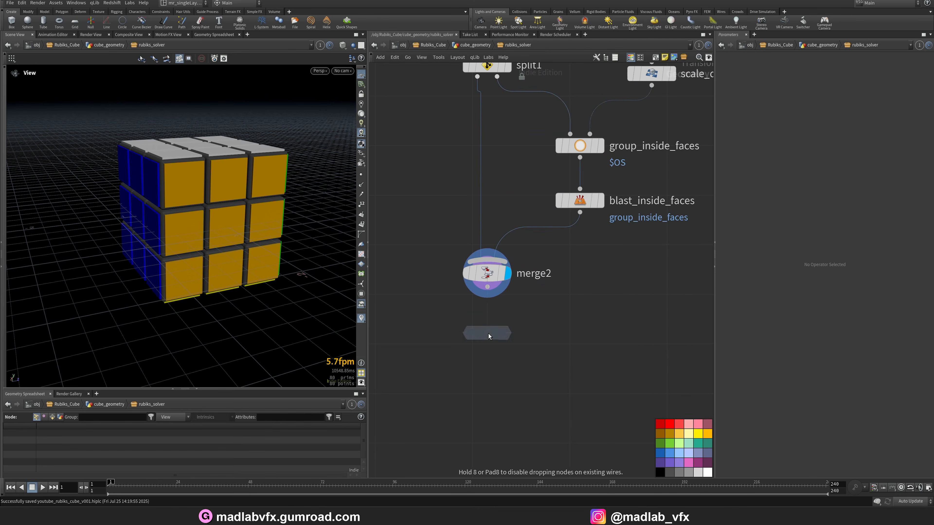
{"action": "left_click", "coordinate": [488, 333]}
{"action": "left_click", "coordinate": [509, 333]}
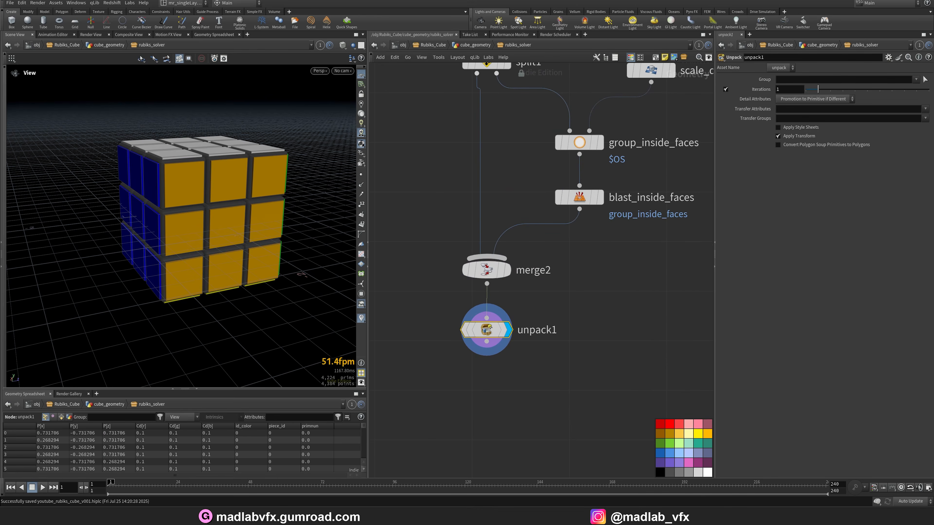
Set Transfer Groups on unpack1 to * so every group is carried over
{"action": "left_click", "coordinate": [796, 118]}
{"action": "type", "text": "*"}
{"action": "key", "text": "Return"}
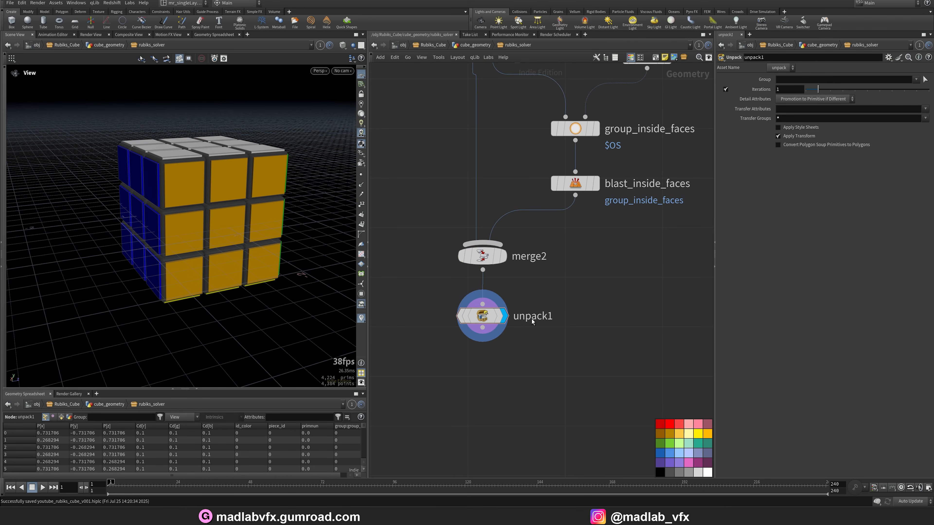
Add a Solver node fed by unpack1 and rename it solver_rotations
{"action": "scroll", "coordinate": [517, 299], "scroll_direction": "down", "scroll_amount": 2}
{"action": "key", "text": "Tab"}
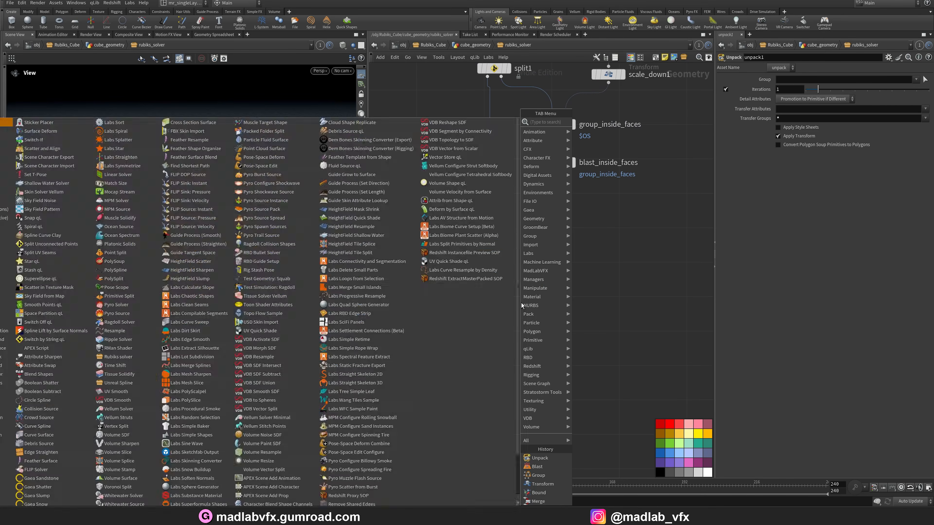
{"action": "key", "text": "Escape"}
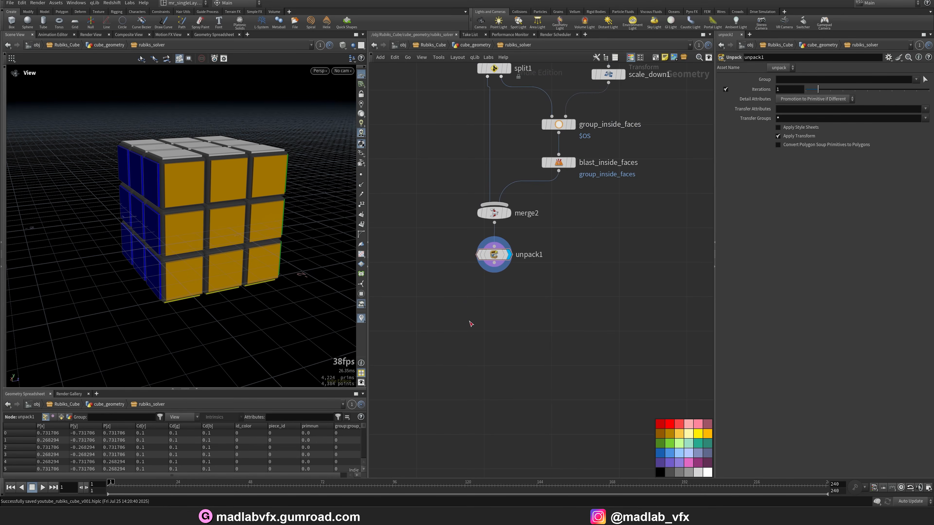
{"action": "left_click", "coordinate": [494, 315]}
{"action": "scroll", "coordinate": [534, 321], "scroll_direction": "up", "scroll_amount": 1}
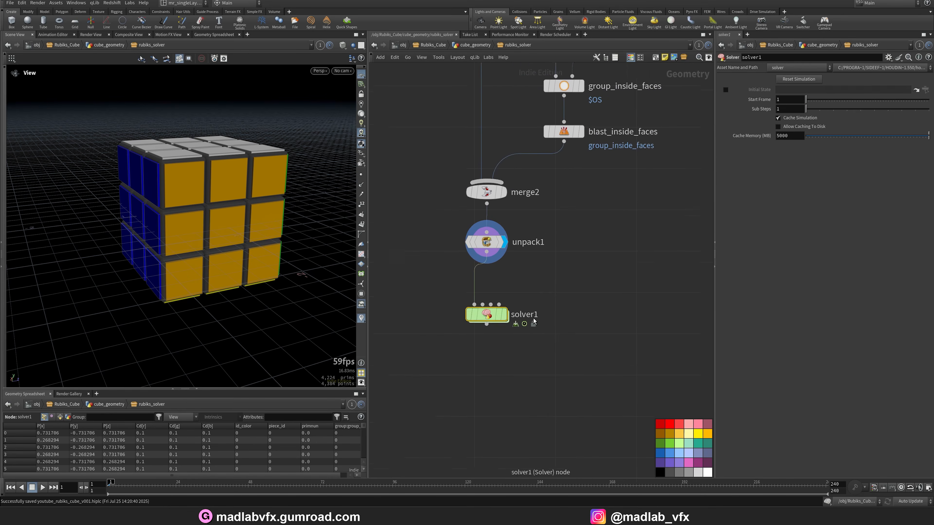
{"action": "double_click", "coordinate": [532, 324]}
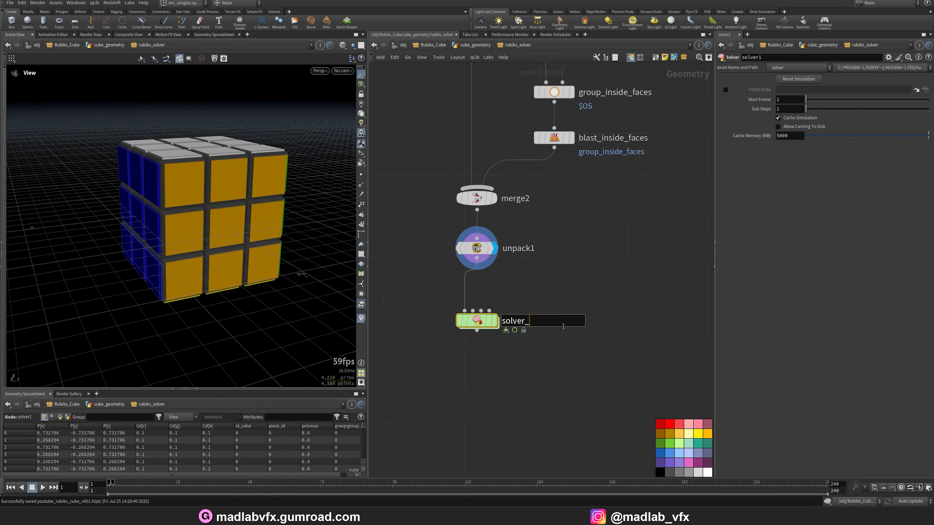
{"action": "key", "text": "Return"}
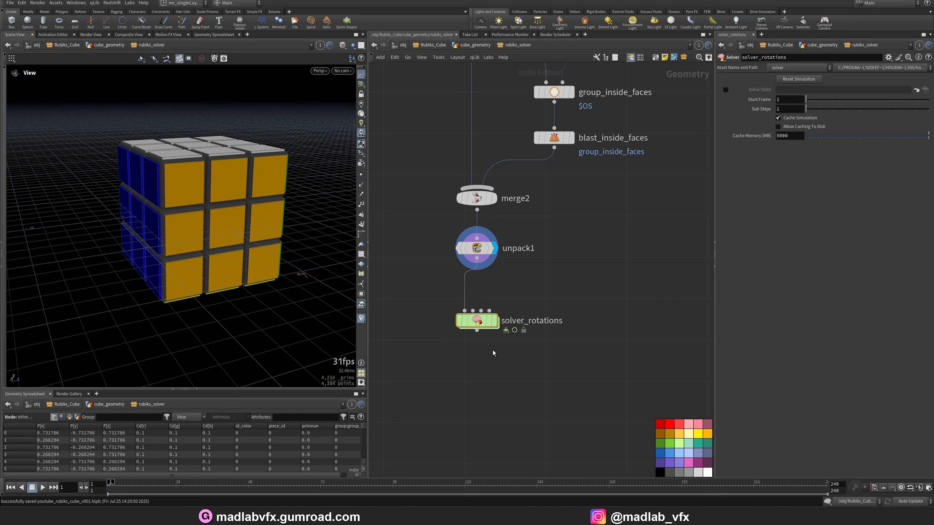
Bypass the solver_rotations node and check the cube in wireframe and shaded display
{"action": "left_click_drag", "start_coordinate": [174, 195], "coordinate": [219, 213]}
{"action": "mouse_move", "coordinate": [100, 185]}
{"action": "left_mouse_down"}
{"action": "mouse_move", "coordinate": [154, 235]}
{"action": "mouse_move", "coordinate": [213, 231]}
{"action": "mouse_move", "coordinate": [214, 199]}
{"action": "left_mouse_up"}
{"action": "left_click", "coordinate": [460, 303]}
{"action": "key", "text": "w"}
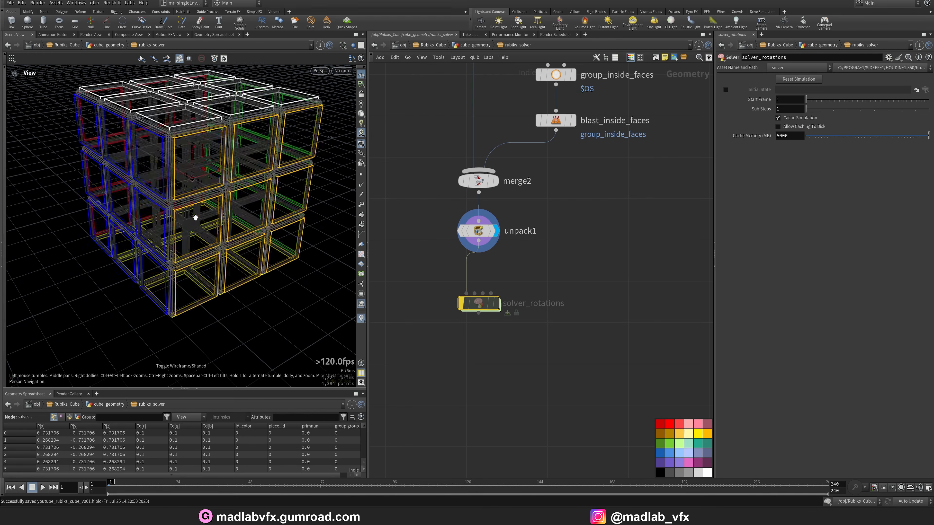
{"action": "key", "text": "w"}
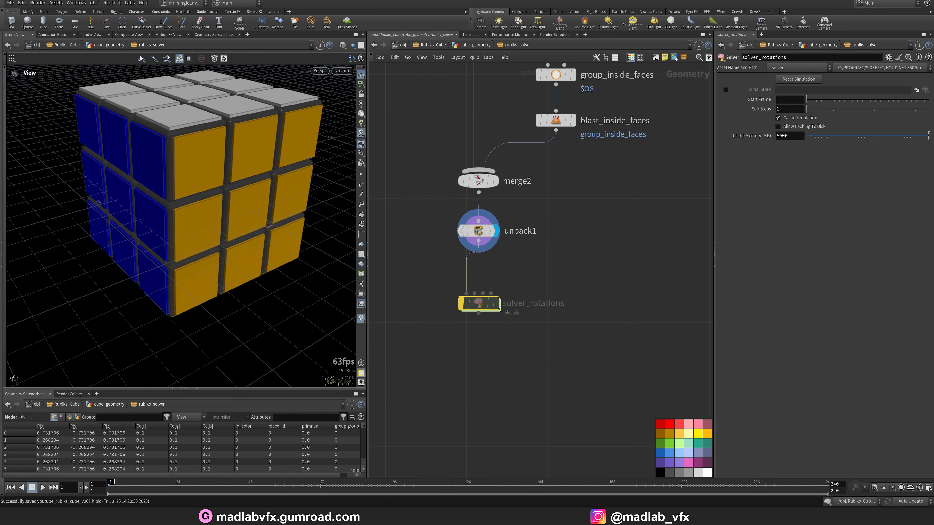
Add a Switch node below solver_rotations and connect the solver's output to its input
{"action": "scroll", "coordinate": [605, 342], "scroll_direction": "down", "scroll_amount": 5}
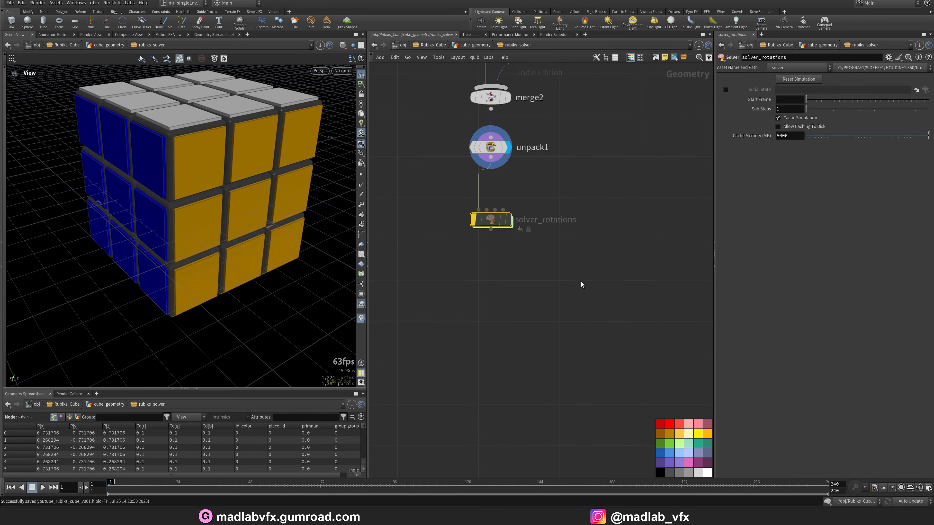
{"action": "key", "text": "Tab"}
{"action": "type", "text": "nu"}
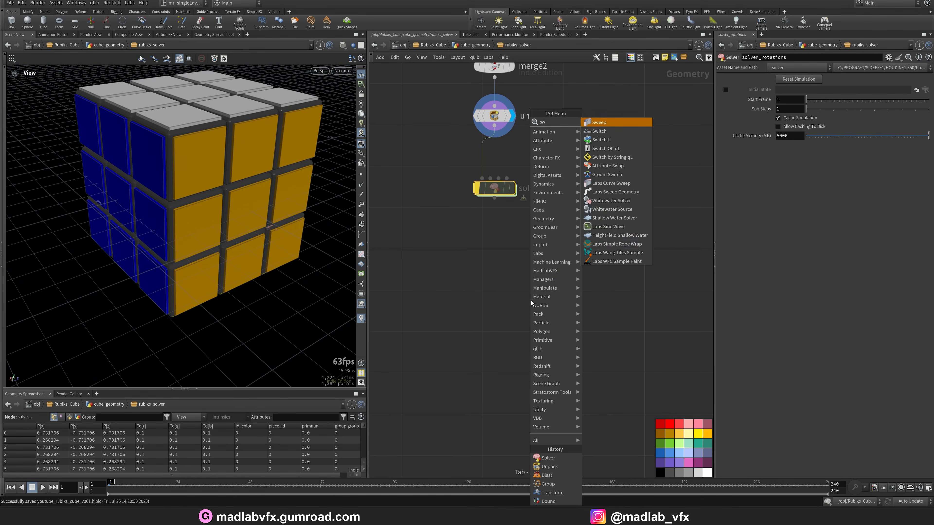
{"action": "left_click", "coordinate": [615, 132]}
{"action": "left_click", "coordinate": [501, 345]}
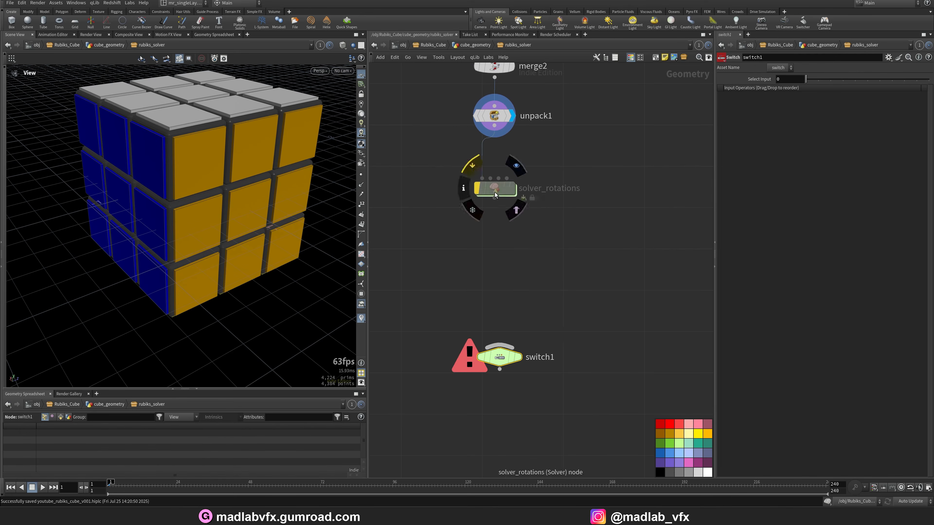
{"action": "mouse_move", "coordinate": [494, 190]}
{"action": "left_mouse_down"}
{"action": "mouse_move", "coordinate": [510, 195]}
{"action": "mouse_move", "coordinate": [495, 186]}
{"action": "left_mouse_up"}
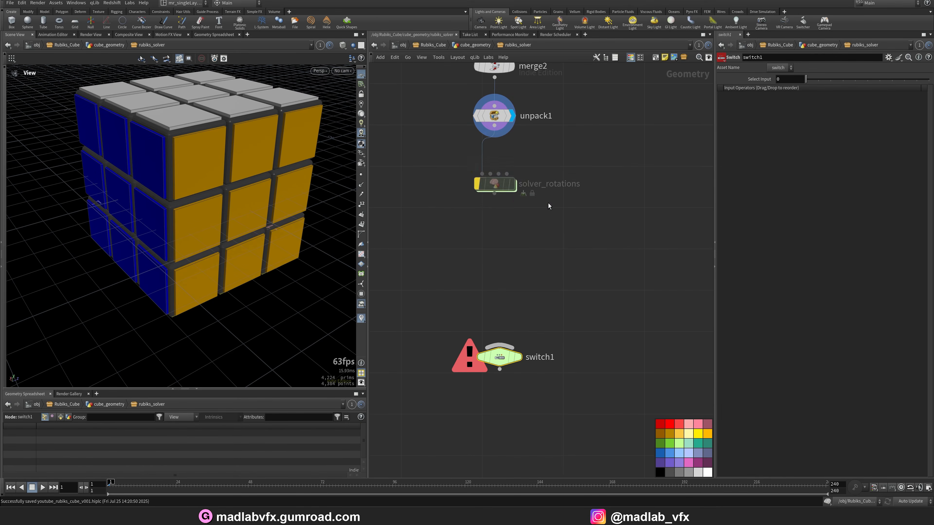
{"action": "left_click_drag", "start_coordinate": [614, 161], "coordinate": [496, 221]}
{"action": "middle_click_drag", "start_coordinate": [495, 222], "coordinate": [486, 221]}
{"action": "left_click_drag", "start_coordinate": [485, 193], "coordinate": [490, 344]}
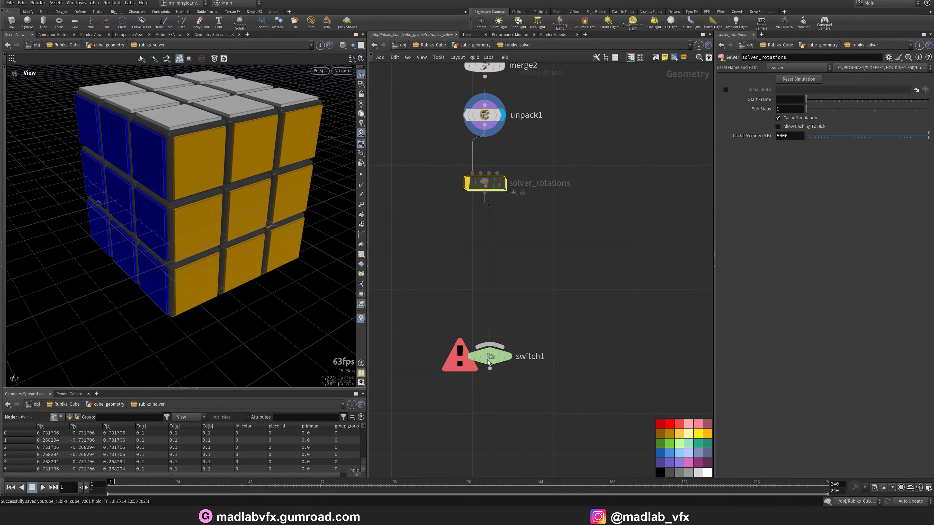
Rename the new Switch node switch_polish
{"action": "double_click", "coordinate": [531, 356]}
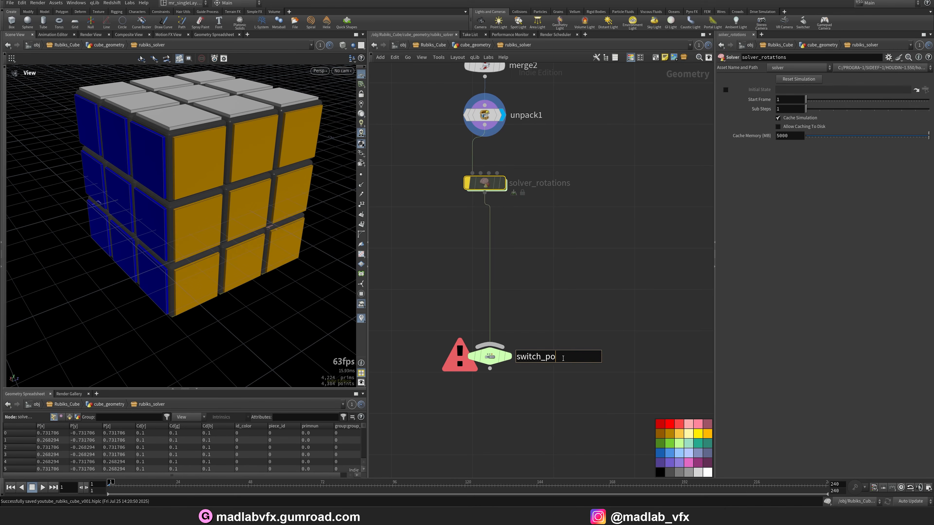
{"action": "type", "text": "switch_polish_geometry"}
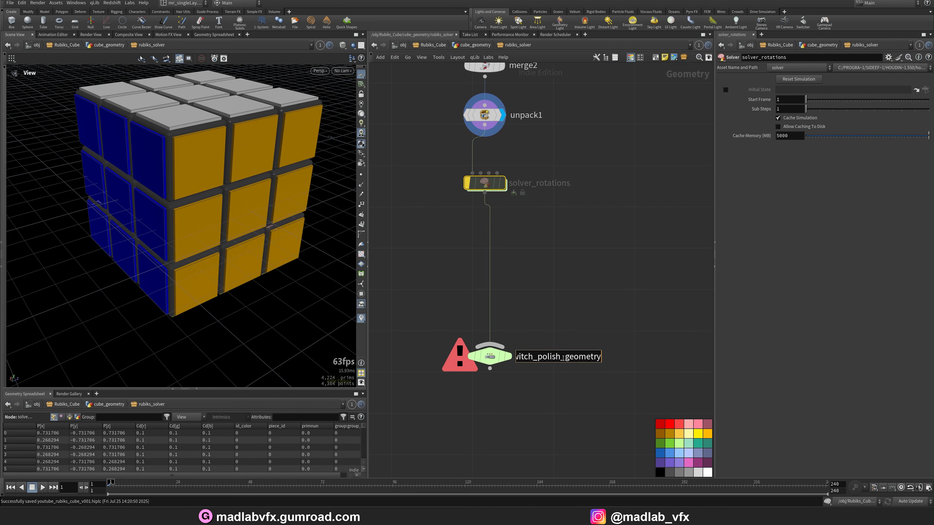
{"action": "key", "text": "BackSpace"}
{"action": "key", "text": "BackSpace"}
{"action": "key", "text": "BackSpace"}
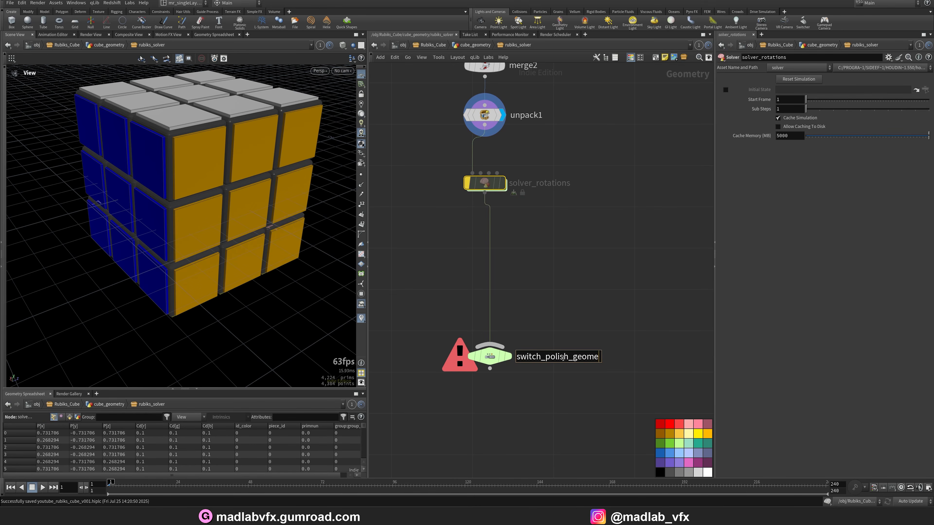
{"action": "key", "text": "Return"}
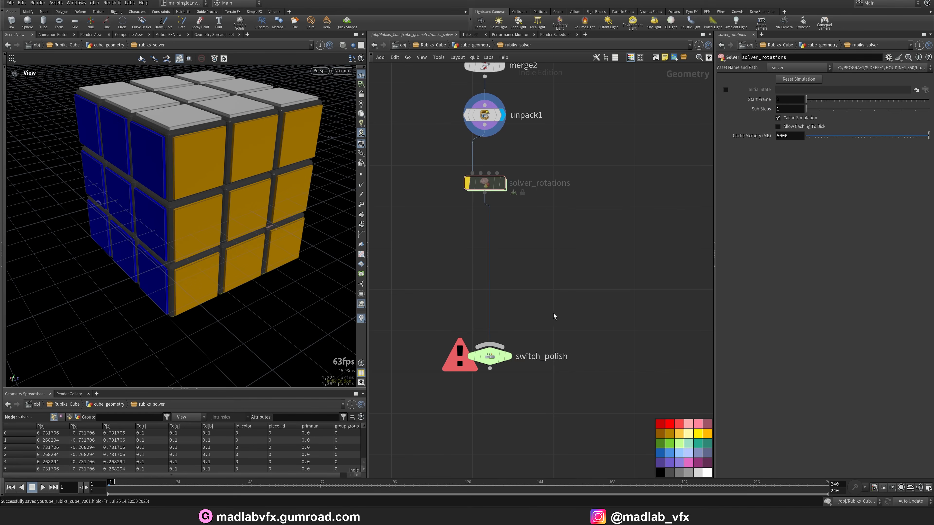
Examine the cube's corner up close and add a PolyBevel node beside the branch below solver_rotations
{"action": "scroll", "coordinate": [156, 138], "scroll_direction": "up", "scroll_amount": 10}
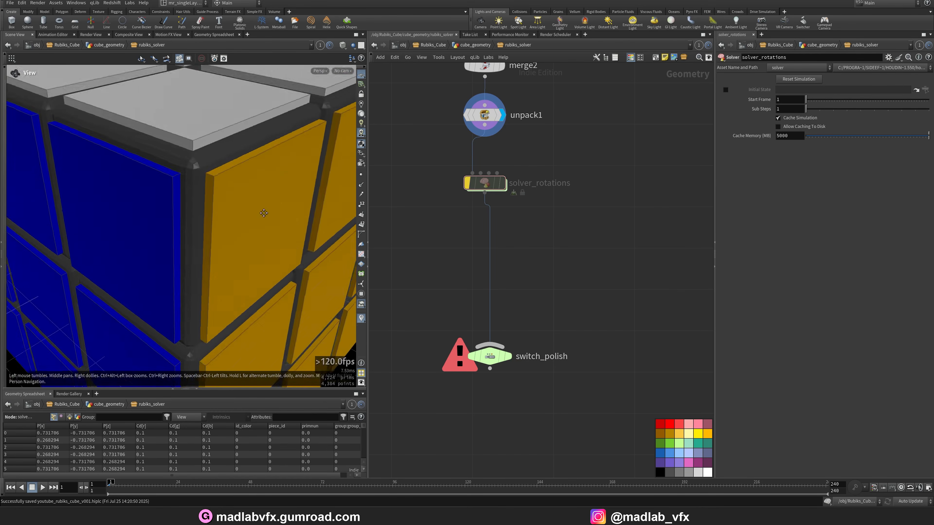
{"action": "left_click_drag", "start_coordinate": [264, 213], "coordinate": [189, 128]}
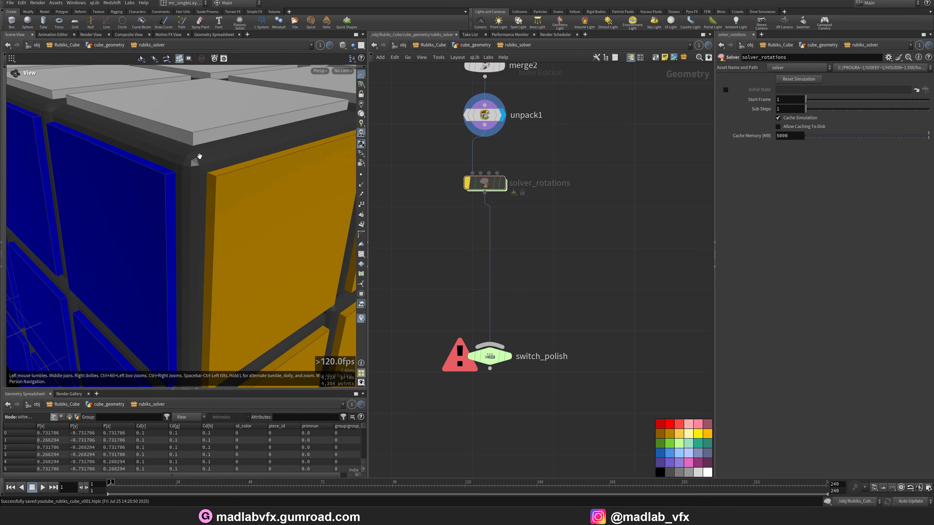
{"action": "scroll", "coordinate": [599, 268], "scroll_direction": "down", "scroll_amount": 2}
{"action": "key", "text": "Tab"}
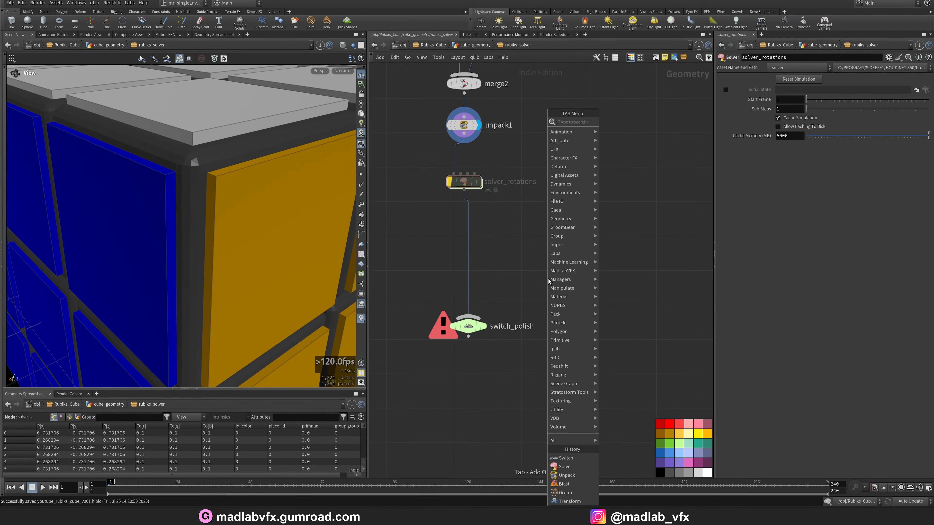
{"action": "type", "text": "bo"}
{"action": "key", "text": "BackSpace"}
{"action": "key", "text": "BackSpace"}
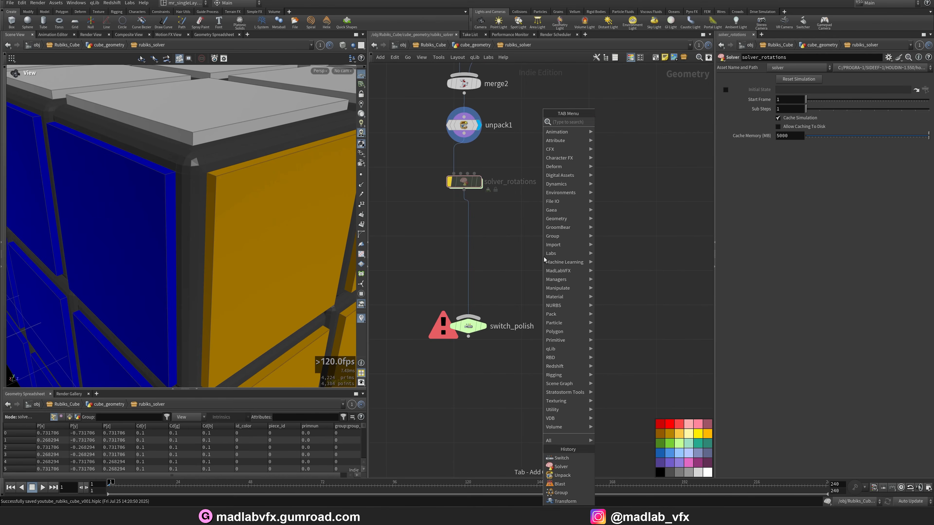
{"action": "type", "text": "bev"}
{"action": "left_click", "coordinate": [633, 124]}
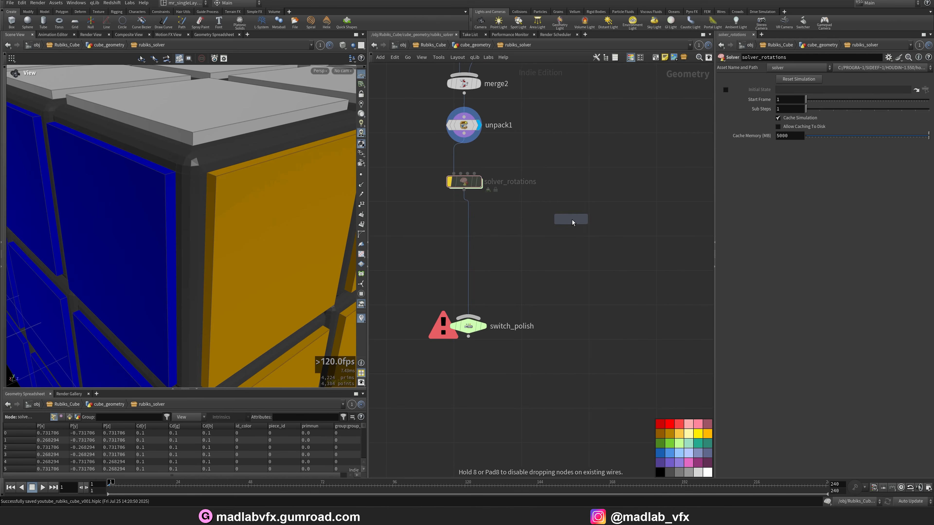
{"action": "left_click", "coordinate": [577, 230]}
{"action": "left_click", "coordinate": [569, 221]}
Feed the PolyBevel node from solver_rotations and display its result
{"action": "left_click", "coordinate": [464, 190]}
{"action": "left_click_drag", "start_coordinate": [591, 234], "coordinate": [588, 253]}
{"action": "left_click", "coordinate": [588, 252]}
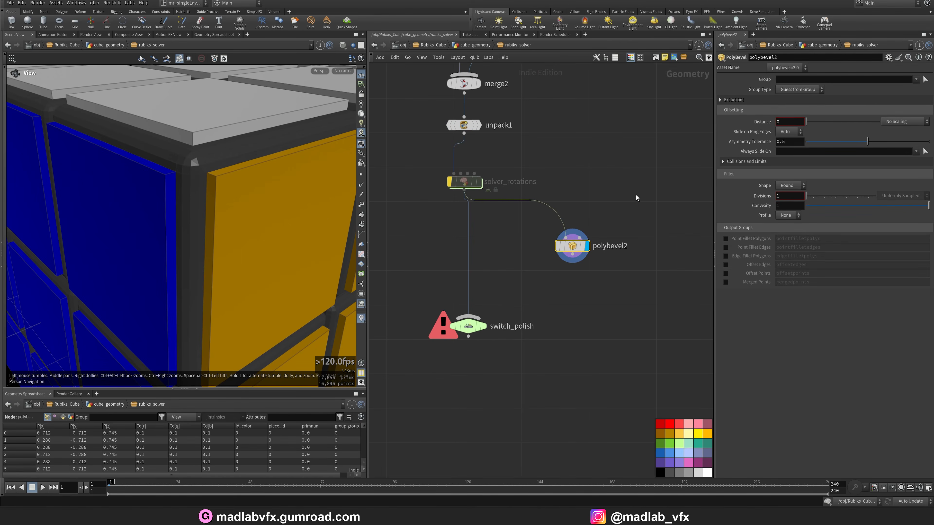
Limit polybevel2 to group_face_colors and set its distance to 0.02 with 3 divisions
{"action": "left_click", "coordinate": [916, 79]}
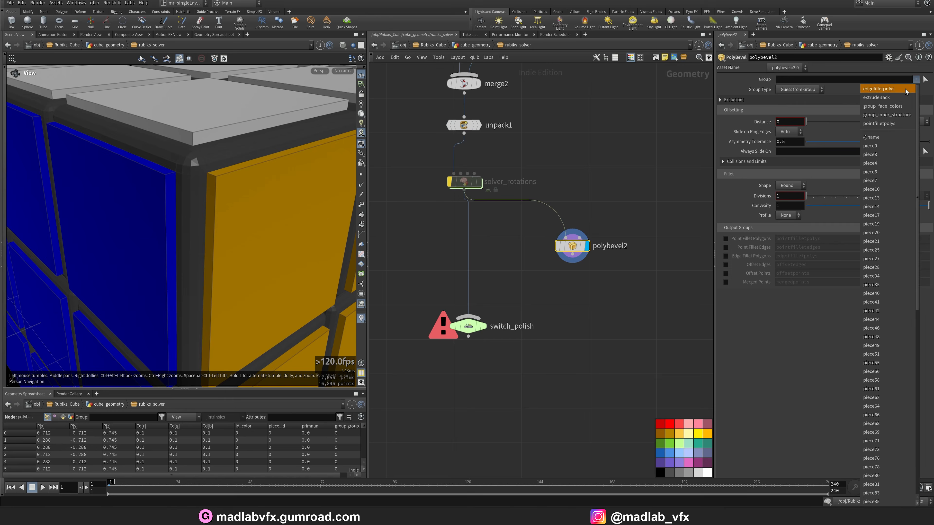
{"action": "left_click", "coordinate": [886, 106]}
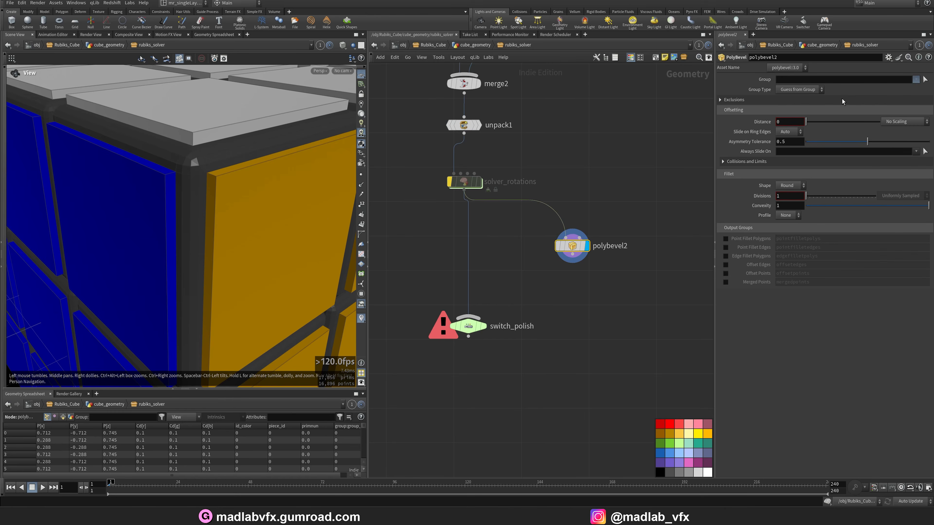
{"action": "left_click", "coordinate": [789, 122]}
{"action": "type", "text": "0.02"}
{"action": "key", "text": "Return"}
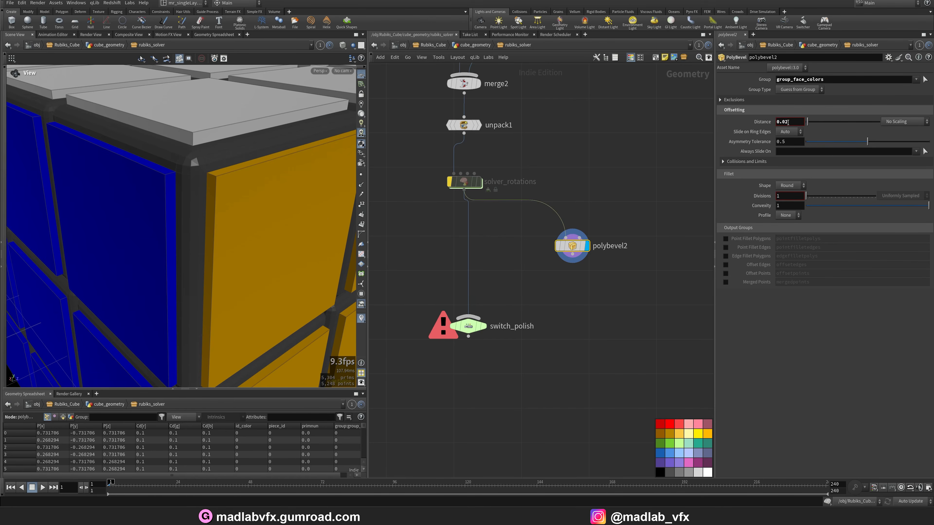
{"action": "left_click_drag", "start_coordinate": [793, 196], "coordinate": [766, 200]}
{"action": "type", "text": "3"}
{"action": "key", "text": "Return"}
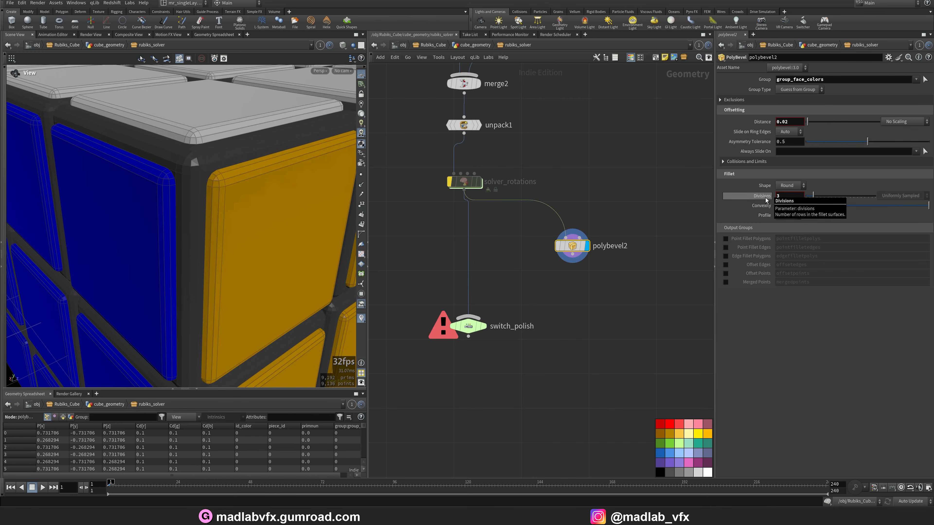
Switch the viewport to smooth shading and inspect the bevelled colour faces
{"action": "scroll", "coordinate": [278, 237], "scroll_direction": "down", "scroll_amount": 5}
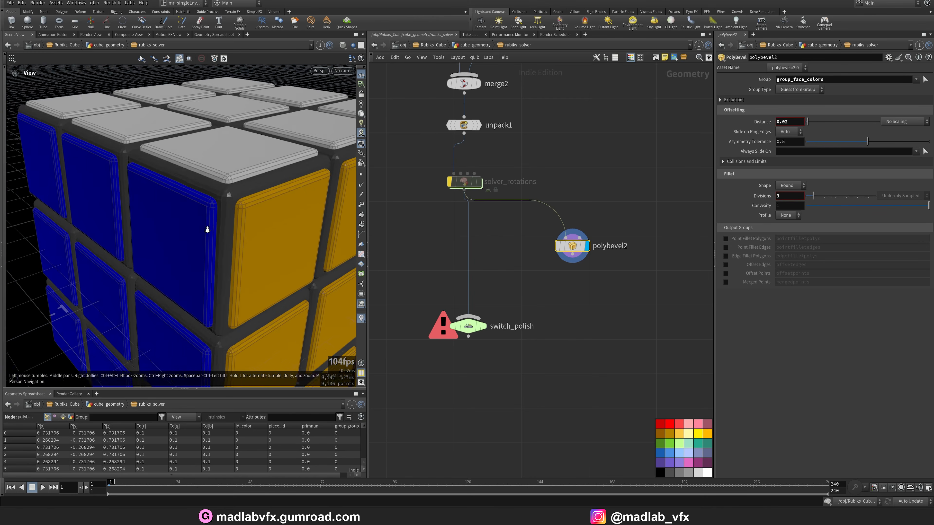
{"action": "left_click", "coordinate": [352, 58]}
{"action": "left_click", "coordinate": [368, 144]}
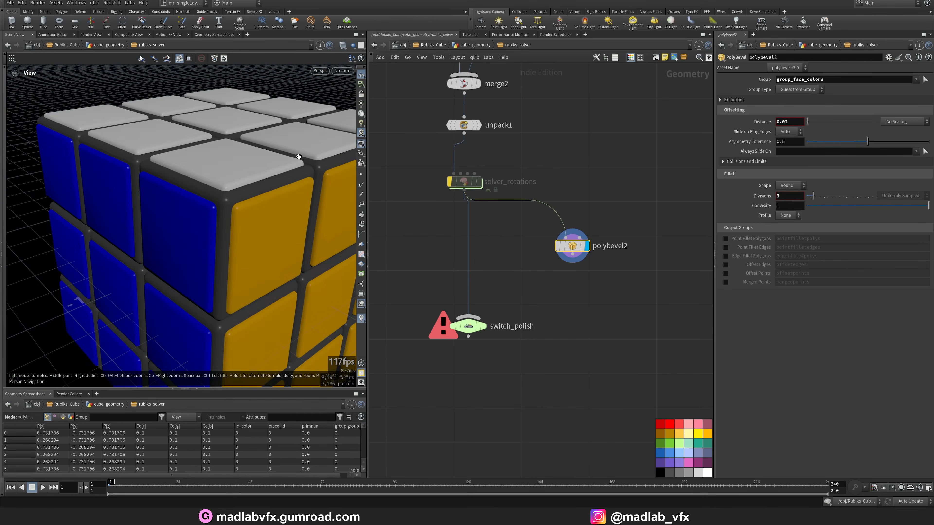
{"action": "mouse_move", "coordinate": [233, 207]}
{"action": "left_mouse_down"}
{"action": "mouse_move", "coordinate": [255, 187]}
{"action": "mouse_move", "coordinate": [223, 205]}
{"action": "left_mouse_up"}
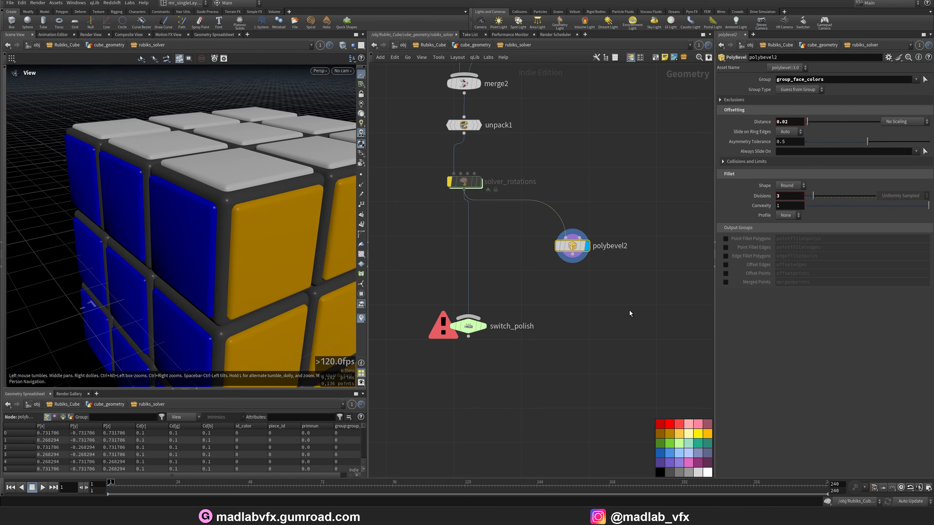
Add a Fuse node fed by polybevel2 and move switch_polish further down to make room
{"action": "middle_click_drag", "start_coordinate": [630, 313], "coordinate": [610, 291]}
{"action": "key", "text": "Tab"}
{"action": "type", "text": "fuse"}
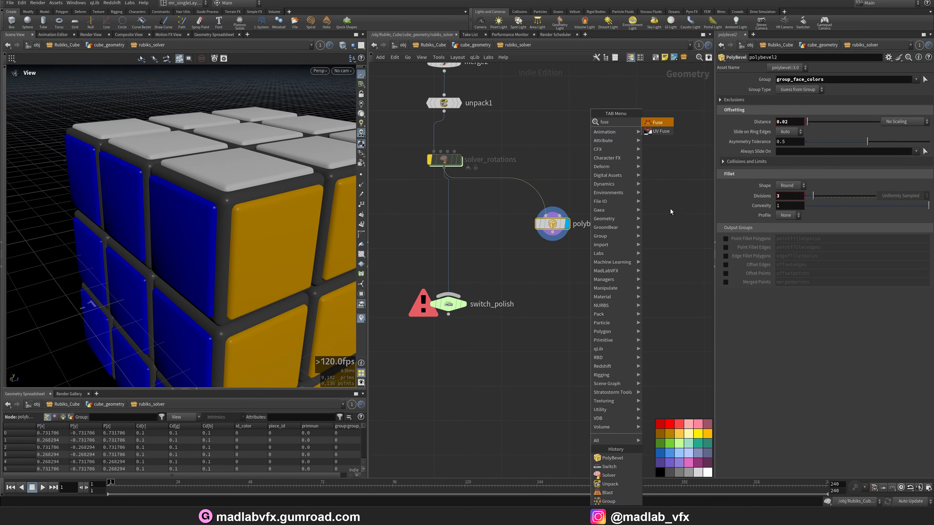
{"action": "key", "text": "Return"}
{"action": "left_click", "coordinate": [552, 269]}
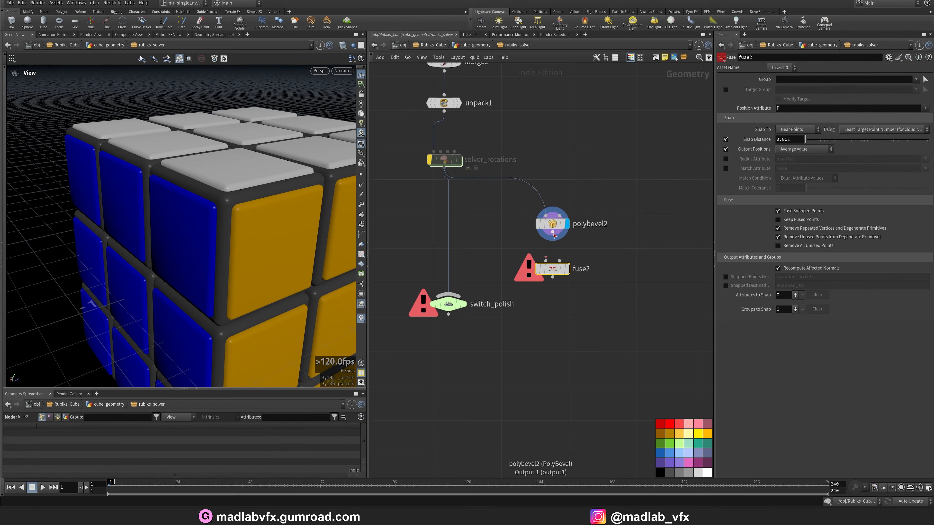
{"action": "left_click_drag", "start_coordinate": [458, 311], "coordinate": [454, 384]}
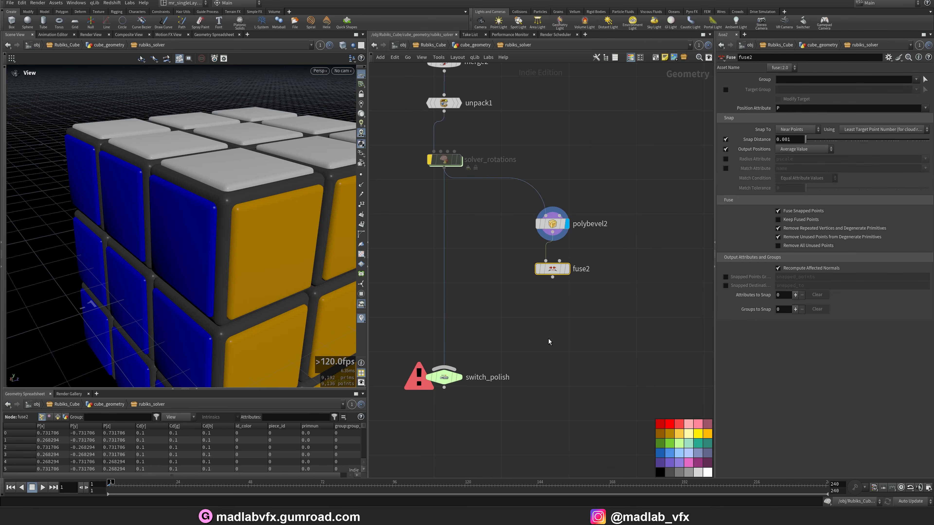
Add a Subdivide node fed by fuse2, display it, and wire its output into switch_polish as the second input
{"action": "key", "text": "Tab"}
{"action": "type", "text": "sb"}
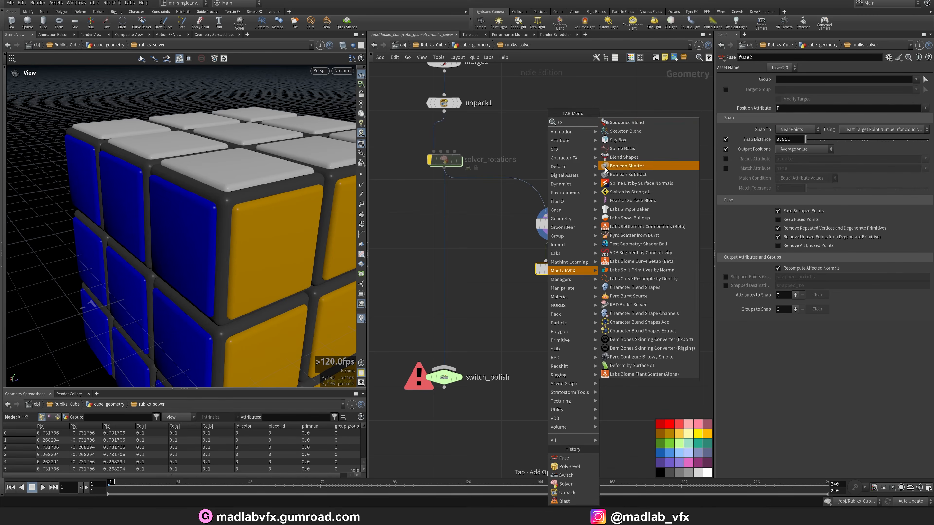
{"action": "key", "text": "Escape"}
{"action": "key", "text": "Tab"}
{"action": "type", "text": "sub"}
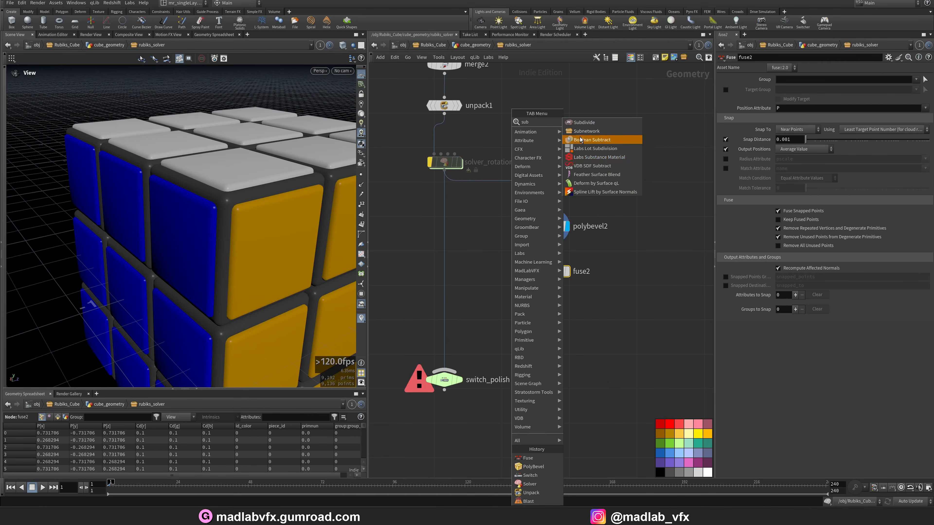
{"action": "left_click", "coordinate": [579, 125]}
{"action": "left_click", "coordinate": [551, 312]}
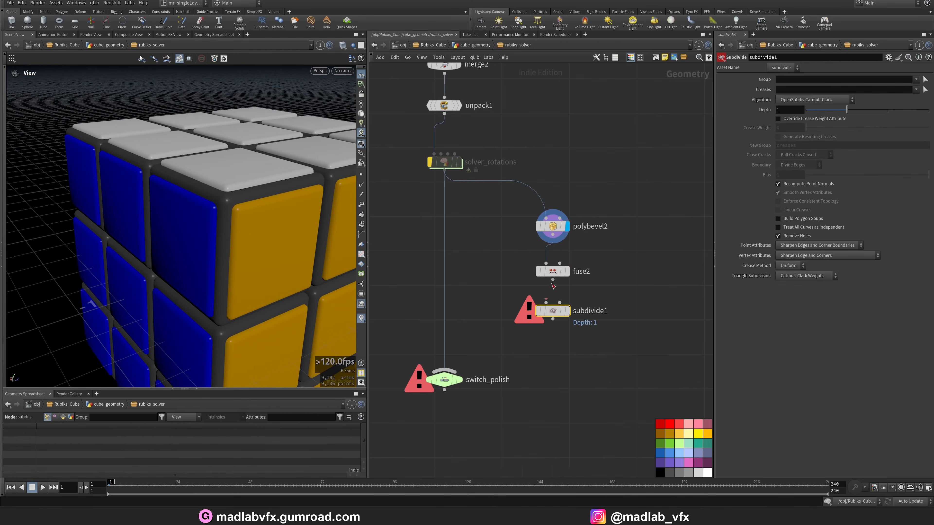
{"action": "left_click", "coordinate": [566, 312]}
{"action": "left_click_drag", "start_coordinate": [553, 318], "coordinate": [452, 377]}
Inspect the subdivided cube in wireframe and shaded display from several sides and distances
{"action": "left_click_drag", "start_coordinate": [244, 219], "coordinate": [285, 229]}
{"action": "key", "text": "w"}
{"action": "key", "text": "w"}
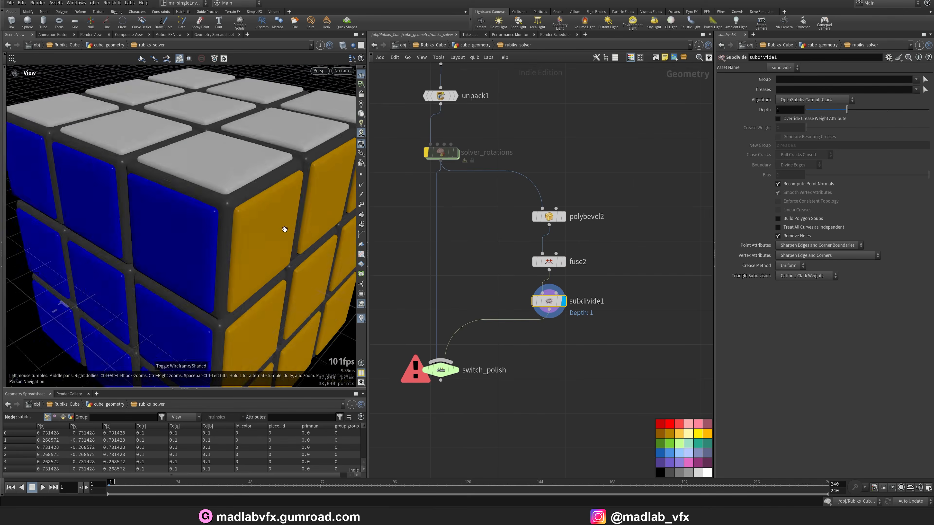
{"action": "right_click_drag", "start_coordinate": [285, 229], "coordinate": [240, 240]}
{"action": "mouse_move", "coordinate": [240, 240]}
{"action": "left_mouse_down"}
{"action": "mouse_move", "coordinate": [200, 240]}
{"action": "mouse_move", "coordinate": [325, 229]}
{"action": "left_mouse_up"}
{"action": "right_click_drag", "start_coordinate": [325, 229], "coordinate": [191, 245]}
{"action": "left_click_drag", "start_coordinate": [191, 245], "coordinate": [230, 259]}
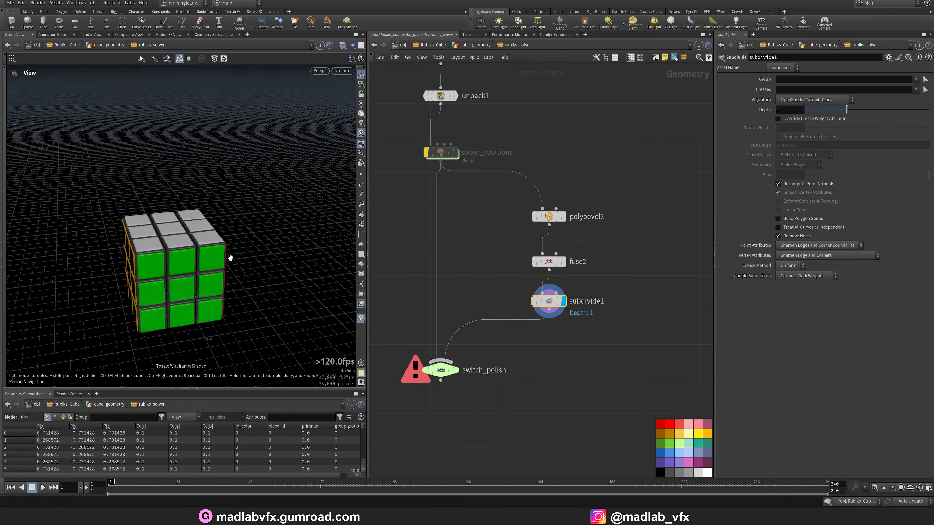
{"action": "right_click_drag", "start_coordinate": [229, 259], "coordinate": [239, 246]}
{"action": "left_click_drag", "start_coordinate": [240, 246], "coordinate": [259, 254]}
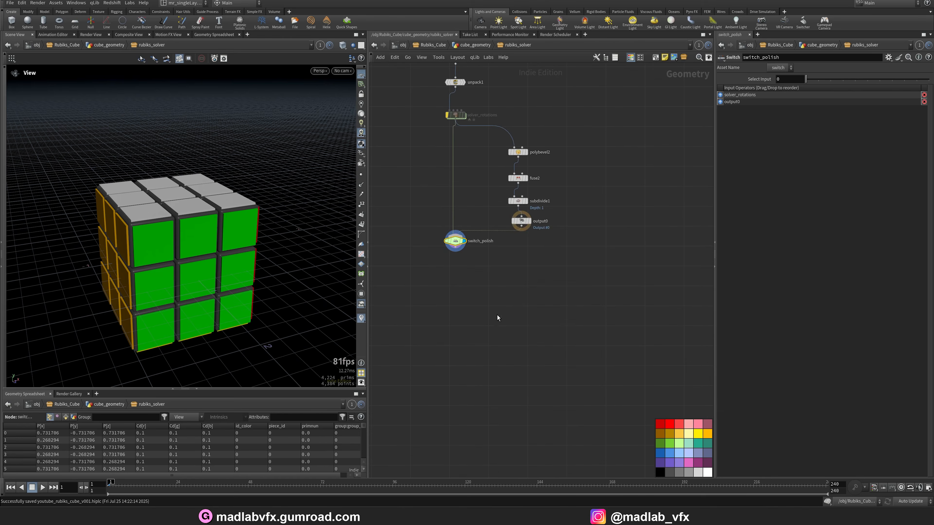
Pull output0 out of the subdivide branch and place it well below switch_polish, fed by that switch
{"action": "left_click_drag", "start_coordinate": [523, 221], "coordinate": [456, 313]}
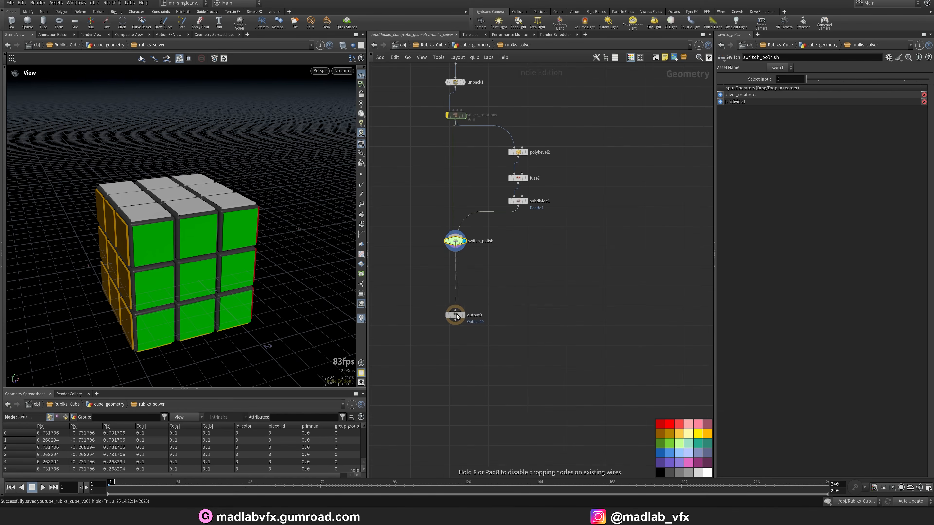
{"action": "scroll", "coordinate": [461, 254], "scroll_direction": "up", "scroll_amount": 3}
{"action": "left_click_drag", "start_coordinate": [452, 243], "coordinate": [457, 427]}
Insert a second Switch node on the wire between switch_polish and output0
{"action": "key", "text": "Tab"}
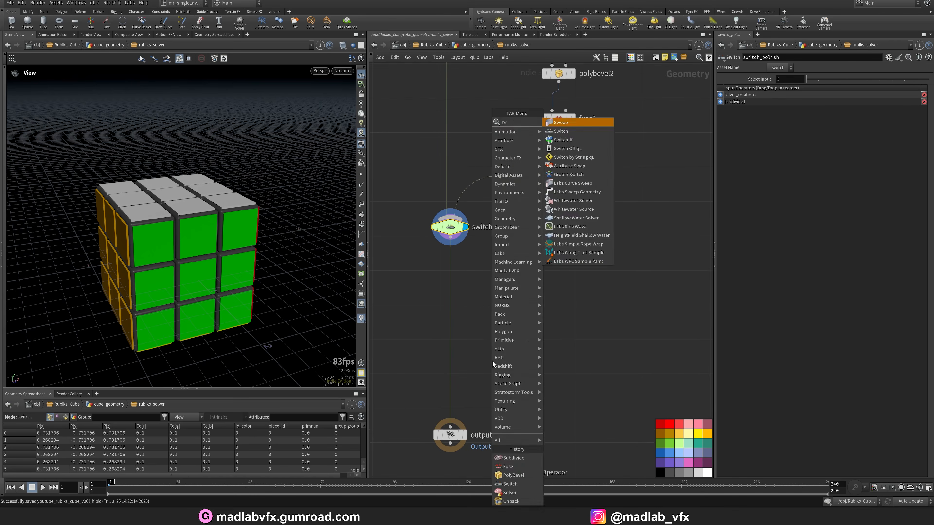
{"action": "key", "text": "Escape"}
{"action": "key", "text": "Tab"}
{"action": "type", "text": "sw"}
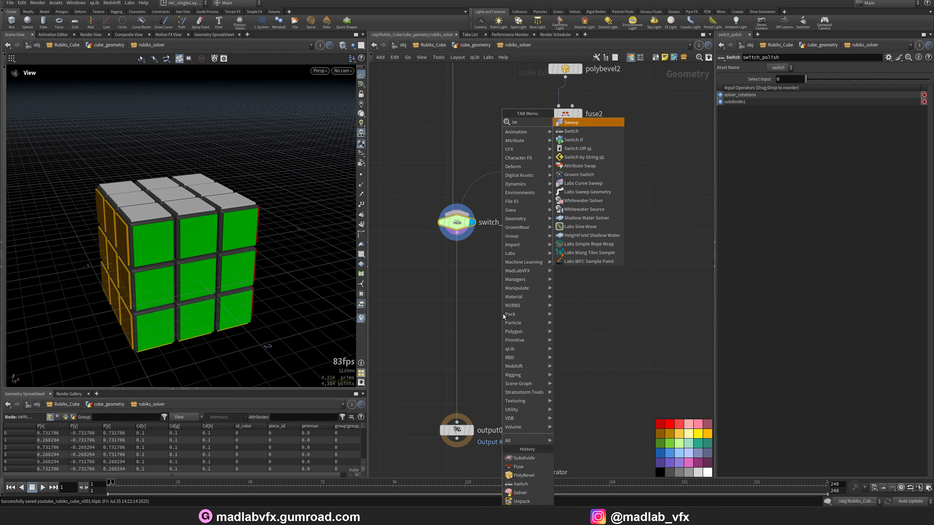
{"action": "left_click", "coordinate": [584, 132]}
{"action": "left_click", "coordinate": [462, 329]}
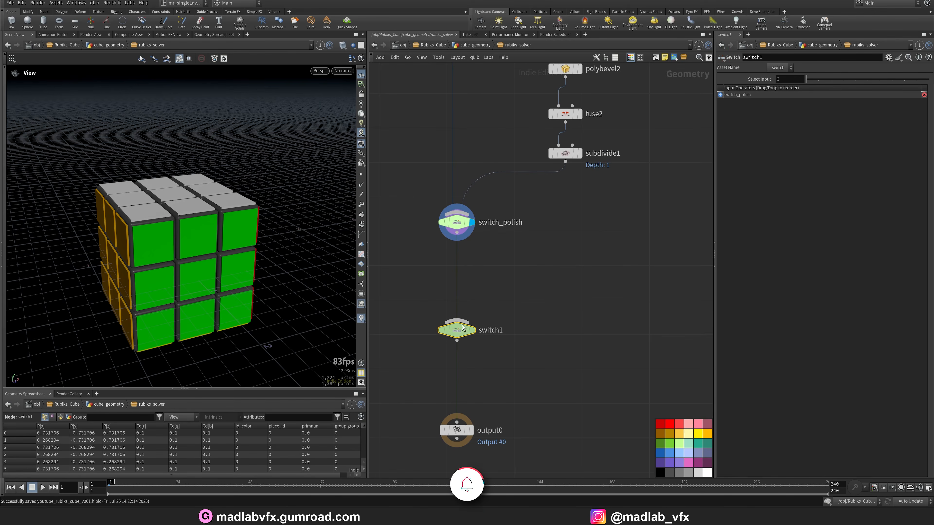
Nudge the second switch into place between switch_polish and output0, and bring up the settings of solver_rotations
{"action": "left_click_drag", "start_coordinate": [463, 334], "coordinate": [459, 341]}
{"action": "left_click_drag", "start_coordinate": [312, 271], "coordinate": [257, 276]}
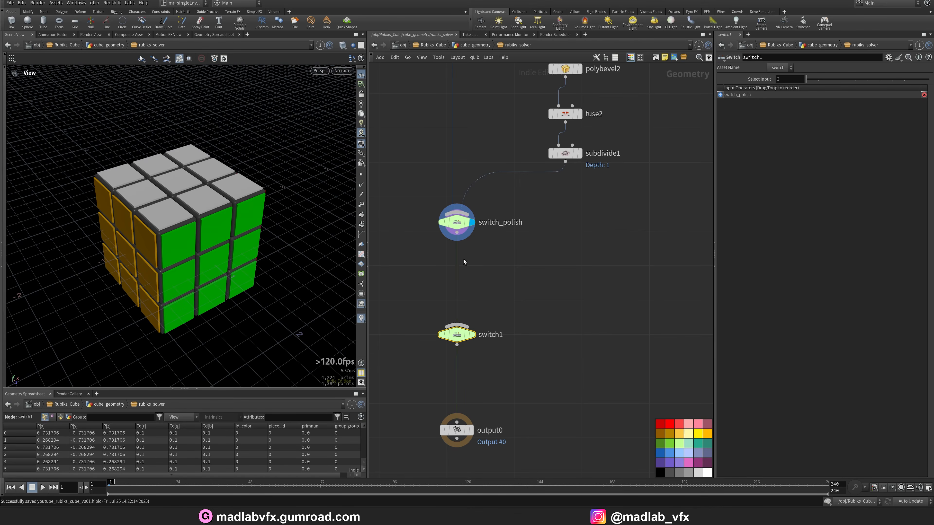
{"action": "scroll", "coordinate": [548, 221], "scroll_direction": "down", "scroll_amount": 2}
{"action": "middle_click_drag", "start_coordinate": [550, 221], "coordinate": [574, 404]}
{"action": "scroll", "coordinate": [541, 230], "scroll_direction": "up", "scroll_amount": 4}
{"action": "left_click", "coordinate": [488, 280]}
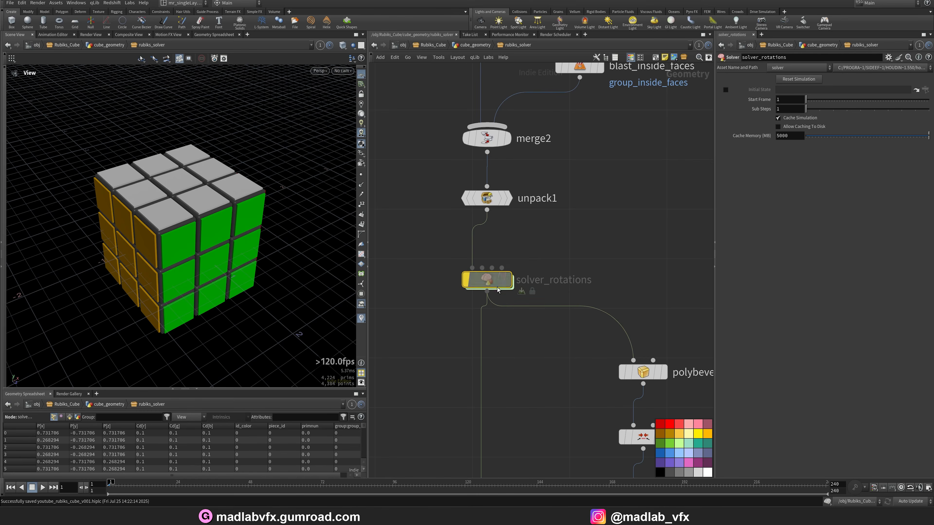
{"action": "left_click_drag", "start_coordinate": [229, 237], "coordinate": [191, 205]}
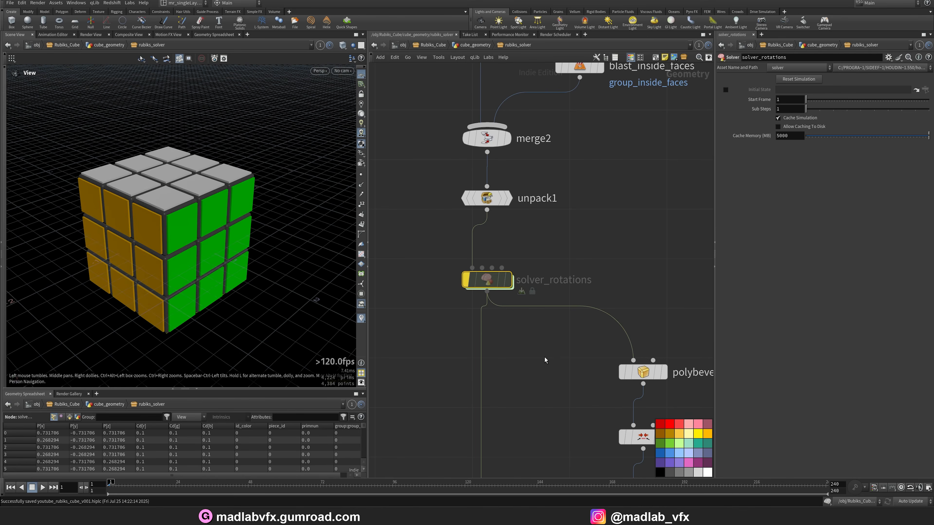
Rename the switch between switch_polish and output0 as switch_reverse_anim
{"action": "scroll", "coordinate": [546, 359], "scroll_direction": "down", "scroll_amount": 2}
{"action": "middle_click_drag", "start_coordinate": [536, 419], "coordinate": [522, 198]}
{"action": "scroll", "coordinate": [496, 272], "scroll_direction": "up", "scroll_amount": 1}
{"action": "left_click_drag", "start_coordinate": [498, 258], "coordinate": [530, 259]}
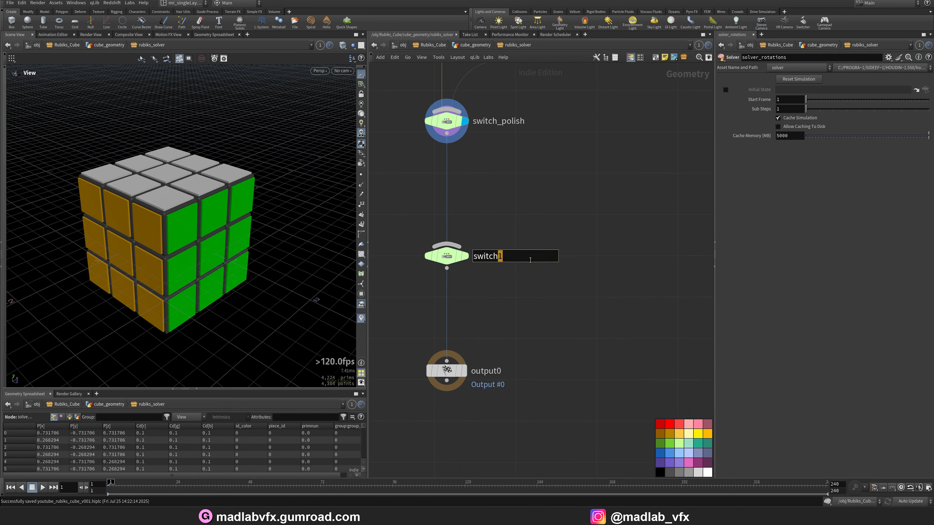
{"action": "middle_click_drag", "start_coordinate": [517, 287], "coordinate": [527, 308]}
{"action": "left_click_drag", "start_coordinate": [504, 278], "coordinate": [548, 284]}
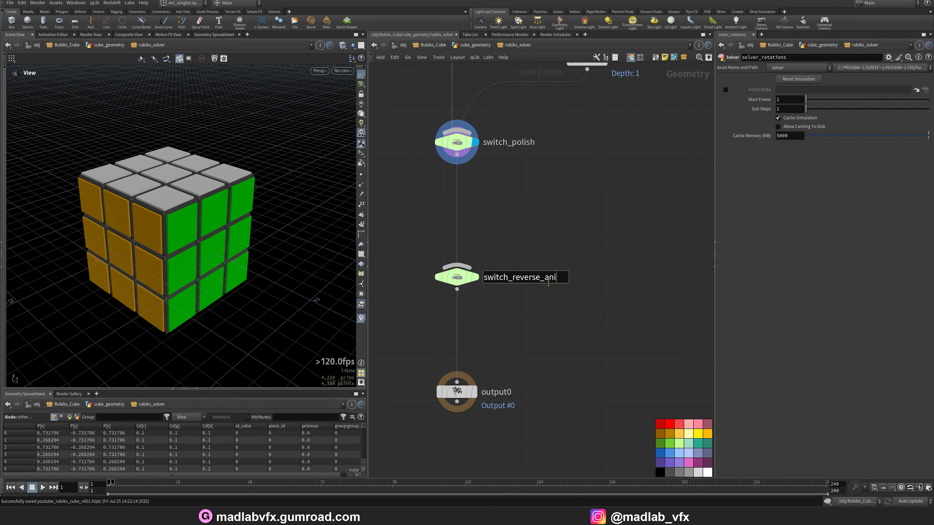
{"action": "type", "text": "h_reverse_anim"}
{"action": "key", "text": "Return"}
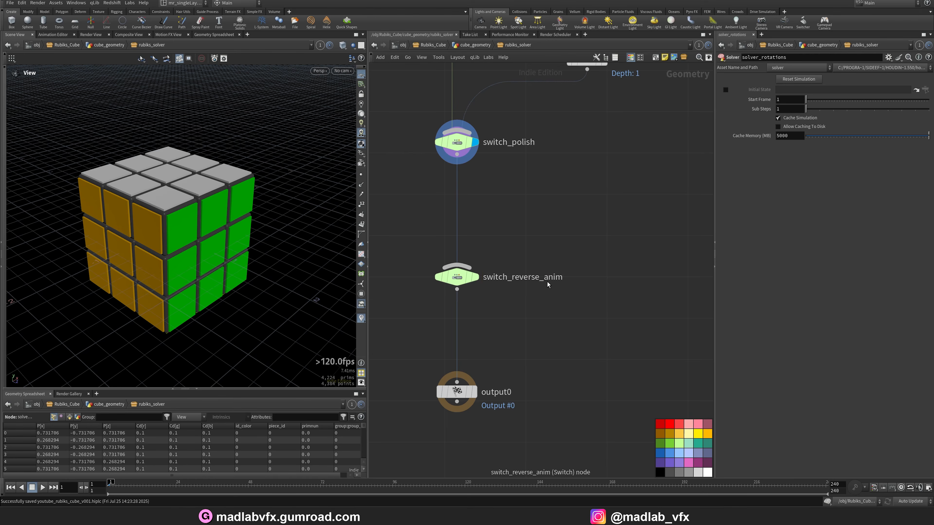
Add a Time Warp node fed by switch_polish, wired into switch_reverse_anim as the second input, and save the scene
{"action": "middle_click_drag", "start_coordinate": [550, 241], "coordinate": [546, 262]}
{"action": "key", "text": "Tab"}
{"action": "type", "text": "time"}
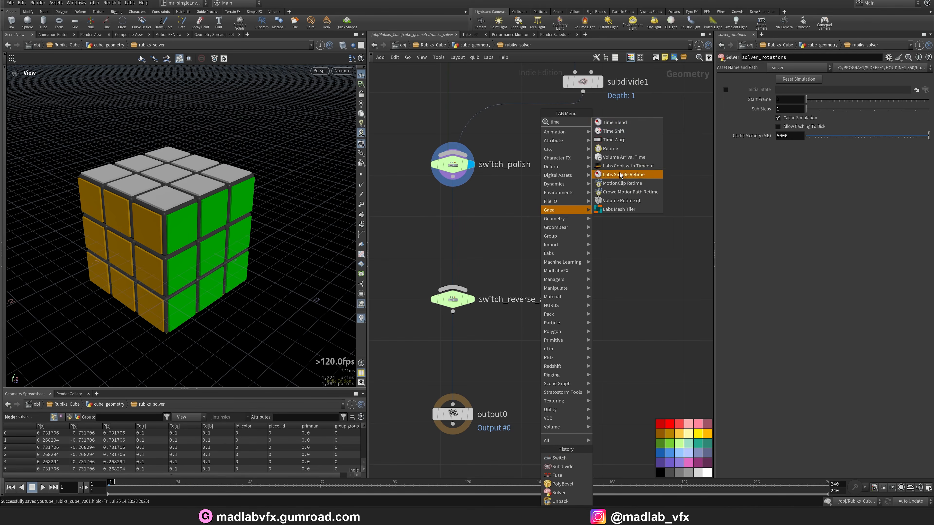
{"action": "left_click", "coordinate": [627, 140]}
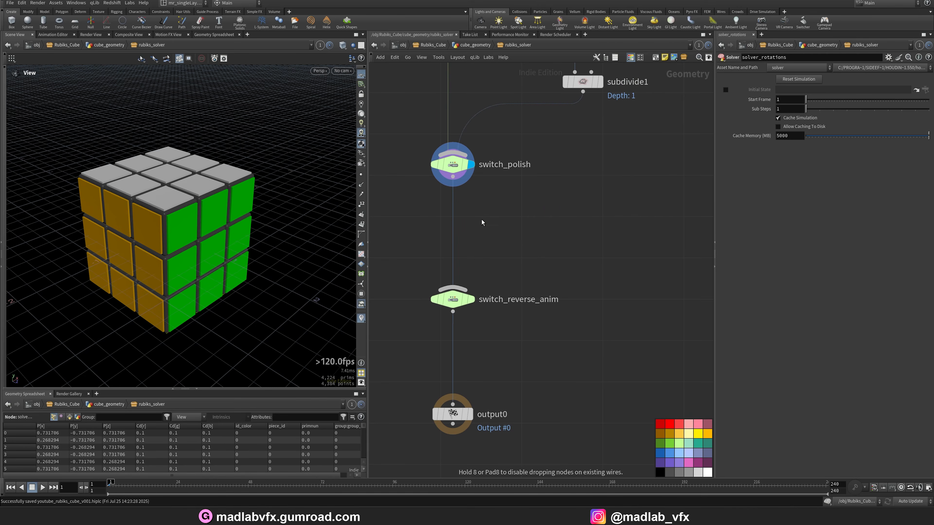
{"action": "left_click", "coordinate": [522, 235]}
{"action": "left_click_drag", "start_coordinate": [522, 244], "coordinate": [453, 288]}
{"action": "middle_click_drag", "start_coordinate": [537, 278], "coordinate": [534, 284]}
{"action": "key", "text": "ctrl+s"}
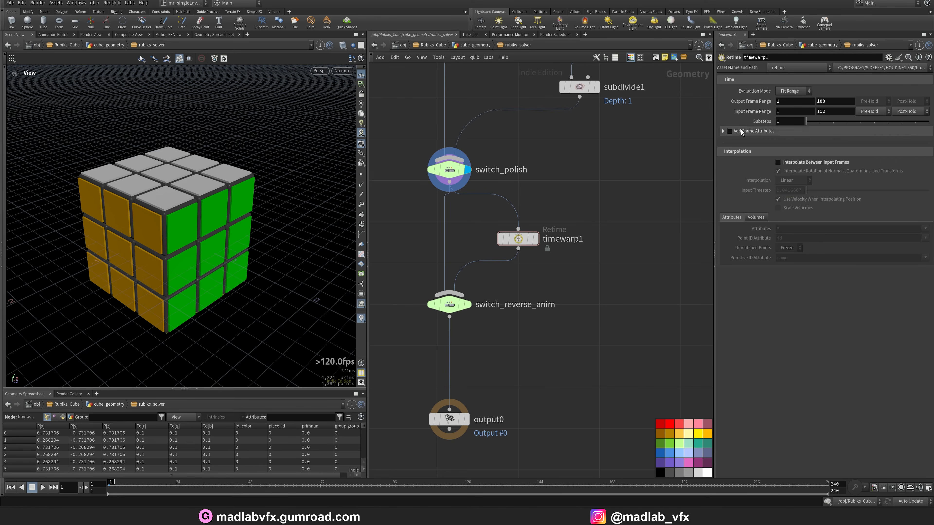
Set the Time Warp node's input frame range to start at $FSTART and end at $FEND
{"action": "left_click", "coordinate": [790, 101]}
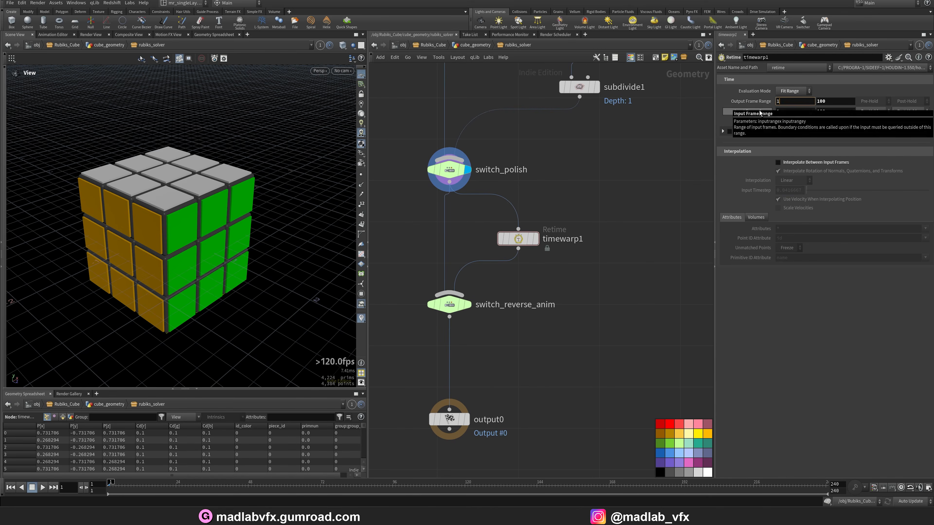
{"action": "left_click_drag", "start_coordinate": [784, 112], "coordinate": [761, 113]}
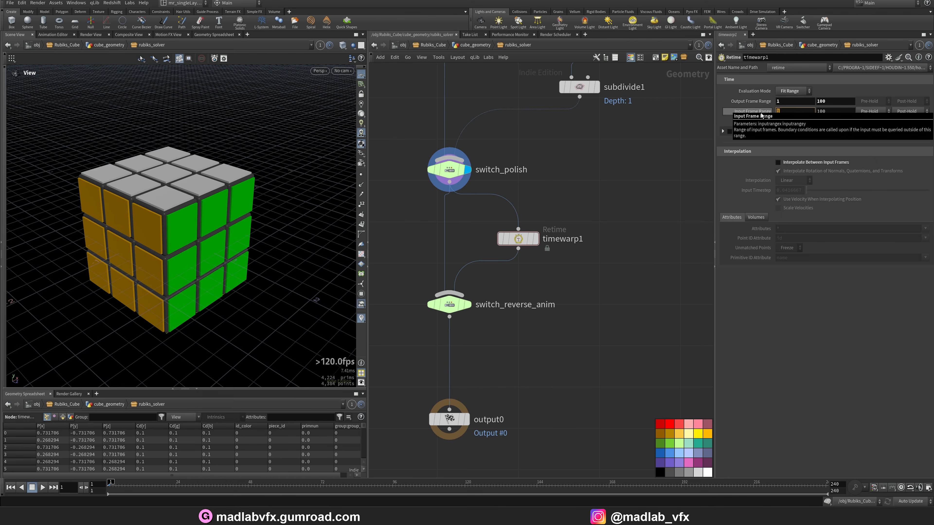
{"action": "type", "text": "$F"}
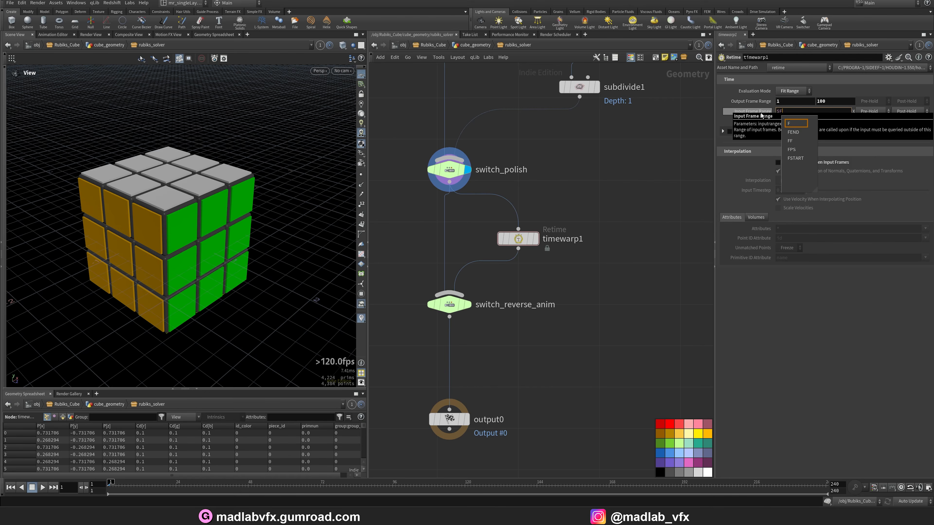
{"action": "type", "text": "START"}
{"action": "key", "text": "Return"}
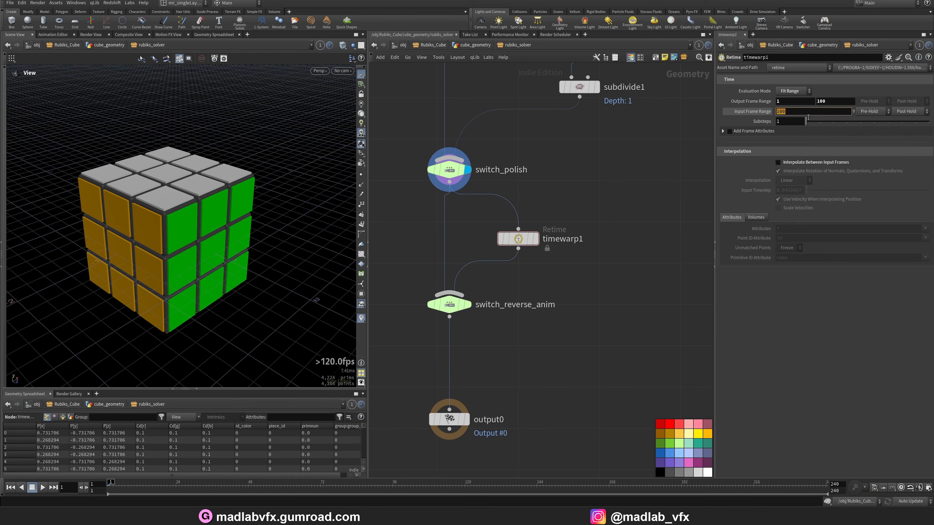
{"action": "left_click", "coordinate": [798, 112]}
{"action": "key", "text": "BackSpace"}
{"action": "key", "text": "BackSpace"}
{"action": "key", "text": "BackSpace"}
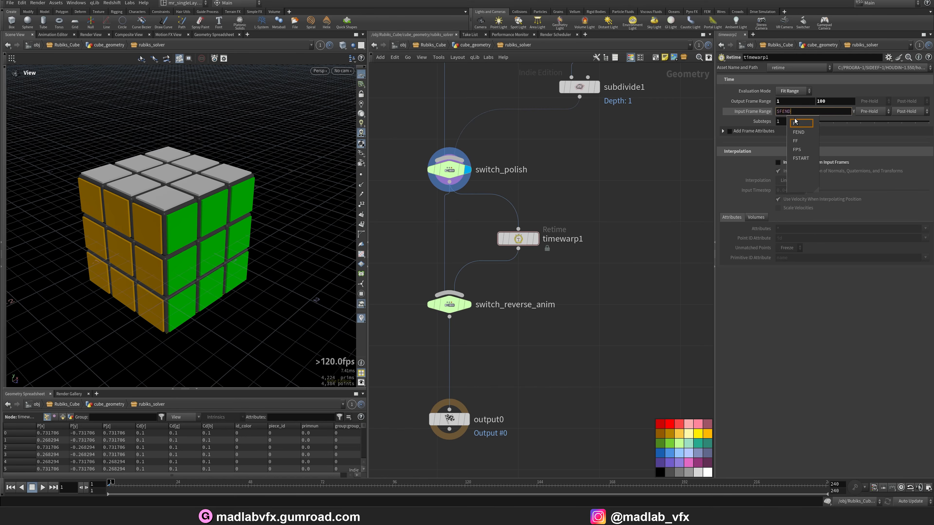
{"action": "left_click", "coordinate": [795, 123]}
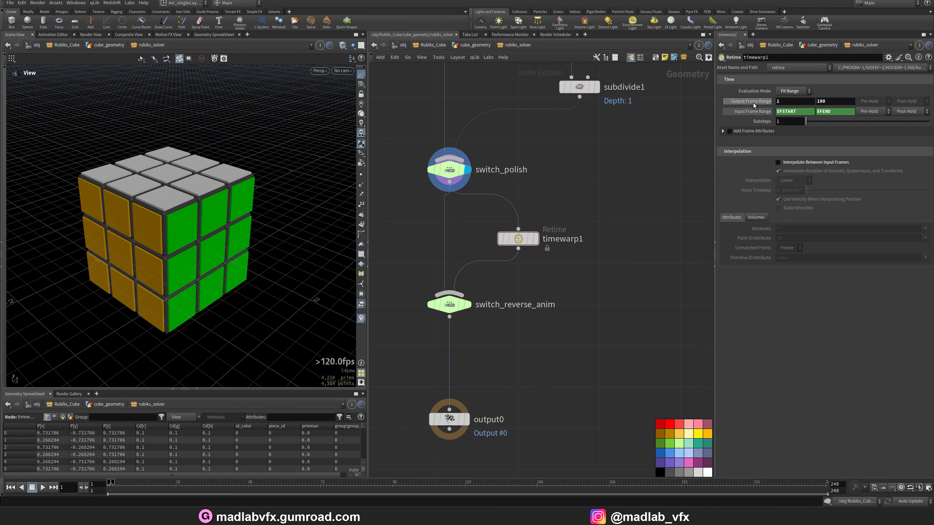
Reverse the Time Warp node's output frame range by copying in $FEND as start and $FSTART as end, and save the scene
{"action": "left_click", "coordinate": [834, 112]}
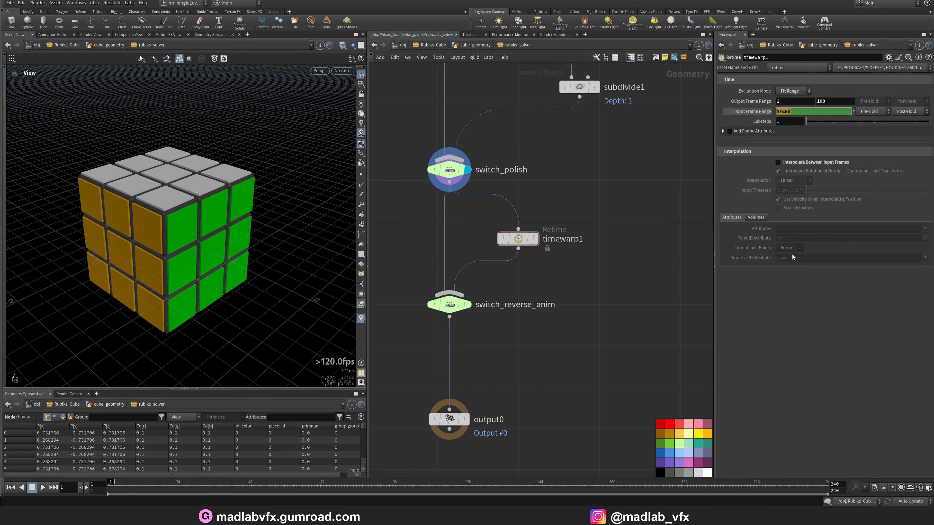
{"action": "key", "text": "ctrl+c"}
{"action": "key", "text": "Return"}
{"action": "left_click_drag", "start_coordinate": [792, 102], "coordinate": [765, 108]}
{"action": "key", "text": "ctrl+v"}
{"action": "key", "text": "Return"}
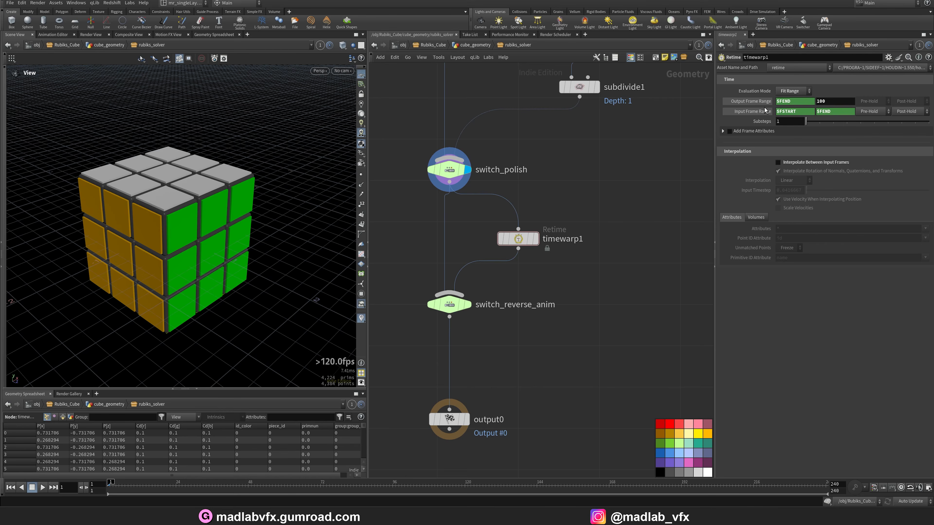
{"action": "left_click", "coordinate": [793, 112]}
{"action": "key", "text": "Return"}
{"action": "left_click", "coordinate": [808, 106]}
{"action": "key", "text": "ctrl+v"}
{"action": "key", "text": "Return"}
{"action": "scroll", "coordinate": [543, 281], "scroll_direction": "down", "scroll_amount": 4}
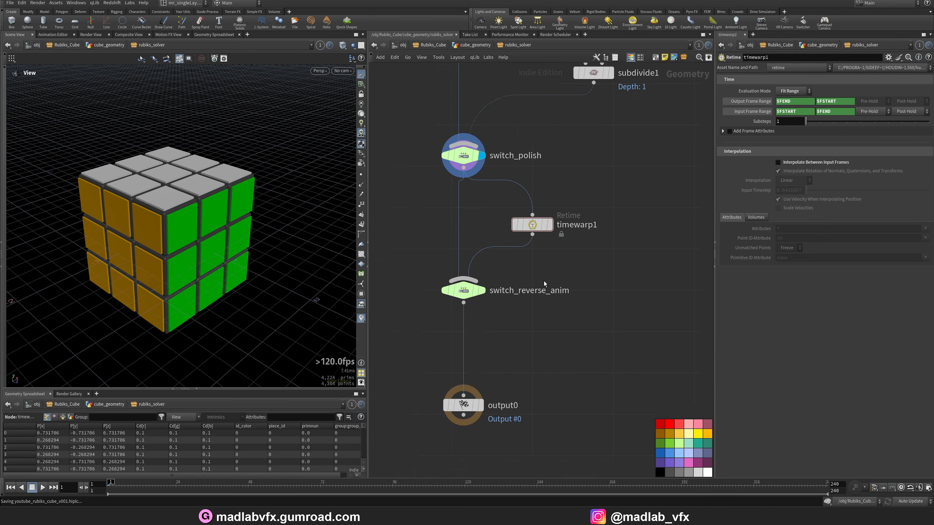
{"action": "key", "text": "ctrl+s"}
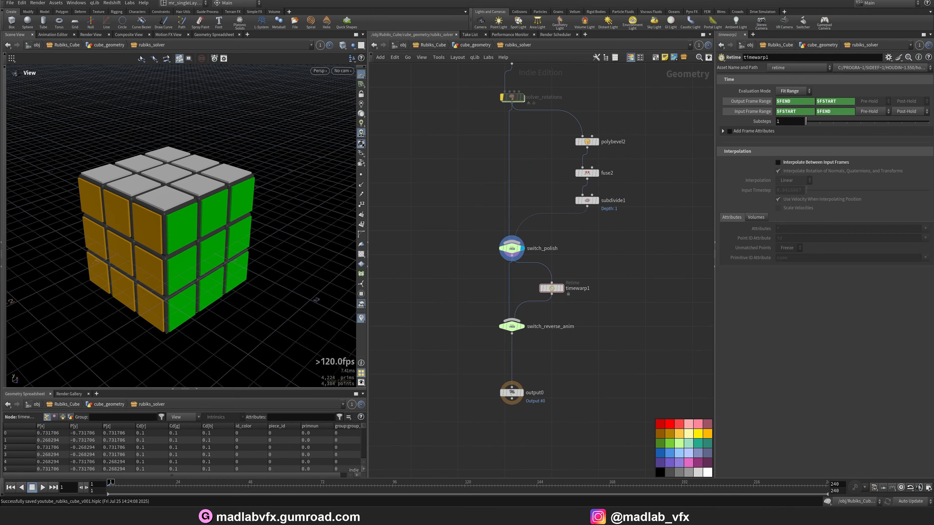
Turn off the bypass on solver_rotations and open the network inside the solver
{"action": "scroll", "coordinate": [490, 198], "scroll_direction": "up", "scroll_amount": 3}
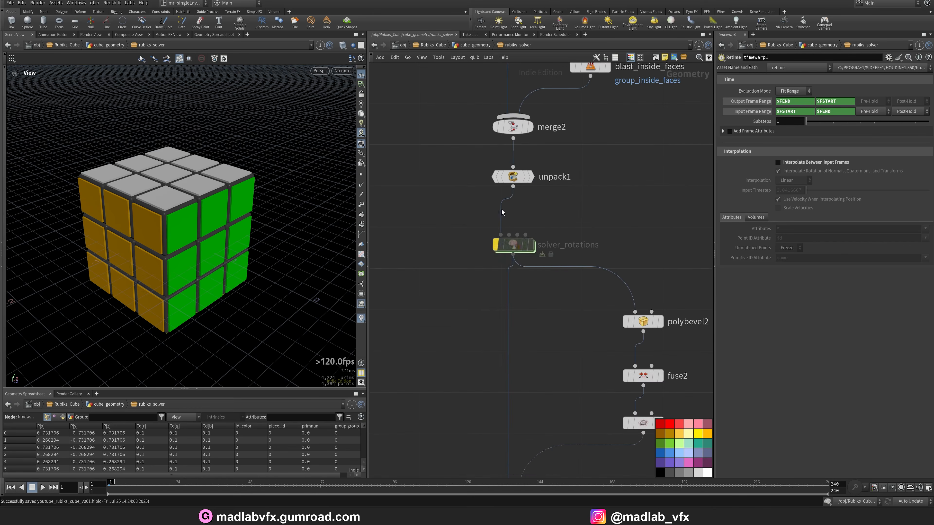
{"action": "left_click", "coordinate": [498, 245]}
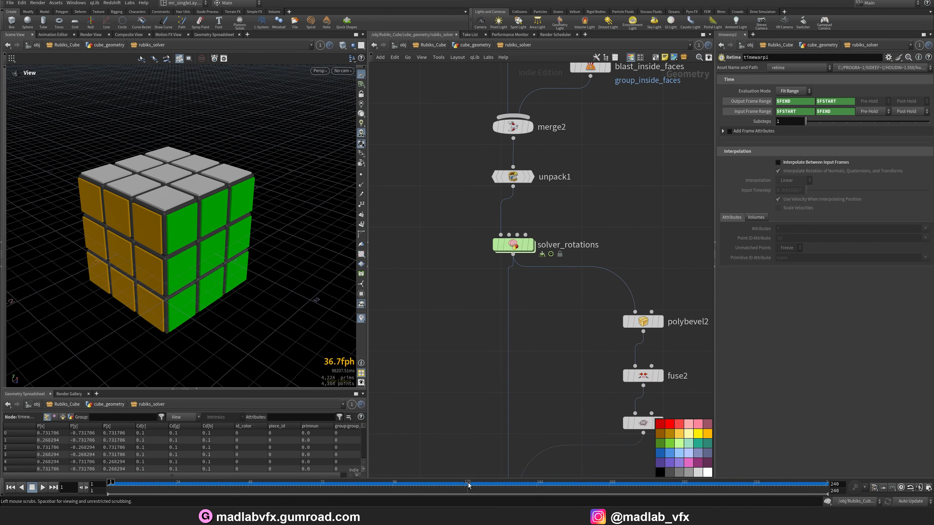
{"action": "double_click", "coordinate": [516, 248]}
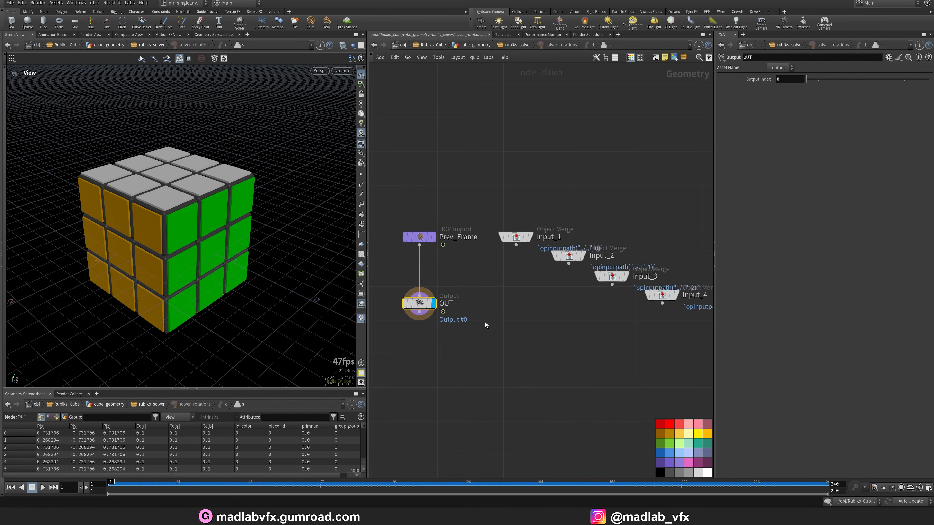
Move OUT well below Prev_Frame and insert an Attribute Wrangle node on the wire between them
{"action": "middle_click_drag", "start_coordinate": [485, 325], "coordinate": [552, 247]}
{"action": "left_click_drag", "start_coordinate": [487, 225], "coordinate": [486, 370]}
{"action": "key", "text": "Tab"}
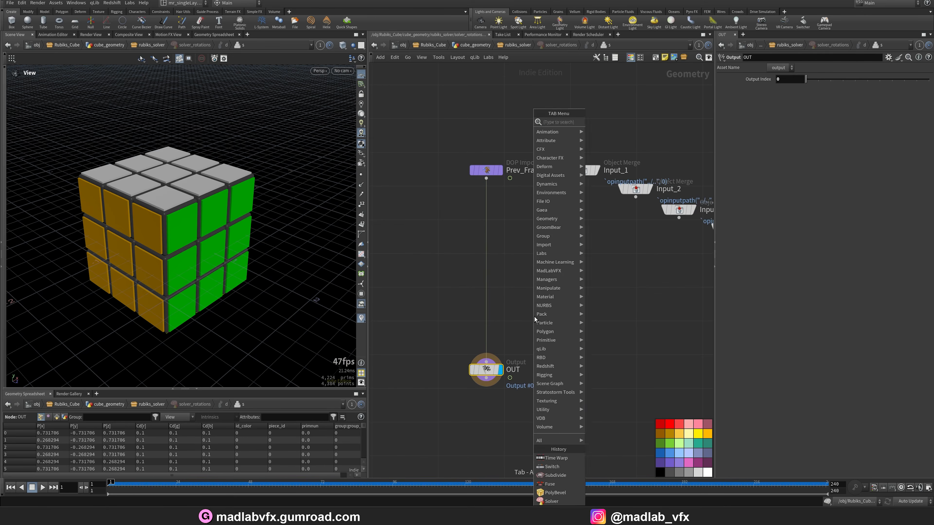
{"action": "type", "text": "wrangle"}
{"action": "left_click", "coordinate": [618, 173]}
{"action": "left_click", "coordinate": [499, 268]}
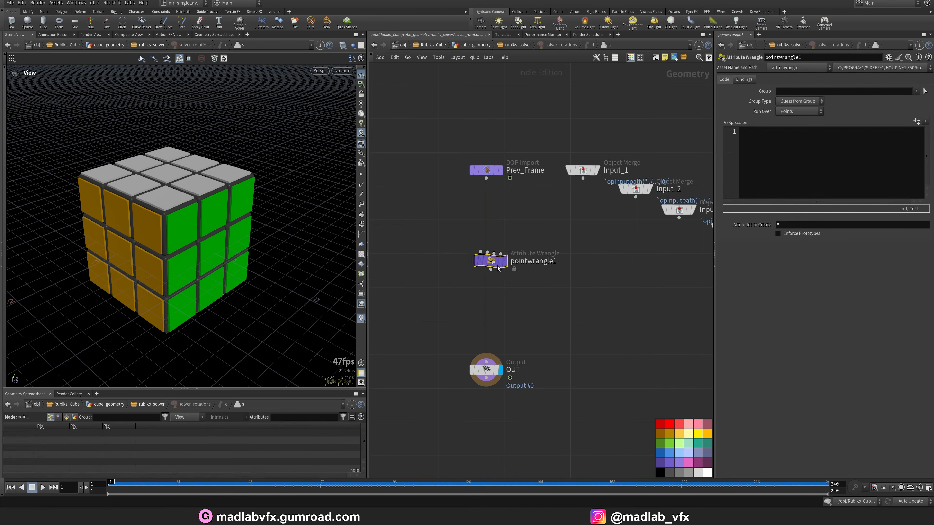
Rename the wrangle node as vex_rotations
{"action": "double_click", "coordinate": [553, 260]}
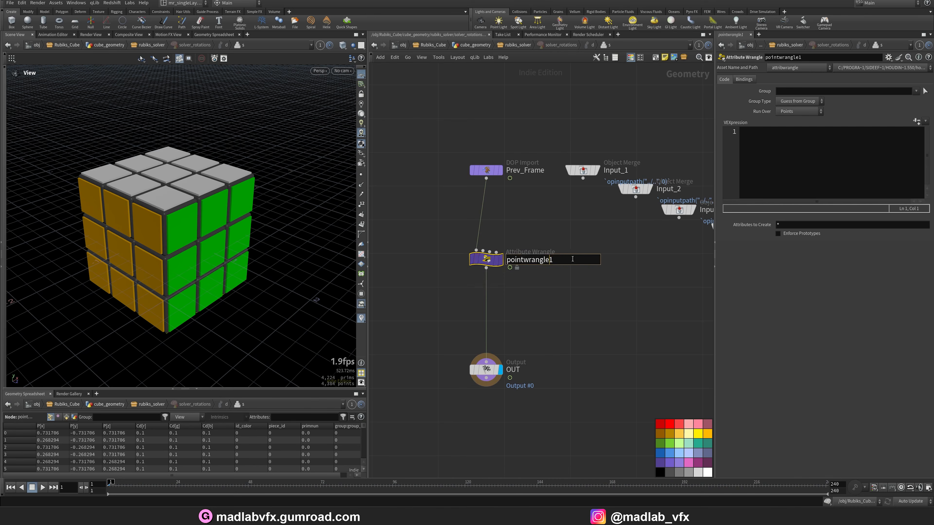
{"action": "double_click", "coordinate": [573, 259]}
{"action": "type", "text": "VEX_"}
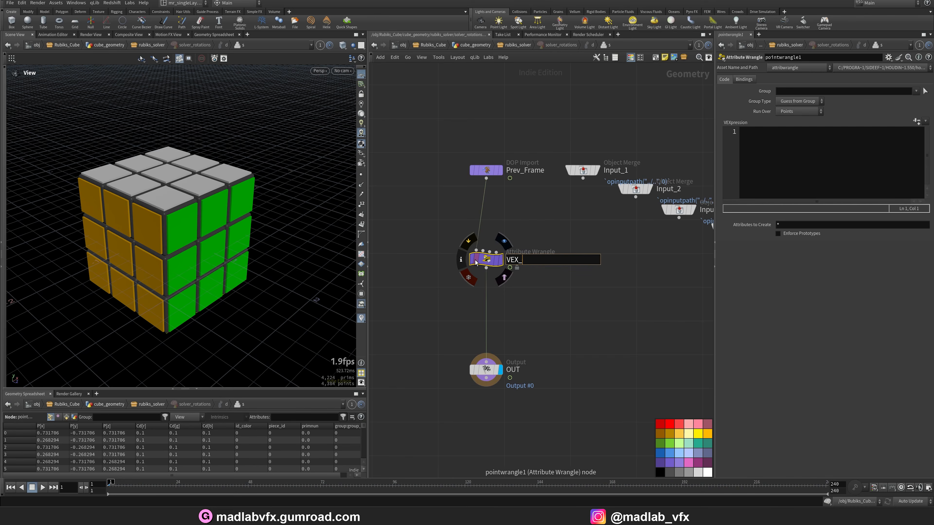
{"action": "type", "text": "ROvex_rotations"}
{"action": "key", "text": "Return"}
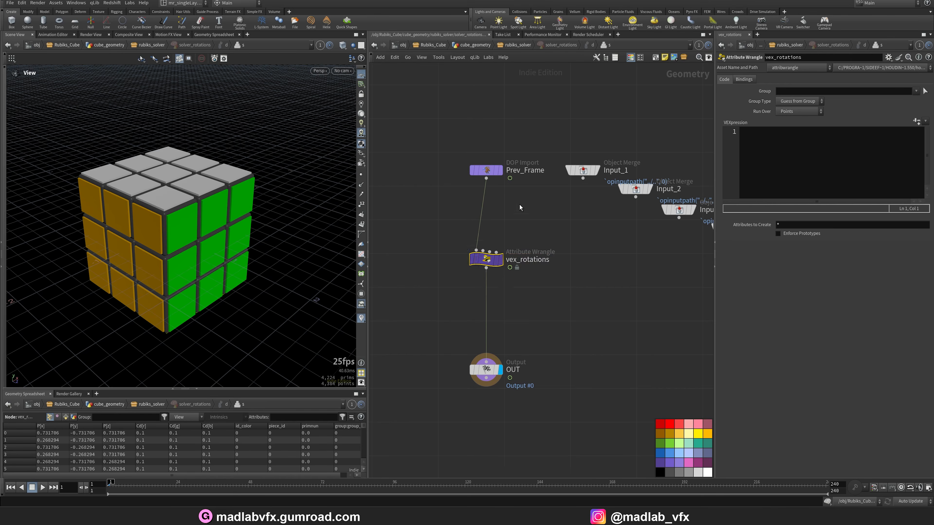
Move the four Input nodes aside and stack Prev_Frame, vex_rotations and OUT closely in one column
{"action": "scroll", "coordinate": [571, 289], "scroll_direction": "down", "scroll_amount": 3}
{"action": "left_click_drag", "start_coordinate": [640, 265], "coordinate": [575, 239]}
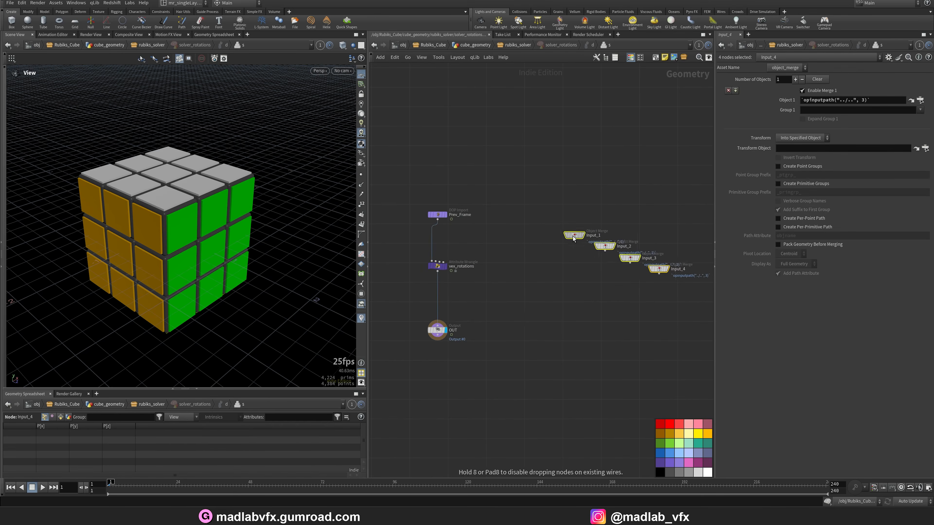
{"action": "middle_click_drag", "start_coordinate": [513, 278], "coordinate": [537, 272]}
{"action": "left_click_drag", "start_coordinate": [506, 329], "coordinate": [410, 179]}
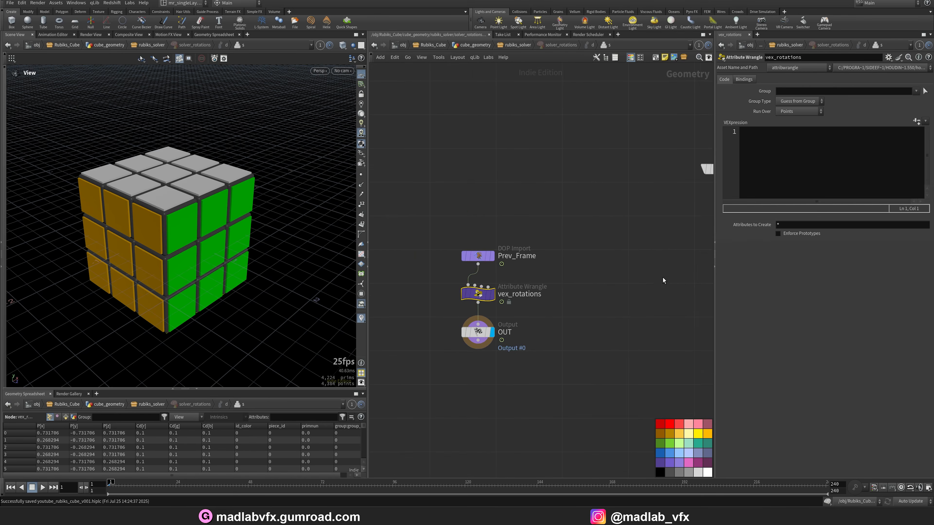
Enlarge the parameter area for code editing by narrowing the network editor and the 3D viewport
{"action": "left_click_drag", "start_coordinate": [718, 239], "coordinate": [637, 239]}
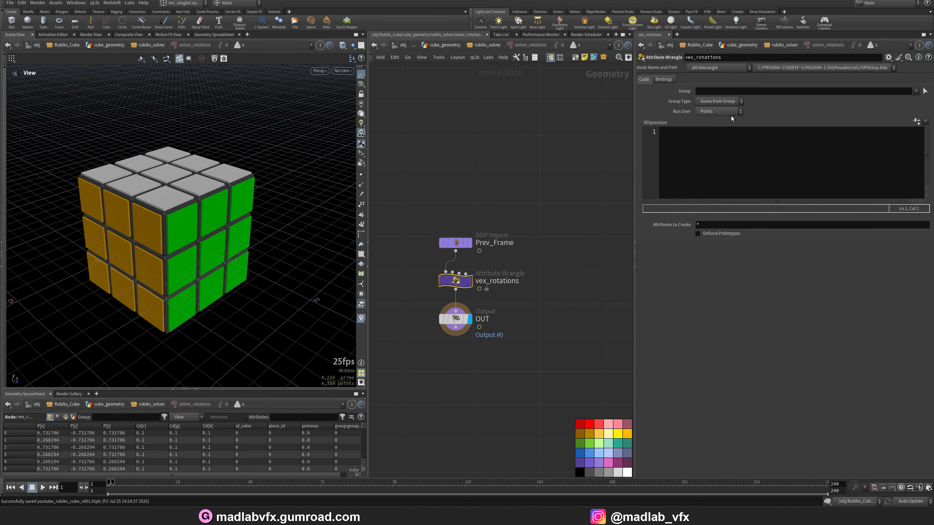
{"action": "left_click_drag", "start_coordinate": [633, 178], "coordinate": [511, 210]}
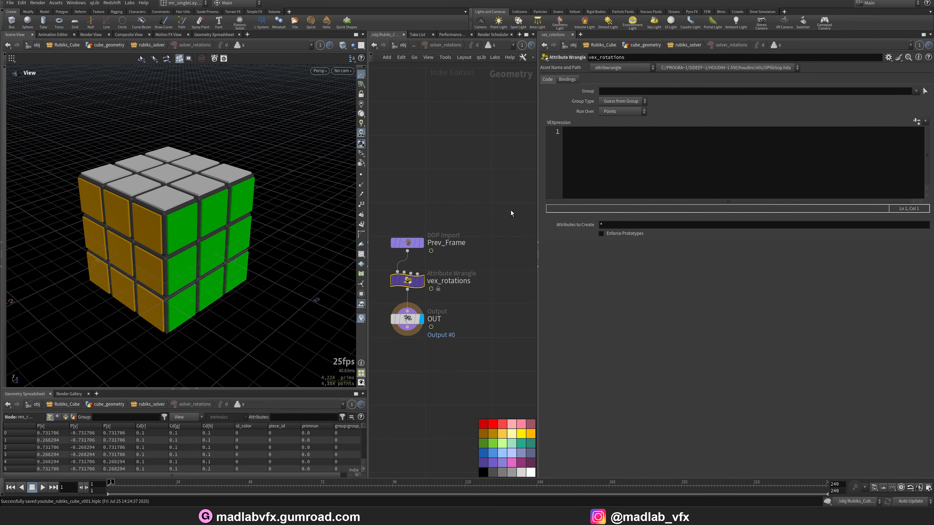
{"action": "left_click_drag", "start_coordinate": [368, 221], "coordinate": [309, 222]}
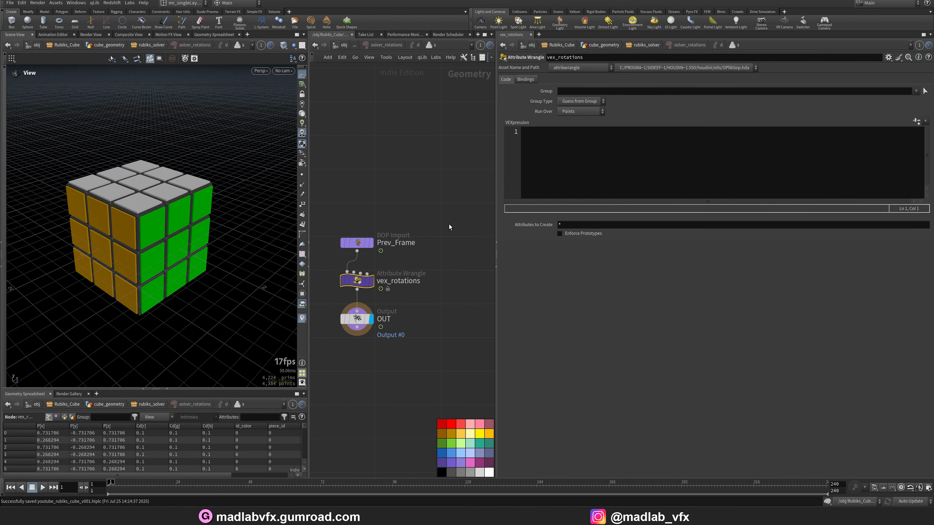
{"action": "mouse_move", "coordinate": [159, 221]}
{"action": "left_mouse_down"}
{"action": "mouse_move", "coordinate": [146, 244]}
{"action": "mouse_move", "coordinate": [160, 190]}
{"action": "mouse_move", "coordinate": [157, 215]}
{"action": "mouse_move", "coordinate": [181, 210]}
{"action": "mouse_move", "coordinate": [169, 211]}
{"action": "left_mouse_up"}
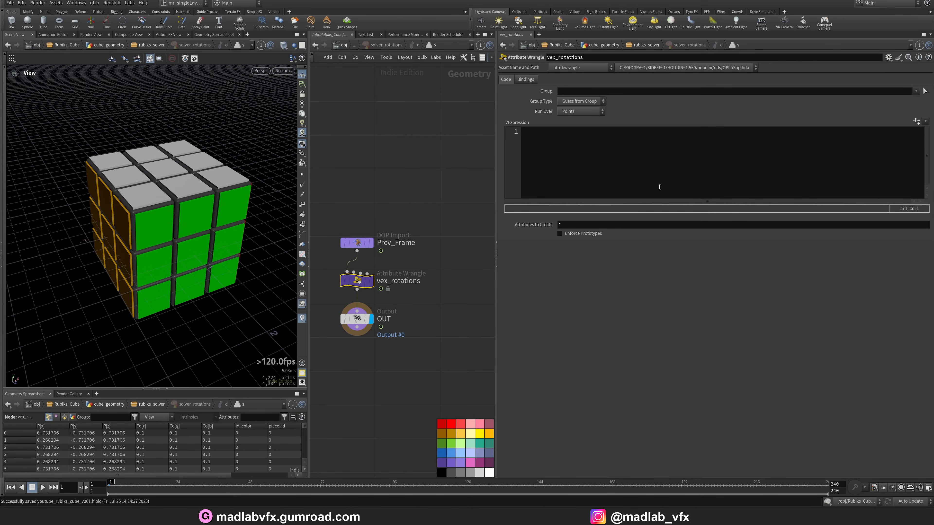
Write the VEX line float angle_increment = radians(chi("angle_increment")); in the vex_rotations wrangle
{"action": "left_click", "coordinate": [563, 163]}
{"action": "type", "text": "float angle_increment = radians(chi(\"angle_increment\"));"}
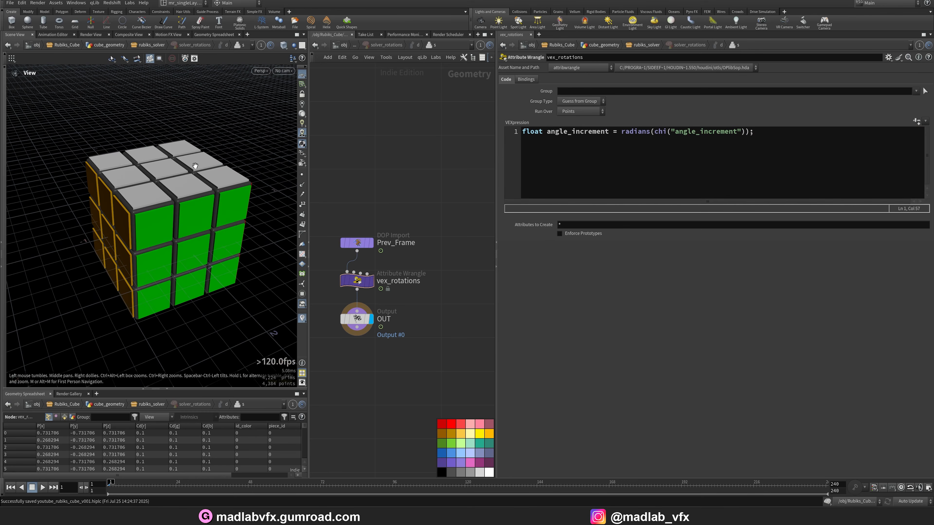
{"action": "mouse_move", "coordinate": [167, 167]}
{"action": "left_mouse_down"}
{"action": "mouse_move", "coordinate": [176, 159]}
{"action": "mouse_move", "coordinate": [148, 168]}
{"action": "left_mouse_up"}
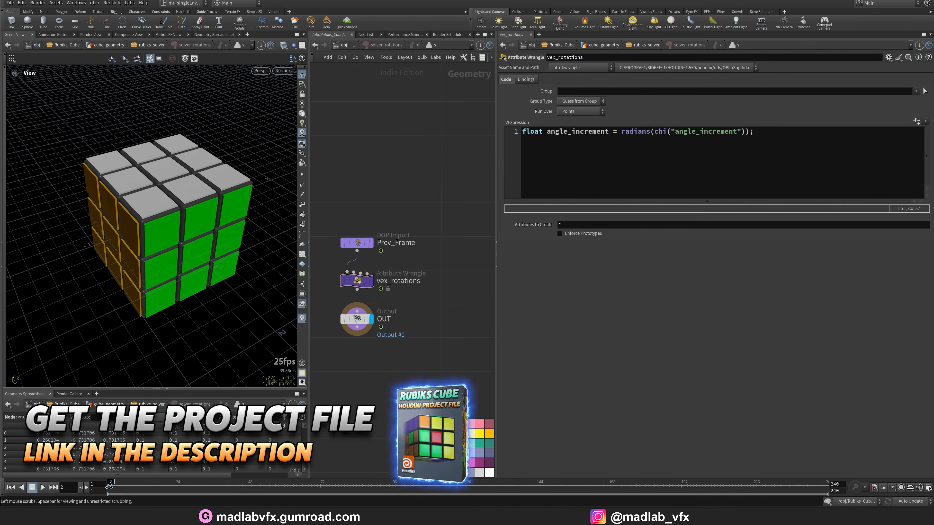
Return the timeline to frame 1, generate the Angle Increment parameter from the VEX code and set it to 10
{"action": "key", "text": "Right"}
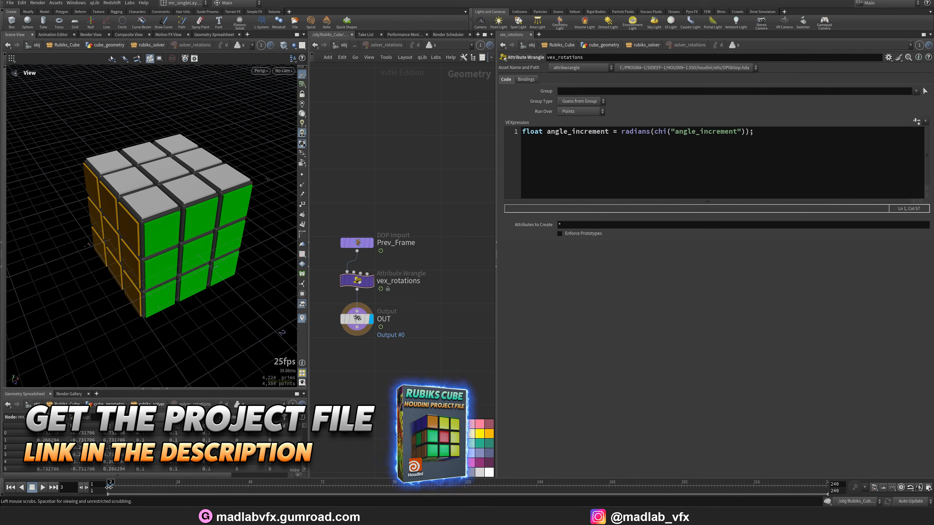
{"action": "key", "text": "Left"}
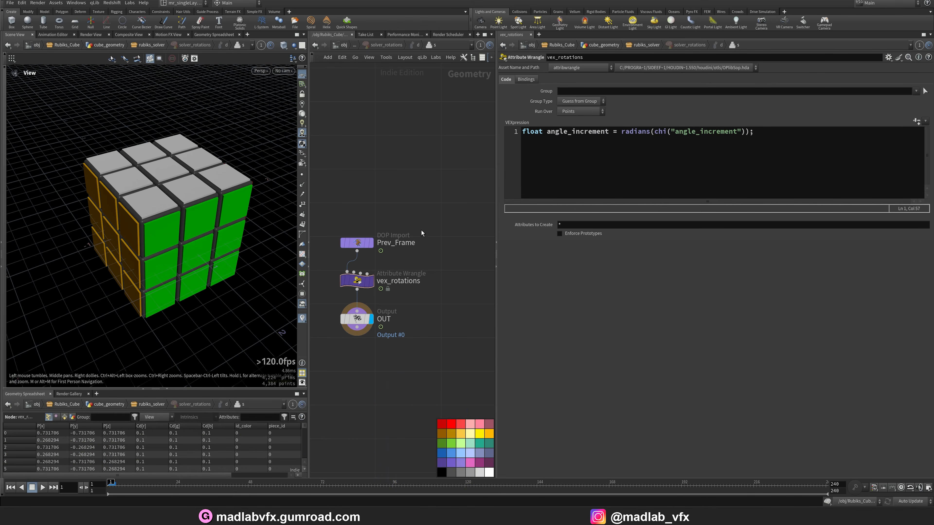
{"action": "left_click", "coordinate": [917, 122]}
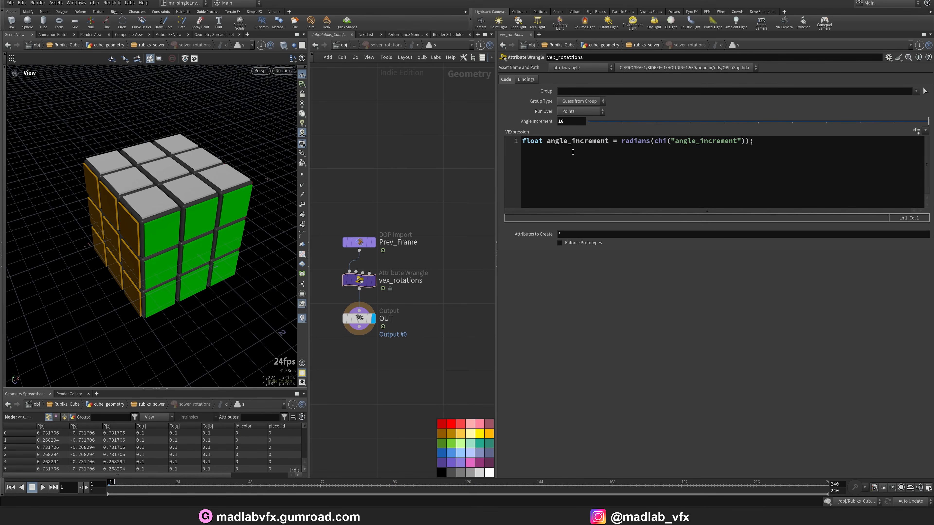
Add an "Invert Angle" VEX block that reads int invert from chi("invert_angle") and multiplies angle_increment by -1 when it is on
{"action": "left_click", "coordinate": [567, 161]}
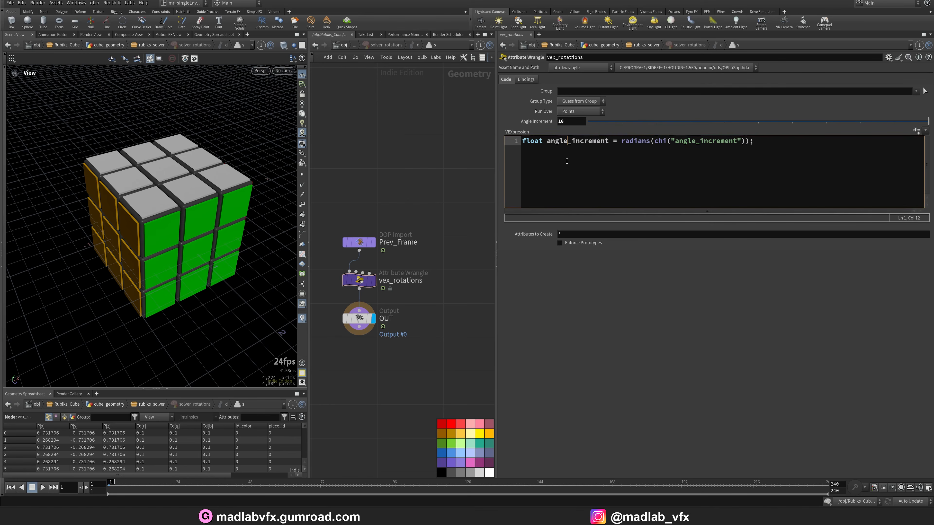
{"action": "key", "text": "End"}
{"action": "key", "text": "Return"}
{"action": "key", "text": "Return"}
{"action": "type", "text": "//  Invert Angle int invert = chi(\"invert_angle\"); if(invert){     angle_increment *=-1; }"}
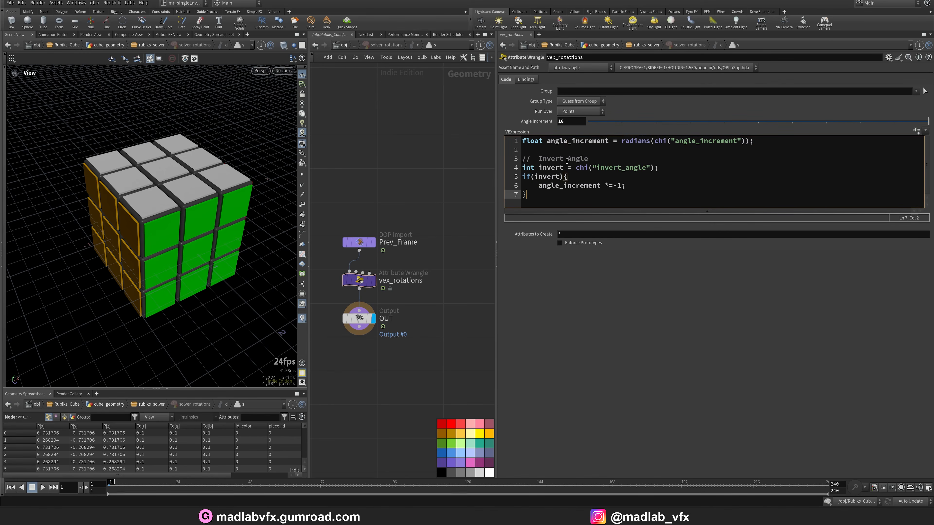
{"action": "left_click", "coordinate": [599, 159]}
{"action": "left_click", "coordinate": [603, 186]}
{"action": "left_click", "coordinate": [621, 186]}
Generate the Invert Angle parameter from the VEX code and change its type to Toggle in the parameter interface
{"action": "left_click", "coordinate": [917, 130]}
{"action": "left_click", "coordinate": [888, 58]}
{"action": "left_click", "coordinate": [876, 67]}
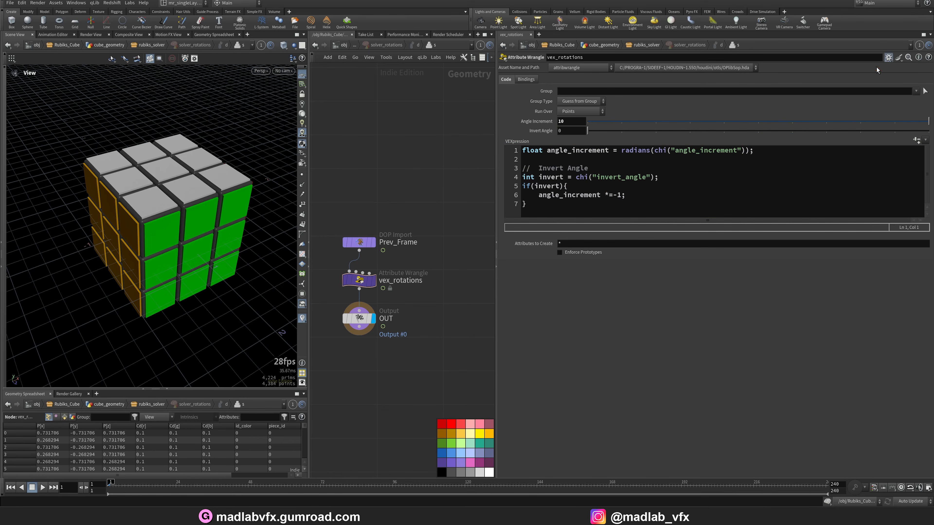
{"action": "left_click", "coordinate": [476, 210]}
{"action": "left_click", "coordinate": [632, 182]}
{"action": "left_click", "coordinate": [624, 478]}
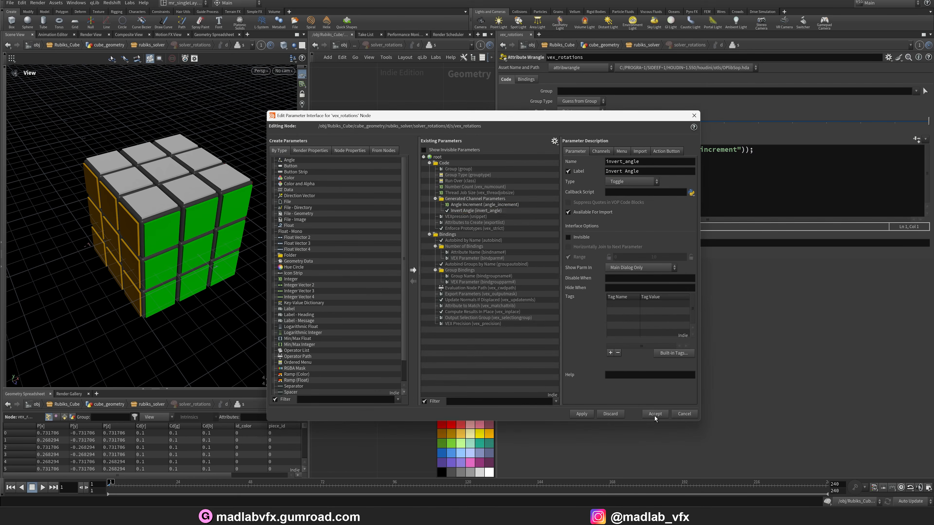
Move Invert Angle above Angle Increment in the parameter interface, accept the changes and save the scene
{"action": "left_click_drag", "start_coordinate": [476, 210], "coordinate": [463, 203]}
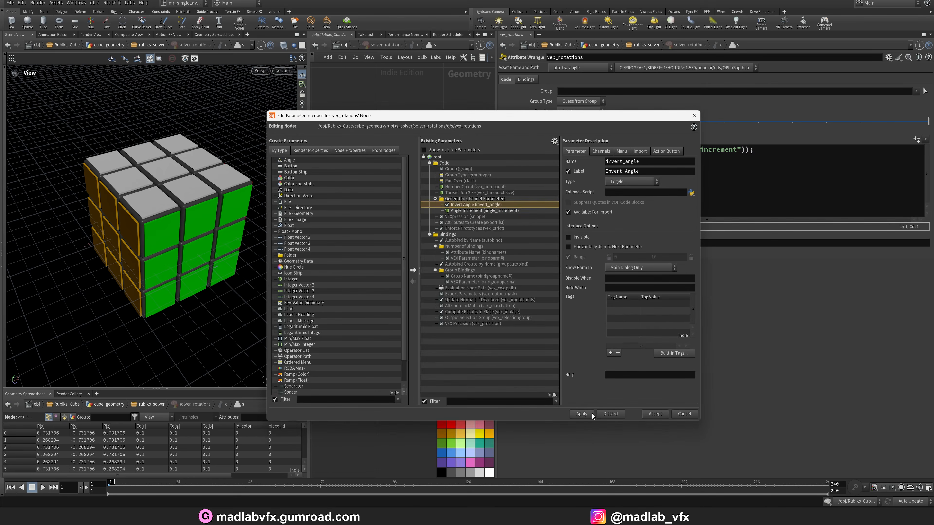
{"action": "left_click", "coordinate": [581, 414]}
{"action": "left_click", "coordinate": [655, 414]}
{"action": "middle_click_drag", "start_coordinate": [433, 212], "coordinate": [443, 179]}
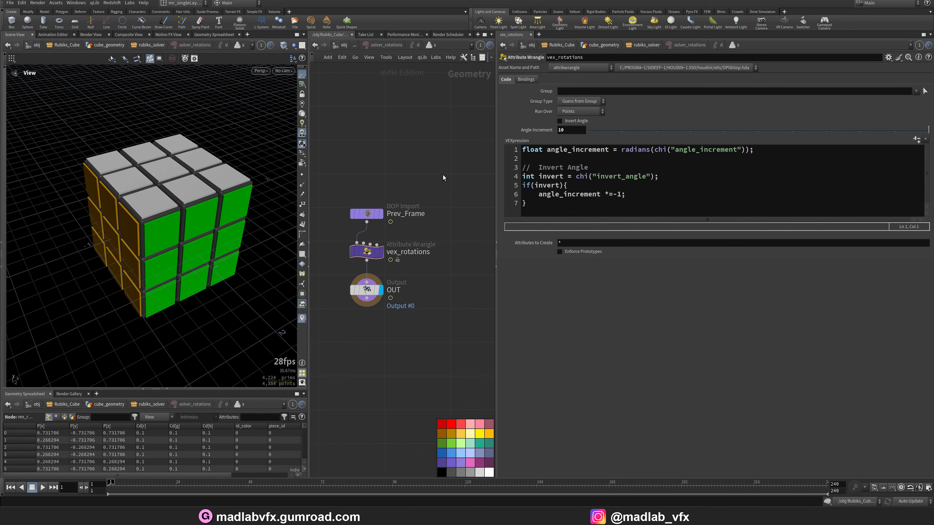
{"action": "key", "text": "ctrl+s"}
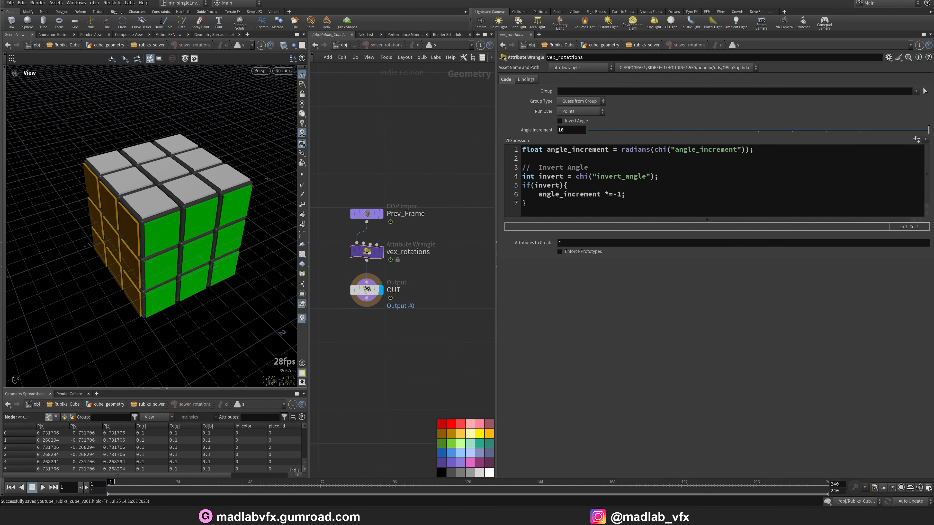
Declare integers enable_top, enable_bottom, enable_front, enable_back, enable_left and enable_right in the wrangle, each read with chi() from the channel of the same name
{"action": "left_click", "coordinate": [607, 208]}
{"action": "type", "text": "int enable_top = chi(\"enable_top\"); int enable_bottom = chi(\"enable_bottom\"); int enable_front = chi(\"enable_front\"); int enable_back = chi(\"enable_back\"); int enable_left = chi(\"enable_left\"); int enable_right = chi(\"enable_right\");"}
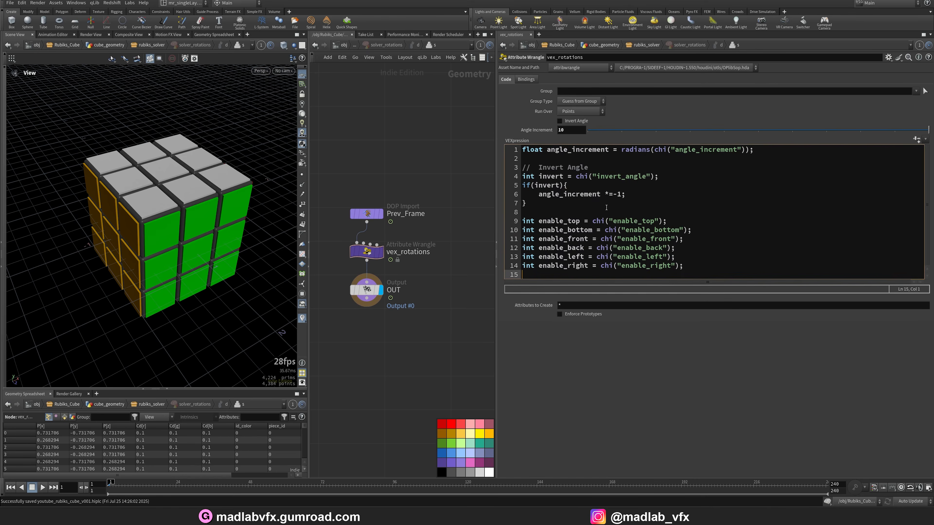
{"action": "left_click", "coordinate": [564, 230]}
{"action": "key", "text": "Left"}
{"action": "key", "text": "Left"}
{"action": "key", "text": "Left"}
{"action": "key", "text": "Left"}
{"action": "key", "text": "Left"}
{"action": "key", "text": "Left"}
{"action": "key", "text": "Left"}
{"action": "left_click", "coordinate": [584, 221]}
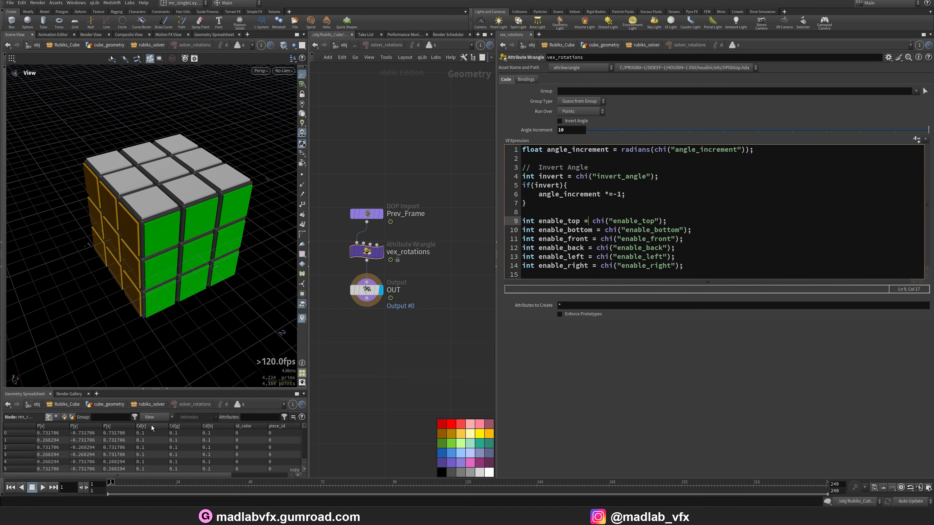
Comment out the enable_bottom, enable_front, enable_back, enable_left and enable_right lines with //, keeping only enable_top active
{"action": "middle_click_drag", "start_coordinate": [376, 406], "coordinate": [379, 401]}
{"action": "left_click", "coordinate": [539, 230]}
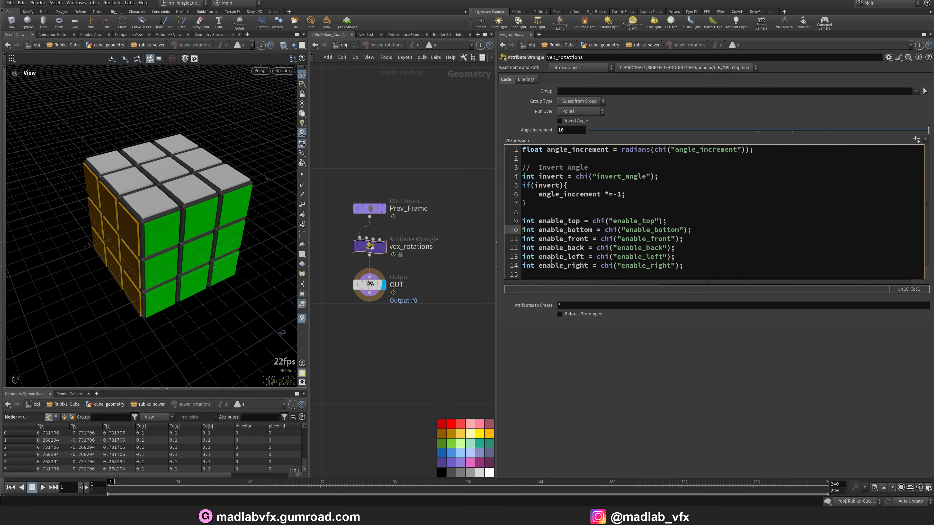
{"action": "key", "text": "shift+Down"}
{"action": "key", "text": "shift+Down"}
{"action": "key", "text": "shift+Down"}
{"action": "key", "text": "shift+Down"}
{"action": "key", "text": "shift+Down"}
{"action": "key", "text": "Up"}
{"action": "key", "text": "Up"}
{"action": "key", "text": "Up"}
{"action": "key", "text": "Up"}
{"action": "key", "text": "Up"}
{"action": "type", "text": "//"}
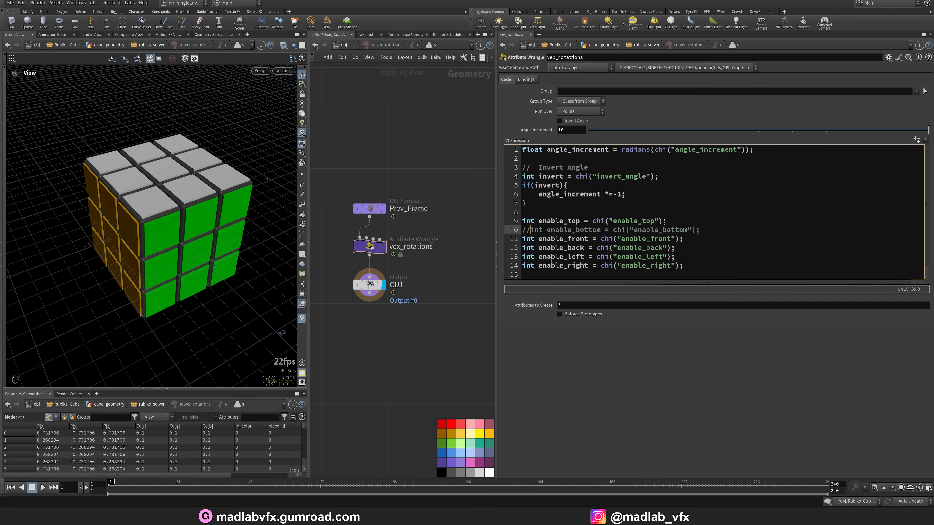
{"action": "key", "text": "Down"}
{"action": "key", "text": "Home"}
{"action": "type", "text": "//"}
{"action": "key", "text": "Down"}
{"action": "key", "text": "Home"}
{"action": "type", "text": "//"}
{"action": "key", "text": "Down"}
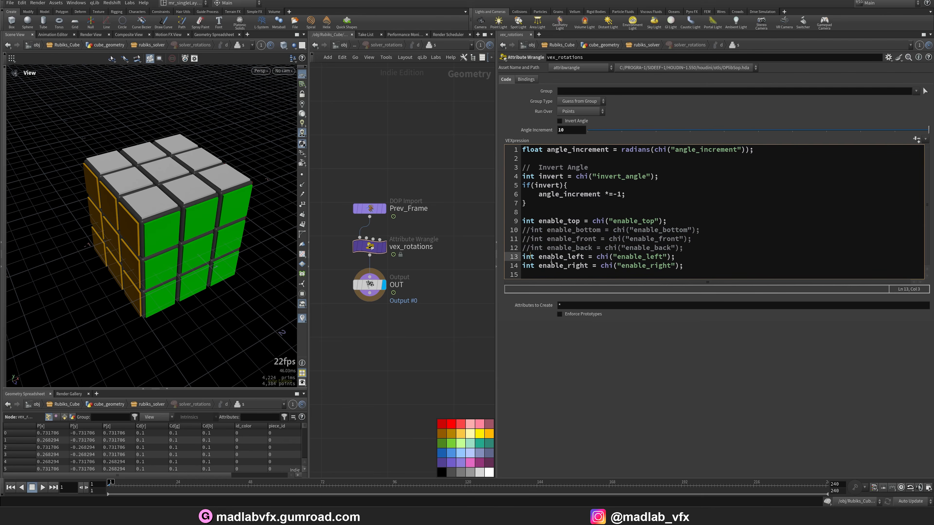
{"action": "key", "text": "Home"}
{"action": "type", "text": "//"}
{"action": "key", "text": "Down"}
{"action": "key", "text": "Home"}
{"action": "type", "text": "//"}
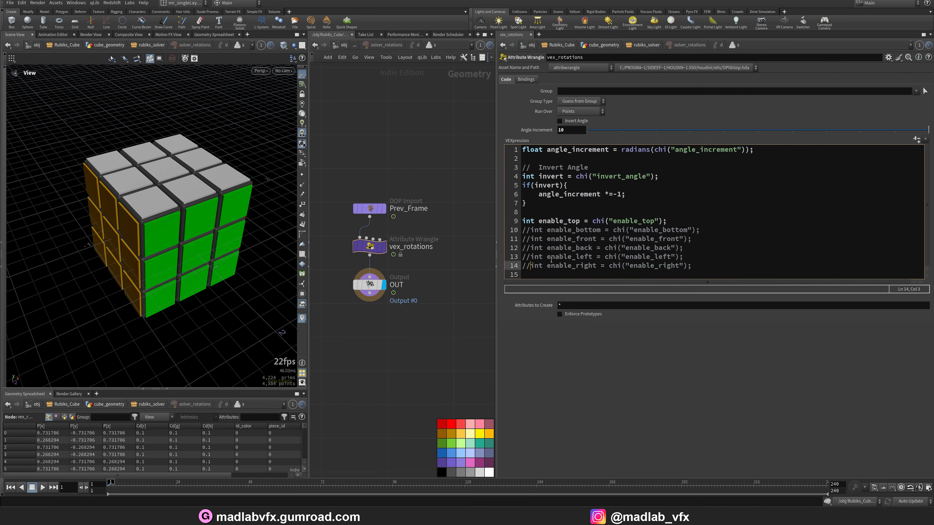
Add the VEX line float offset = chf("offset"); below the commented enable lines
{"action": "left_click_drag", "start_coordinate": [127, 202], "coordinate": [171, 197]}
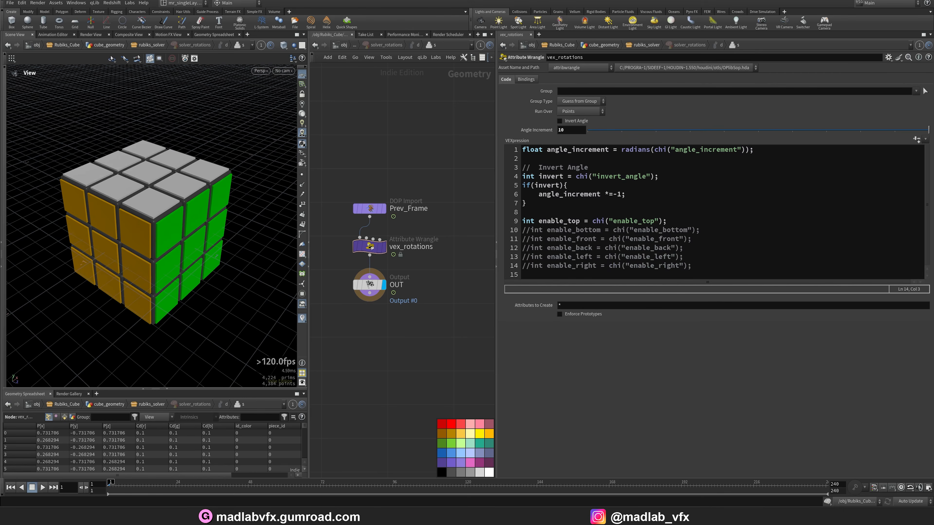
{"action": "left_click", "coordinate": [670, 280]}
{"action": "key", "text": "Return"}
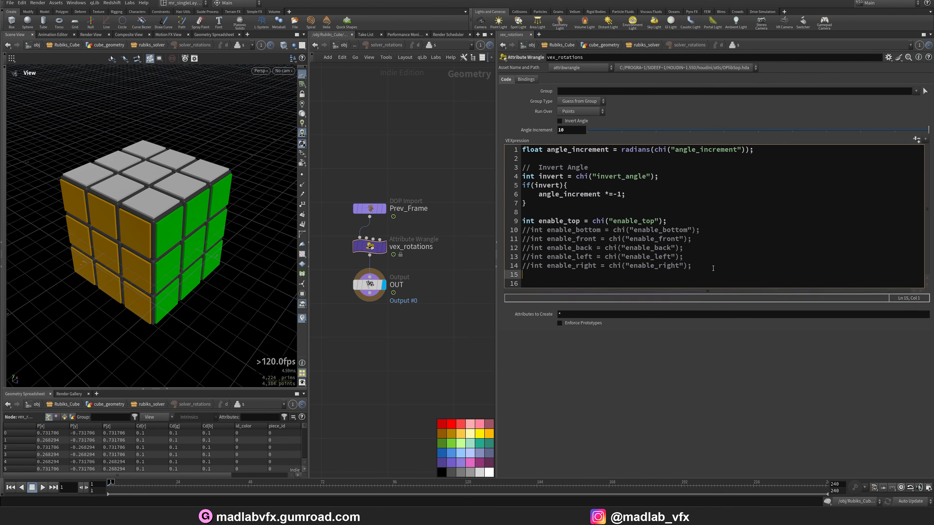
{"action": "type", "text": "float offset = chf(\"offset\");"}
{"action": "key", "text": "Return"}
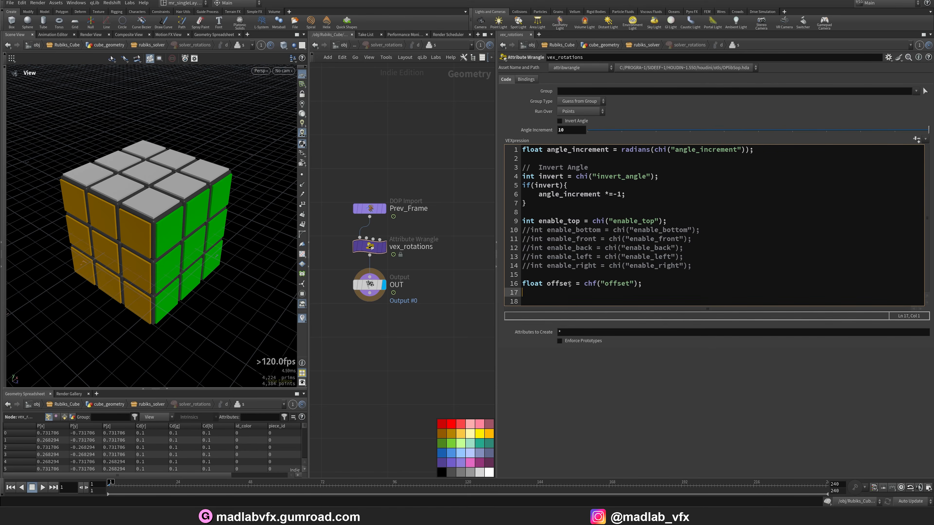
Widen the viewport and examine in the front view where the cube's layers separate relative to the grid
{"action": "key", "text": "space+3"}
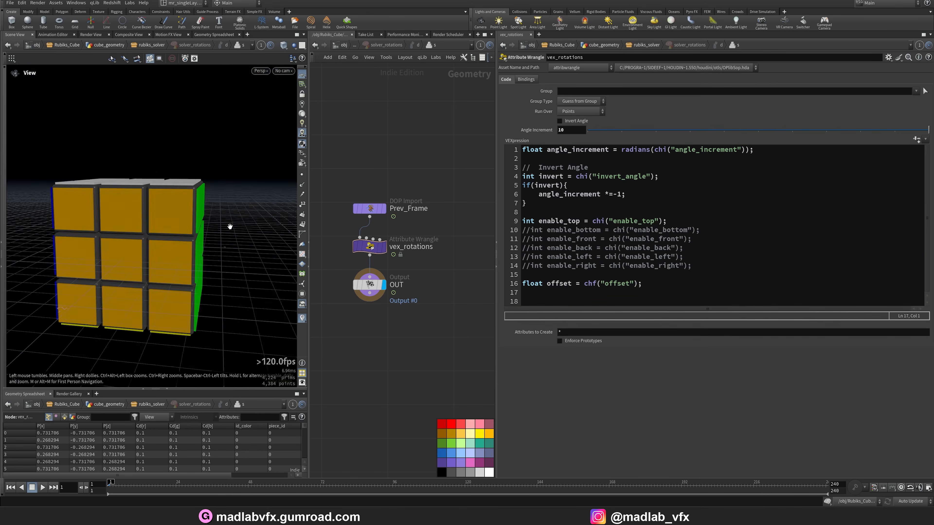
{"action": "left_click_drag", "start_coordinate": [309, 306], "coordinate": [493, 258]}
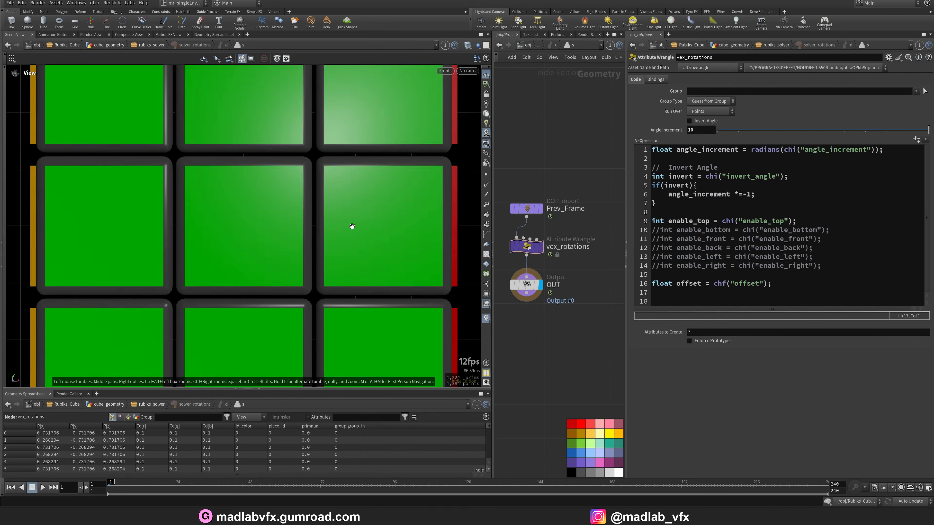
{"action": "scroll", "coordinate": [296, 217], "scroll_direction": "down", "scroll_amount": 5}
{"action": "scroll", "coordinate": [242, 201], "scroll_direction": "up", "scroll_amount": 4}
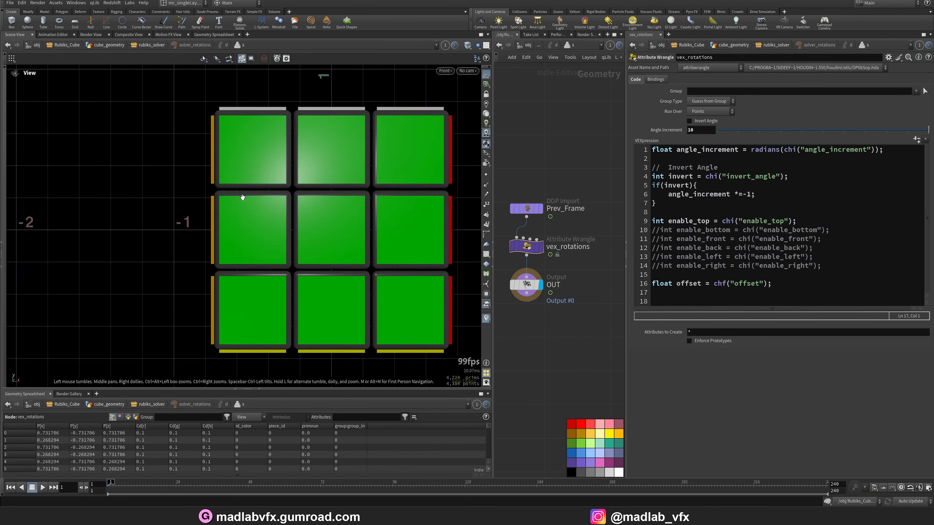
{"action": "scroll", "coordinate": [221, 215], "scroll_direction": "down", "scroll_amount": 2}
{"action": "scroll", "coordinate": [221, 215], "scroll_direction": "up", "scroll_amount": 2}
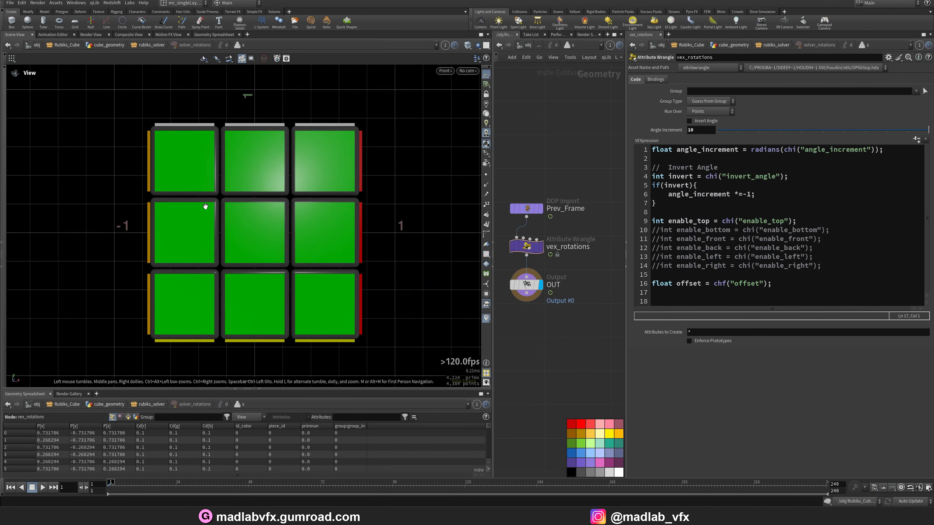
{"action": "scroll", "coordinate": [252, 216], "scroll_direction": "up", "scroll_amount": 2}
{"action": "scroll", "coordinate": [242, 211], "scroll_direction": "down", "scroll_amount": 2}
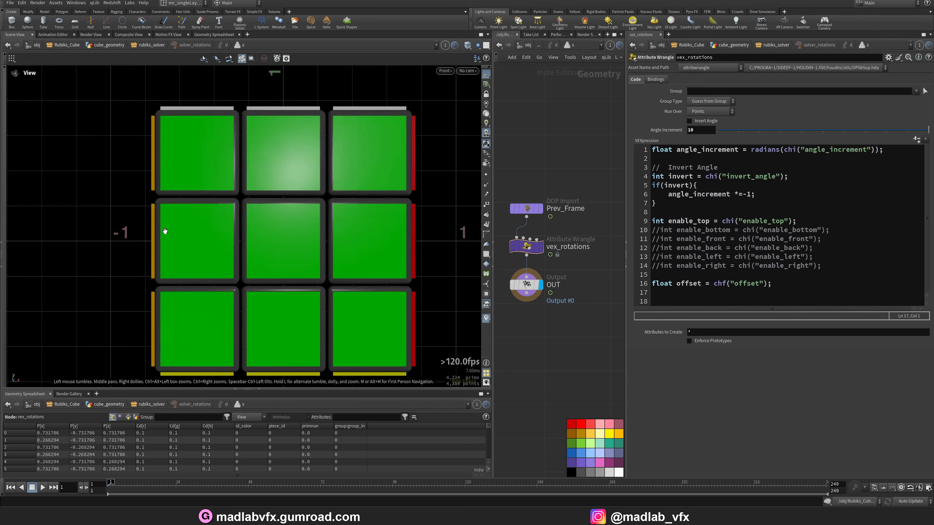
{"action": "scroll", "coordinate": [144, 233], "scroll_direction": "up", "scroll_amount": 3}
{"action": "scroll", "coordinate": [121, 232], "scroll_direction": "down", "scroll_amount": 2}
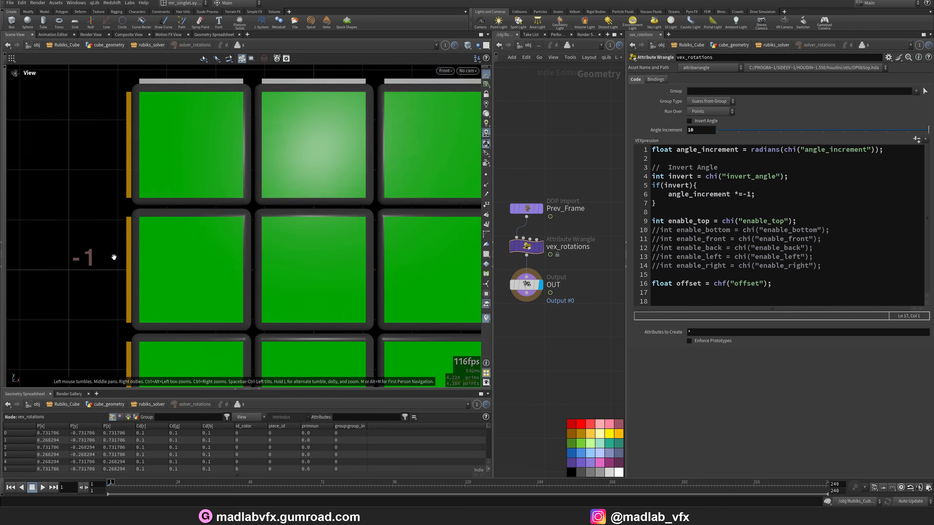
{"action": "scroll", "coordinate": [136, 256], "scroll_direction": "up", "scroll_amount": 3}
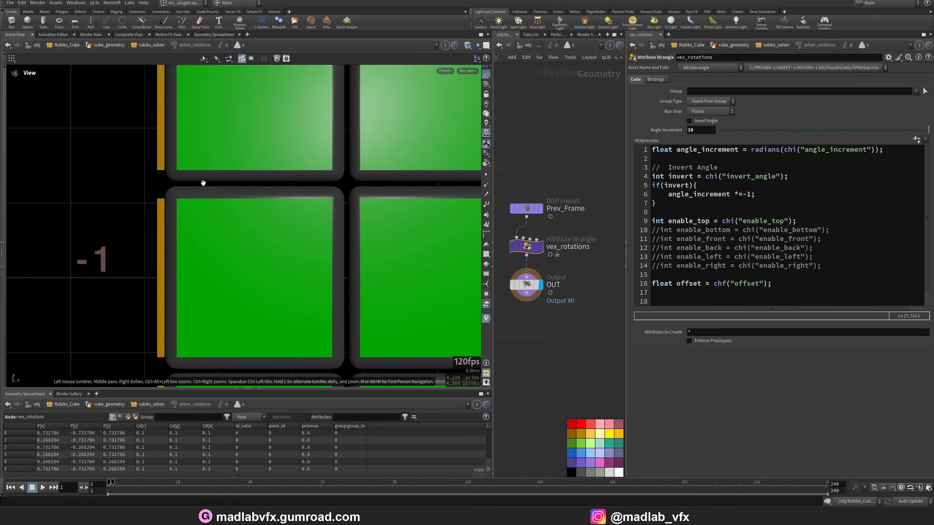
{"action": "scroll", "coordinate": [321, 183], "scroll_direction": "down", "scroll_amount": 2}
{"action": "scroll", "coordinate": [263, 195], "scroll_direction": "down", "scroll_amount": 3}
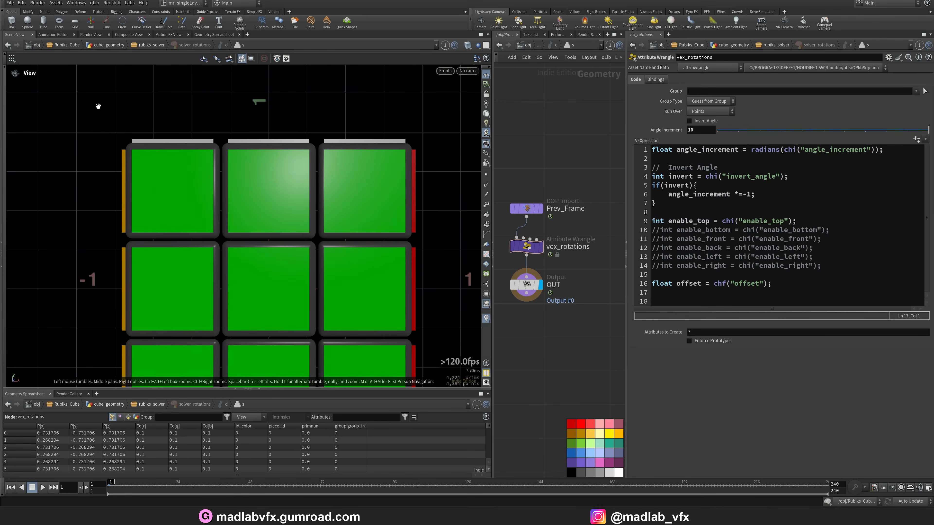
{"action": "scroll", "coordinate": [155, 233], "scroll_direction": "up", "scroll_amount": 5}
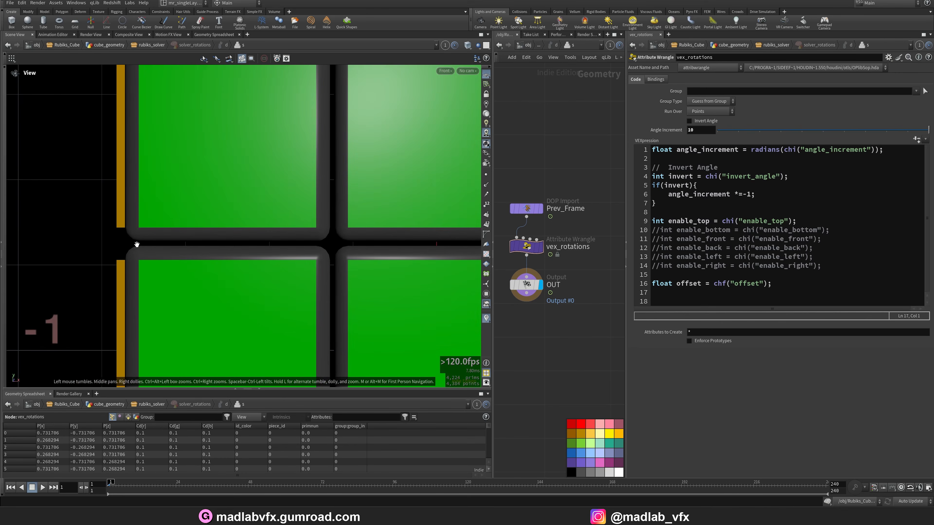
{"action": "scroll", "coordinate": [145, 244], "scroll_direction": "down", "scroll_amount": 4}
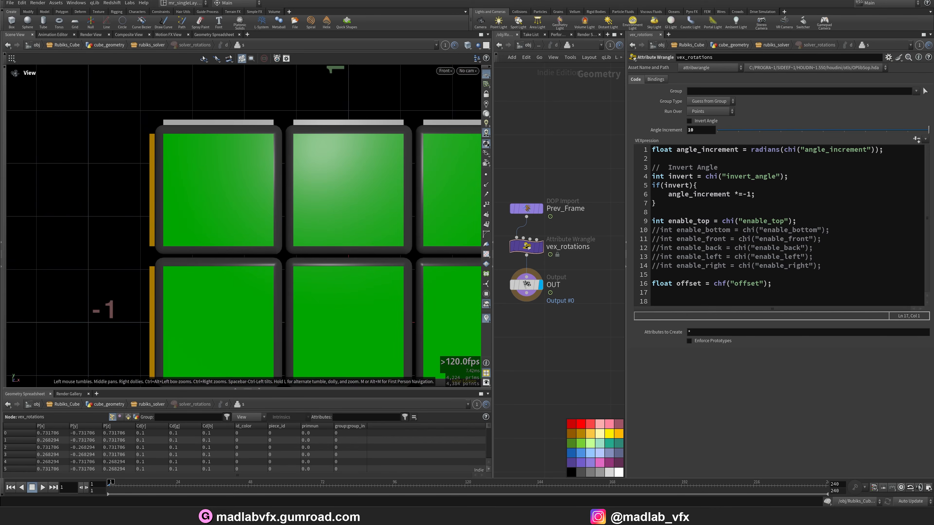
Generate the Enable Top and Offset parameters from the code, replacing existing ones, and set Offset to 0.25
{"action": "left_click", "coordinate": [917, 139]}
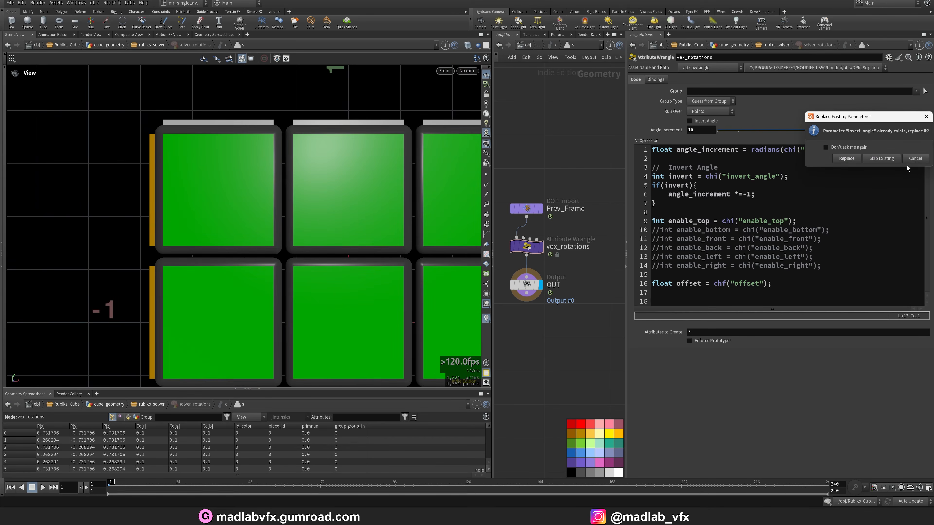
{"action": "left_click", "coordinate": [847, 158]}
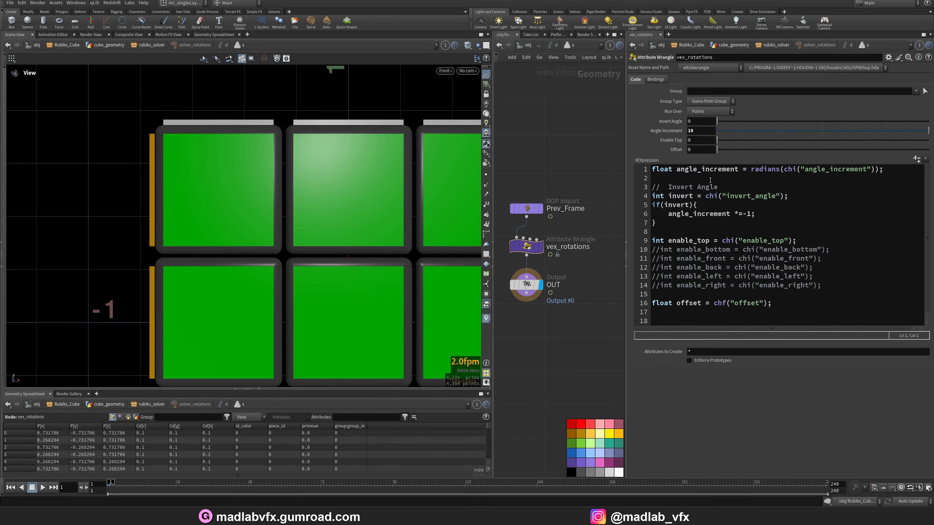
{"action": "left_click", "coordinate": [700, 141]}
{"action": "key", "text": "Tab"}
{"action": "type", "text": "0.25"}
{"action": "key", "text": "Return"}
Declare the VEX vectors direction_up, direction_front and direction_side, each read with chv() from the channel of the same name
{"action": "left_click", "coordinate": [839, 316]}
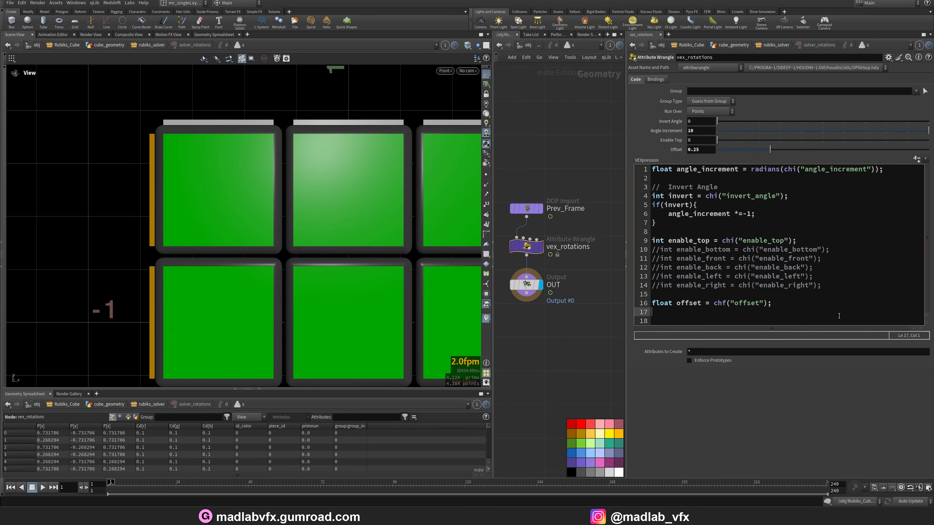
{"action": "type", "text": "vector direction_up = chv(\"direction_up\"); vector direction_front = chv(\"direction_front\"); vector direction_side = chv(\"direction_side\");"}
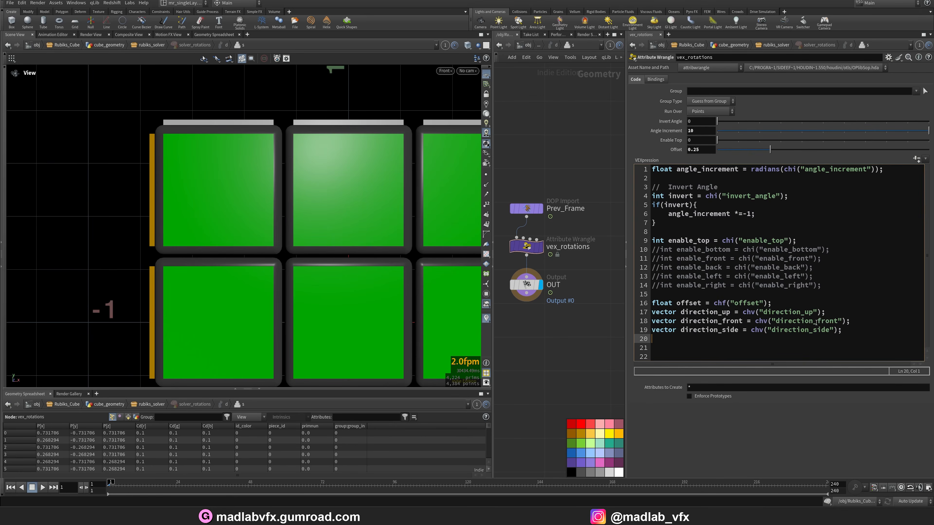
{"action": "right_click_drag", "start_coordinate": [373, 244], "coordinate": [292, 246]}
{"action": "key", "text": "space+1"}
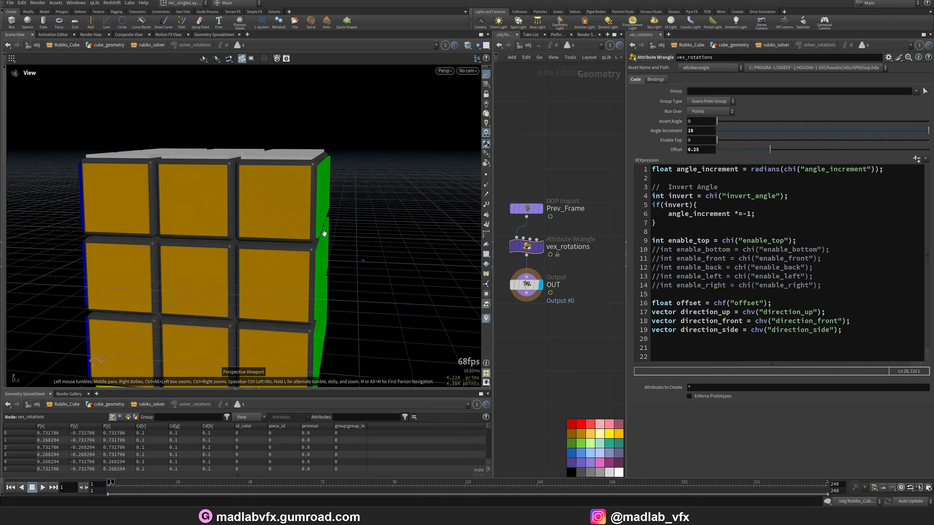
{"action": "mouse_move", "coordinate": [291, 234]}
{"action": "left_mouse_down"}
{"action": "mouse_move", "coordinate": [312, 253]}
{"action": "mouse_move", "coordinate": [298, 239]}
{"action": "left_mouse_up"}
{"action": "left_click_drag", "start_coordinate": [242, 163], "coordinate": [195, 192]}
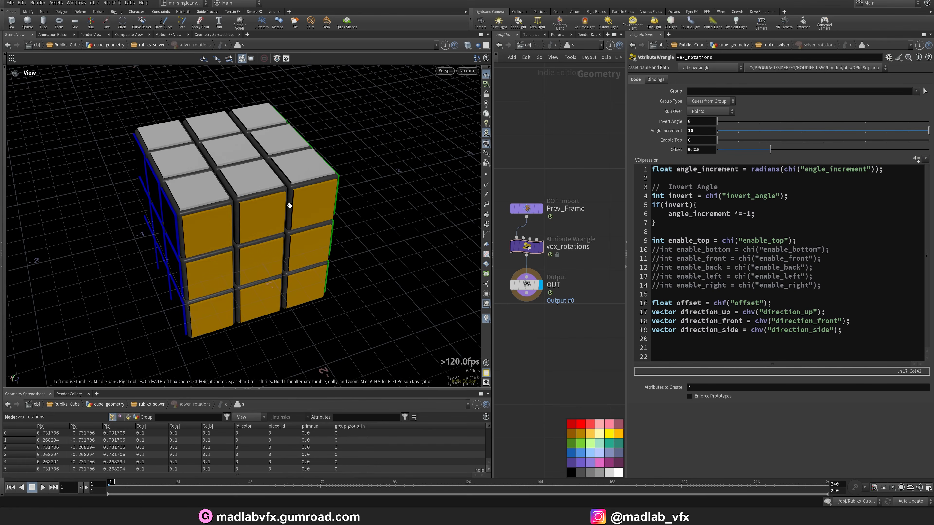
Generate the Direction Up, Direction Front and Direction Side parameters from the code and set Direction Up to 0, 1, 0
{"action": "left_click_drag", "start_coordinate": [251, 211], "coordinate": [260, 153]}
{"action": "left_click_drag", "start_coordinate": [245, 260], "coordinate": [258, 224]}
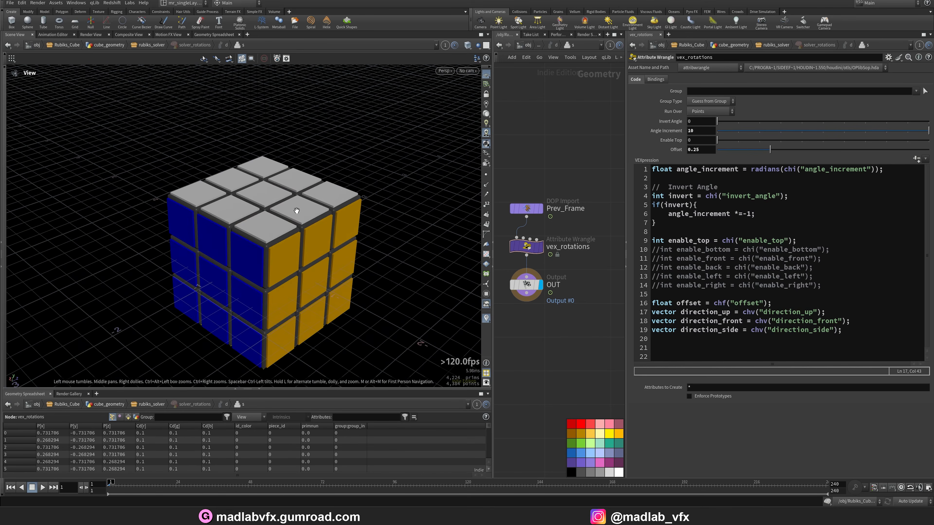
{"action": "left_click_drag", "start_coordinate": [297, 211], "coordinate": [257, 271]}
{"action": "left_click_drag", "start_coordinate": [308, 246], "coordinate": [275, 259]}
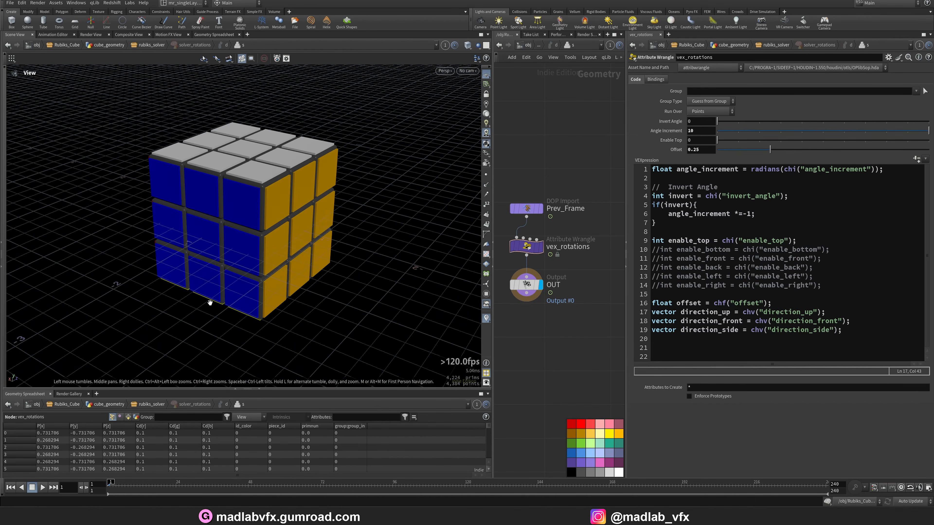
{"action": "left_click_drag", "start_coordinate": [288, 247], "coordinate": [327, 260]}
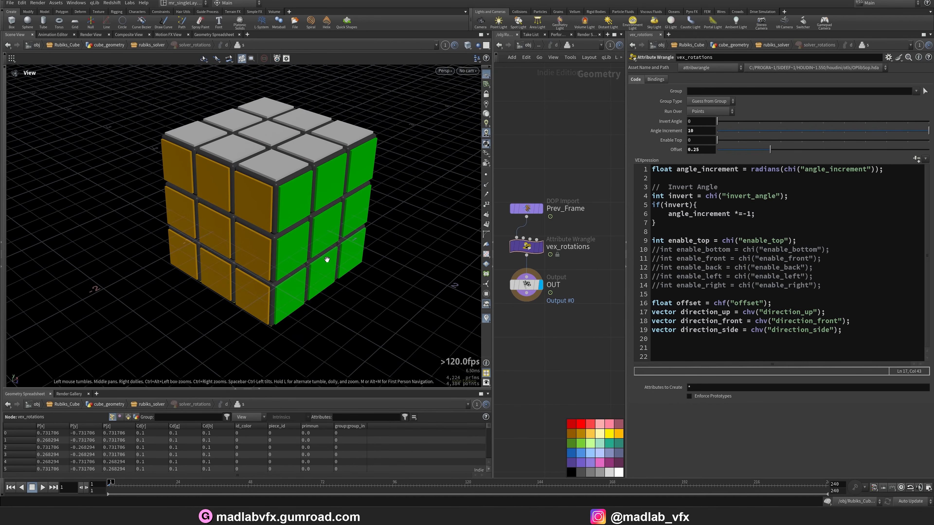
{"action": "left_click", "coordinate": [918, 160]}
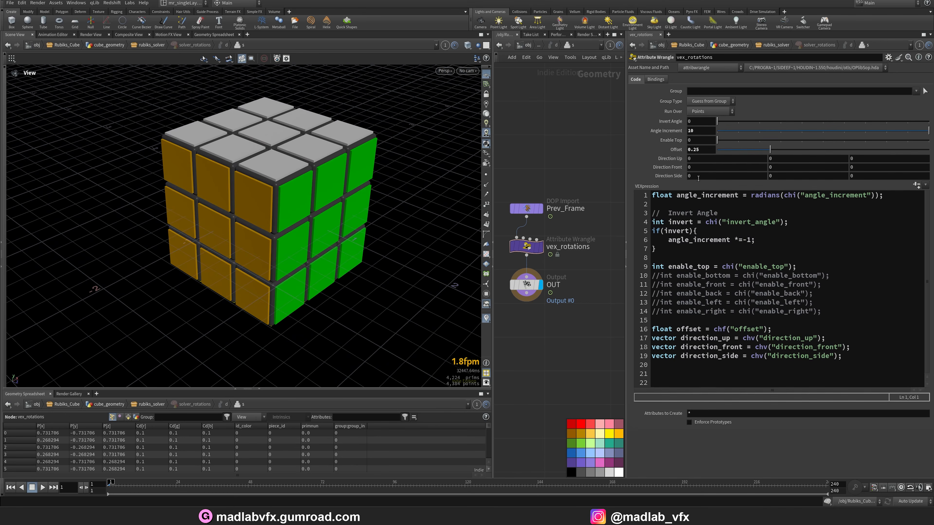
{"action": "left_click", "coordinate": [795, 164]}
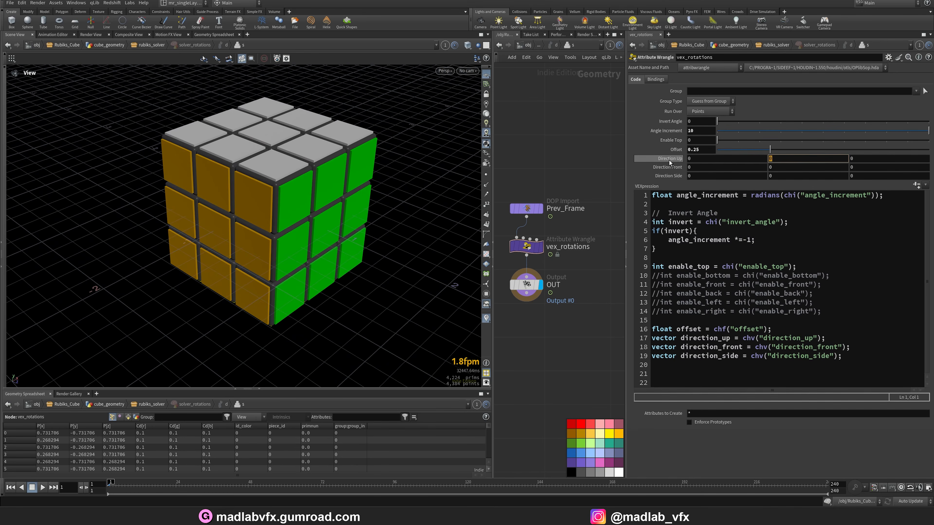
{"action": "left_click", "coordinate": [787, 161]}
{"action": "type", "text": "1"}
{"action": "key", "text": "Tab"}
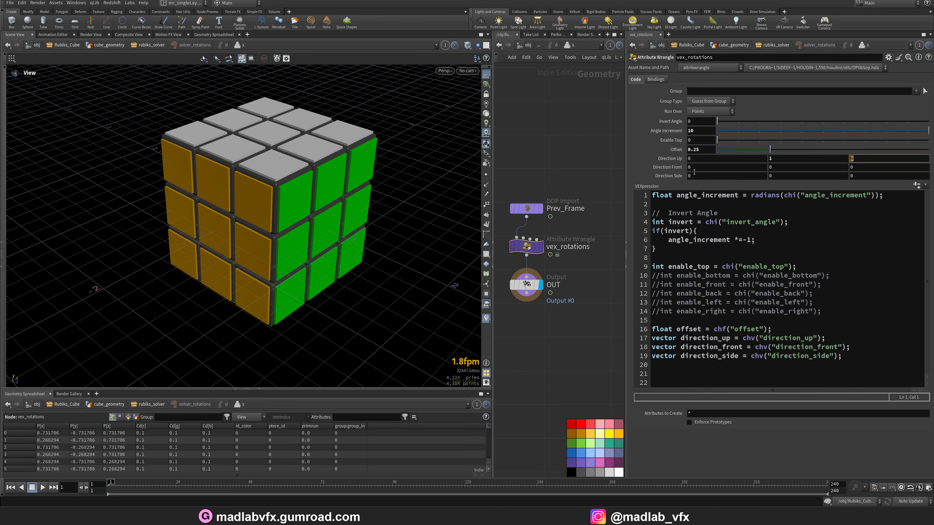
Set Direction Front to 1, 0, 0 and Direction Side to 0, 0, 1
{"action": "left_click", "coordinate": [707, 170]}
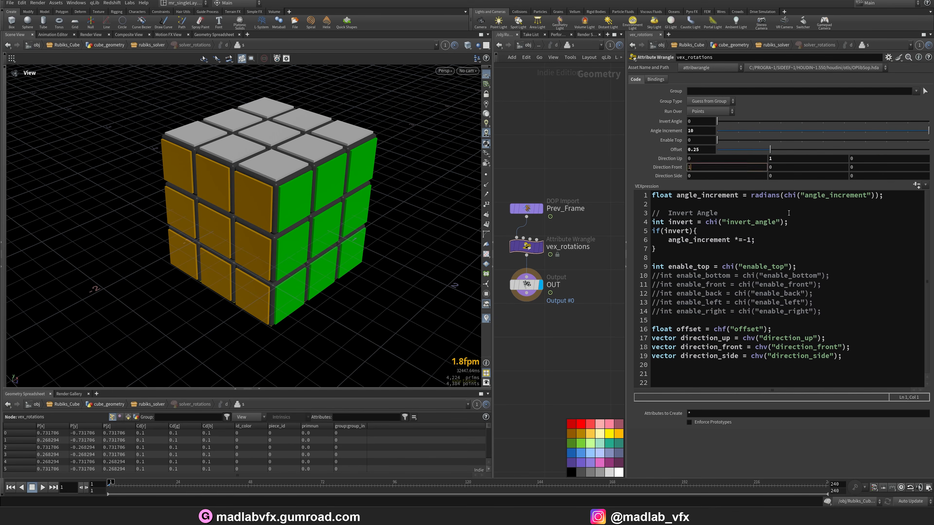
{"action": "type", "text": "1"}
{"action": "key", "text": "Tab"}
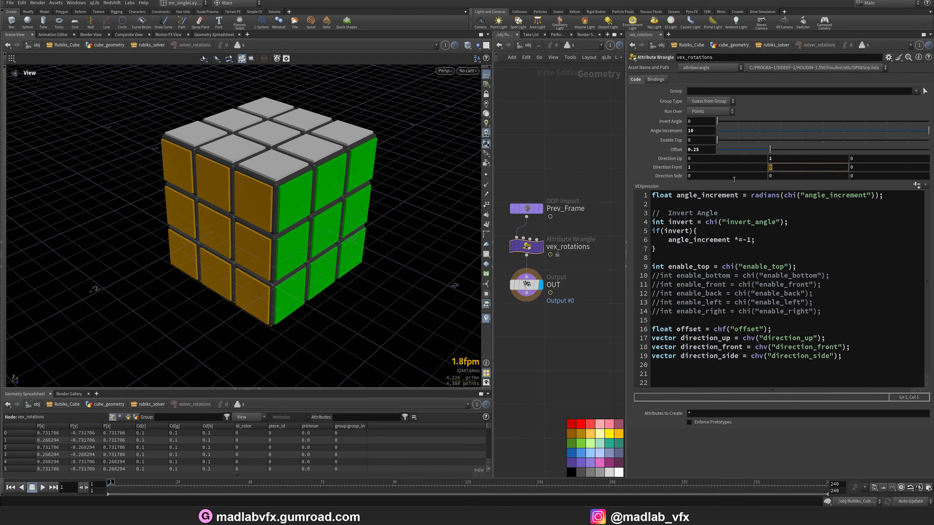
{"action": "key", "text": "Tab"}
{"action": "key", "text": "Tab"}
{"action": "key", "text": "Tab"}
{"action": "key", "text": "Tab"}
{"action": "type", "text": "1"}
{"action": "key", "text": "Return"}
{"action": "left_click_drag", "start_coordinate": [324, 208], "coordinate": [301, 247]}
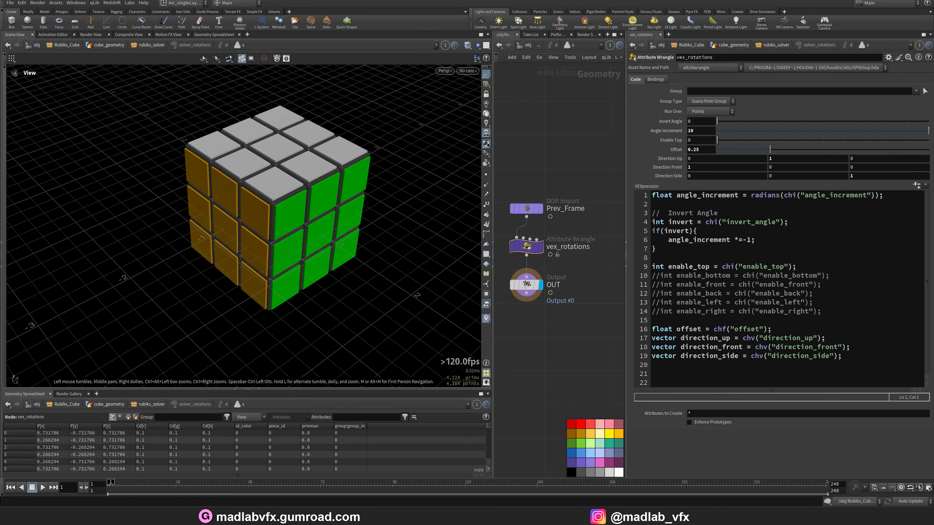
Set the wrangle to run over Detail (only once) and start a loop with for(int below the direction vectors
{"action": "left_click", "coordinate": [671, 372]}
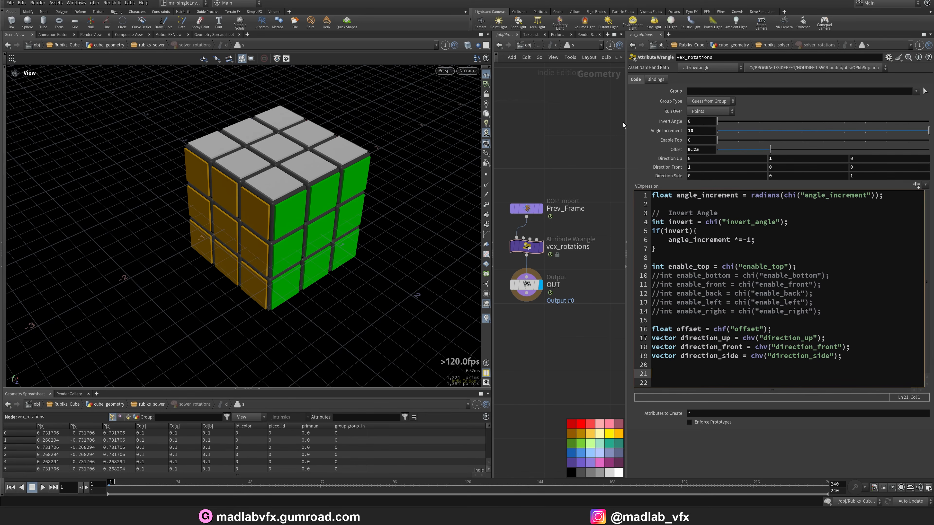
{"action": "left_click", "coordinate": [700, 111]}
{"action": "left_click", "coordinate": [706, 116]}
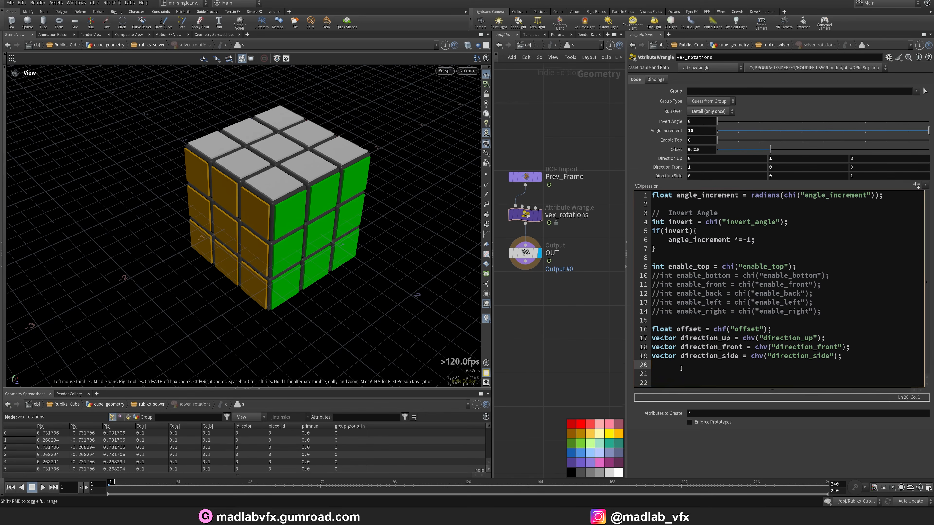
{"action": "type", "text": "for(int"}
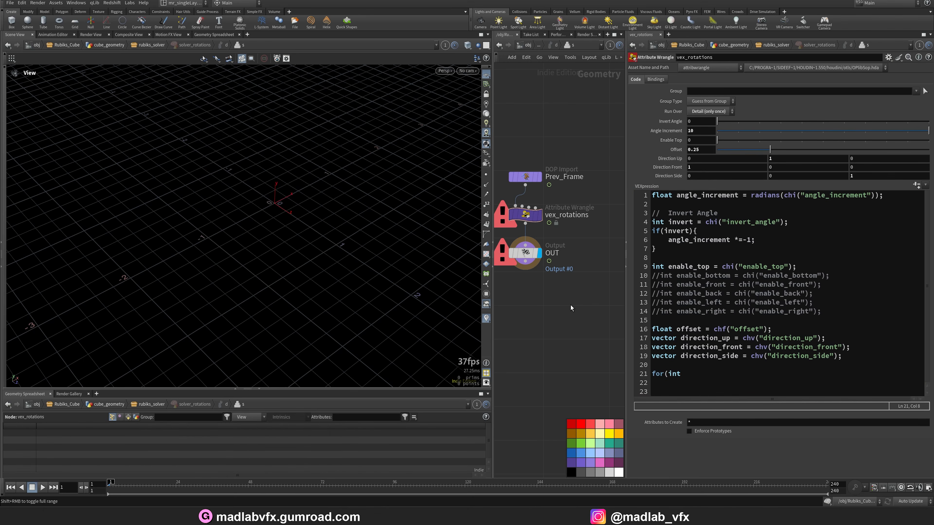
Temporarily comment out the unfinished for(int line to view the cube, and uncomment it again
{"action": "left_click", "coordinate": [652, 375]}
{"action": "type", "text": "//"}
{"action": "mouse_move", "coordinate": [318, 227]}
{"action": "left_mouse_down"}
{"action": "mouse_move", "coordinate": [323, 190]}
{"action": "mouse_move", "coordinate": [321, 204]}
{"action": "mouse_move", "coordinate": [339, 202]}
{"action": "mouse_move", "coordinate": [263, 196]}
{"action": "mouse_move", "coordinate": [312, 240]}
{"action": "left_mouse_up"}
{"action": "left_click", "coordinate": [691, 365]}
{"action": "key", "text": "Down"}
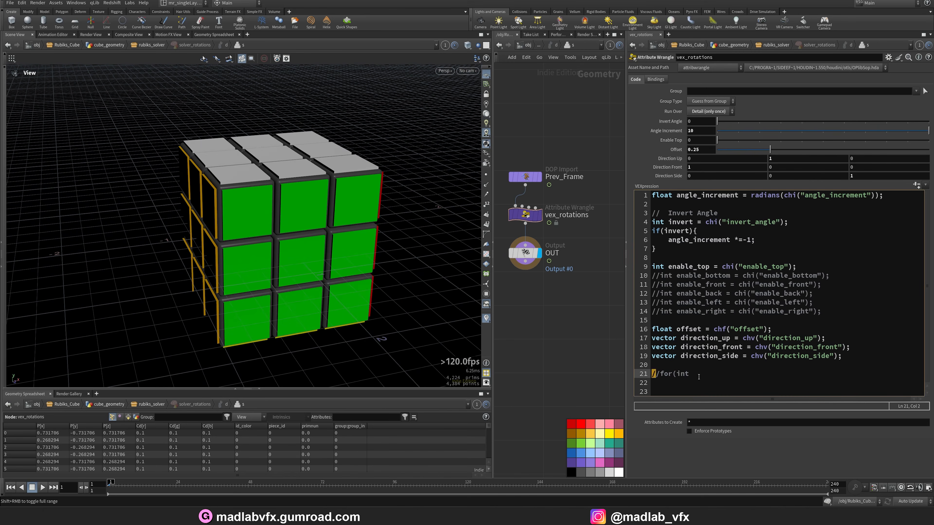
{"action": "key", "text": "Delete"}
{"action": "key", "text": "Delete"}
Complete the loop header as for(int pt=0; pt< npoints(0);pt++), with two { lines below it and an indented blank line between them
{"action": "type", "text": "pt=0; pt< npoints("}
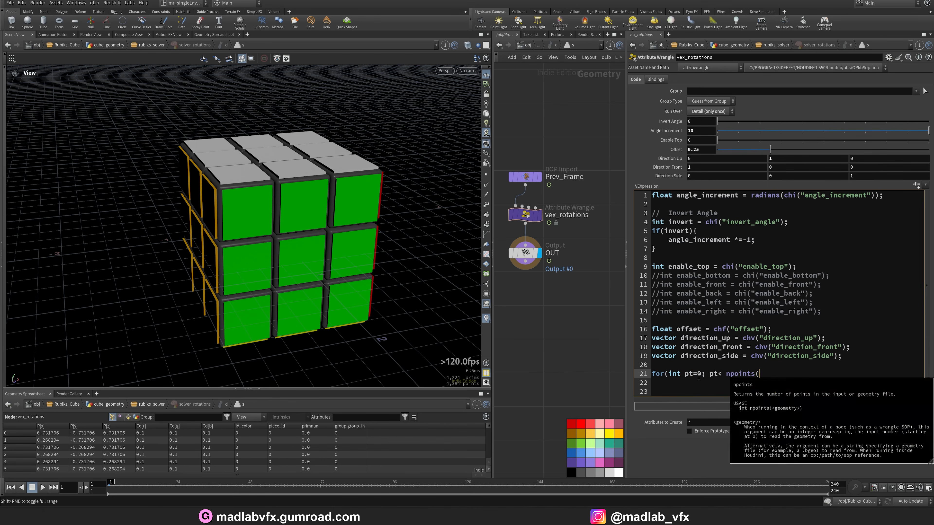
{"action": "type", "text": ")"}
{"action": "key", "text": "Left"}
{"action": "type", "text": "0"}
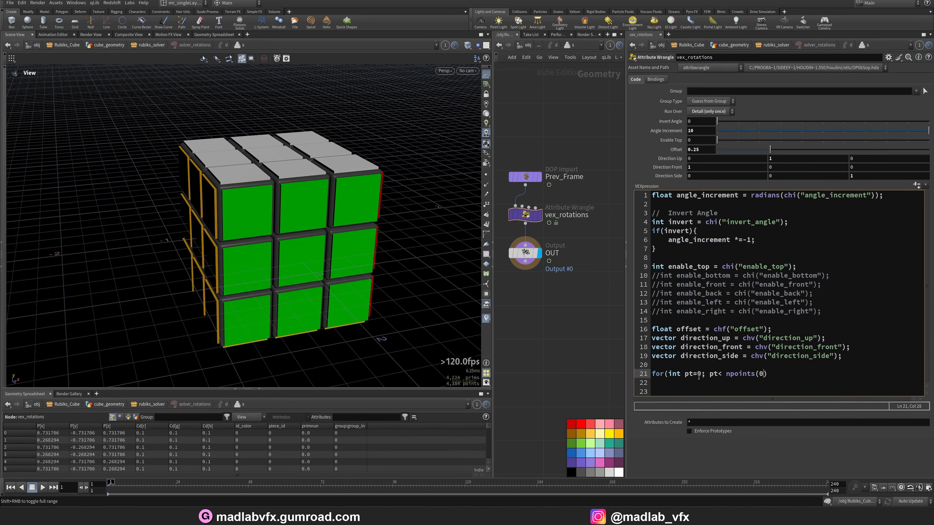
{"action": "key", "text": "Right"}
{"action": "type", "text": ";pt++)"}
{"action": "key", "text": "Return"}
{"action": "type", "text": "{"}
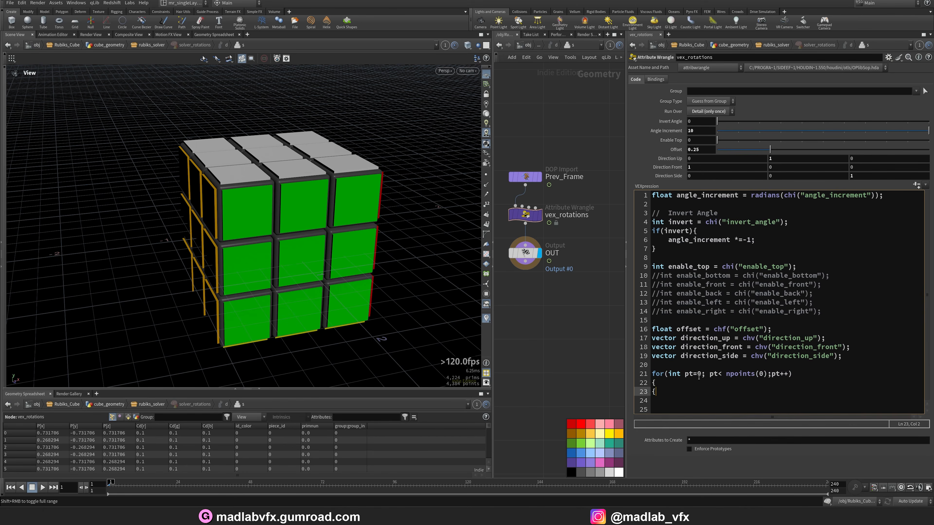
{"action": "key", "text": "Return"}
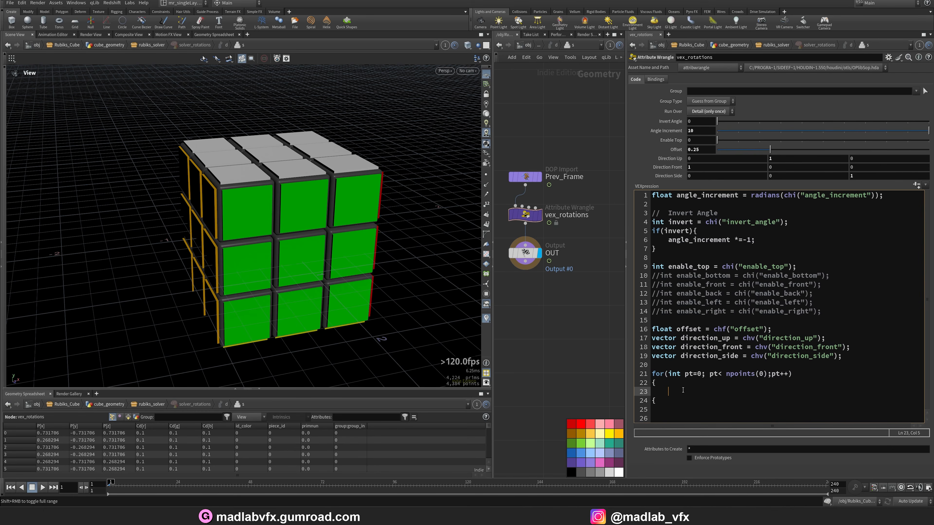
Inside the loop, add vector pos = point(0, "P", pt); and below it the comment // Top Face, and save the file
{"action": "type", "text": "vec"}
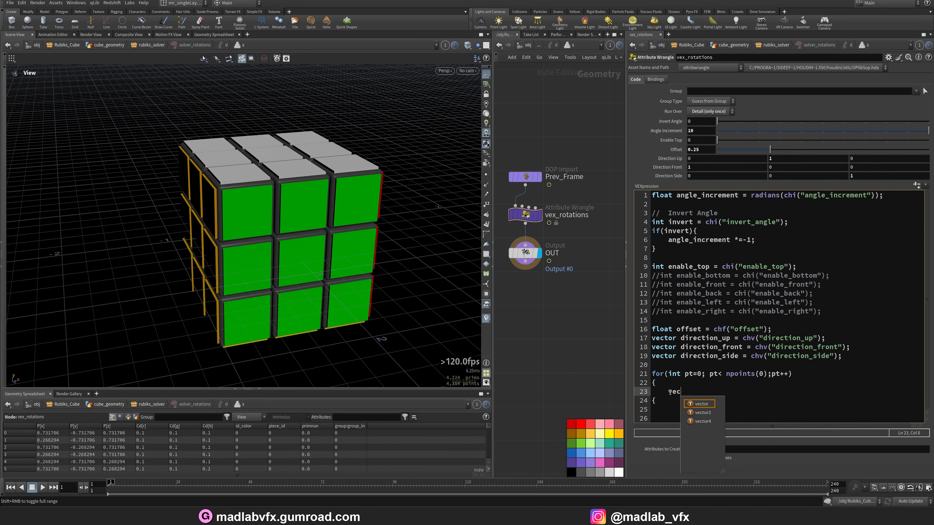
{"action": "type", "text": "tor pos"}
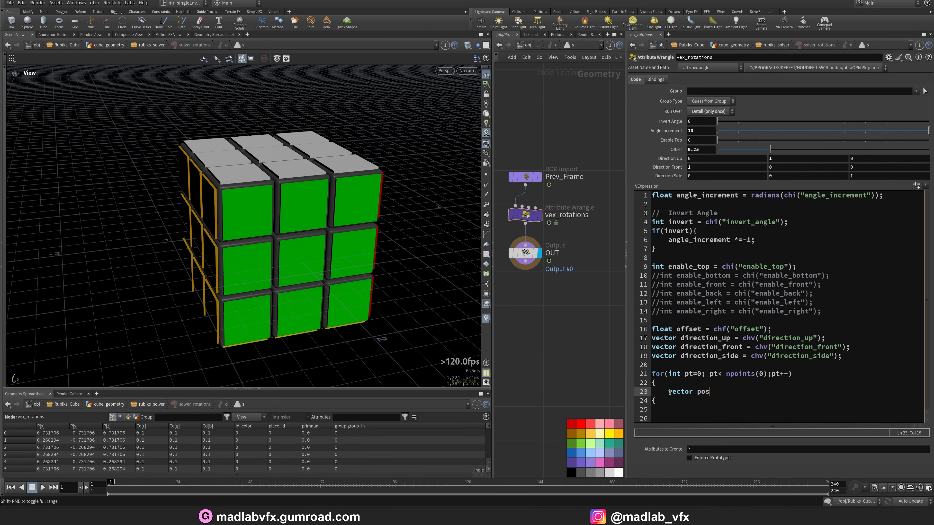
{"action": "type", "text": " = point(0, \"\""}
{"action": "key", "text": "Left"}
{"action": "type", "text": "P"}
{"action": "key", "text": "Right"}
{"action": "type", "text": ", pt);"}
{"action": "key", "text": "Return"}
{"action": "key", "text": "Return"}
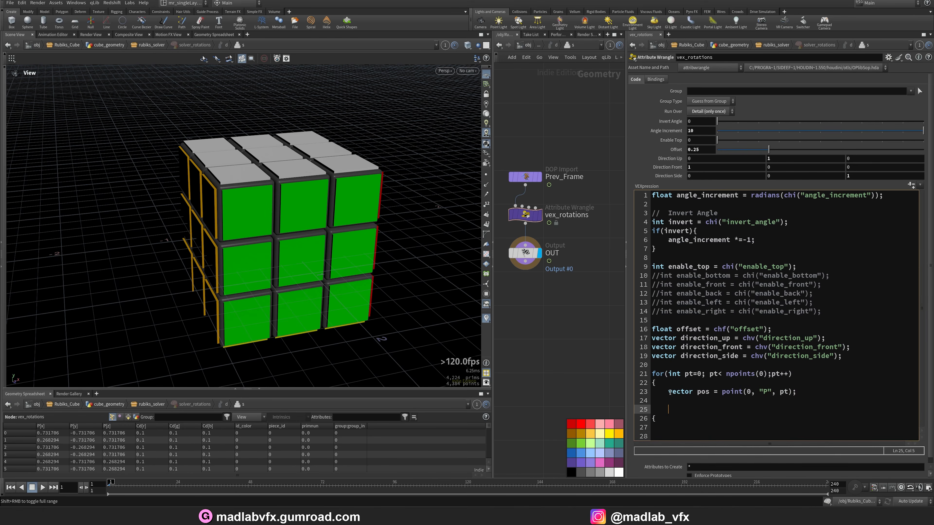
{"action": "type", "text": "//  Top Face"}
{"action": "key", "text": "ctrl+s"}
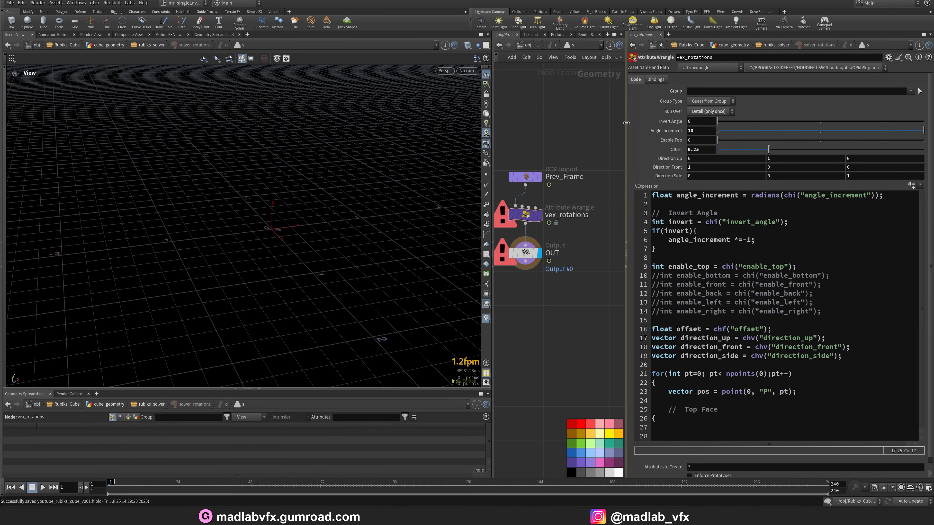
Add 14 blank lines below the loop's last brace for more room in the code editor
{"action": "left_click", "coordinate": [710, 422]}
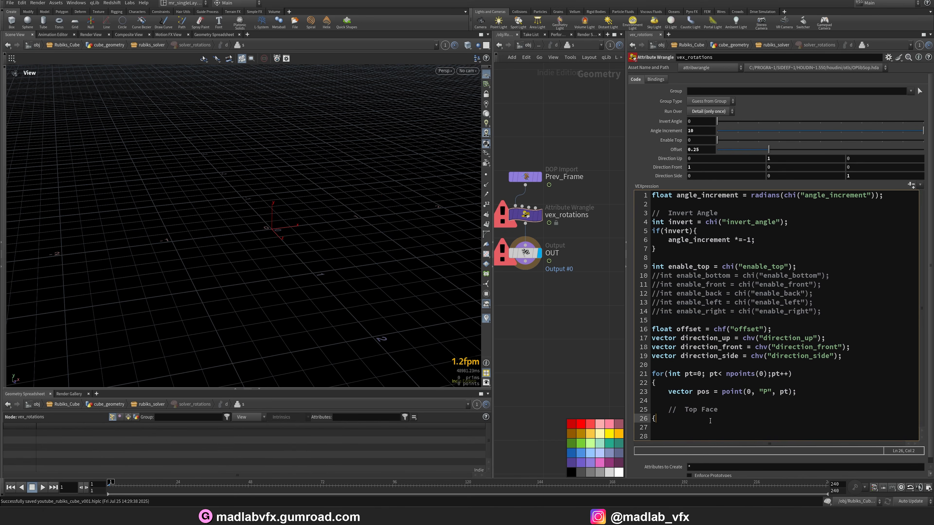
{"action": "key", "text": "Return"}
{"action": "key", "text": "Return"}
{"action": "key", "text": "Return"}
{"action": "key", "text": "Return"}
{"action": "key", "text": "Return"}
{"action": "key", "text": "Return"}
{"action": "key", "text": "Return"}
{"action": "key", "text": "Return"}
{"action": "key", "text": "Return"}
{"action": "key", "text": "Return"}
{"action": "key", "text": "Return"}
{"action": "key", "text": "Return"}
{"action": "key", "text": "Return"}
{"action": "key", "text": "Return"}
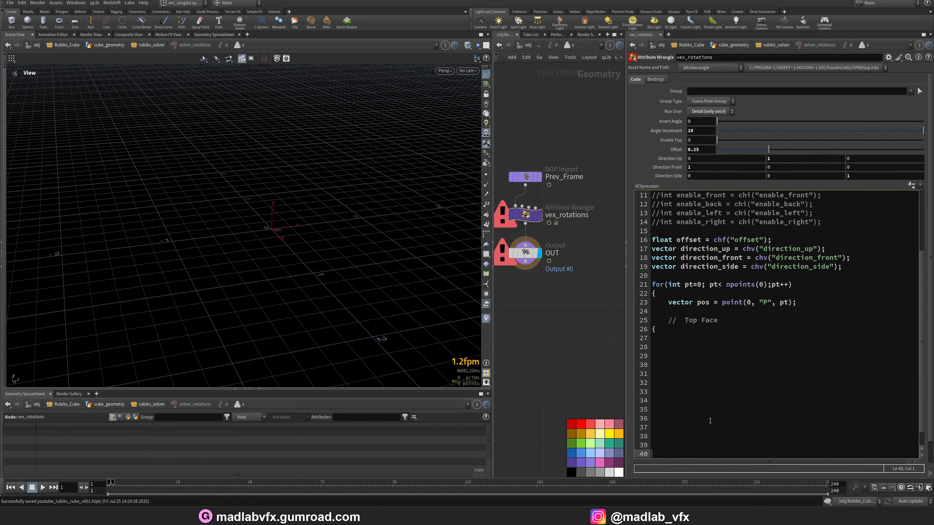
Add an if(enable_top) condition on a new line beneath the Top Face comment in the vex_rotations code
{"action": "left_click", "coordinate": [727, 322]}
{"action": "key", "text": "Return"}
{"action": "type", "text": "if("}
{"action": "scroll", "coordinate": [736, 259], "scroll_direction": "up", "scroll_amount": 3}
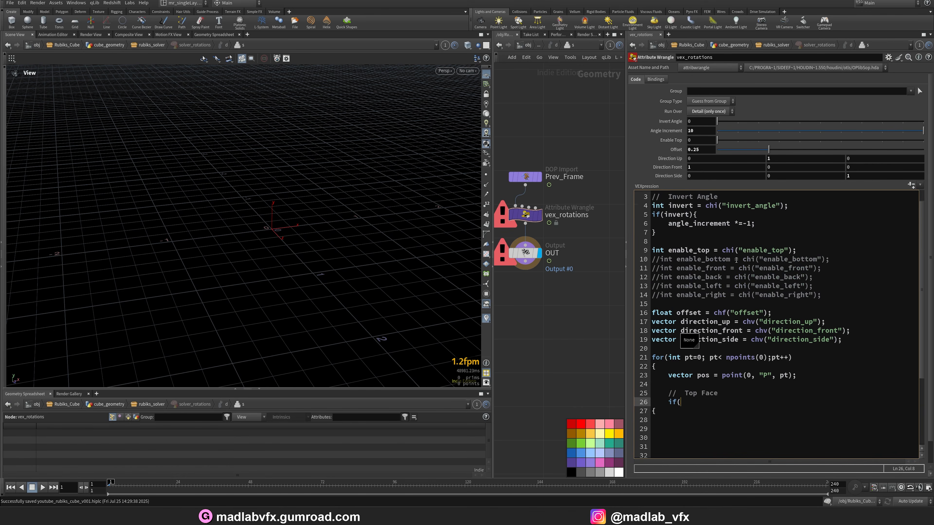
{"action": "double_click", "coordinate": [693, 251]}
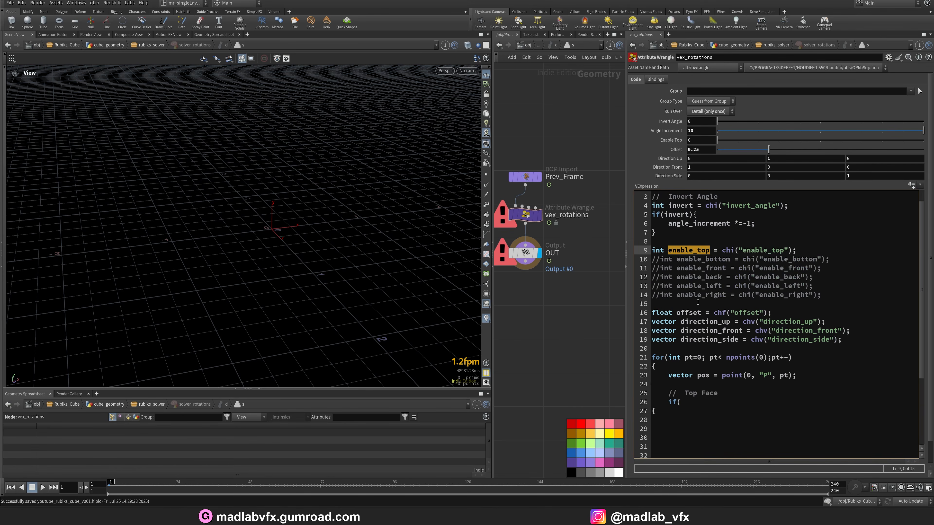
{"action": "key", "text": "ctrl+c"}
{"action": "left_click", "coordinate": [695, 404]}
{"action": "key", "text": "ctrl+v"}
{"action": "type", "text": ")"}
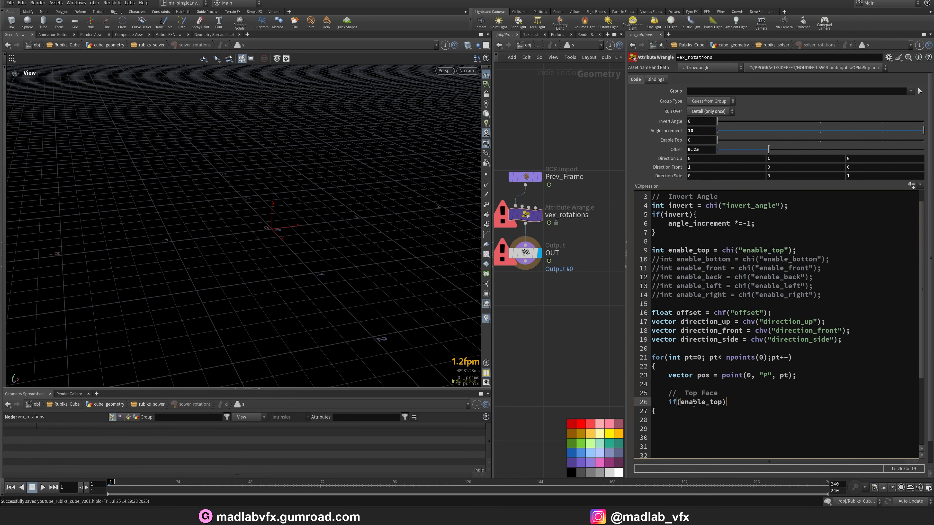
Add an opening brace after the enable_top condition and a pair of braces on the lines below for the block body
{"action": "type", "text": "{"}
{"action": "key", "text": "Return"}
{"action": "type", "text": "}"}
{"action": "key", "text": "BackSpace"}
{"action": "type", "text": "{"}
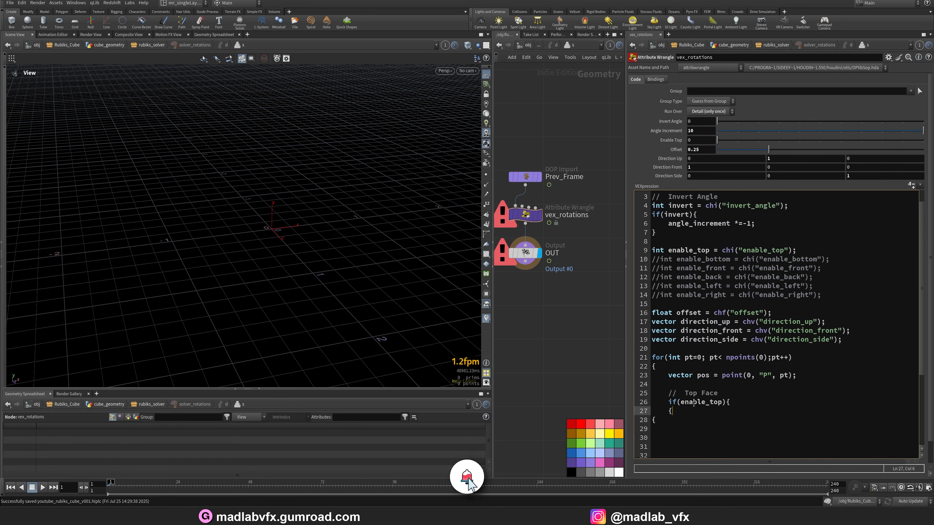
{"action": "key", "text": "Return"}
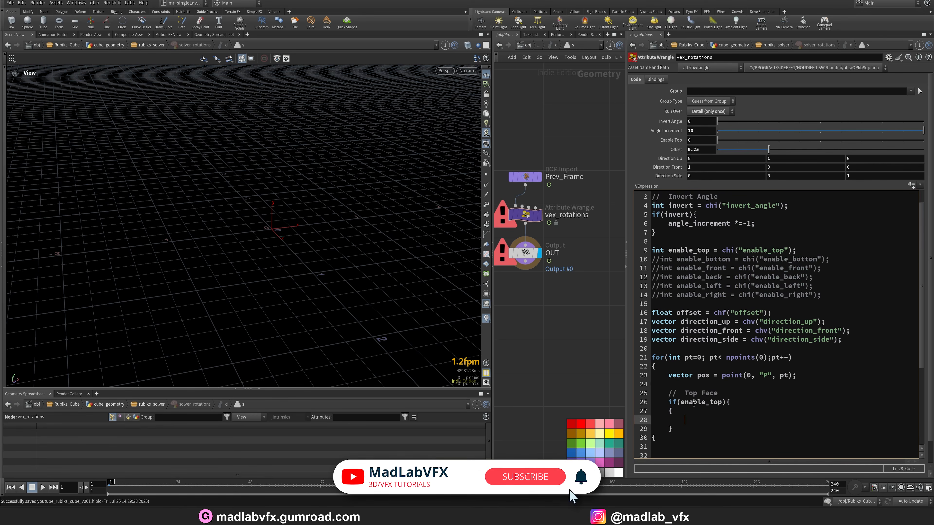
Inside the enable_top block, write a nested if(pos.y > offset) condition with its own opening and closing braces
{"action": "type", "text": "if("}
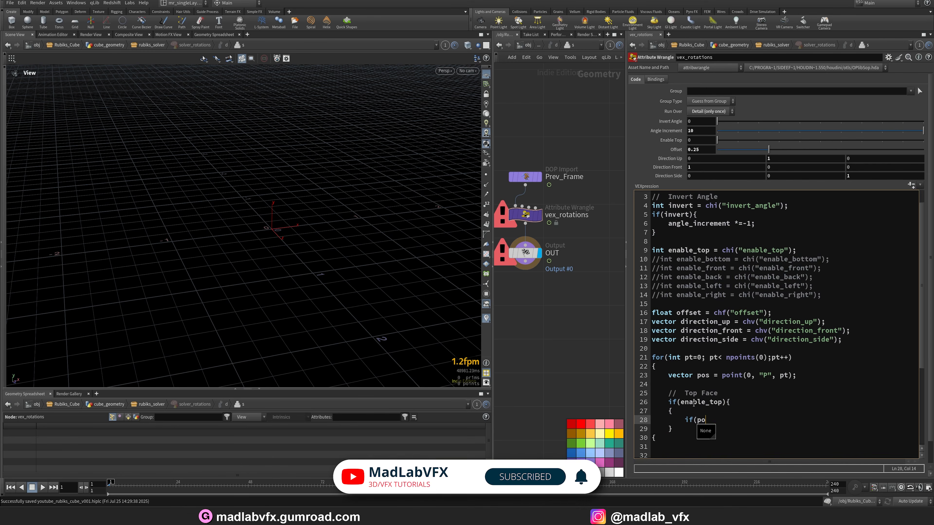
{"action": "type", "text": "pos.y "}
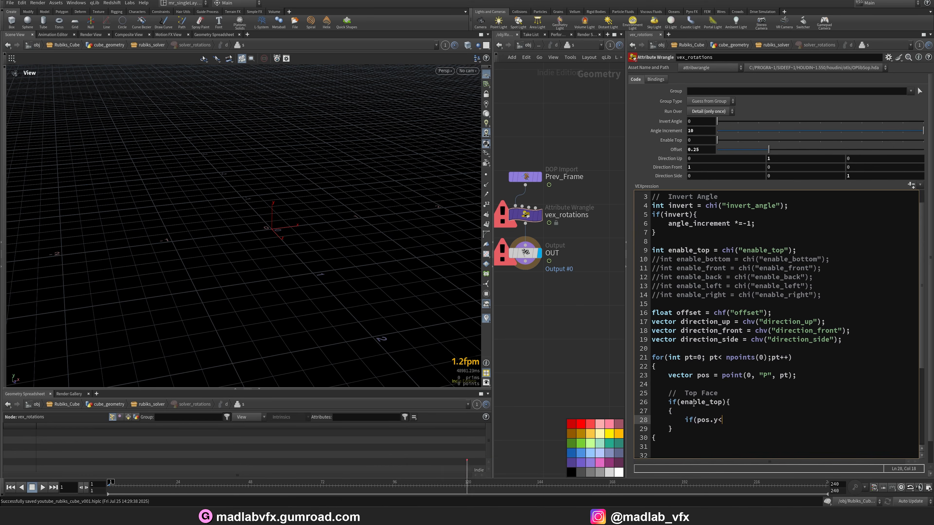
{"action": "type", "text": "> offset("}
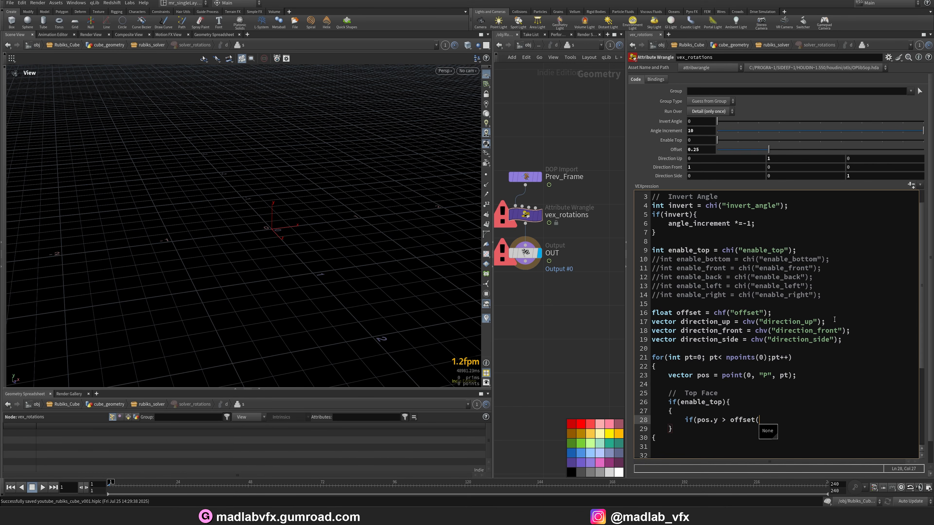
{"action": "key", "text": "BackSpace"}
{"action": "type", "text": "){"}
{"action": "key", "text": "Return"}
{"action": "type", "text": "}"}
{"action": "key", "text": "Up"}
{"action": "key", "text": "Down"}
{"action": "key", "text": "Down"}
{"action": "key", "text": "Down"}
{"action": "key", "text": "Down"}
{"action": "key", "text": "Down"}
{"action": "key", "text": "Down"}
{"action": "key", "text": "Down"}
{"action": "key", "text": "Down"}
{"action": "key", "text": "Down"}
{"action": "key", "text": "Down"}
{"action": "key", "text": "Down"}
{"action": "key", "text": "Down"}
{"action": "key", "text": "Down"}
{"action": "key", "text": "Down"}
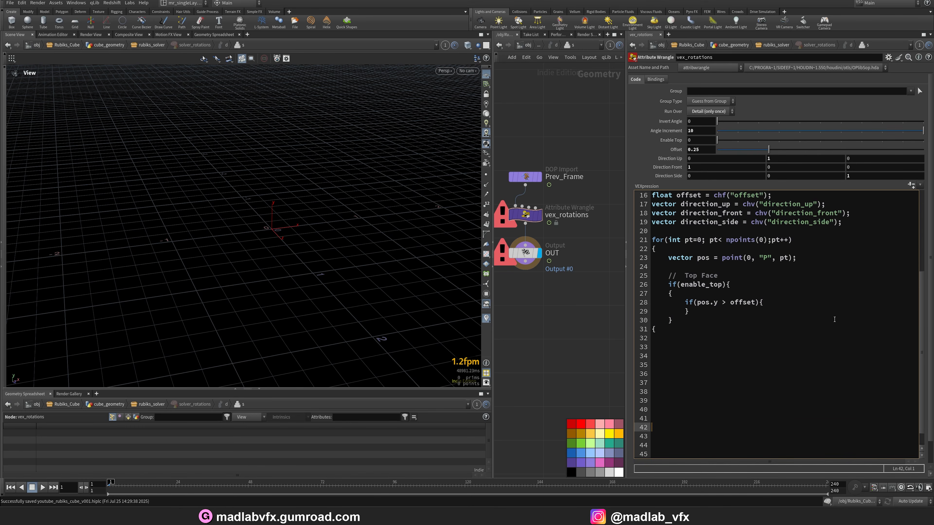
Declare the identity matrix inside the pos.y condition with "matrix m = ident();"
{"action": "left_click", "coordinate": [783, 306]}
{"action": "key", "text": "Return"}
{"action": "type", "text": "mi"}
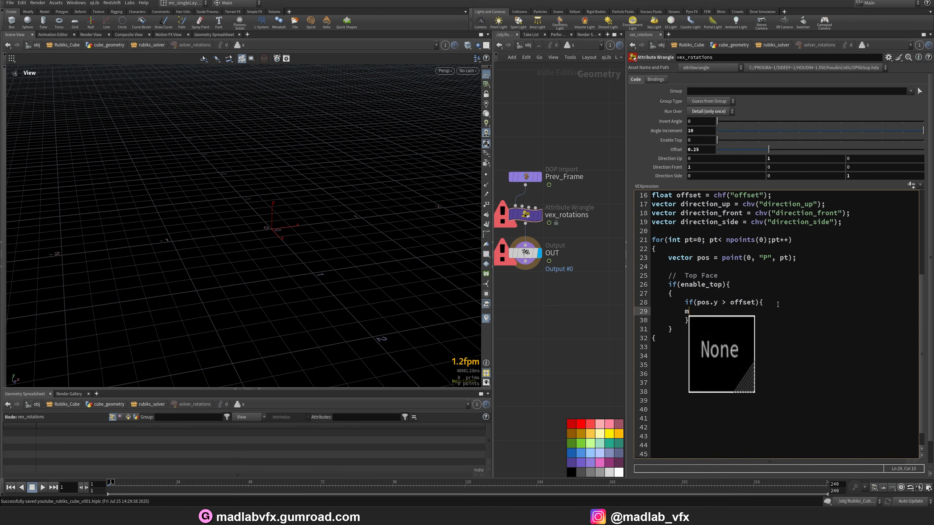
{"action": "key", "text": "BackSpace"}
{"action": "type", "text": "atri"}
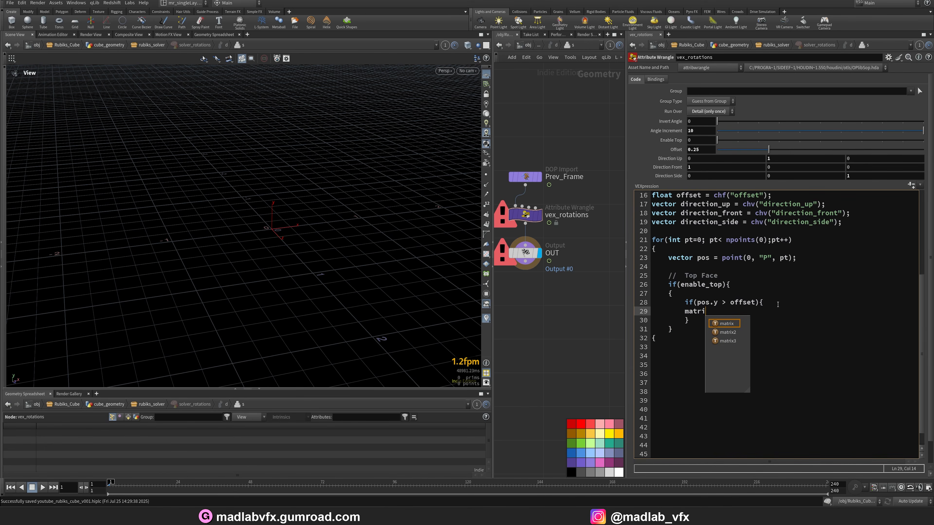
{"action": "type", "text": "x "}
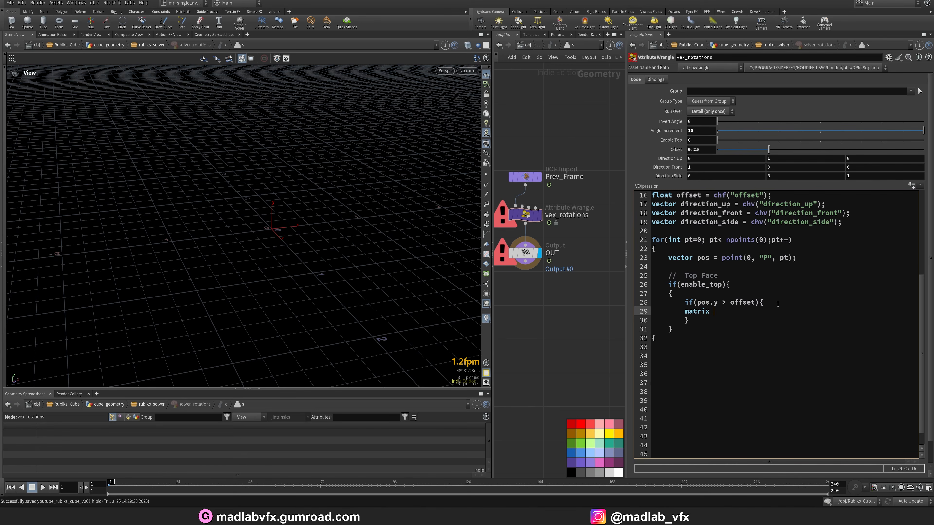
{"action": "type", "text": "m = ident"}
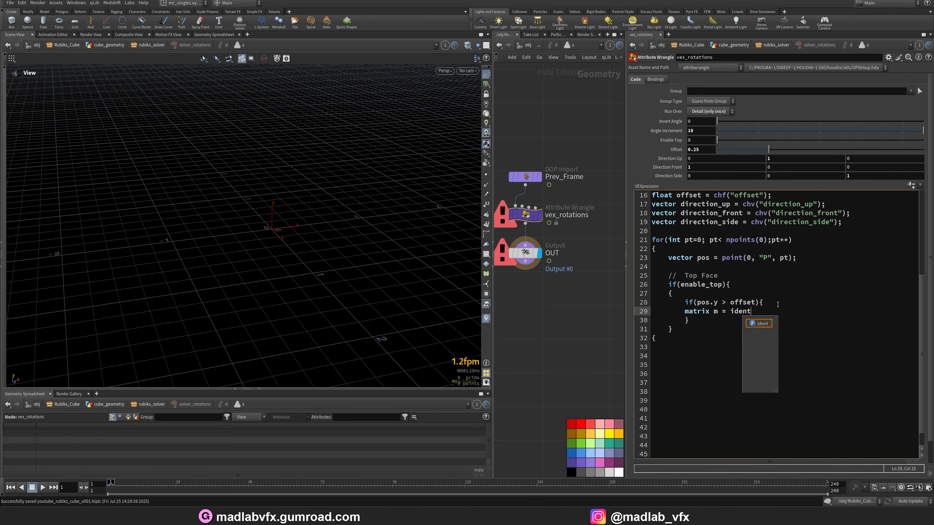
{"action": "type", "text": "();"}
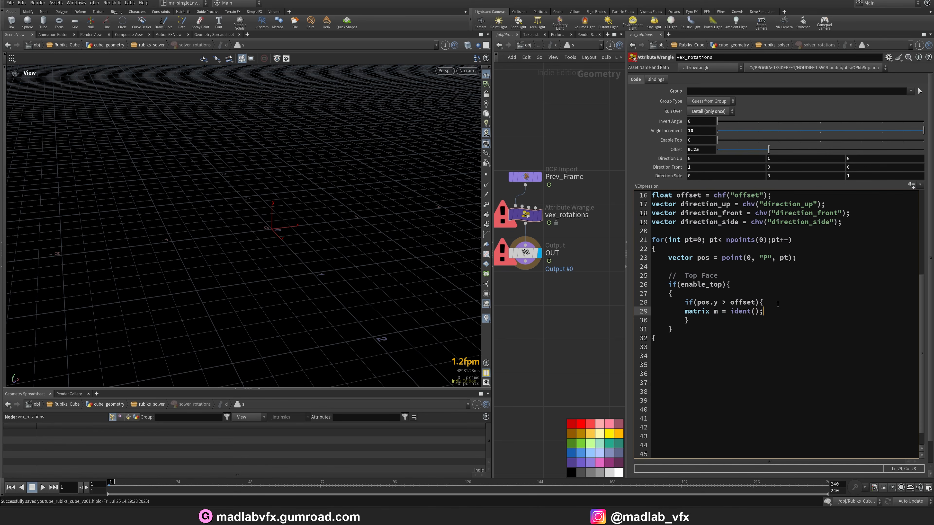
Add the line "rotate(m, angle_increment, direction_up);" below the matrix declaration
{"action": "key", "text": "Return"}
{"action": "type", "text": "rotate"}
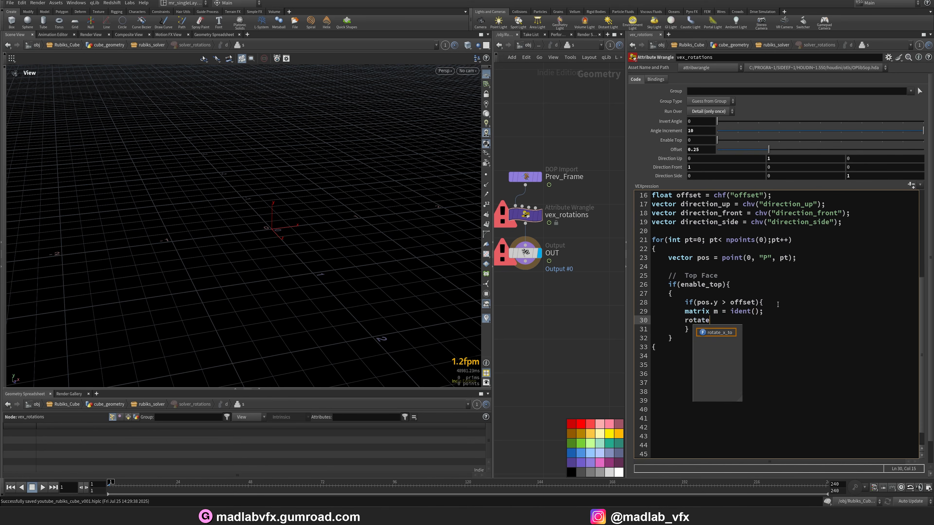
{"action": "type", "text": "(m"}
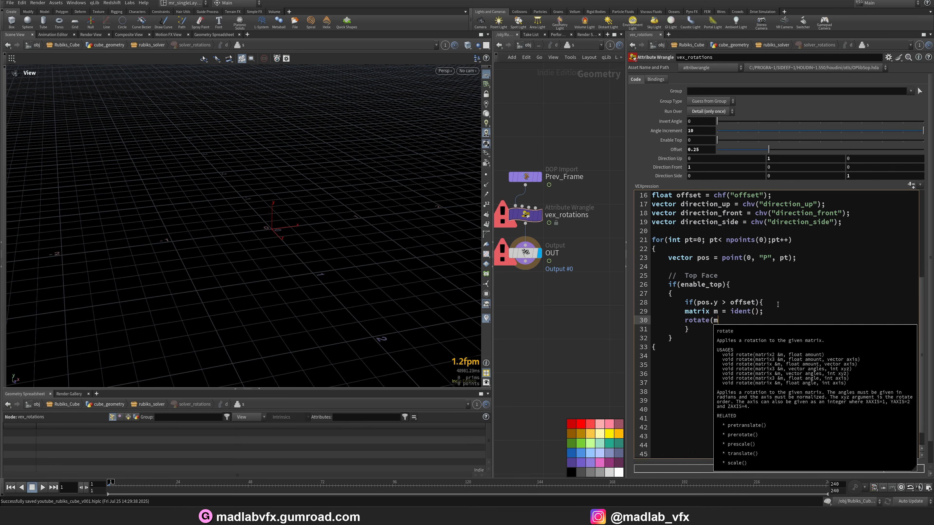
{"action": "type", "text": ", an"}
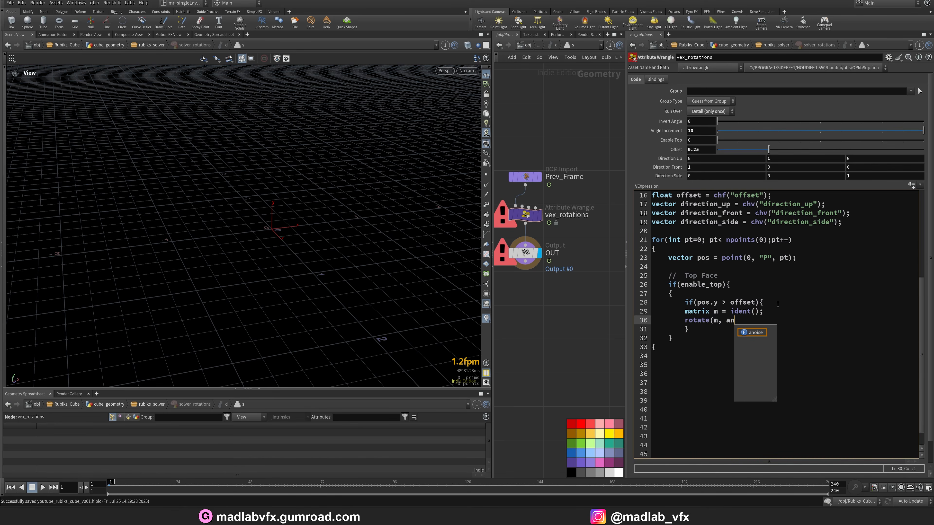
{"action": "type", "text": "gle_i"}
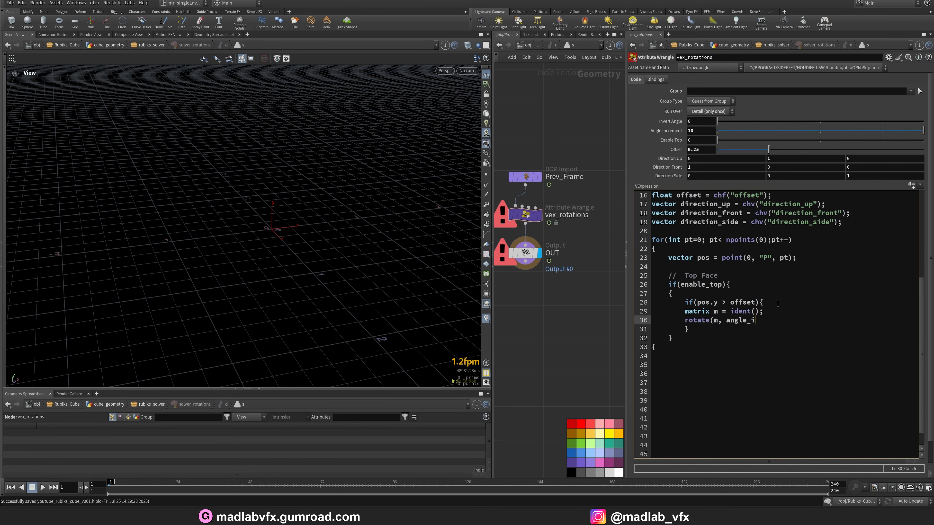
{"action": "type", "text": "nte"}
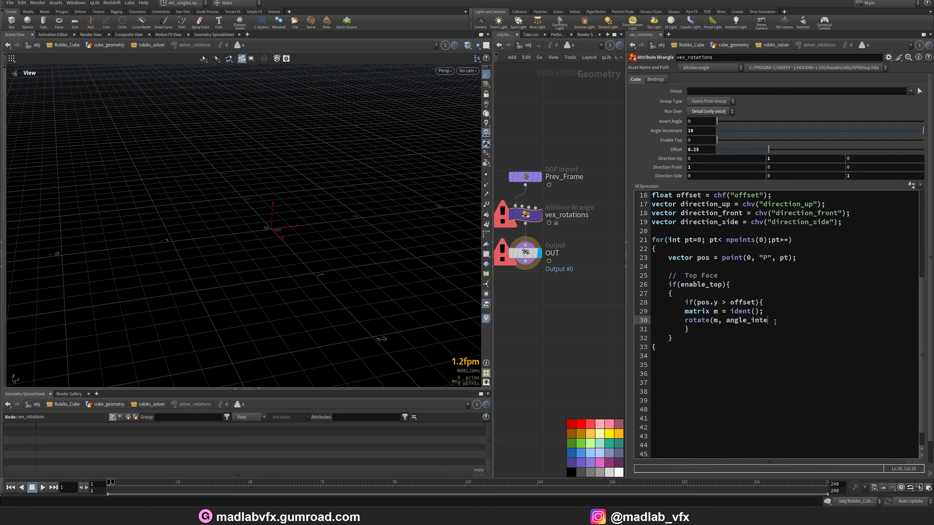
{"action": "key", "text": "BackSpace"}
{"action": "key", "text": "BackSpace"}
{"action": "type", "text": "crement, directio"}
{"action": "key", "text": "BackSpace"}
{"action": "key", "text": "BackSpace"}
{"action": "type", "text": "tion_up)."}
{"action": "key", "text": "Return"}
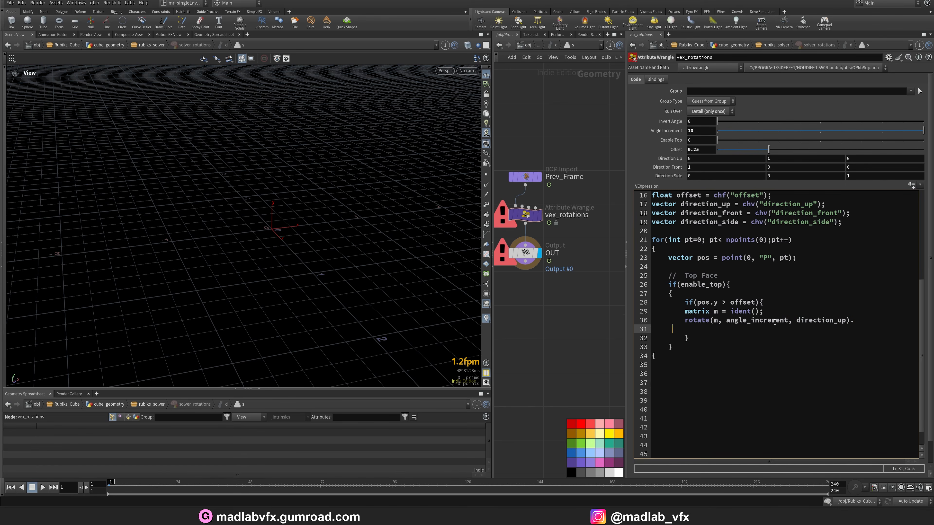
{"action": "key", "text": "Up"}
{"action": "key", "text": "End"}
{"action": "key", "text": "BackSpace"}
{"action": "type", "text": ";"}
Multiply the point position by the matrix with the line "pos *= m;" and start a new line
{"action": "key", "text": "Down"}
{"action": "type", "text": "po"}
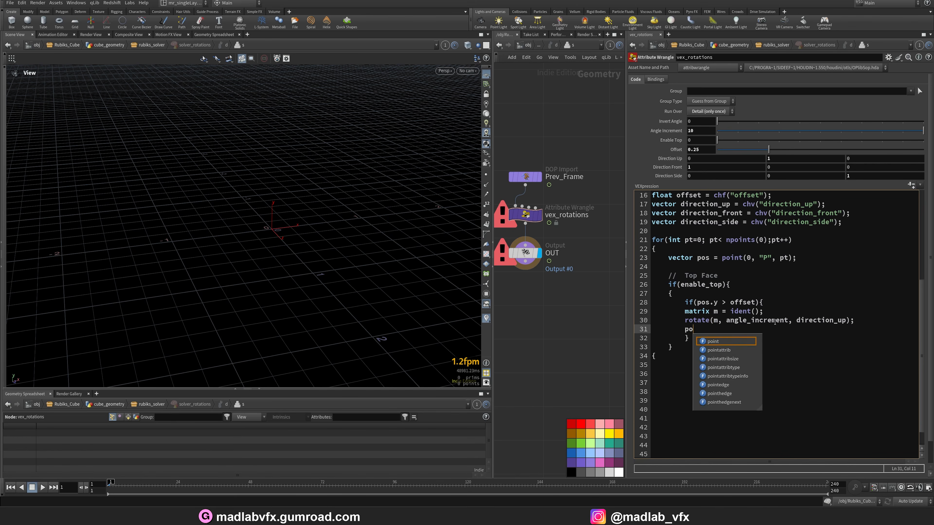
{"action": "type", "text": "s *"}
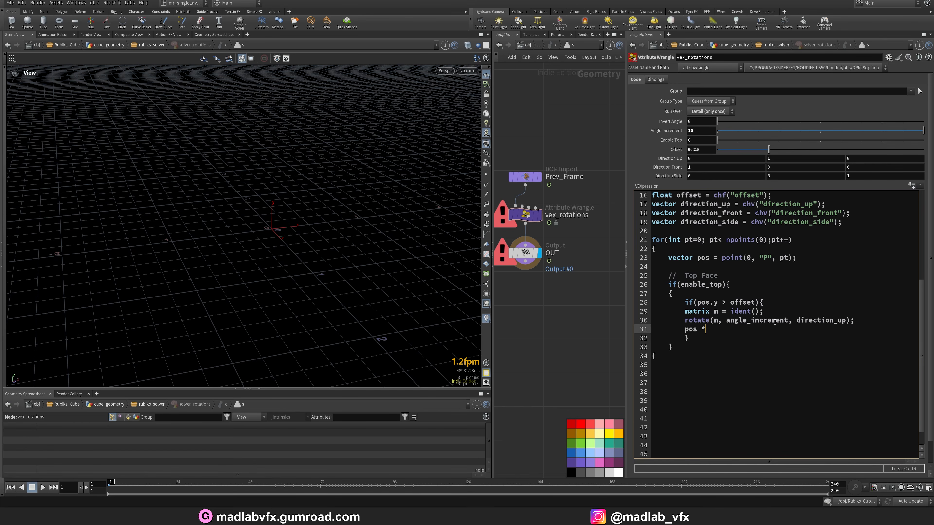
{"action": "type", "text": "= m;"}
{"action": "key", "text": "Return"}
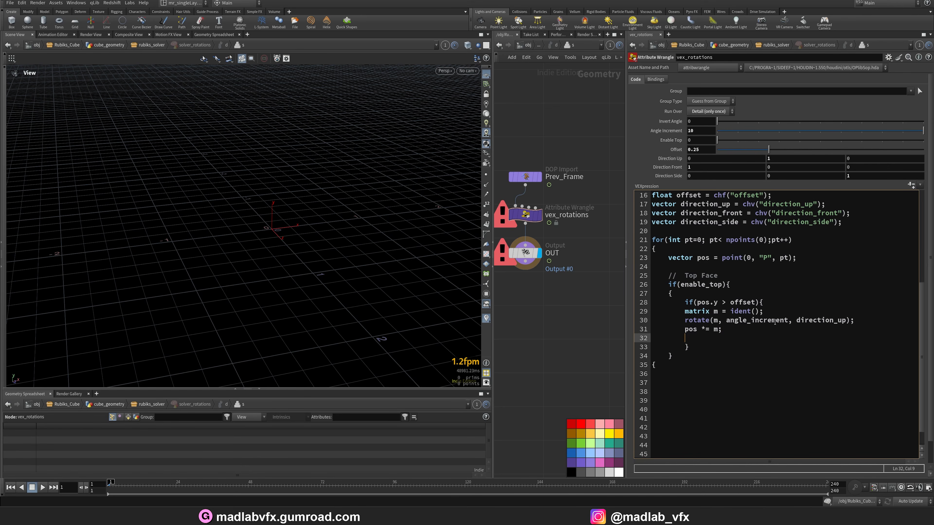
Indent the matrix, rotate and pos lines one level deeper inside the pos.y condition
{"action": "key", "text": "Up"}
{"action": "key", "text": "Up"}
{"action": "key", "text": "shift+Down"}
{"action": "key", "text": "shift+Down"}
{"action": "key", "text": "shift+Down"}
{"action": "key", "text": "Tab"}
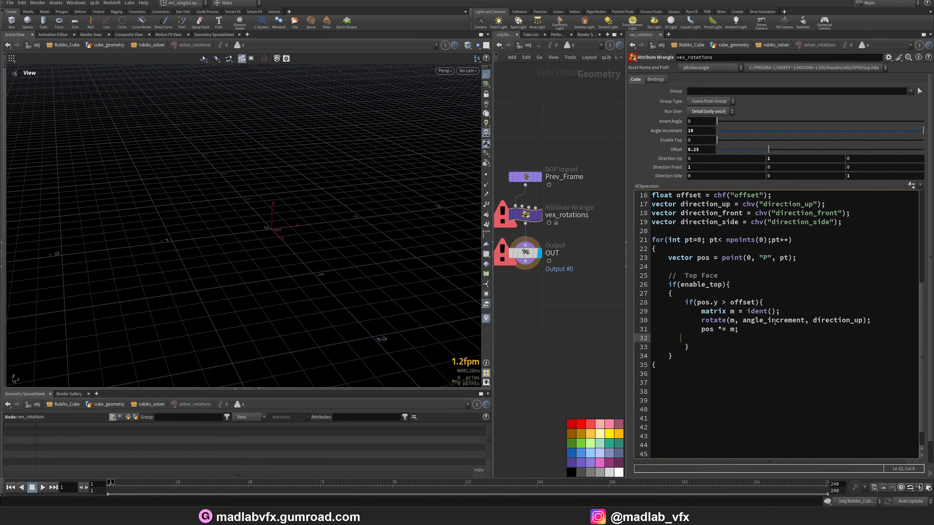
Write the position back with setpointattrib(0, "P", pt, pos, "set"); as the block's last line, and save the scene
{"action": "key", "text": "Tab"}
{"action": "type", "text": "setpoint"}
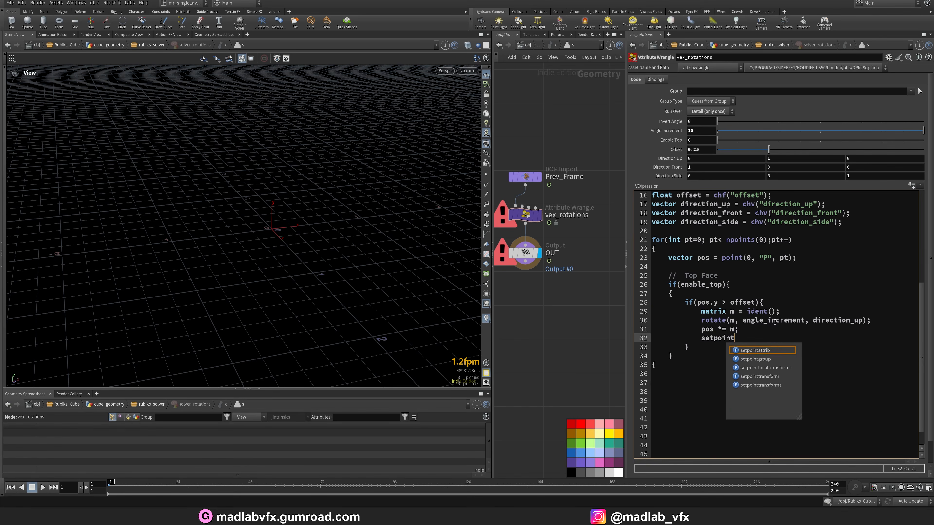
{"action": "type", "text": "attrib("}
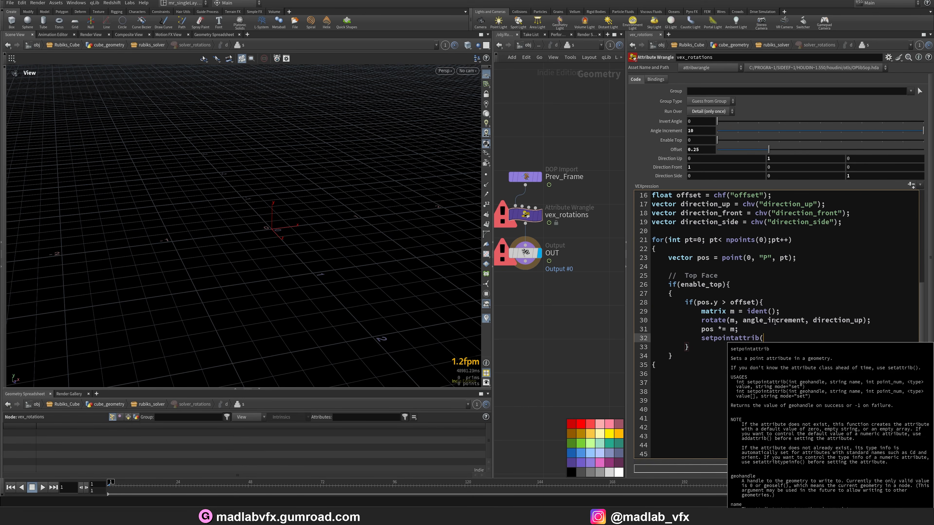
{"action": "type", "text": "0, \"\""}
{"action": "key", "text": "Left"}
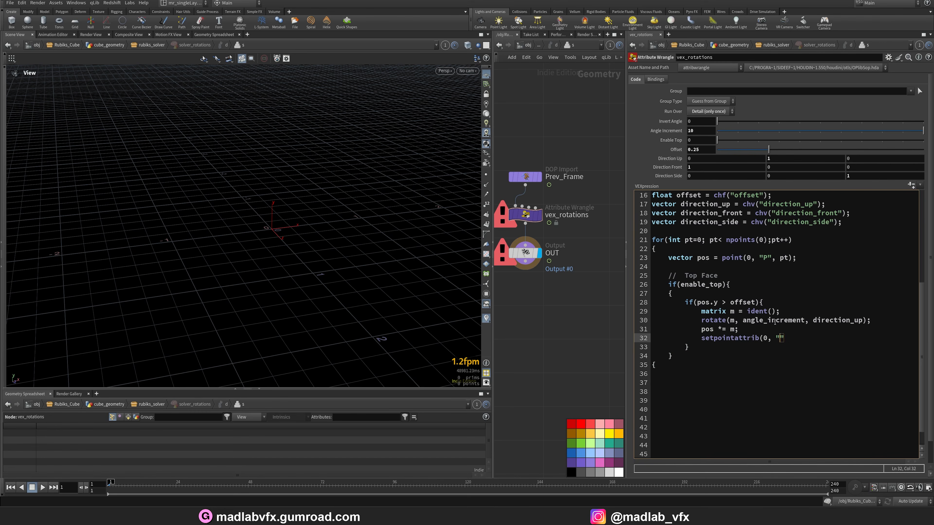
{"action": "type", "text": "P"}
{"action": "key", "text": "Right"}
{"action": "type", "text": ", pt"}
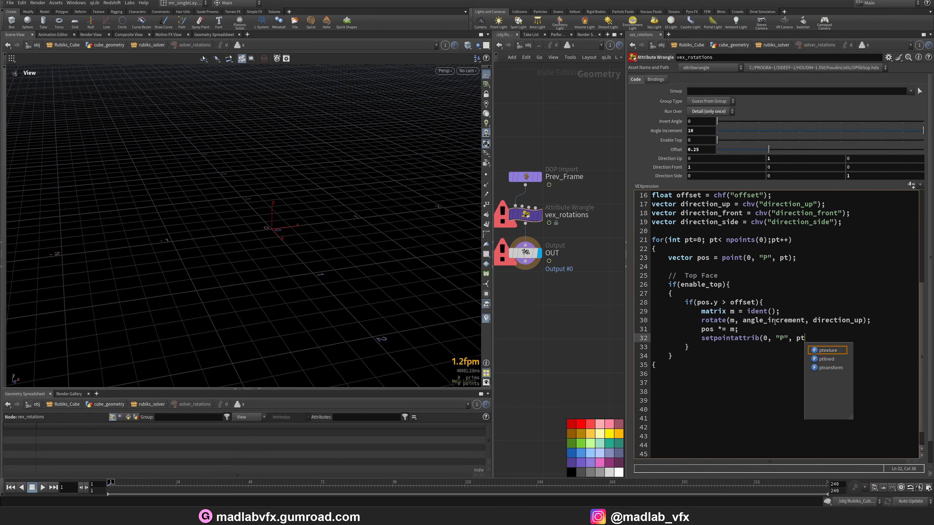
{"action": "key", "text": "Escape"}
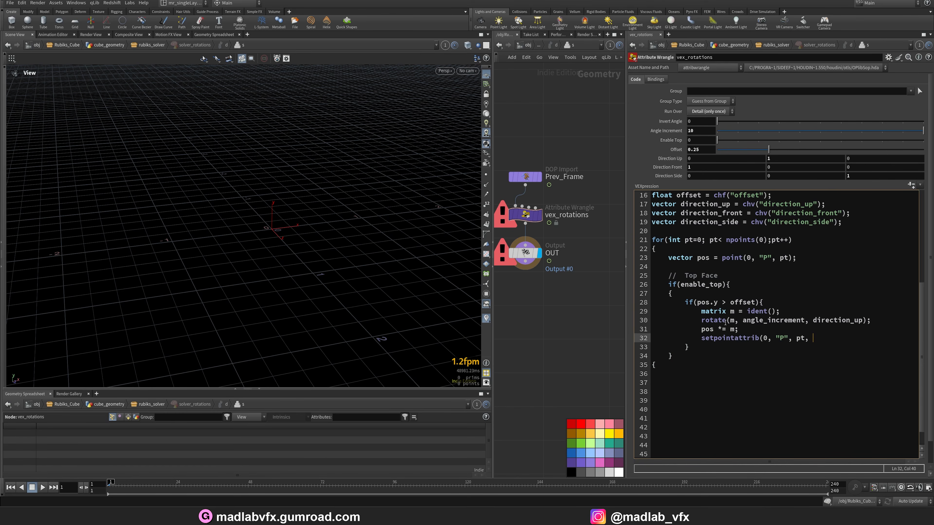
{"action": "type", "text": ", pos, \"set\");"}
{"action": "scroll", "coordinate": [792, 347], "scroll_direction": "up", "scroll_amount": 5}
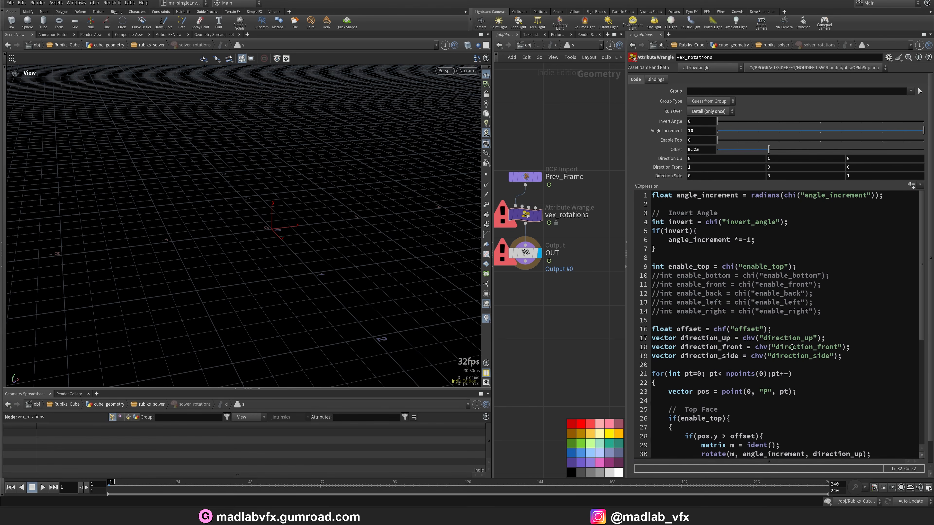
{"action": "key", "text": "ctrl+s"}
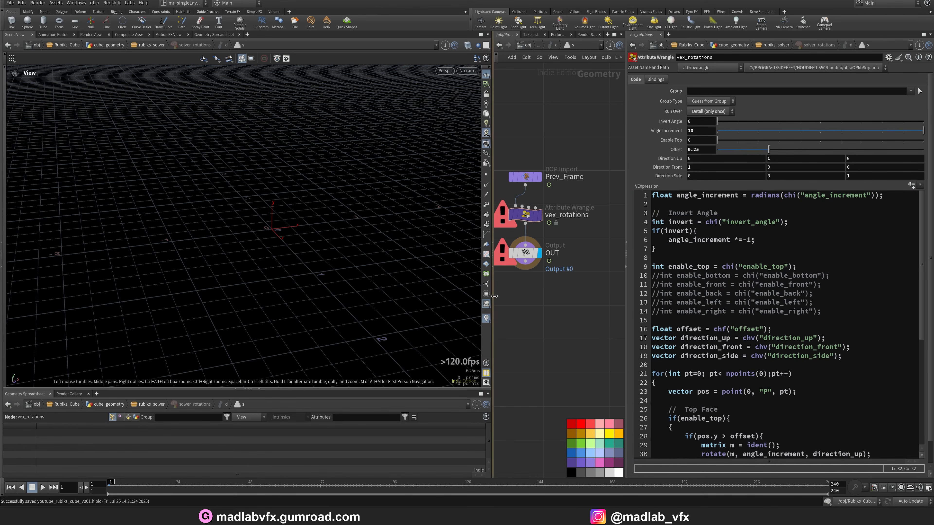
Narrow the viewport to give the network and parameter panes more room, and set the display flag on vex_rotations
{"action": "left_click_drag", "start_coordinate": [493, 296], "coordinate": [420, 297]}
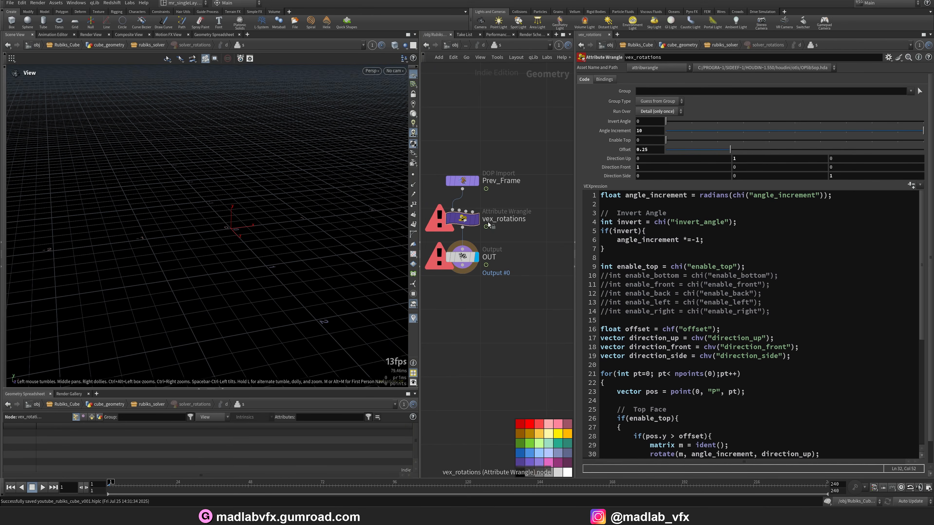
{"action": "mouse_move", "coordinate": [460, 221]}
Change the Enable Top parameter's type to Toggle in the parameter interface of vex_rotations and accept the edit
{"action": "scroll", "coordinate": [731, 336], "scroll_direction": "down", "scroll_amount": 8}
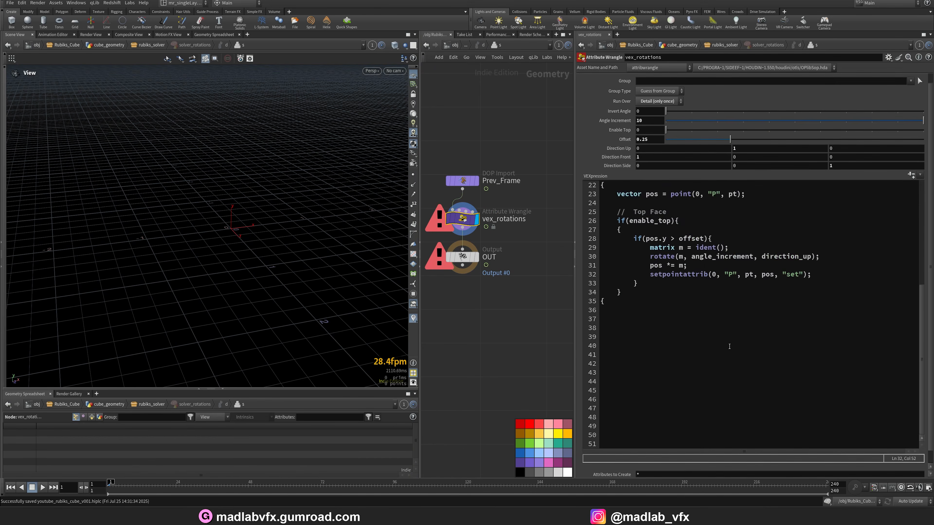
{"action": "scroll", "coordinate": [652, 287], "scroll_direction": "up", "scroll_amount": 8}
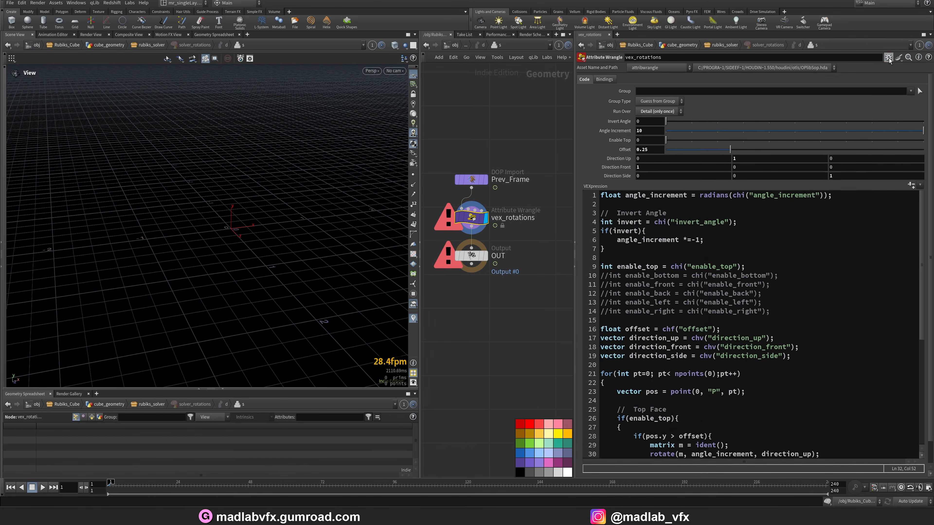
{"action": "left_click", "coordinate": [889, 56]}
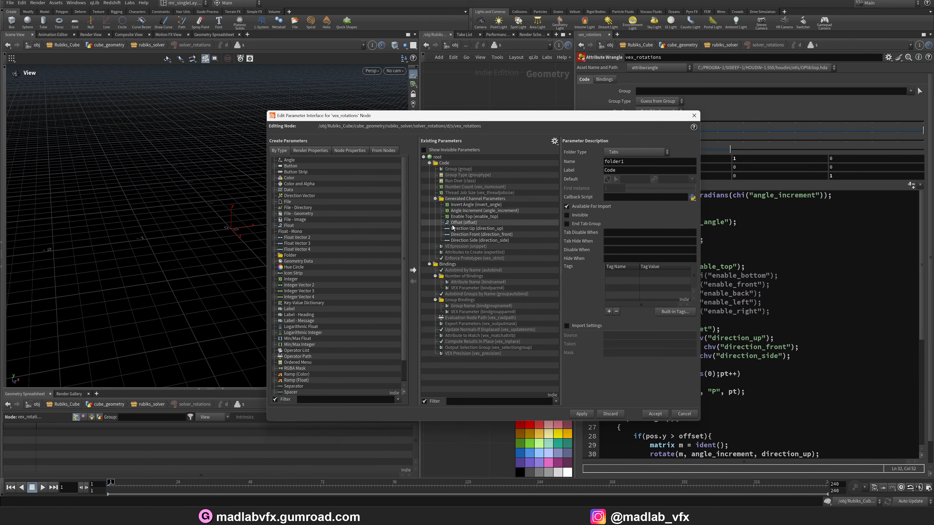
{"action": "left_click", "coordinate": [453, 218]}
{"action": "left_click", "coordinate": [618, 183]}
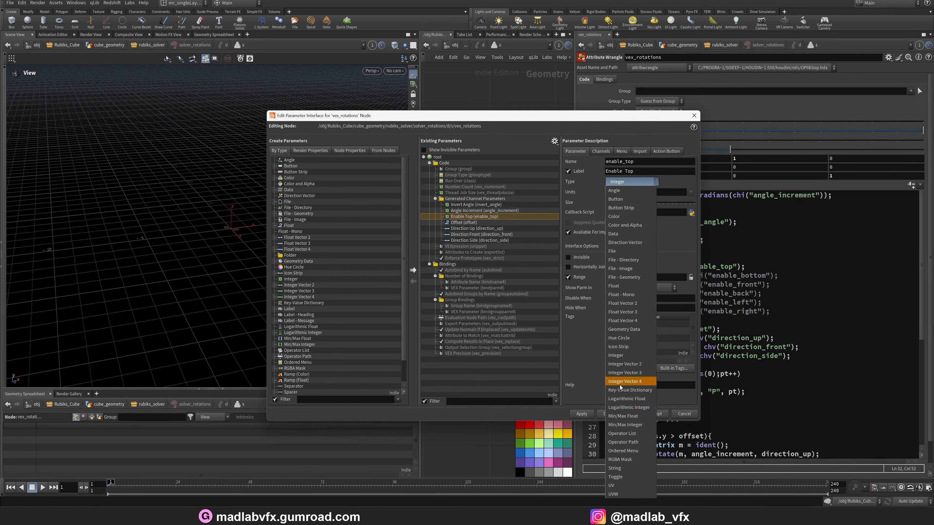
{"action": "left_click", "coordinate": [625, 476]}
{"action": "left_click", "coordinate": [582, 414]}
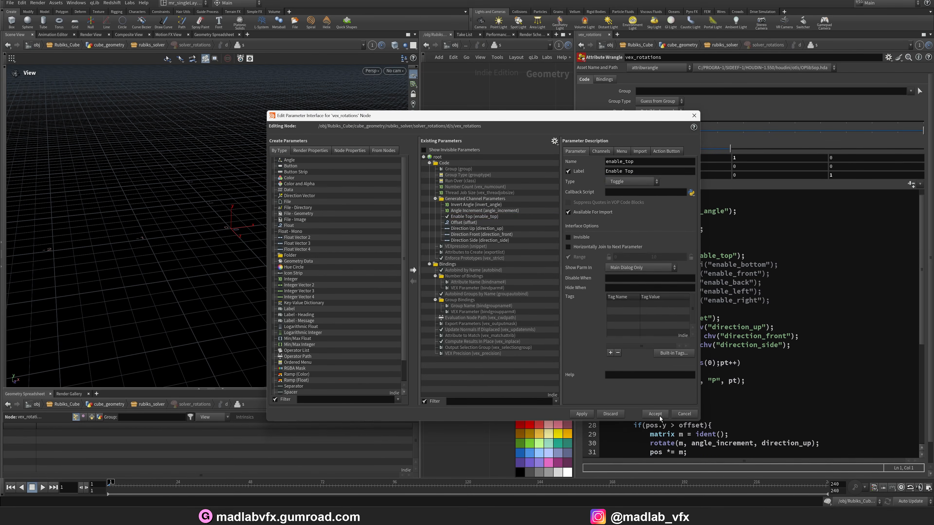
{"action": "left_click", "coordinate": [655, 414]}
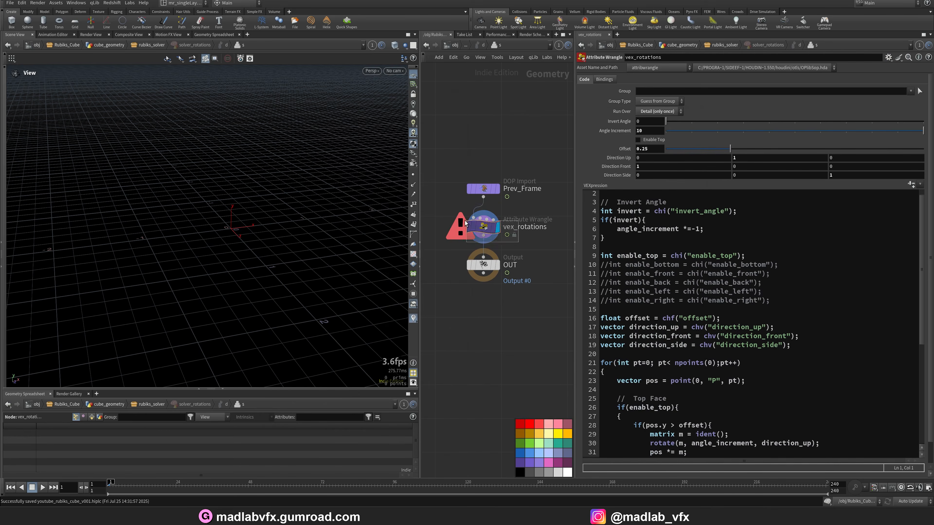
Check the error details of vex_rotations and replace the for loop's final brace on line 35 with a closing brace
{"action": "middle_click", "coordinate": [460, 226]}
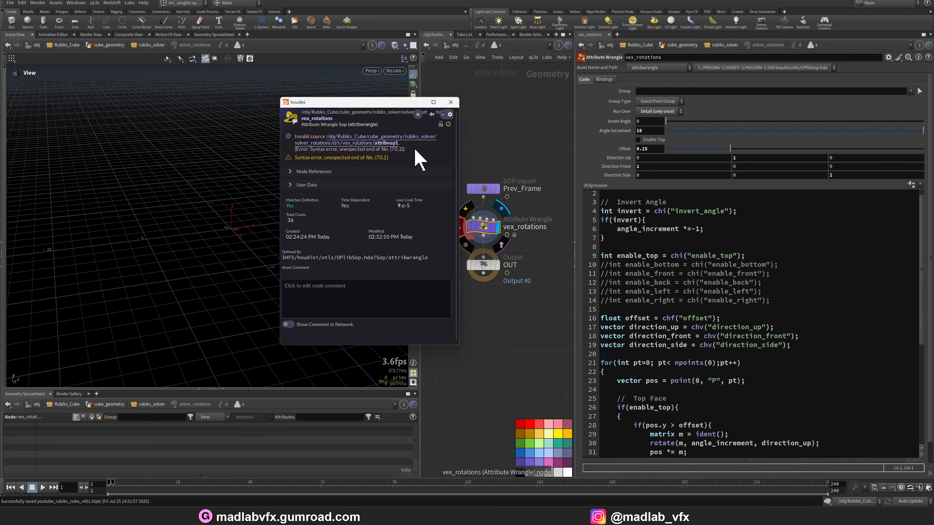
{"action": "left_click", "coordinate": [451, 102]}
{"action": "scroll", "coordinate": [776, 391], "scroll_direction": "down", "scroll_amount": 5}
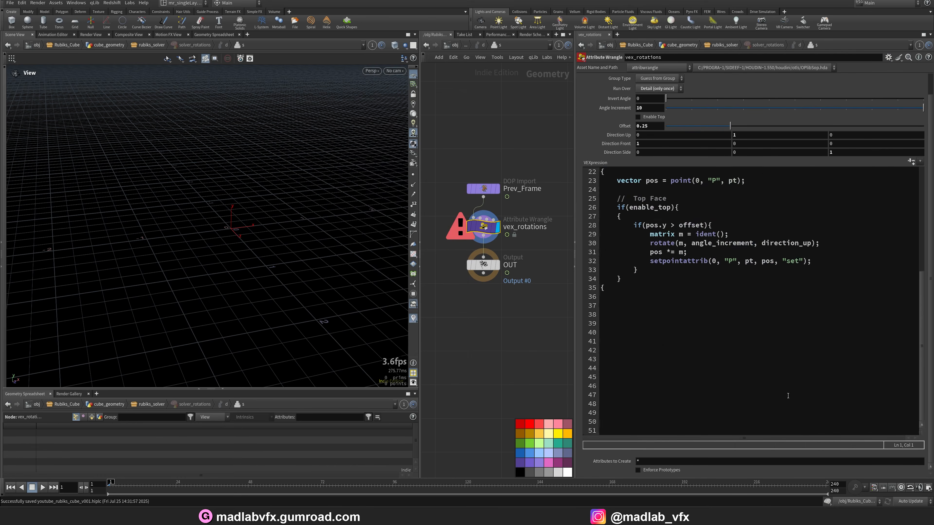
{"action": "scroll", "coordinate": [776, 391], "scroll_direction": "up", "scroll_amount": 4}
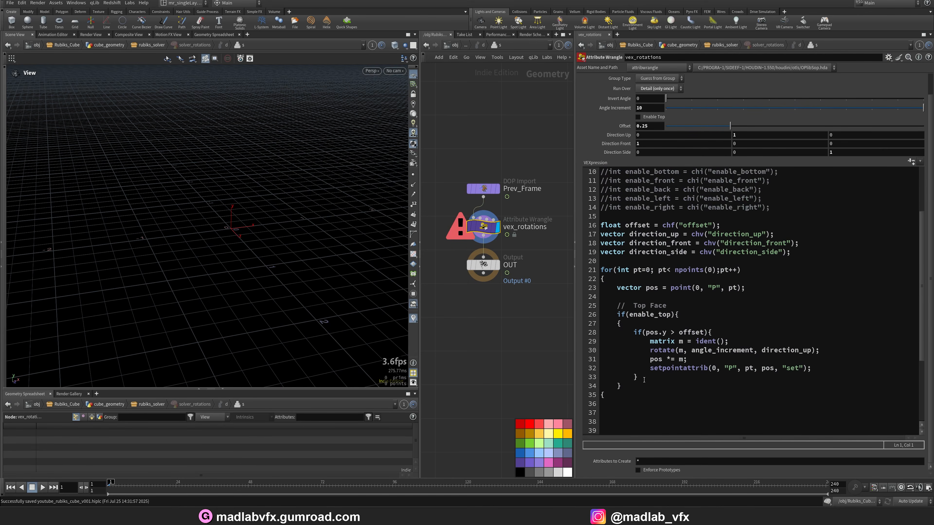
{"action": "left_click", "coordinate": [630, 393]}
{"action": "key", "text": "BackSpace"}
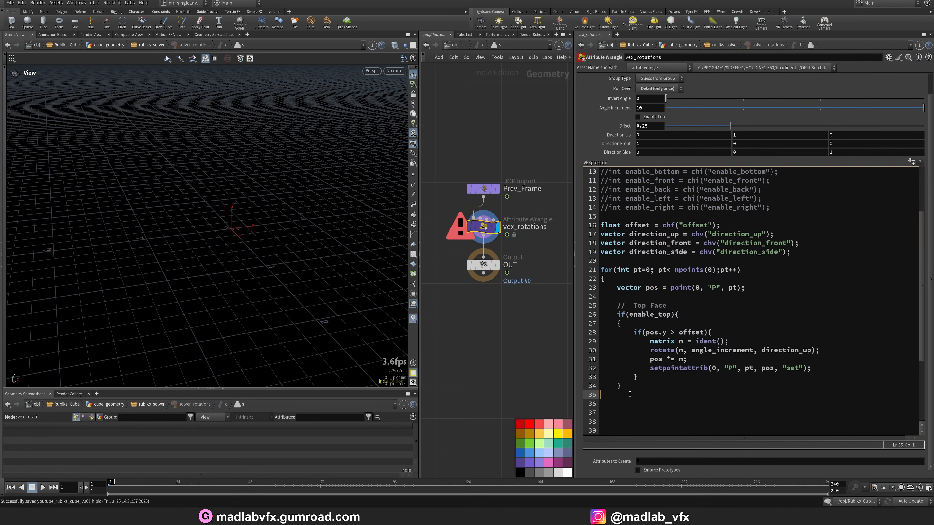
{"action": "type", "text": "}"}
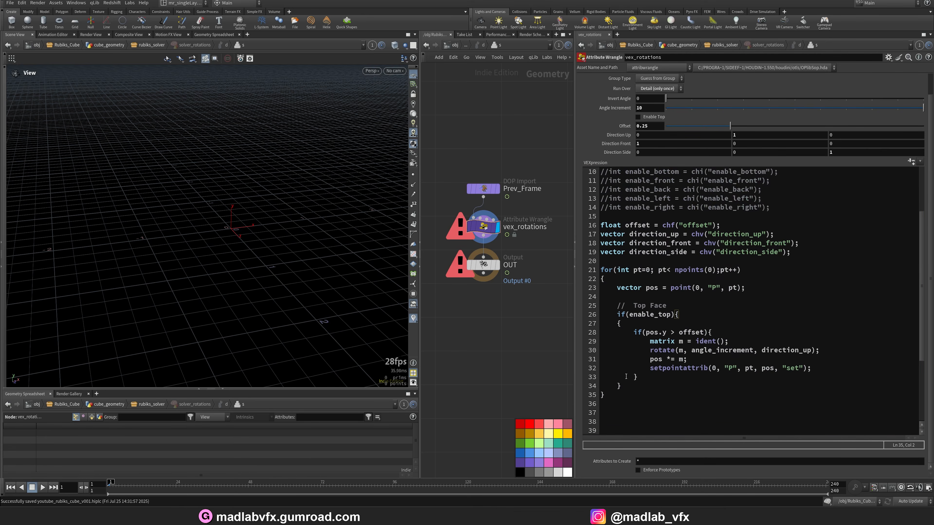
Delete the redundant opening brace line directly below the if(enable_top) line and save the scene
{"action": "left_click", "coordinate": [684, 315]}
{"action": "key", "text": "Down"}
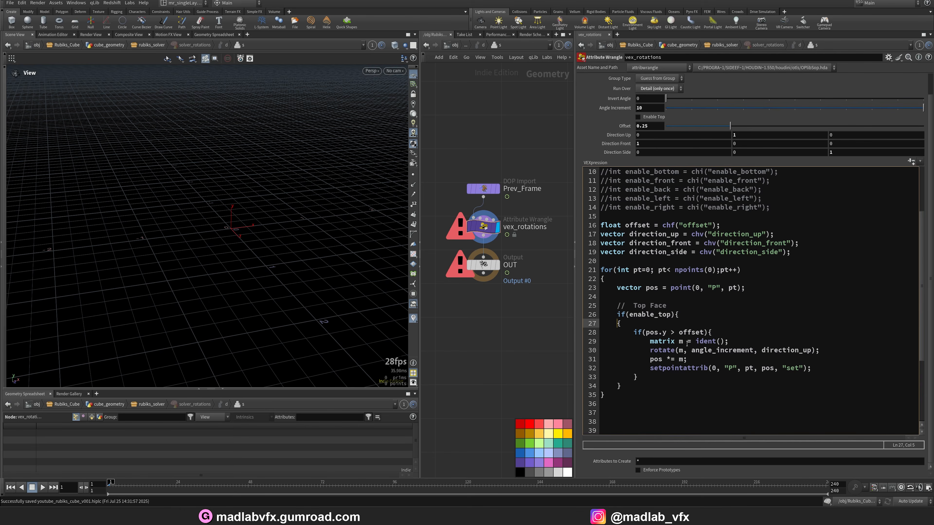
{"action": "key", "text": "shift+Down"}
{"action": "key", "text": "BackSpace"}
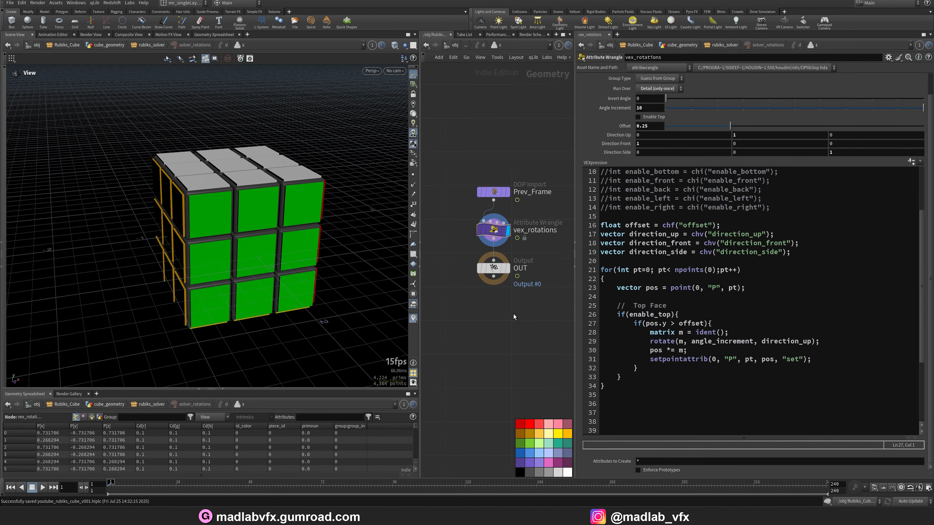
Go back up to the rubiks_solver network, set the display flag on solver_rotations and play the timeline
{"action": "key", "text": "u"}
{"action": "scroll", "coordinate": [513, 261], "scroll_direction": "up", "scroll_amount": 3}
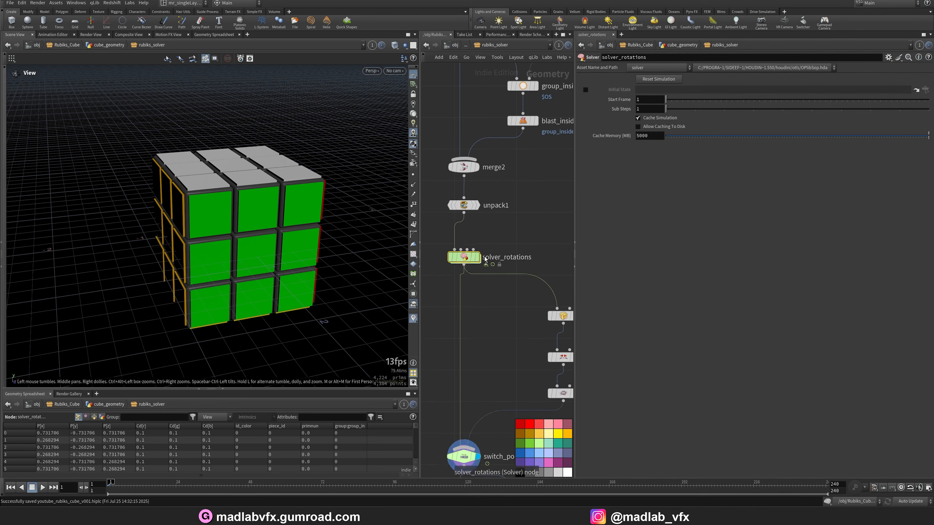
{"action": "left_click", "coordinate": [477, 257]}
{"action": "left_click_drag", "start_coordinate": [295, 258], "coordinate": [151, 384]}
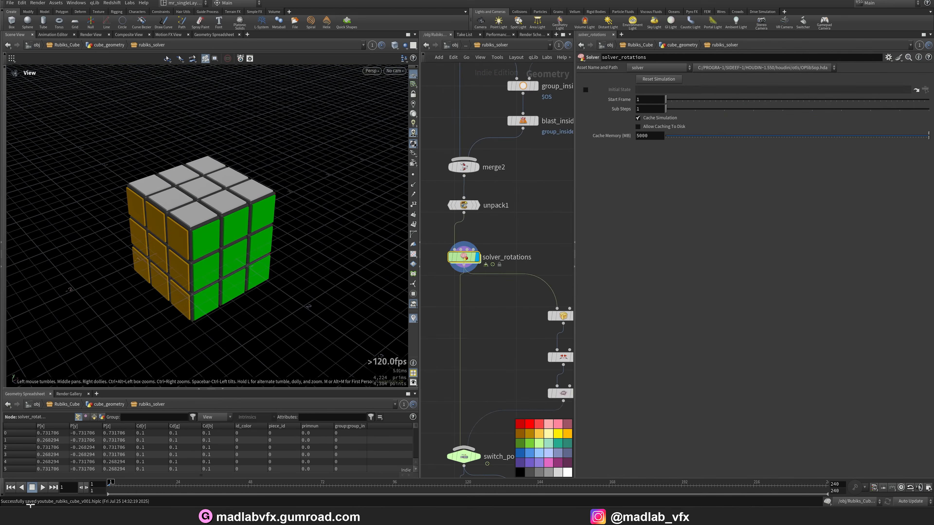
{"action": "left_click", "coordinate": [43, 488]}
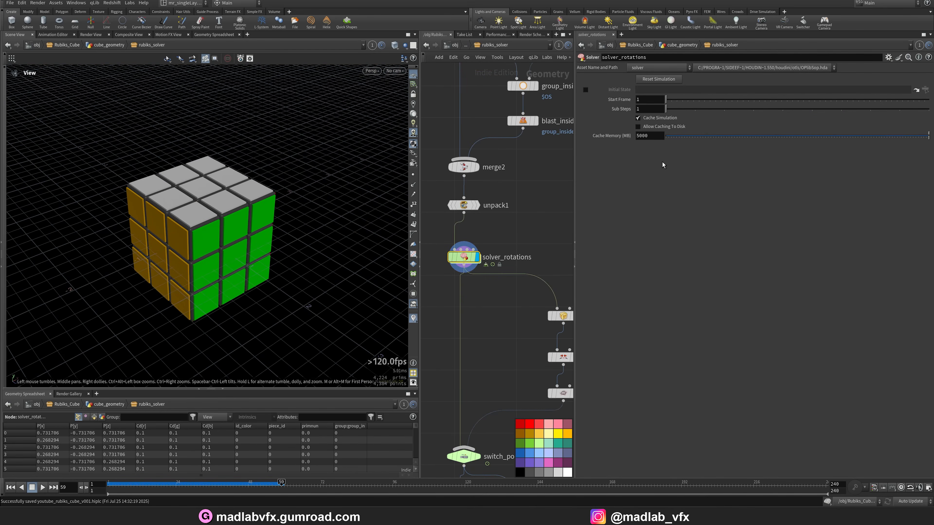
Go back inside solver_rotations, enable Enable Top on vex_rotations and play the animation from the start of the timeline
{"action": "middle_click_drag", "start_coordinate": [507, 240], "coordinate": [515, 244]}
{"action": "double_click", "coordinate": [473, 260]}
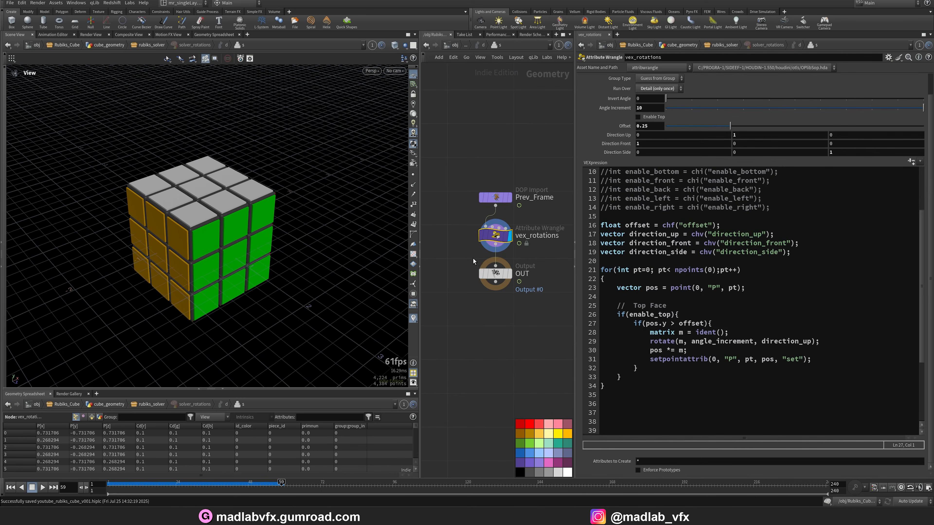
{"action": "left_click", "coordinate": [639, 117]}
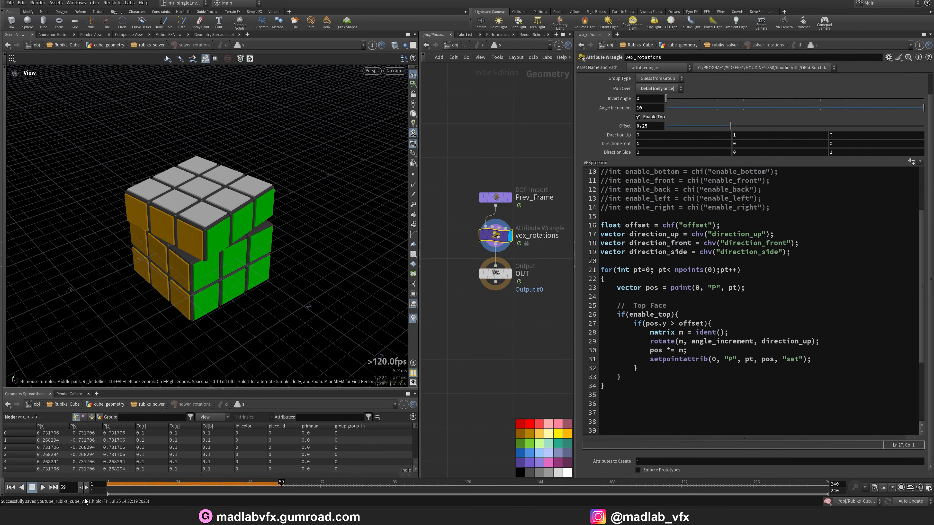
{"action": "left_click", "coordinate": [115, 484]}
{"action": "left_click", "coordinate": [42, 487]}
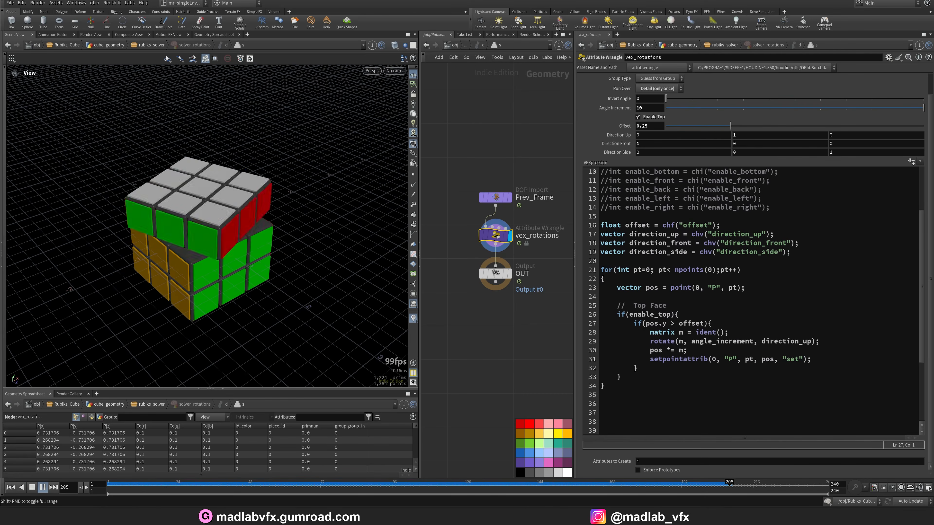
Turn on real-time playback, watch the top face rotate from a lower angle and stop at frame 117
{"action": "left_click", "coordinate": [902, 487]}
{"action": "mouse_move", "coordinate": [215, 270]}
{"action": "left_mouse_down"}
{"action": "mouse_move", "coordinate": [229, 248]}
{"action": "mouse_move", "coordinate": [212, 256]}
{"action": "left_mouse_up"}
{"action": "left_click", "coordinate": [43, 488]}
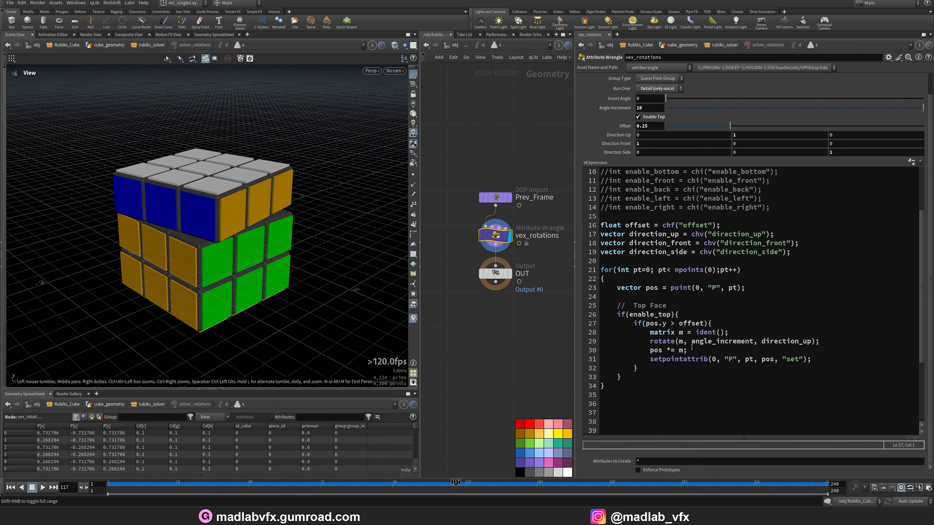
Uncomment the enable_bottom, enable_front, enable_back, enable_left and enable_right declarations on lines 10 to 14, and save the scene
{"action": "left_click_drag", "start_coordinate": [633, 378], "coordinate": [633, 305]}
{"action": "scroll", "coordinate": [666, 286], "scroll_direction": "up", "scroll_amount": 2}
{"action": "left_click", "coordinate": [619, 231]}
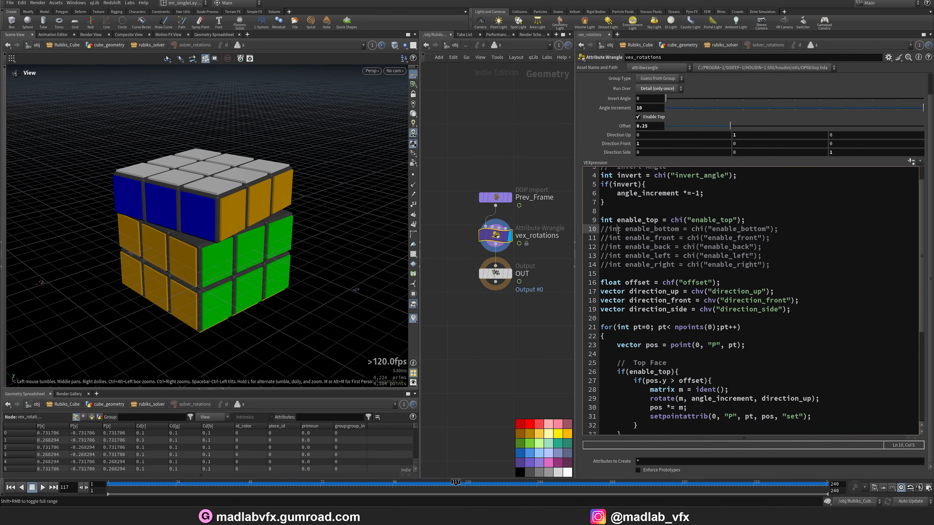
{"action": "key", "text": "BackSpace"}
{"action": "key", "text": "Delete"}
{"action": "key", "text": "Down"}
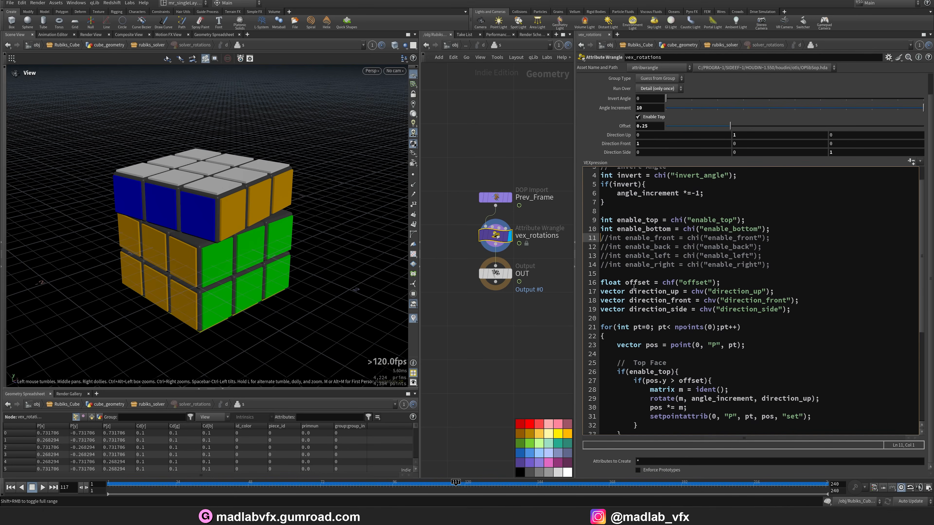
{"action": "key", "text": "Delete"}
{"action": "key", "text": "Delete"}
{"action": "key", "text": "Down"}
{"action": "key", "text": "shift+Right"}
{"action": "key", "text": "shift+Right"}
{"action": "key", "text": "Delete"}
{"action": "key", "text": "Down"}
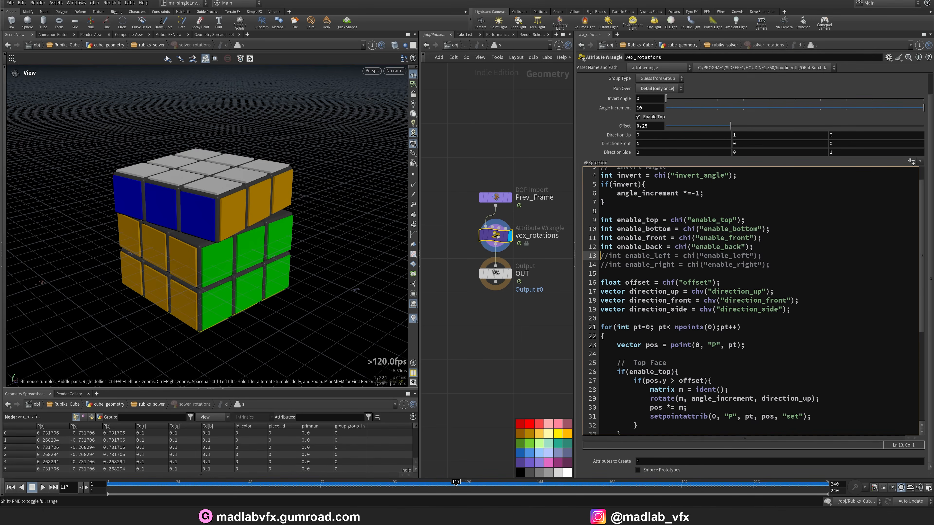
{"action": "key", "text": "shift+Right"}
{"action": "key", "text": "shift+Right"}
{"action": "key", "text": "Delete"}
{"action": "key", "text": "Down"}
{"action": "key", "text": "shift+Right"}
{"action": "key", "text": "shift+Right"}
{"action": "key", "text": "Delete"}
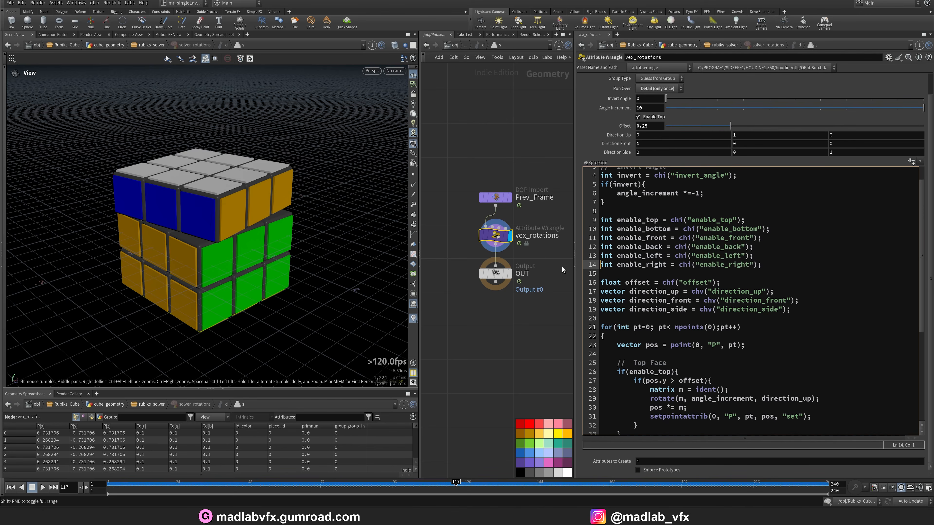
{"action": "key", "text": "ctrl+s"}
Create the spare parameters for the newly uncommented channels, skipping the ones that already exist
{"action": "left_click", "coordinate": [911, 162]}
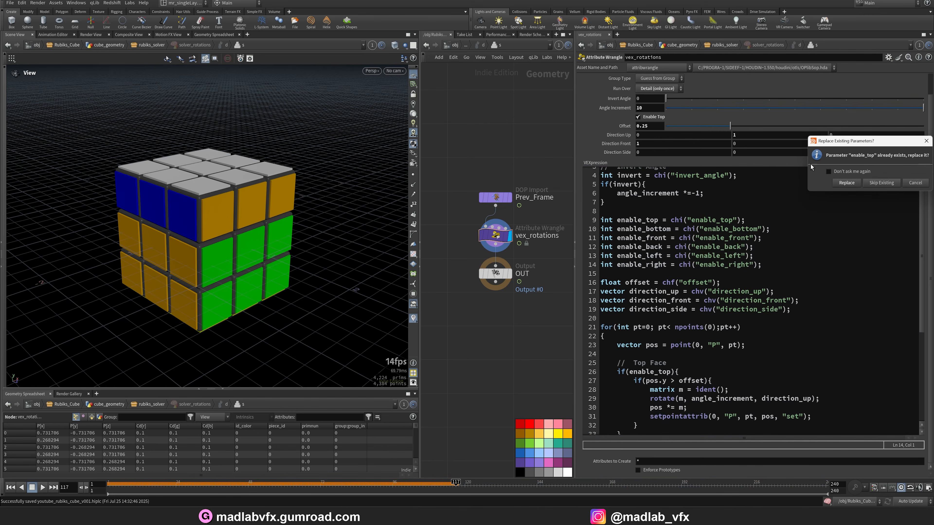
{"action": "left_click", "coordinate": [877, 183]}
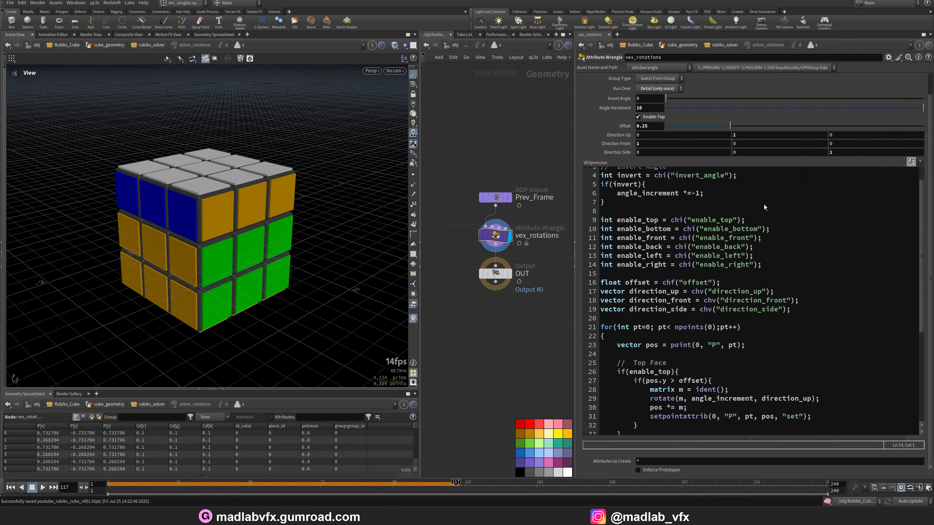
{"action": "scroll", "coordinate": [932, 225], "scroll_direction": "up", "scroll_amount": 3}
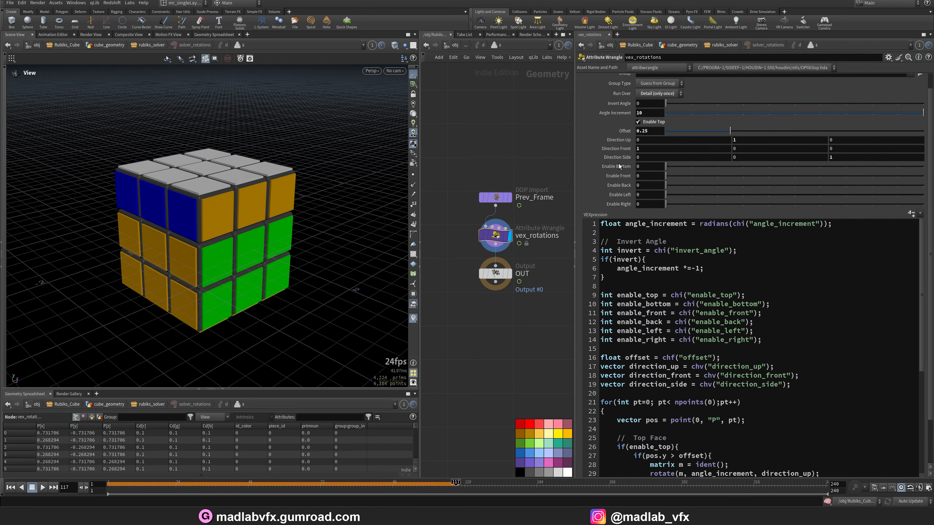
Open the parameter interface of vex_rotations and move Enable Top to directly above Enable Bottom
{"action": "left_click", "coordinate": [889, 58]}
{"action": "left_click", "coordinate": [872, 67]}
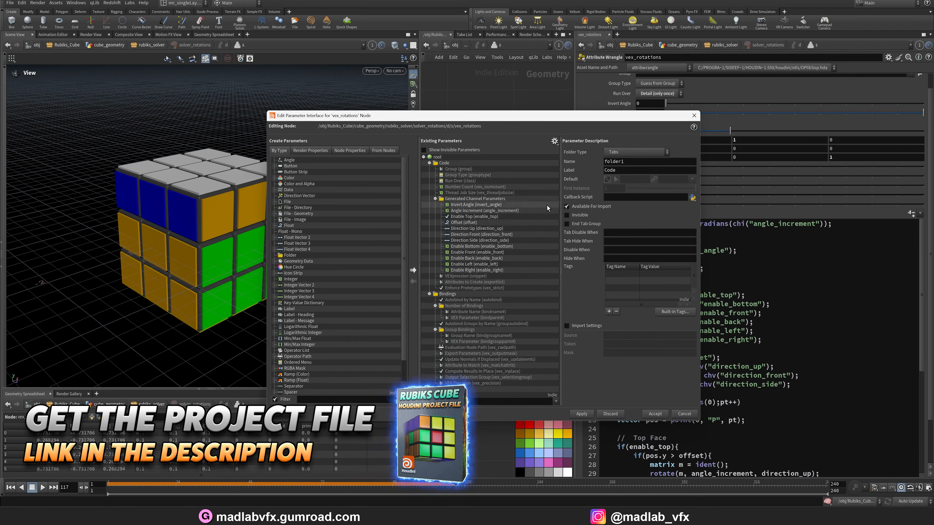
{"action": "left_click_drag", "start_coordinate": [464, 216], "coordinate": [458, 245]}
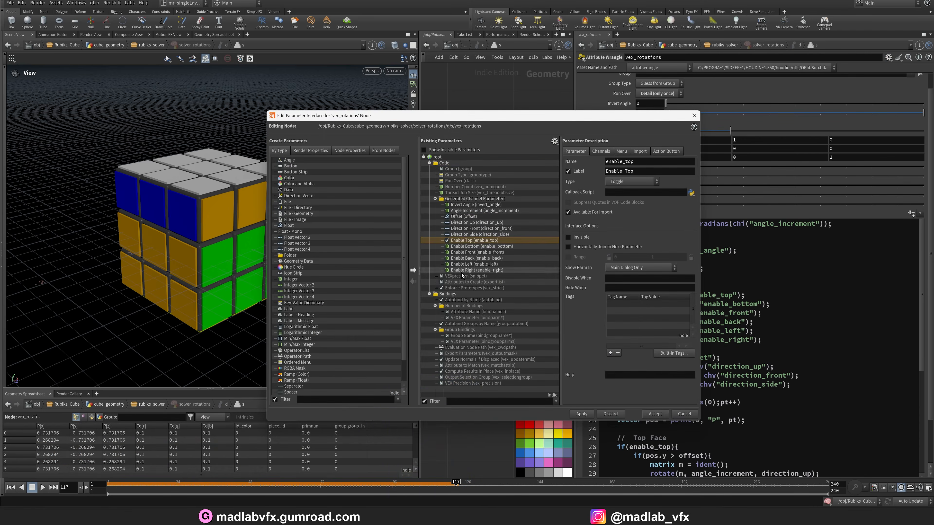
Change Enable Bottom, Enable Front, Enable Back, Enable Left and Enable Right together to the Toggle type and accept the edit
{"action": "left_click", "coordinate": [461, 247]}
{"action": "left_click", "coordinate": [462, 270], "text": "shift"}
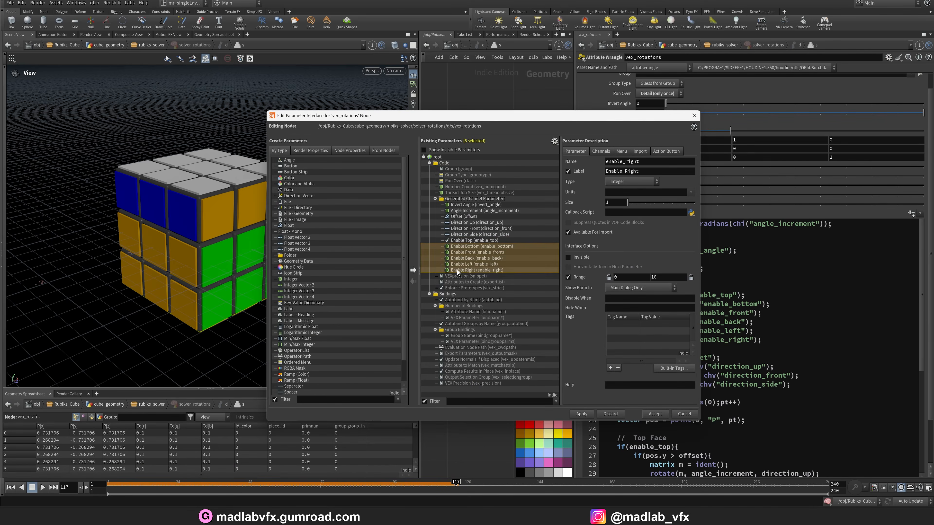
{"action": "left_click", "coordinate": [626, 182]}
{"action": "left_click", "coordinate": [622, 476]}
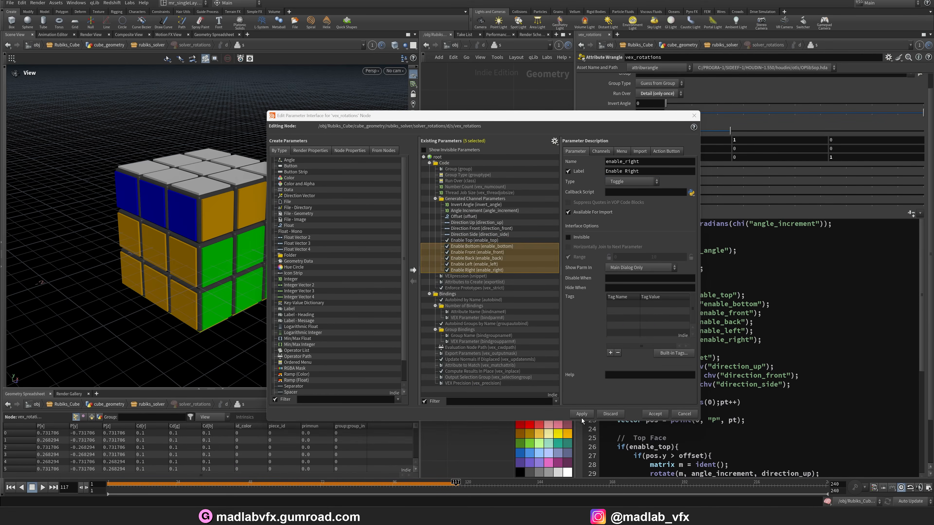
{"action": "left_click", "coordinate": [583, 414]}
{"action": "left_click", "coordinate": [655, 414]}
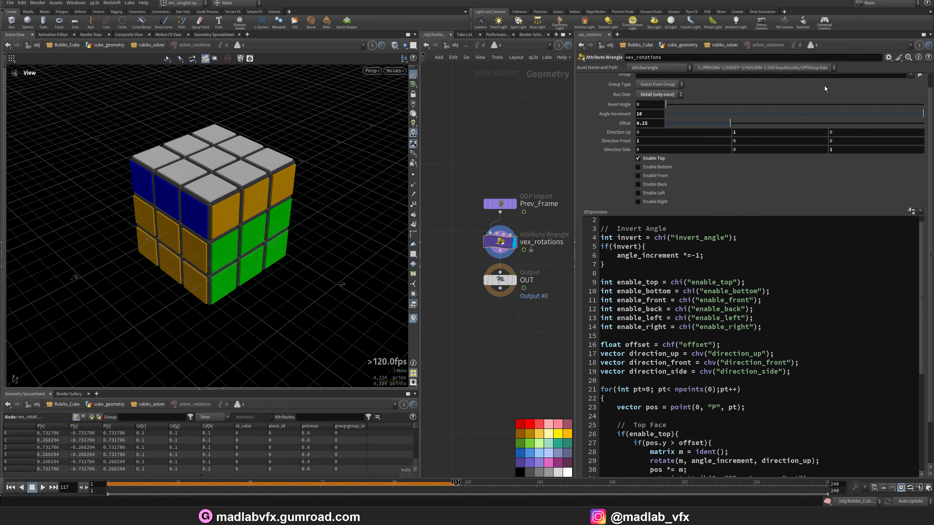
Reopen the parameter interface, change the Invert Angle parameter's type to Toggle and accept the edit
{"action": "left_click", "coordinate": [888, 57]}
{"action": "left_click", "coordinate": [867, 67]}
{"action": "left_click", "coordinate": [475, 205]}
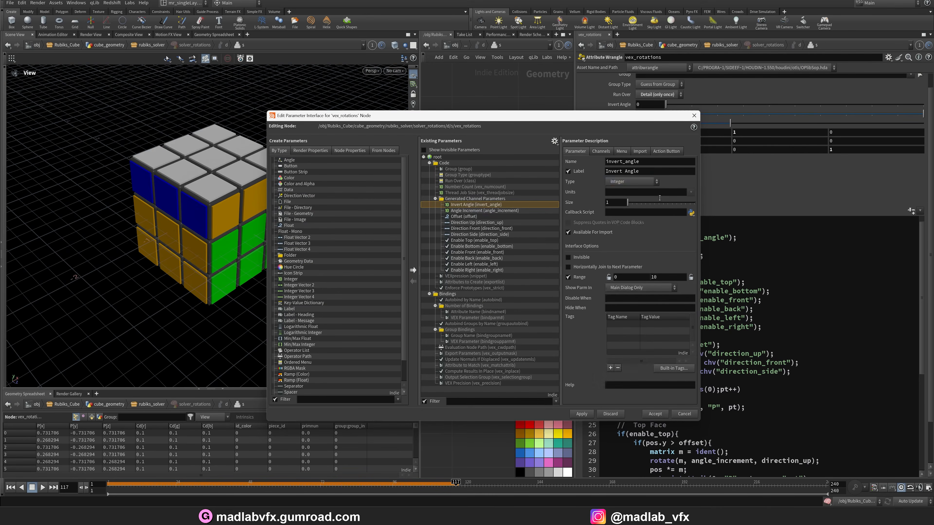
{"action": "left_click", "coordinate": [632, 182]}
{"action": "left_click", "coordinate": [615, 477]}
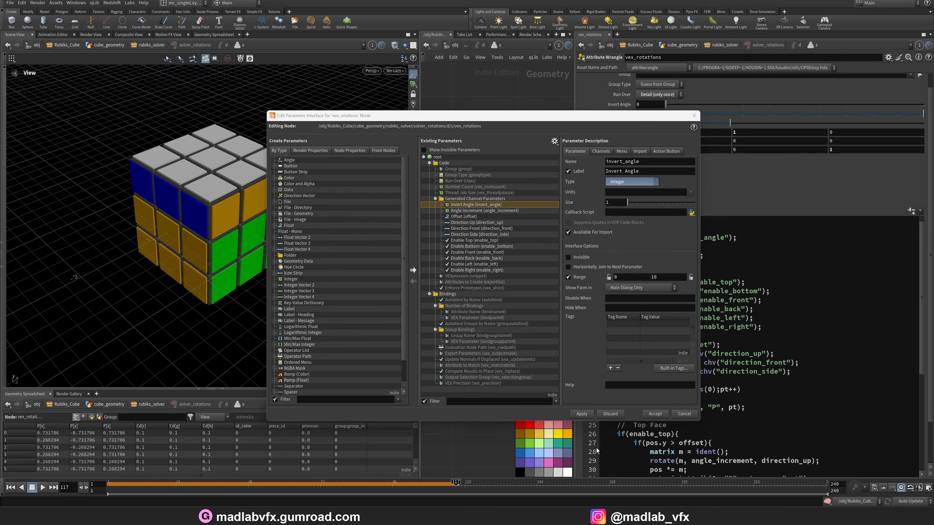
{"action": "left_click", "coordinate": [581, 414]}
{"action": "left_click", "coordinate": [655, 414]}
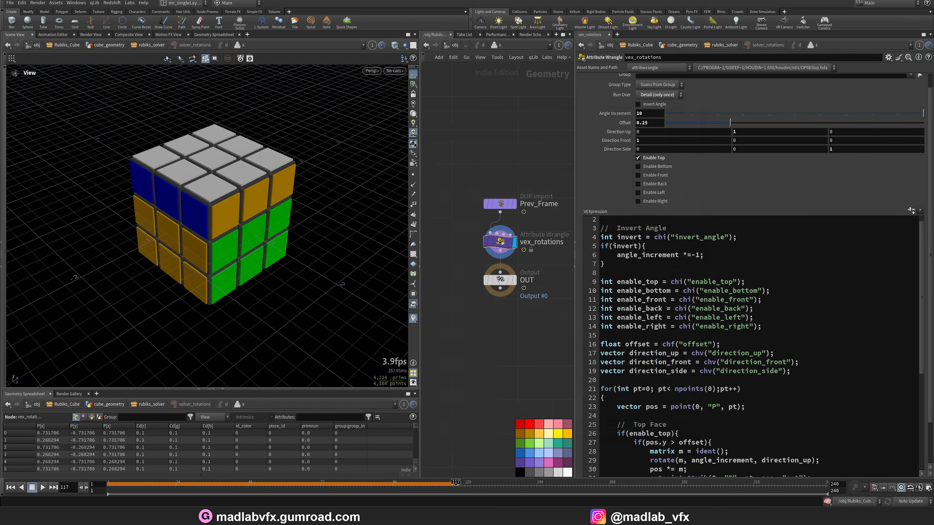
Save the scene and duplicate the Top Face code block directly below the original inside the point loop
{"action": "key", "text": "ctrl+s"}
{"action": "scroll", "coordinate": [735, 334], "scroll_direction": "down", "scroll_amount": 5}
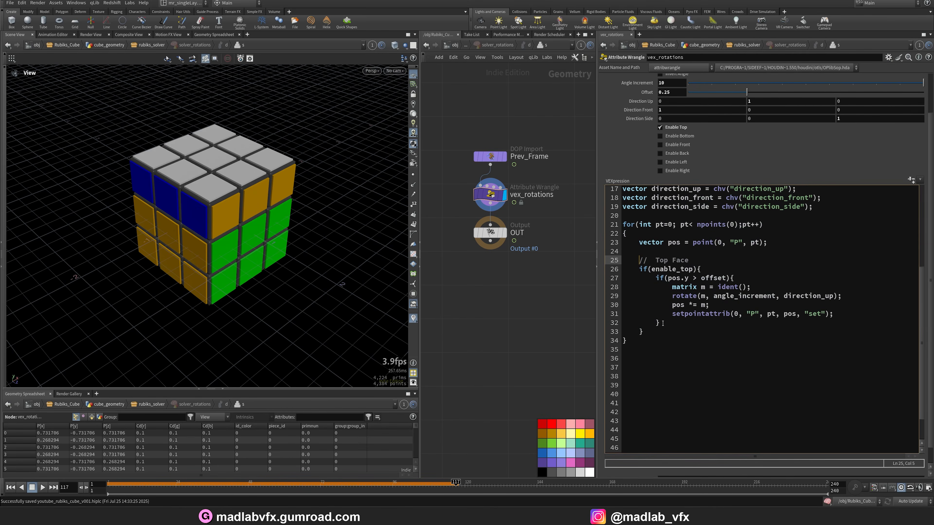
{"action": "left_click_drag", "start_coordinate": [614, 260], "coordinate": [613, 271]}
{"action": "key", "text": "shift+Down"}
{"action": "key", "text": "shift+Down"}
{"action": "key", "text": "shift+Down"}
{"action": "key", "text": "shift+Down"}
{"action": "key", "text": "shift+Down"}
{"action": "key", "text": "shift+Down"}
{"action": "key", "text": "shift+Down"}
{"action": "key", "text": "ctrl+c"}
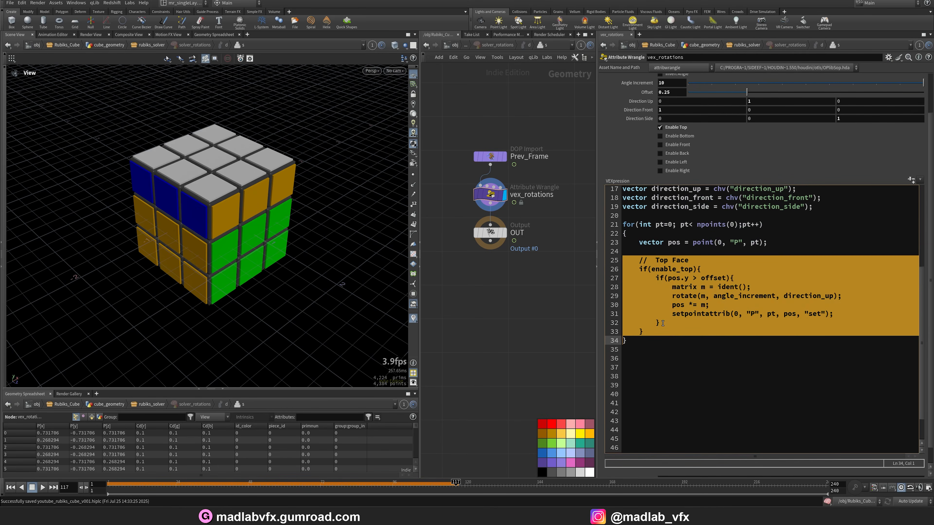
{"action": "key", "text": "Down"}
{"action": "key", "text": "Up"}
{"action": "key", "text": "Return"}
{"action": "key", "text": "ctrl+v"}
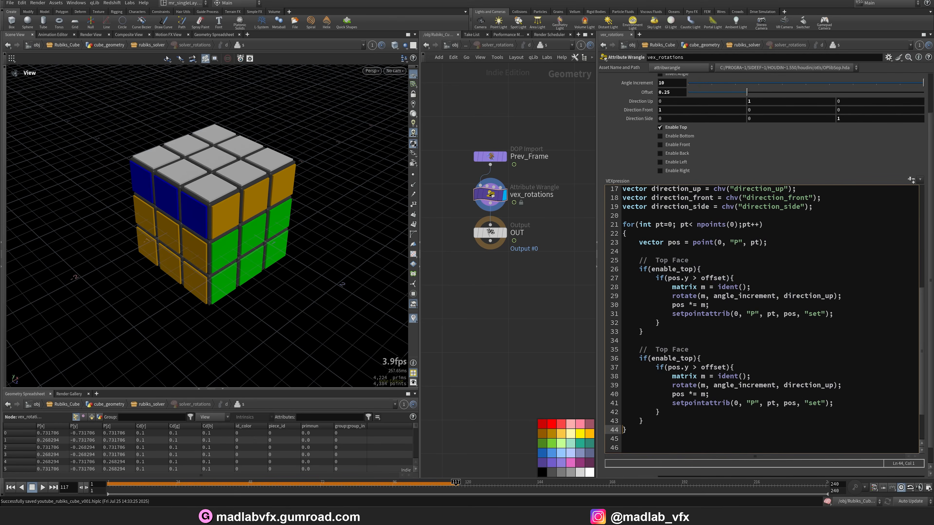
Turn the duplicate into the Bottom Face block, testing pos.y < -offset and rotating around -direction_up
{"action": "left_click", "coordinate": [668, 350]}
{"action": "key", "text": "ctrl+shift+Left"}
{"action": "type", "text": "Bottom"}
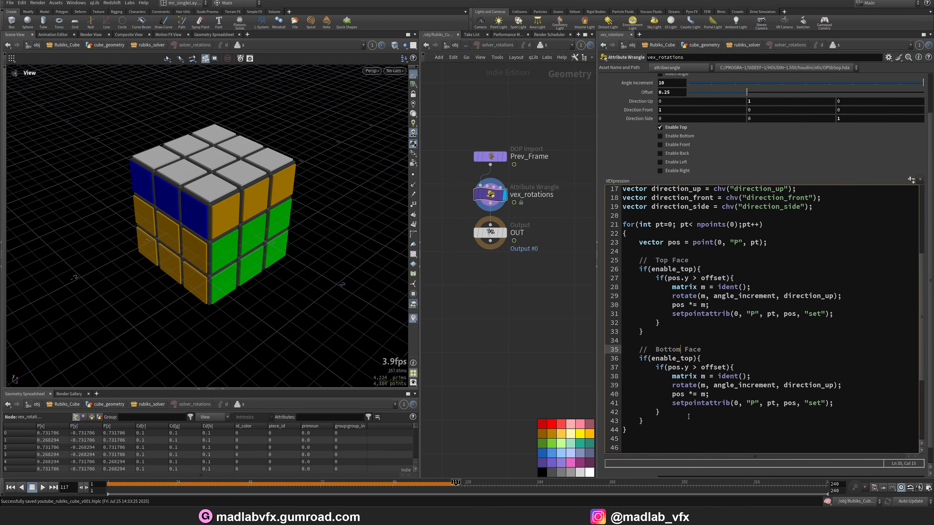
{"action": "key", "text": "Down"}
{"action": "key", "text": "Down"}
{"action": "key", "text": "Left"}
{"action": "key", "text": "BackSpace"}
{"action": "type", "text": "< -"}
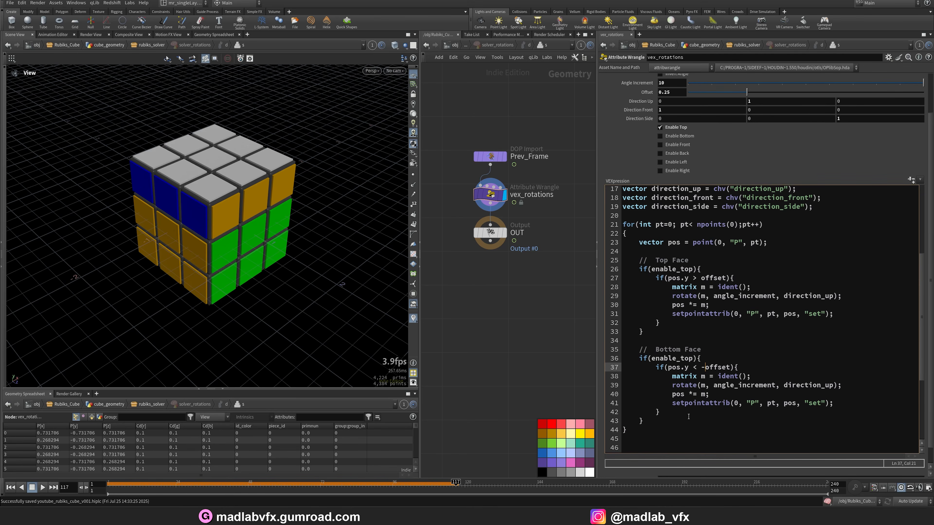
{"action": "key", "text": "Down"}
{"action": "key", "text": "Down"}
{"action": "type", "text": "-"}
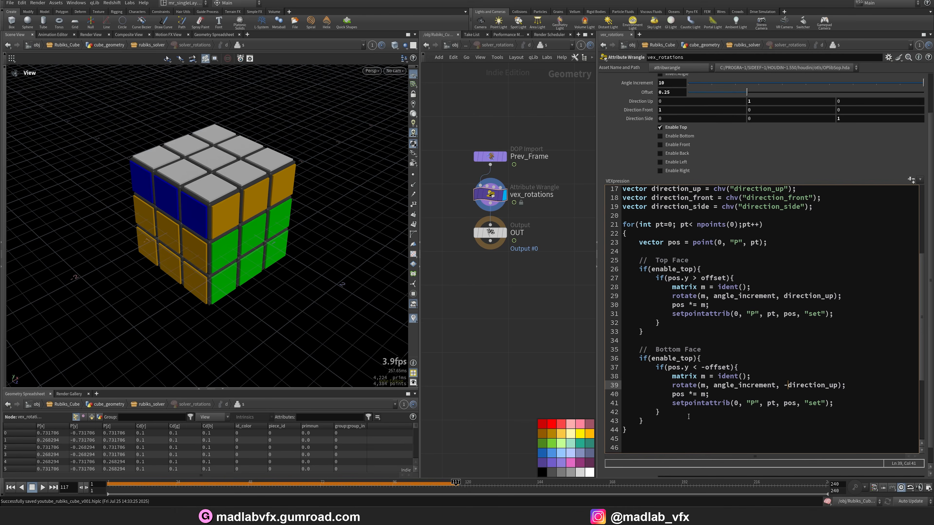
Paste another Top Face copy below the Bottom Face block and retitle its comment Front Face
{"action": "left_click", "coordinate": [650, 423]}
{"action": "key", "text": "Return"}
{"action": "key", "text": "Return"}
{"action": "key", "text": "ctrl+v"}
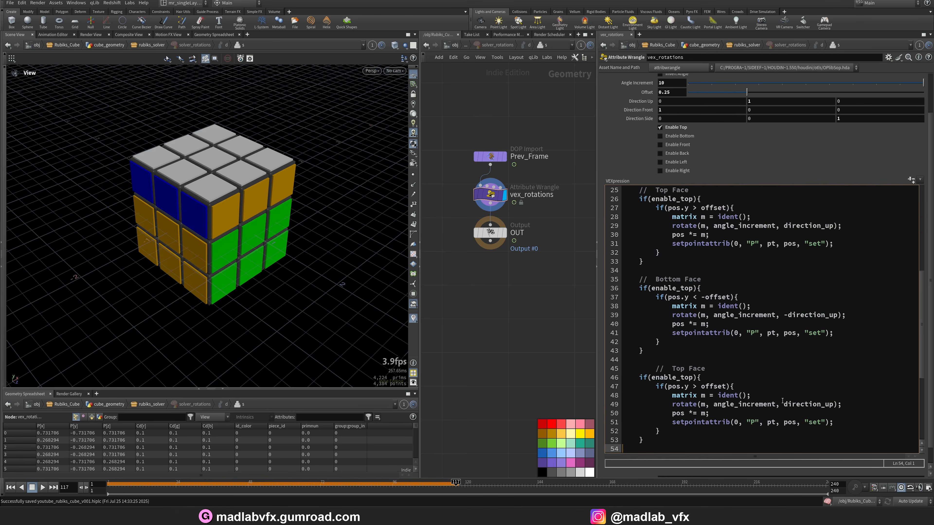
{"action": "left_click", "coordinate": [678, 368]}
{"action": "double_click", "coordinate": [679, 368]}
{"action": "type", "text": "Front"}
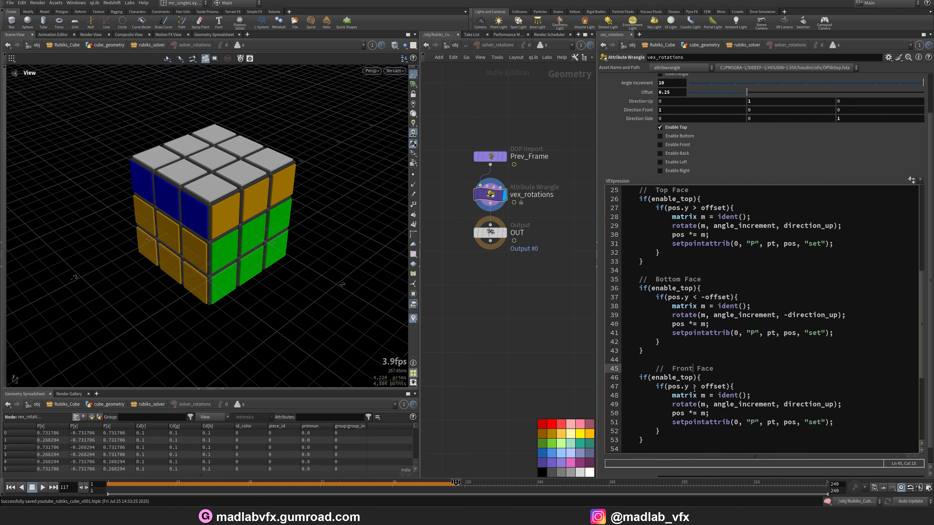
In the Front Face block, make the position test pos.x > offset and the rotation axis direction_front
{"action": "left_click", "coordinate": [689, 387]}
{"action": "left_click", "coordinate": [766, 379]}
{"action": "scroll", "coordinate": [764, 362], "scroll_direction": "down", "scroll_amount": 3}
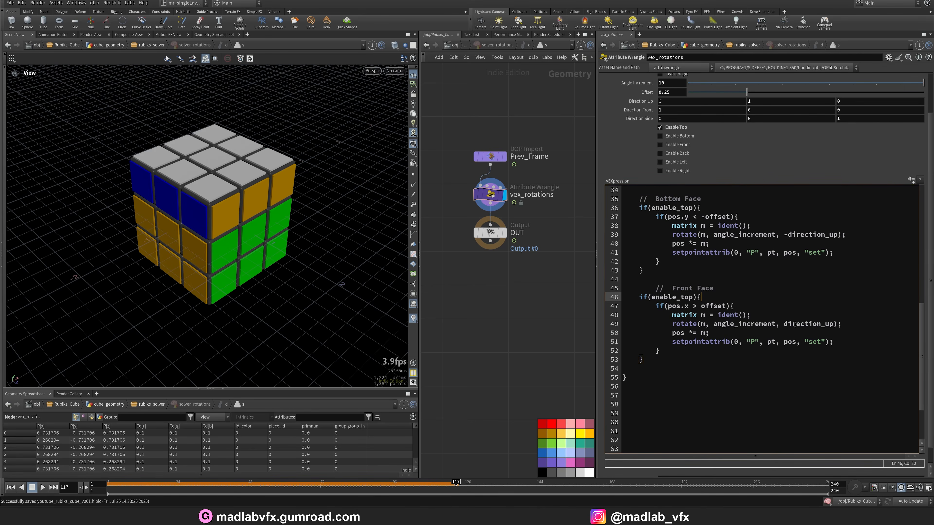
{"action": "left_click", "coordinate": [825, 325]}
{"action": "key", "text": "shift+Right"}
{"action": "key", "text": "shift+Right"}
{"action": "type", "text": "front"}
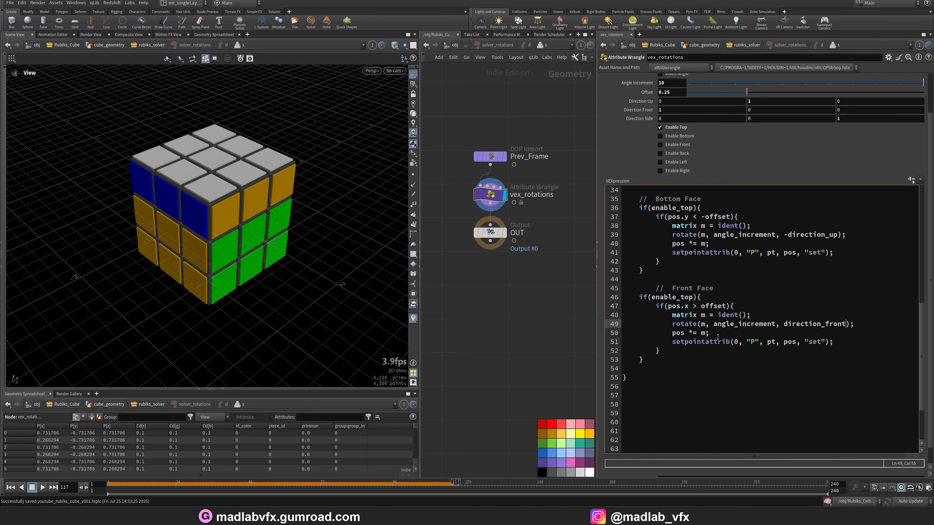
{"action": "left_click", "coordinate": [740, 336]}
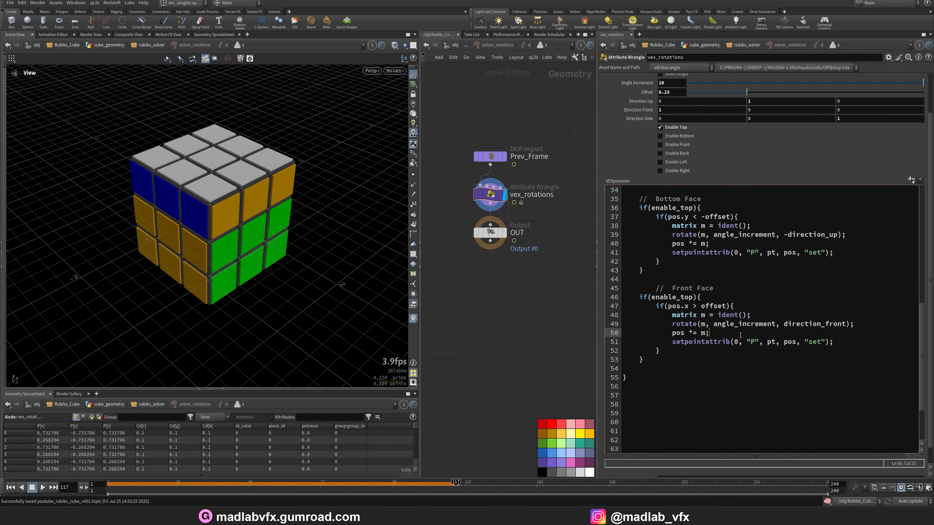
{"action": "left_click", "coordinate": [785, 324]}
{"action": "type", "text": "-"}
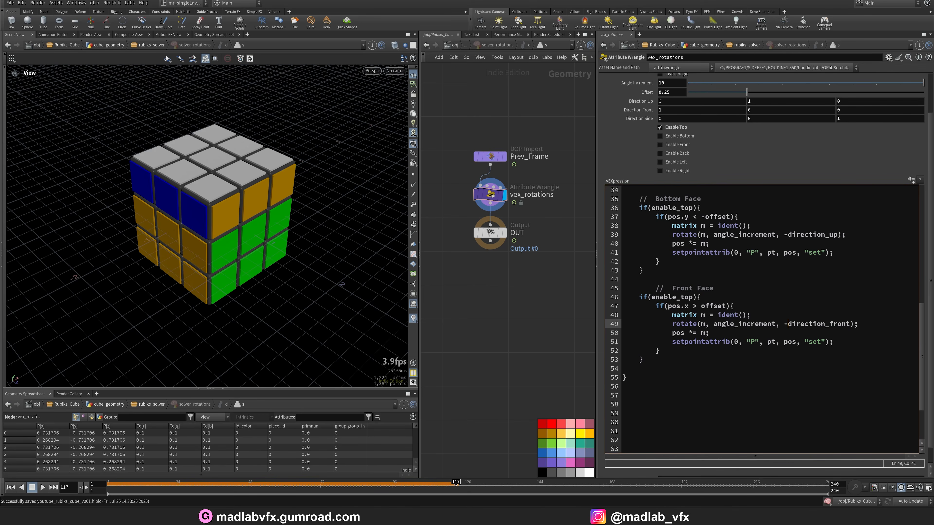
{"action": "key", "text": "BackSpace"}
Align the Front Face comment with its if statement and duplicate the whole Front Face block below it
{"action": "left_click", "coordinate": [647, 290]}
{"action": "key", "text": "BackSpace"}
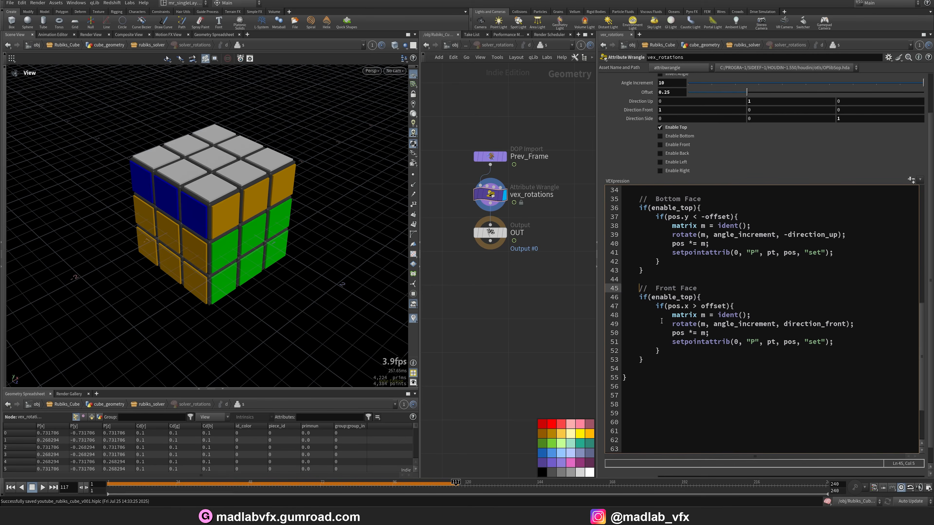
{"action": "key", "text": "shift+Down"}
{"action": "key", "text": "shift+Down"}
{"action": "key", "text": "shift+Down"}
{"action": "key", "text": "shift+Down"}
{"action": "key", "text": "shift+Down"}
{"action": "key", "text": "shift+Down"}
{"action": "key", "text": "shift+Down"}
{"action": "key", "text": "shift+Down"}
{"action": "key", "text": "shift+Down"}
{"action": "key", "text": "ctrl+c"}
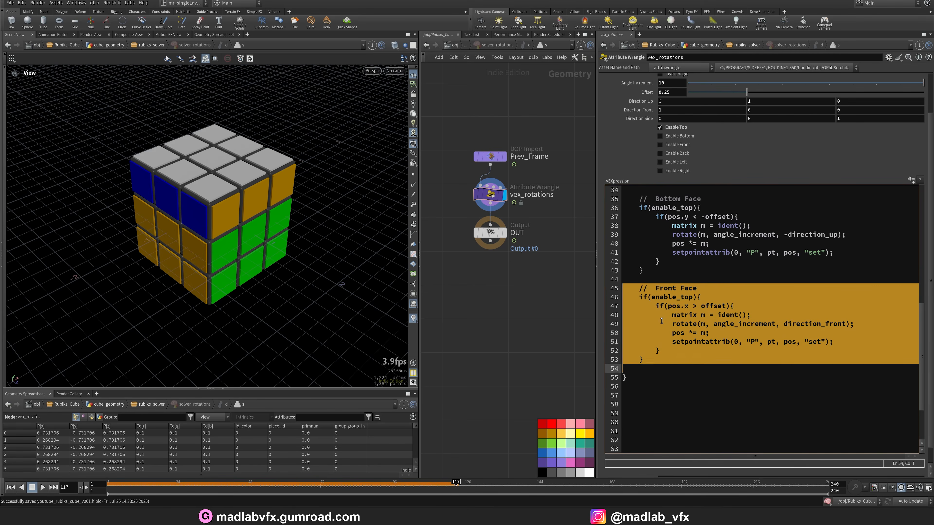
{"action": "key", "text": "Down"}
{"action": "key", "text": "ctrl+v"}
Remove the extra blank line above the copied Front Face block and retitle its comment Back Face
{"action": "left_click", "coordinate": [662, 360]}
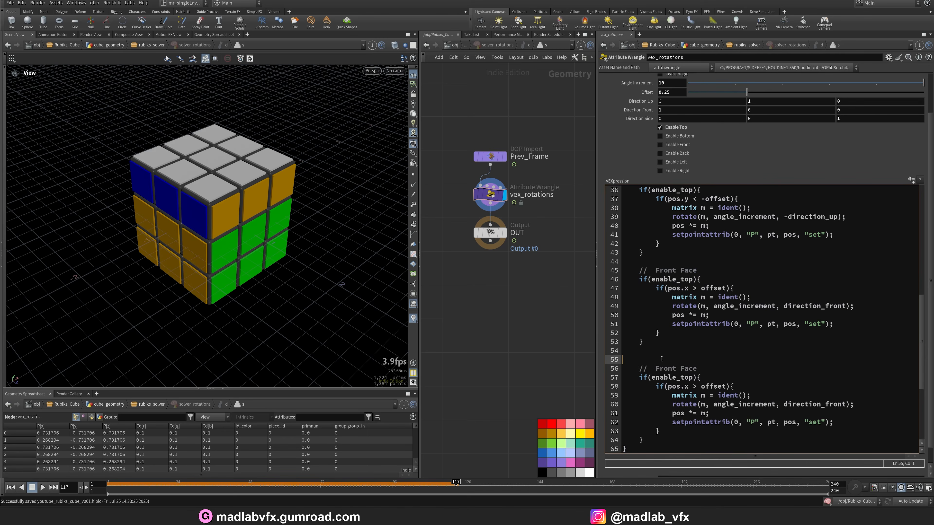
{"action": "key", "text": "Up"}
{"action": "key", "text": "shift+Down"}
{"action": "key", "text": "BackSpace"}
{"action": "key", "text": "Down"}
{"action": "key", "text": "ctrl+Right"}
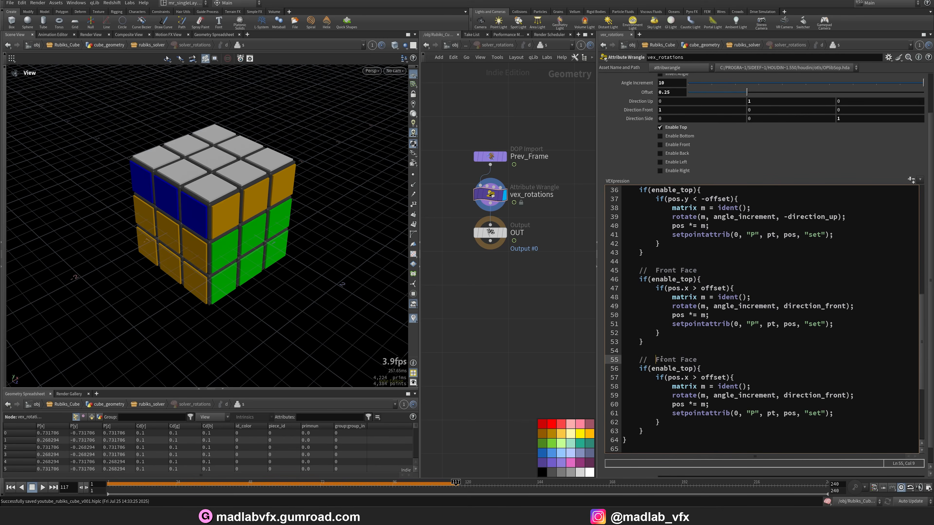
{"action": "double_click", "coordinate": [662, 359]}
{"action": "type", "text": "Back"}
In the Back Face block, change the position test to pos.x < -offset and the rotation axis to -direction_front
{"action": "left_click", "coordinate": [693, 377]}
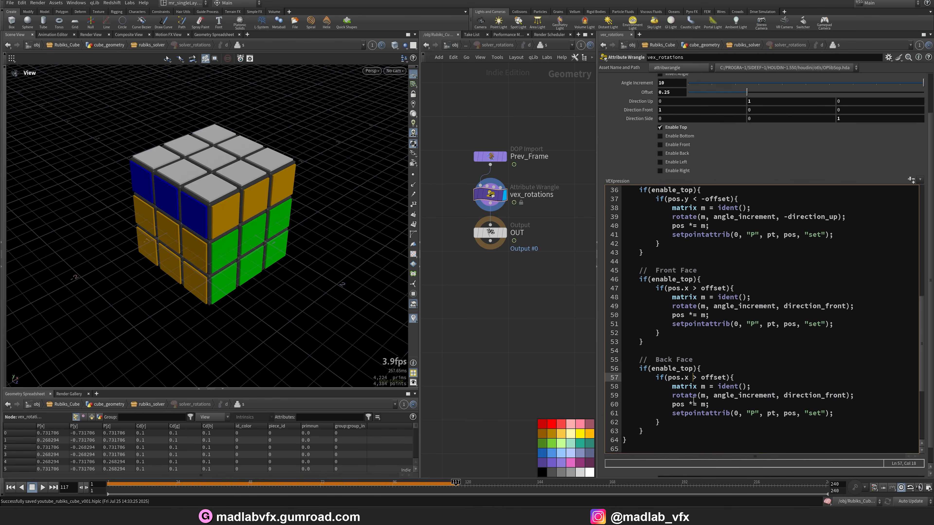
{"action": "key", "text": "BackSpace"}
{"action": "type", "text": "< -"}
{"action": "left_click", "coordinate": [786, 396]}
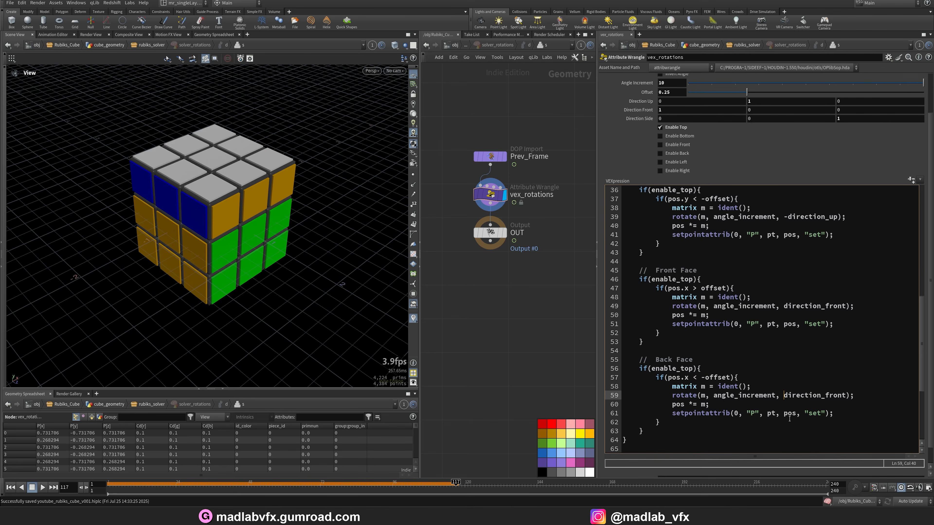
{"action": "type", "text": "-"}
{"action": "left_click", "coordinate": [761, 379]}
Paste another Front Face copy below the Back Face block, align its comment with the code and retitle it Left Face
{"action": "scroll", "coordinate": [687, 380], "scroll_direction": "down", "scroll_amount": 4}
{"action": "left_click", "coordinate": [661, 324]}
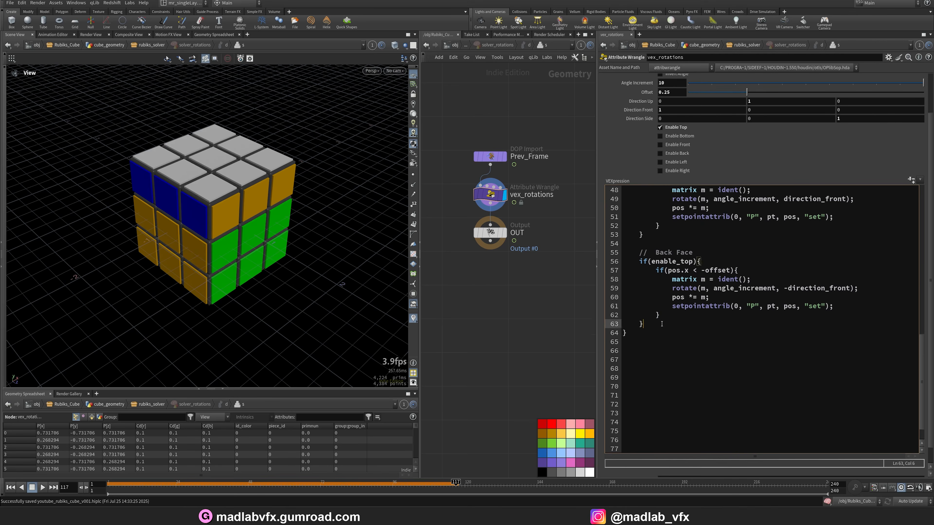
{"action": "key", "text": "Return"}
{"action": "key", "text": "ctrl+v"}
{"action": "left_click", "coordinate": [657, 346]}
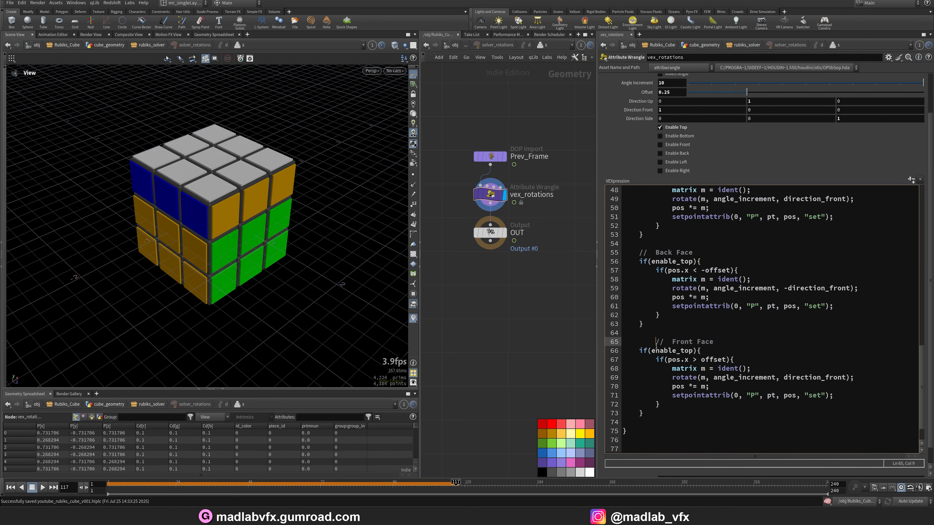
{"action": "key", "text": "shift+Home"}
{"action": "key", "text": "BackSpace"}
{"action": "key", "text": "Tab"}
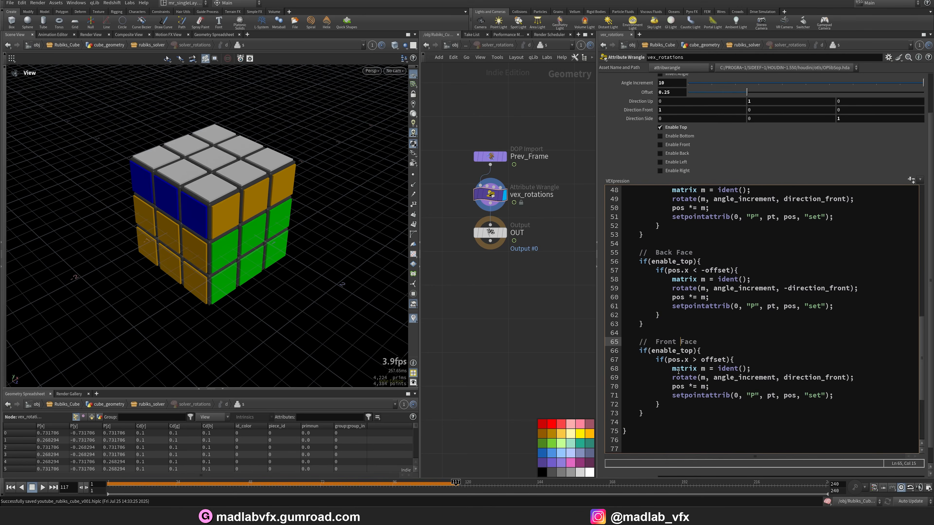
{"action": "double_click", "coordinate": [666, 342]}
{"action": "type", "text": "Lef"}
Change the outer condition of the Bottom Face block to enable_bottom and that of the Front Face block to enable_front
{"action": "scroll", "coordinate": [688, 377], "scroll_direction": "up", "scroll_amount": 15}
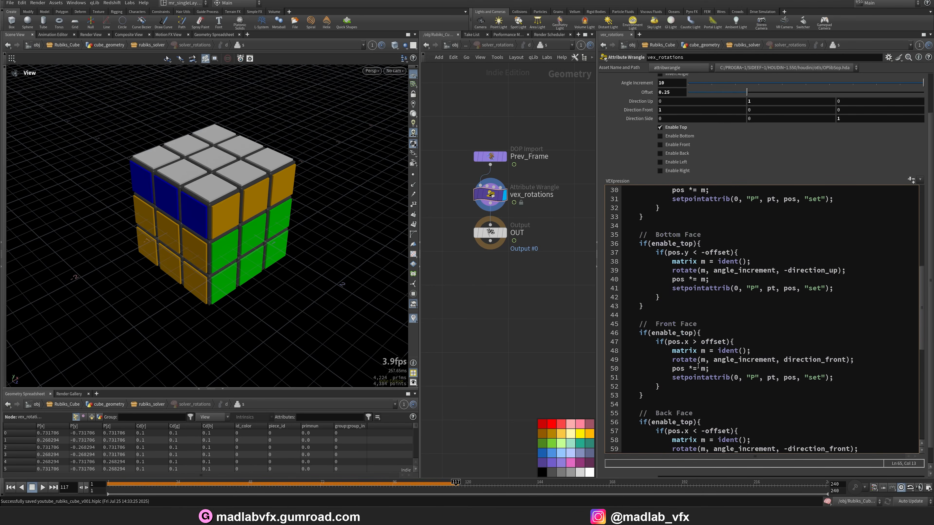
{"action": "scroll", "coordinate": [697, 358], "scroll_direction": "down", "scroll_amount": 8}
{"action": "left_click", "coordinate": [682, 300]}
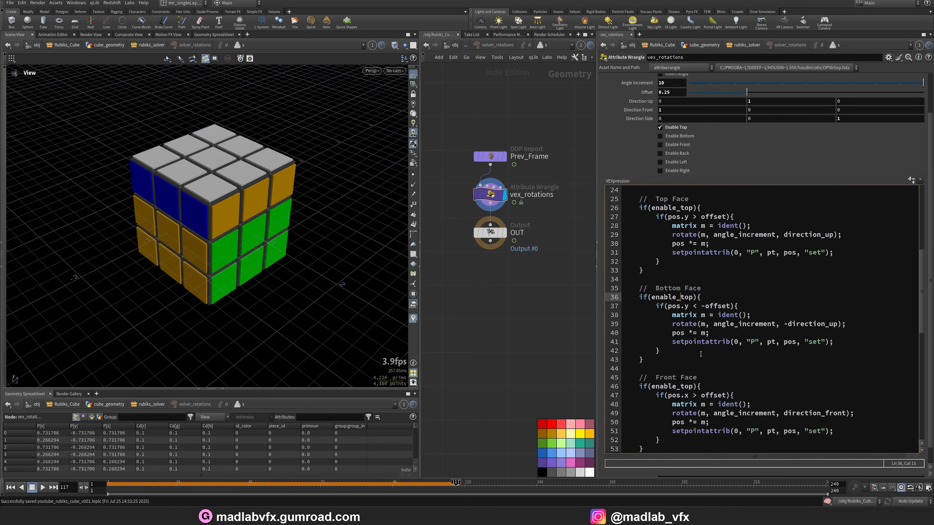
{"action": "double_click", "coordinate": [688, 297]}
{"action": "type", "text": "bottom"}
{"action": "scroll", "coordinate": [701, 354], "scroll_direction": "down", "scroll_amount": 2}
{"action": "left_click", "coordinate": [680, 331]}
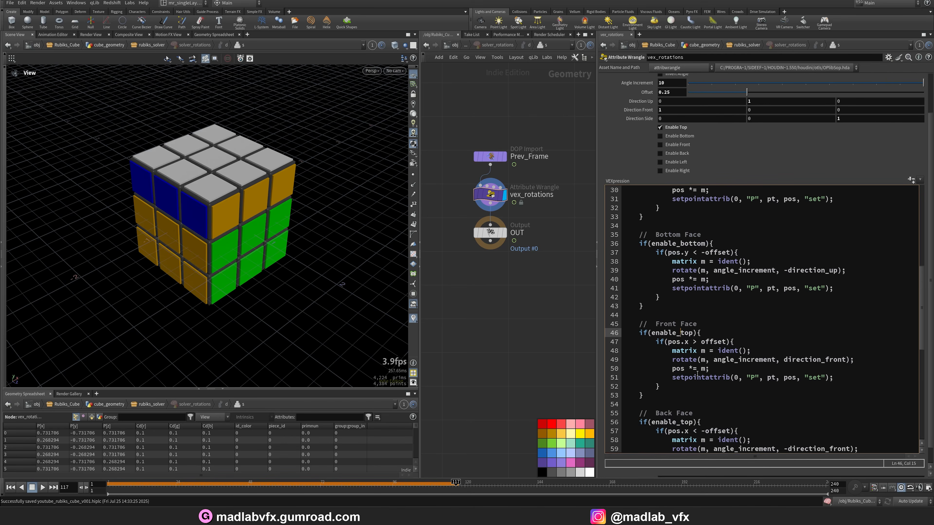
{"action": "double_click", "coordinate": [686, 332]}
{"action": "type", "text": "fron"}
{"action": "scroll", "coordinate": [709, 406], "scroll_direction": "down", "scroll_amount": 4}
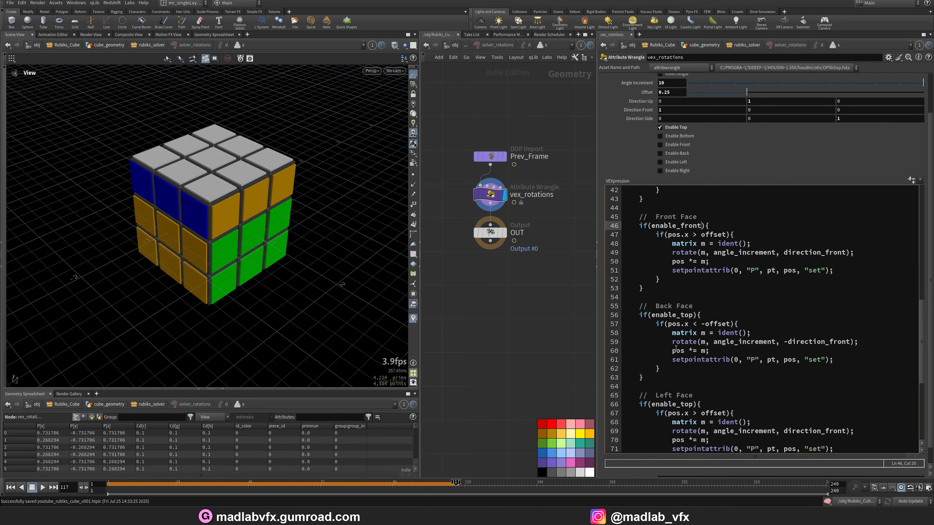
Change the outer condition of the Back Face block to enable_back and that of the Left Face block to enable_left
{"action": "left_click", "coordinate": [681, 316]}
{"action": "double_click", "coordinate": [687, 315]}
{"action": "type", "text": "back"}
{"action": "scroll", "coordinate": [702, 388], "scroll_direction": "down", "scroll_amount": 4}
{"action": "left_click", "coordinate": [683, 297]}
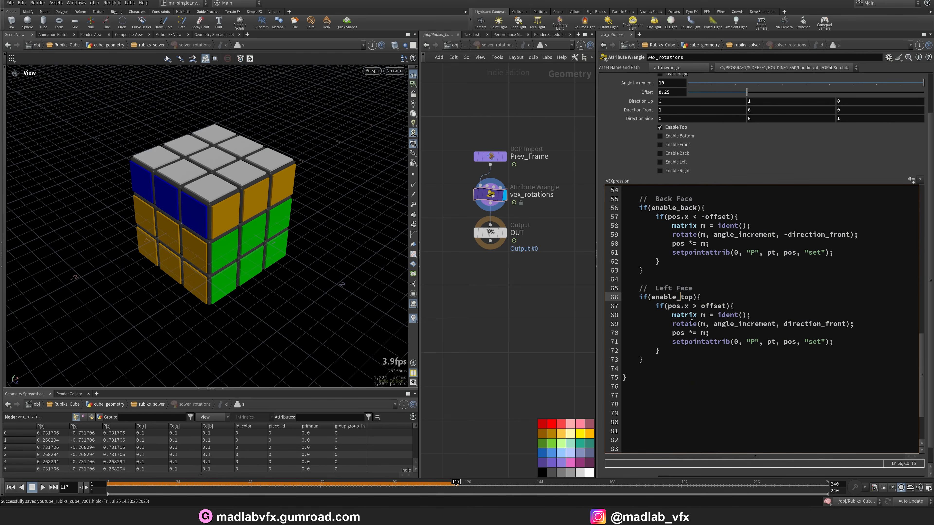
{"action": "double_click", "coordinate": [686, 297]}
{"action": "type", "text": "lef"}
In the Left Face block, set the rotation axis to direction_side and the position test to pos.z > offset
{"action": "left_click", "coordinate": [804, 325]}
{"action": "key", "text": "Right"}
{"action": "key", "text": "Right"}
{"action": "key", "text": "Right"}
{"action": "key", "text": "ctrl+shift+Left"}
{"action": "type", "text": "s"}
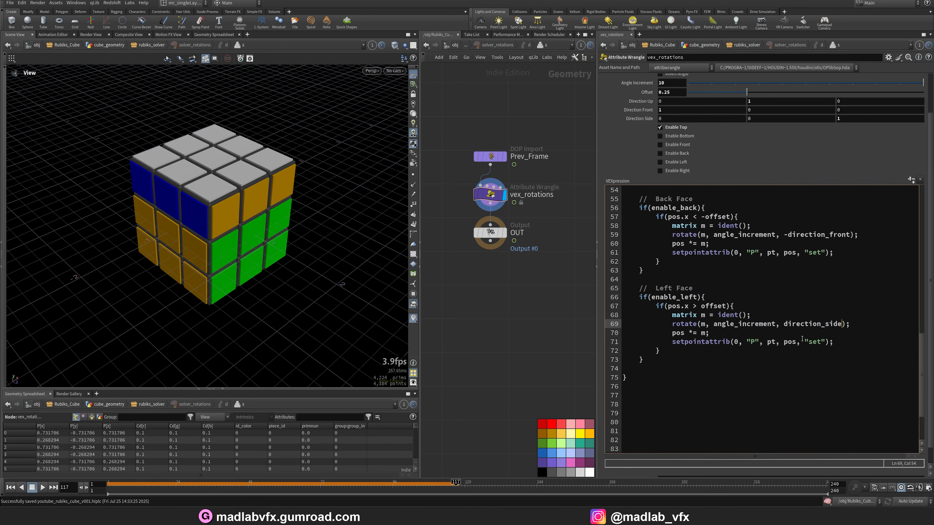
{"action": "left_click", "coordinate": [690, 307]}
Duplicate the whole Left Face block below itself, before the loop's closing brace
{"action": "key", "text": "Up"}
{"action": "key", "text": "Up"}
{"action": "key", "text": "Home"}
{"action": "key", "text": "shift+Down"}
{"action": "key", "text": "shift+Down"}
{"action": "key", "text": "shift+Down"}
{"action": "key", "text": "shift+Down"}
{"action": "key", "text": "shift+Down"}
{"action": "key", "text": "shift+Down"}
{"action": "key", "text": "shift+Down"}
{"action": "key", "text": "shift+Down"}
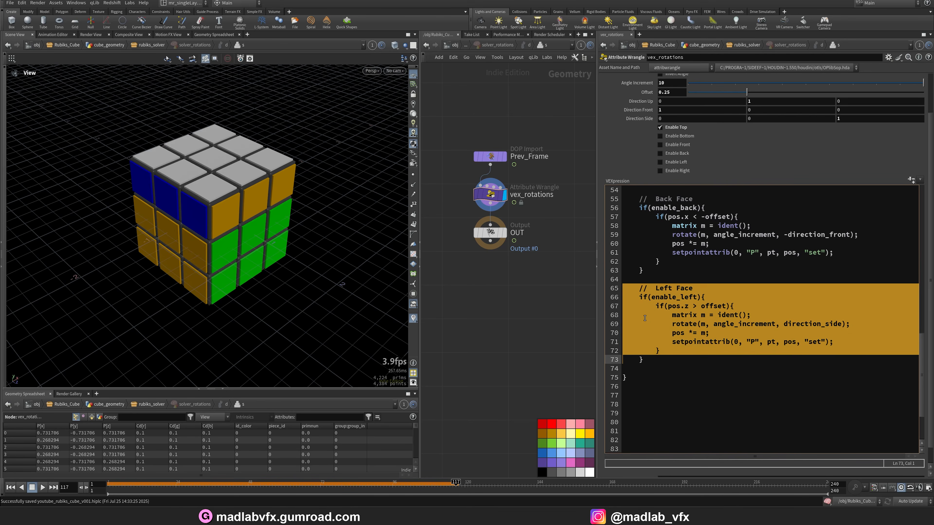
{"action": "key", "text": "shift+Down"}
{"action": "key", "text": "ctrl+c"}
{"action": "key", "text": "Down"}
{"action": "key", "text": "ctrl+v"}
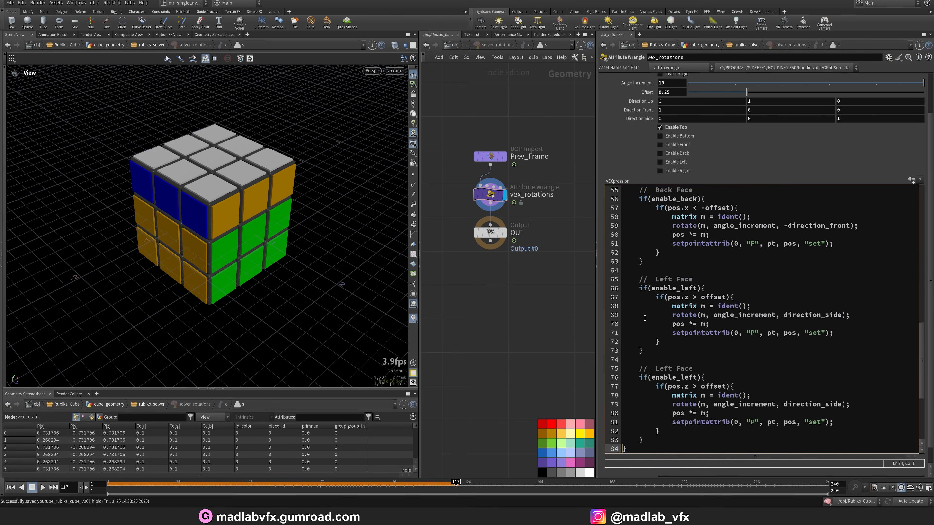
Retitle the copied Left Face block Right Face and change its outer condition to enable_right
{"action": "scroll", "coordinate": [687, 383], "scroll_direction": "down", "scroll_amount": 3}
{"action": "left_click", "coordinate": [669, 289]}
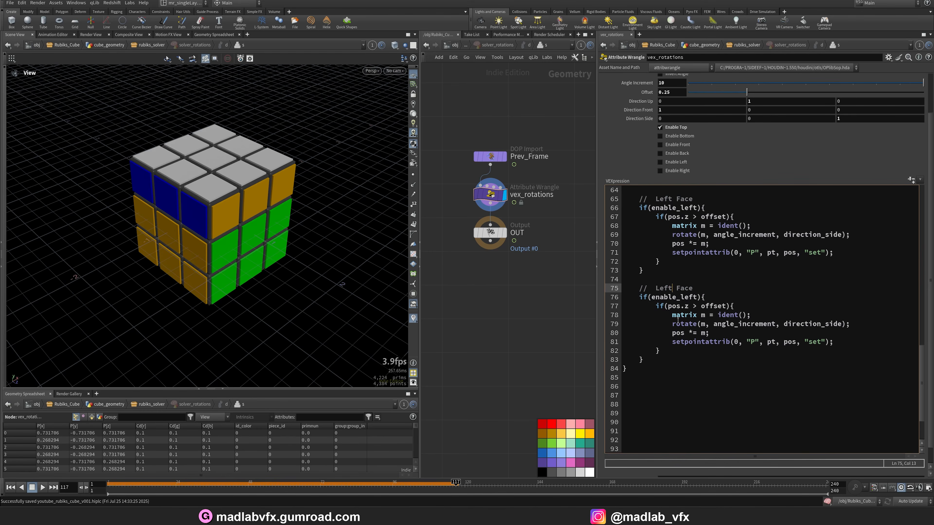
{"action": "key", "text": "ctrl+shift+Left"}
{"action": "type", "text": "Right"}
{"action": "key", "text": "Down"}
{"action": "key", "text": "Down"}
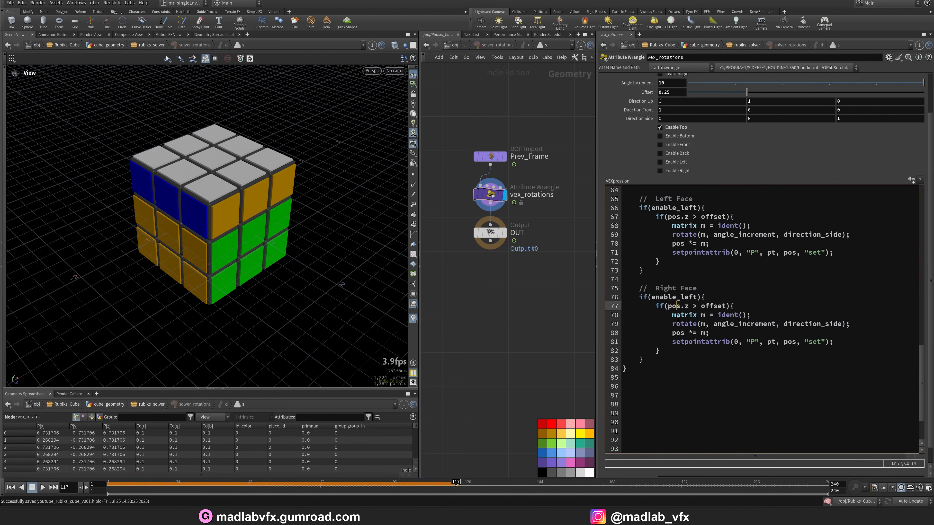
{"action": "key", "text": "Up"}
{"action": "key", "text": "Right"}
{"action": "key", "text": "ctrl+shift+Right"}
{"action": "type", "text": "ri"}
In the Right Face block, test pos.z < -offset, rotate around -direction_side, and save the scene
{"action": "left_click", "coordinate": [690, 306]}
{"action": "key", "text": "BackSpace"}
{"action": "type", "text": "< -"}
{"action": "left_click", "coordinate": [784, 325]}
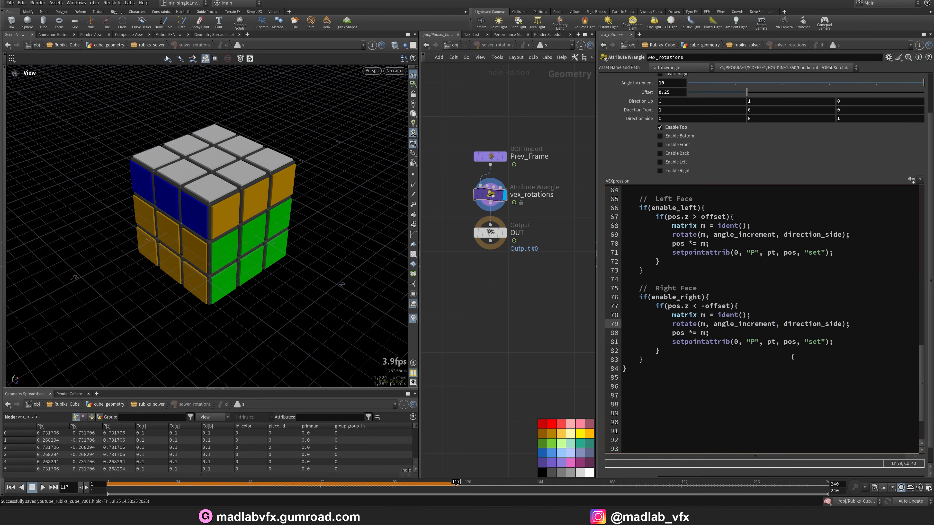
{"action": "type", "text": "-"}
{"action": "key", "text": "ctrl+s"}
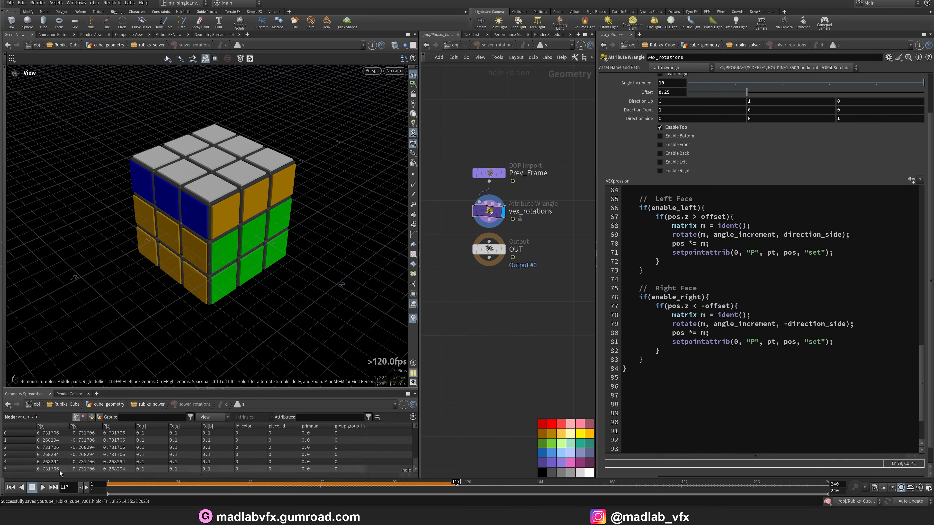
Play the simulation from the first frame to check the top face rotation, and return to the start
{"action": "left_click", "coordinate": [10, 488]}
{"action": "left_click", "coordinate": [43, 489]}
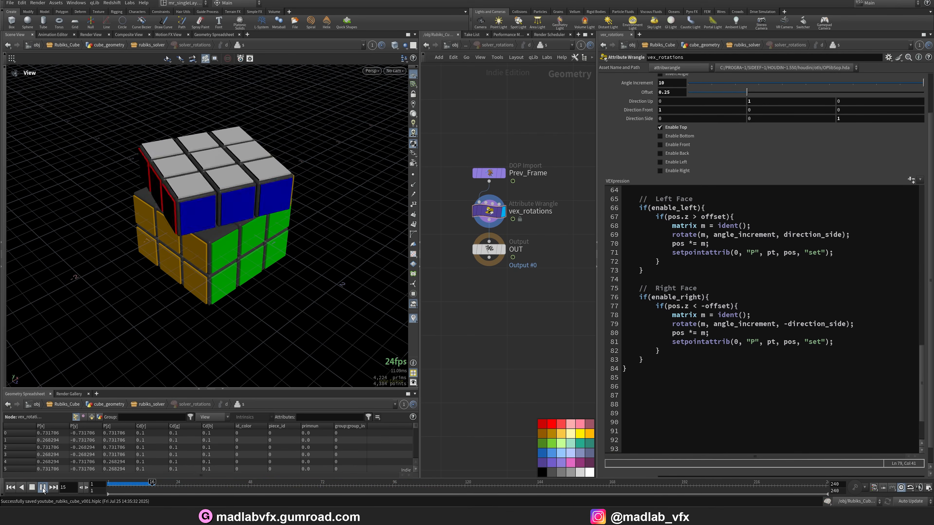
{"action": "left_click", "coordinate": [10, 491]}
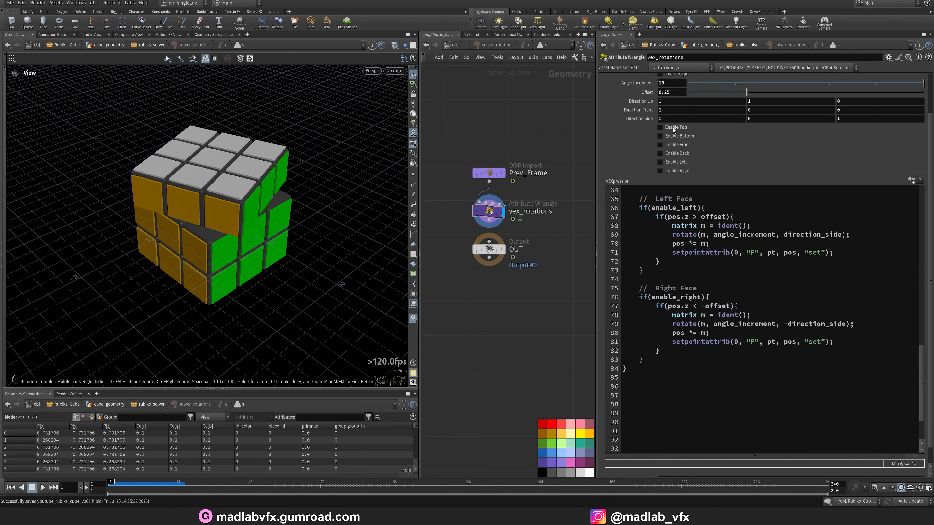
Enable only the bottom face rotation and play the simulation, testing it with Invert Angle switched on and off
{"action": "left_click", "coordinate": [660, 135]}
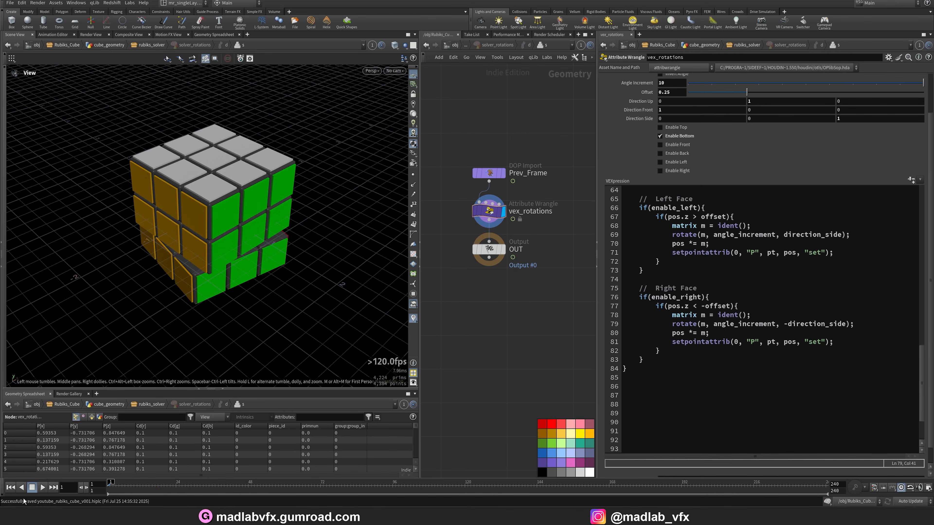
{"action": "left_click", "coordinate": [42, 488]}
{"action": "left_click_drag", "start_coordinate": [184, 228], "coordinate": [191, 338]}
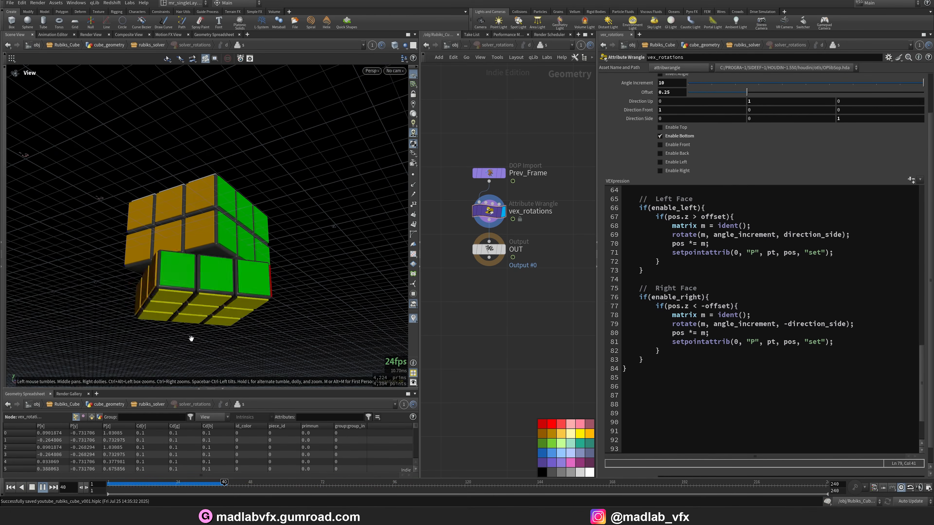
{"action": "scroll", "coordinate": [754, 294], "scroll_direction": "up", "scroll_amount": 5}
{"action": "scroll", "coordinate": [749, 172], "scroll_direction": "up", "scroll_amount": 2}
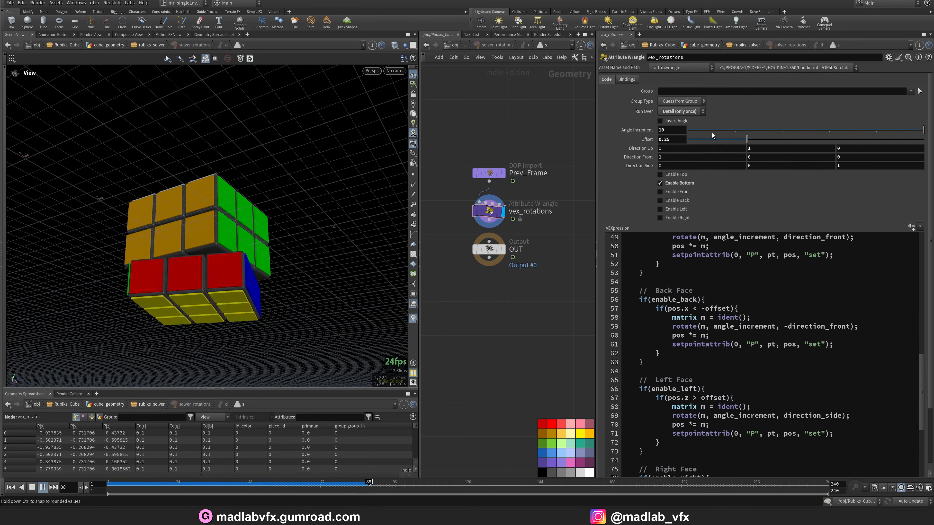
{"action": "left_click", "coordinate": [673, 122]}
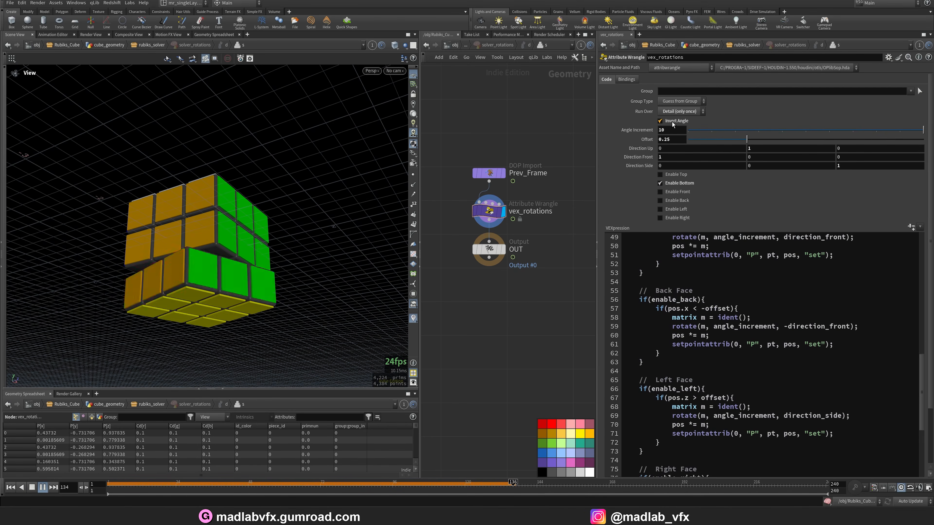
{"action": "left_click", "coordinate": [672, 122]}
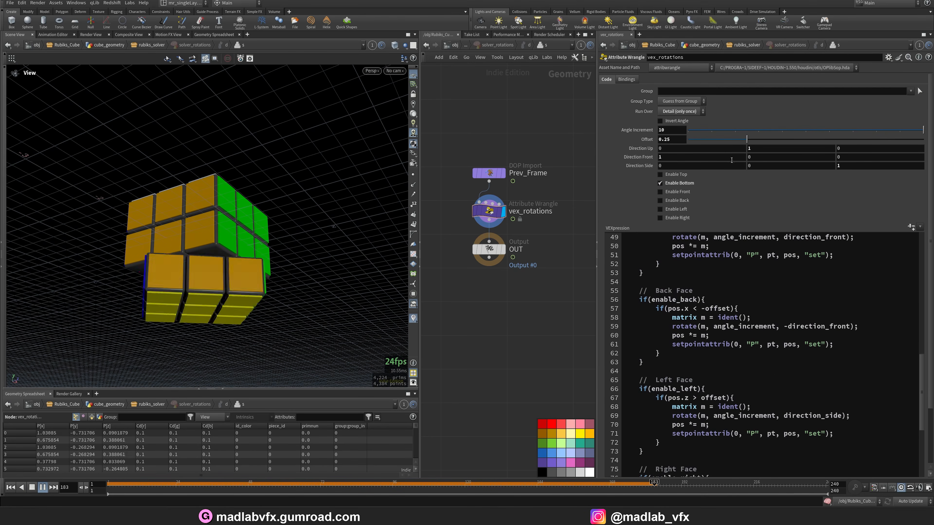
Switch the active rotation from bottom to front and test it in both directions with Invert Angle during playback
{"action": "left_click", "coordinate": [673, 183]}
{"action": "left_click", "coordinate": [669, 192]}
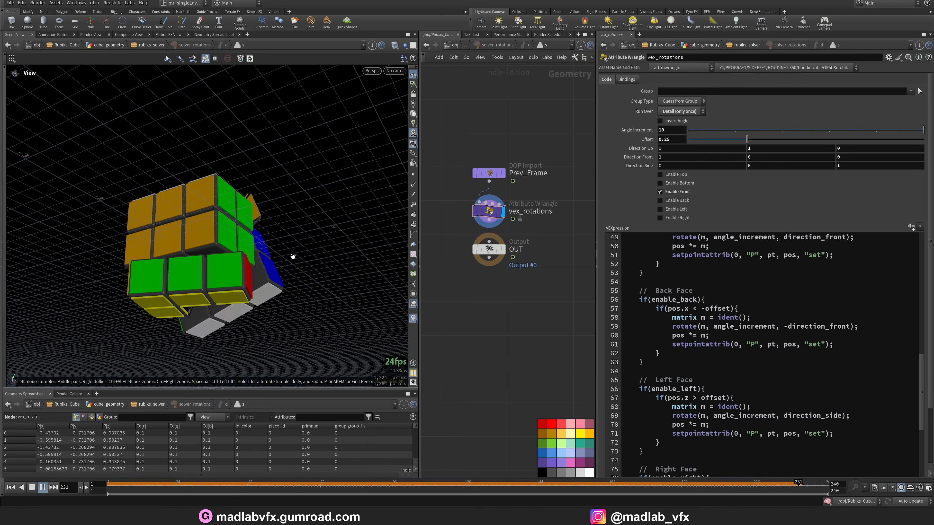
{"action": "left_click_drag", "start_coordinate": [293, 257], "coordinate": [274, 217]}
{"action": "left_click", "coordinate": [660, 121]}
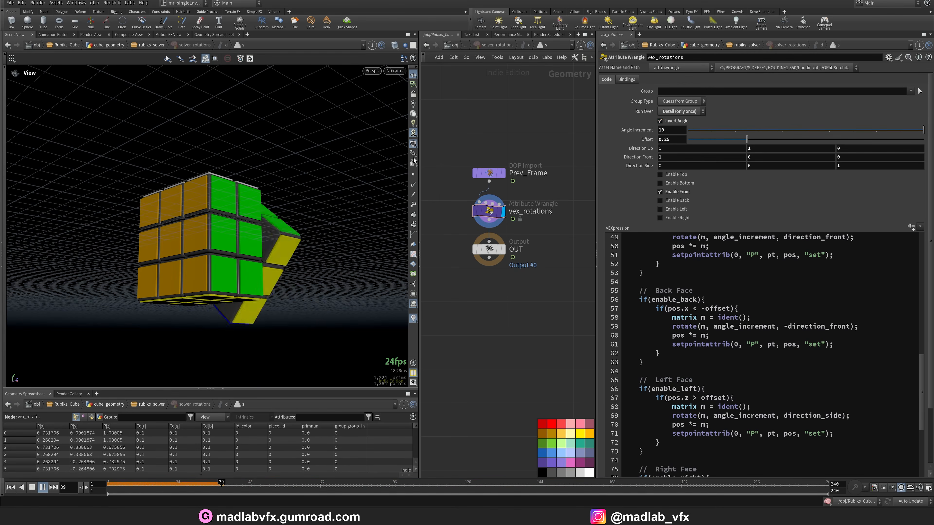
{"action": "left_click_drag", "start_coordinate": [344, 196], "coordinate": [185, 264]}
{"action": "left_click", "coordinate": [672, 123]}
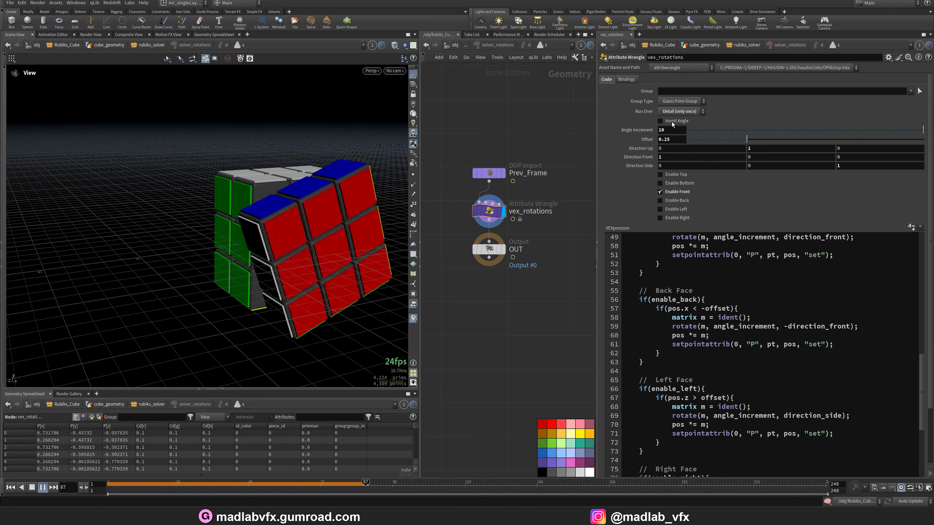
{"action": "left_click", "coordinate": [672, 122]}
Enable Back in place of Front and inspect the back face rotating with Invert Angle off and on
{"action": "left_click", "coordinate": [677, 201]}
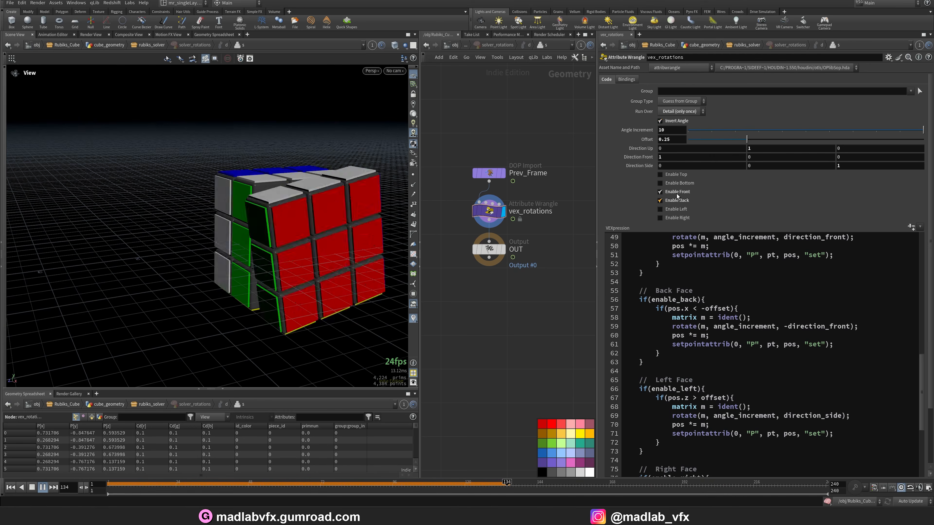
{"action": "left_click", "coordinate": [677, 194]}
{"action": "left_click_drag", "start_coordinate": [294, 237], "coordinate": [375, 248]}
{"action": "left_click_drag", "start_coordinate": [213, 226], "coordinate": [308, 246]}
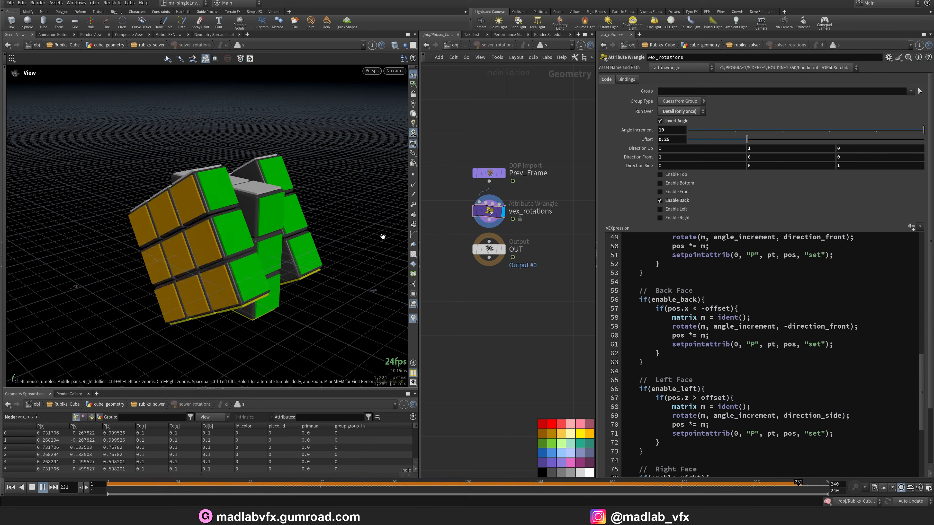
{"action": "left_click", "coordinate": [672, 123]}
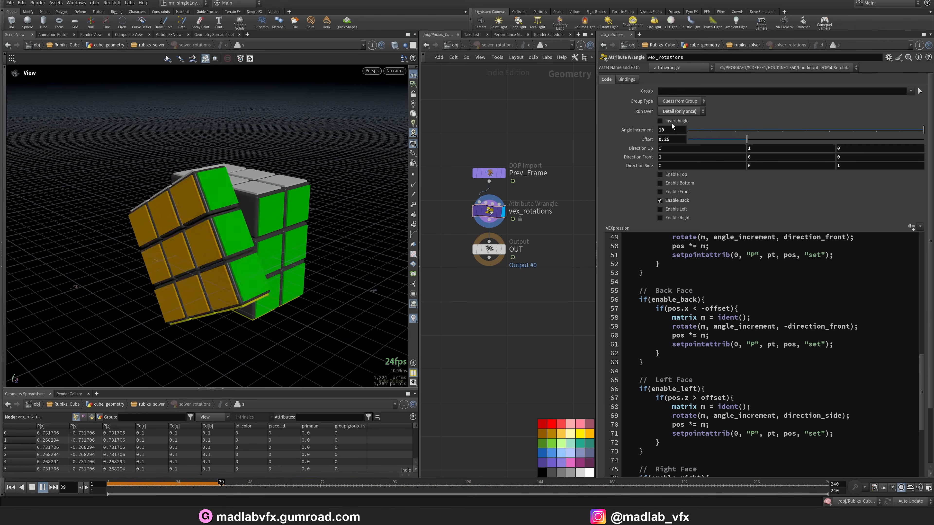
{"action": "left_click", "coordinate": [672, 122]}
Enable Left in place of Back, turn off Invert Angle, and replay from the first frame to check the left face
{"action": "left_click", "coordinate": [661, 201]}
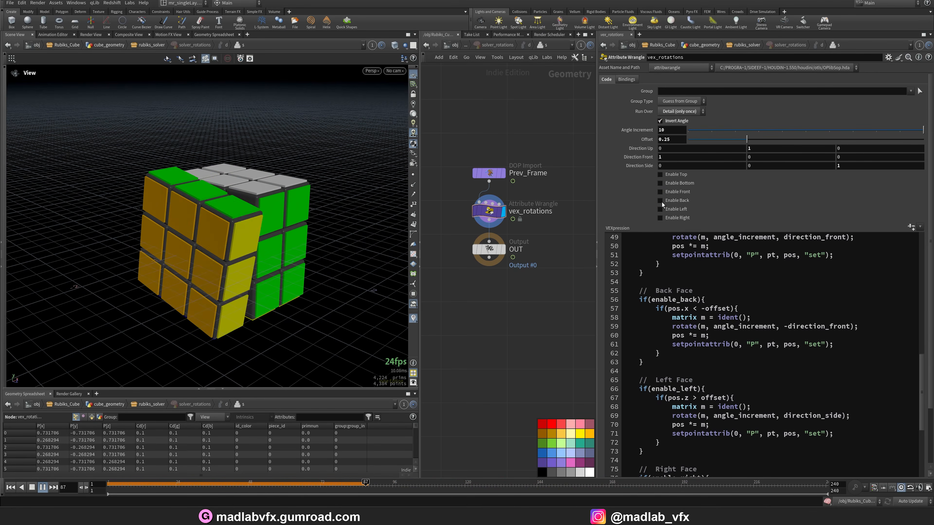
{"action": "left_click", "coordinate": [661, 209]}
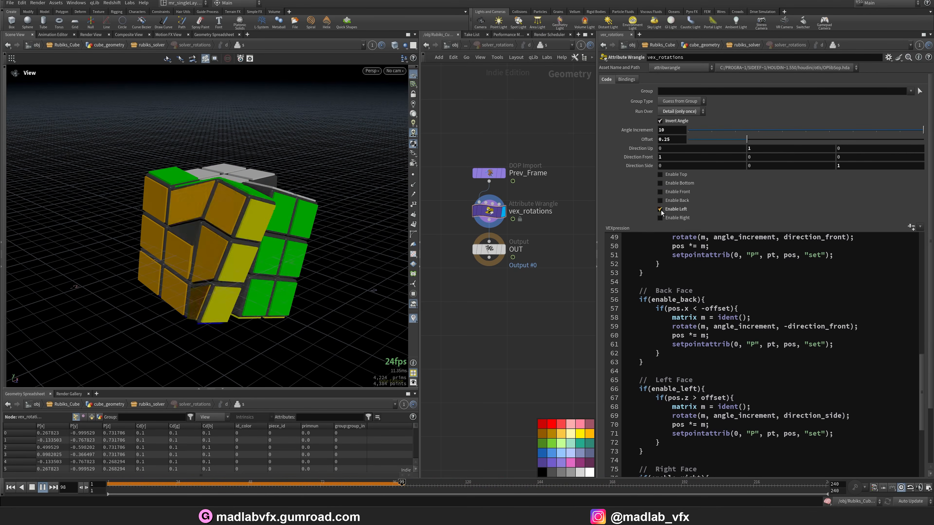
{"action": "left_click", "coordinate": [681, 124]}
{"action": "left_click", "coordinate": [11, 487]}
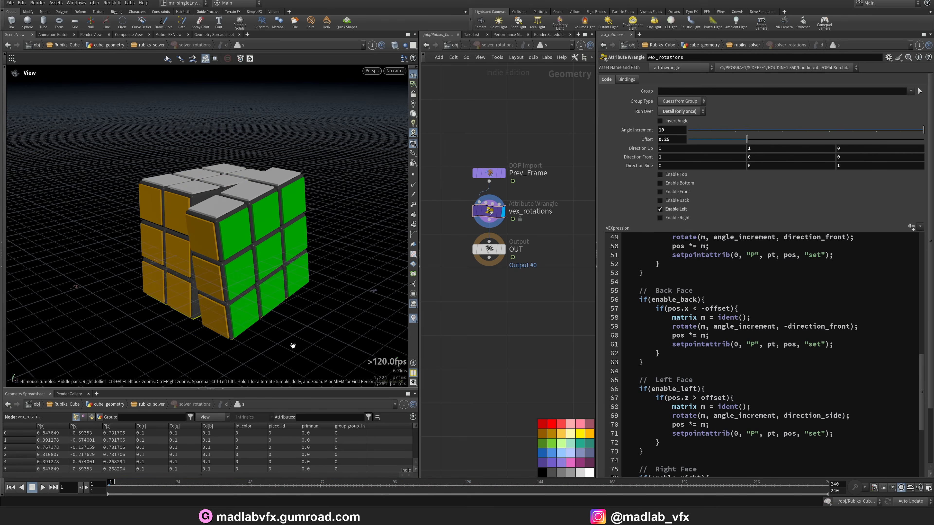
{"action": "left_click", "coordinate": [43, 488]}
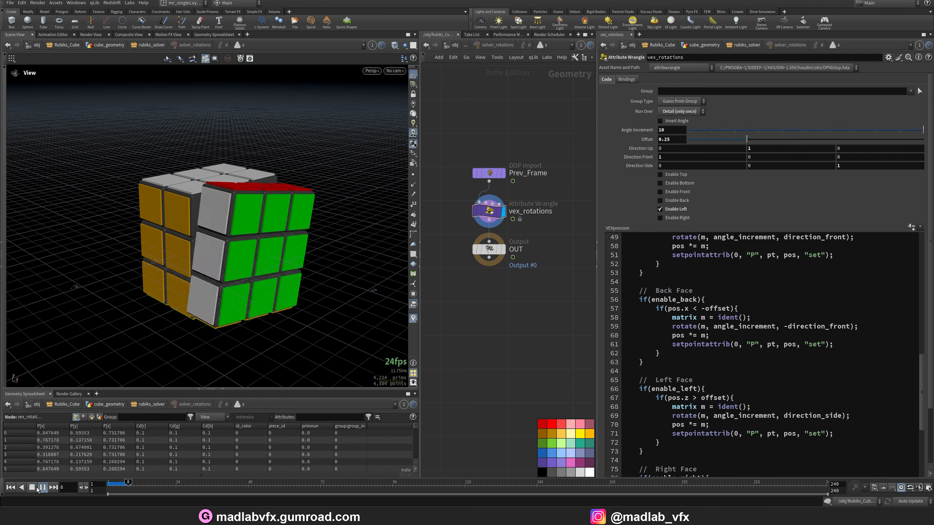
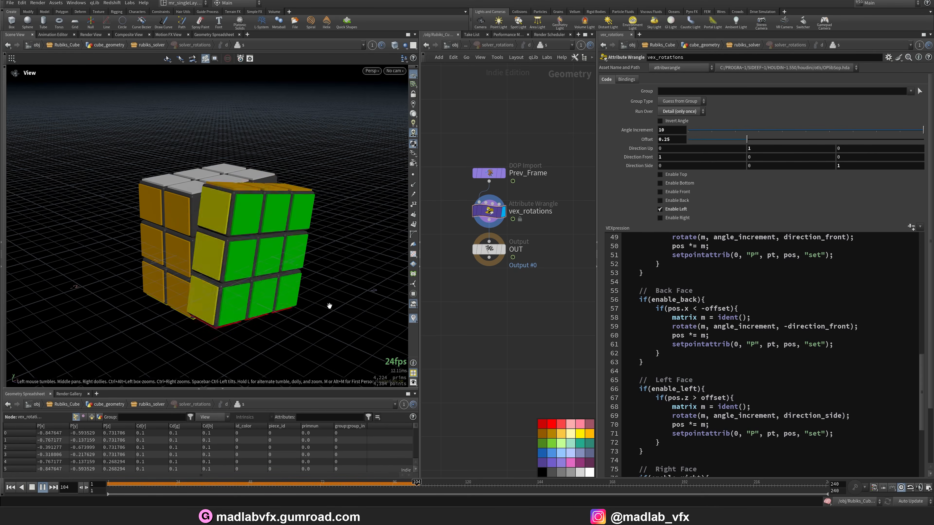
{"action": "left_click", "coordinate": [43, 487]}
{"action": "middle_click_drag", "start_coordinate": [263, 293], "coordinate": [272, 265]}
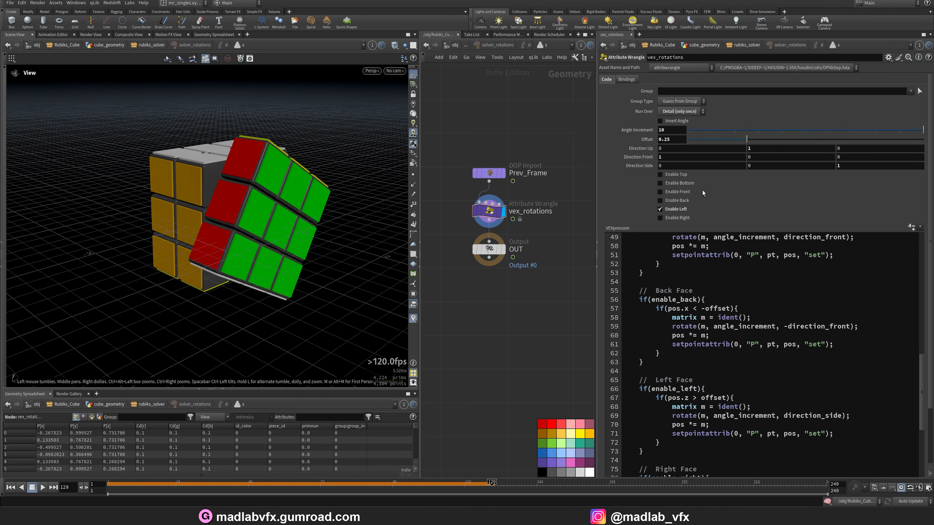
Enable Right in place of Left, play from the first frame to check the right face rotation, and save the scene
{"action": "left_click", "coordinate": [660, 209]}
{"action": "left_click", "coordinate": [660, 218]}
{"action": "left_click_drag", "start_coordinate": [159, 484], "coordinate": [108, 485]}
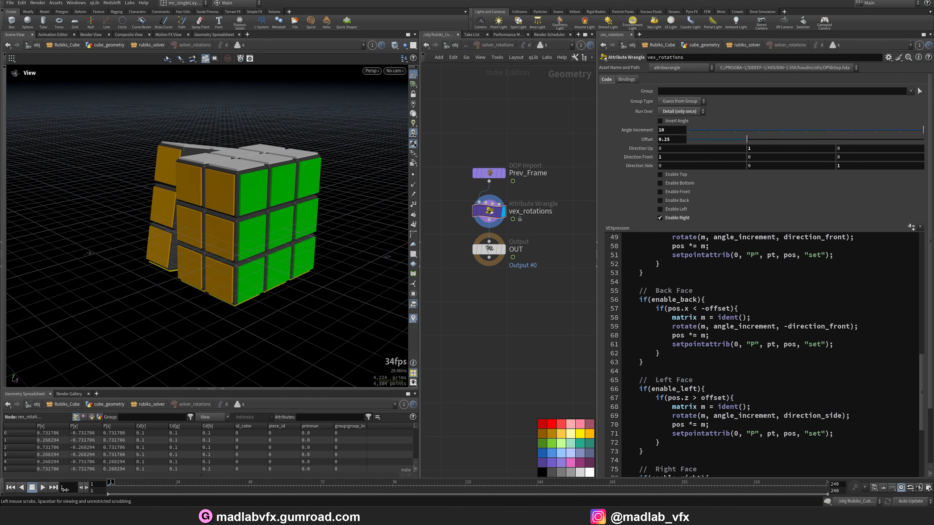
{"action": "left_click", "coordinate": [43, 486]}
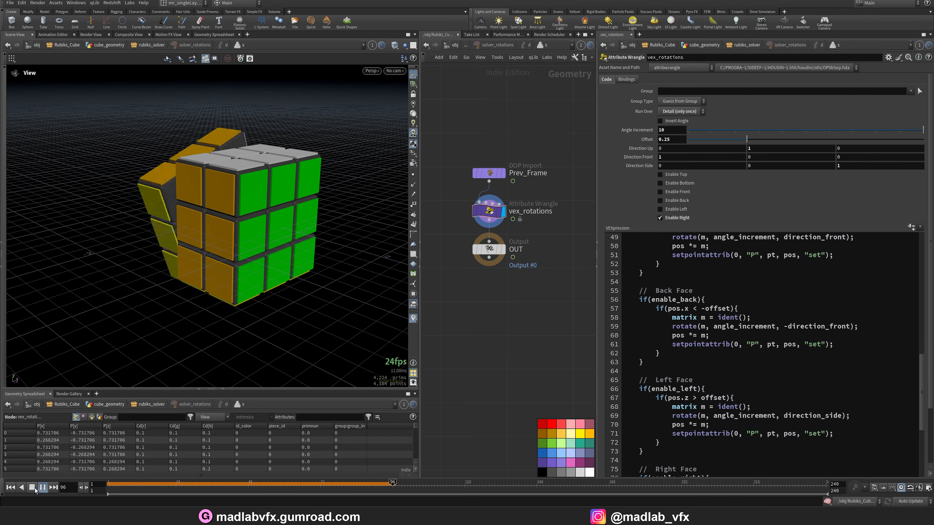
{"action": "left_click", "coordinate": [43, 487]}
{"action": "key", "text": "ctrl+s"}
Open the parameter interface editor for solver_rotations and show the vex_rotations parameters inside the solver alongside it
{"action": "key", "text": "u"}
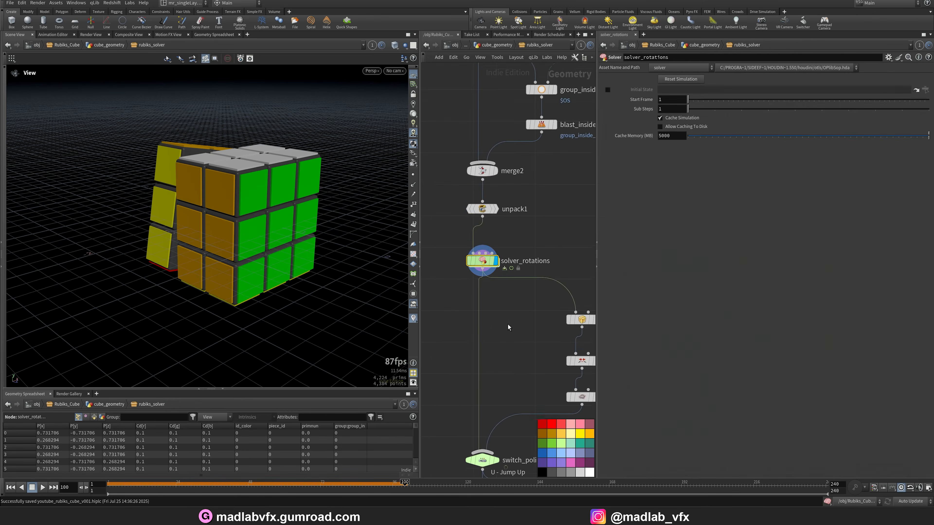
{"action": "left_click_drag", "start_coordinate": [371, 255], "coordinate": [264, 280]}
{"action": "key", "text": "i"}
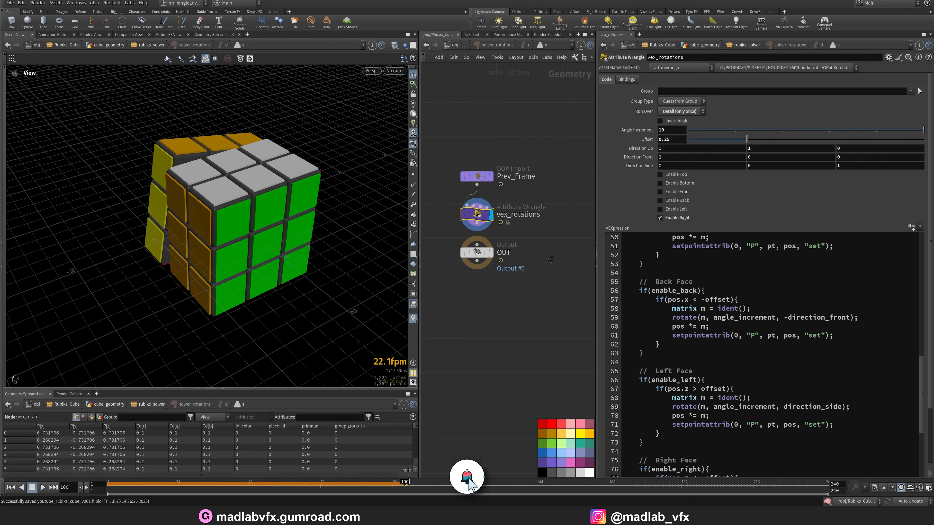
{"action": "key", "text": "u"}
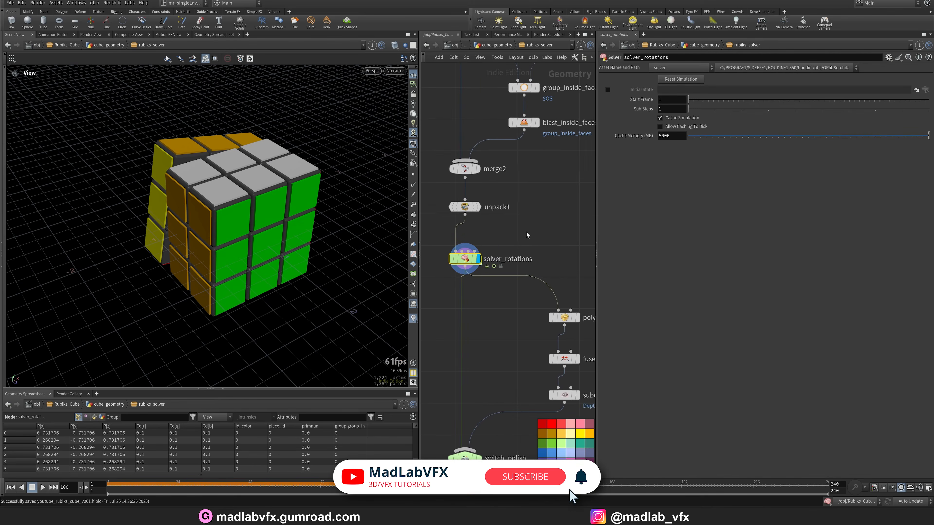
{"action": "left_click", "coordinate": [889, 57]}
{"action": "left_click", "coordinate": [876, 69]}
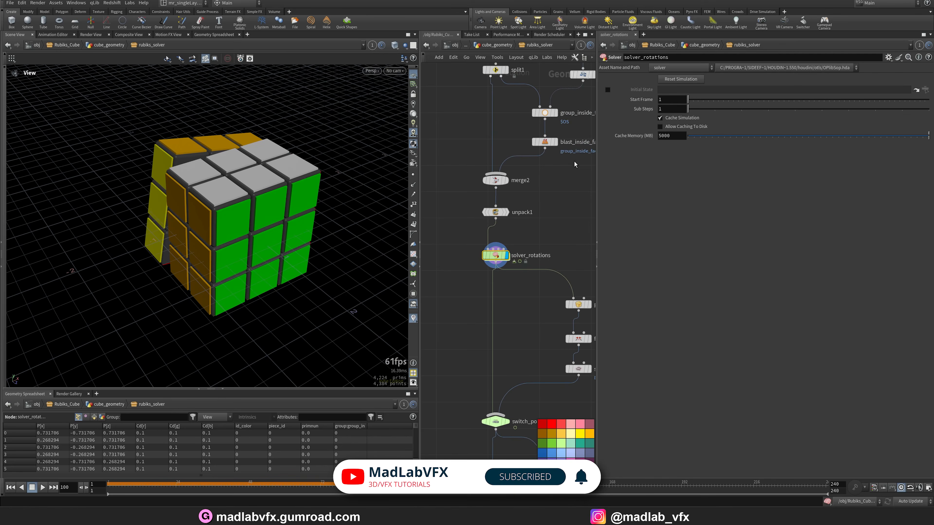
{"action": "left_click_drag", "start_coordinate": [494, 125], "coordinate": [319, 124]}
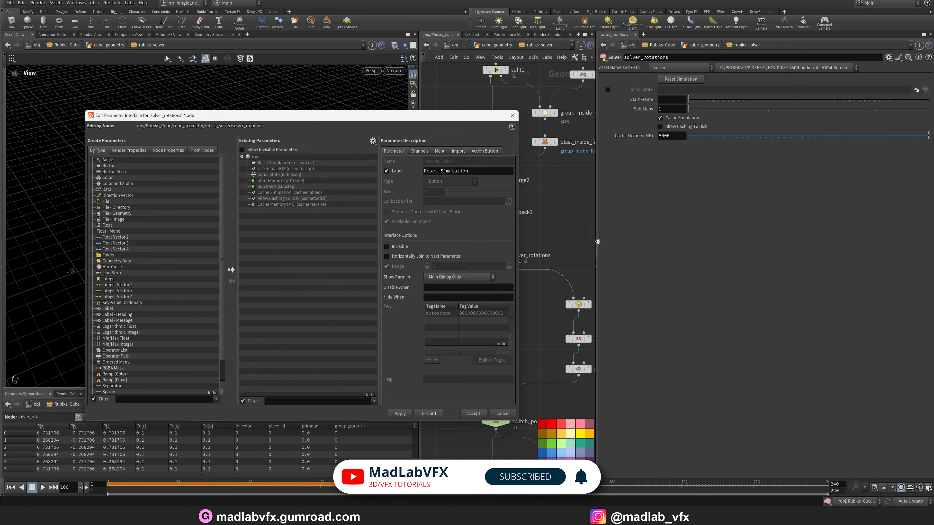
{"action": "left_click_drag", "start_coordinate": [597, 242], "coordinate": [735, 242]}
{"action": "double_click", "coordinate": [583, 255]}
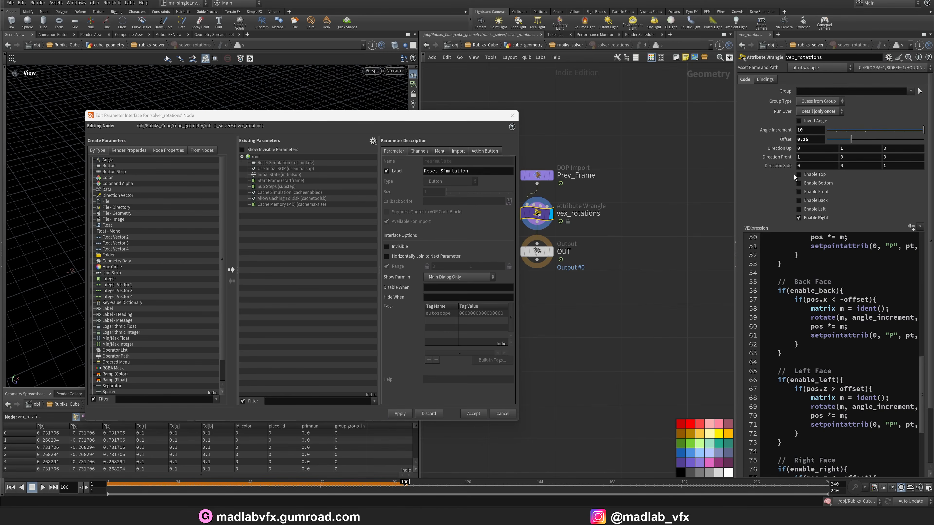
Promote the wrangle's Enable Top, Bottom, Front, Back, Left and Right toggles to the solver_rotations node, and save the scene
{"action": "left_click_drag", "start_coordinate": [814, 174], "coordinate": [345, 255]}
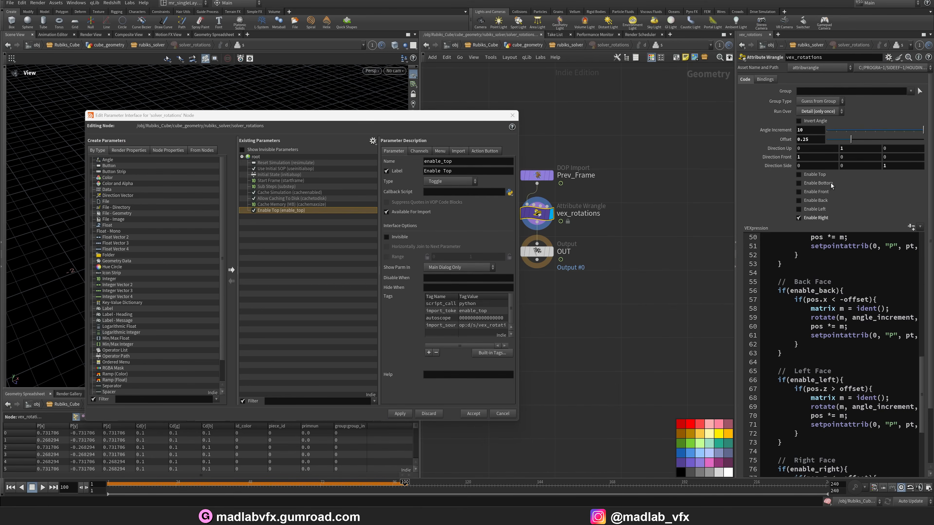
{"action": "left_click_drag", "start_coordinate": [234, 295], "coordinate": [333, 278]}
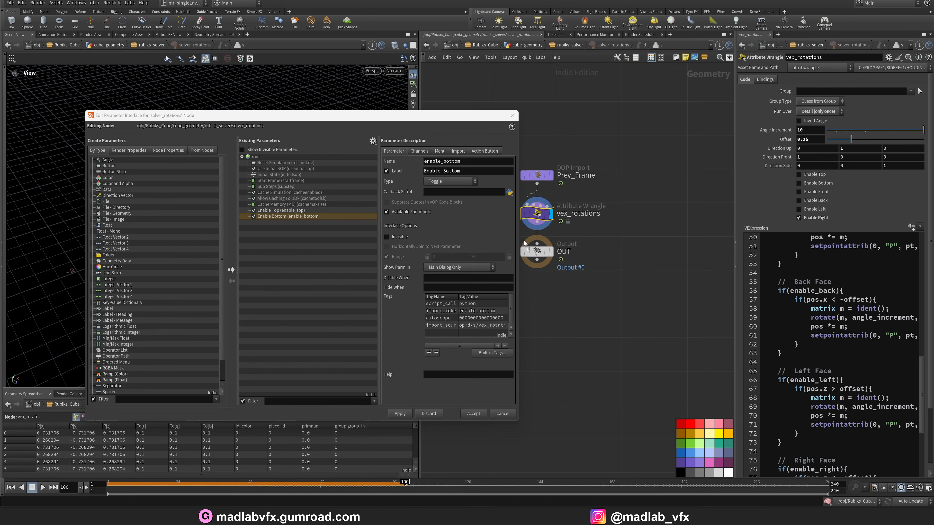
{"action": "left_click_drag", "start_coordinate": [525, 242], "coordinate": [353, 272]}
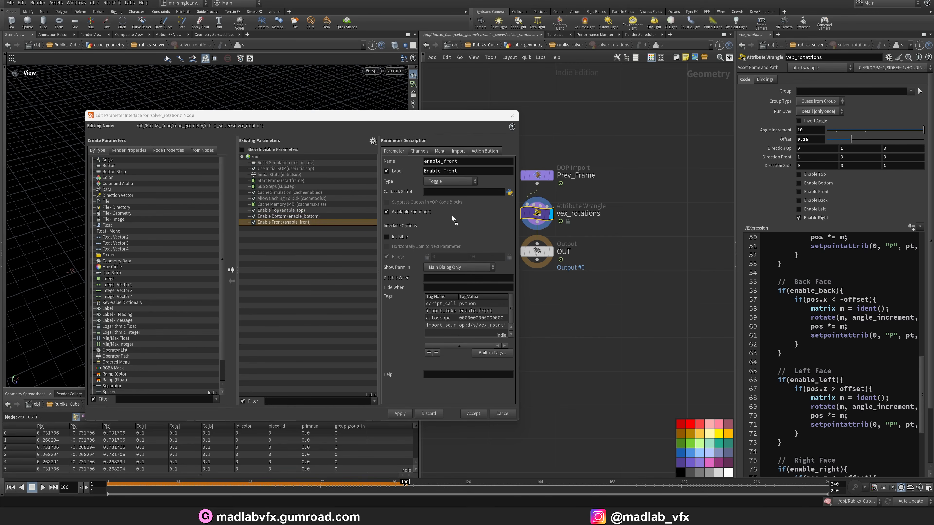
{"action": "left_click_drag", "start_coordinate": [453, 218], "coordinate": [319, 262]}
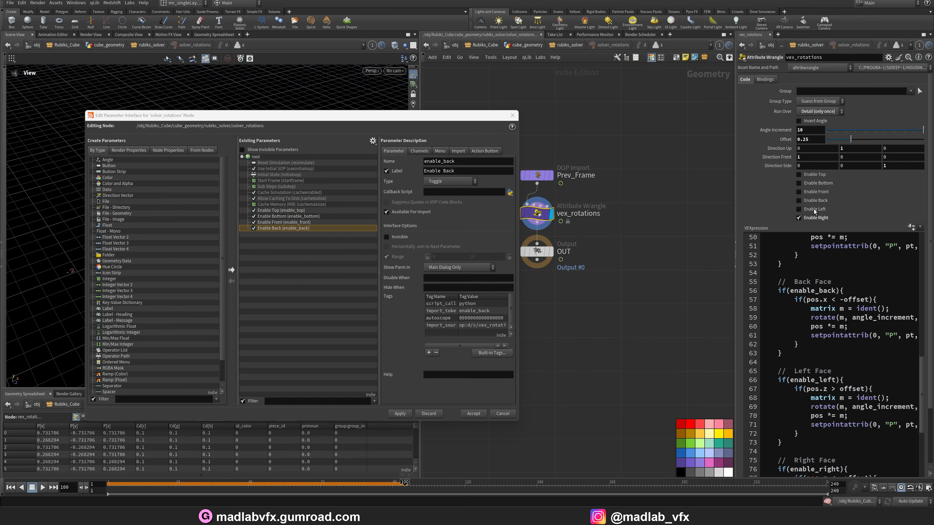
{"action": "left_click_drag", "start_coordinate": [384, 266], "coordinate": [333, 280]}
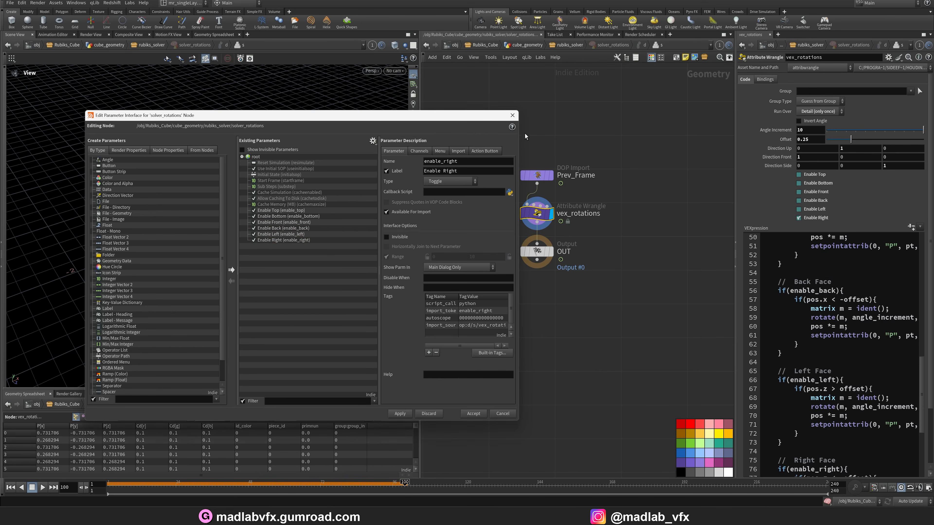
{"action": "left_click", "coordinate": [513, 115]}
{"action": "key", "text": "u"}
{"action": "key", "text": "ctrl+s"}
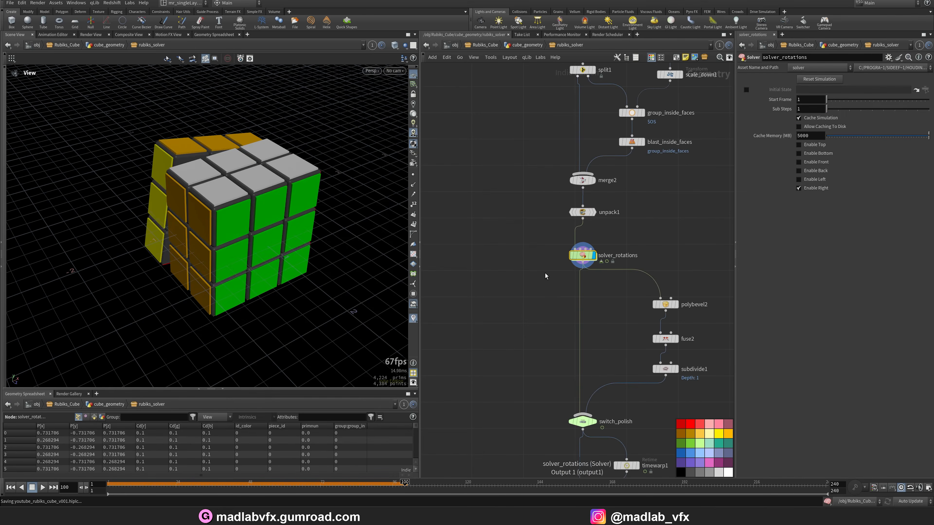
Return to the first frame, turn off Enable Right on solver_rotations, and save the scene
{"action": "left_click_drag", "start_coordinate": [246, 255], "coordinate": [228, 331]}
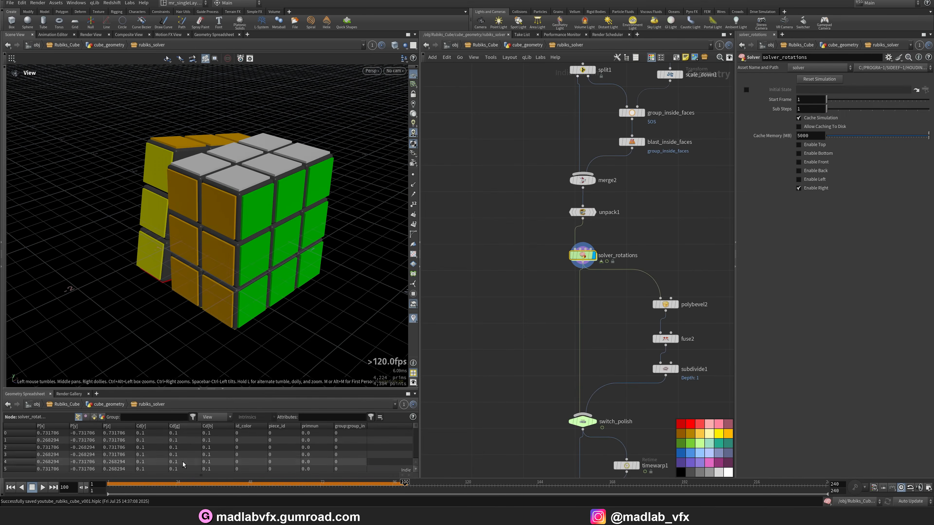
{"action": "left_click", "coordinate": [11, 487]}
{"action": "left_click_drag", "start_coordinate": [241, 225], "coordinate": [503, 312]}
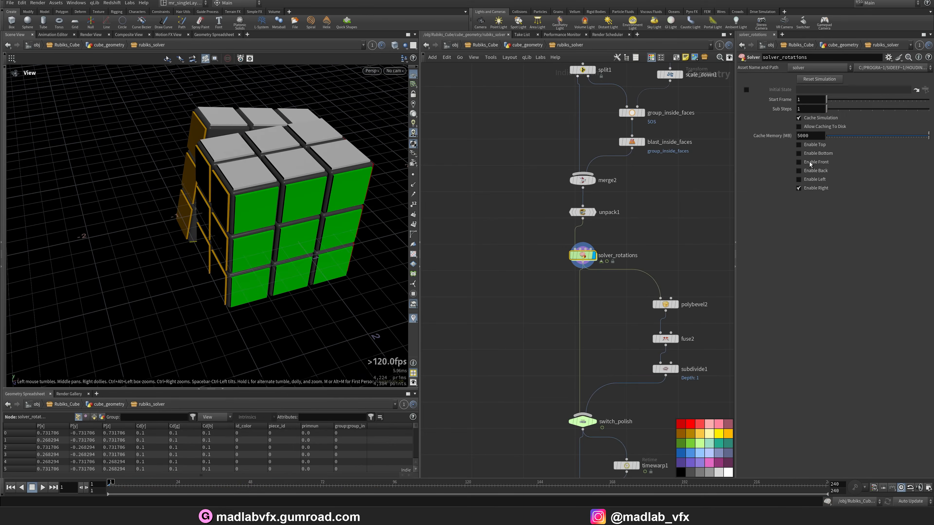
{"action": "left_click", "coordinate": [799, 188]}
{"action": "left_click_drag", "start_coordinate": [239, 199], "coordinate": [252, 220]}
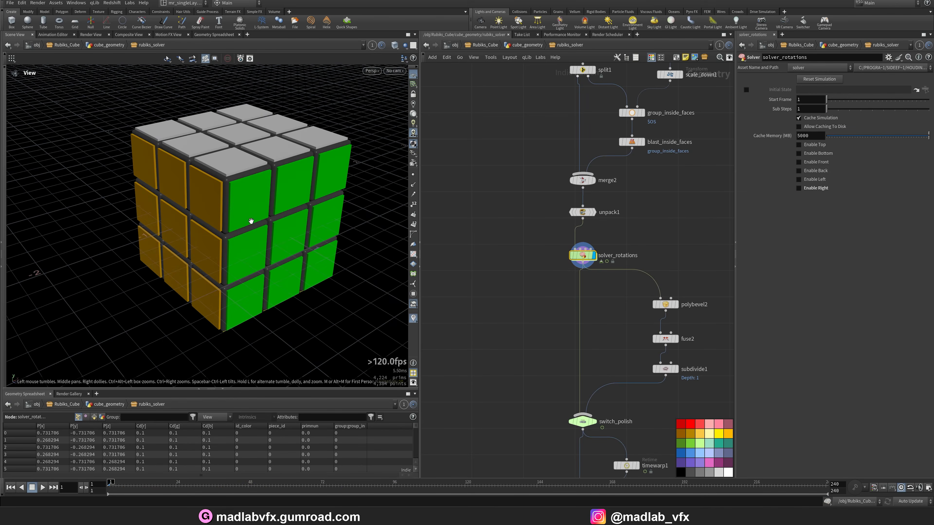
{"action": "key", "text": "ctrl+s"}
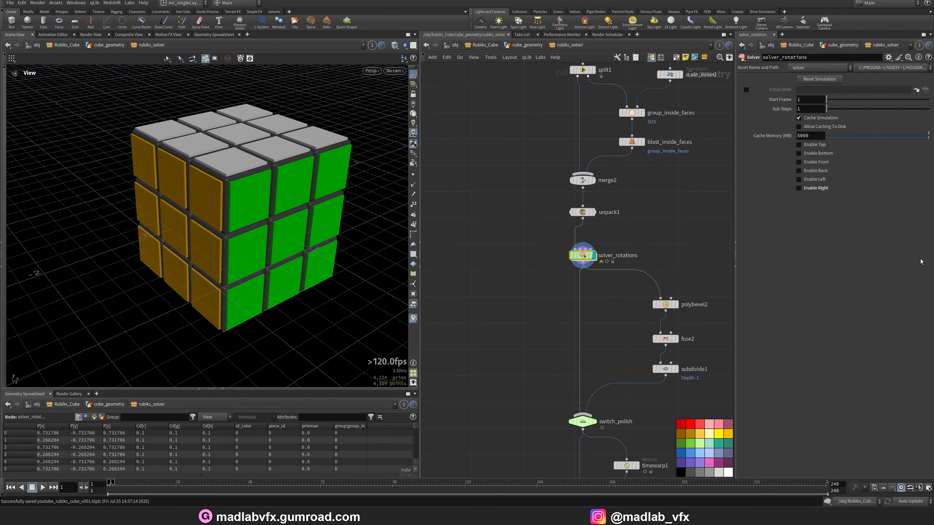
Return to the rubiks_solver asset, save its node type and the scene, and colour the node green
{"action": "key", "text": "u"}
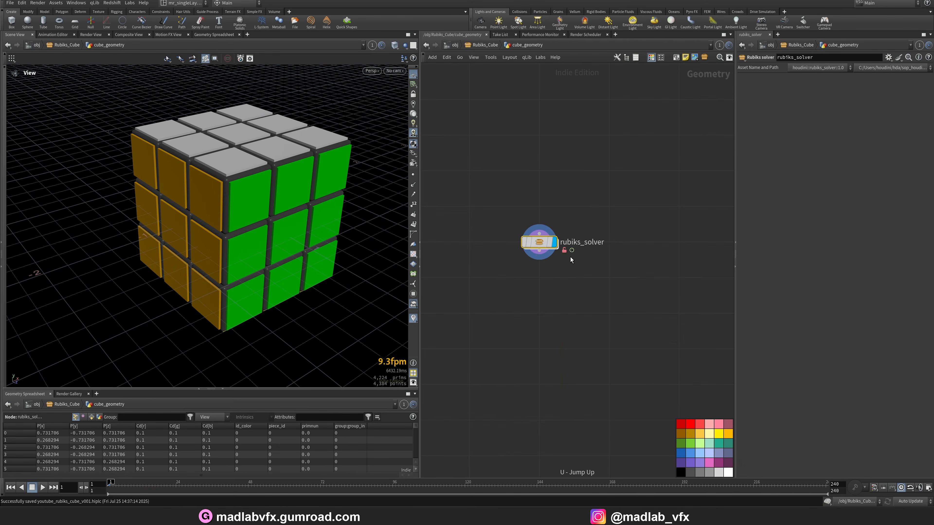
{"action": "scroll", "coordinate": [573, 254], "scroll_direction": "up", "scroll_amount": 2}
{"action": "right_click", "coordinate": [525, 244]}
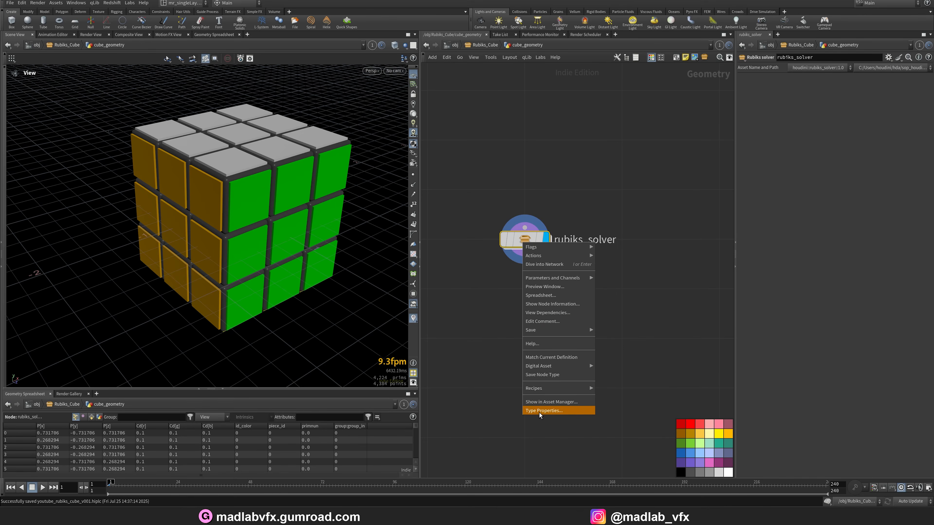
{"action": "left_click", "coordinate": [545, 374]}
{"action": "key", "text": "ctrl+s"}
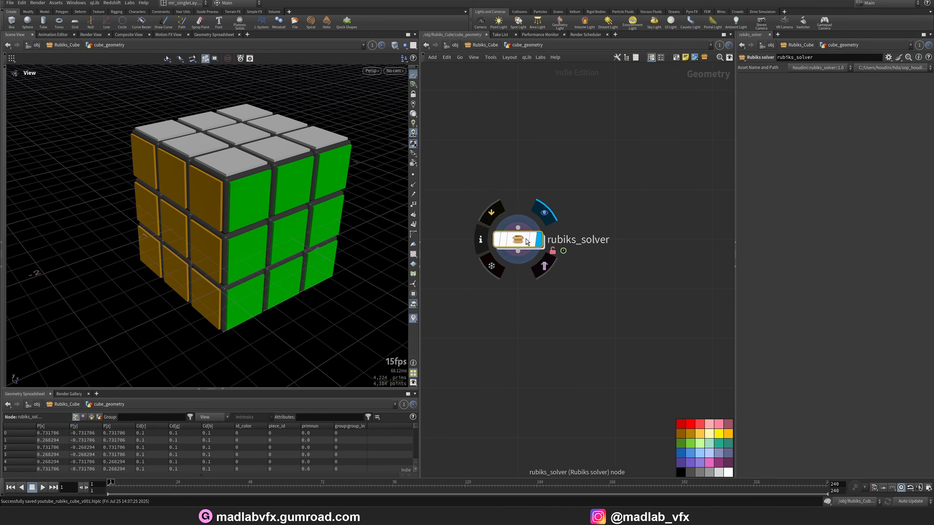
{"action": "left_click", "coordinate": [698, 442]}
Open the operator type properties of rubiks_solver, set Maximum Inputs to 0 and apply the change
{"action": "right_click", "coordinate": [519, 243]}
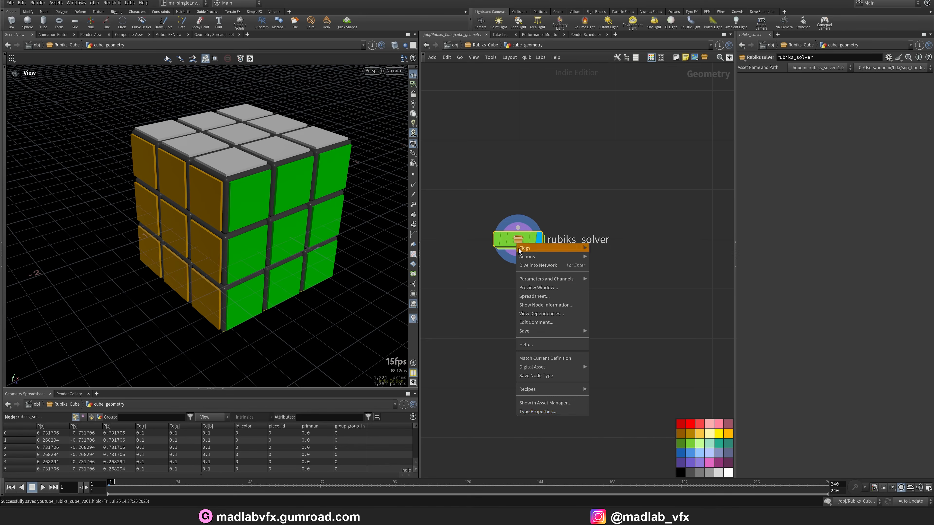
{"action": "left_click", "coordinate": [540, 410]}
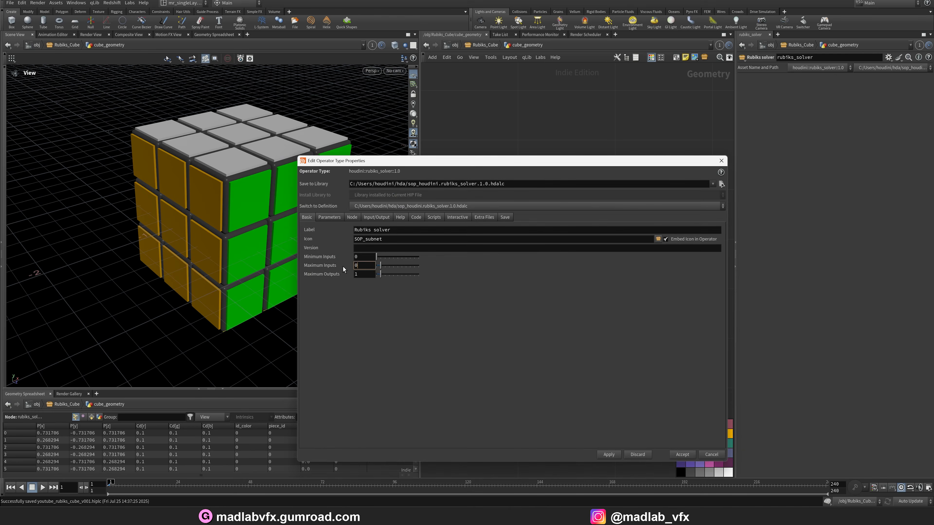
{"action": "type", "text": "0"}
{"action": "key", "text": "Tab"}
{"action": "left_click", "coordinate": [606, 455]}
{"action": "left_click_drag", "start_coordinate": [591, 162], "coordinate": [390, 138]}
{"action": "middle_click_drag", "start_coordinate": [659, 212], "coordinate": [732, 180]}
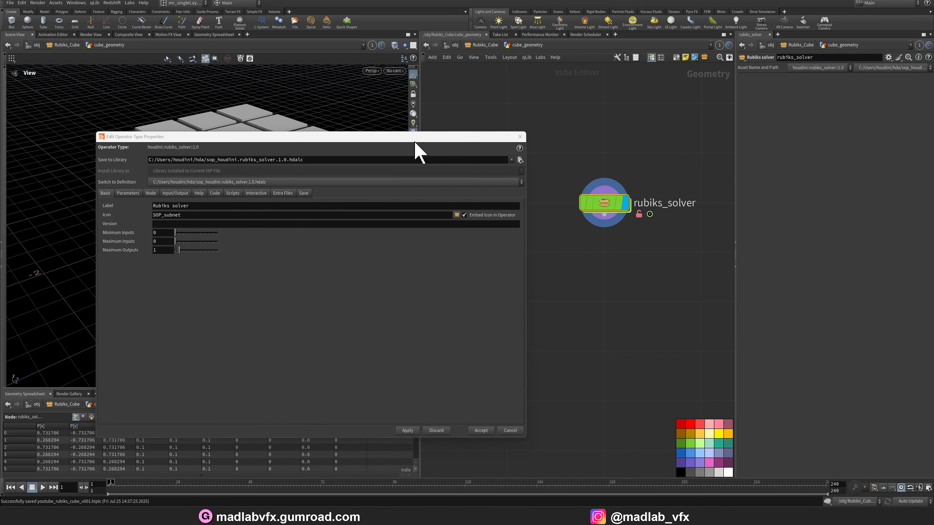
Add a toggle and a folder to the rubiks_solver parameters, and place the toggle inside the folder
{"action": "left_click", "coordinate": [133, 194]}
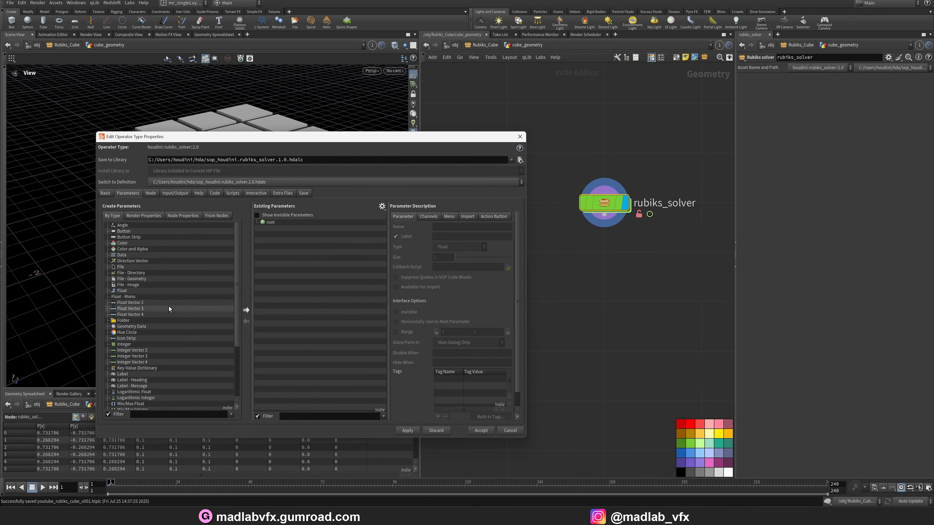
{"action": "scroll", "coordinate": [168, 313], "scroll_direction": "down", "scroll_amount": 3}
{"action": "scroll", "coordinate": [167, 319], "scroll_direction": "up", "scroll_amount": 2}
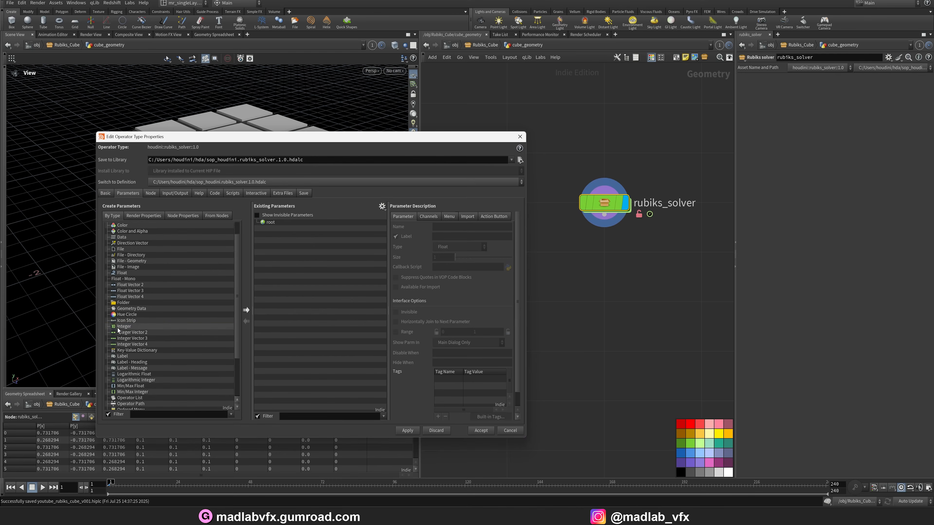
{"action": "left_click", "coordinate": [167, 326]}
{"action": "scroll", "coordinate": [166, 342], "scroll_direction": "down", "scroll_amount": 3}
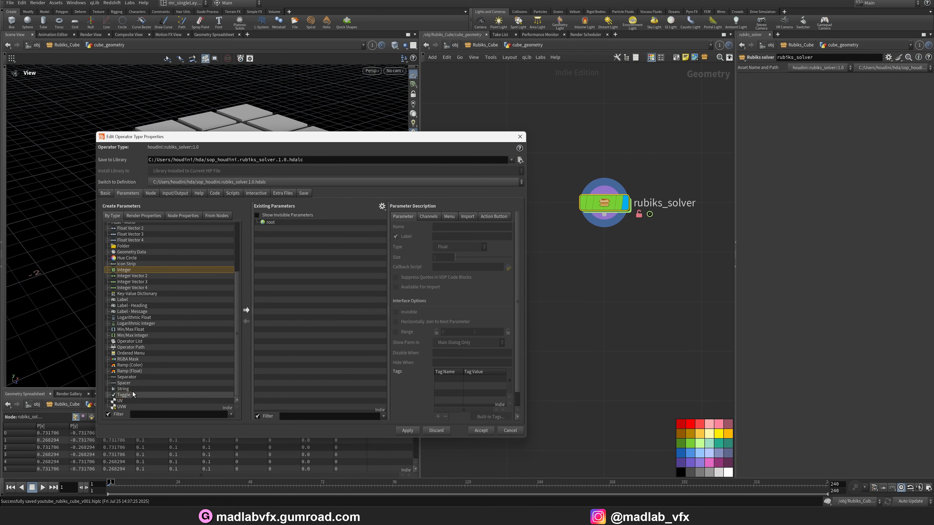
{"action": "left_click_drag", "start_coordinate": [124, 394], "coordinate": [349, 306]}
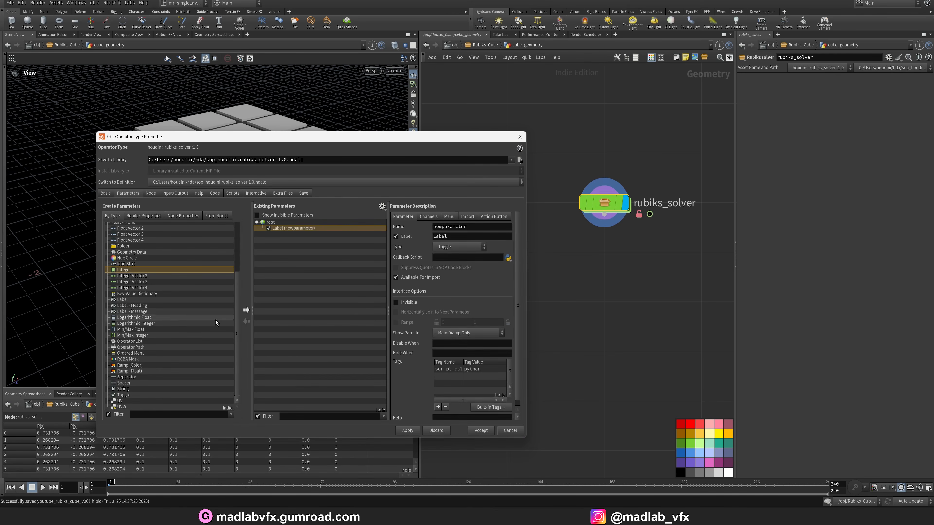
{"action": "left_click_drag", "start_coordinate": [123, 247], "coordinate": [272, 226]}
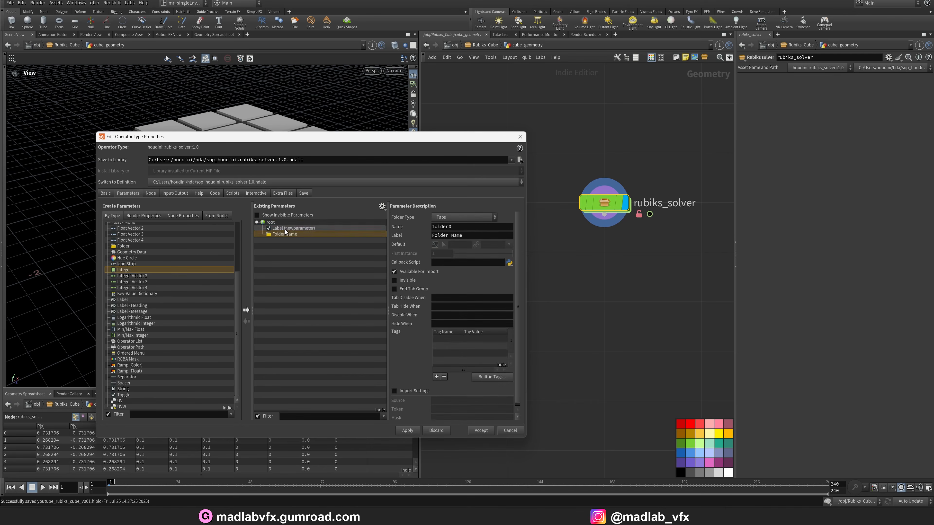
{"action": "left_click", "coordinate": [279, 234]}
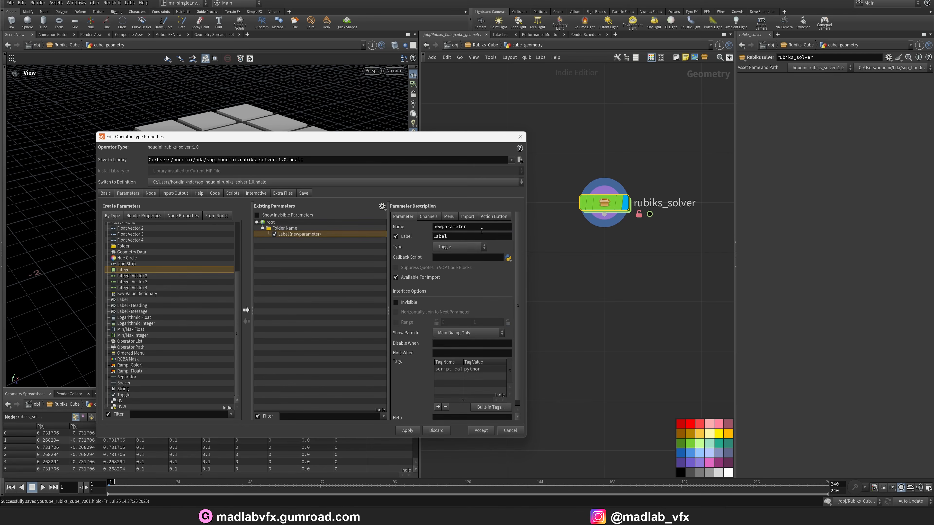
Name the toggle highres_geo, label it Highres Geometry, and apply the change
{"action": "type", "text": "highres_geo"}
{"action": "key", "text": "Tab"}
{"action": "type", "text": "Highres Geometry"}
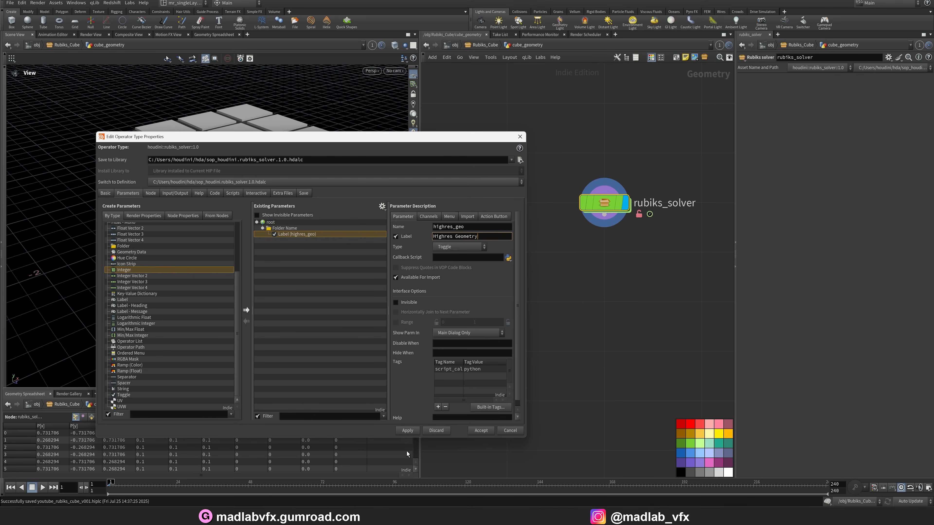
{"action": "left_click", "coordinate": [408, 431]}
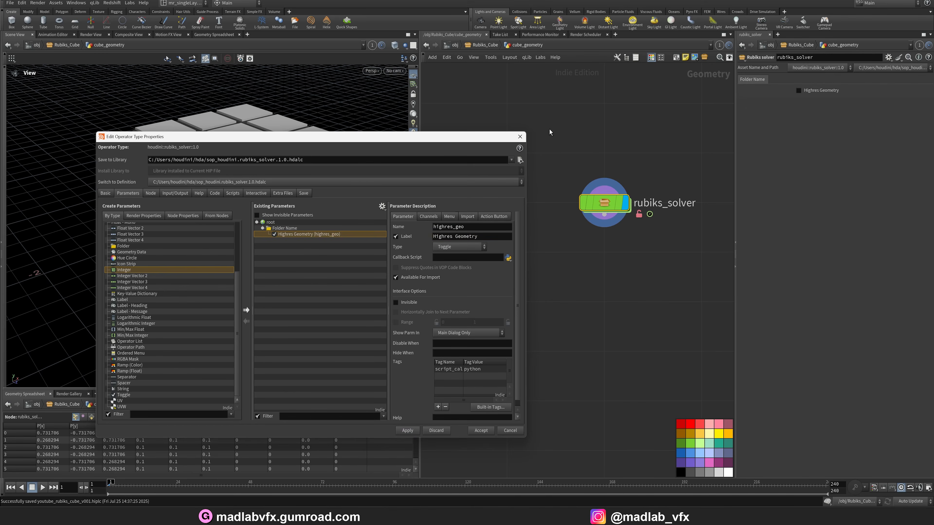
Add a second toggle to the folder, named reverse_animation and labelled Reverse Animation, and apply the change
{"action": "left_click", "coordinate": [284, 228]}
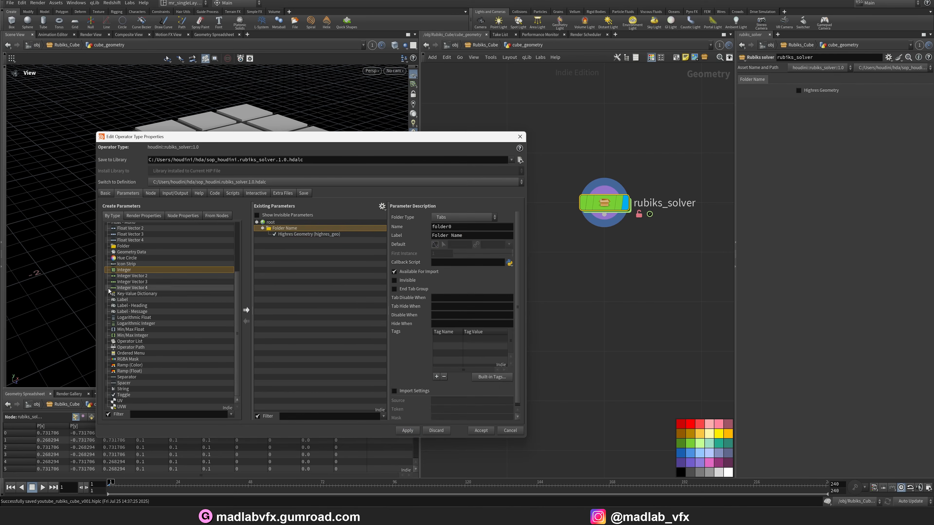
{"action": "left_click_drag", "start_coordinate": [124, 395], "coordinate": [274, 240]}
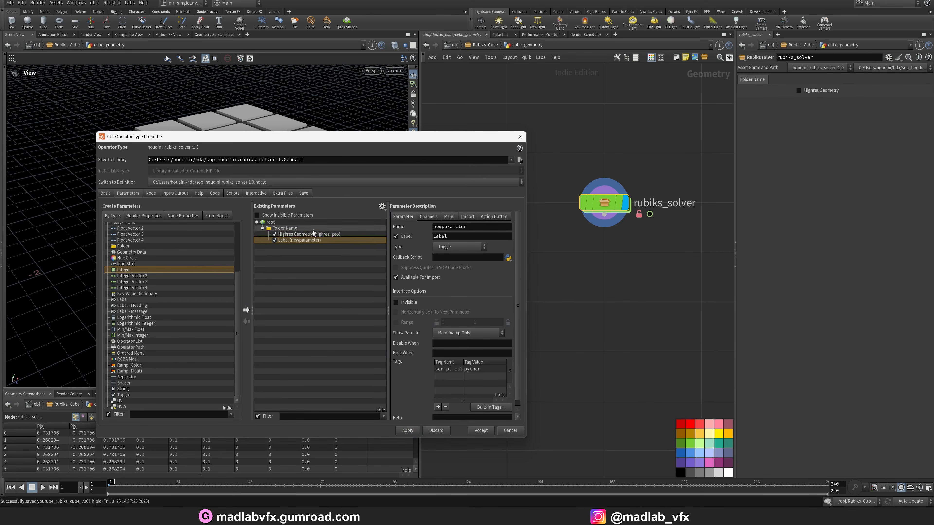
{"action": "double_click", "coordinate": [478, 229]}
{"action": "type", "text": "reverse_anin"}
{"action": "type", "text": "mation"}
{"action": "key", "text": "Tab"}
{"action": "type", "text": "Reverse Animation"}
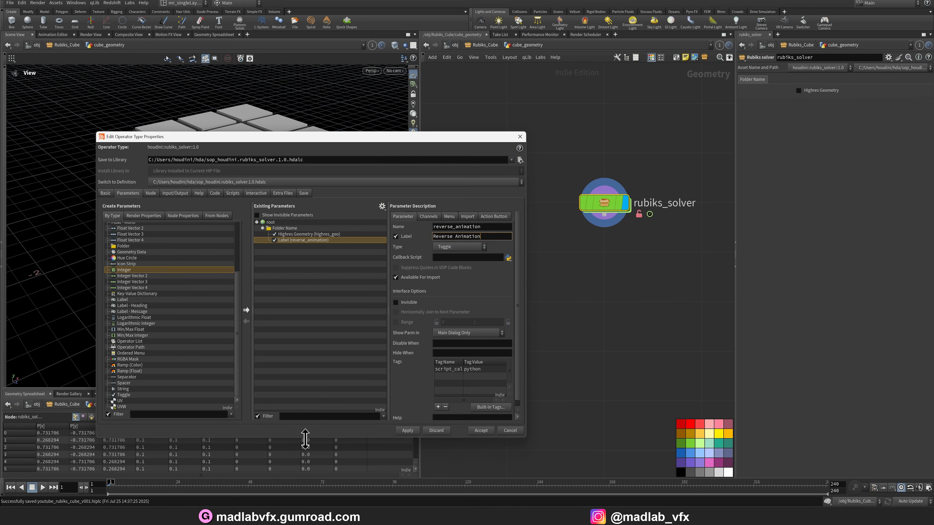
{"action": "left_click", "coordinate": [408, 431]}
Add a button parameter and a separator below the Reverse Animation toggle, keeping both in the folder
{"action": "scroll", "coordinate": [148, 322], "scroll_direction": "up", "scroll_amount": 4}
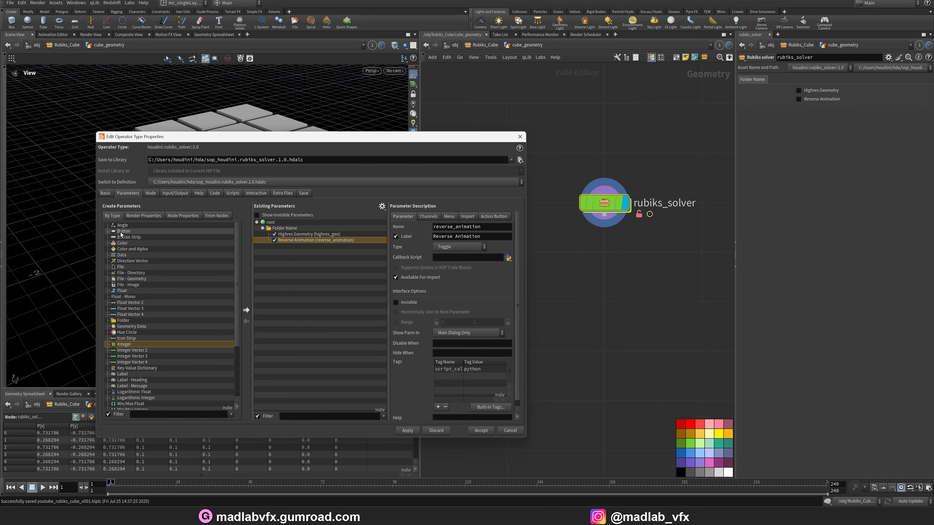
{"action": "left_click_drag", "start_coordinate": [121, 235], "coordinate": [298, 278]}
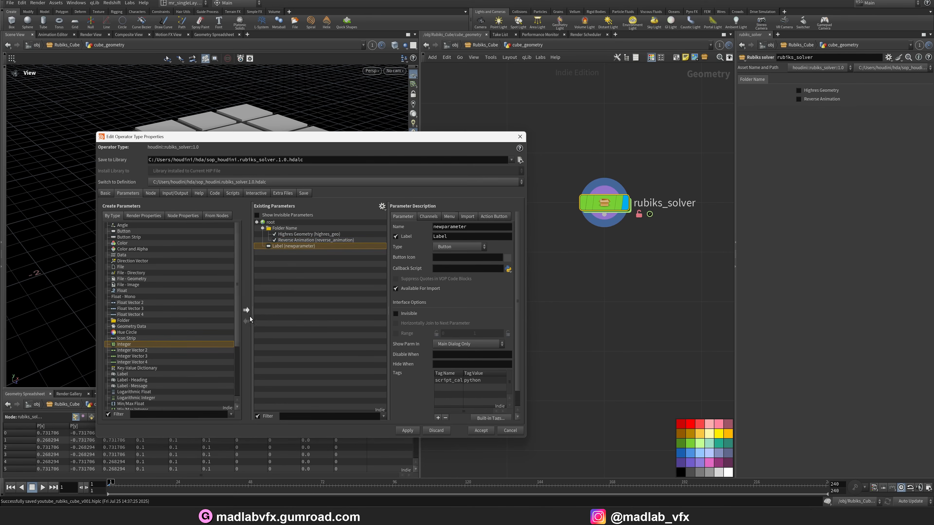
{"action": "scroll", "coordinate": [128, 379], "scroll_direction": "down", "scroll_amount": 4}
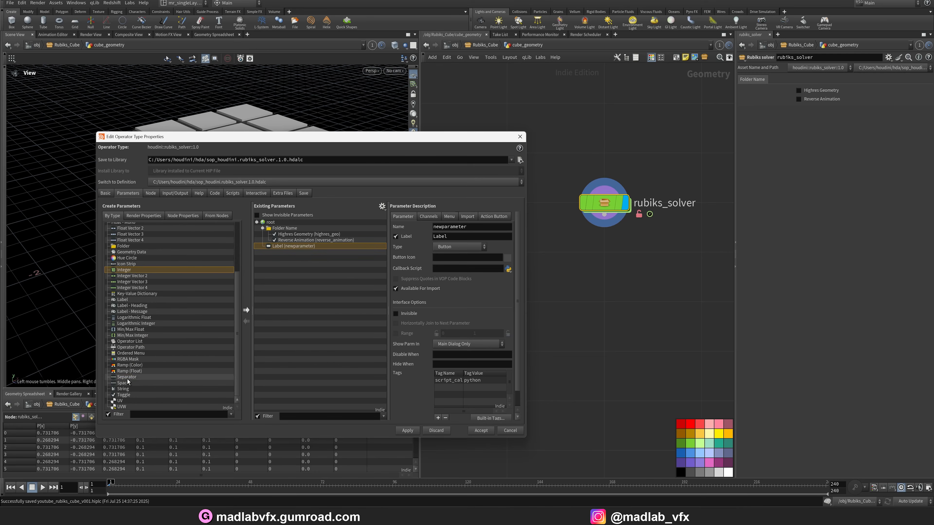
{"action": "left_click_drag", "start_coordinate": [128, 379], "coordinate": [273, 229]}
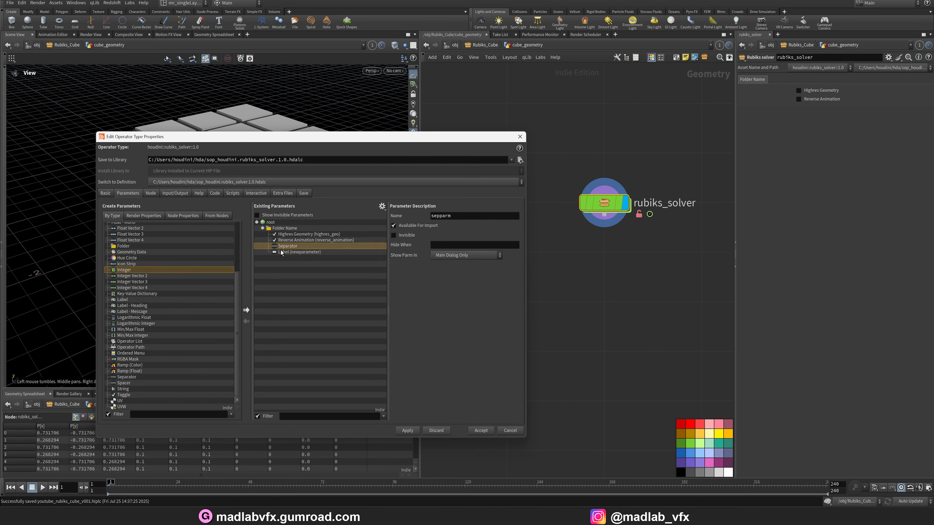
Name the button deleteKeyframes, label it Delete Keyframes, and apply the change
{"action": "left_click", "coordinate": [281, 251]}
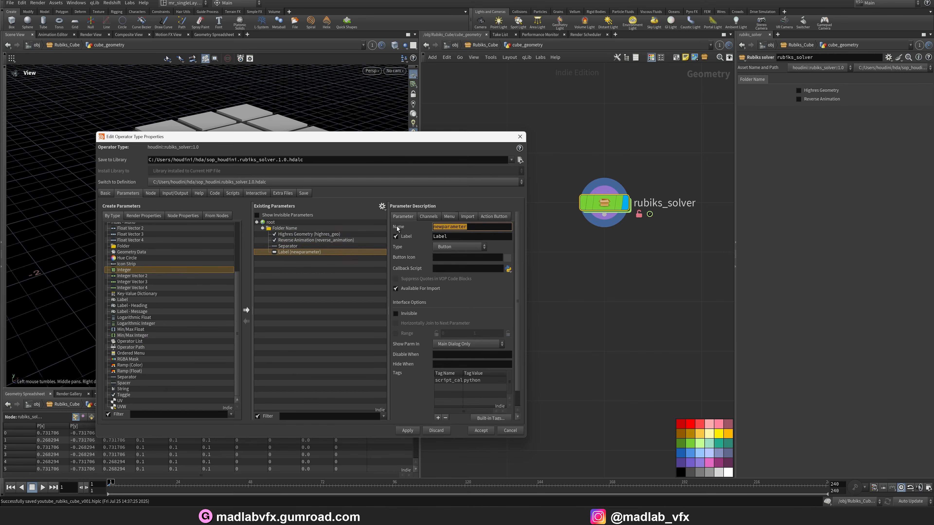
{"action": "type", "text": "dele"}
{"action": "type", "text": "te"}
{"action": "type", "text": "Keyfraem"}
{"action": "type", "text": "me"}
{"action": "key", "text": "Tab"}
{"action": "type", "text": "Delete "}
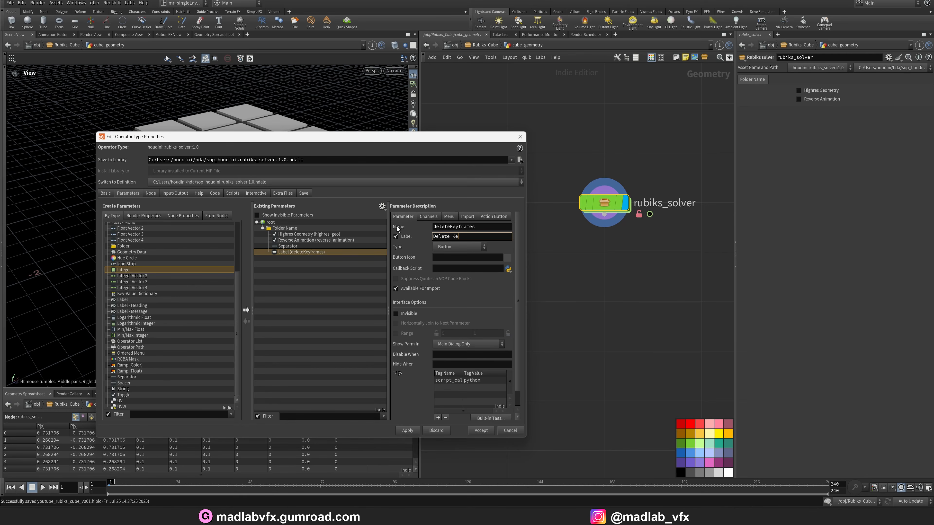
{"action": "type", "text": "Keyframes"}
{"action": "left_click", "coordinate": [414, 431]}
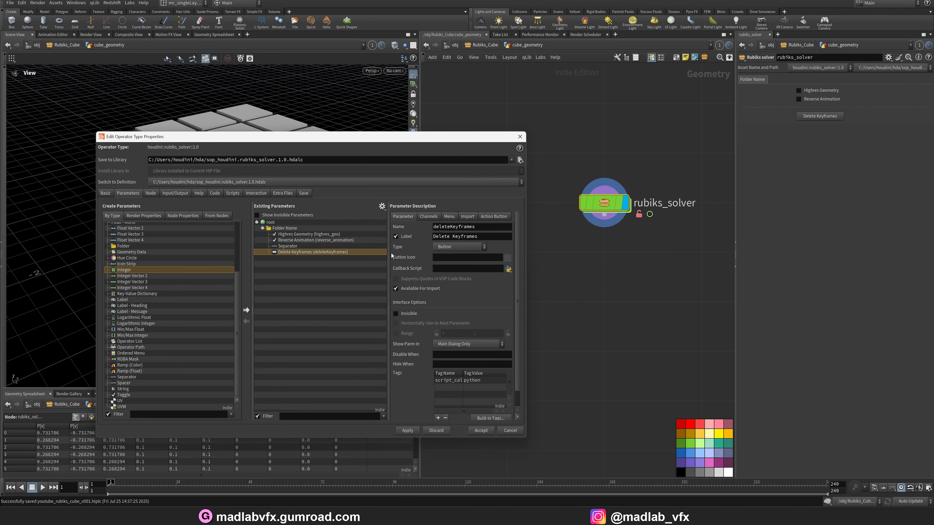
View the whole network inside rubiks_solver, return to the asset and save its node type
{"action": "left_click_drag", "start_coordinate": [352, 148], "coordinate": [388, 249]}
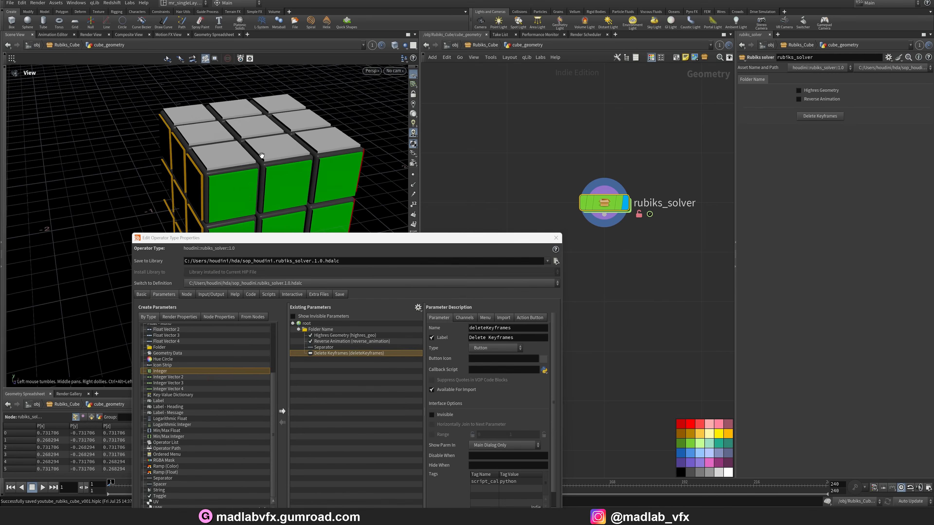
{"action": "double_click", "coordinate": [609, 204]}
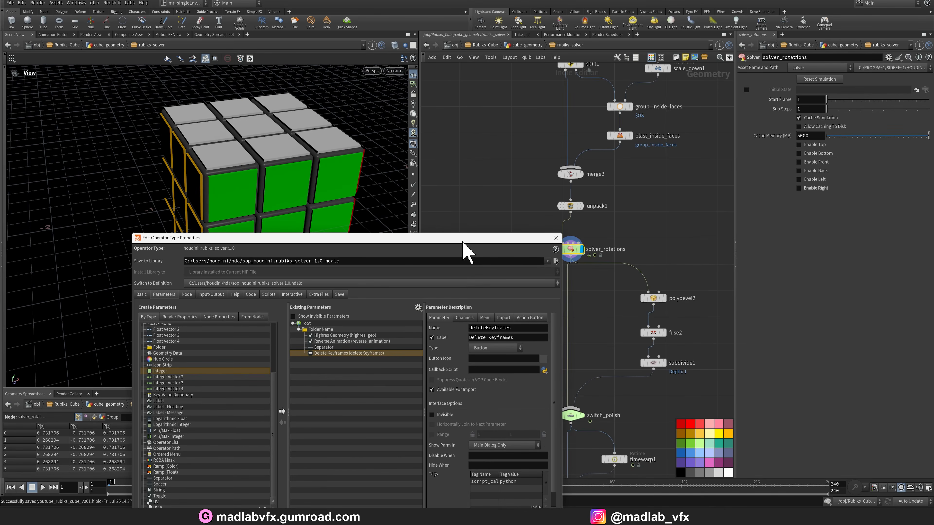
{"action": "left_click_drag", "start_coordinate": [463, 244], "coordinate": [460, 155]}
{"action": "key", "text": "h"}
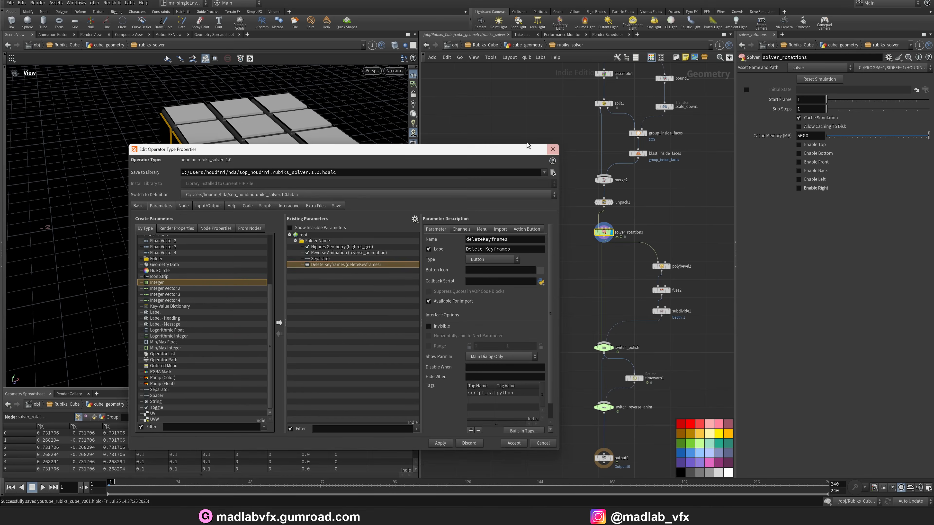
{"action": "key", "text": "u"}
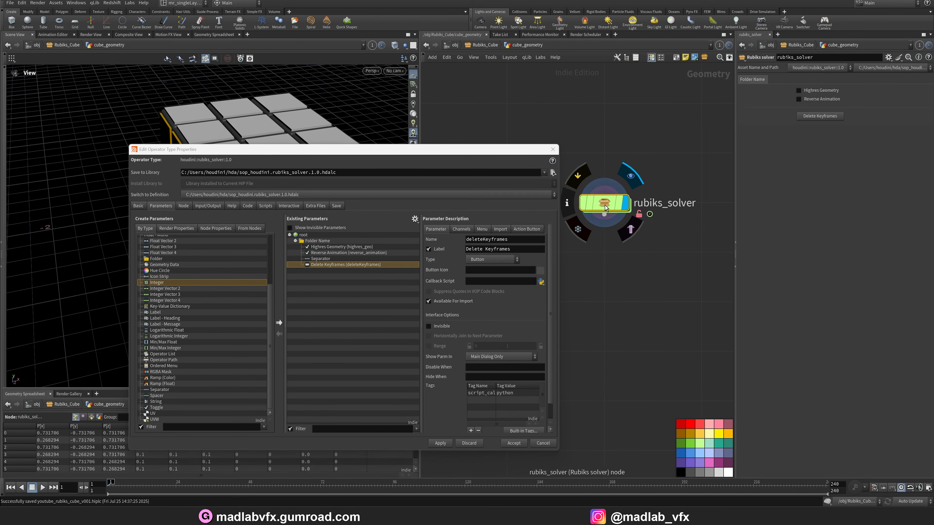
{"action": "right_click", "coordinate": [606, 208]}
{"action": "left_click", "coordinate": [621, 339]}
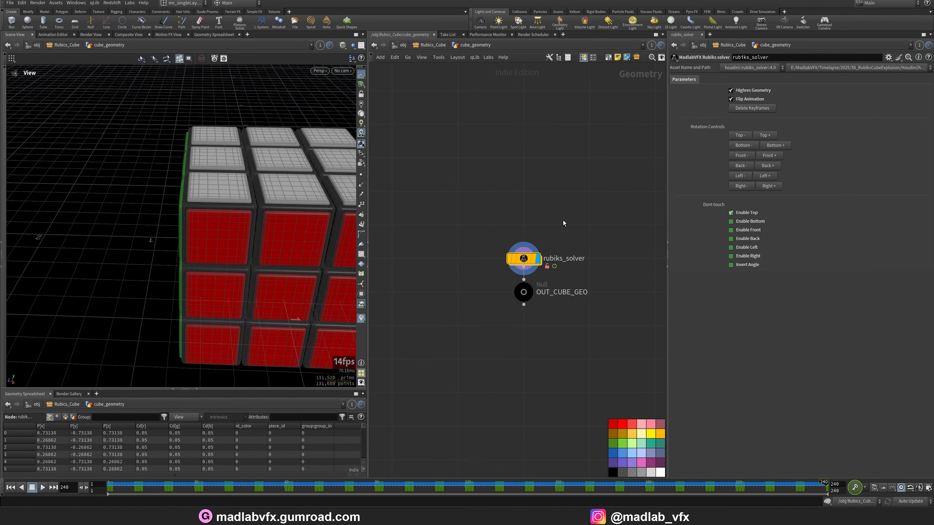
Add a label parameter at the end of the folder and move the separator below Delete Keyframes
{"action": "left_click_drag", "start_coordinate": [177, 221], "coordinate": [206, 191]}
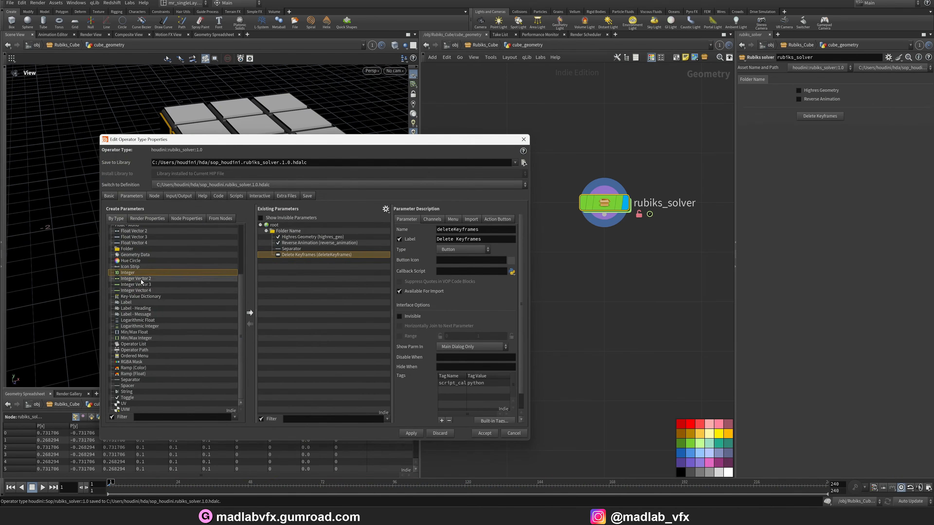
{"action": "scroll", "coordinate": [142, 282], "scroll_direction": "up", "scroll_amount": 4}
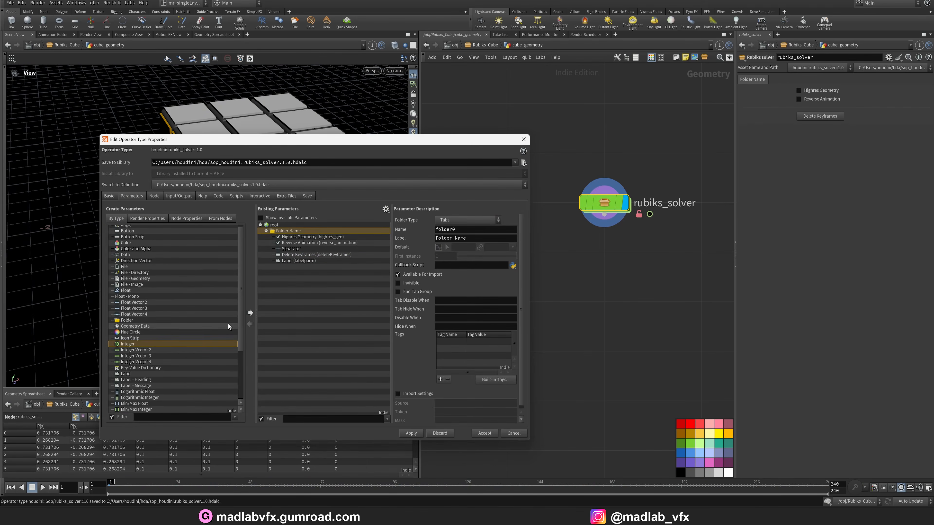
{"action": "left_click_drag", "start_coordinate": [290, 257], "coordinate": [287, 248]}
{"action": "scroll", "coordinate": [151, 373], "scroll_direction": "down", "scroll_amount": 4}
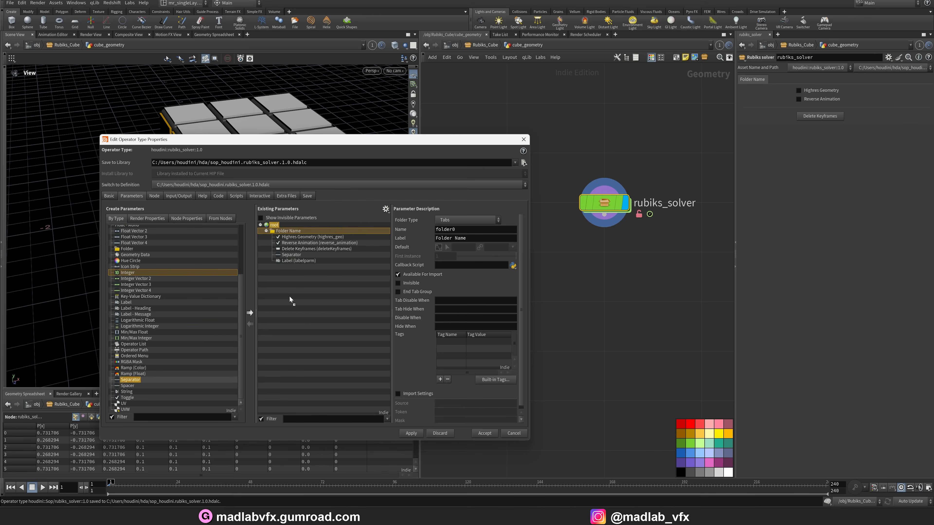
Set the label parameter's main label to Rotation Controls and apply the change
{"action": "left_click", "coordinate": [297, 261]}
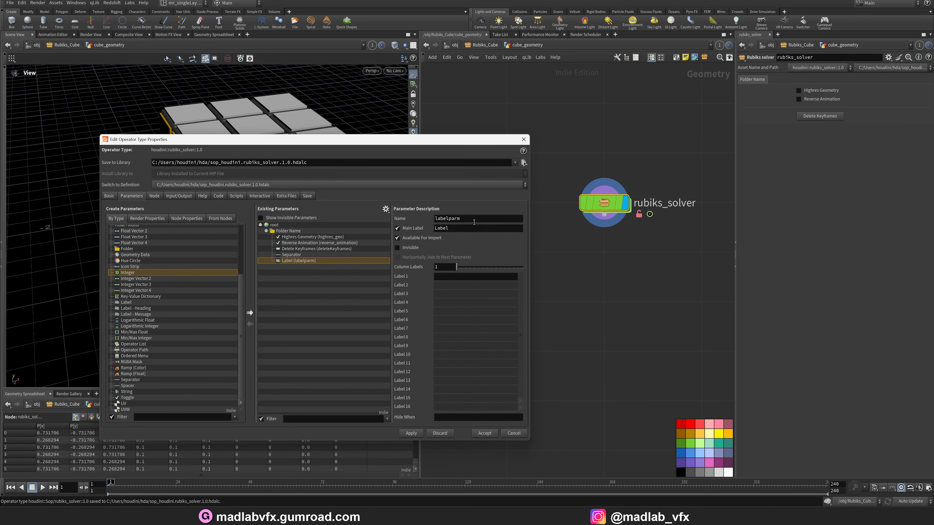
{"action": "left_click_drag", "start_coordinate": [460, 219], "coordinate": [406, 222]}
{"action": "key", "text": "Tab"}
{"action": "type", "text": "Rotation Cn"}
{"action": "key", "text": "BackSpace"}
{"action": "type", "text": "ontrols"}
{"action": "key", "text": "Return"}
{"action": "left_click", "coordinate": [408, 434]}
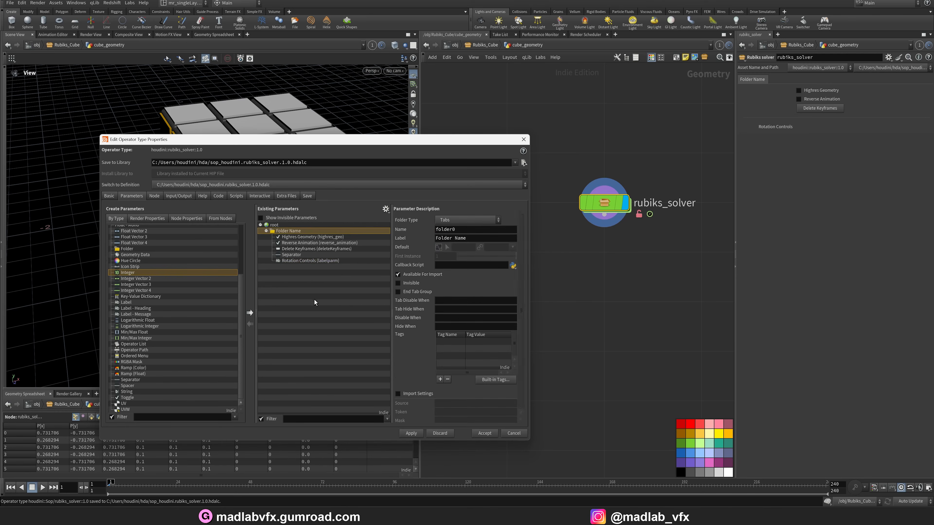
{"action": "scroll", "coordinate": [138, 317], "scroll_direction": "up", "scroll_amount": 3}
{"action": "scroll", "coordinate": [139, 321], "scroll_direction": "up", "scroll_amount": 1}
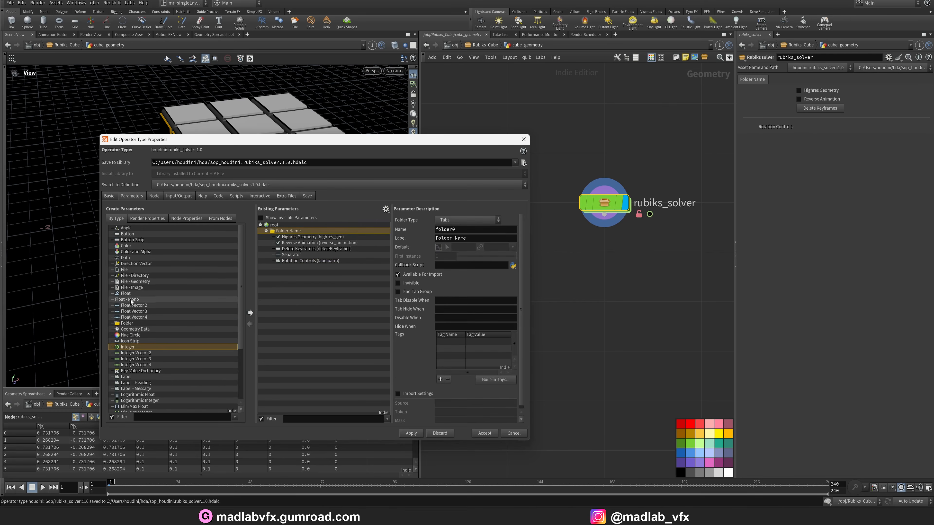
Add a button at the end of the folder, named rotate_top_minus and labelled "Top -", and apply the change
{"action": "left_click_drag", "start_coordinate": [127, 234], "coordinate": [275, 272]}
{"action": "left_click", "coordinate": [297, 301]}
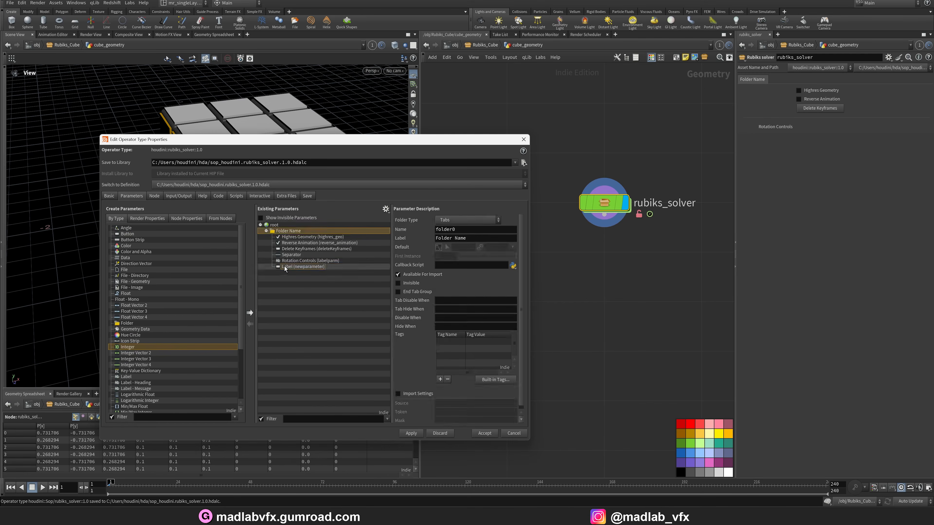
{"action": "left_click", "coordinate": [285, 266]}
{"action": "left_click_drag", "start_coordinate": [473, 229], "coordinate": [390, 227]}
{"action": "type", "text": "top_"}
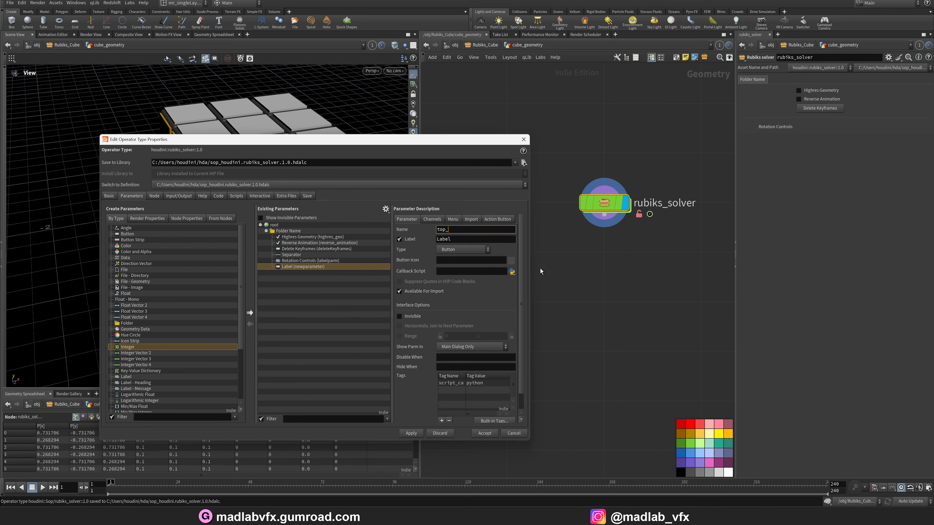
{"action": "type", "text": "rotate_top_minus"}
{"action": "key", "text": "Tab"}
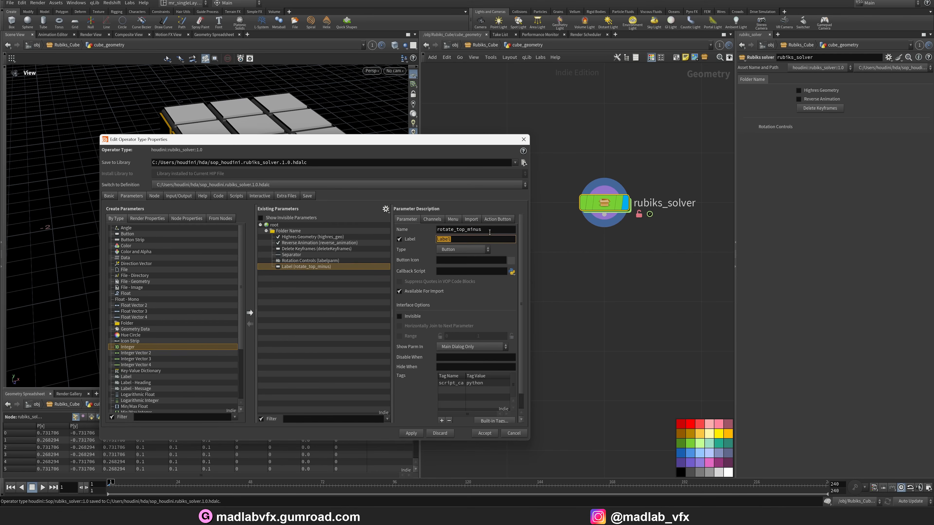
{"action": "type", "text": "Top -"}
{"action": "left_click", "coordinate": [413, 434]}
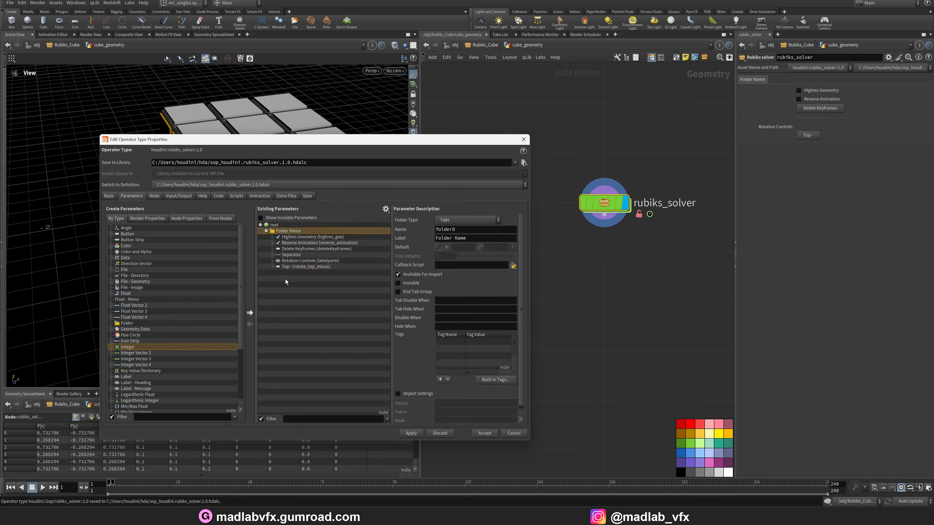
Duplicate the "Top -" button as rotate_top_plus labelled "Top +", with the original joined horizontally to it, and apply
{"action": "left_click_drag", "start_coordinate": [280, 267], "coordinate": [279, 276], "text": "ctrl"}
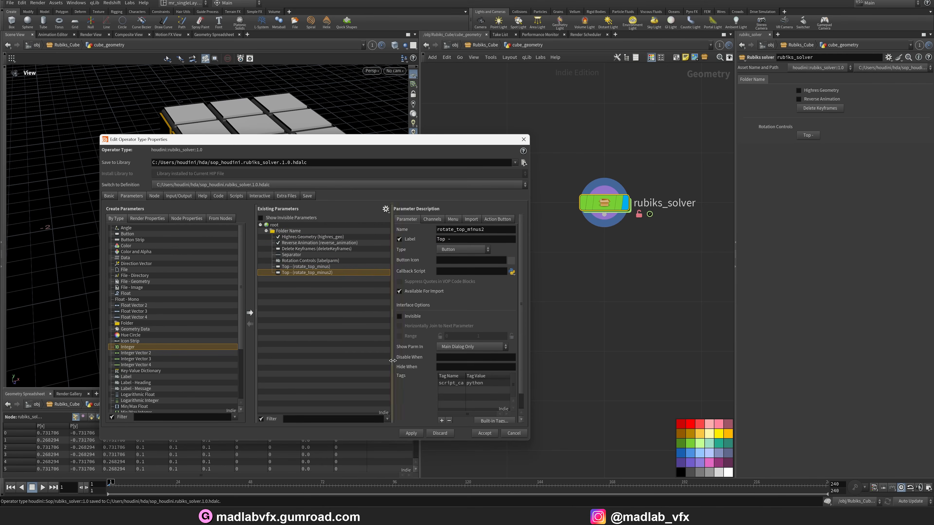
{"action": "left_click", "coordinate": [282, 267]}
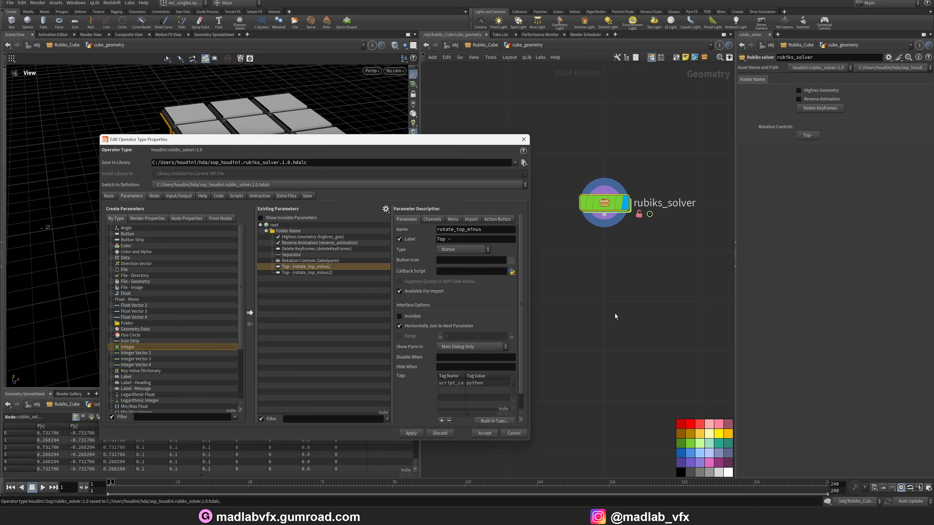
{"action": "left_click", "coordinate": [411, 433]}
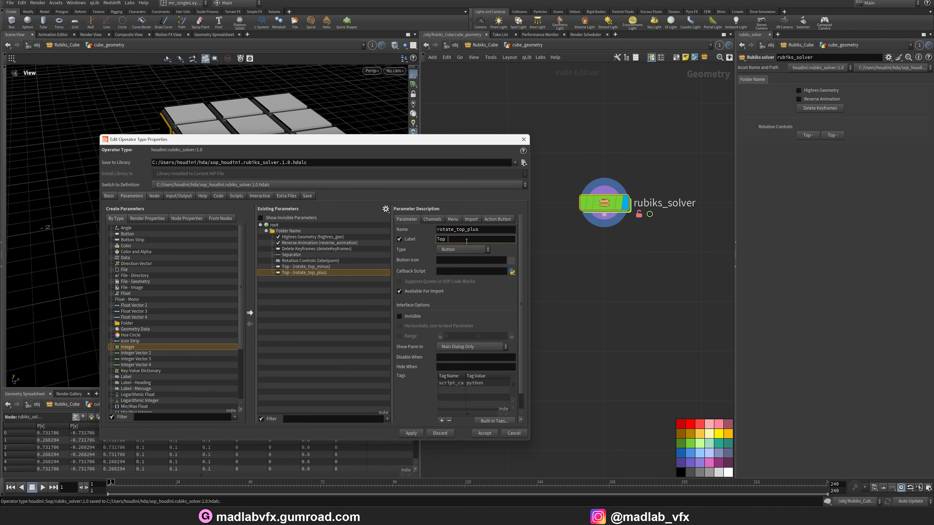
{"action": "type", "text": "+"}
{"action": "left_click", "coordinate": [414, 434]}
Copy the "Top -" and "Top +" button pair five times below the originals
{"action": "left_click", "coordinate": [286, 268]}
{"action": "left_click", "coordinate": [284, 275], "text": "shift"}
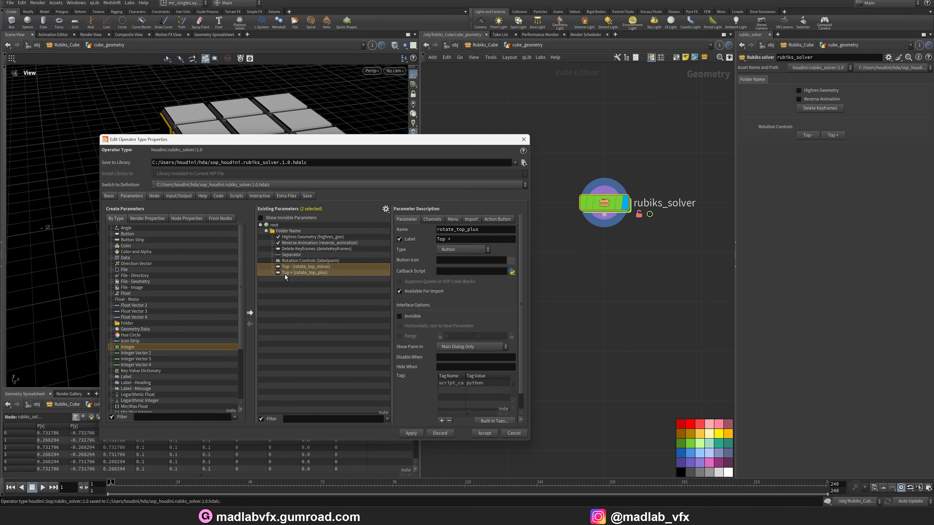
{"action": "key", "text": "ctrl+v"}
{"action": "key", "text": "ctrl+v"}
{"action": "key", "text": "ctrl+v"}
{"action": "key", "text": "ctrl+v"}
{"action": "key", "text": "ctrl+v"}
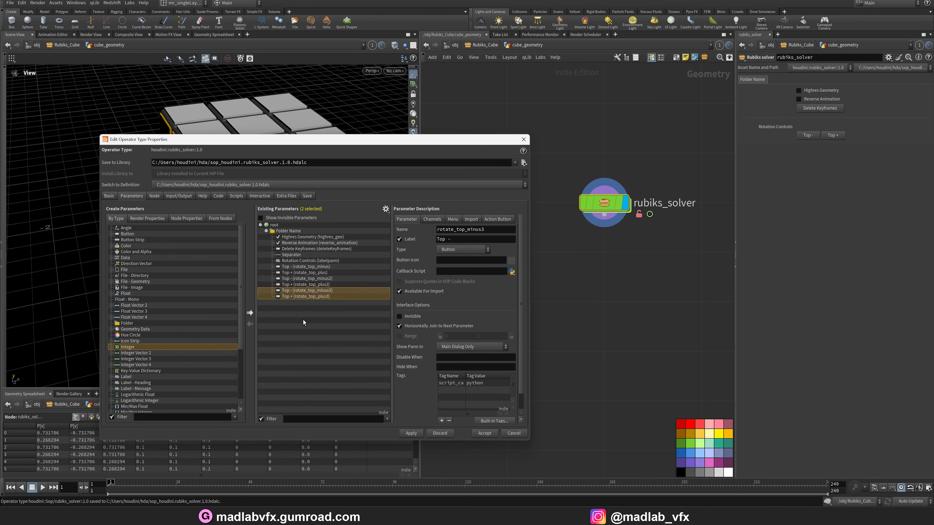
Rename the first copied minus button rotate_bottom_minus, label it "Bottom -", and apply the change
{"action": "left_click", "coordinate": [306, 279]}
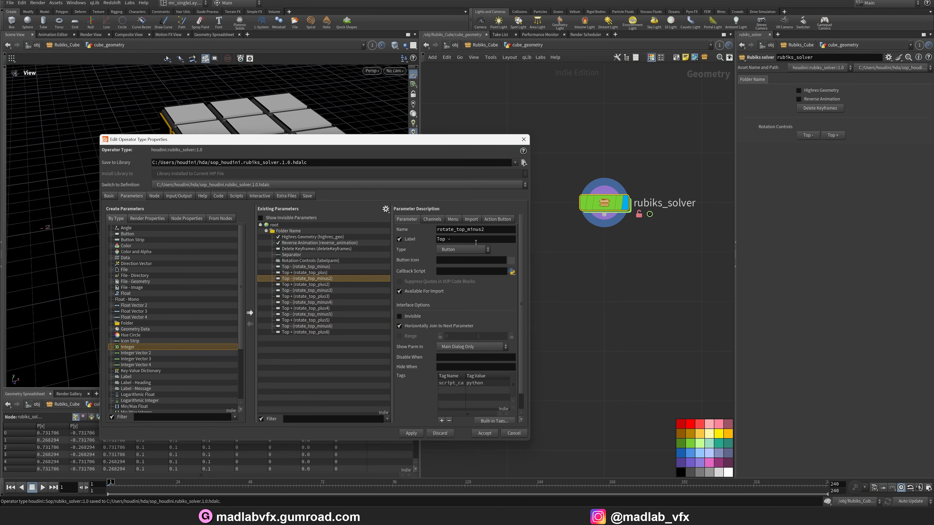
{"action": "left_click", "coordinate": [467, 230]}
{"action": "key", "text": "End"}
{"action": "key", "text": "BackSpace"}
{"action": "key", "text": "Tab"}
{"action": "left_click", "coordinate": [416, 436]}
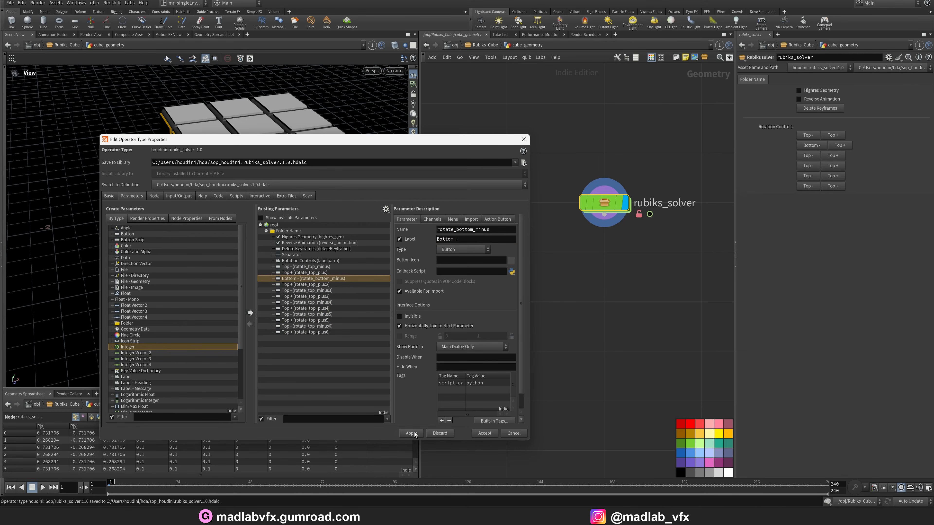
Rename the first copied plus button rotate_bottom_plus and label it "Bottom +"
{"action": "left_click", "coordinate": [303, 285]}
{"action": "left_click", "coordinate": [464, 230]}
{"action": "key", "text": "BackSpace"}
{"action": "key", "text": "BackSpace"}
{"action": "key", "text": "BackSpace"}
{"action": "type", "text": "bottom"}
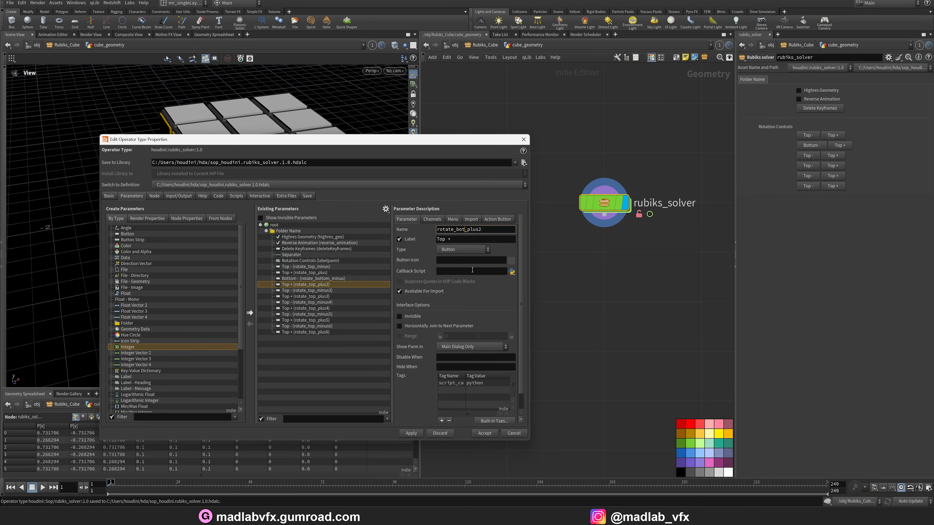
{"action": "key", "text": "End"}
{"action": "key", "text": "BackSpace"}
{"action": "key", "text": "Tab"}
{"action": "key", "text": "Home"}
{"action": "key", "text": "Delete"}
{"action": "key", "text": "Delete"}
{"action": "key", "text": "Delete"}
{"action": "type", "text": "Bottom"}
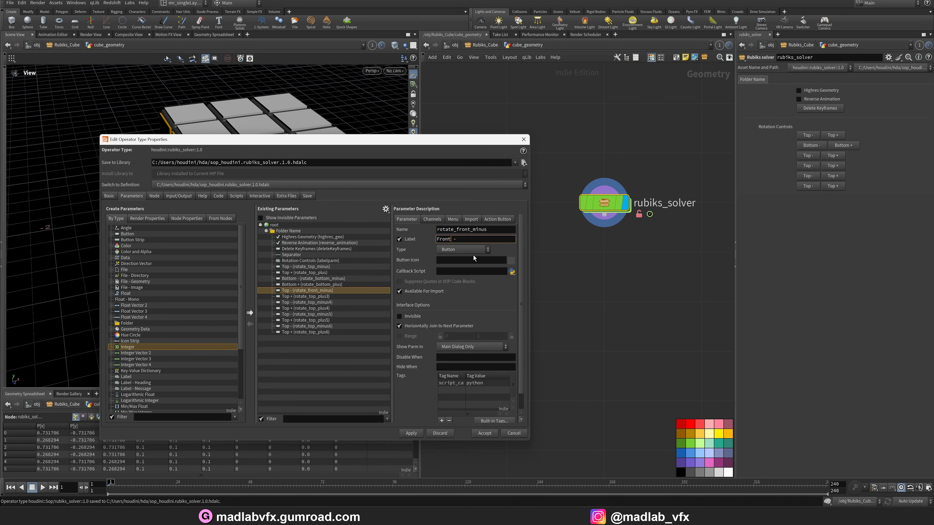
Rename the next button pair rotate_front_minus and rotate_front_plus, label them "Front -" and "Front +", and apply
{"action": "type", "text": "front"}
{"action": "key", "text": "End"}
{"action": "key", "text": "BackSpace"}
{"action": "key", "text": "Tab"}
{"action": "key", "text": "Left"}
{"action": "key", "text": "Left"}
{"action": "key", "text": "BackSpace"}
{"action": "key", "text": "BackSpace"}
{"action": "key", "text": "BackSpace"}
{"action": "type", "text": "Front"}
{"action": "left_click", "coordinate": [412, 434]}
Rename the minus button below the front pair rotate_back_minus and label it "Back -"
{"action": "left_click", "coordinate": [302, 303]}
{"action": "double_click", "coordinate": [462, 230]}
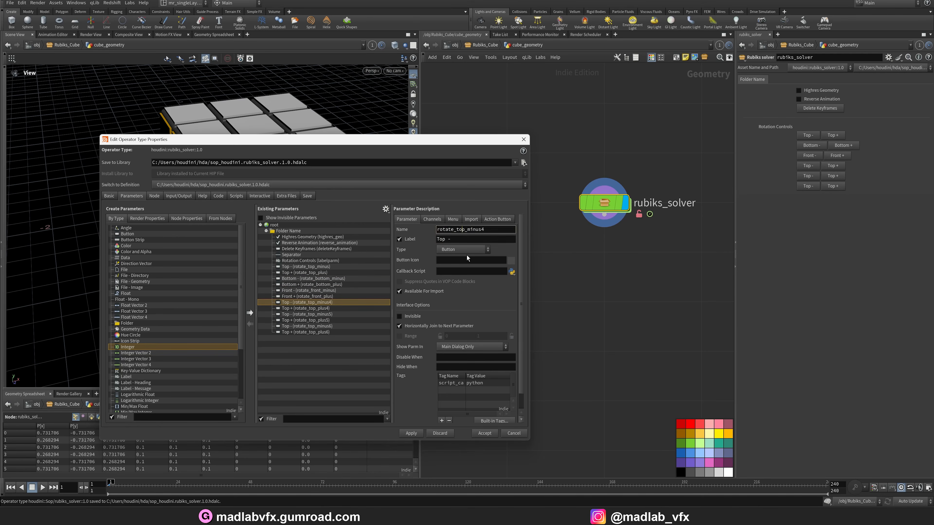
{"action": "type", "text": "back"}
{"action": "key", "text": "End"}
{"action": "key", "text": "BackSpace"}
{"action": "key", "text": "Tab"}
{"action": "key", "text": "Left"}
{"action": "key", "text": "Left"}
{"action": "key", "text": "BackSpace"}
{"action": "key", "text": "BackSpace"}
{"action": "key", "text": "BackSpace"}
{"action": "type", "text": "Back"}
Rename the matching plus button rotate_back_plus, label it "Back +", and apply the change
{"action": "left_click", "coordinate": [305, 308]}
{"action": "left_click", "coordinate": [454, 230]}
{"action": "key", "text": "End"}
{"action": "key", "text": "BackSpace"}
{"action": "key", "text": "Tab"}
{"action": "key", "text": "Left"}
{"action": "key", "text": "Left"}
{"action": "key", "text": "BackSpace"}
{"action": "key", "text": "BackSpace"}
{"action": "key", "text": "BackSpace"}
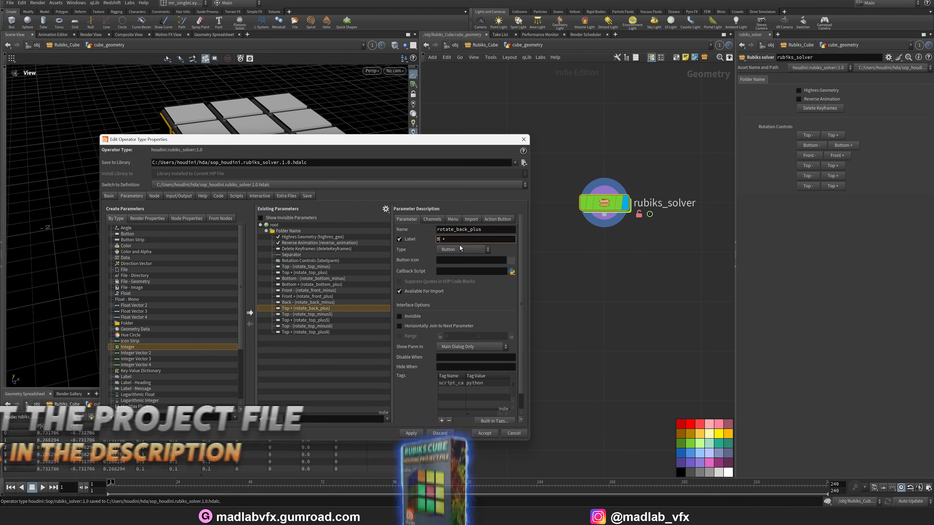
{"action": "type", "text": "Back"}
{"action": "left_click", "coordinate": [411, 433]}
Rename the minus button below the back pair rotate_left_minus and label it "Left -"
{"action": "left_click", "coordinate": [297, 315]}
{"action": "double_click", "coordinate": [460, 229]}
{"action": "type", "text": "left"}
{"action": "key", "text": "End"}
{"action": "key", "text": "BackSpace"}
{"action": "key", "text": "Tab"}
{"action": "key", "text": "Left"}
{"action": "key", "text": "Left"}
{"action": "key", "text": "BackSpace"}
{"action": "key", "text": "BackSpace"}
{"action": "key", "text": "BackSpace"}
{"action": "type", "text": "Left"}
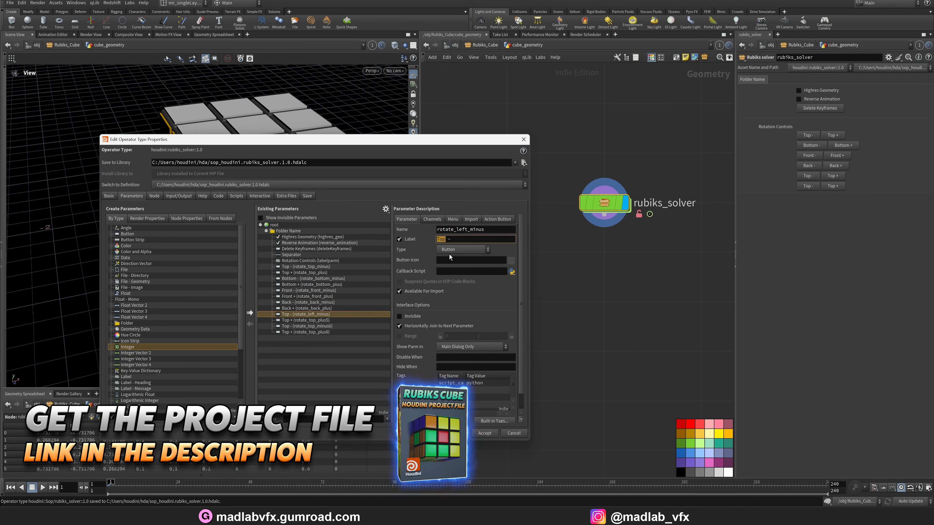
Rename the matching plus button rotate_left_plus and label it "Left +"
{"action": "left_click", "coordinate": [305, 321]}
{"action": "double_click", "coordinate": [461, 229]}
{"action": "type", "text": "left"}
{"action": "key", "text": "End"}
{"action": "key", "text": "BackSpace"}
{"action": "key", "text": "Tab"}
{"action": "key", "text": "Left"}
{"action": "key", "text": "Left"}
{"action": "key", "text": "BackSpace"}
{"action": "key", "text": "BackSpace"}
{"action": "key", "text": "BackSpace"}
{"action": "type", "text": "Left"}
Rename the last copied minus button rotate_right_minus and label it "Right -"
{"action": "left_click", "coordinate": [306, 326]}
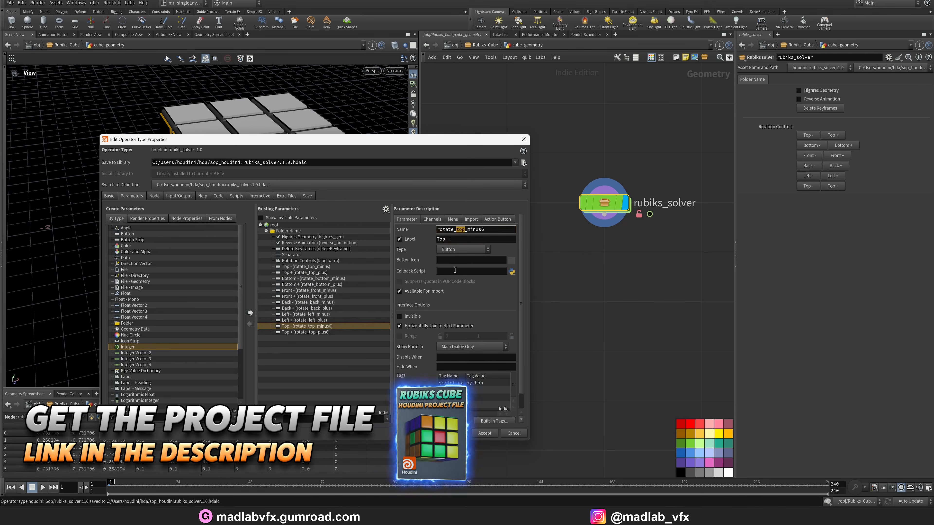
{"action": "double_click", "coordinate": [461, 230]}
{"action": "type", "text": "right"}
{"action": "key", "text": "End"}
{"action": "key", "text": "BackSpace"}
{"action": "key", "text": "Tab"}
{"action": "key", "text": "Left"}
{"action": "key", "text": "Left"}
{"action": "key", "text": "BackSpace"}
{"action": "key", "text": "BackSpace"}
{"action": "key", "text": "BackSpace"}
{"action": "type", "text": "Right"}
Rename the last copied plus button rotate_right_plus, label it "Right +", and apply the change
{"action": "left_click", "coordinate": [306, 332]}
{"action": "double_click", "coordinate": [461, 230]}
{"action": "type", "text": "right"}
{"action": "key", "text": "End"}
{"action": "key", "text": "BackSpace"}
{"action": "key", "text": "Tab"}
{"action": "key", "text": "Left"}
{"action": "key", "text": "Left"}
{"action": "key", "text": "BackSpace"}
{"action": "key", "text": "BackSpace"}
{"action": "key", "text": "BackSpace"}
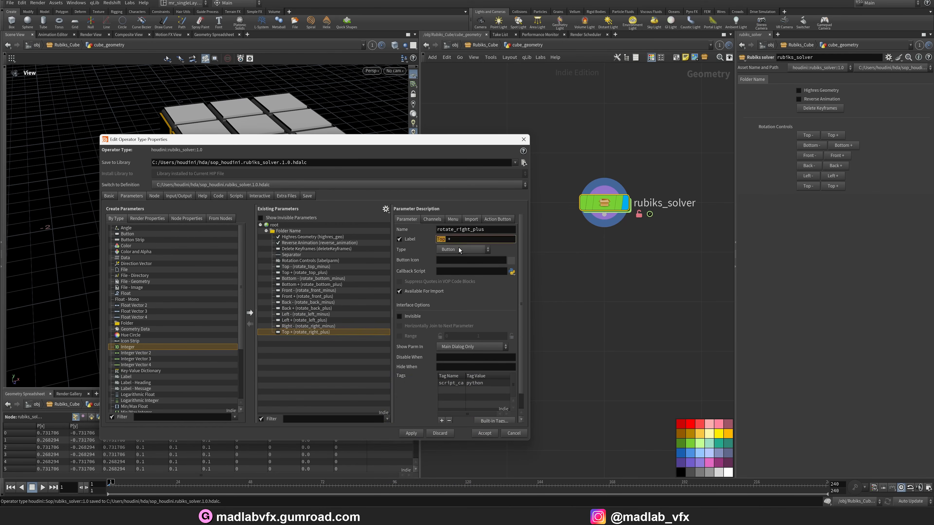
{"action": "type", "text": "Right"}
{"action": "left_click", "coordinate": [411, 434]}
Check the solver_rotations node inside rubiks_solver, return to the asset and save its node type
{"action": "middle_click_drag", "start_coordinate": [559, 261], "coordinate": [585, 255]}
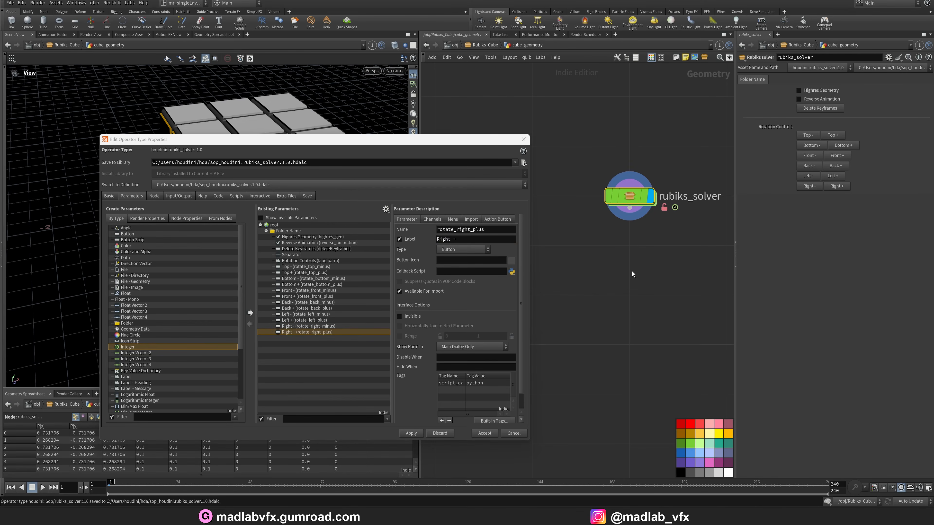
{"action": "double_click", "coordinate": [630, 198]}
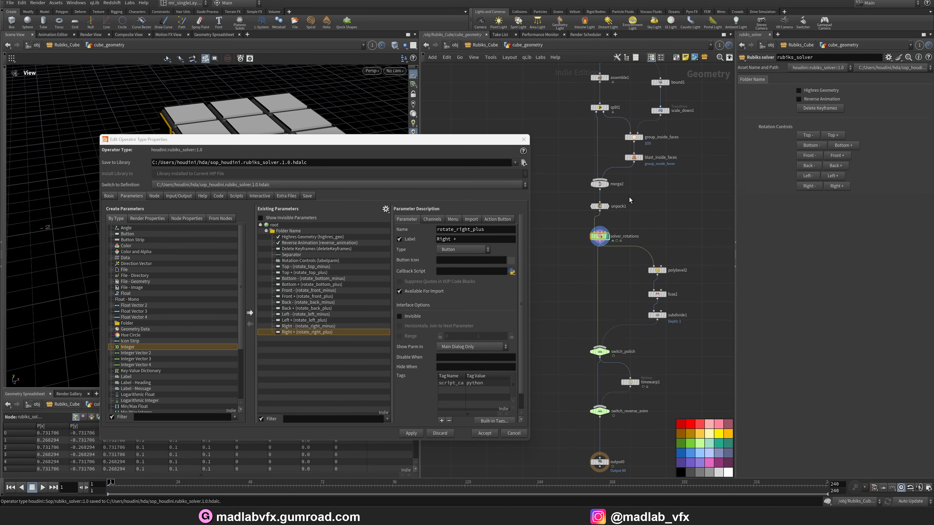
{"action": "scroll", "coordinate": [623, 264], "scroll_direction": "up", "scroll_amount": 4}
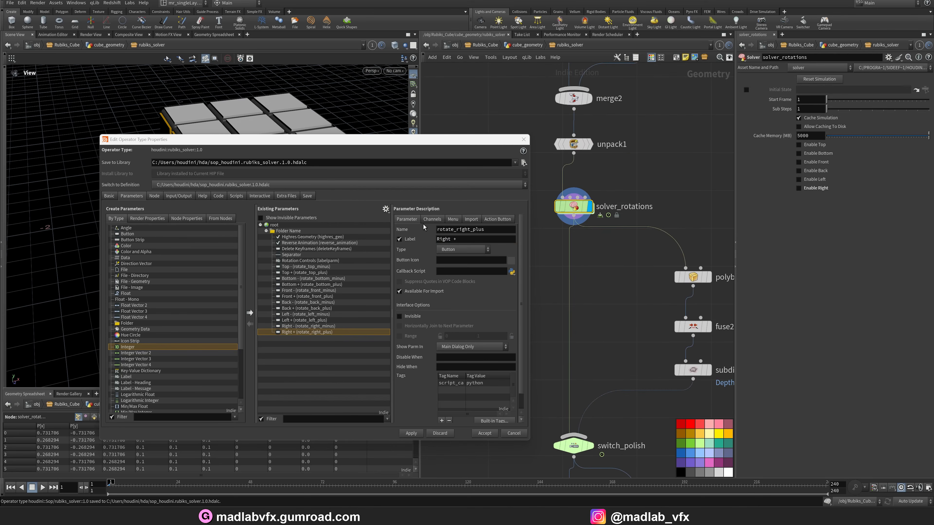
{"action": "left_click_drag", "start_coordinate": [311, 142], "coordinate": [284, 118]}
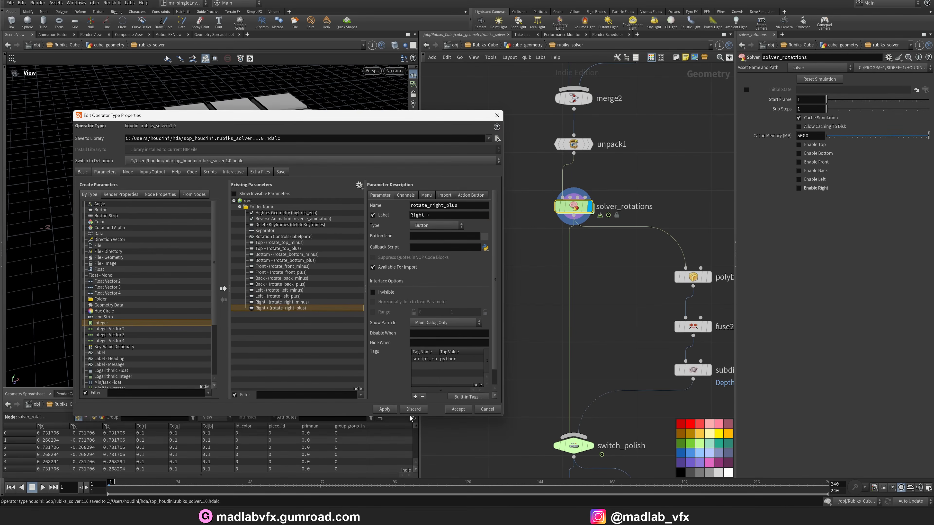
{"action": "key", "text": "u"}
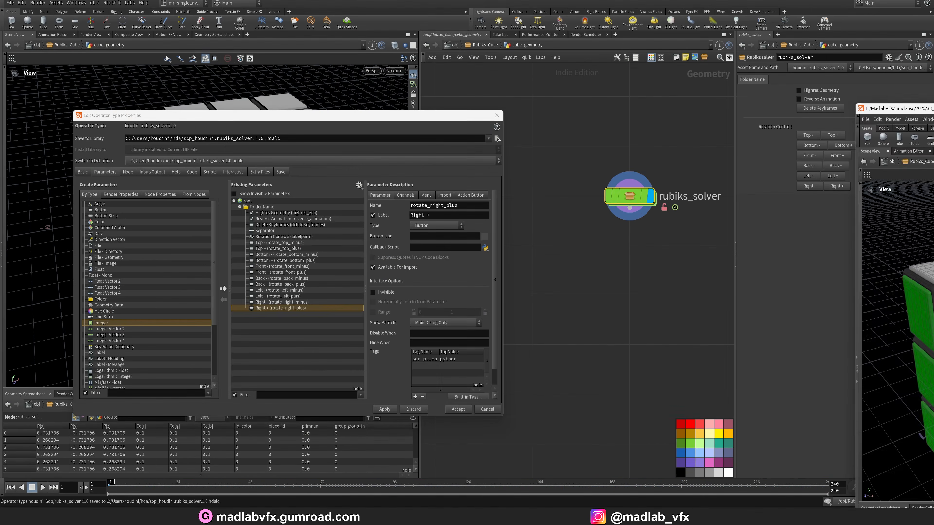
{"action": "right_click", "coordinate": [630, 197]}
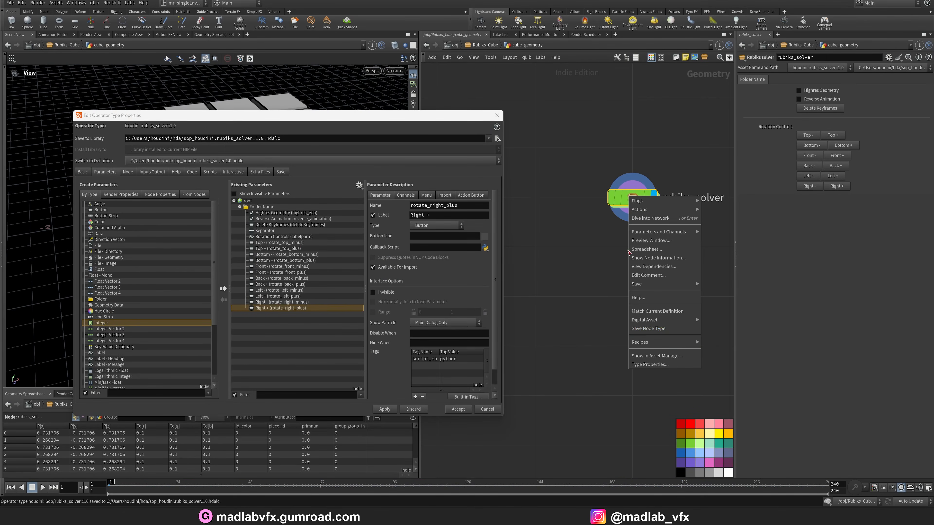
{"action": "left_click", "coordinate": [646, 331]}
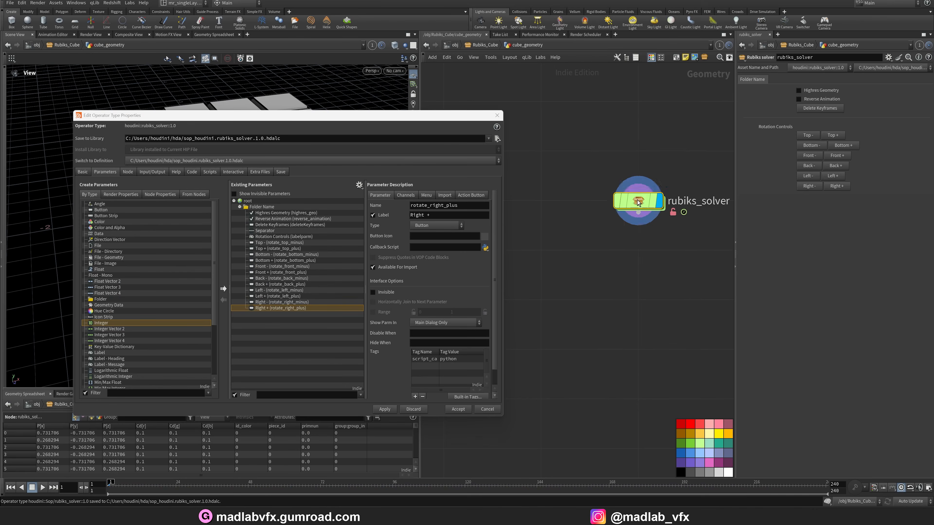
Inside rubiks_solver, export the Enable Top, Enable Bottom and Enable Front toggles of solver_rotations to the asset's type properties
{"action": "double_click", "coordinate": [621, 200]}
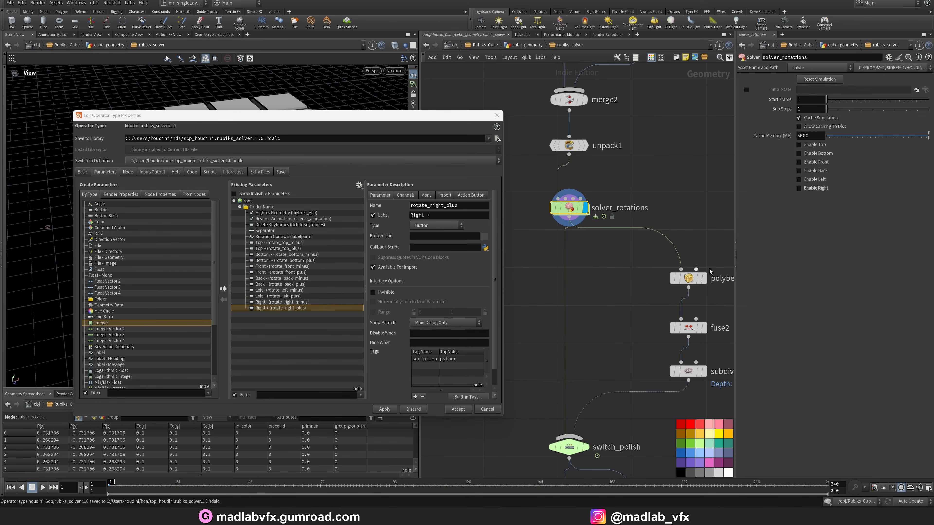
{"action": "right_click", "coordinate": [821, 146]}
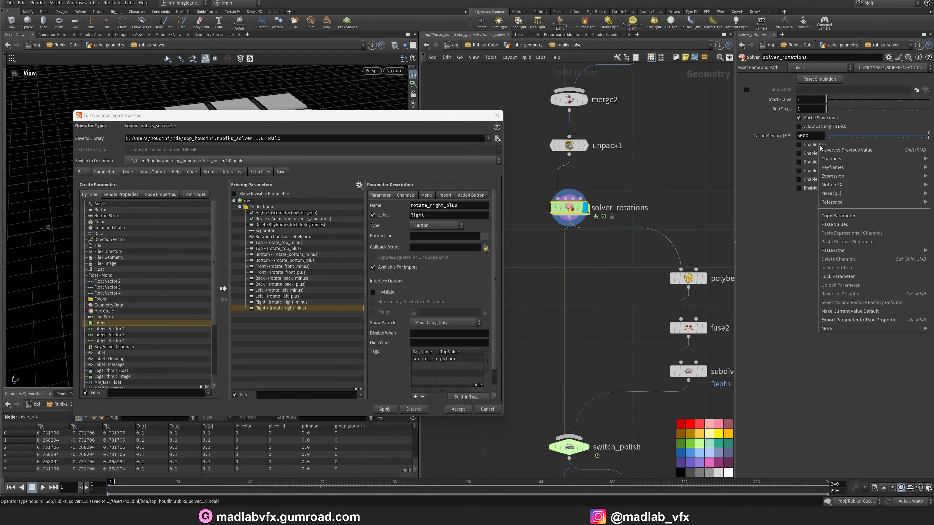
{"action": "left_click", "coordinate": [841, 320]}
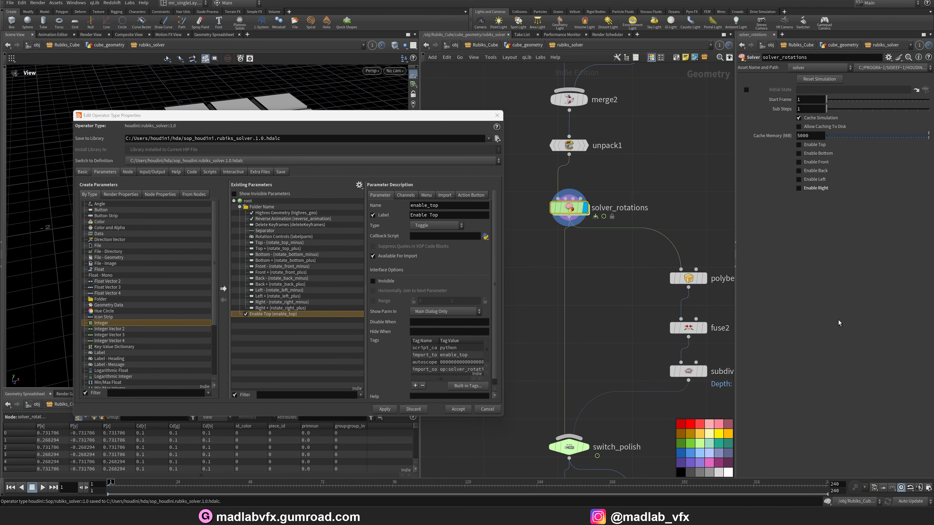
{"action": "right_click", "coordinate": [821, 154]}
{"action": "left_click", "coordinate": [845, 327]}
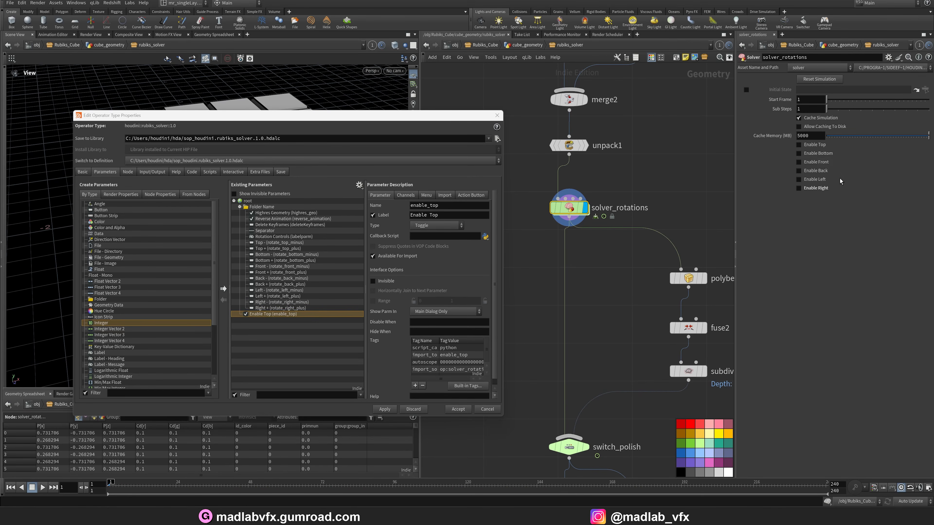
{"action": "right_click", "coordinate": [823, 165]}
{"action": "left_click", "coordinate": [850, 336]}
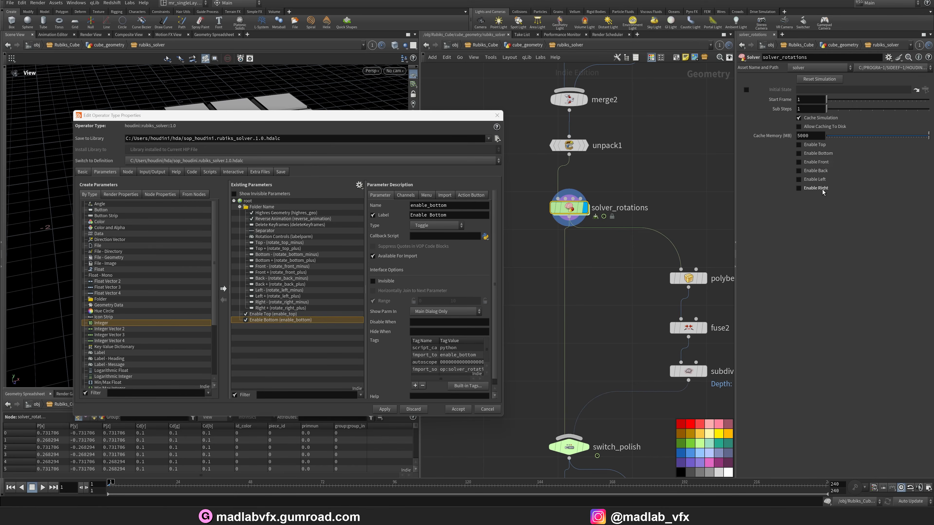
{"action": "right_click", "coordinate": [819, 169]}
{"action": "left_click", "coordinate": [850, 339]}
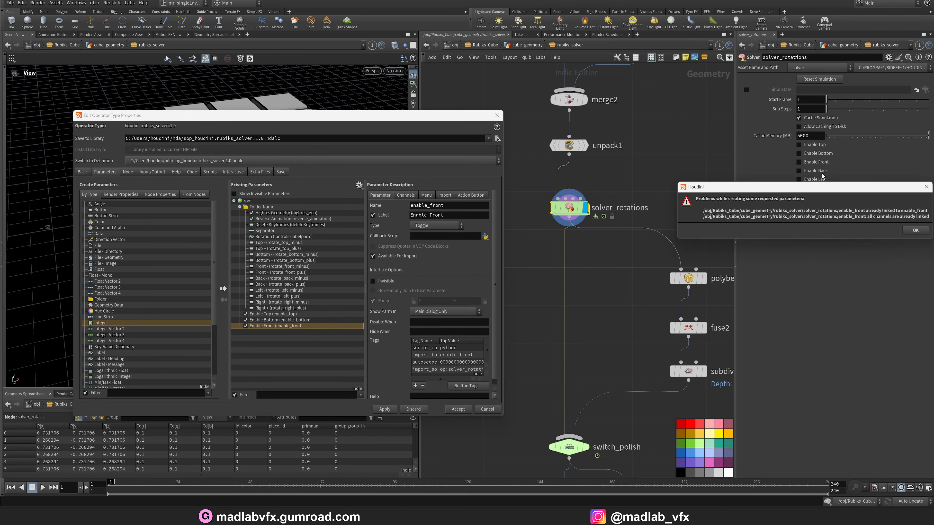
{"action": "left_click", "coordinate": [915, 231]}
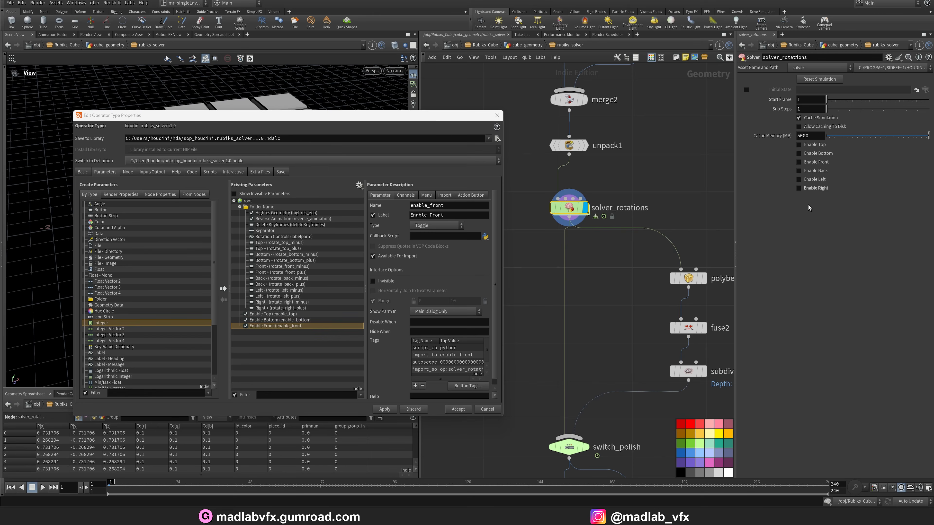
Export the Enable Back, Enable Left and Enable Right toggles to the asset's type properties and apply the change
{"action": "right_click", "coordinate": [823, 169]}
{"action": "left_click", "coordinate": [854, 337]}
{"action": "right_click", "coordinate": [823, 181]}
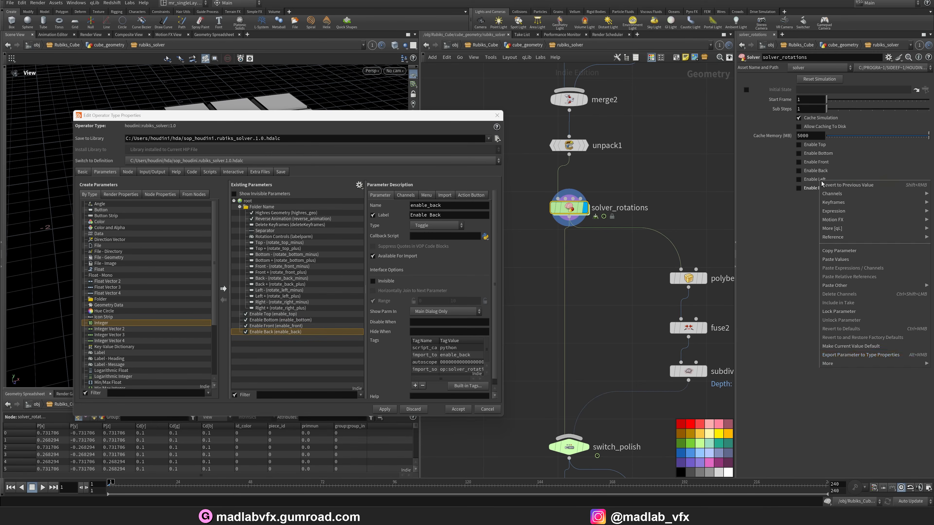
{"action": "left_click", "coordinate": [844, 355]}
{"action": "right_click", "coordinate": [816, 189]}
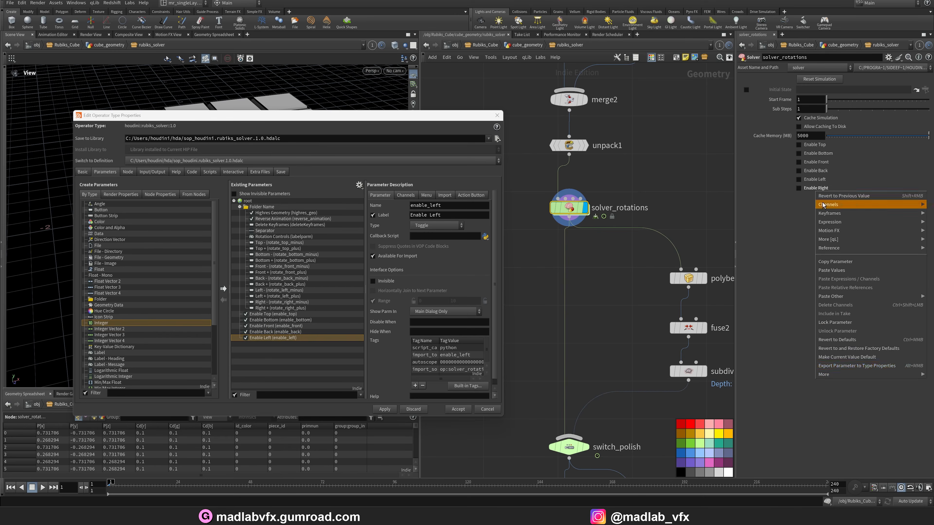
{"action": "left_click", "coordinate": [857, 370]}
{"action": "left_click", "coordinate": [384, 409]}
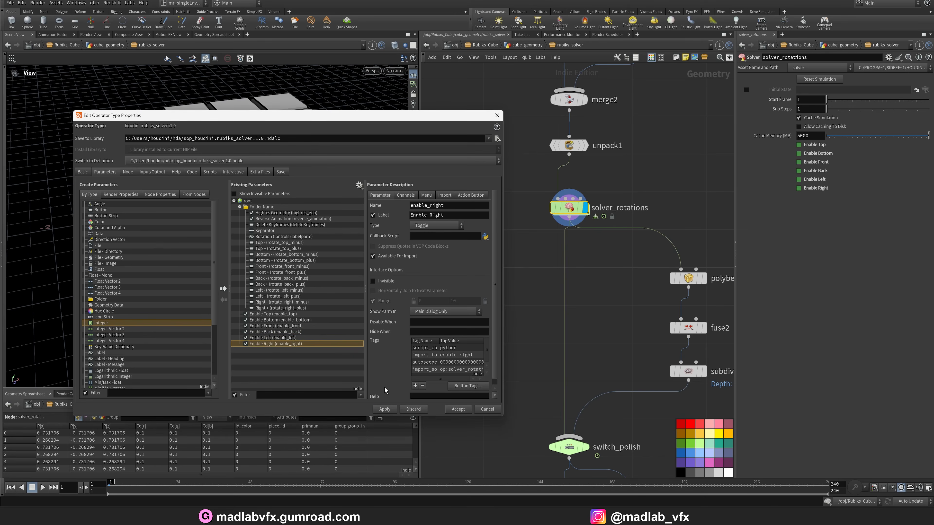
Back on the asset, add a separator above the six enable toggles inside the folder and apply the change
{"action": "key", "text": "u"}
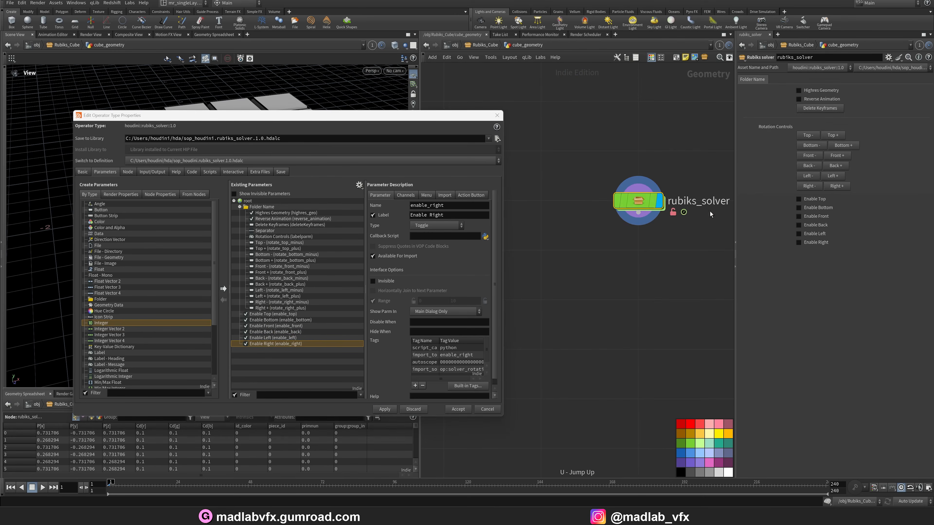
{"action": "scroll", "coordinate": [133, 344], "scroll_direction": "down", "scroll_amount": 4}
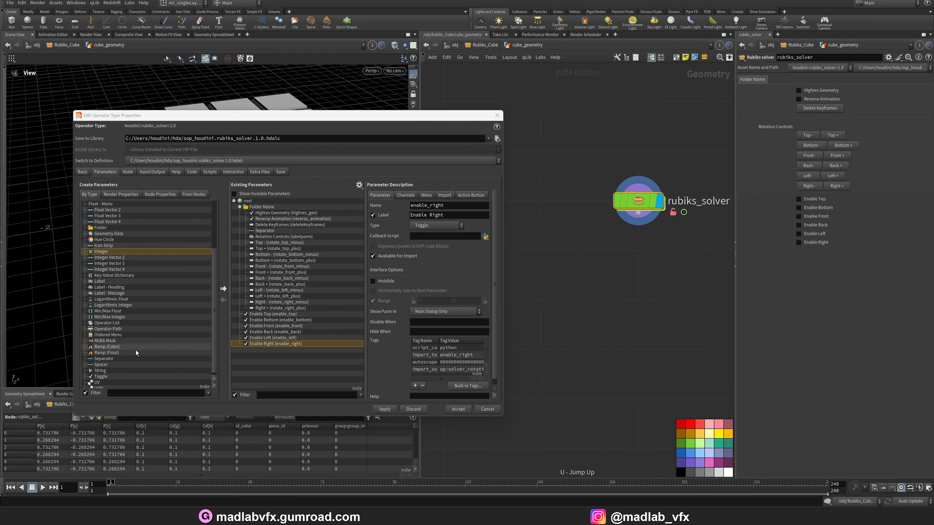
{"action": "left_click_drag", "start_coordinate": [104, 359], "coordinate": [256, 208]}
{"action": "left_click", "coordinate": [259, 350], "text": "shift"}
{"action": "left_click", "coordinate": [385, 409]}
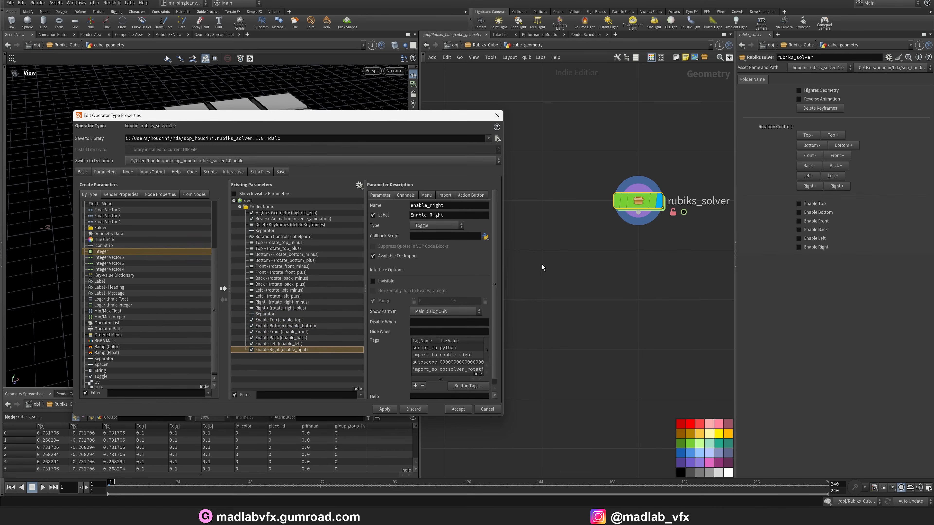
Label the asset's parameter folder "Parameters" and apply the change
{"action": "left_click", "coordinate": [262, 206]}
{"action": "left_click", "coordinate": [453, 215]}
{"action": "triple_click", "coordinate": [454, 215]}
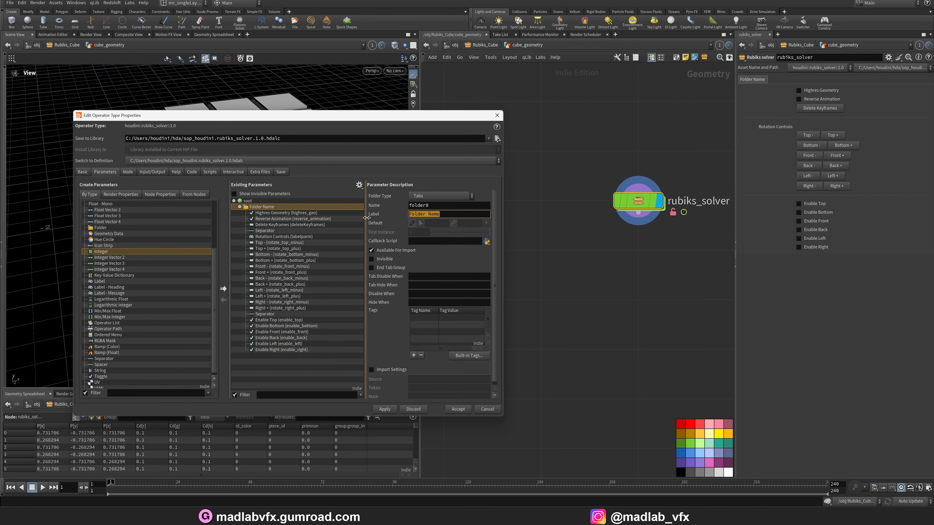
{"action": "type", "text": "Parameters"}
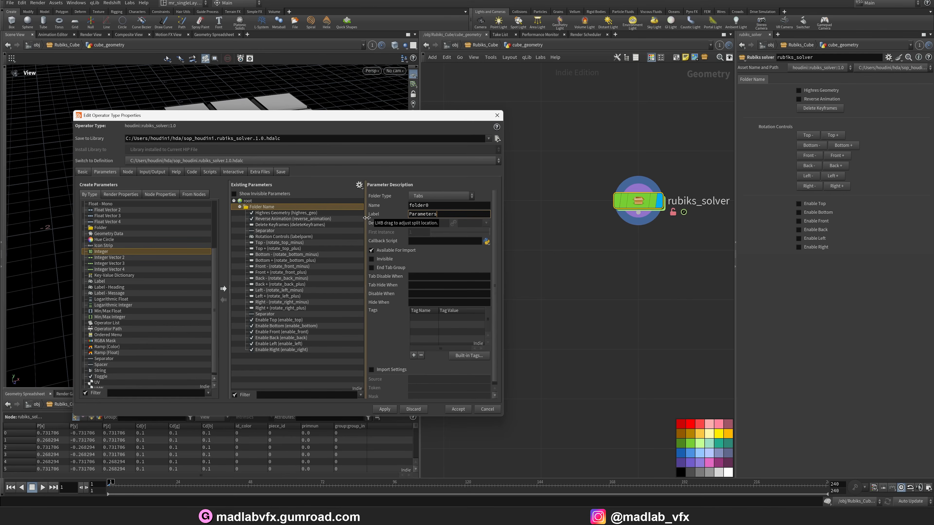
{"action": "key", "text": "Tab"}
{"action": "left_click", "coordinate": [388, 410]}
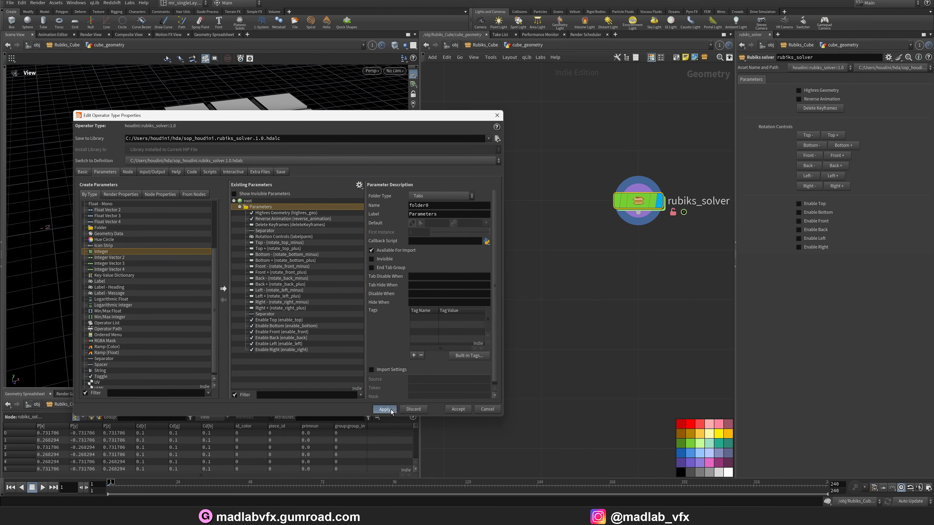
Link the Select Input of switch_polish inside rubiks_solver to the asset's Highres Geometry toggle with a relative reference
{"action": "left_click_drag", "start_coordinate": [280, 115], "coordinate": [336, 159]}
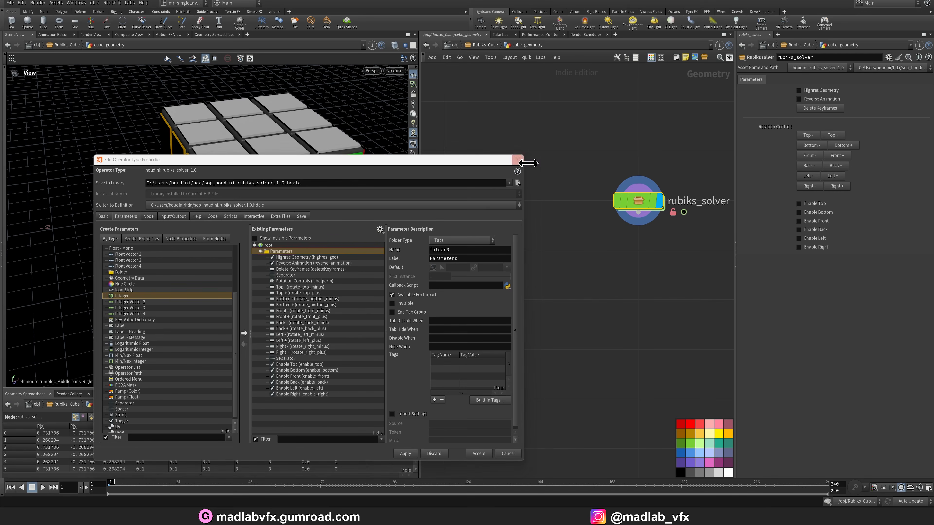
{"action": "right_click", "coordinate": [812, 92]}
{"action": "left_click", "coordinate": [830, 161]}
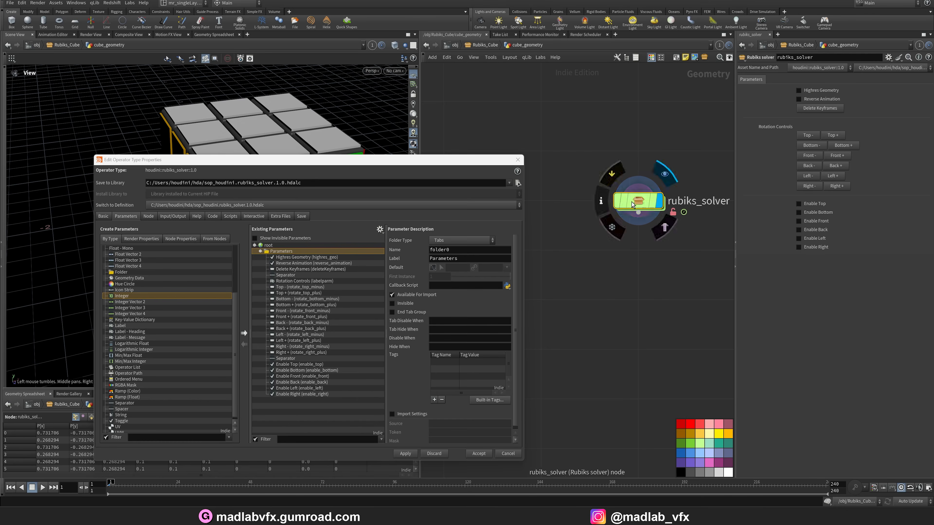
{"action": "double_click", "coordinate": [639, 202]}
{"action": "middle_click_drag", "start_coordinate": [609, 287], "coordinate": [612, 124]}
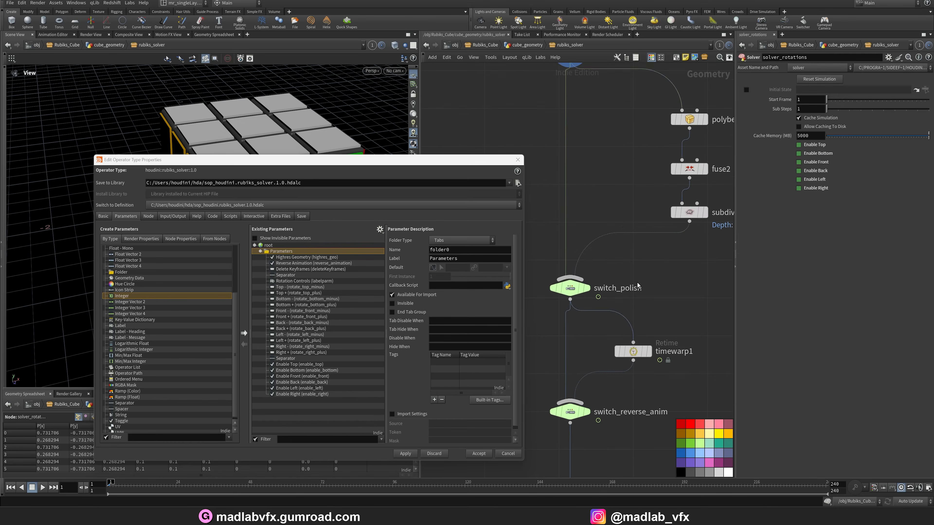
{"action": "left_click", "coordinate": [570, 288]}
{"action": "right_click", "coordinate": [810, 83]}
{"action": "left_click", "coordinate": [857, 170]}
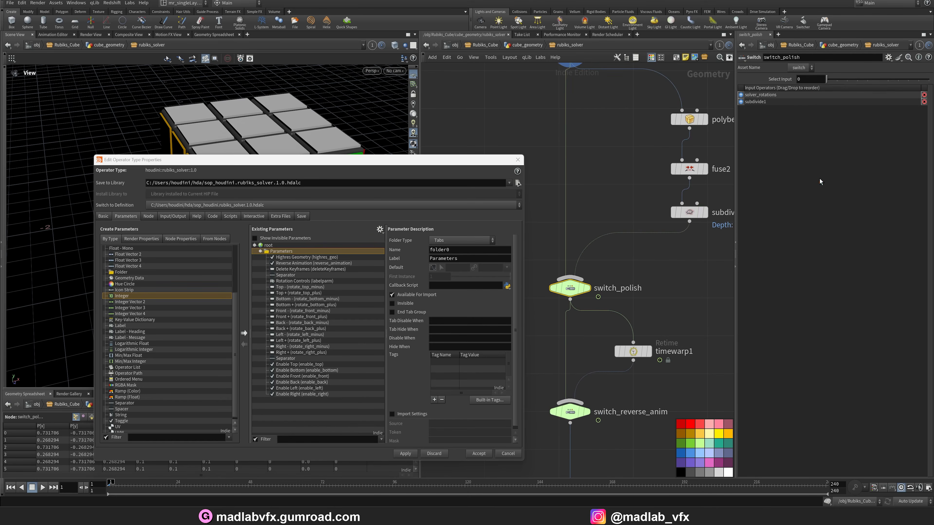
Link the Select Input of switch_reverse_anim to the asset's Reverse Animation toggle with a relative reference
{"action": "key", "text": "u"}
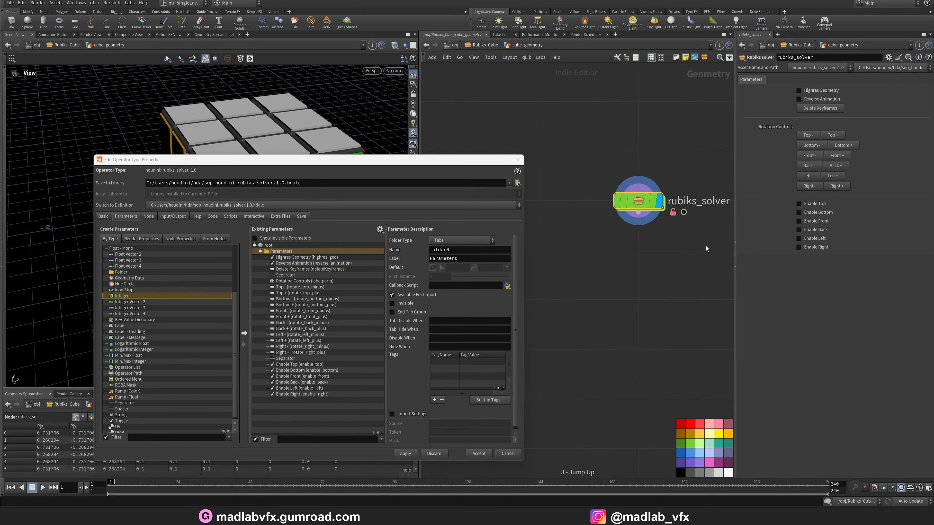
{"action": "right_click", "coordinate": [819, 99]}
{"action": "left_click", "coordinate": [845, 168]}
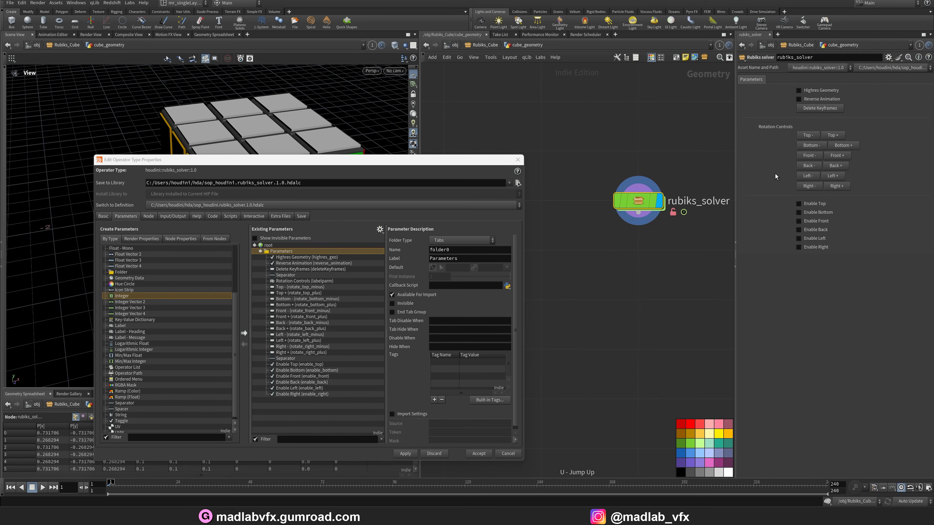
{"action": "double_click", "coordinate": [640, 206]}
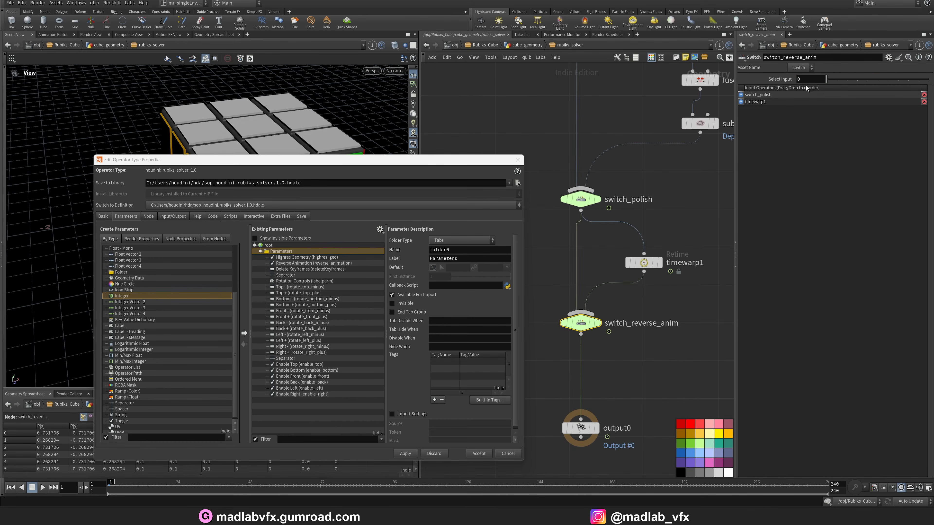
{"action": "right_click", "coordinate": [807, 80]}
{"action": "left_click", "coordinate": [846, 180]}
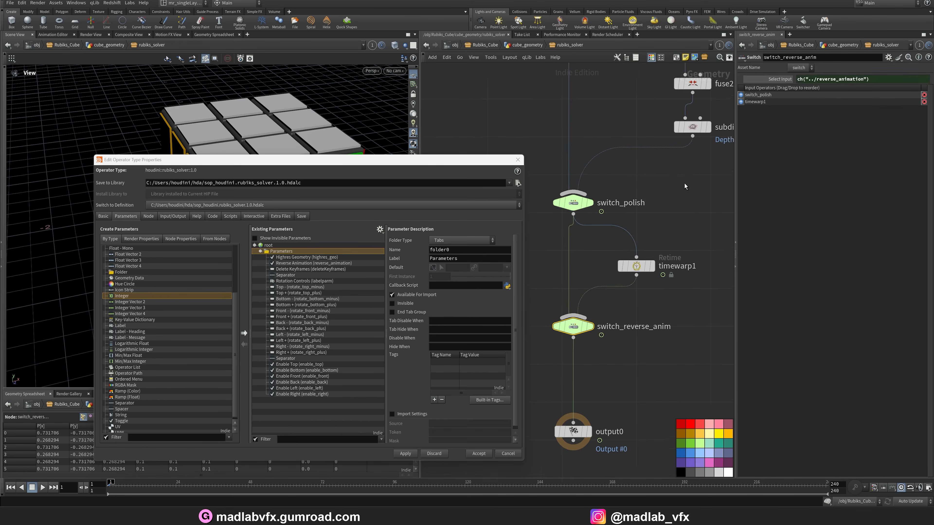
Return to the asset and compare the cube in the viewport with Highres Geometry on and off
{"action": "key", "text": "u"}
{"action": "left_click_drag", "start_coordinate": [486, 161], "coordinate": [665, 262]}
{"action": "left_click_drag", "start_coordinate": [184, 184], "coordinate": [224, 180]}
{"action": "scroll", "coordinate": [225, 177], "scroll_direction": "up", "scroll_amount": 5}
{"action": "middle_click_drag", "start_coordinate": [236, 164], "coordinate": [213, 188]}
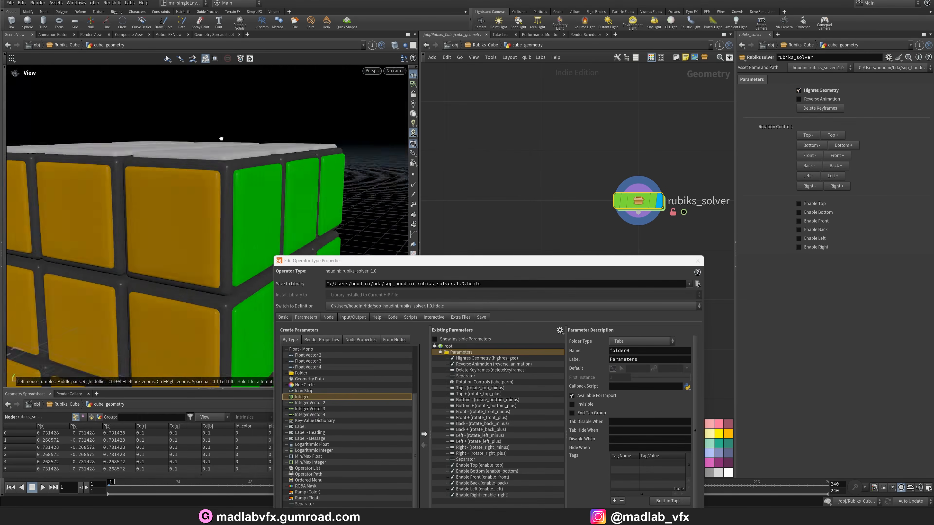
{"action": "left_click", "coordinate": [815, 92]}
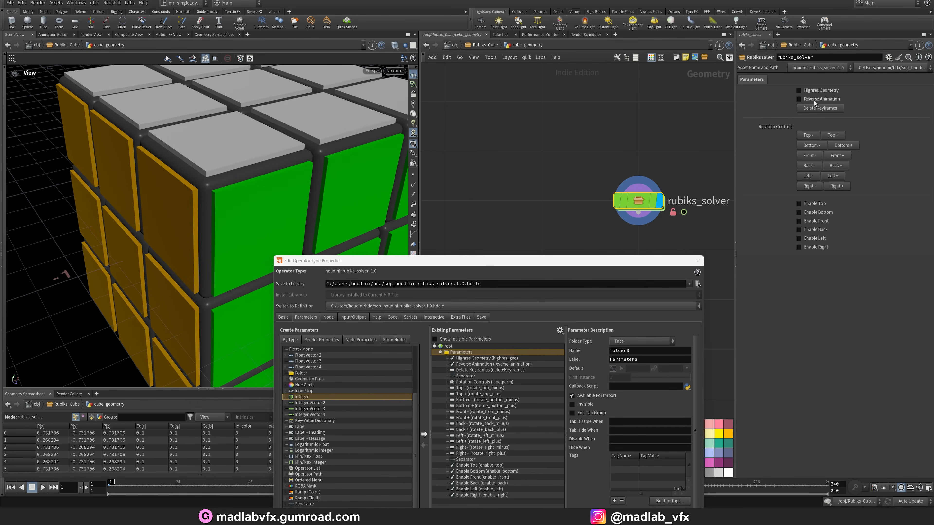
Add a Python Module event handler to the asset's scripts and enlarge the type properties window
{"action": "left_click_drag", "start_coordinate": [618, 263], "coordinate": [498, 63]}
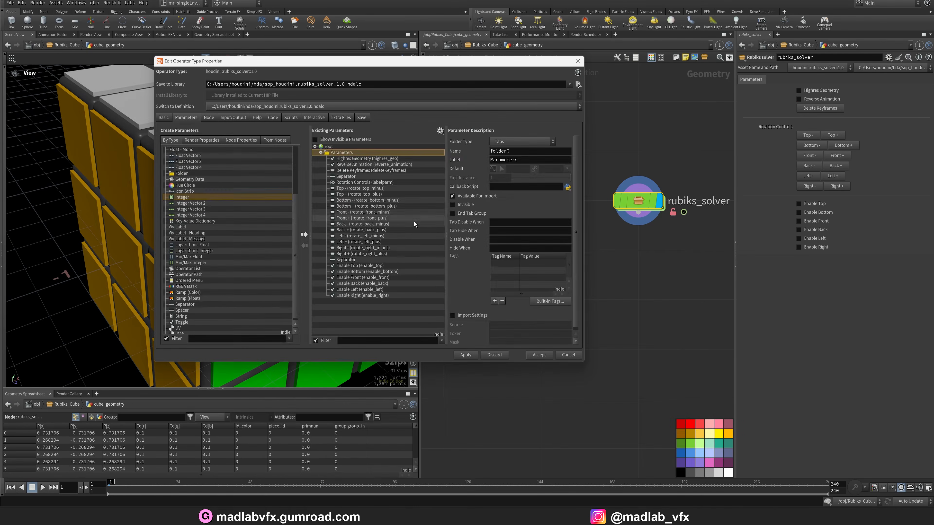
{"action": "left_click", "coordinate": [290, 117]}
{"action": "left_click_drag", "start_coordinate": [323, 62], "coordinate": [333, 75]}
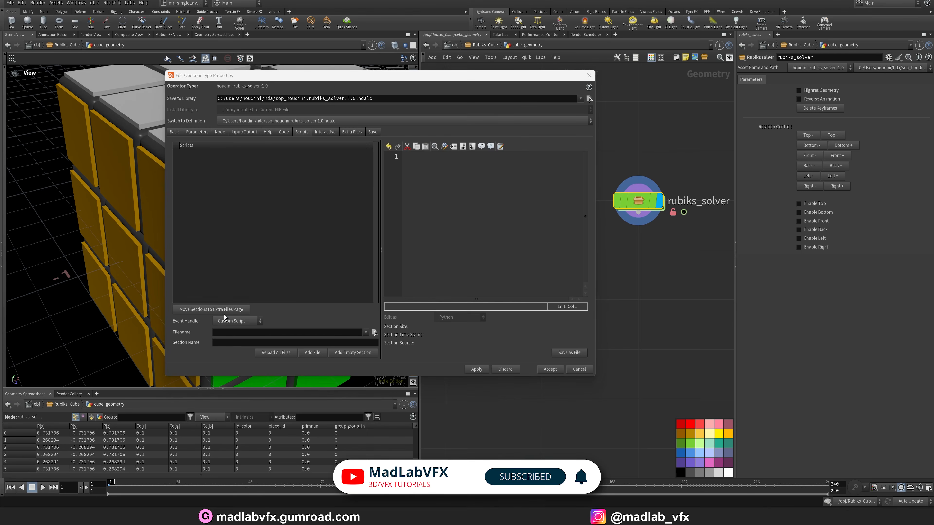
{"action": "left_click", "coordinate": [243, 322]}
{"action": "left_click", "coordinate": [241, 348]}
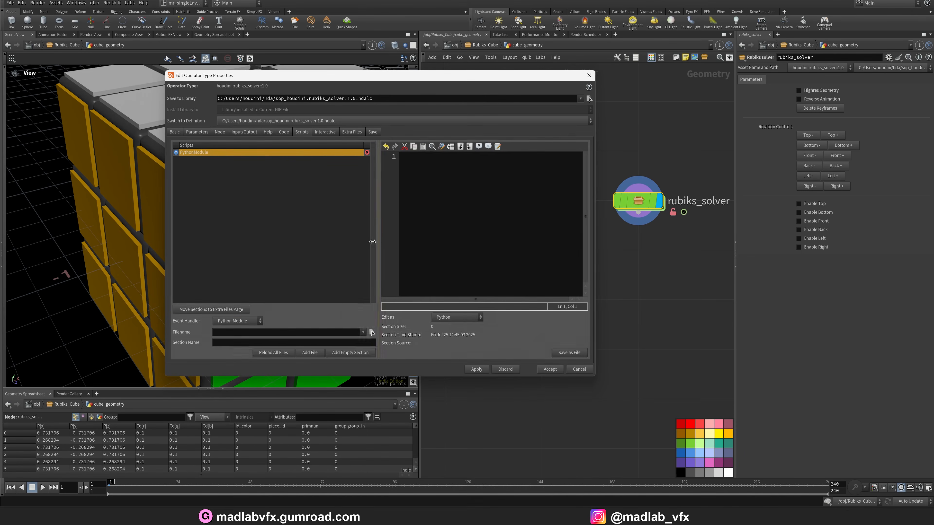
{"action": "left_click_drag", "start_coordinate": [595, 376], "coordinate": [768, 459]}
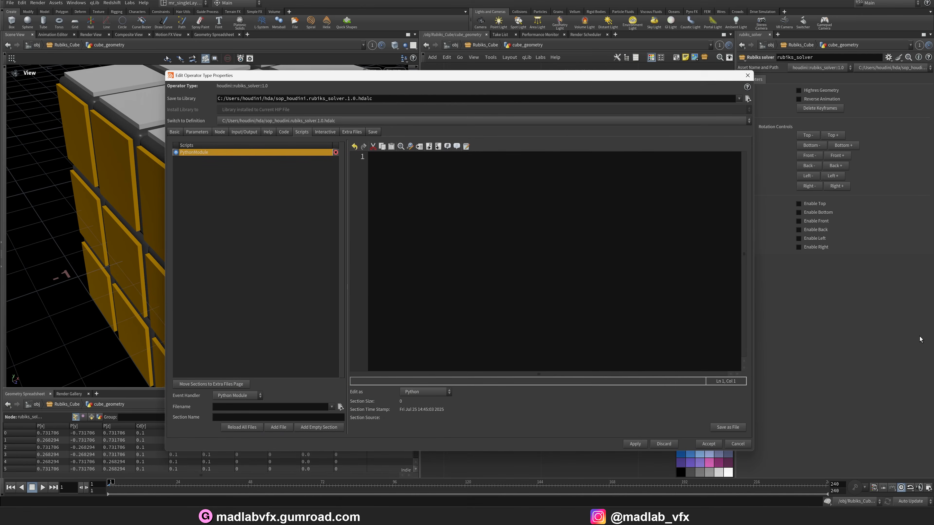
Write the function header def deleteKeyframes(kwargs): in the Python module
{"action": "left_click", "coordinate": [528, 206]}
{"action": "type", "text": "def delete"}
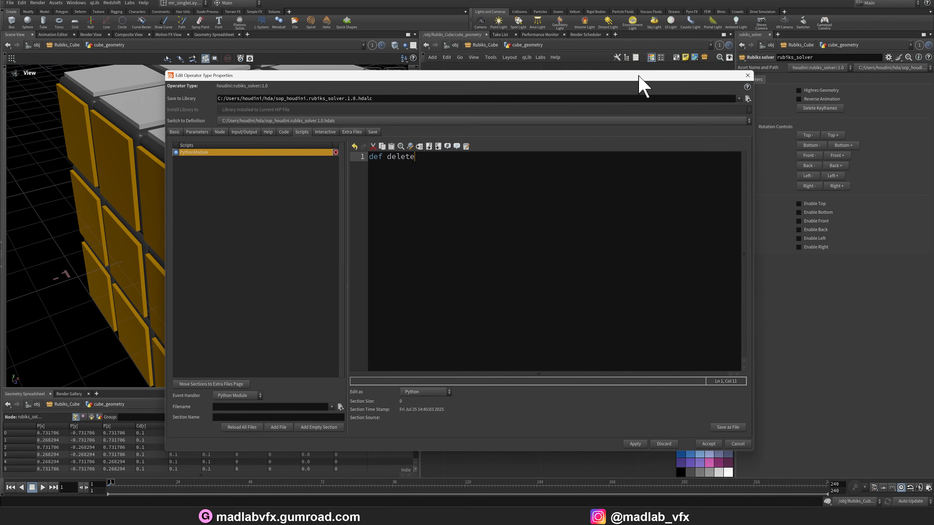
{"action": "left_click_drag", "start_coordinate": [640, 76], "coordinate": [600, 80]}
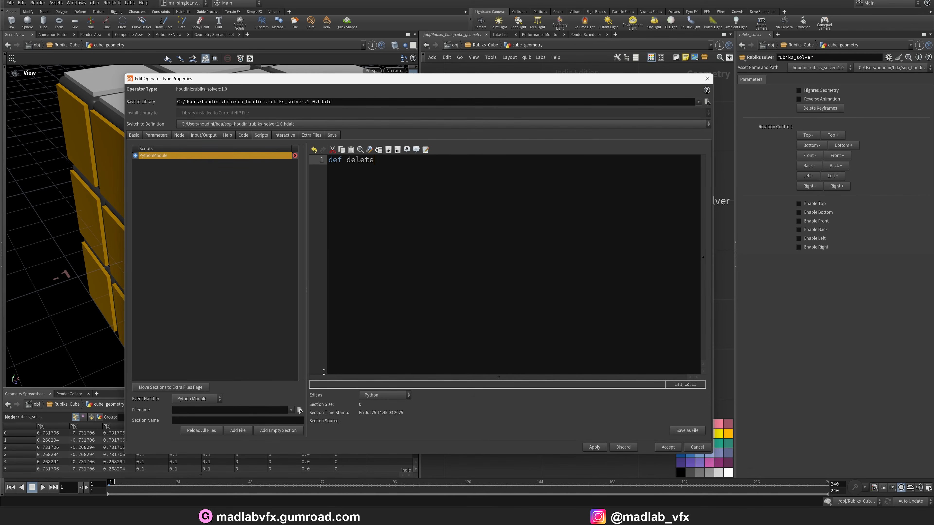
{"action": "right_click", "coordinate": [816, 209]}
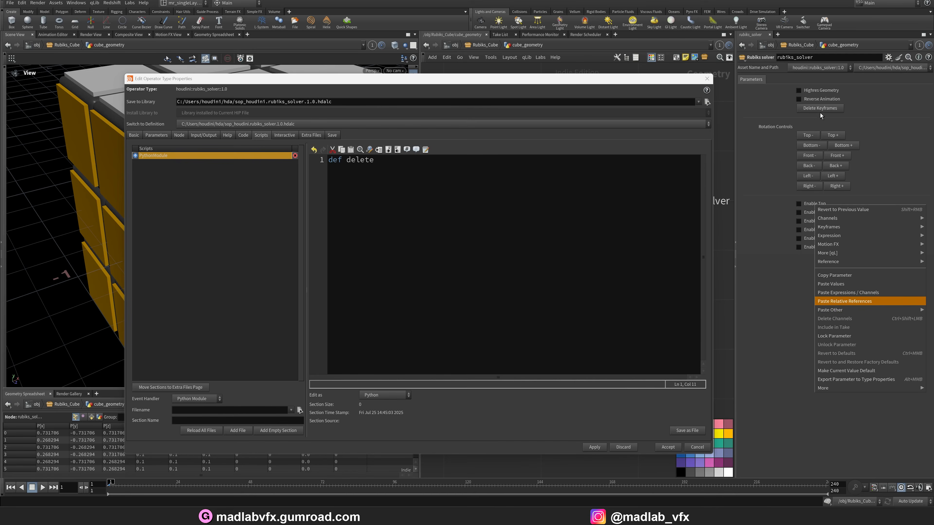
{"action": "left_click", "coordinate": [809, 218]}
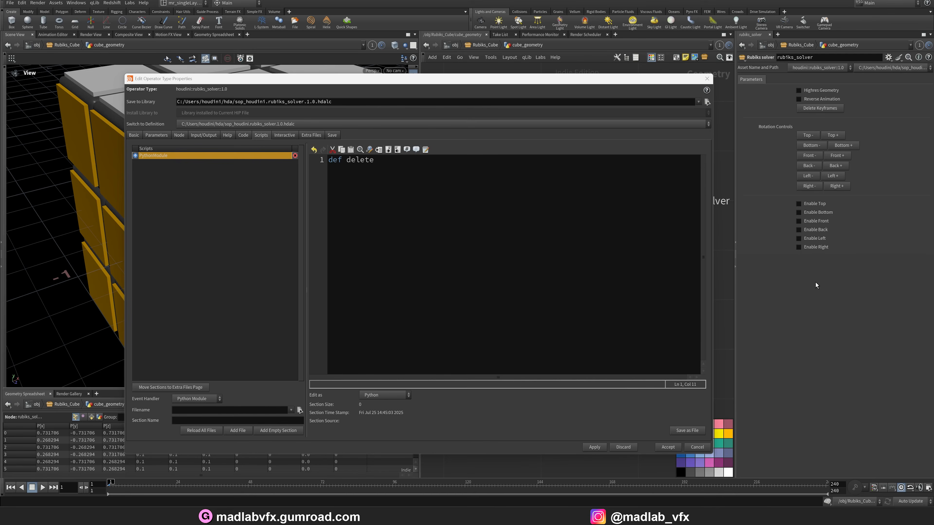
{"action": "left_click", "coordinate": [398, 193]}
{"action": "type", "text": "K"}
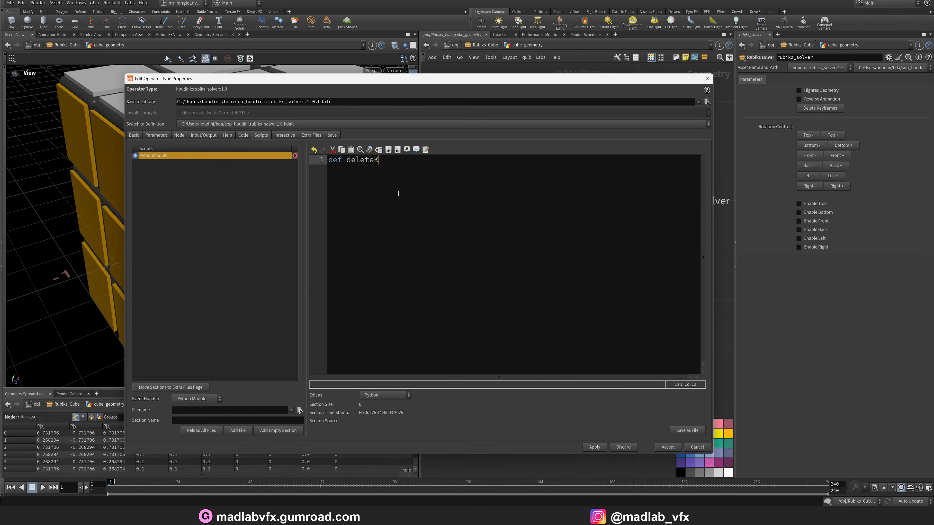
{"action": "type", "text": "eyframes(kwtr"}
{"action": "key", "text": "BackSpace"}
{"action": "key", "text": "BackSpace"}
{"action": "type", "text": "args):"}
{"action": "key", "text": "Return"}
Assign node = kwargs["node"] as the first line in the body of deleteKeyframes
{"action": "type", "text": "no"}
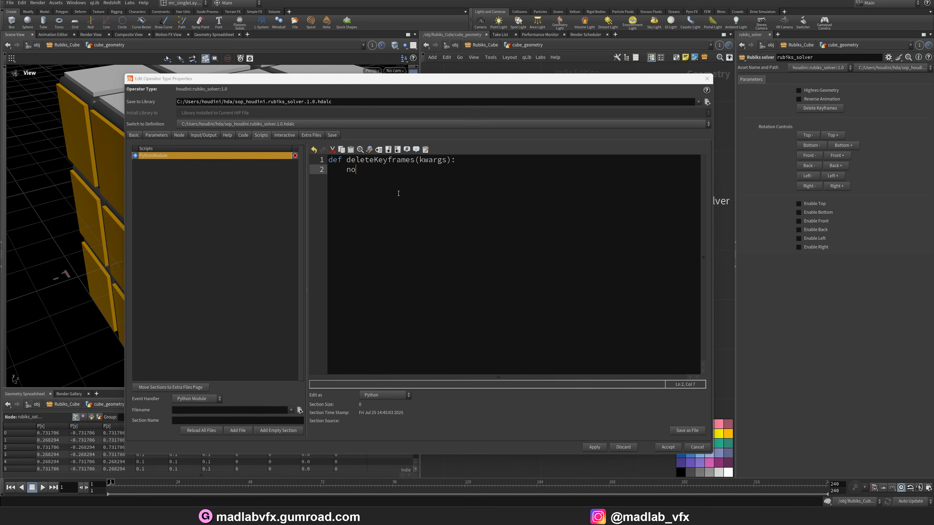
{"action": "type", "text": "de = kwargs()"}
{"action": "key", "text": "Left"}
{"action": "key", "text": "Left"}
{"action": "key", "text": "Left"}
{"action": "key", "text": "Left"}
{"action": "key", "text": "Left"}
{"action": "key", "text": "Left"}
{"action": "type", "text": "w"}
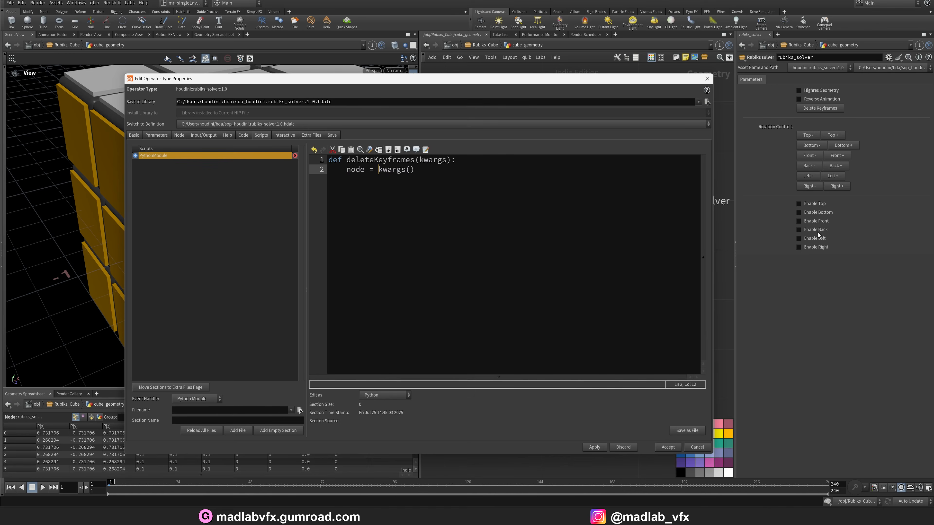
{"action": "left_click", "coordinate": [435, 171]}
{"action": "key", "text": "BackSpace"}
{"action": "key", "text": "BackSpace"}
{"action": "type", "text": "[\"node\"]"}
{"action": "key", "text": "Return"}
{"action": "key", "text": "Return"}
Add an if node: condition and open a list named parms_to_reset inside it
{"action": "type", "text": "if("}
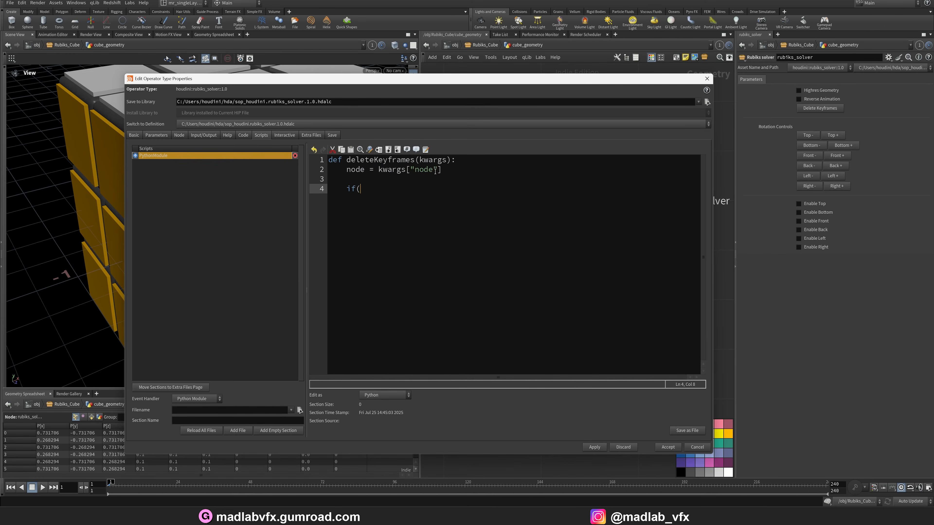
{"action": "key", "text": "BackSpace"}
{"action": "type", "text": "node:"}
{"action": "key", "text": "Return"}
{"action": "type", "text": "pa"}
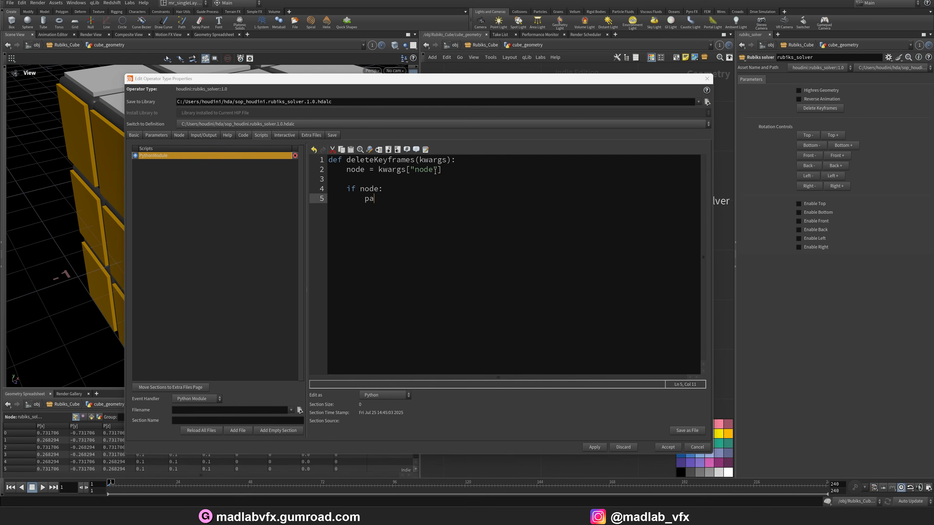
{"action": "type", "text": "rms_to_reset = ["}
{"action": "key", "text": "Return"}
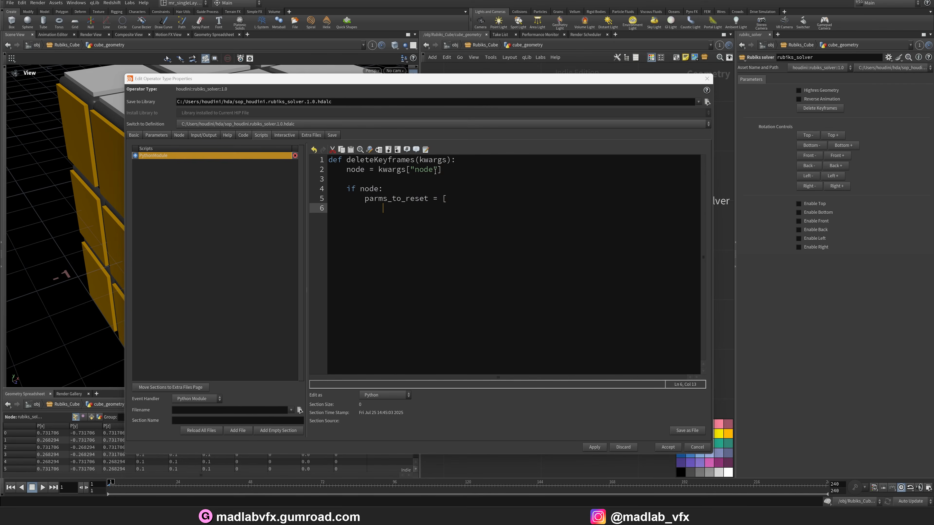
Fill the parms_to_reset list with six identical "enable_top" entries, one per line
{"action": "type", "text": "\"enable_top"}
{"action": "key", "text": "Right"}
{"action": "type", "text": ","}
{"action": "key", "text": "Return"}
{"action": "key", "text": "Up"}
{"action": "key", "text": "Home"}
{"action": "key", "text": "shift+Down"}
{"action": "key", "text": "ctrl+c"}
{"action": "key", "text": "ctrl+v"}
{"action": "key", "text": "ctrl+v"}
{"action": "key", "text": "ctrl+v"}
{"action": "key", "text": "ctrl+v"}
{"action": "key", "text": "ctrl+v"}
{"action": "key", "text": "ctrl+v"}
{"action": "key", "text": "Up"}
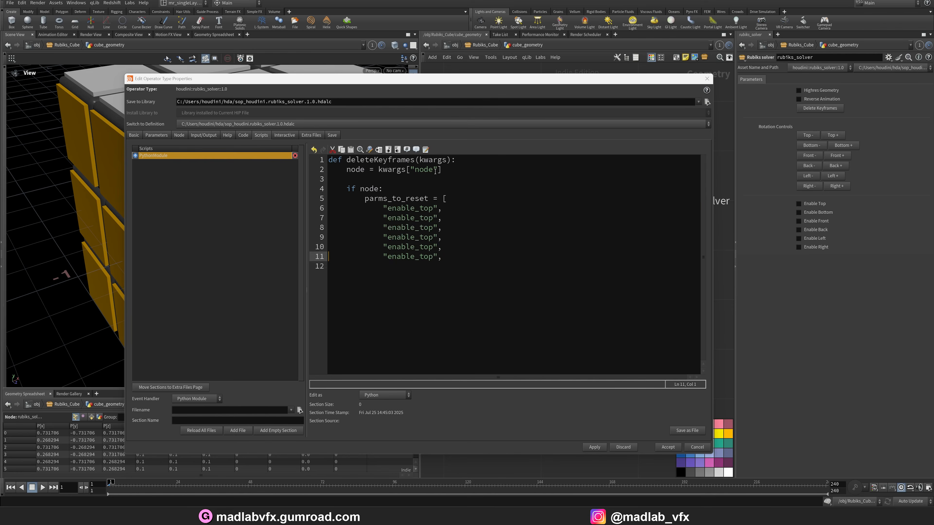
Close the parms_to_reset list and change its second and third entries to "enable_bottom" and "enable_left"
{"action": "key", "text": "End"}
{"action": "key", "text": "Left"}
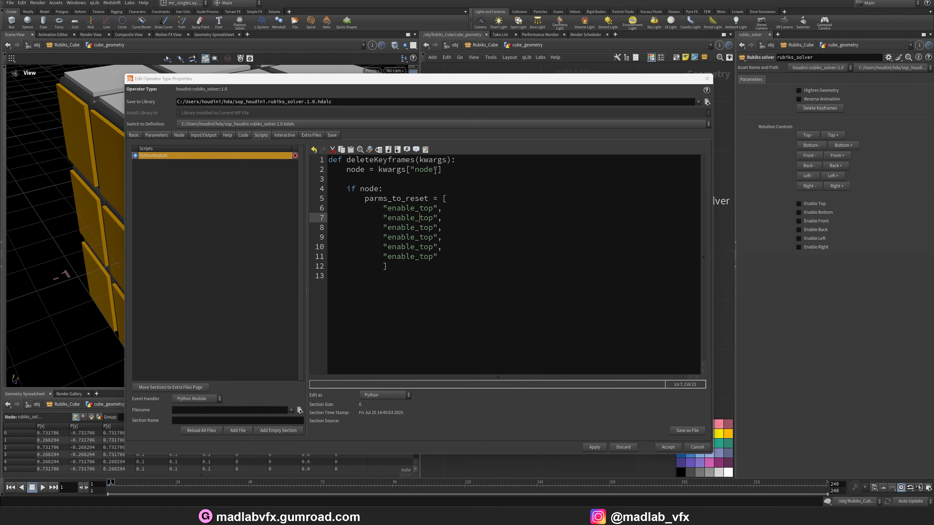
{"action": "key", "text": "ctrl+shift+Right"}
{"action": "type", "text": "bottom"}
{"action": "key", "text": "Down"}
{"action": "key", "text": "Left"}
{"action": "key", "text": "Left"}
{"action": "key", "text": "Left"}
{"action": "key", "text": "Left"}
{"action": "key", "text": "Left"}
{"action": "key", "text": "ctrl+shift+Right"}
{"action": "type", "text": "left"}
Change the fourth and fifth parms_to_reset entries to "enable_right" and "enable_front"
{"action": "key", "text": "Down"}
{"action": "key", "text": "Left"}
{"action": "key", "text": "Left"}
{"action": "key", "text": "Left"}
{"action": "key", "text": "Left"}
{"action": "key", "text": "ctrl+shift+Right"}
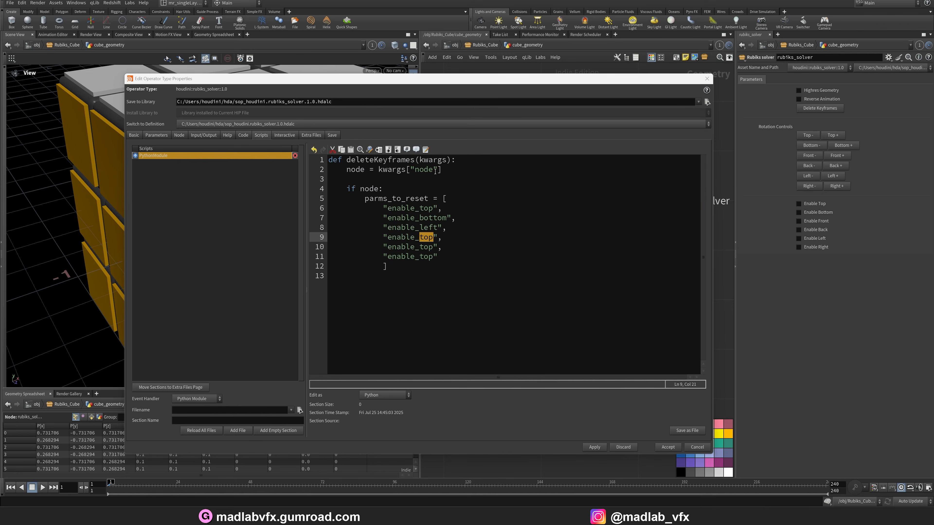
{"action": "type", "text": "right"}
{"action": "key", "text": "Down"}
{"action": "key", "text": "Left"}
{"action": "key", "text": "Left"}
{"action": "key", "text": "Left"}
{"action": "key", "text": "Left"}
{"action": "key", "text": "ctrl+shift+Right"}
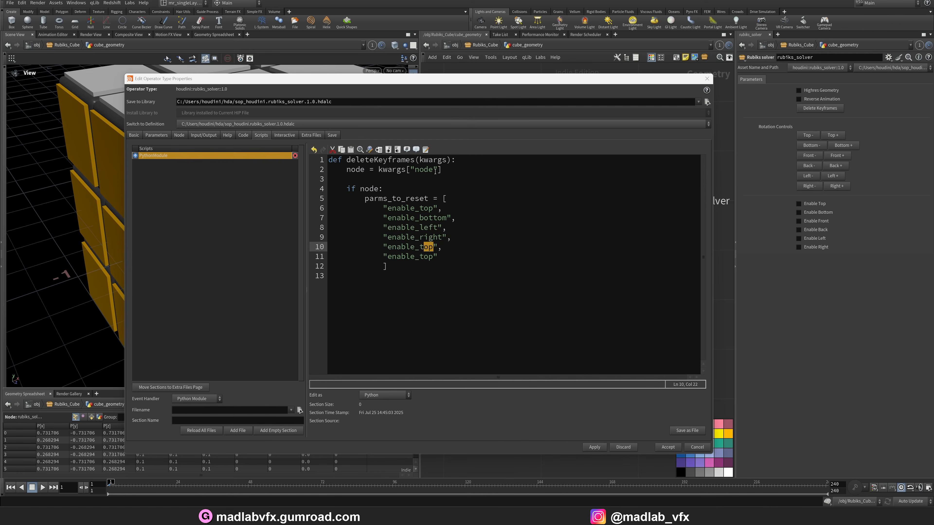
{"action": "key", "text": "BackSpace"}
{"action": "key", "text": "BackSpace"}
{"action": "type", "text": "front"}
Change the sixth parms_to_reset entry to "enable_back"
{"action": "key", "text": "Down"}
{"action": "key", "text": "Left"}
{"action": "key", "text": "Left"}
{"action": "key", "text": "ctrl+shift+Right"}
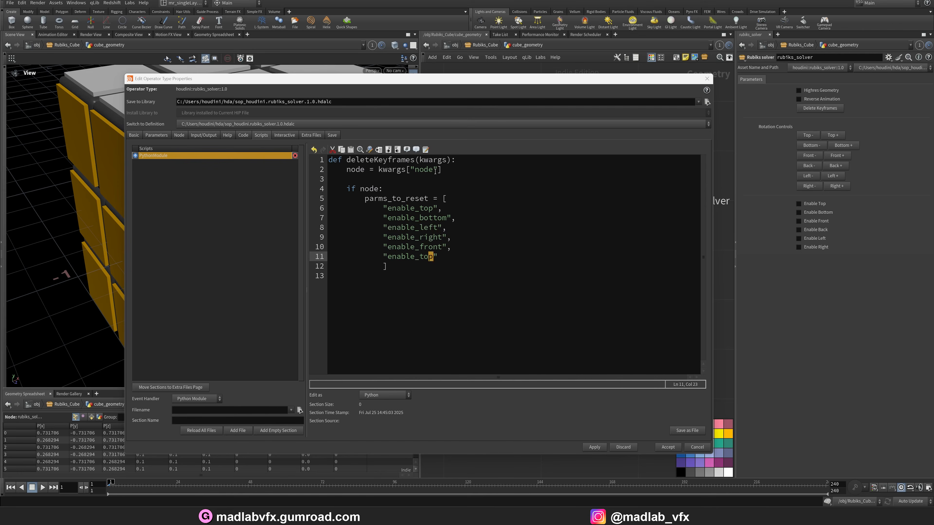
Below the list, add the loop header "for parm_name in parms_to_reset:"
{"action": "type", "text": "for parm_name in"}
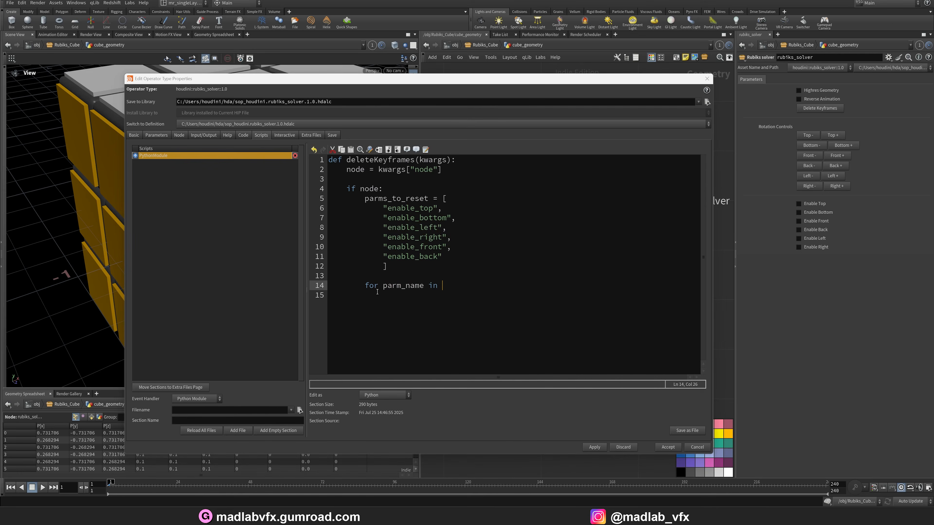
{"action": "double_click", "coordinate": [396, 198]}
{"action": "key", "text": "ctrl+c"}
{"action": "left_click", "coordinate": [445, 285]}
{"action": "key", "text": "ctrl+v"}
{"action": "type", "text": ":"}
{"action": "key", "text": "Return"}
Inside the loop, assign parm = node.parm(parm_name)
{"action": "type", "text": "parm "}
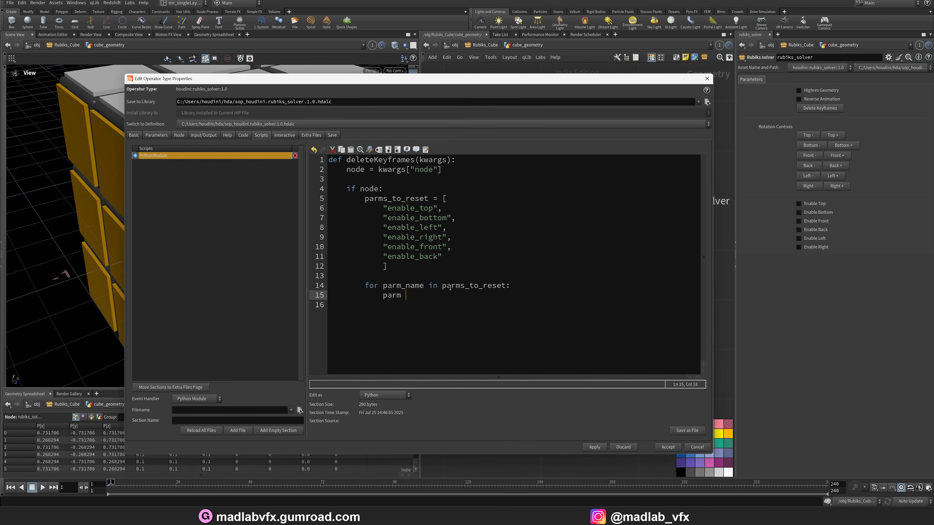
{"action": "type", "text": "= node.parm()"}
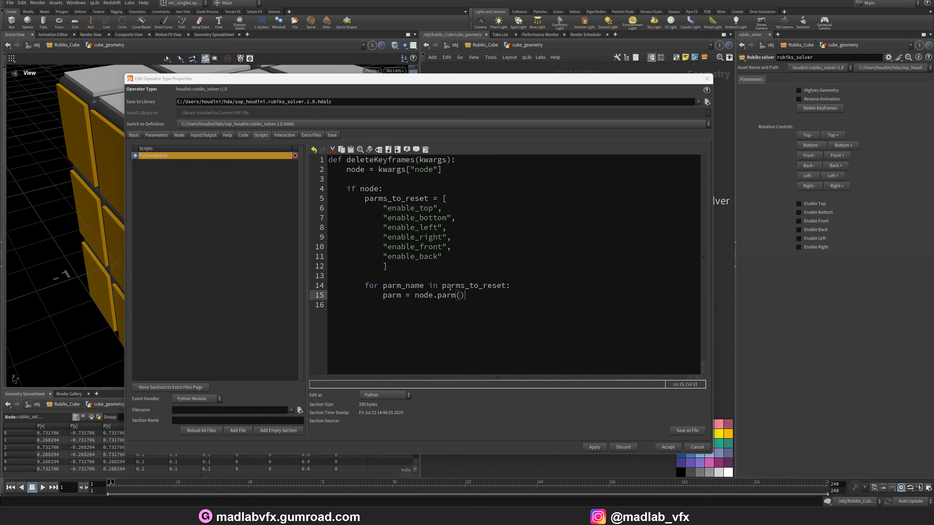
{"action": "key", "text": "Left"}
{"action": "type", "text": "parm_name"}
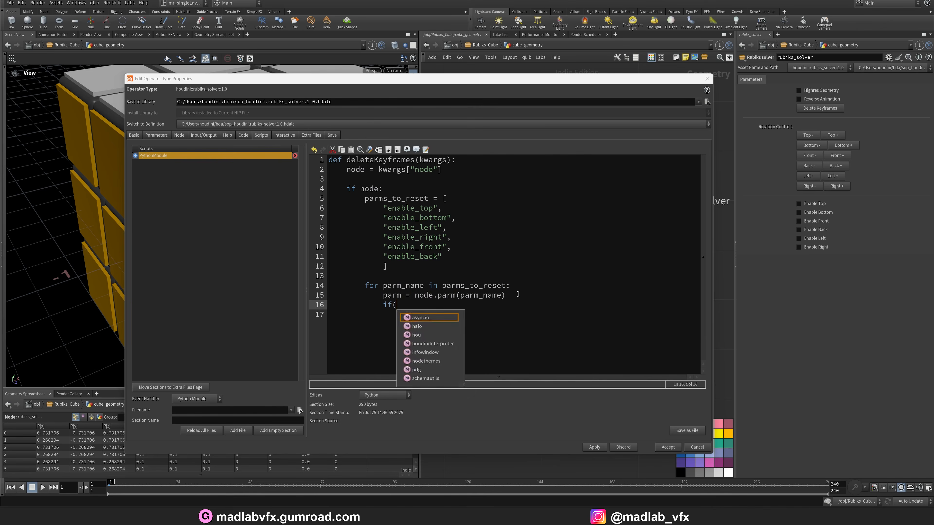
Add an if parm: condition in the loop that calls parm.deleteAllKeyframes() and parm.set(0)
{"action": "left_click", "coordinate": [518, 295]}
{"action": "key", "text": "Return"}
{"action": "type", "text": "if parm:"}
{"action": "key", "text": "Return"}
{"action": "type", "text": "parm."}
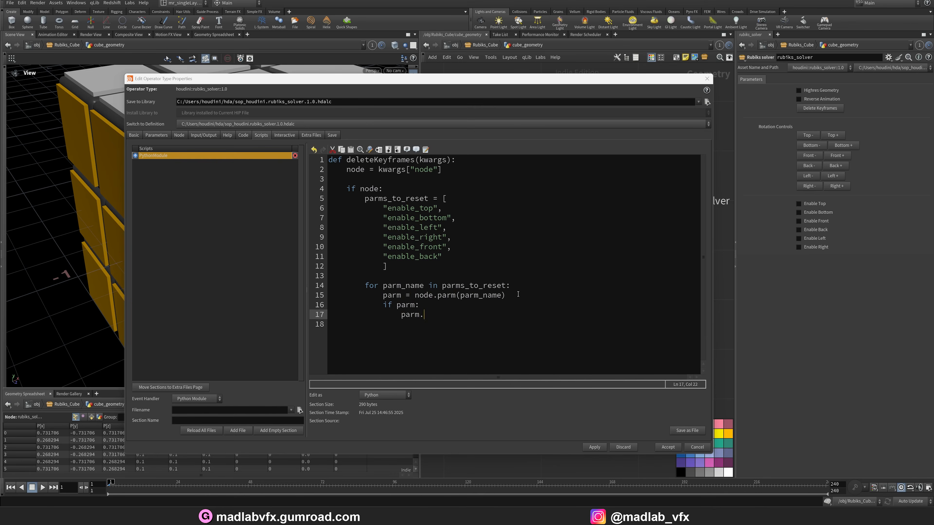
{"action": "type", "text": "deleteAllKeyframes()"}
{"action": "key", "text": "Return"}
{"action": "type", "text": "parm"}
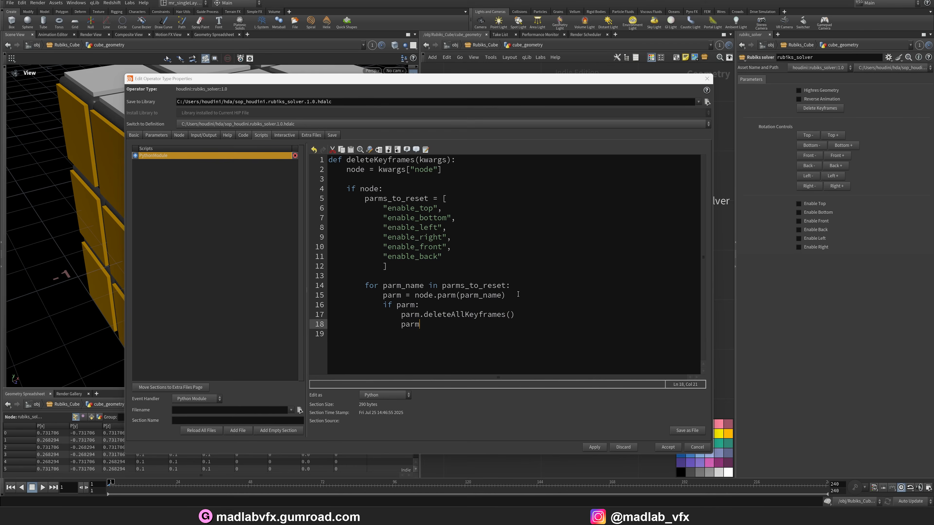
{"action": "type", "text": ".set(0)"}
Set the Delete Keyframes button's callback script to hou.phm().deleteKeyframes(kwargs) and accept the type properties
{"action": "double_click", "coordinate": [382, 160]}
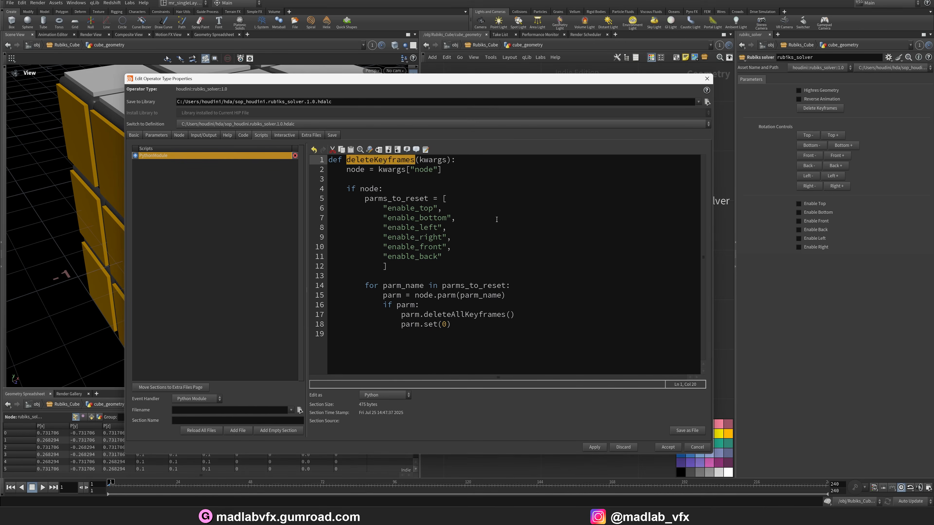
{"action": "left_click", "coordinate": [156, 135]}
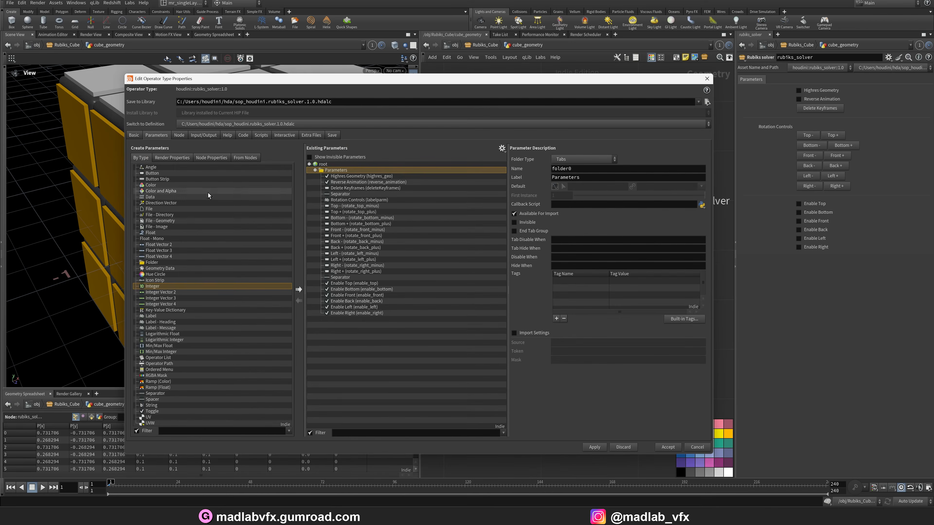
{"action": "left_click", "coordinate": [386, 188]}
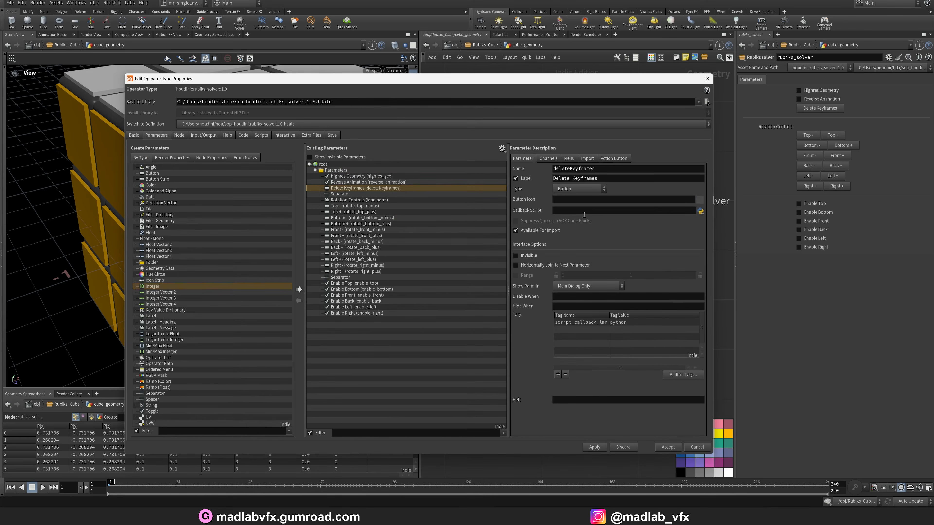
{"action": "left_click", "coordinate": [575, 213]}
{"action": "type", "text": "hou.phm()."}
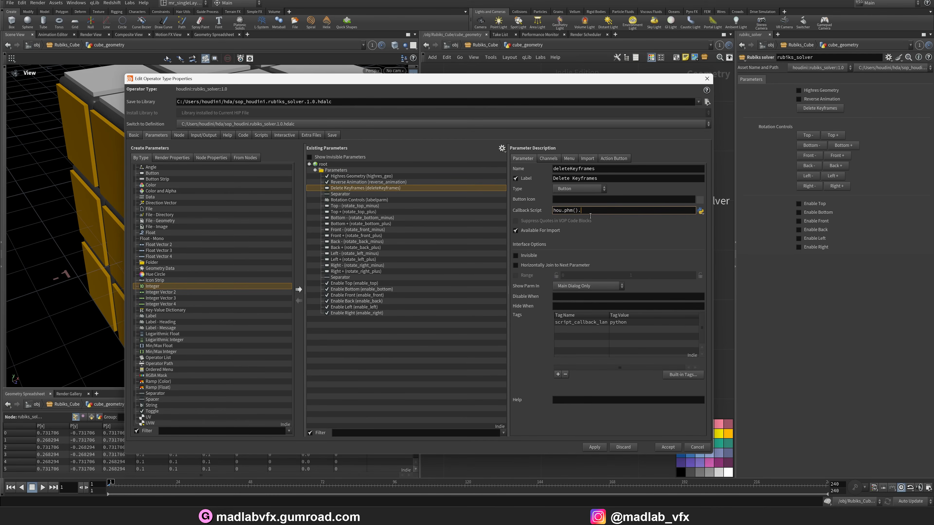
{"action": "type", "text": "deleteKeyframes()"}
{"action": "type", "text": "rgs"}
{"action": "key", "text": "Return"}
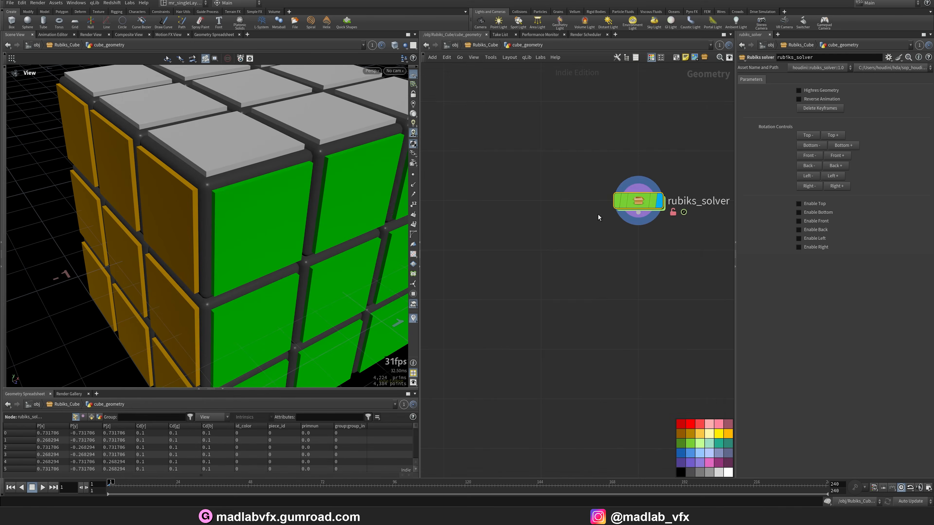
Keyframe the Enable Top, Bottom, Front, Back and Left toggles and run Delete Keyframes to test the script
{"action": "middle_click_drag", "start_coordinate": [572, 267], "coordinate": [523, 284]}
{"action": "right_click_drag", "start_coordinate": [299, 236], "coordinate": [209, 256]}
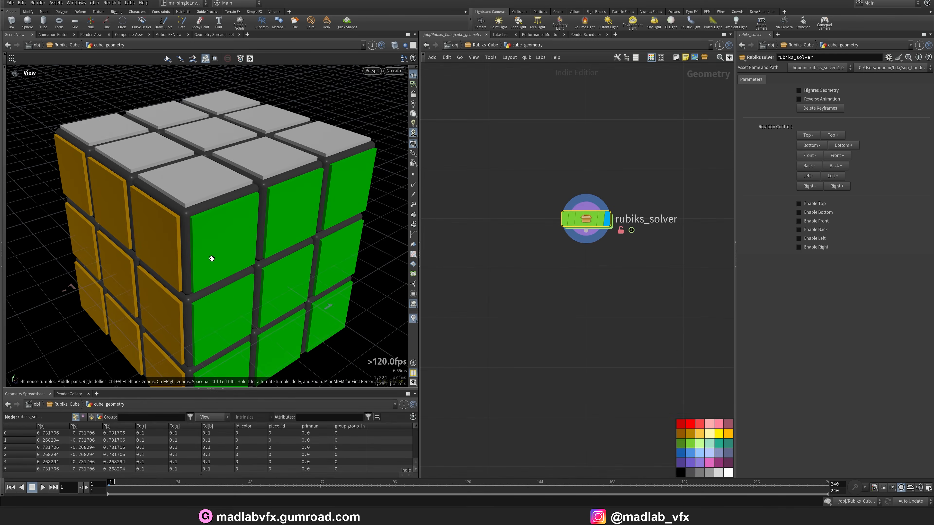
{"action": "left_click", "coordinate": [800, 205]}
{"action": "left_click", "coordinate": [800, 213]}
{"action": "left_click", "coordinate": [799, 221]}
{"action": "left_click", "coordinate": [799, 230]}
{"action": "left_click", "coordinate": [800, 239]}
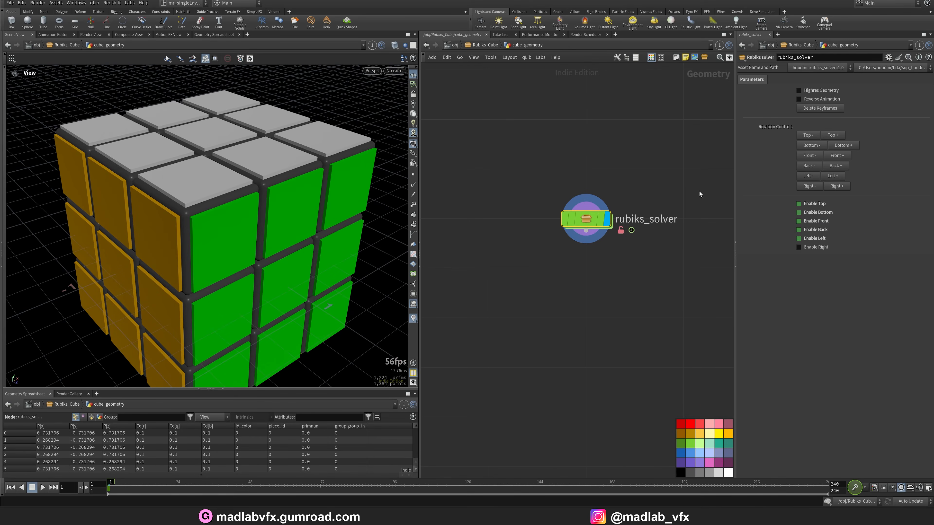
{"action": "left_click", "coordinate": [824, 111]}
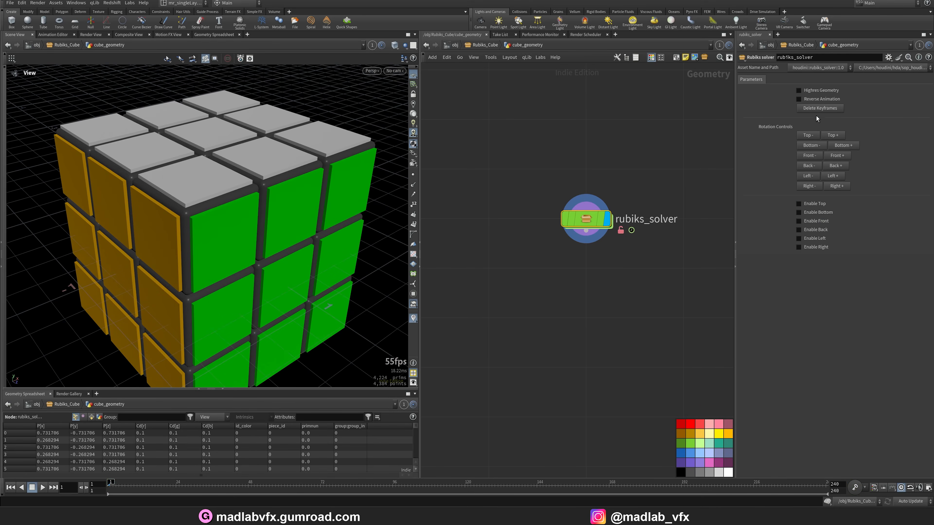
Turn on all six face toggles, from Enable Top to Enable Right
{"action": "left_click", "coordinate": [799, 204]}
{"action": "left_click", "coordinate": [799, 213]}
{"action": "left_click", "coordinate": [799, 221]}
{"action": "left_click", "coordinate": [799, 230]}
{"action": "left_click", "coordinate": [800, 239]}
{"action": "left_click", "coordinate": [800, 247]}
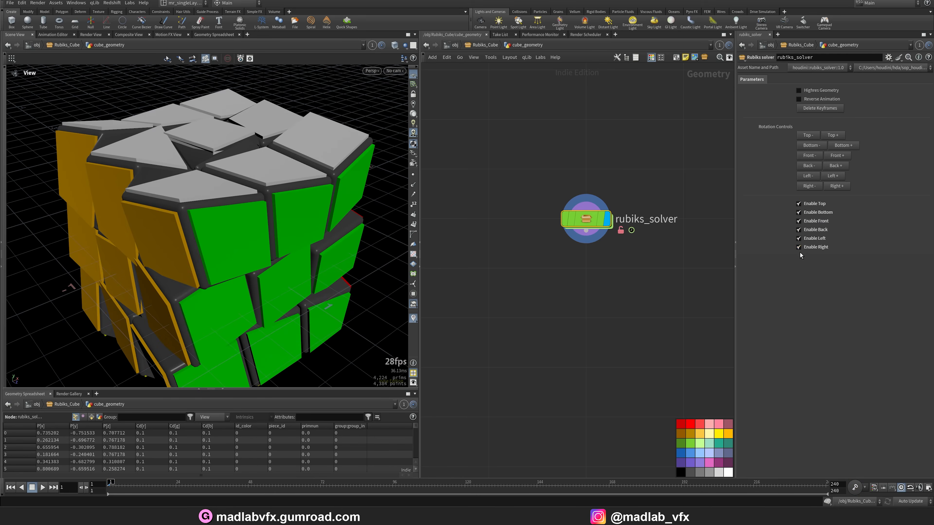
Keyframe all six enabled face toggles and run Delete Keyframes to test resetting them
{"action": "left_click", "coordinate": [811, 247], "text": "alt"}
{"action": "left_click", "coordinate": [815, 238], "text": "alt"}
{"action": "left_click", "coordinate": [818, 230], "text": "alt"}
{"action": "left_click", "coordinate": [818, 222], "text": "alt"}
{"action": "left_click", "coordinate": [819, 213], "text": "alt"}
{"action": "left_click", "coordinate": [821, 204], "text": "alt"}
{"action": "left_click", "coordinate": [826, 109]}
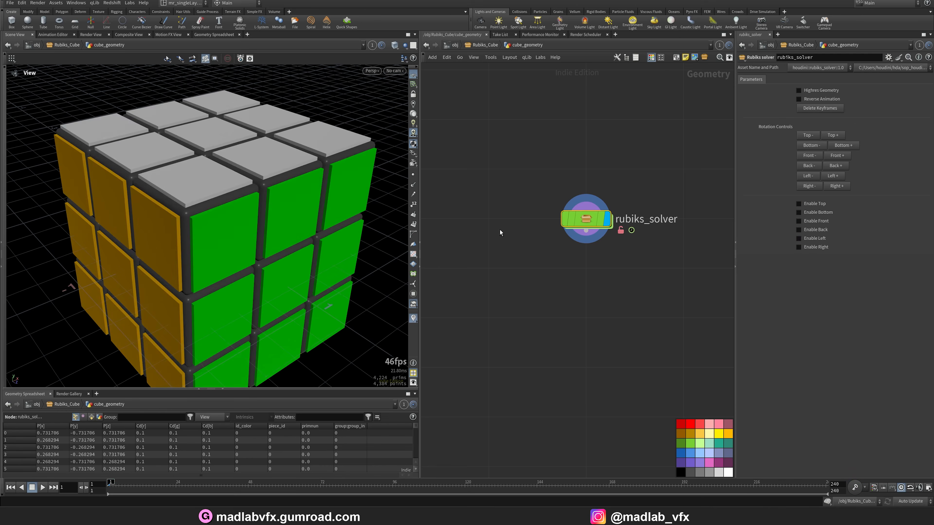
Save the scene file and reopen the type properties of the rubiks_solver asset
{"action": "left_click_drag", "start_coordinate": [219, 223], "coordinate": [208, 226]}
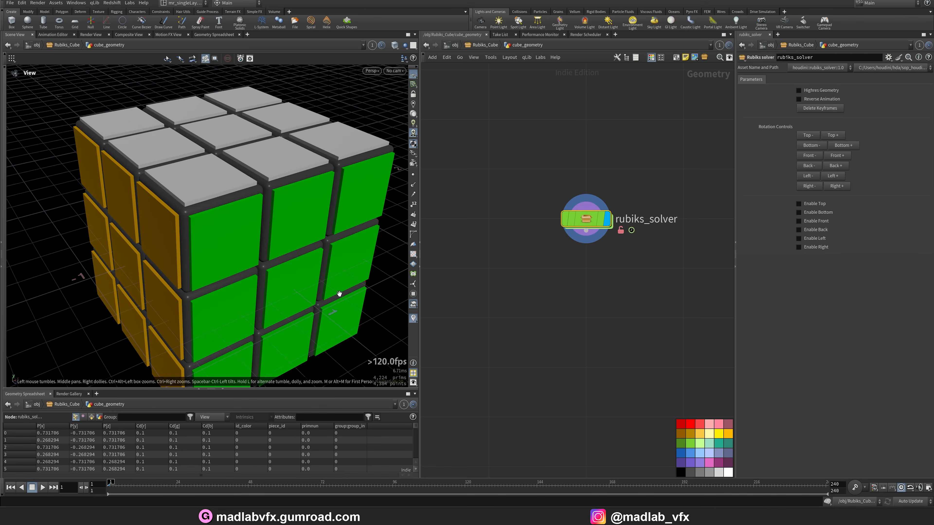
{"action": "left_click_drag", "start_coordinate": [340, 295], "coordinate": [283, 268]}
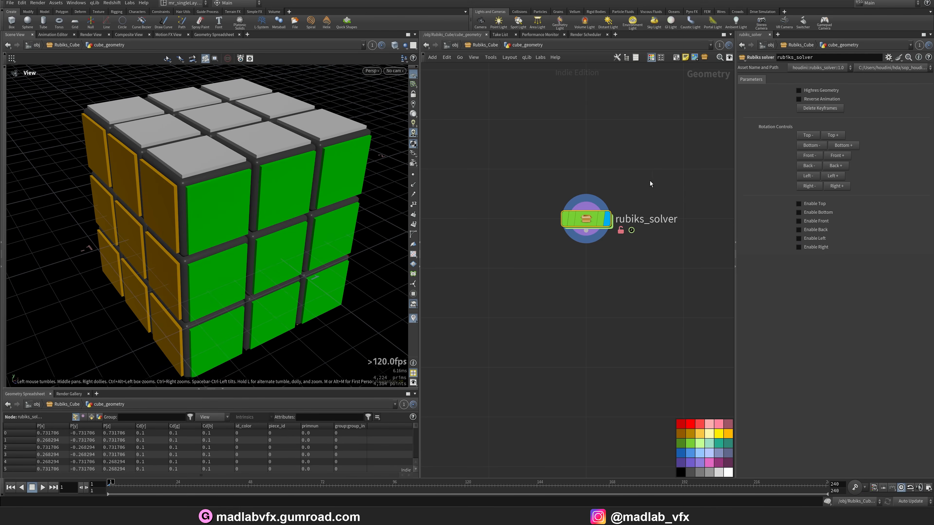
{"action": "left_click_drag", "start_coordinate": [302, 223], "coordinate": [280, 225]}
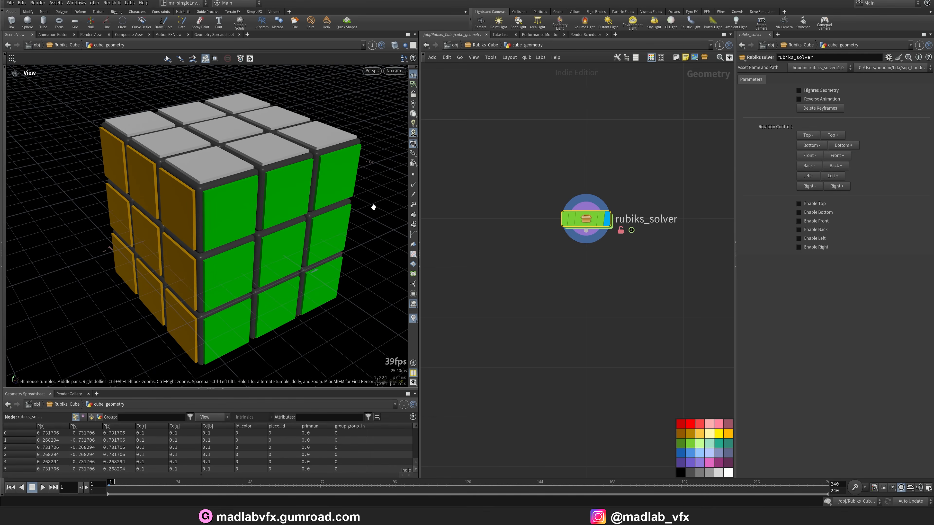
{"action": "right_click", "coordinate": [575, 217]}
{"action": "left_click", "coordinate": [598, 356]}
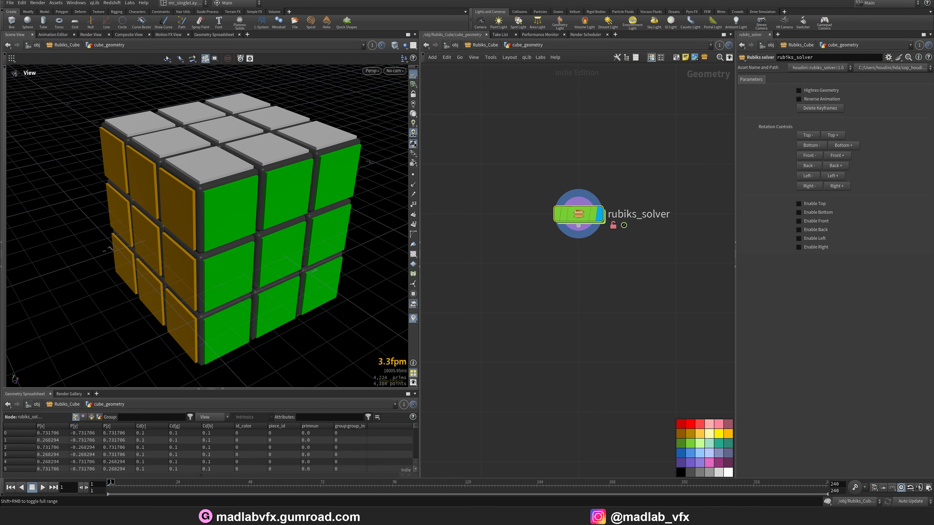
{"action": "key", "text": "ctrl+s"}
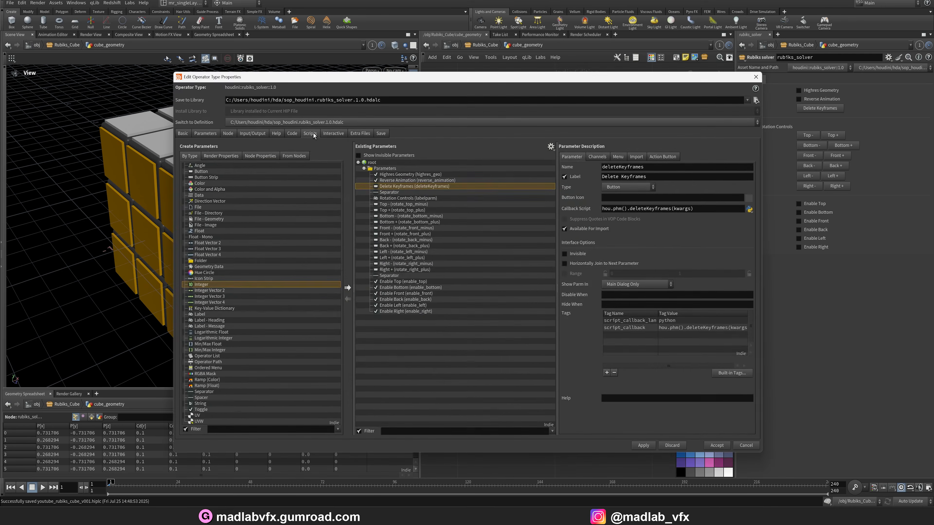
In the Python module, start a new def statement after deleteKeyframes and add blank lines beneath it
{"action": "left_click", "coordinate": [310, 134]}
{"action": "left_click", "coordinate": [450, 355]}
{"action": "key", "text": "Tab"}
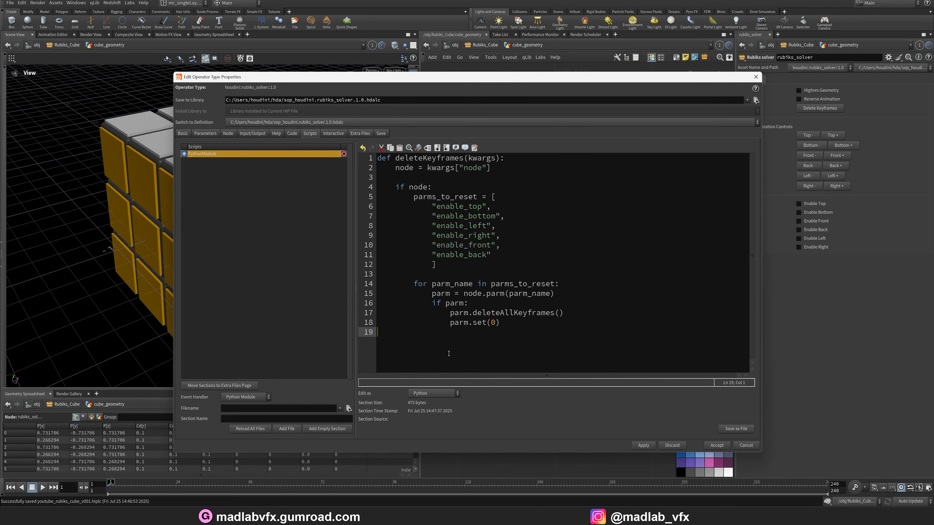
{"action": "key", "text": "Return"}
{"action": "key", "text": "shift+Home"}
{"action": "type", "text": "def"}
{"action": "key", "text": "Return"}
{"action": "key", "text": "Return"}
{"action": "key", "text": "Return"}
{"action": "key", "text": "Return"}
{"action": "key", "text": "Return"}
{"action": "key", "text": "Return"}
{"action": "key", "text": "Return"}
{"action": "key", "text": "Return"}
{"action": "key", "text": "Return"}
{"action": "key", "text": "Return"}
{"action": "key", "text": "Return"}
{"action": "key", "text": "Return"}
{"action": "key", "text": "Return"}
{"action": "key", "text": "Return"}
{"action": "key", "text": "Return"}
{"action": "key", "text": "Return"}
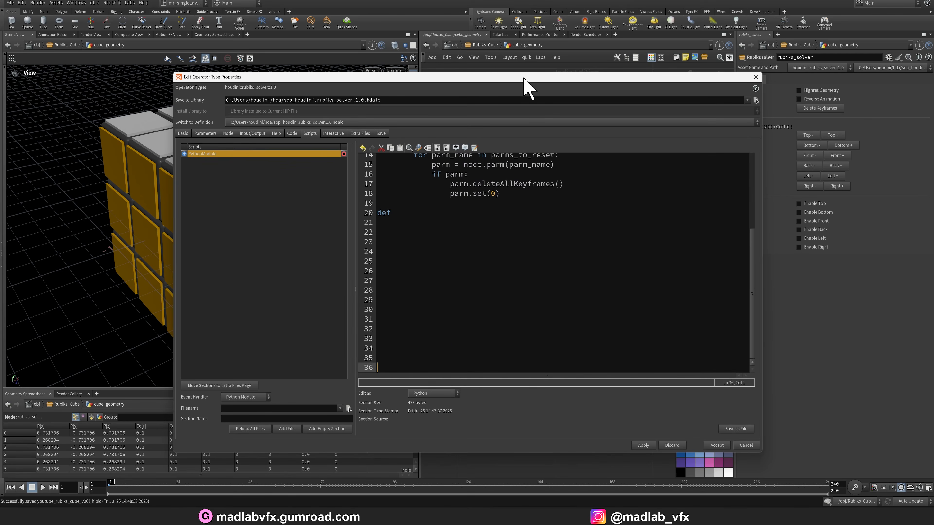
Complete the new function header as rotateFace(kwargs, faceId, direction):
{"action": "left_click_drag", "start_coordinate": [525, 78], "coordinate": [525, 7]}
{"action": "left_click", "coordinate": [426, 215]}
{"action": "type", "text": "rotateFace(kwa"}
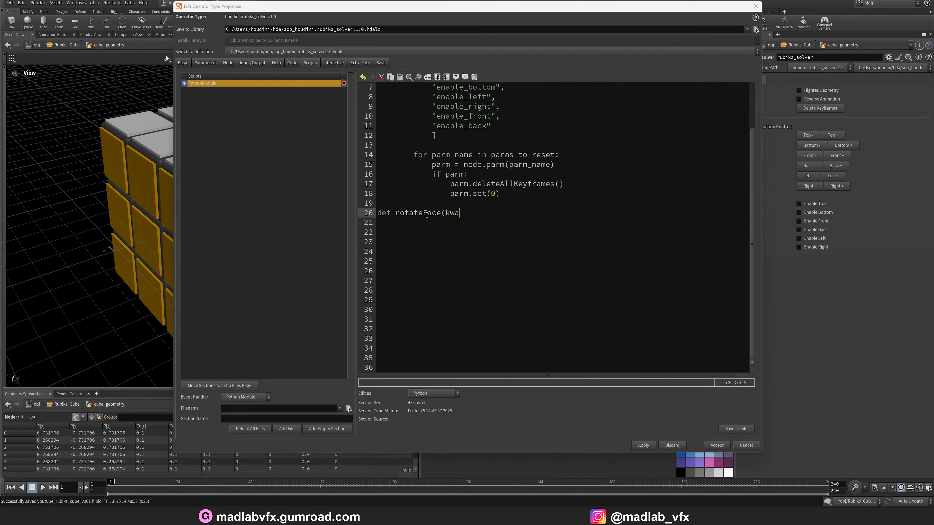
{"action": "type", "text": "rgs, faceId"}
{"action": "type", "text": ", direction"}
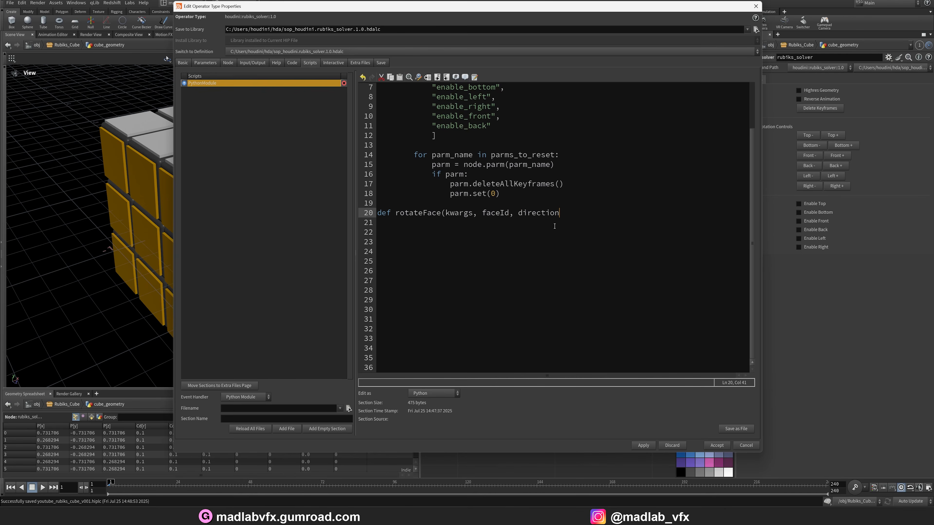
{"action": "type", "text": "):"}
In rotateFace, assign selfNode = kwargs["node"] and currFrame = hou.frame()
{"action": "key", "text": "Return"}
{"action": "type", "text": "selfNode ="}
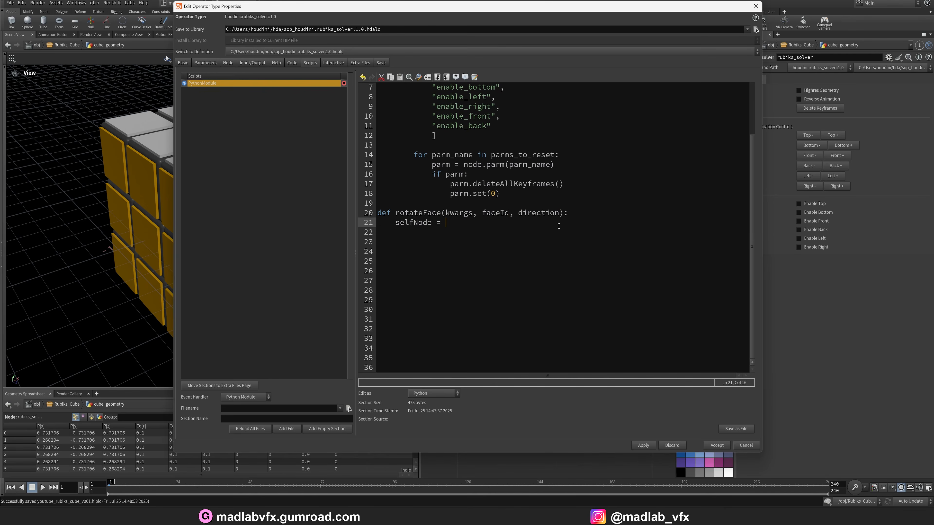
{"action": "type", "text": " kwargs[\"node\"]"}
{"action": "key", "text": "Return"}
{"action": "type", "text": "curr"}
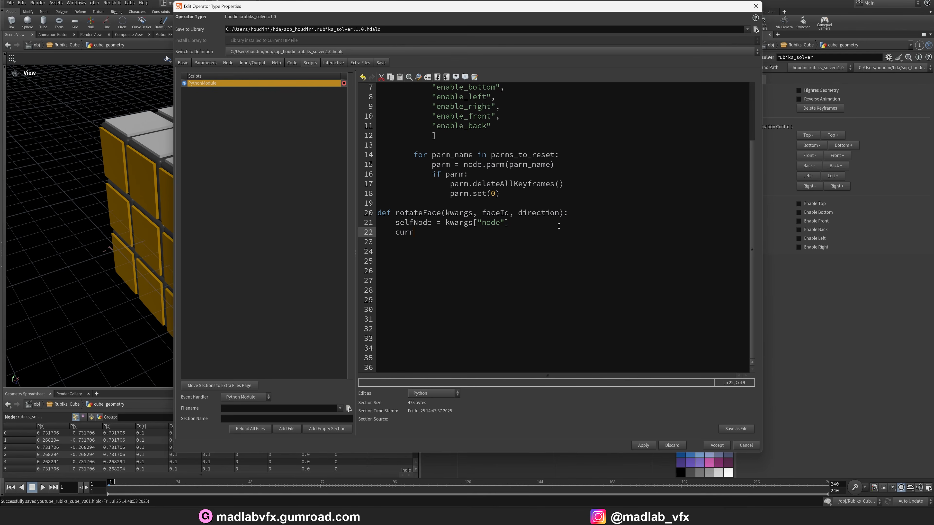
{"action": "type", "text": "Frame = hou.fram"}
{"action": "key", "text": "Return"}
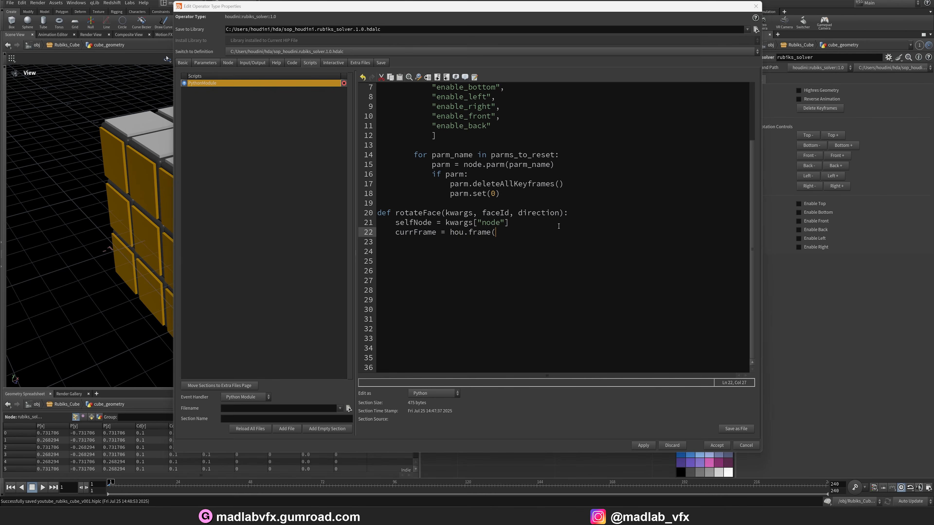
{"action": "type", "text": "()"}
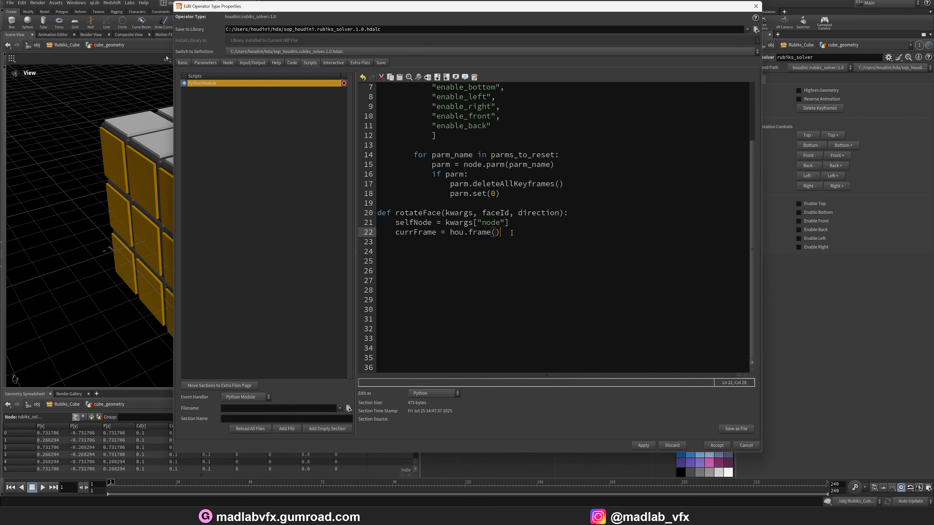
Add a list named switchs containing "top", "bottom", "front", "back", "left" and "right"
{"action": "key", "text": "Return"}
{"action": "type", "text": "swiths"}
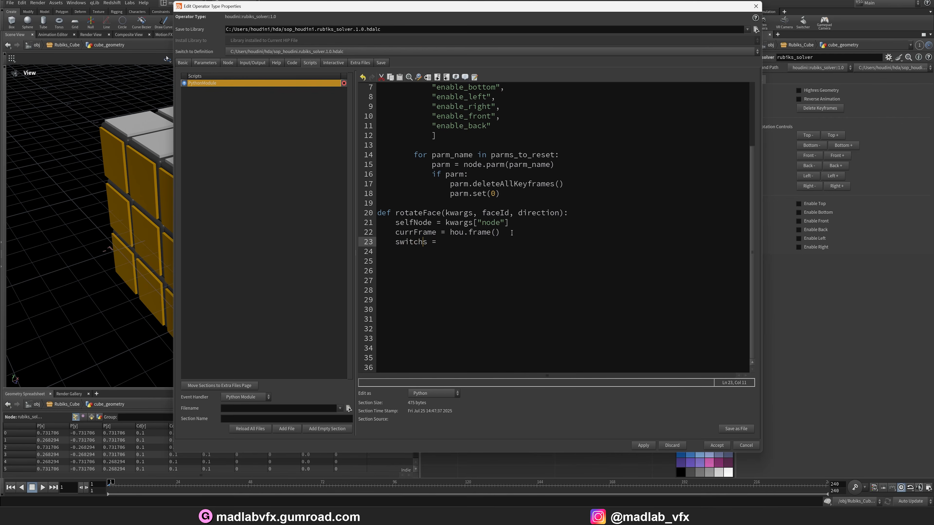
{"action": "key", "text": "Left"}
{"action": "key", "text": "Left"}
{"action": "key", "text": "Left"}
{"action": "key", "text": "Left"}
{"action": "key", "text": "Left"}
{"action": "key", "text": "Left"}
{"action": "key", "text": "End"}
{"action": "type", "text": "[\"top\", \"bottom\", \"front\", \"back\", \"left\", \"right\"]"}
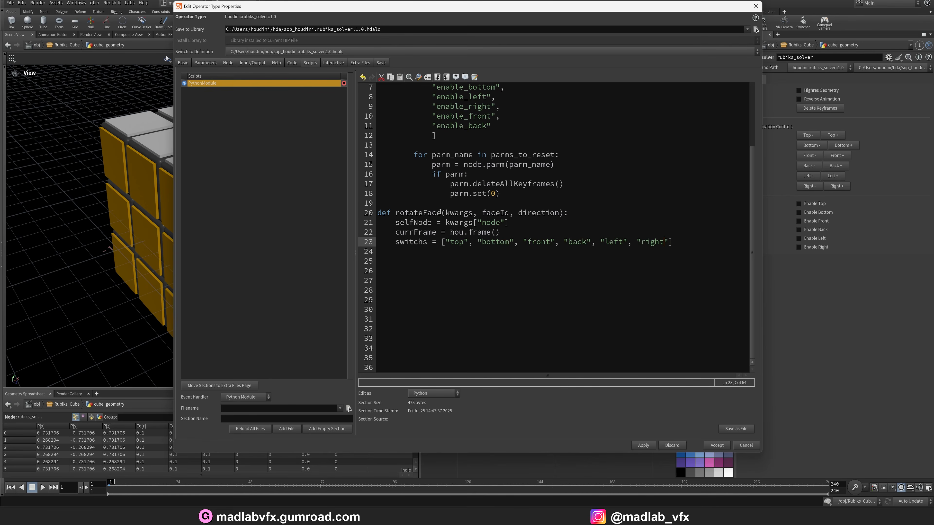
Begin a new line in rotateFace that assigns invertParam = selfNode.parm() with the parameter name still empty
{"action": "key", "text": "Return"}
{"action": "type", "text": "invret"}
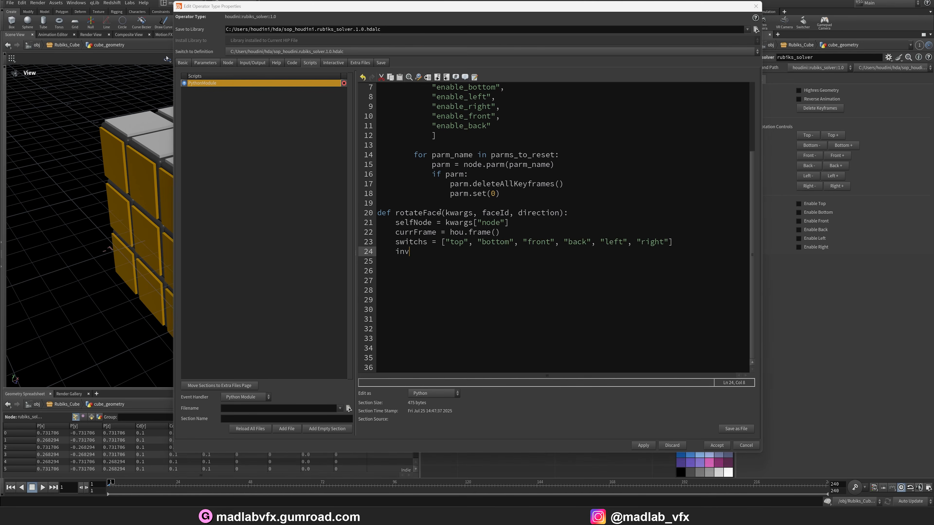
{"action": "key", "text": "BackSpace"}
{"action": "key", "text": "BackSpace"}
{"action": "key", "text": "BackSpace"}
{"action": "type", "text": "ertParam = selfNode.parm("}
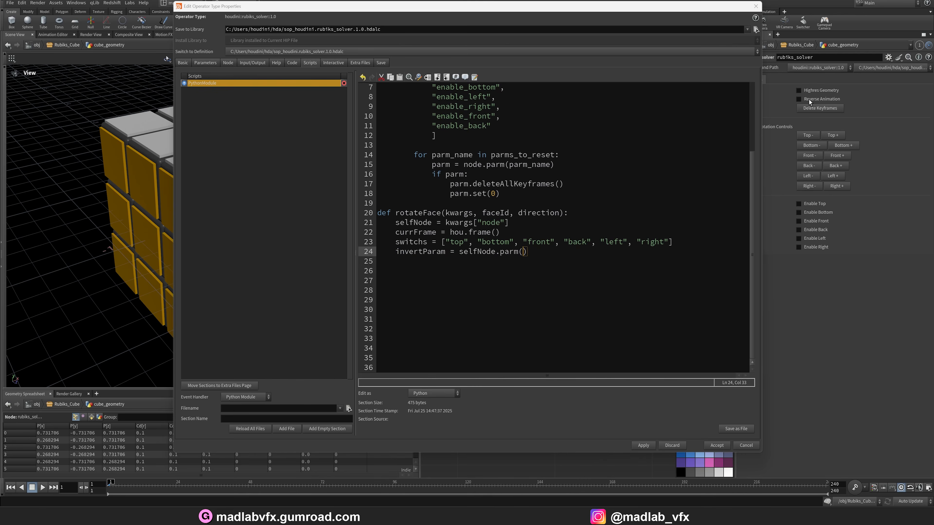
Uncover the network and open solver_rotations inside the rubiks_solver asset to reach the vex_rotations wrangle
{"action": "mouse_move", "coordinate": [810, 102]}
{"action": "left_click_drag", "start_coordinate": [555, 9], "coordinate": [425, 13]}
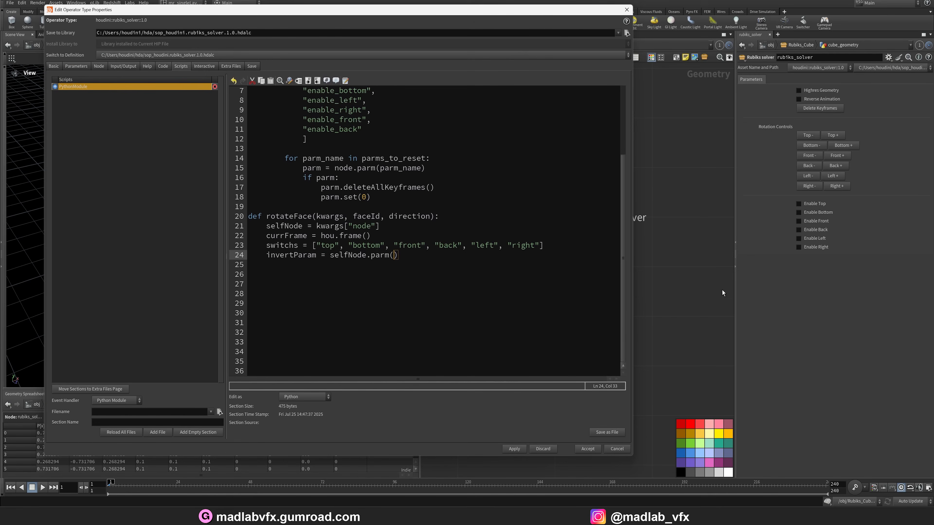
{"action": "left_click_drag", "start_coordinate": [550, 9], "coordinate": [491, 32]}
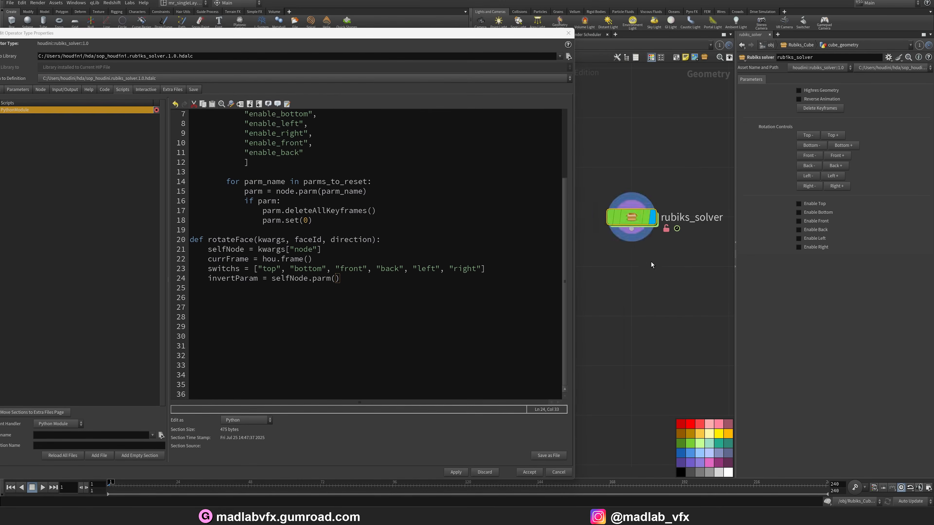
{"action": "double_click", "coordinate": [633, 218]}
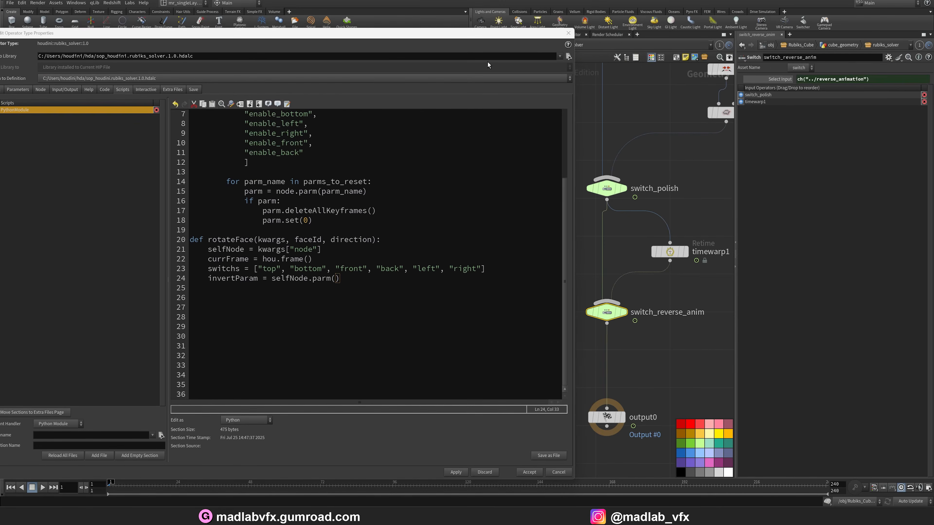
{"action": "left_click_drag", "start_coordinate": [450, 36], "coordinate": [442, 442]}
{"action": "middle_click_drag", "start_coordinate": [601, 209], "coordinate": [547, 408]}
{"action": "scroll", "coordinate": [548, 405], "scroll_direction": "down", "scroll_amount": 3}
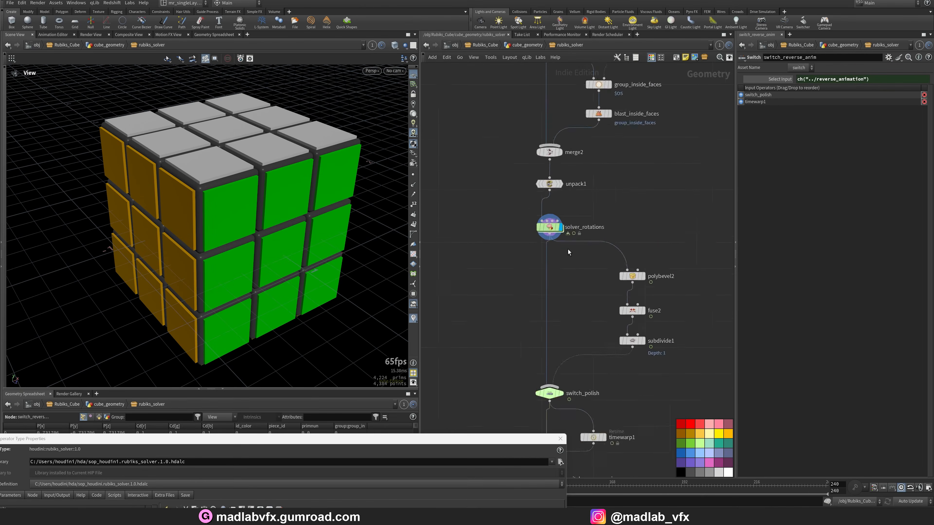
{"action": "scroll", "coordinate": [569, 247], "scroll_direction": "up", "scroll_amount": 5}
{"action": "double_click", "coordinate": [546, 215]}
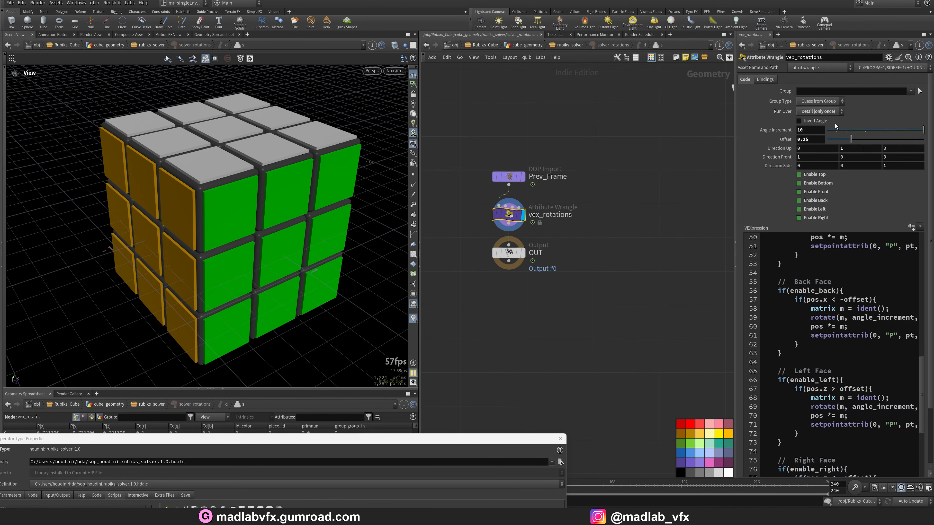
Export the vex_rotations wrangle's Invert Angle parameter to the asset's type properties and return to the rubiks_solver node's level
{"action": "right_click", "coordinate": [816, 121]}
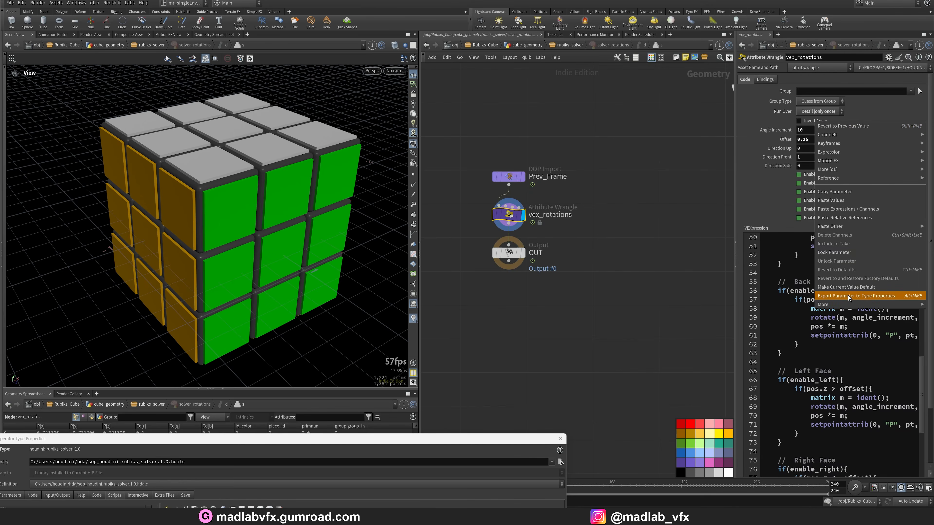
{"action": "left_click", "coordinate": [855, 295]}
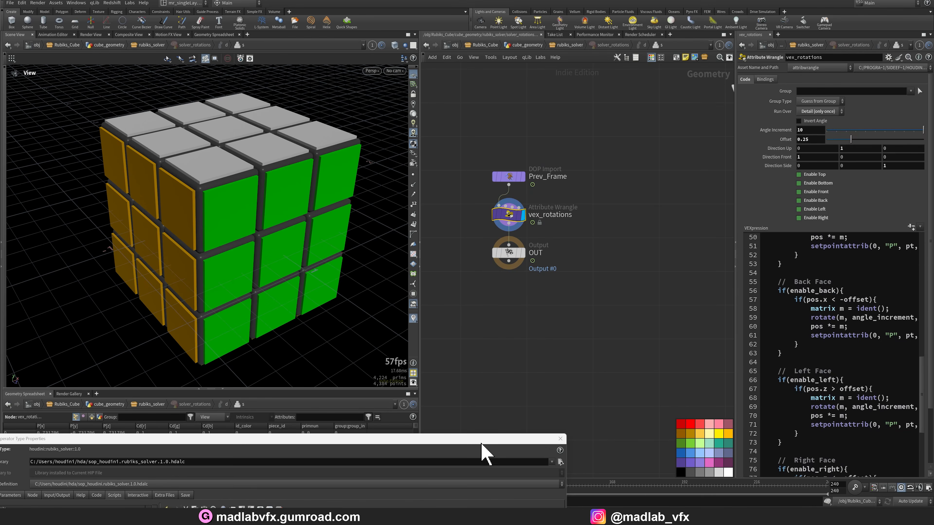
{"action": "left_click_drag", "start_coordinate": [486, 438], "coordinate": [581, 84]}
{"action": "left_click", "coordinate": [150, 119]}
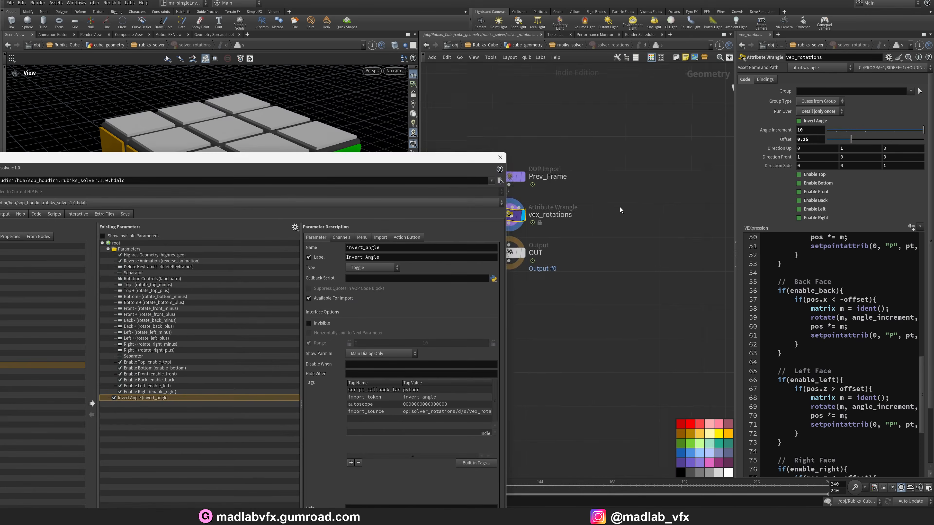
{"action": "middle_click_drag", "start_coordinate": [620, 208], "coordinate": [652, 212]}
{"action": "key", "text": "u"}
{"action": "key", "text": "u"}
{"action": "key", "text": "u"}
{"action": "key", "text": "u"}
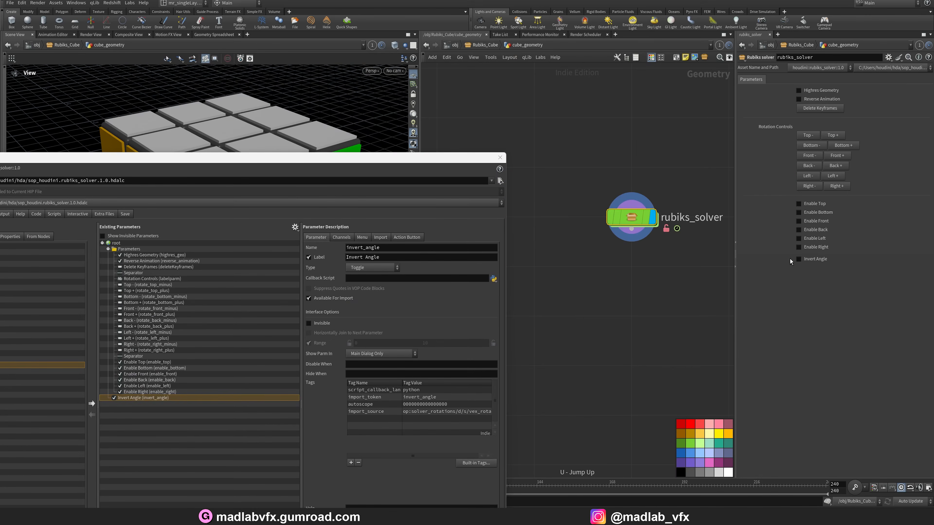
Make the Invert Angle parameter invisible, apply the change and list invisible parameters among the existing ones
{"action": "left_click_drag", "start_coordinate": [452, 158], "coordinate": [543, 62]}
{"action": "left_click", "coordinate": [400, 225]}
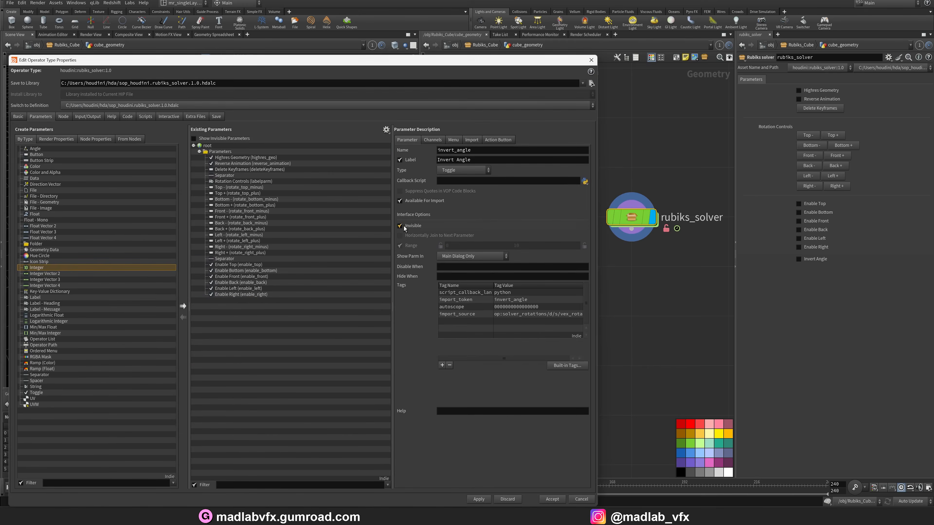
{"action": "left_click", "coordinate": [485, 501]}
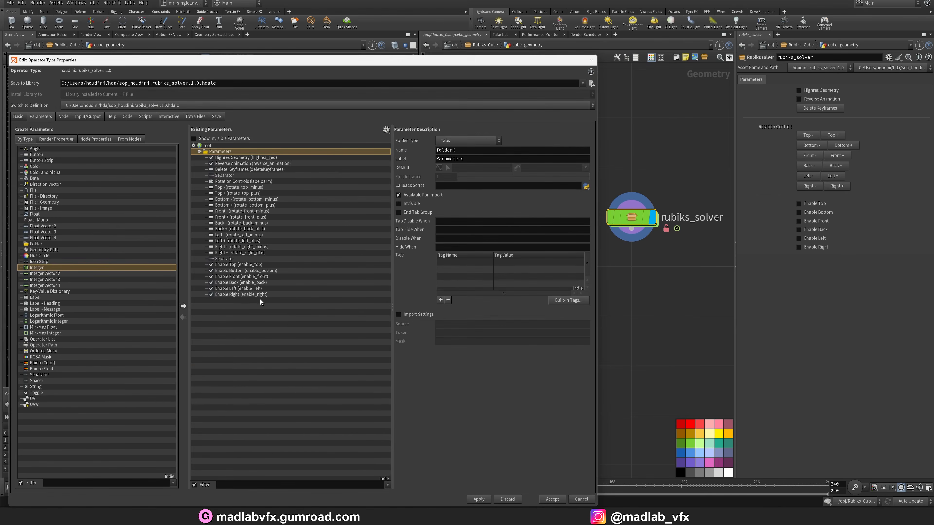
{"action": "left_click", "coordinate": [194, 139]}
Complete the invertParam line in the Python module with "invert_angle" and check it against the Invert Angle parameter's name
{"action": "left_click_drag", "start_coordinate": [288, 61], "coordinate": [371, 58]}
{"action": "left_click", "coordinate": [229, 113]}
{"action": "type", "text": "tParam = selfNode.parm(\"int"}
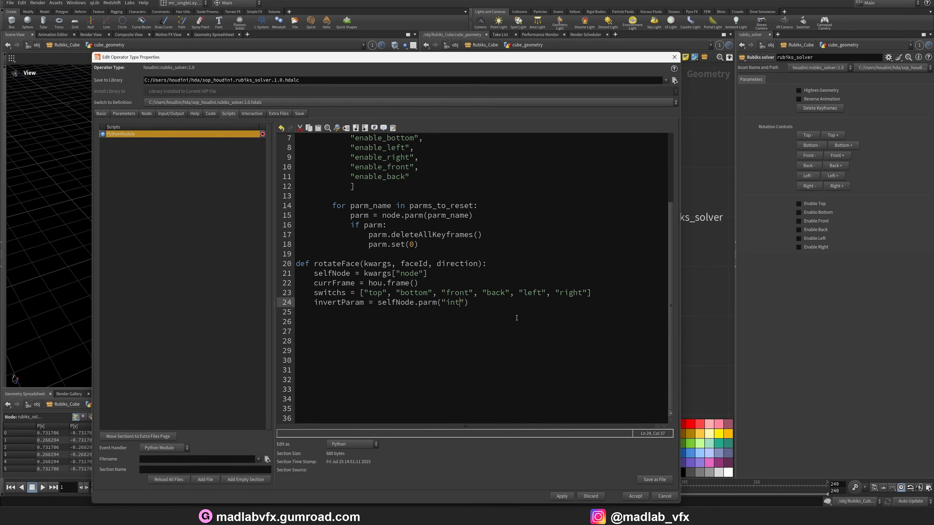
{"action": "key", "text": "BackSpace"}
{"action": "type", "text": "vert_angle"}
{"action": "left_click", "coordinate": [133, 114]}
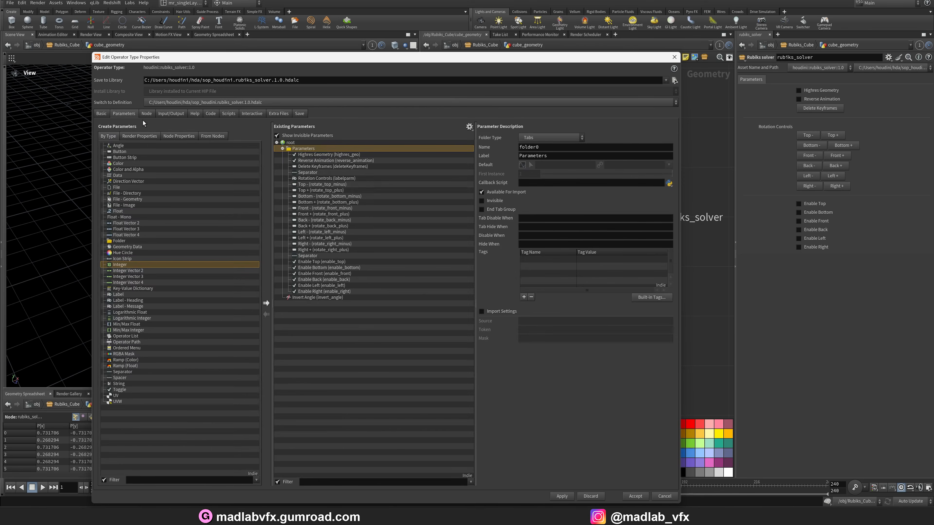
{"action": "left_click", "coordinate": [311, 297]}
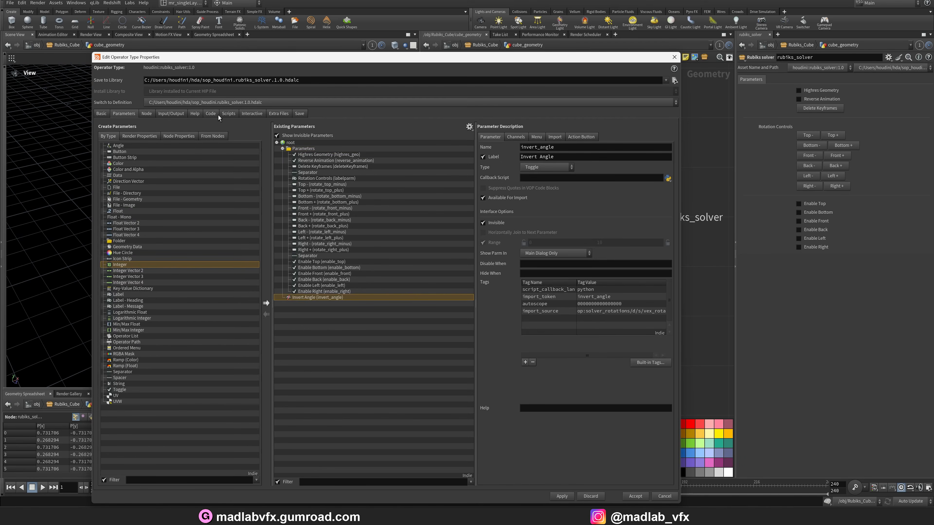
Below the invertParam line in the script, start a list named frames with currFrame as its first entry
{"action": "left_click", "coordinate": [228, 113]}
{"action": "type", "text": "fraem"}
{"action": "key", "text": "BackSpace"}
{"action": "key", "text": "BackSpace"}
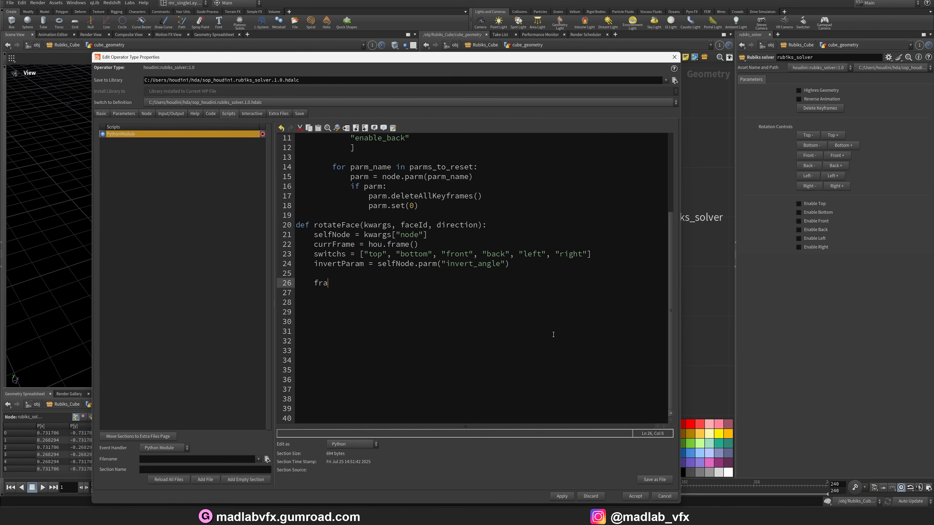
{"action": "type", "text": "mes = ["}
{"action": "double_click", "coordinate": [337, 245]}
{"action": "key", "text": "ctrl+c"}
{"action": "left_click", "coordinate": [360, 284]}
{"action": "key", "text": "ctrl+v"}
Add currFrame+1, currFrame+9 and currFrame+10 to the frames list
{"action": "type", "text": ","}
{"action": "key", "text": "ctrl+v"}
{"action": "type", "text": "+1,"}
{"action": "key", "text": "ctrl+v"}
{"action": "type", "text": "+9,"}
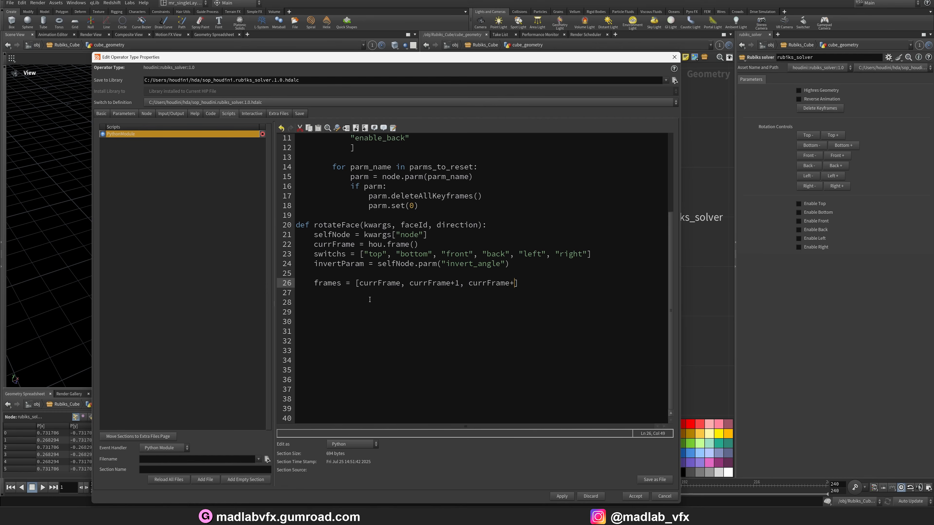
{"action": "key", "text": "ctrl+v"}
{"action": "type", "text": "+10"}
{"action": "left_click_drag", "start_coordinate": [333, 58], "coordinate": [309, 30]}
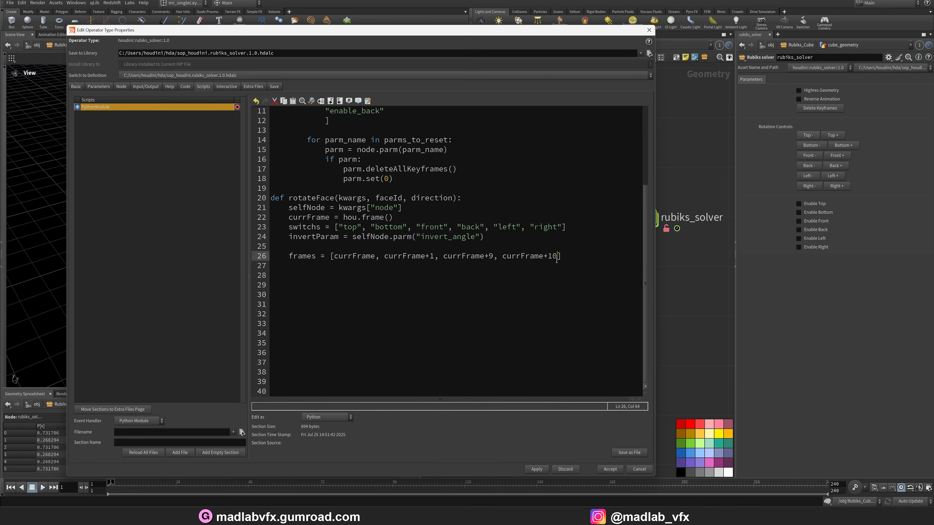
{"action": "left_click_drag", "start_coordinate": [517, 42], "coordinate": [575, 428]}
{"action": "mouse_move", "coordinate": [259, 201]}
{"action": "left_mouse_down"}
{"action": "mouse_move", "coordinate": [273, 189]}
{"action": "mouse_move", "coordinate": [255, 207]}
{"action": "left_mouse_up"}
{"action": "left_click_drag", "start_coordinate": [454, 415], "coordinate": [415, 67]}
Below the frames list, add the condition if direction == "-": and start an indented line under it
{"action": "key", "text": "Return"}
{"action": "key", "text": "Return"}
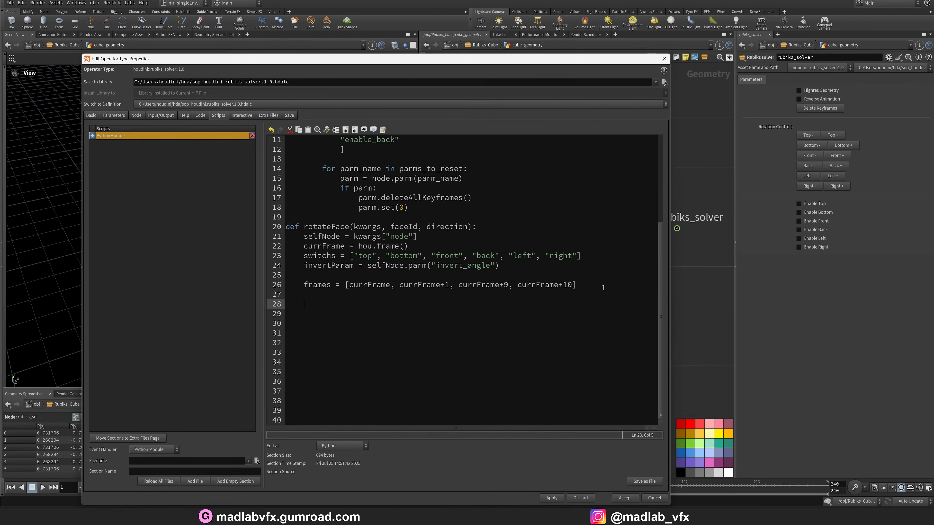
{"action": "type", "text": "if direction == {"}
{"action": "key", "text": "BackSpace"}
{"action": "type", "text": "\"-\":"}
{"action": "key", "text": "Return"}
{"action": "type", "text": "vea"}
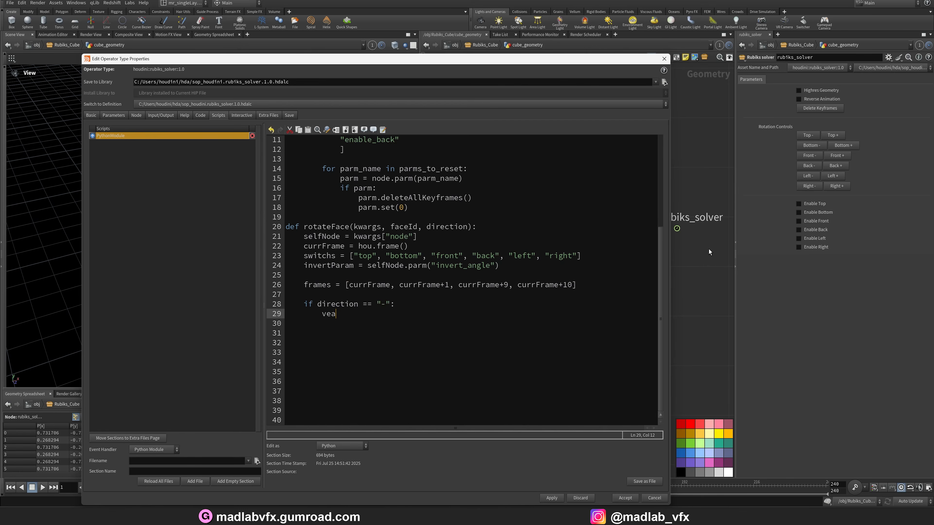
Turn off Invisible for the Invert Angle parameter and place it in the Parameters folder below Enable Right
{"action": "left_click", "coordinate": [127, 115]}
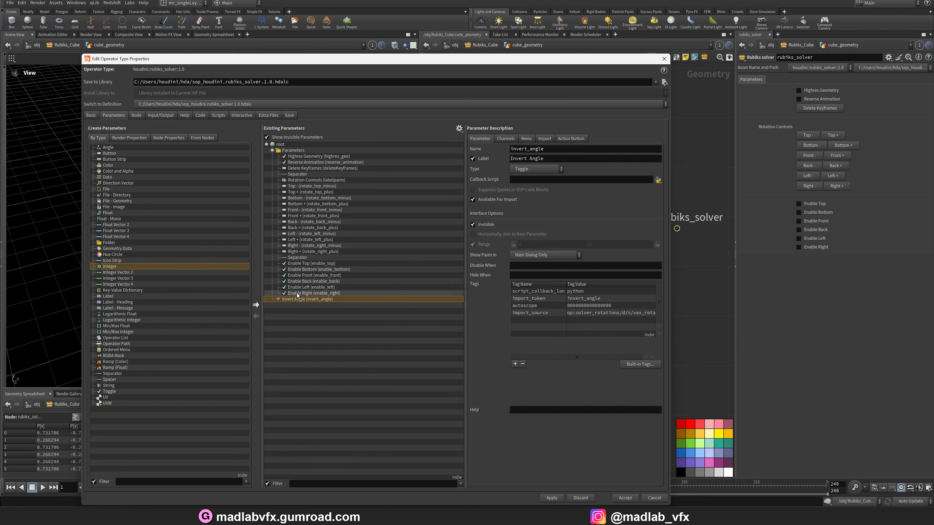
{"action": "left_click", "coordinate": [473, 224]}
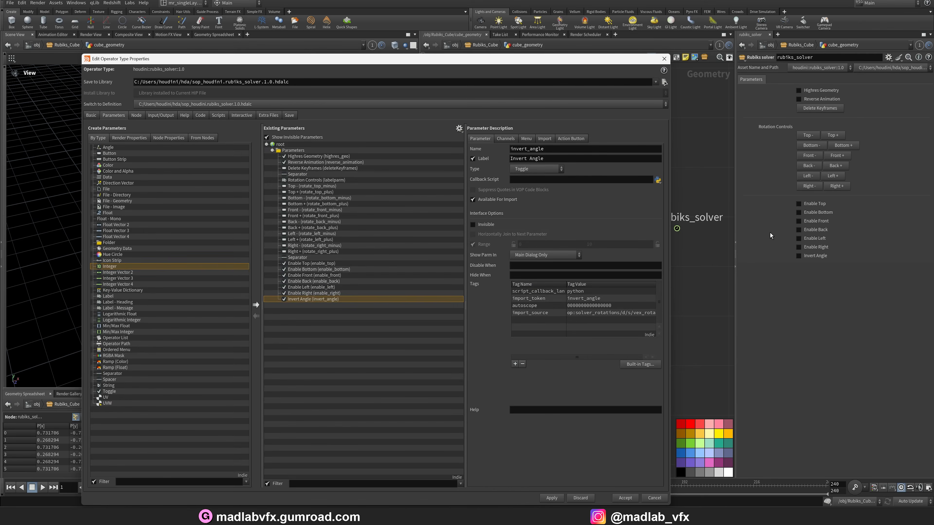
{"action": "left_click_drag", "start_coordinate": [502, 58], "coordinate": [505, 54]}
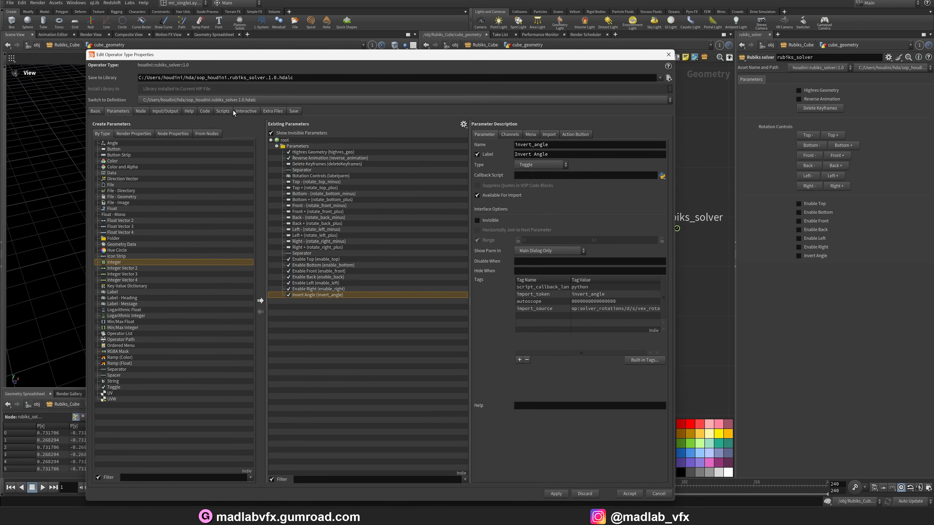
Assign values = [0, 1, 1, 0] inside the if block and try the asset's Invert Angle toggle on and off
{"action": "left_click", "coordinate": [225, 111]}
{"action": "type", "text": "valu"}
{"action": "type", "text": "es = "}
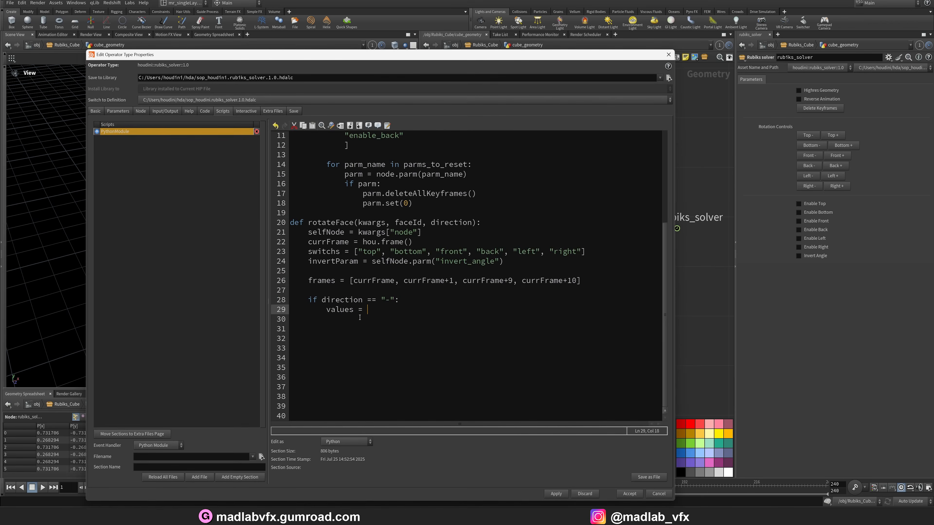
{"action": "type", "text": "[0, 0, 0, 0]"}
{"action": "left_click", "coordinate": [386, 311]}
{"action": "key", "text": "BackSpace"}
{"action": "type", "text": "1"}
{"action": "left_click", "coordinate": [803, 258]}
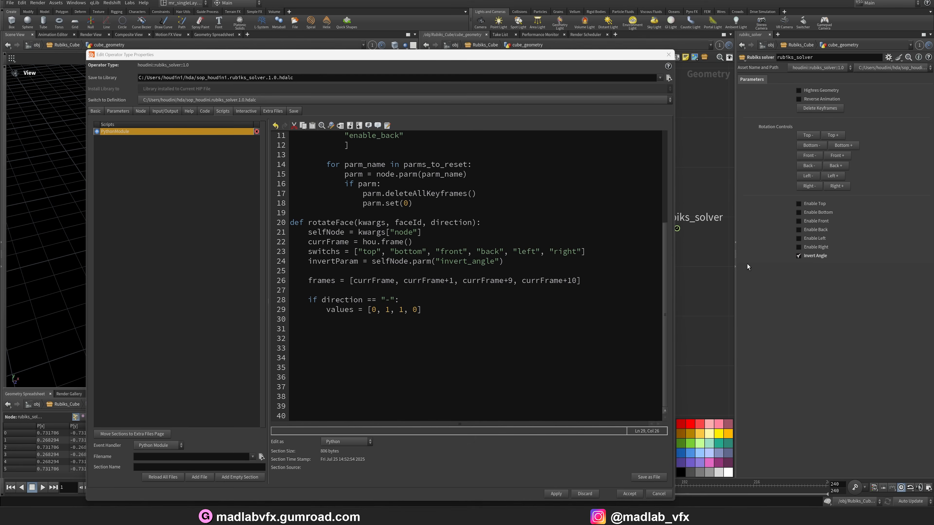
{"action": "left_click", "coordinate": [812, 257]}
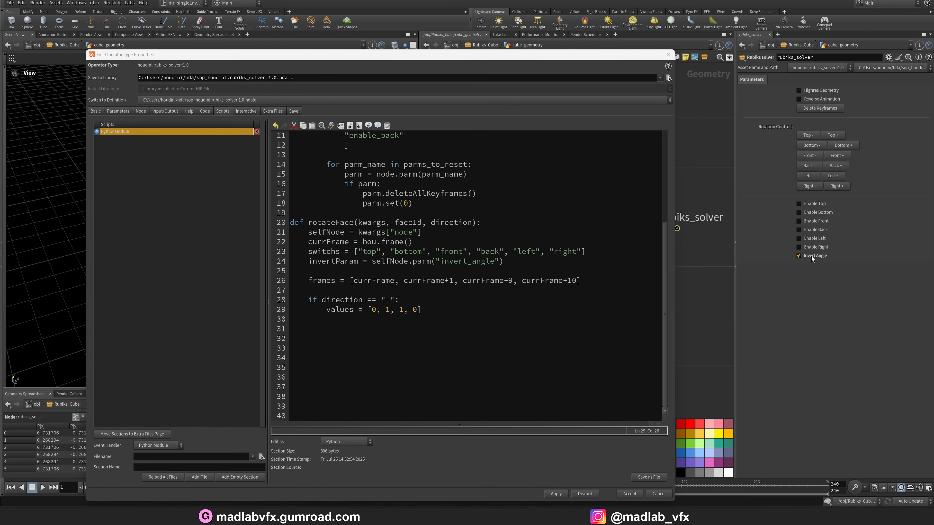
Under the values line, add the loop for f, val in zip(frames, values): with hou.setFrame(f) in its body
{"action": "left_click", "coordinate": [439, 308]}
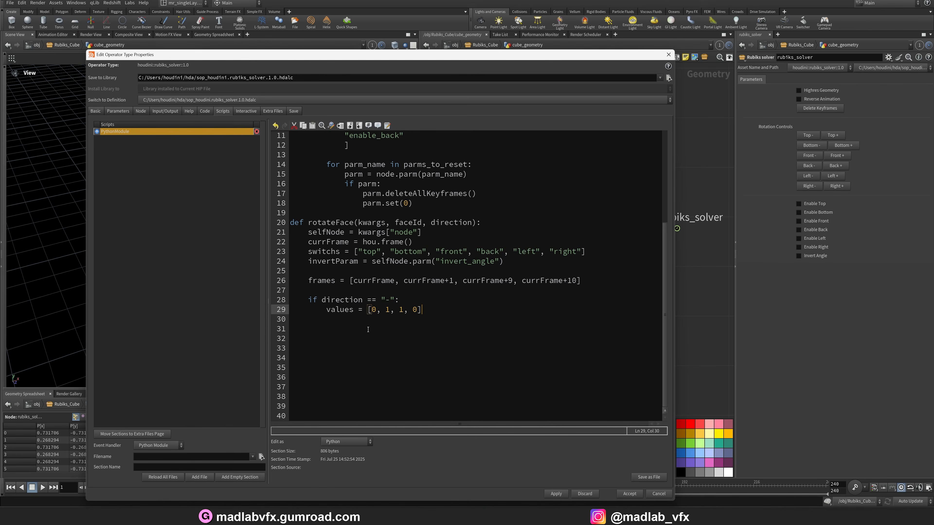
{"action": "key", "text": "Return"}
{"action": "type", "text": "for f"}
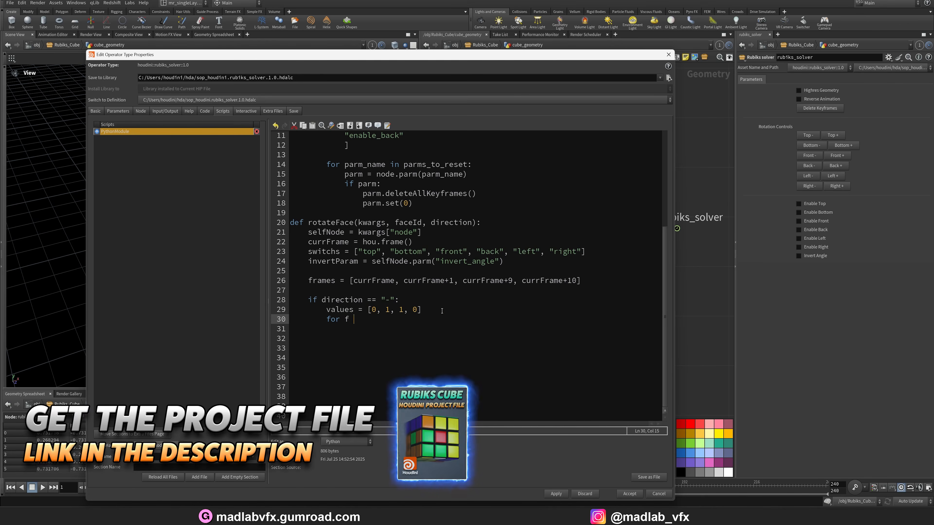
{"action": "key", "text": "BackSpace"}
{"action": "type", "text": ", val inzi"}
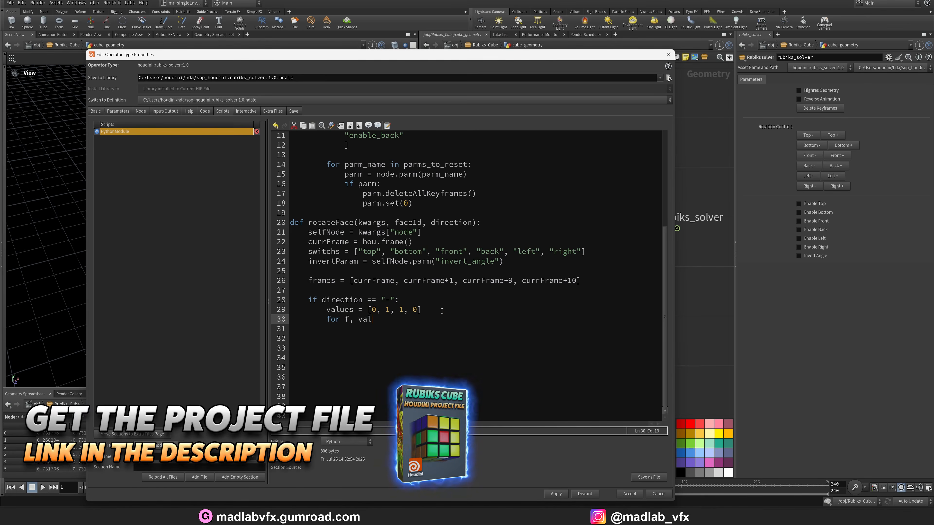
{"action": "key", "text": "BackSpace"}
{"action": "key", "text": "BackSpace"}
{"action": "type", "text": "zip(frames, "}
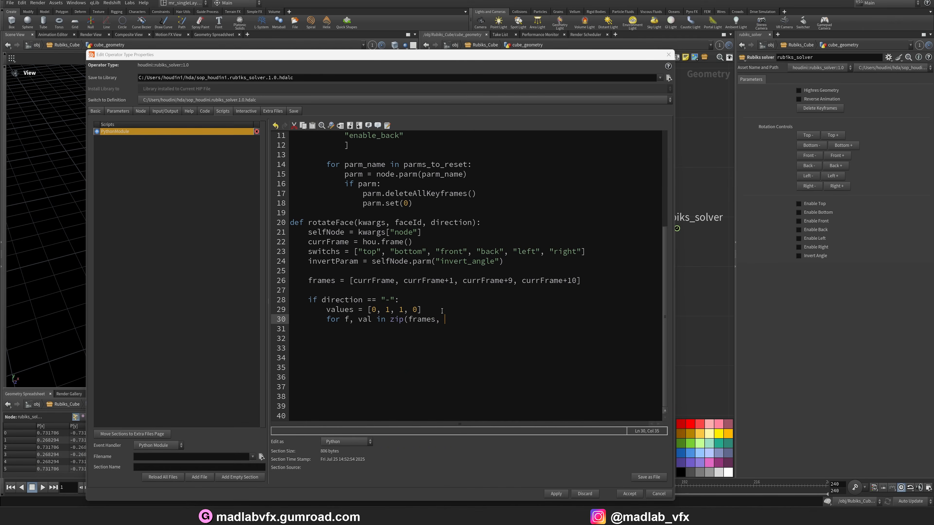
{"action": "type", "text": "values):"}
{"action": "key", "text": "Return"}
{"action": "type", "text": "hou.setFrame(f)"}
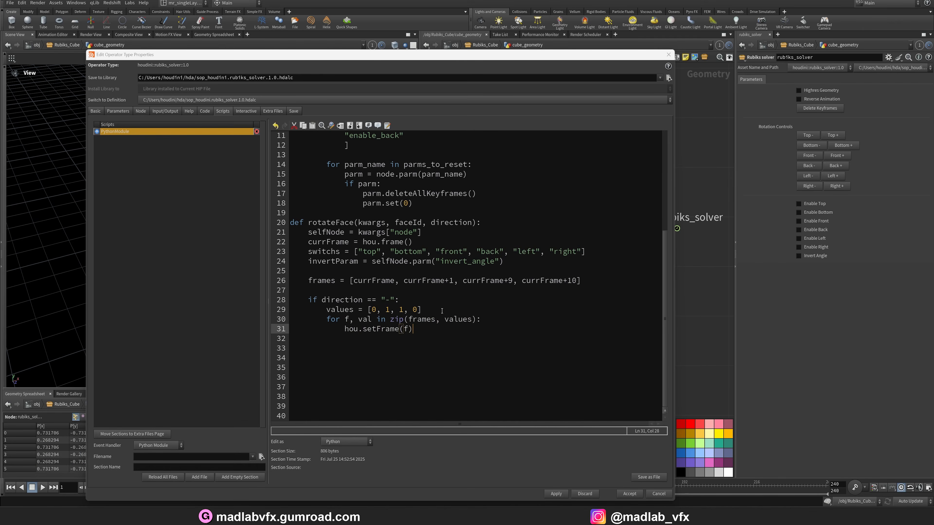
Inside the loop, below hou.setFrame(f), add key = hou.Keyframe() and key.setValue(val)
{"action": "key", "text": "Return"}
{"action": "type", "text": "key "}
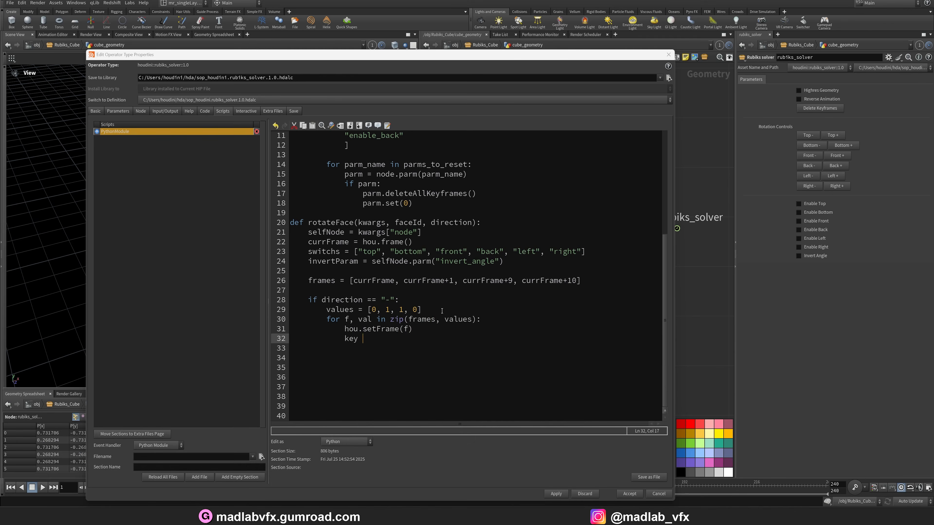
{"action": "type", "text": "= hou.Key"}
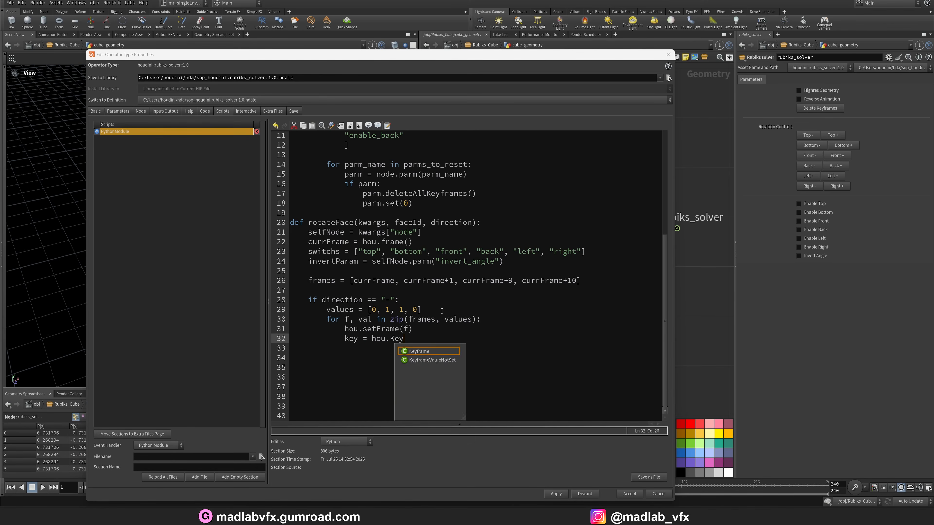
{"action": "type", "text": "frame()"}
{"action": "key", "text": "Return"}
{"action": "type", "text": "key."}
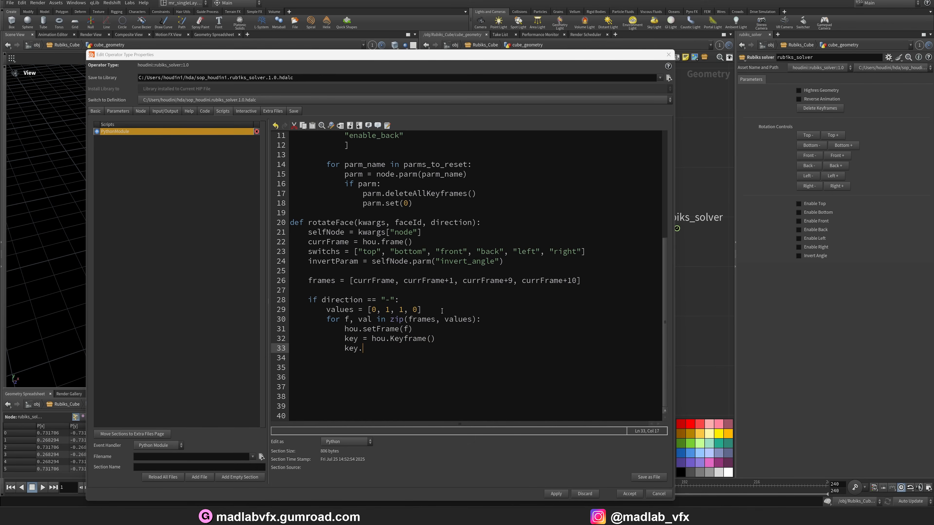
{"action": "type", "text": "setValue(val)"}
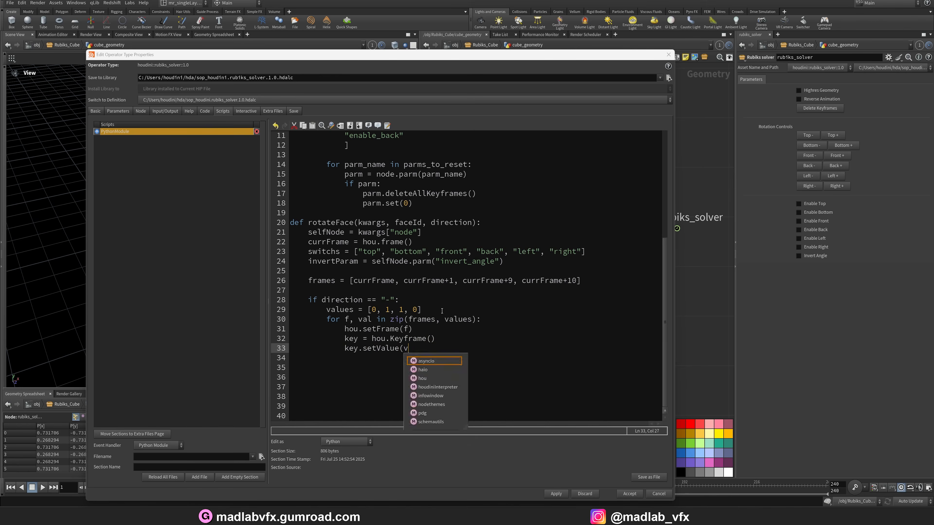
End the loop body with the line invertParam.setKeyframe(key)
{"action": "key", "text": "Return"}
{"action": "type", "text": "invert"}
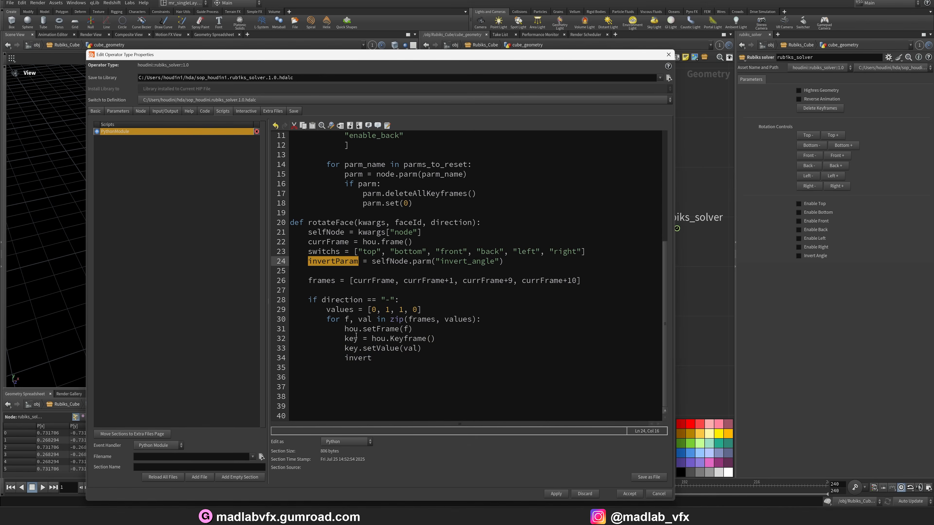
{"action": "type", "text": "Param.set"}
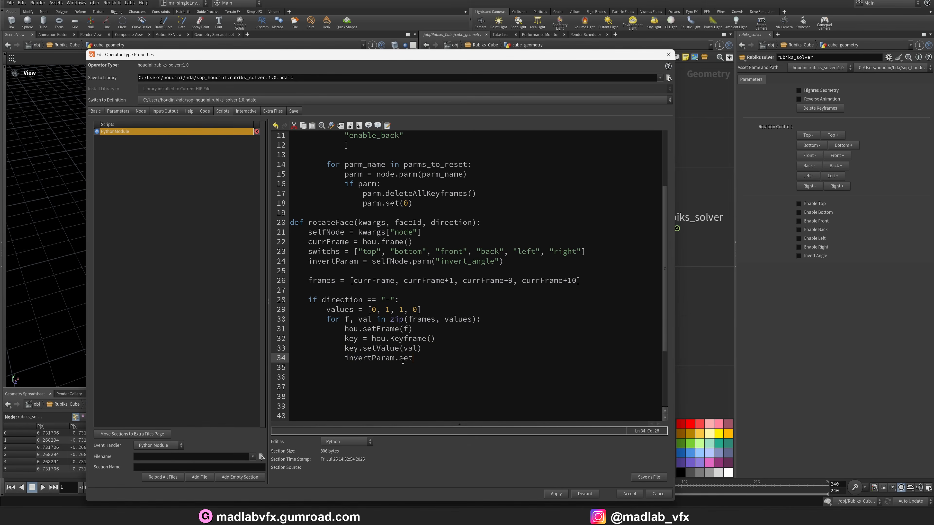
{"action": "type", "text": "Keyframe(key"}
{"action": "type", "text": ")"}
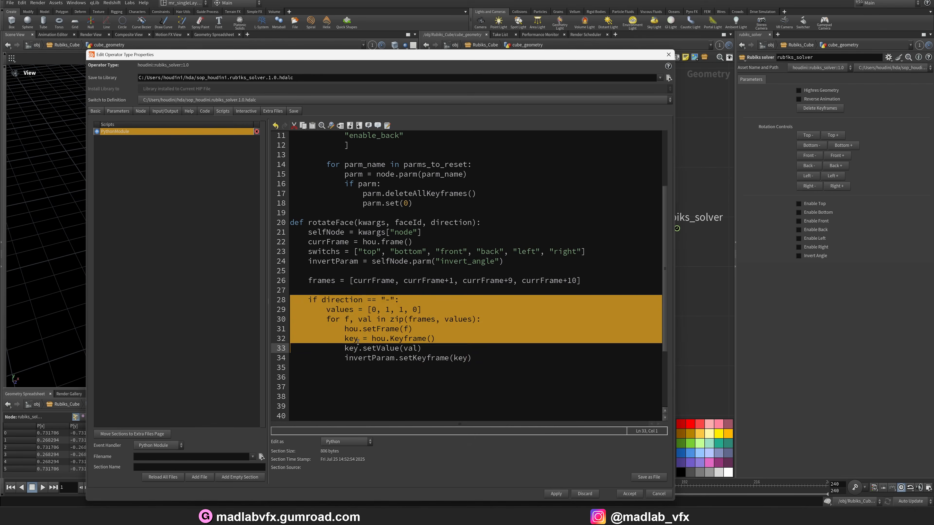
Duplicate the whole if direction == "-" block below the original
{"action": "key", "text": "shift+Down"}
{"action": "key", "text": "shift+Down"}
{"action": "key", "text": "ctrl+c"}
{"action": "key", "text": "Down"}
{"action": "key", "text": "ctrl+v"}
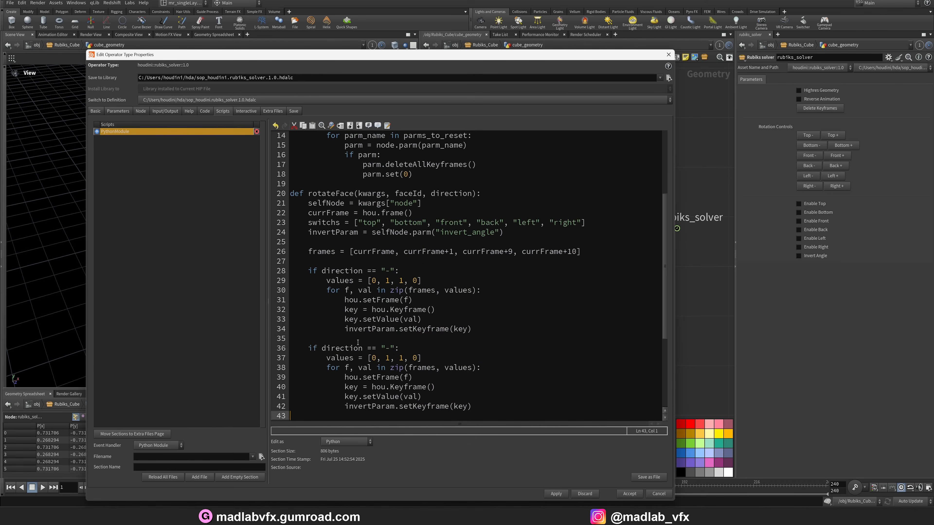
Change the copied block's condition to "+" and its values to [0, 0, 0, 0], and apply the script changes
{"action": "left_click", "coordinate": [392, 348]}
{"action": "key", "text": "BackSpace"}
{"action": "type", "text": "+"}
{"action": "left_click", "coordinate": [390, 357]}
{"action": "key", "text": "Delete"}
{"action": "type", "text": "0"}
{"action": "scroll", "coordinate": [374, 397], "scroll_direction": "down", "scroll_amount": 2}
{"action": "left_click", "coordinate": [337, 358]}
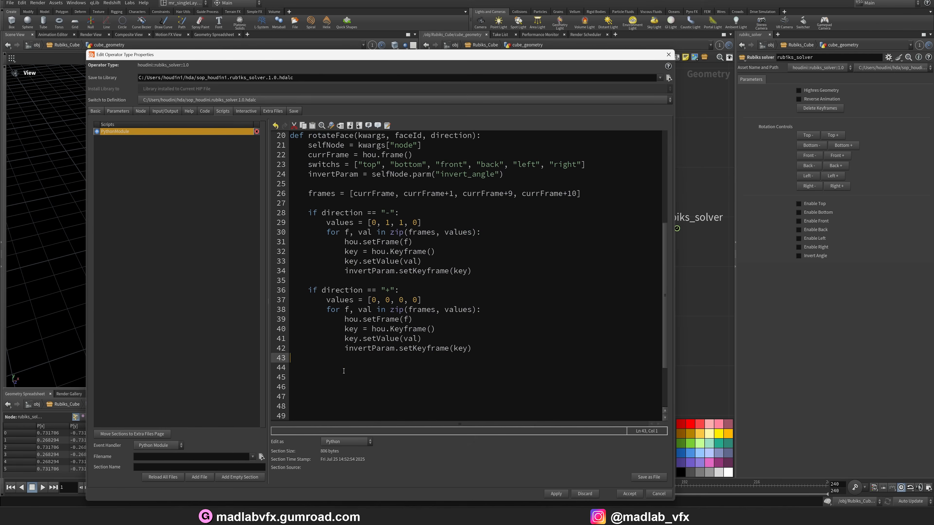
{"action": "left_click", "coordinate": [344, 368]}
{"action": "key", "text": "shift+Home"}
{"action": "key", "text": "BackSpace"}
{"action": "left_click", "coordinate": [557, 494]}
Below the "+" block, start the loop for switch in switchs: at function-body indentation
{"action": "left_click", "coordinate": [304, 370]}
{"action": "type", "text": "for switc"}
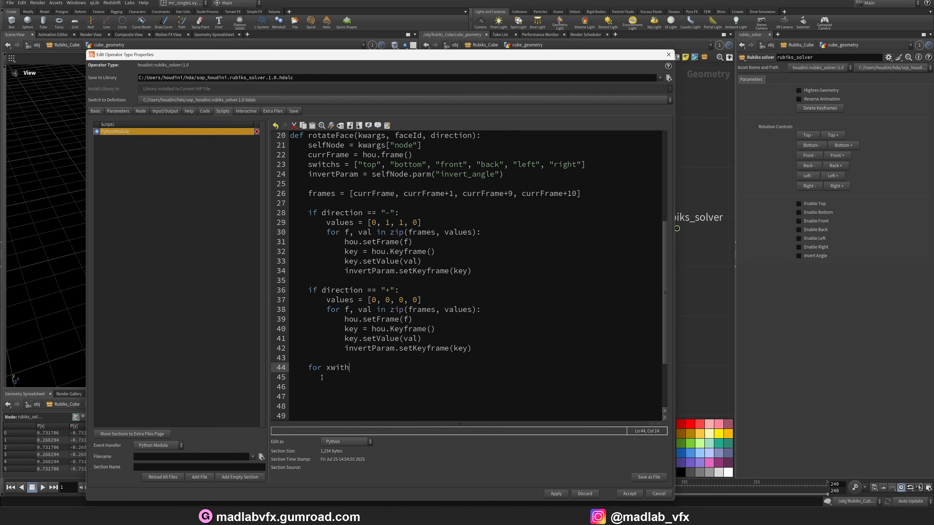
{"action": "key", "text": "BackSpace"}
{"action": "key", "text": "BackSpace"}
{"action": "key", "text": "BackSpace"}
{"action": "key", "text": "BackSpace"}
{"action": "type", "text": "witch in switchs:"}
{"action": "key", "text": "Return"}
Write parm_name = "enable_" switch as the loop's first line and save the scene file
{"action": "type", "text": "parm"}
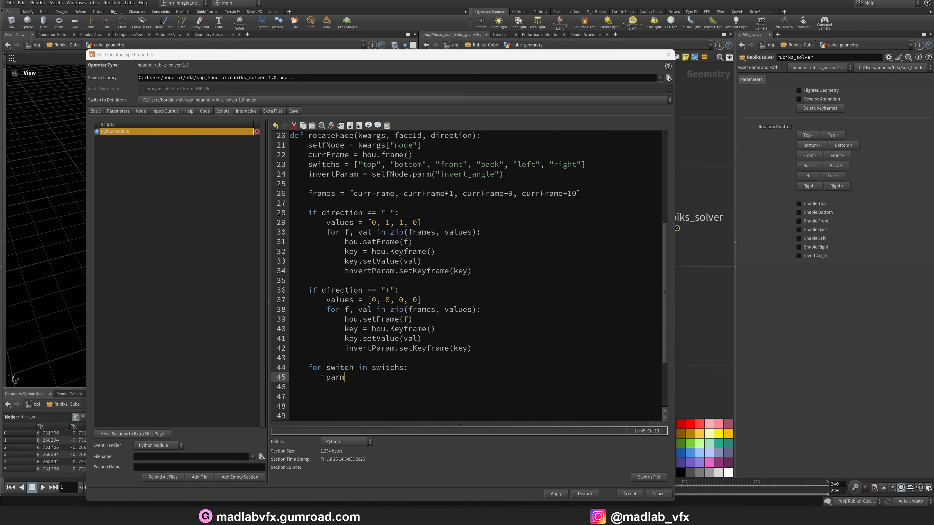
{"action": "type", "text": "_name"}
{"action": "scroll", "coordinate": [415, 316], "scroll_direction": "down", "scroll_amount": 3}
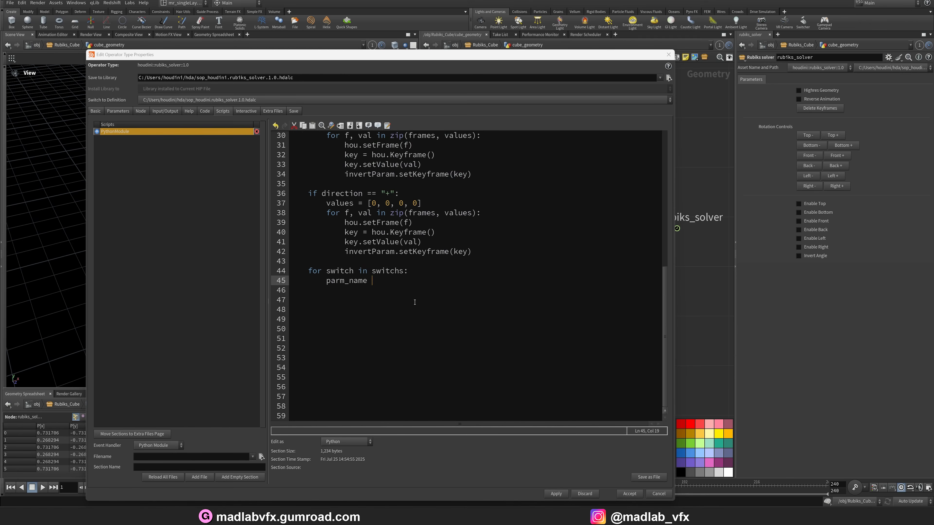
{"action": "left_click_drag", "start_coordinate": [460, 53], "coordinate": [459, 8]}
{"action": "key", "text": "ctrl+s"}
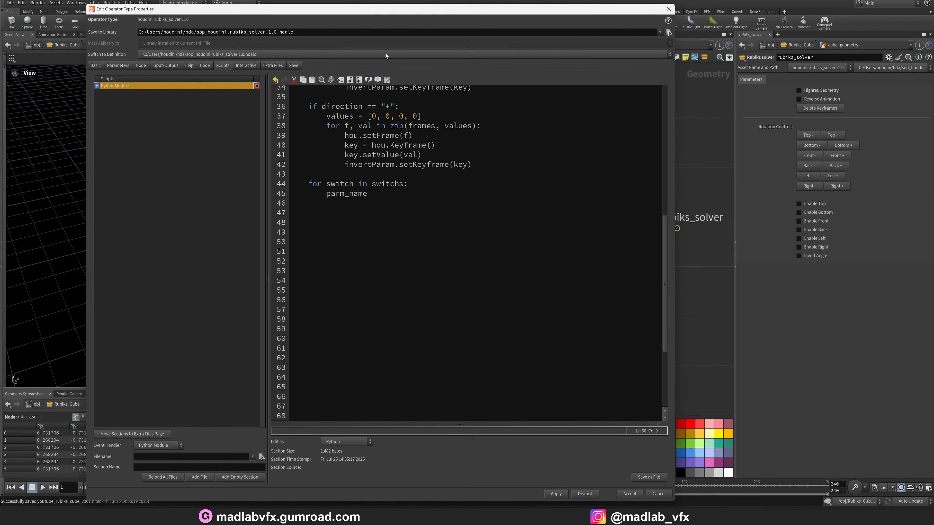
{"action": "left_click", "coordinate": [384, 198]}
{"action": "type", "text": "= \"enable_\"  switch"}
Add the line parm = selfNode.parm(parm_name) under parm_name
{"action": "key", "text": "Return"}
{"action": "type", "text": "parm = "}
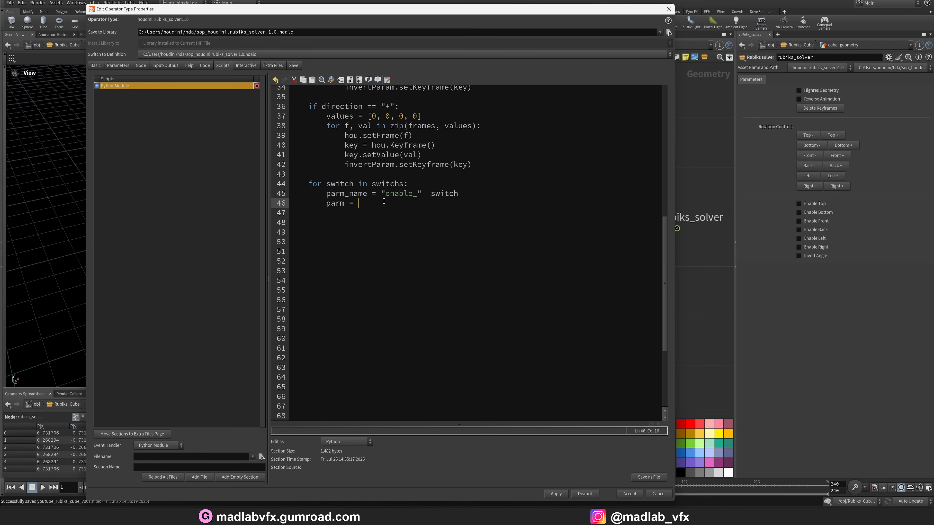
{"action": "type", "text": "selfNode.parm(parm_name)"}
{"action": "key", "text": "Return"}
Add the check if parm is None: with continue in its body
{"action": "key", "text": "Return"}
{"action": "type", "text": "if parm"}
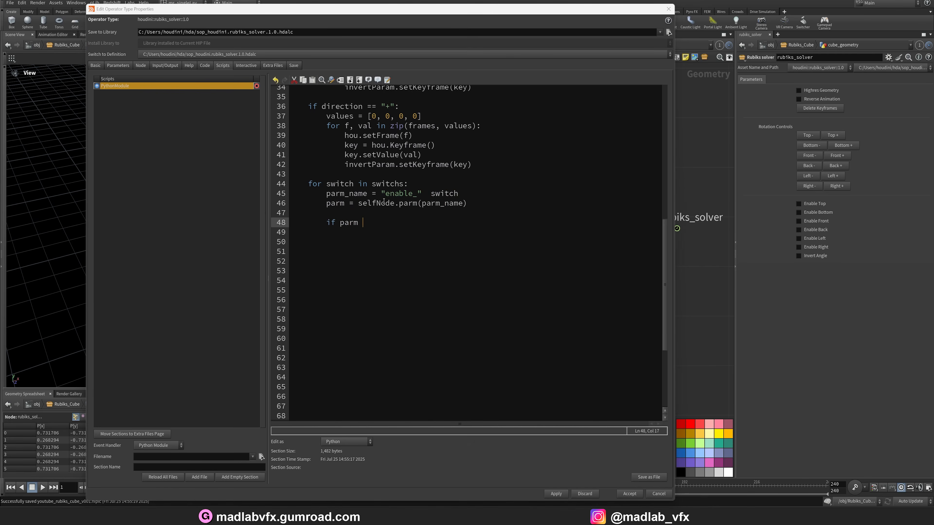
{"action": "type", "text": " is None:"}
{"action": "key", "text": "Return"}
{"action": "type", "text": "con"}
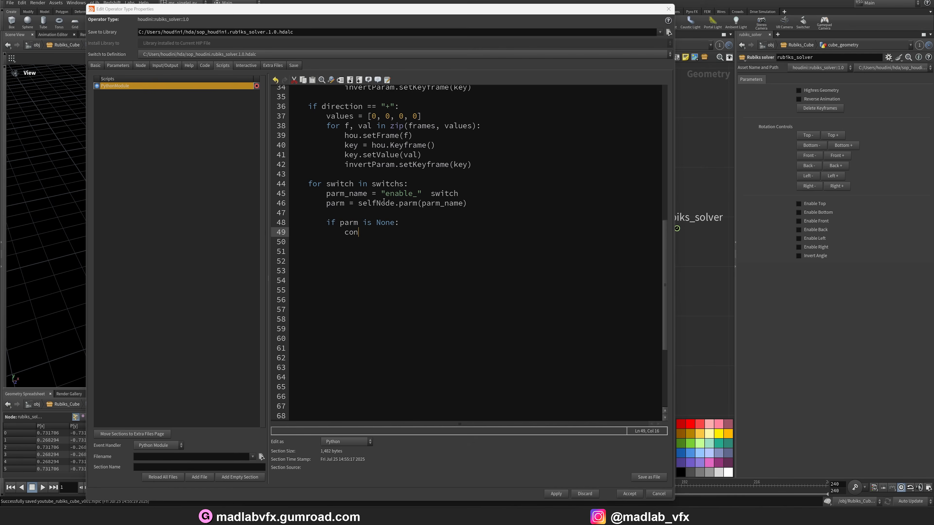
{"action": "type", "text": "tinue"}
After the None check, add the condition if switch == faceId: inside the switch loop
{"action": "key", "text": "Return"}
{"action": "key", "text": "Return"}
{"action": "type", "text": "if swit"}
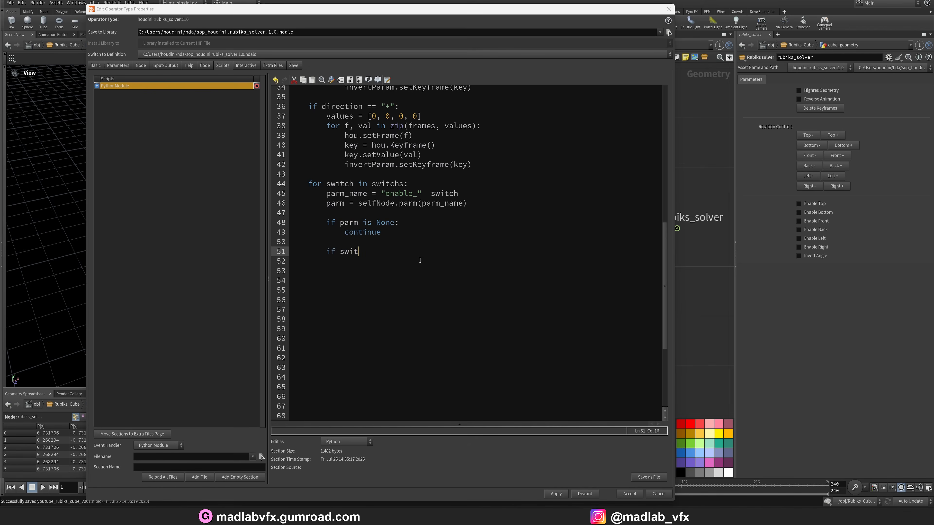
{"action": "type", "text": "ch == face"}
{"action": "scroll", "coordinate": [460, 193], "scroll_direction": "up", "scroll_amount": 5}
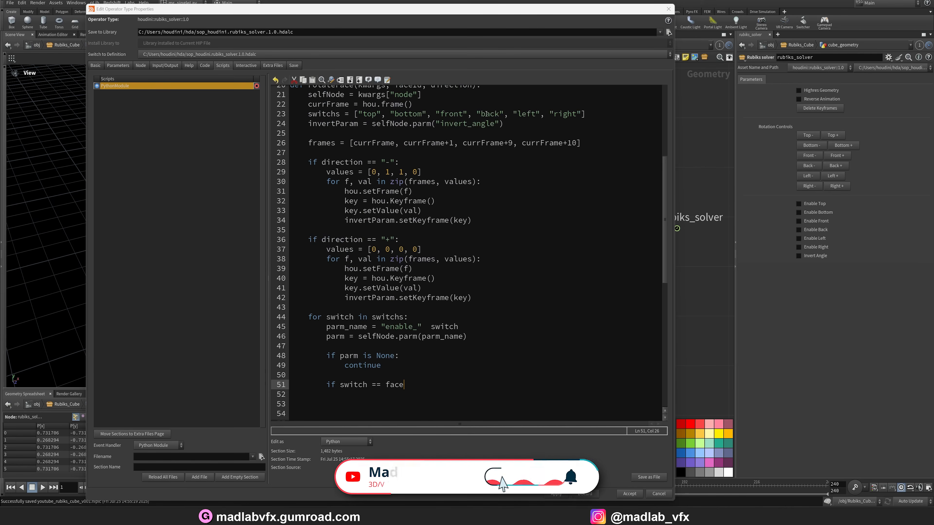
{"action": "scroll", "coordinate": [489, 320], "scroll_direction": "down", "scroll_amount": 3}
{"action": "type", "text": "Id:"}
{"action": "key", "text": "Return"}
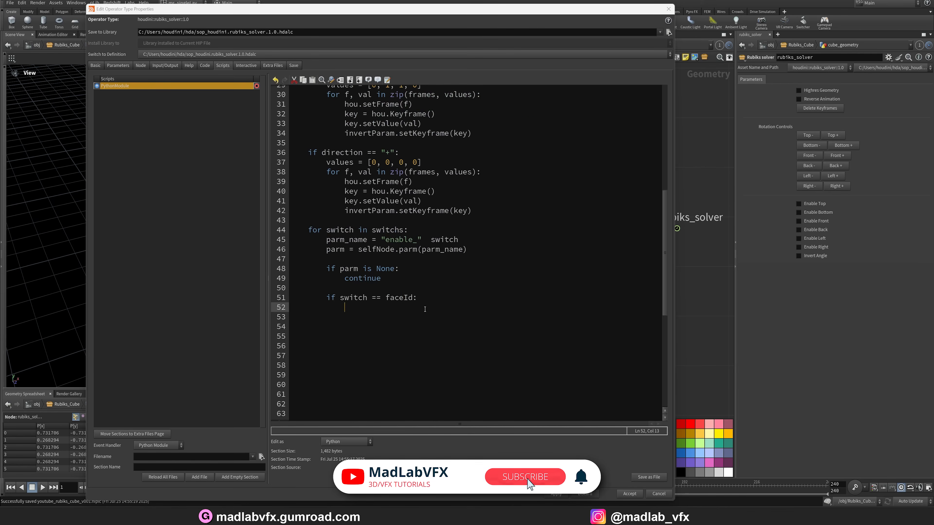
Assign values = [0, 1, 1, 0] inside the faceId condition
{"action": "type", "text": "valeu"}
{"action": "key", "text": "BackSpace"}
{"action": "key", "text": "BackSpace"}
{"action": "type", "text": "ues = "}
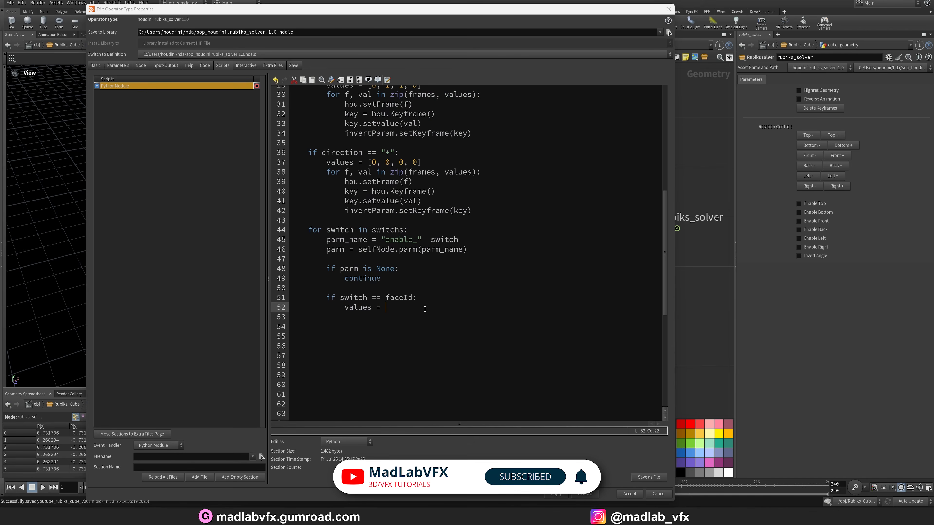
{"action": "type", "text": "[0"}
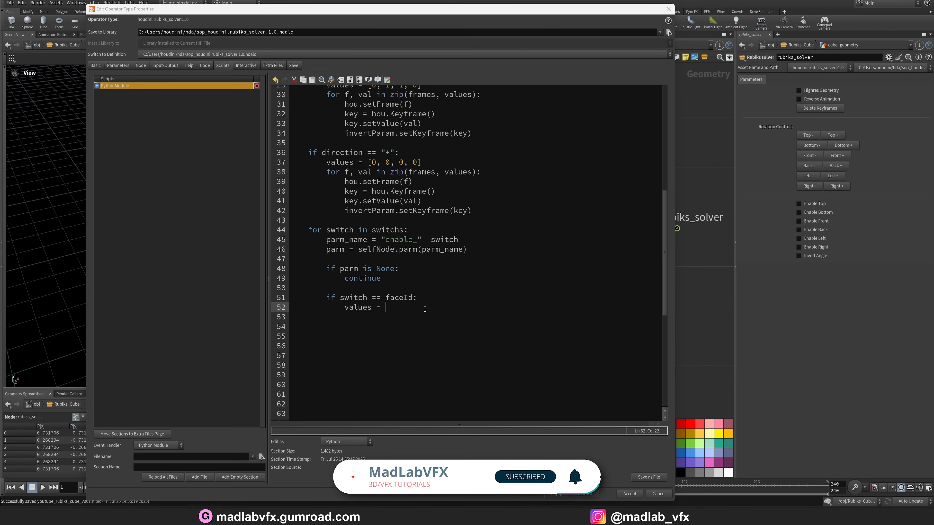
{"action": "type", "text": ", 1, 1, "}
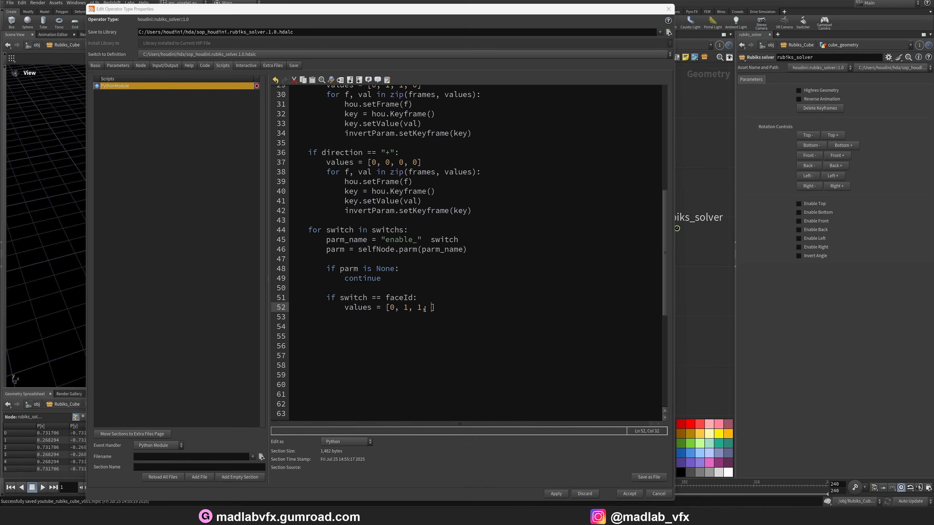
{"action": "type", "text": "0"}
Add an else: branch that assigns values = [0, 0, 0, 0]
{"action": "key", "text": "Return"}
{"action": "type", "text": "else:"}
{"action": "triple_click", "coordinate": [424, 309]}
{"action": "key", "text": "ctrl+c"}
{"action": "key", "text": "Down"}
{"action": "key", "text": "ctrl+v"}
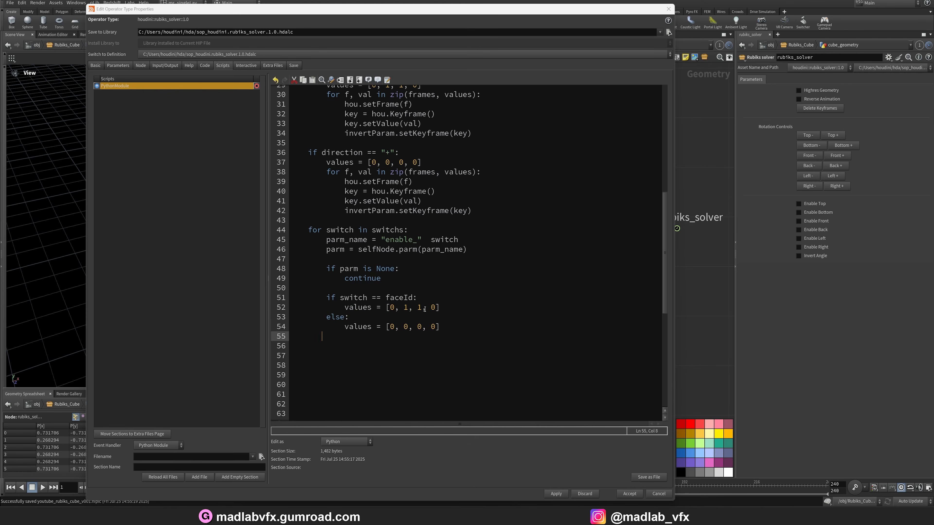
Below the else branch, leave an empty line and add for f, val in zip(frames, values): inside the switch loop
{"action": "key", "text": "BackSpace"}
{"action": "key", "text": "BackSpace"}
{"action": "key", "text": "BackSpace"}
{"action": "key", "text": "BackSpace"}
{"action": "key", "text": "BackSpace"}
{"action": "key", "text": "BackSpace"}
{"action": "key", "text": "BackSpace"}
{"action": "key", "text": "BackSpace"}
{"action": "key", "text": "Return"}
{"action": "key", "text": "Return"}
{"action": "key", "text": "BackSpace"}
{"action": "key", "text": "BackSpace"}
{"action": "key", "text": "BackSpace"}
{"action": "key", "text": "BackSpace"}
{"action": "type", "text": "for f, val in"}
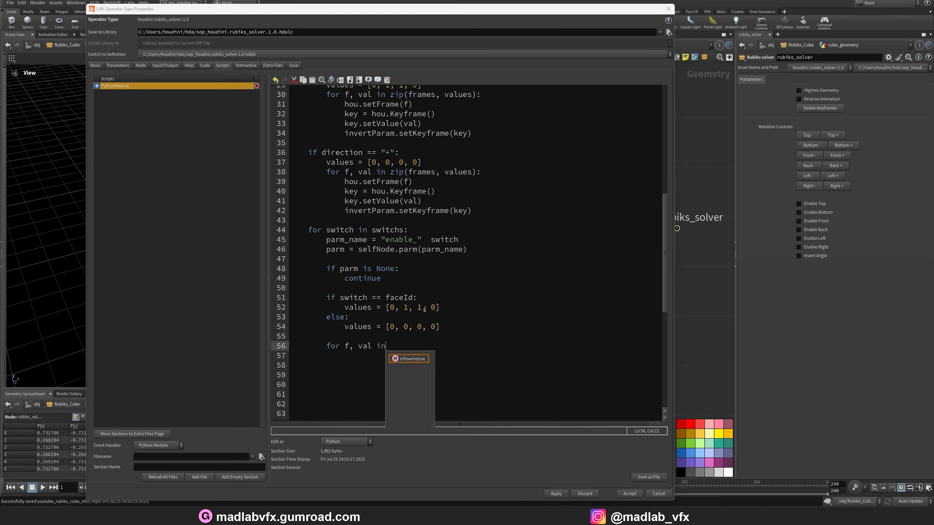
{"action": "type", "text": " zip(frames, values):"}
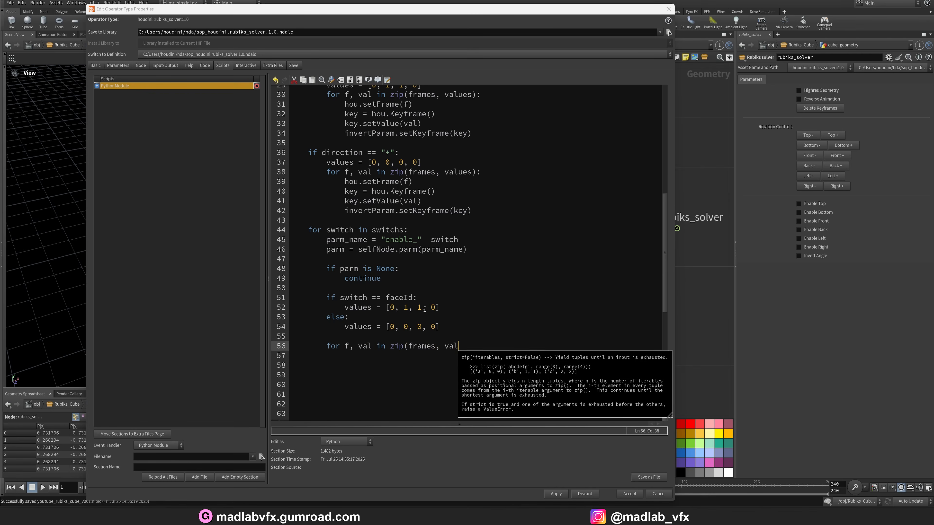
Fill the new loop with hou.setFrame(f), key = hou.Keyframe() and key.setValue(val)
{"action": "key", "text": "Return"}
{"action": "type", "text": "hou.setFrame(f)"}
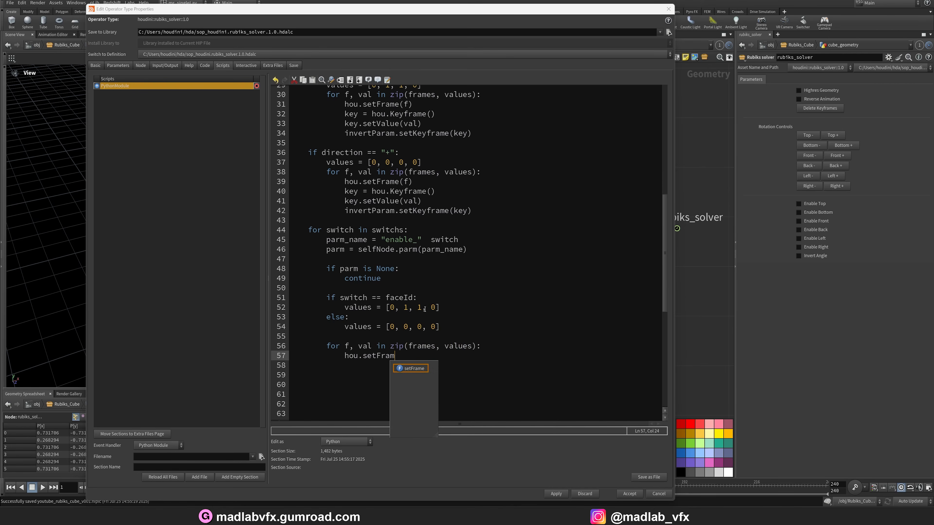
{"action": "key", "text": "Return"}
{"action": "type", "text": "key = hou"}
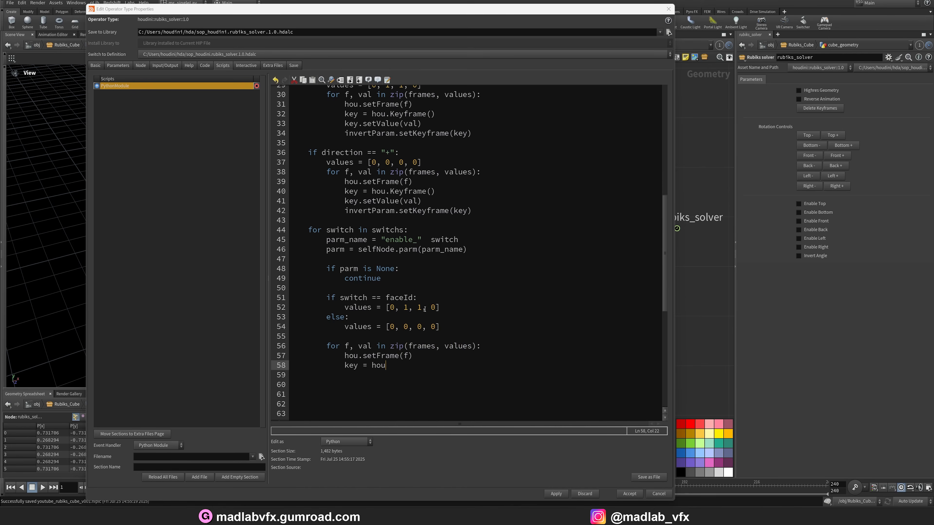
{"action": "type", "text": ".Keyframe()"}
{"action": "key", "text": "Return"}
{"action": "type", "text": "key.setValue"}
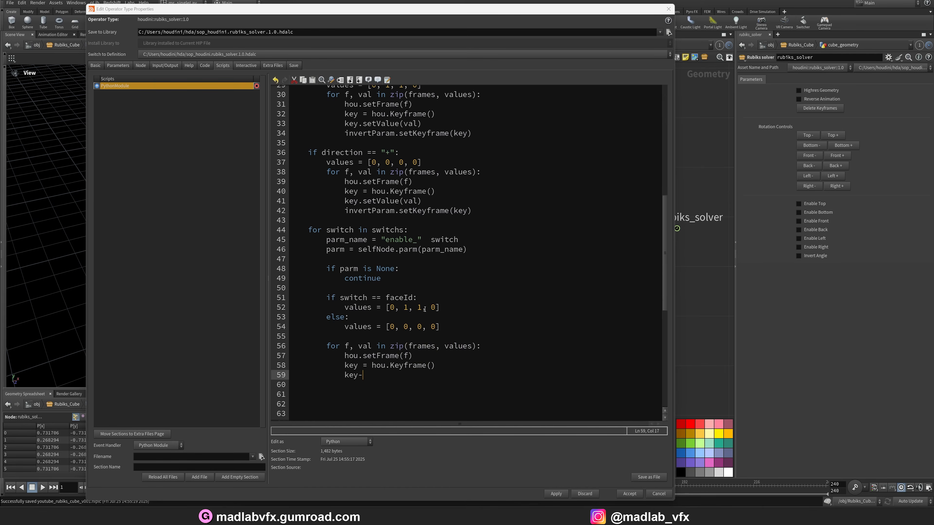
{"action": "type", "text": "(val)"}
Finish the loop with parm.setKeyframe(key) and apply the script changes
{"action": "key", "text": "Return"}
{"action": "type", "text": "pa"}
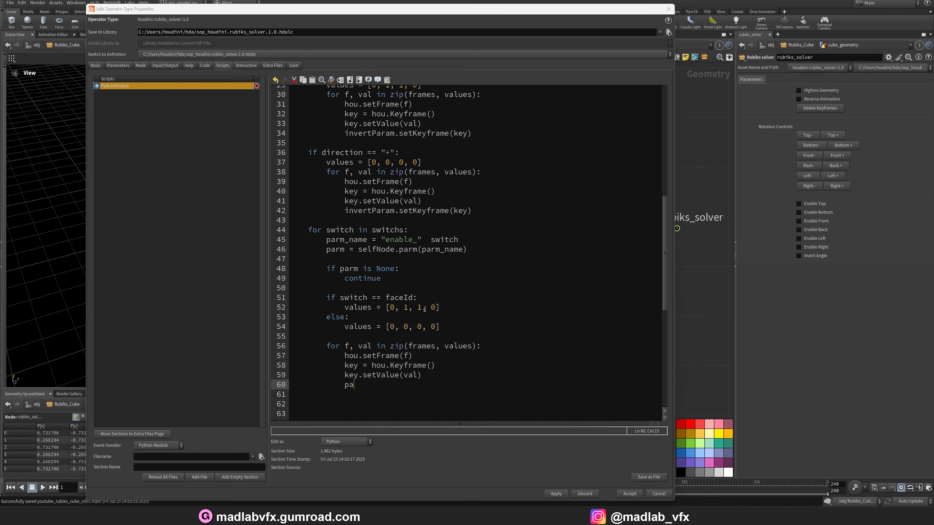
{"action": "type", "text": "rm.set"}
{"action": "key", "text": "BackSpace"}
{"action": "key", "text": "BackSpace"}
{"action": "key", "text": "BackSpace"}
{"action": "type", "text": "setKeyFrame"}
{"action": "key", "text": "Left"}
{"action": "key", "text": "Left"}
{"action": "type", "text": "(key)"}
{"action": "left_click", "coordinate": [560, 492]}
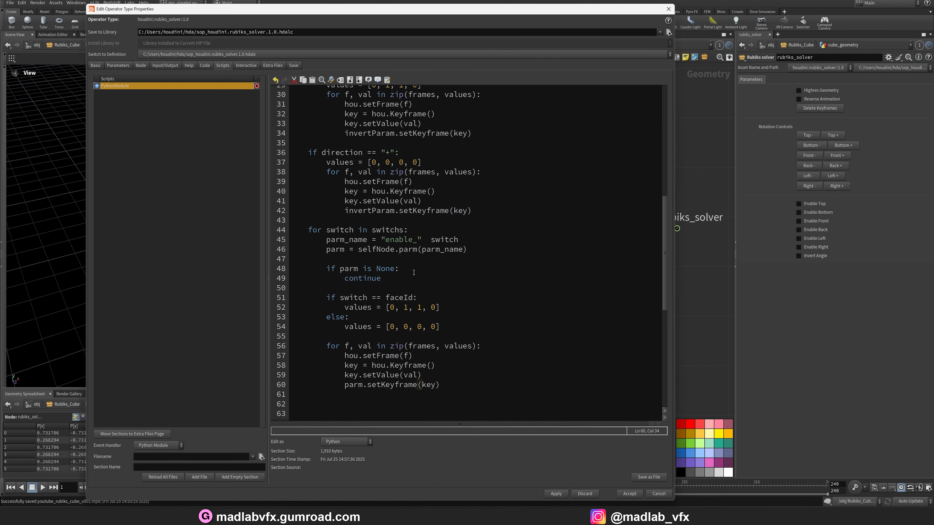
Set the Top - button's callback script to hou.phm().rotateFace(kwargs, "top", "-")
{"action": "scroll", "coordinate": [414, 272], "scroll_direction": "up", "scroll_amount": 9}
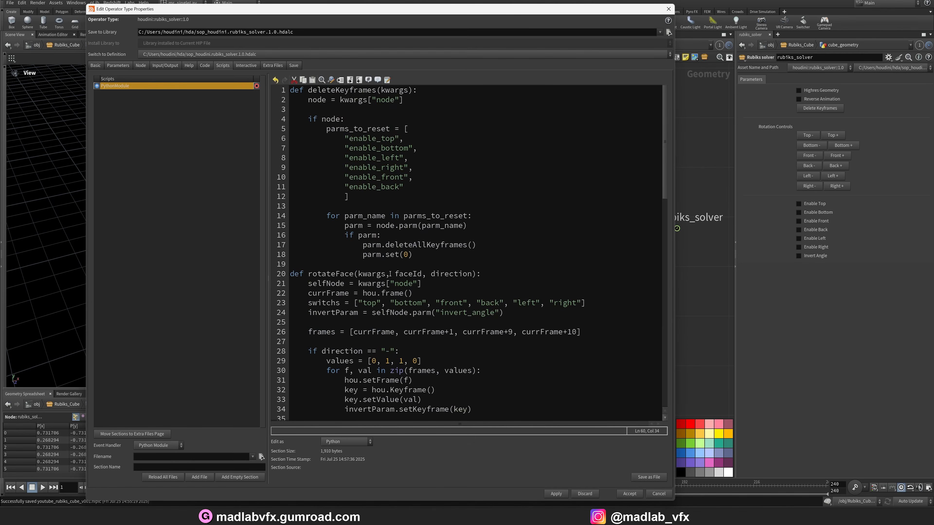
{"action": "double_click", "coordinate": [331, 274]}
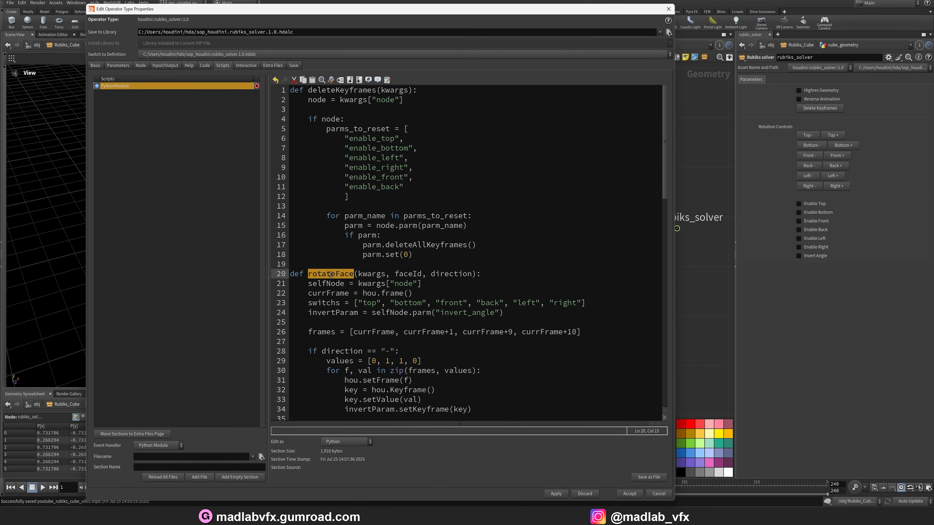
{"action": "key", "text": "Up"}
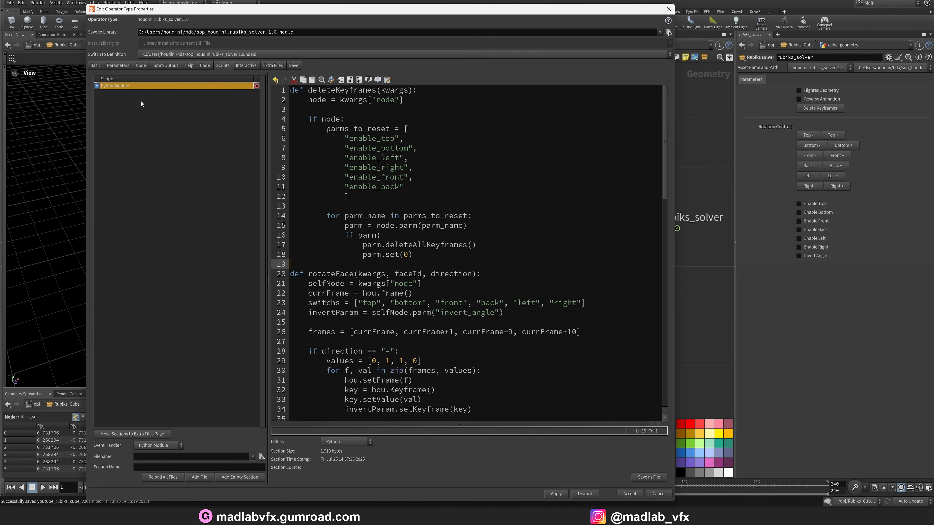
{"action": "left_click", "coordinate": [122, 66]}
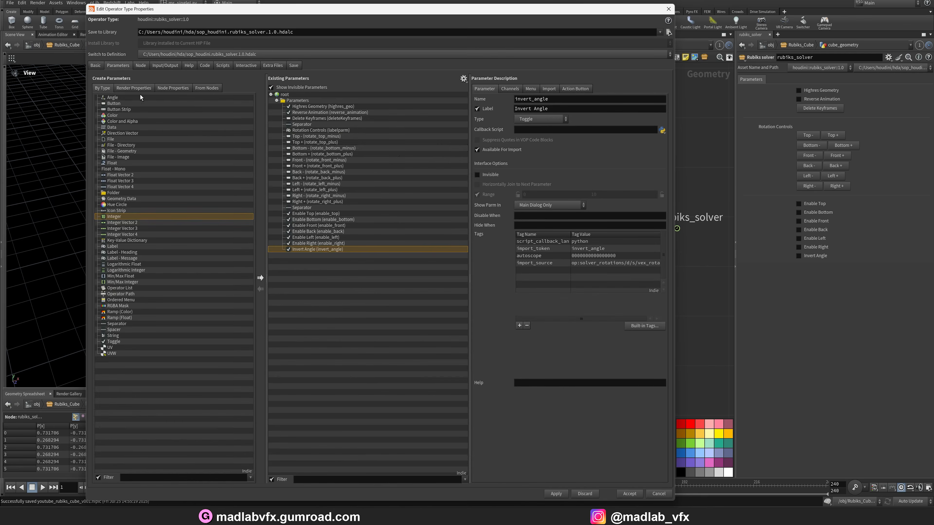
{"action": "left_click", "coordinate": [307, 137]}
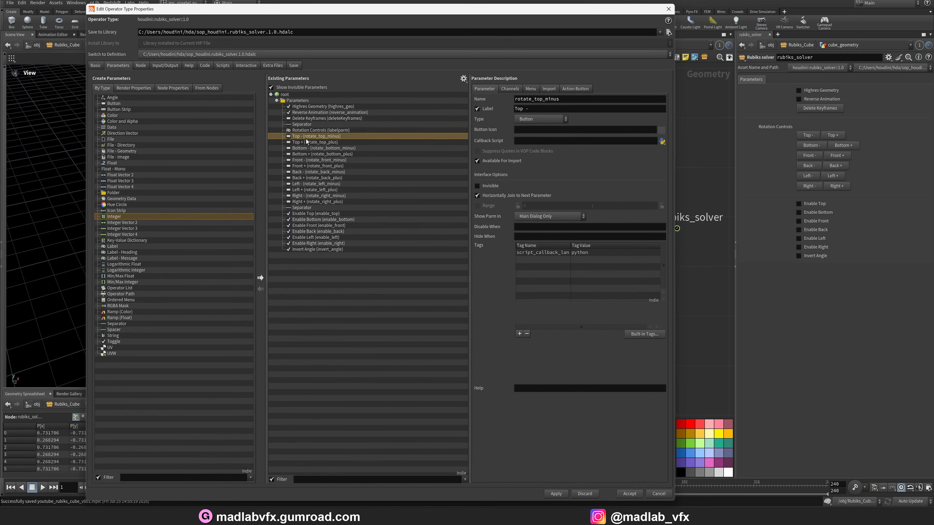
{"action": "left_click", "coordinate": [530, 144]}
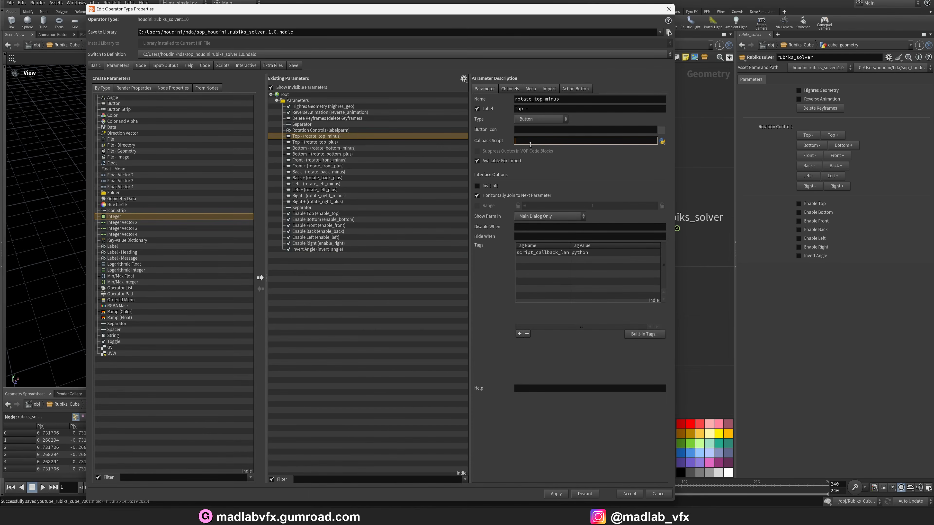
{"action": "type", "text": "hou.phm().rotateFace(kwargs, \"top\", \"-\""}
{"action": "key", "text": "Return"}
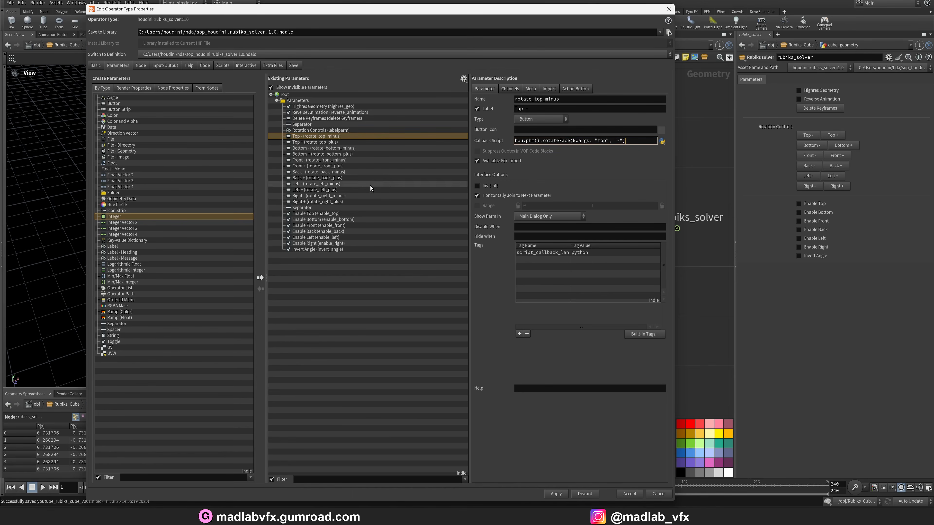
Give the Top + button the callback script hou.phm().rotateFace(kwargs, "top", "+") and accept the asset changes
{"action": "left_click", "coordinate": [332, 142]}
{"action": "left_click", "coordinate": [562, 141]}
{"action": "key", "text": "ctrl+v"}
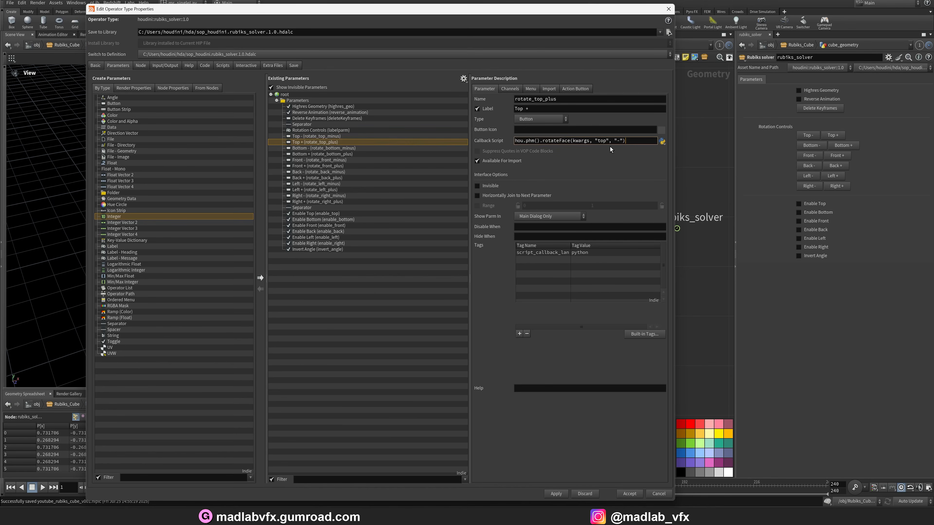
{"action": "left_click", "coordinate": [556, 494]}
{"action": "left_click", "coordinate": [629, 494]}
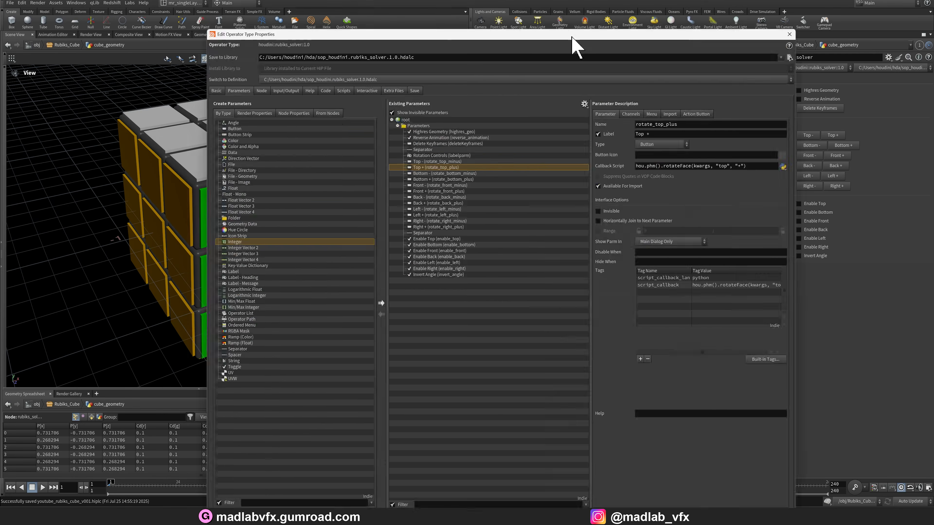
Test the Top - rotation button on the rubiks_solver node and dismiss the message
{"action": "left_click_drag", "start_coordinate": [228, 206], "coordinate": [137, 250]}
{"action": "left_click", "coordinate": [810, 135]}
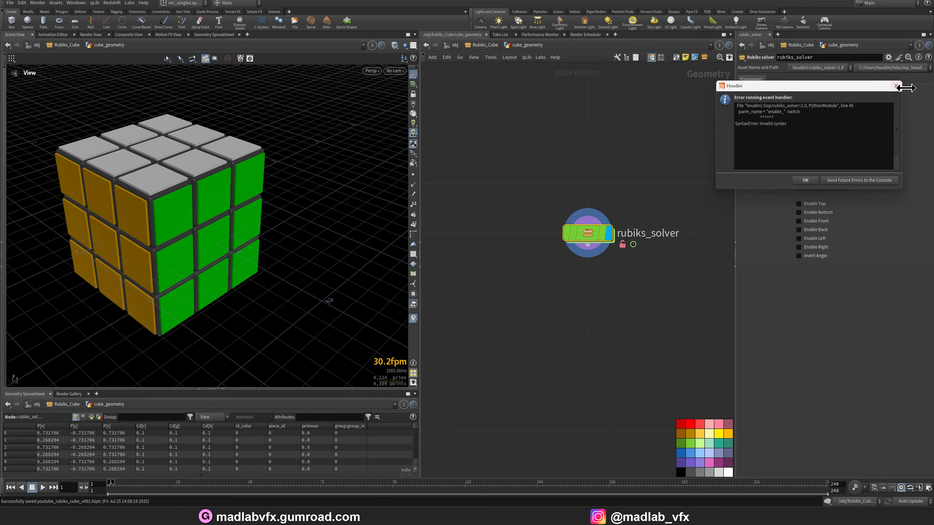
{"action": "left_click", "coordinate": [896, 86]}
{"action": "key", "text": "Return"}
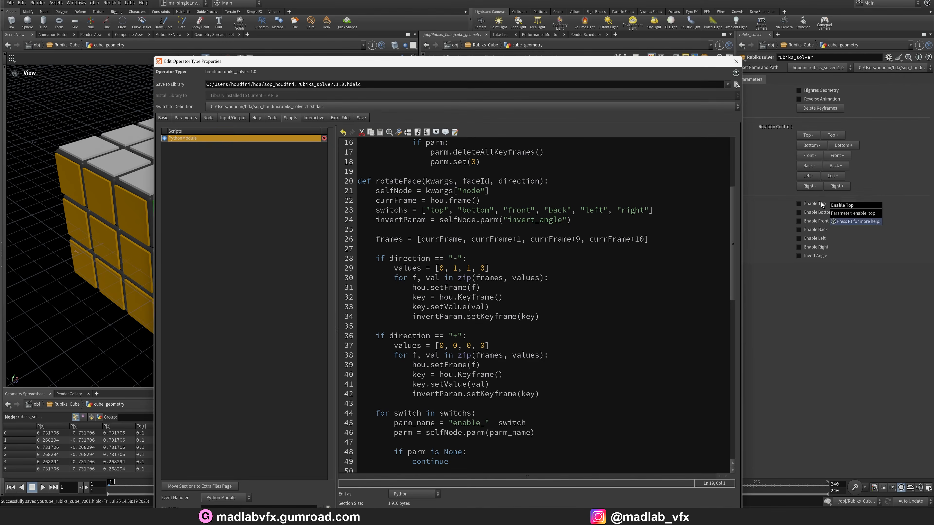
In the PythonModule's parm_name line, insert the missing + between "enable_" and switch, and apply the change
{"action": "scroll", "coordinate": [533, 305], "scroll_direction": "down", "scroll_amount": 2}
{"action": "left_click", "coordinate": [448, 323]}
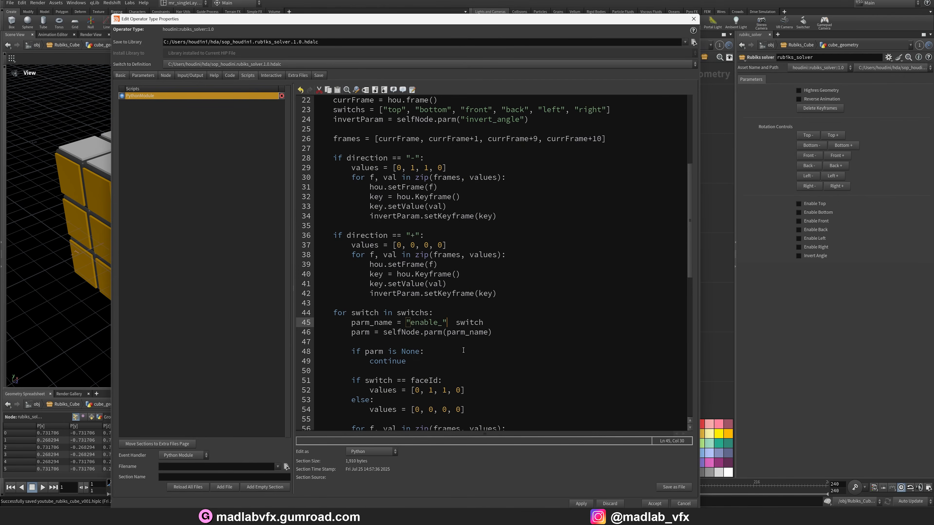
{"action": "key", "text": "Right"}
{"action": "type", "text": "+"}
{"action": "left_click", "coordinate": [581, 503]}
Test a Top - rotation, delete the keyframes and return to the first frame
{"action": "left_click", "coordinate": [819, 139]}
{"action": "left_click_drag", "start_coordinate": [597, 20], "coordinate": [933, 86]}
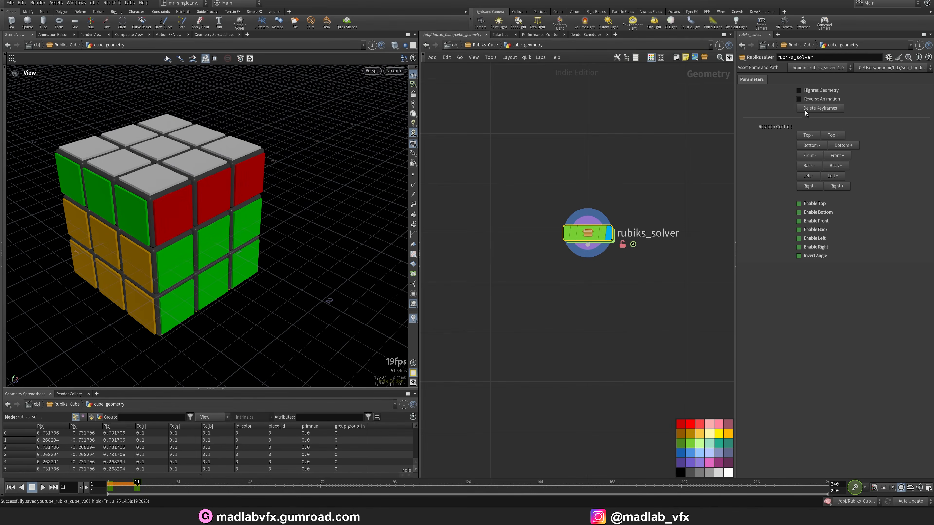
{"action": "left_click", "coordinate": [819, 107]}
{"action": "key", "text": "ctrl+Up"}
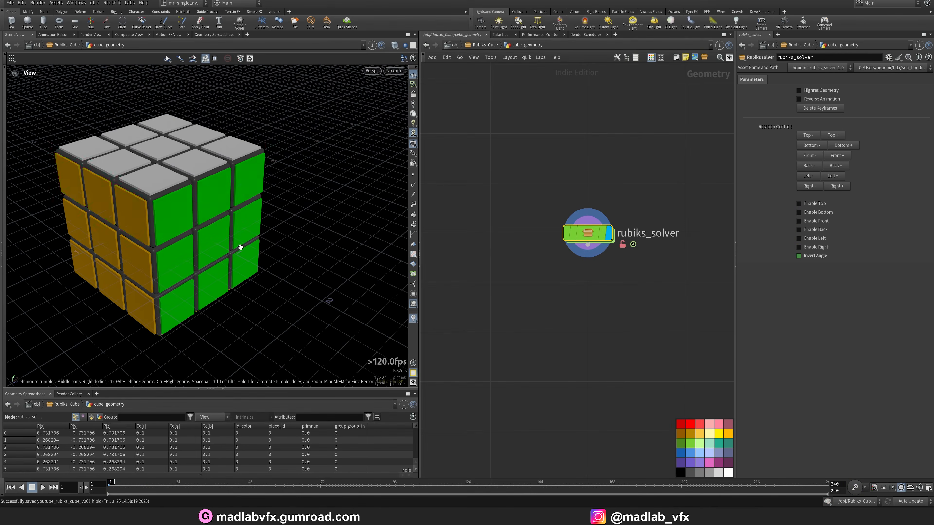
Keyframe two Top + rotations followed by two Top - rotations of the cube
{"action": "left_click_drag", "start_coordinate": [241, 247], "coordinate": [257, 244]}
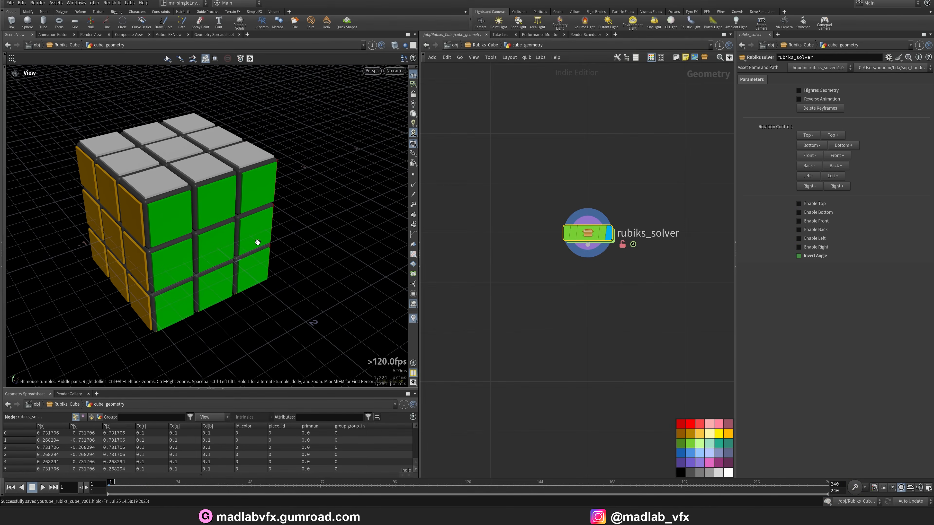
{"action": "left_click", "coordinate": [833, 135]}
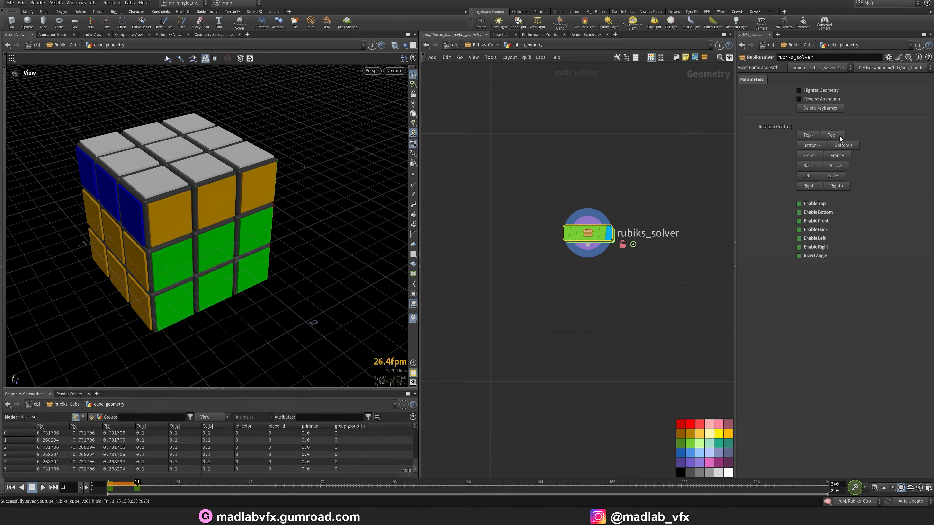
{"action": "left_click", "coordinate": [840, 135]}
{"action": "left_click", "coordinate": [812, 135]}
{"action": "left_click", "coordinate": [813, 136]}
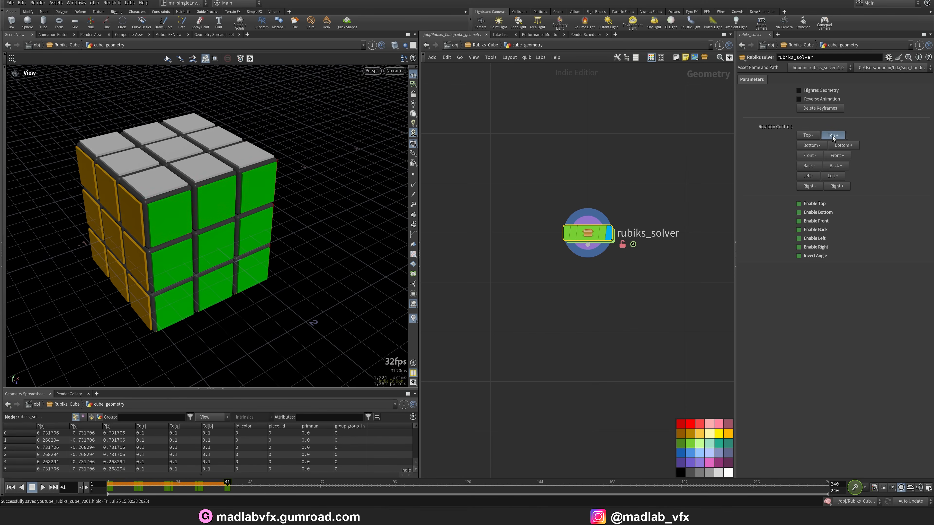
Add another two Top + and two Top - rotations and play back the animation from the start
{"action": "left_click", "coordinate": [835, 136]}
{"action": "left_click", "coordinate": [836, 136]}
{"action": "left_click", "coordinate": [813, 137]}
{"action": "left_click", "coordinate": [811, 136]}
{"action": "left_click_drag", "start_coordinate": [120, 486], "coordinate": [107, 487]}
{"action": "left_click", "coordinate": [41, 490]}
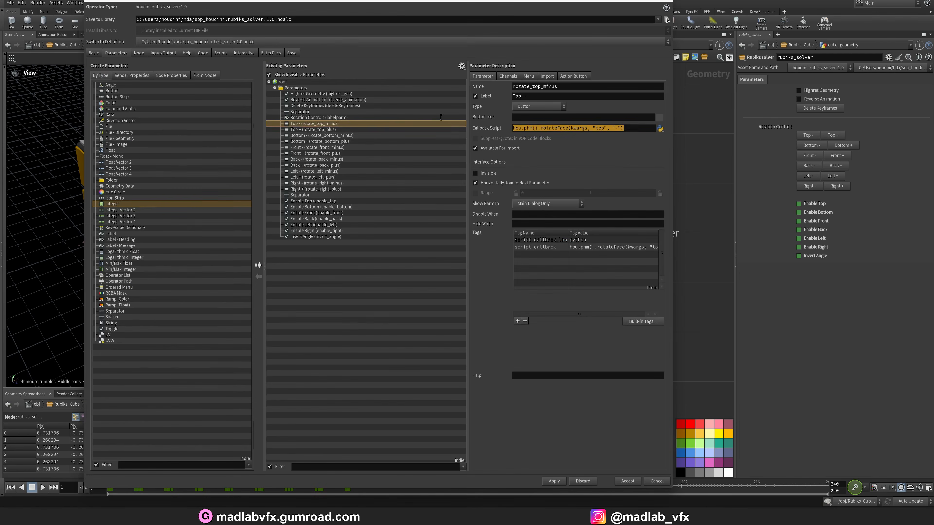
Set the Bottom - button's callback script to hou.phm().rotateFace(kwargs, "bottom", "-")
{"action": "left_click", "coordinate": [294, 136]}
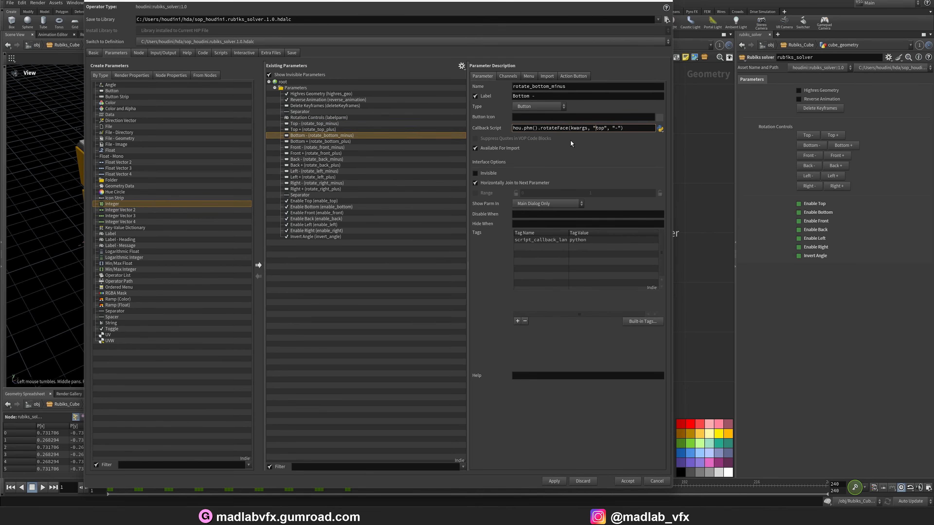
{"action": "key", "text": "Right"}
{"action": "key", "text": "Right"}
{"action": "key", "text": "shift+Right"}
{"action": "key", "text": "shift+Right"}
{"action": "key", "text": "shift+Right"}
{"action": "type", "text": "bottom"}
Set the Bottom + button's callback script to hou.phm().rotateFace(kwargs, "bottom", "+") and copy it
{"action": "key", "text": "ctrl+a"}
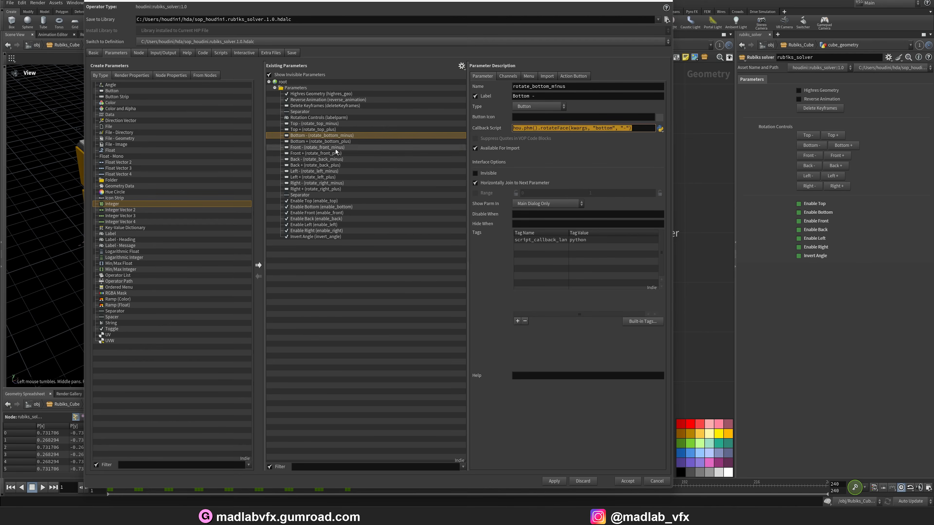
{"action": "left_click", "coordinate": [317, 141]}
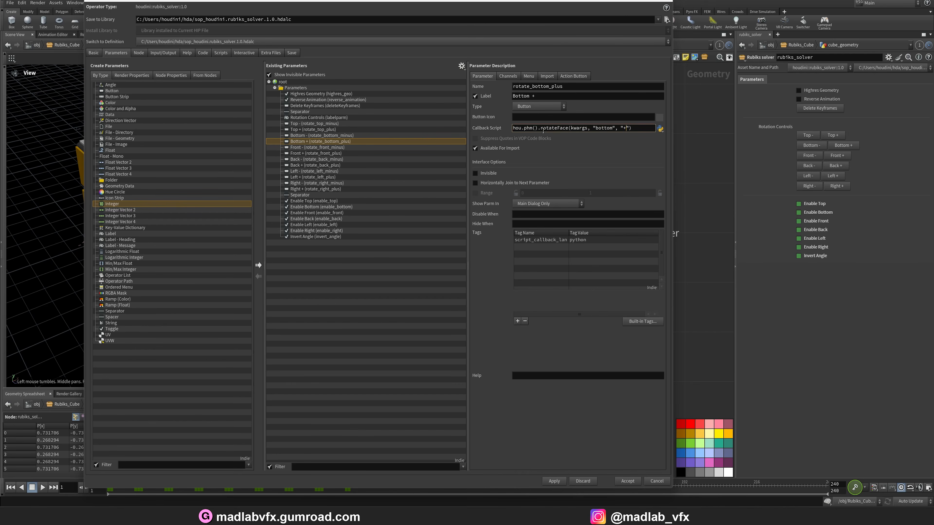
{"action": "key", "text": "ctrl+a"}
{"action": "key", "text": "ctrl+c"}
Paste the copied rotateFace call into the Front - button's callback script
{"action": "left_click", "coordinate": [325, 148]}
{"action": "left_click", "coordinate": [596, 129]}
{"action": "key", "text": "ctrl+v"}
Set the Front + button's callback script to hou.phm().rotateFace(kwargs, "front", "+")
{"action": "left_click", "coordinate": [316, 154]}
{"action": "left_click", "coordinate": [573, 128]}
{"action": "key", "text": "ctrl+v"}
{"action": "double_click", "coordinate": [606, 128]}
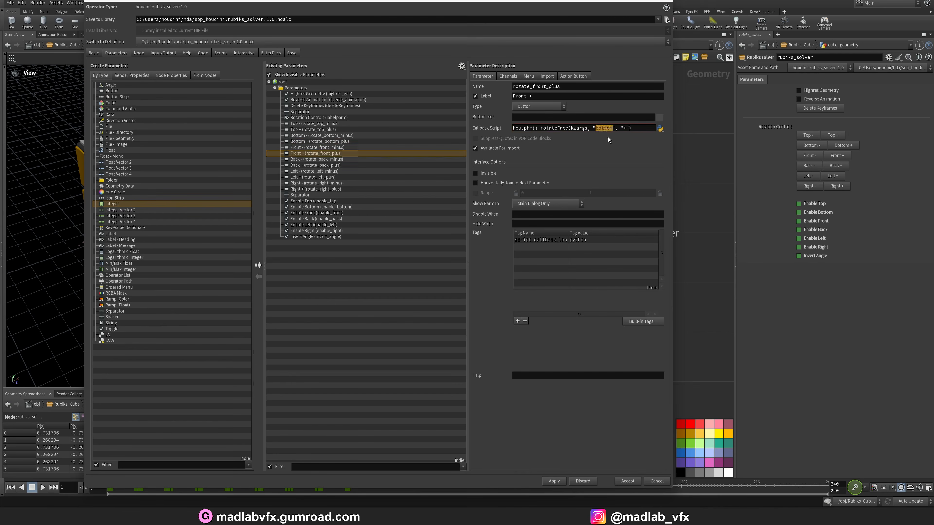
{"action": "type", "text": "front"}
Give the Back - button the rotateFace callback script with "back" as its face argument
{"action": "left_click", "coordinate": [298, 160]}
{"action": "left_click", "coordinate": [525, 129]}
{"action": "key", "text": "ctrl+v"}
{"action": "key", "text": "Left"}
{"action": "key", "text": "Left"}
{"action": "key", "text": "Left"}
{"action": "key", "text": "Left"}
{"action": "key", "text": "Left"}
{"action": "key", "text": "Left"}
{"action": "key", "text": "Left"}
{"action": "key", "text": "BackSpace"}
{"action": "key", "text": "BackSpace"}
{"action": "key", "text": "BackSpace"}
{"action": "key", "text": "BackSpace"}
{"action": "key", "text": "BackSpace"}
{"action": "key", "text": "BackSpace"}
{"action": "type", "text": "back"}
Reuse the Back - script for the Back + button as hou.phm().rotateFace(kwargs, "back", "+")
{"action": "key", "text": "ctrl+a"}
{"action": "key", "text": "ctrl+c"}
{"action": "left_click", "coordinate": [316, 165]}
{"action": "left_click", "coordinate": [525, 128]}
{"action": "key", "text": "ctrl+v"}
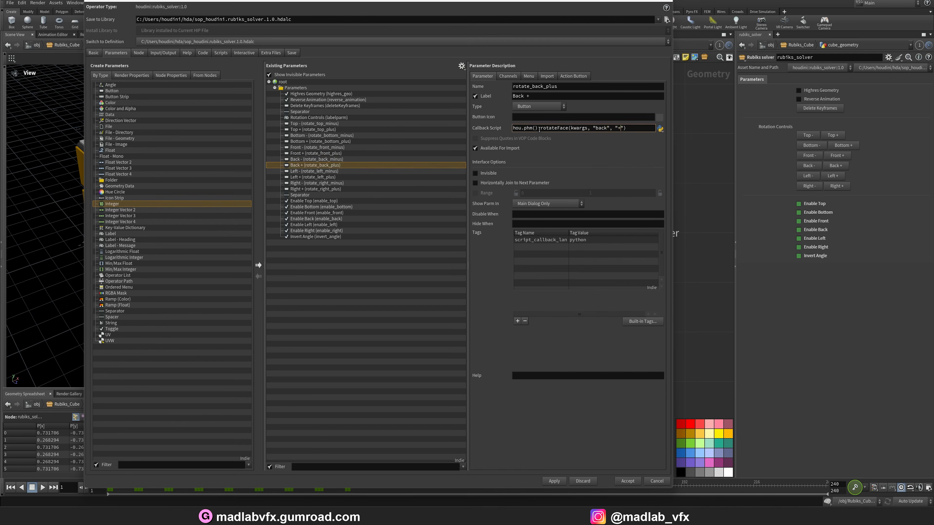
Set the callback scripts of the Left - and Left + buttons to hou.phm().rotateFace with the "left" face argument
{"action": "left_click", "coordinate": [315, 171]}
{"action": "type", "text": "left"}
{"action": "left_click", "coordinate": [313, 177]}
{"action": "left_click", "coordinate": [589, 127]}
{"action": "key", "text": "ctrl+v"}
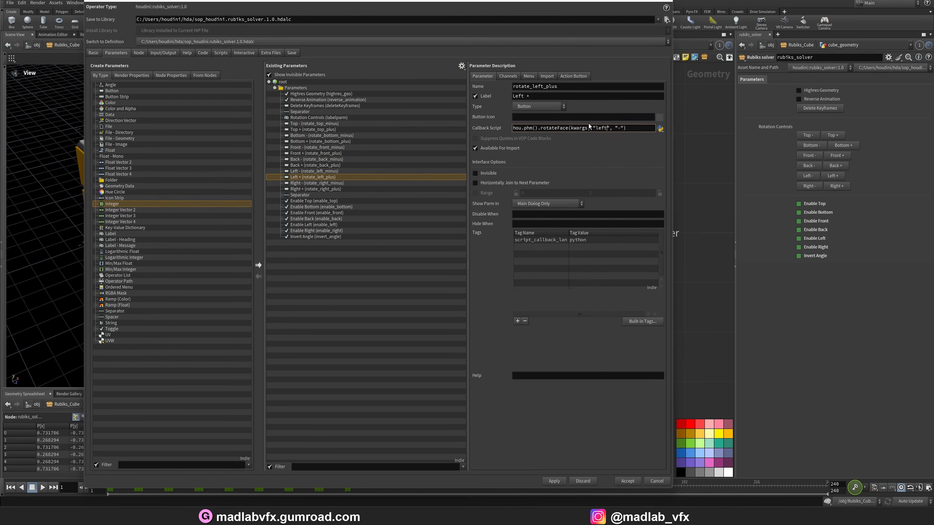
Set the Right - and Right + callback scripts to hou.phm().rotateFace(kwargs, "right", ...) with "-" and "+" as the direction
{"action": "left_click", "coordinate": [316, 183]}
{"action": "left_click", "coordinate": [574, 128]}
{"action": "key", "text": "ctrl+v"}
{"action": "double_click", "coordinate": [606, 128]}
{"action": "type", "text": "right"}
{"action": "key", "text": "ctrl+a"}
{"action": "key", "text": "ctrl+c"}
{"action": "left_click", "coordinate": [315, 189]}
{"action": "key", "text": "ctrl+v"}
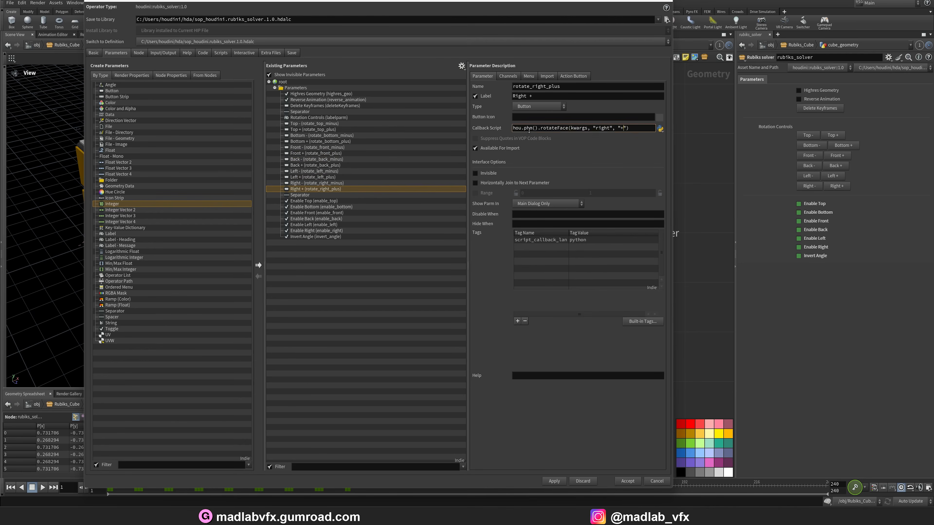
Move the type properties window out of the way and run Delete Keyframes on rubiks_solver
{"action": "left_click_drag", "start_coordinate": [451, 5], "coordinate": [933, 5]}
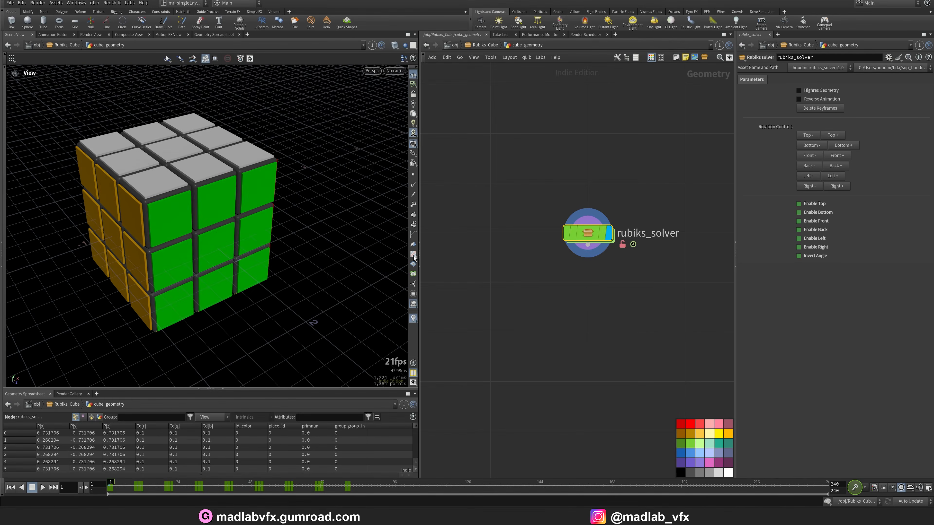
{"action": "left_click_drag", "start_coordinate": [279, 221], "coordinate": [243, 269]}
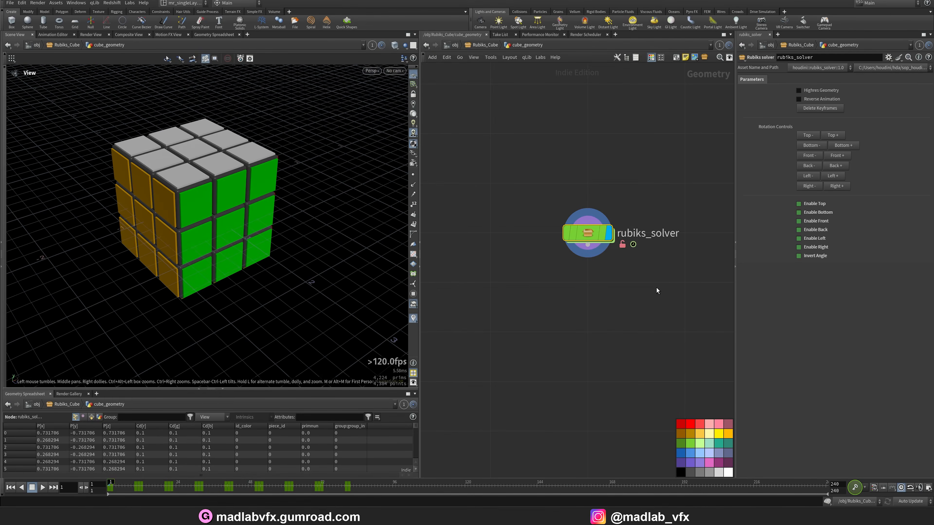
{"action": "left_click", "coordinate": [816, 111]}
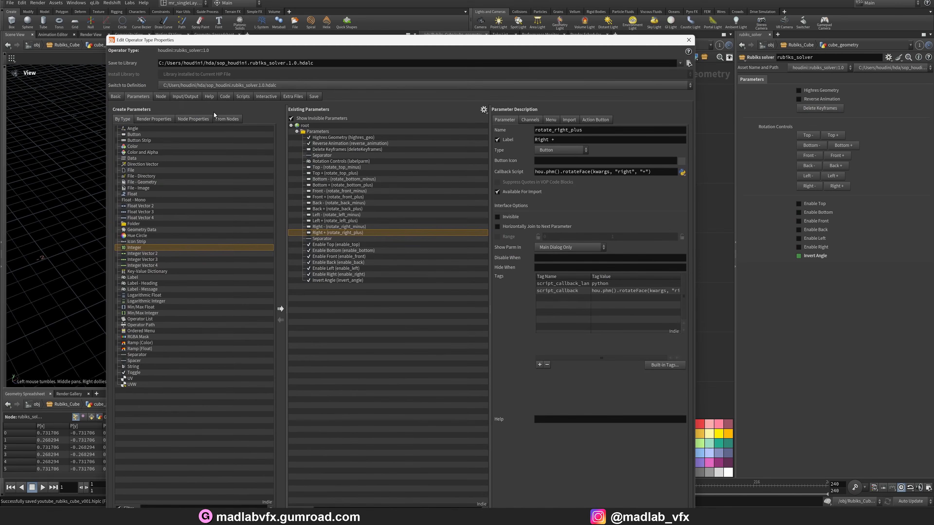
Edit the asset's script code so that deleting keyframes also clears Invert Angle
{"action": "left_click", "coordinate": [247, 96]}
{"action": "type", "text": "v"}
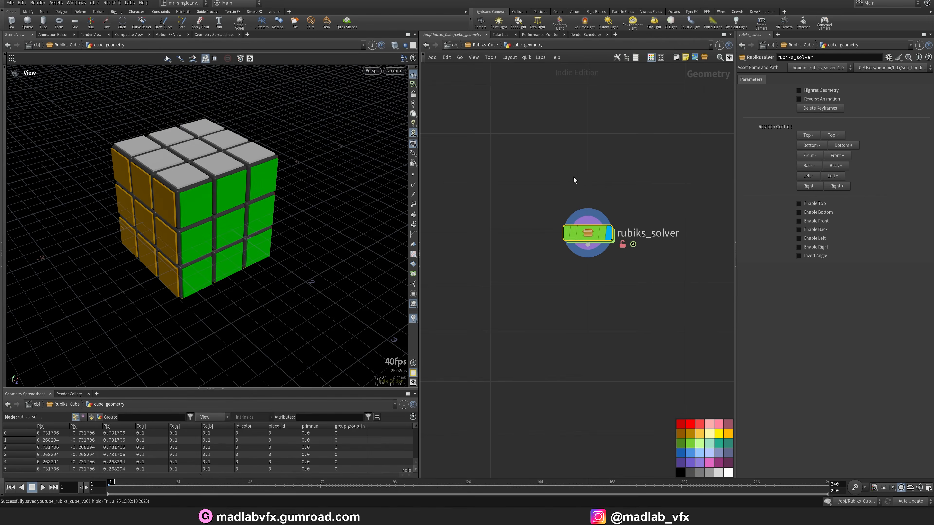
Scramble the cube with a mixed sequence of plus and minus face rotations, keyframing them up to frame 241
{"action": "left_click_drag", "start_coordinate": [385, 191], "coordinate": [257, 234]}
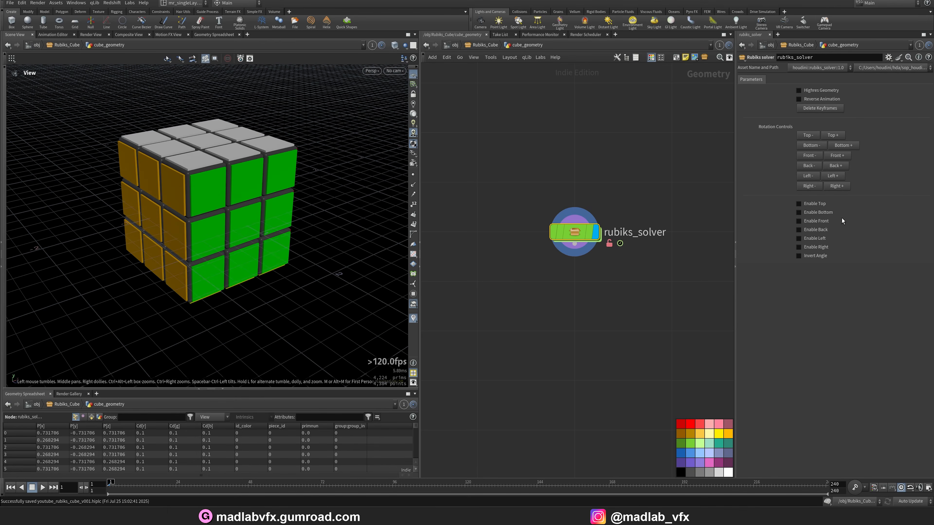
{"action": "left_click", "coordinate": [808, 136]}
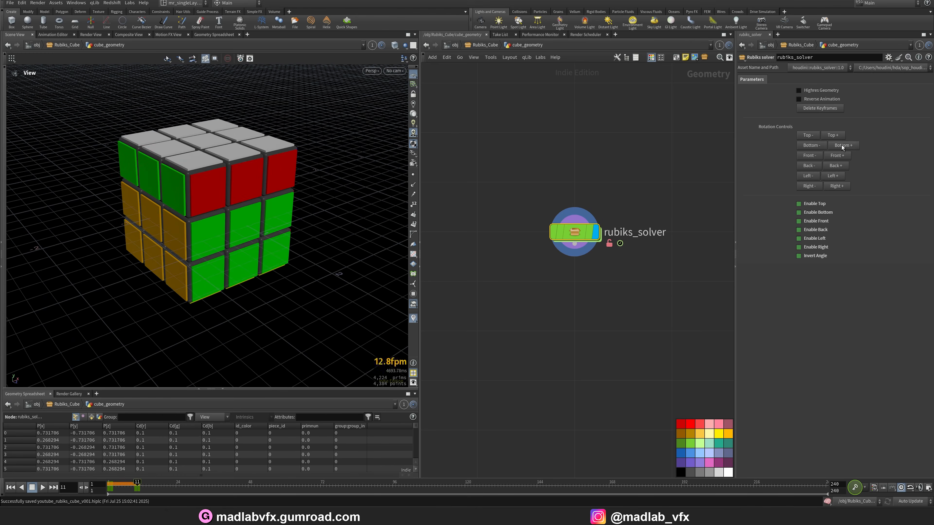
{"action": "left_click", "coordinate": [842, 145]}
{"action": "left_click", "coordinate": [810, 155]}
{"action": "left_click", "coordinate": [812, 166]}
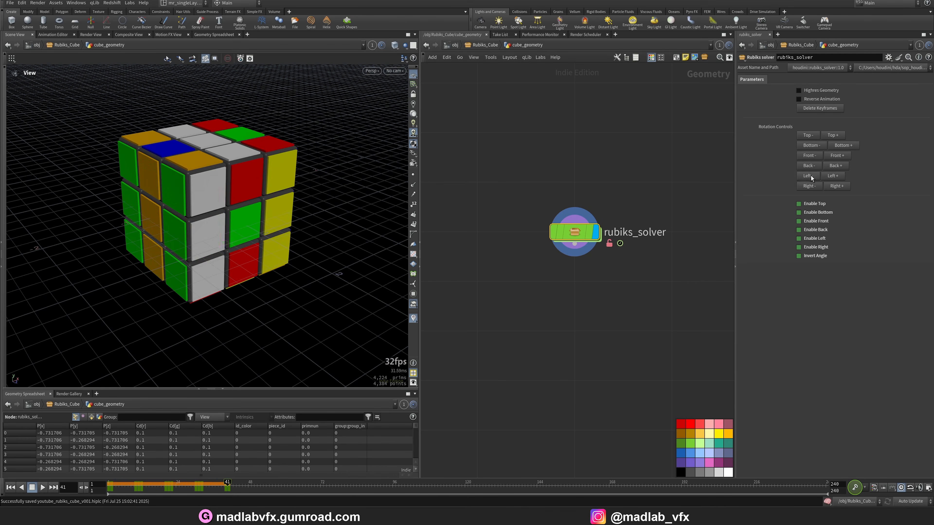
{"action": "left_click", "coordinate": [816, 175]}
{"action": "left_click", "coordinate": [836, 166]}
{"action": "left_click", "coordinate": [834, 156]}
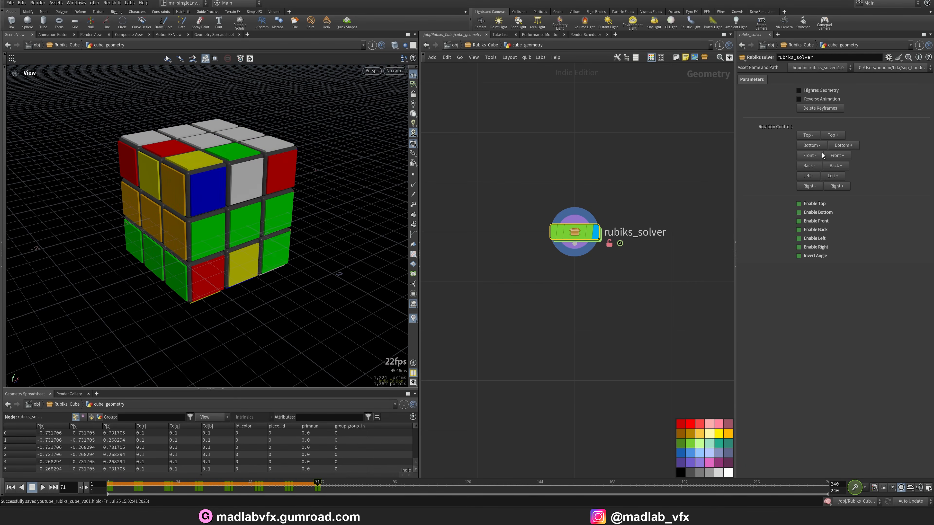
{"action": "left_click", "coordinate": [812, 146]}
{"action": "left_click", "coordinate": [811, 136]}
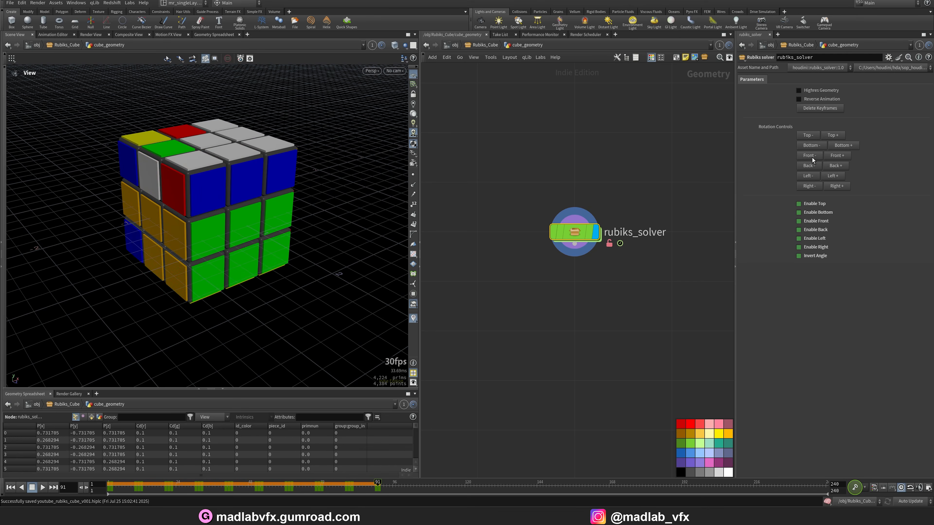
{"action": "left_click", "coordinate": [810, 166]}
{"action": "left_click", "coordinate": [809, 186]}
{"action": "left_click", "coordinate": [837, 156]}
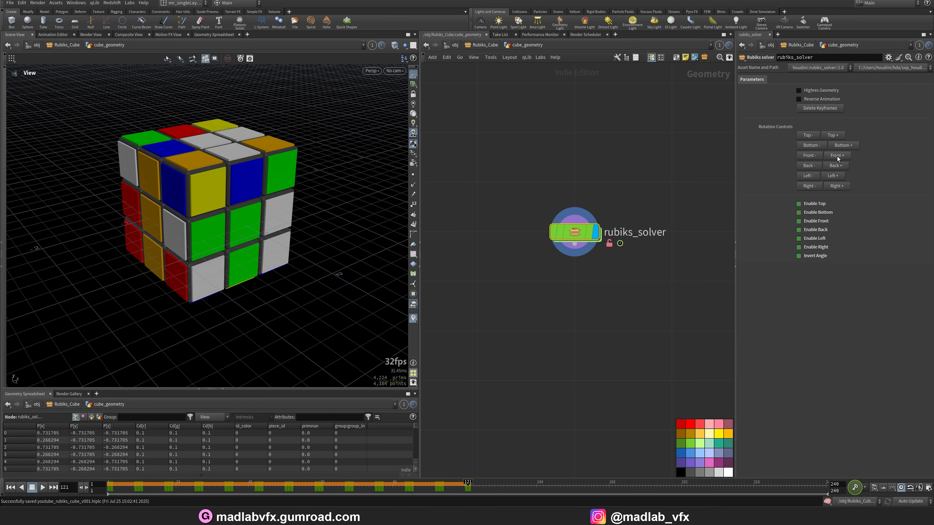
{"action": "left_click", "coordinate": [834, 136]}
{"action": "left_click", "coordinate": [811, 155]}
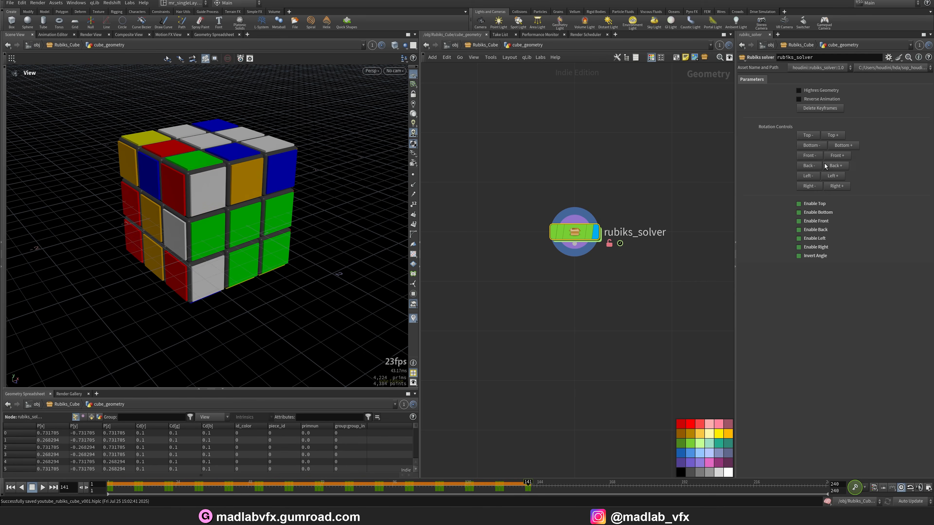
{"action": "left_click", "coordinate": [810, 166]}
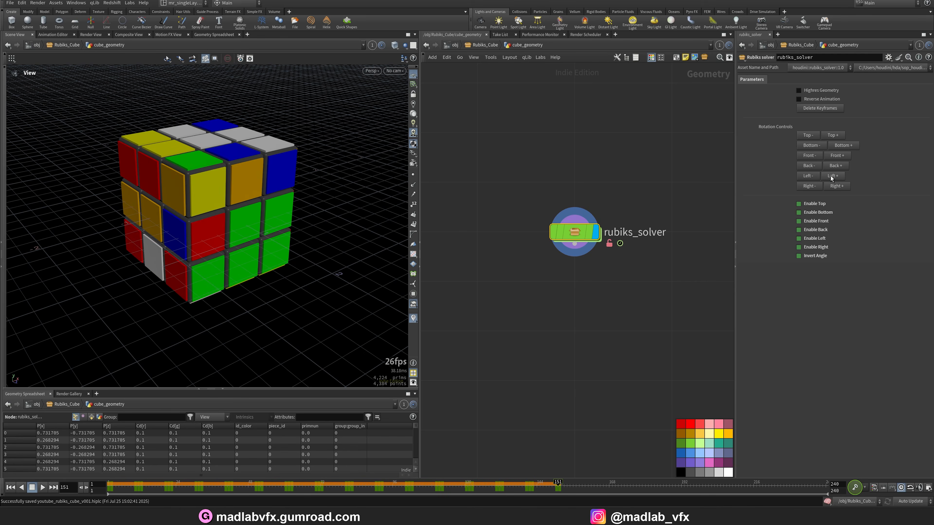
{"action": "left_click", "coordinate": [832, 177]}
{"action": "left_click", "coordinate": [812, 145]}
{"action": "left_click", "coordinate": [814, 136]}
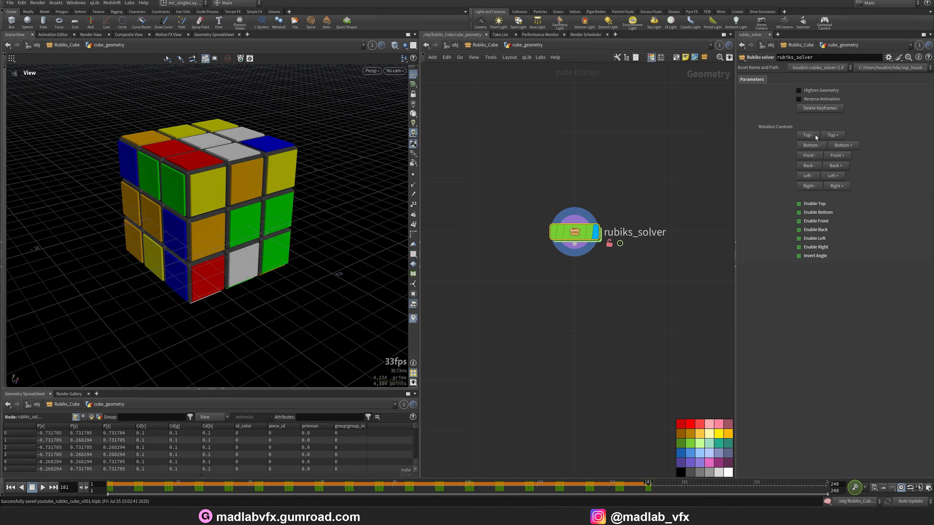
{"action": "left_click", "coordinate": [843, 157]}
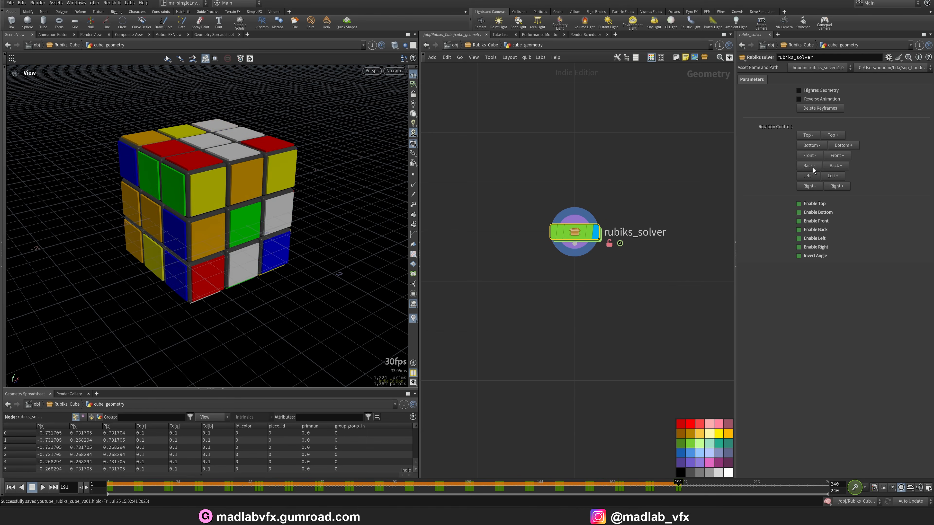
{"action": "left_click", "coordinate": [812, 168]}
{"action": "left_click", "coordinate": [812, 177]}
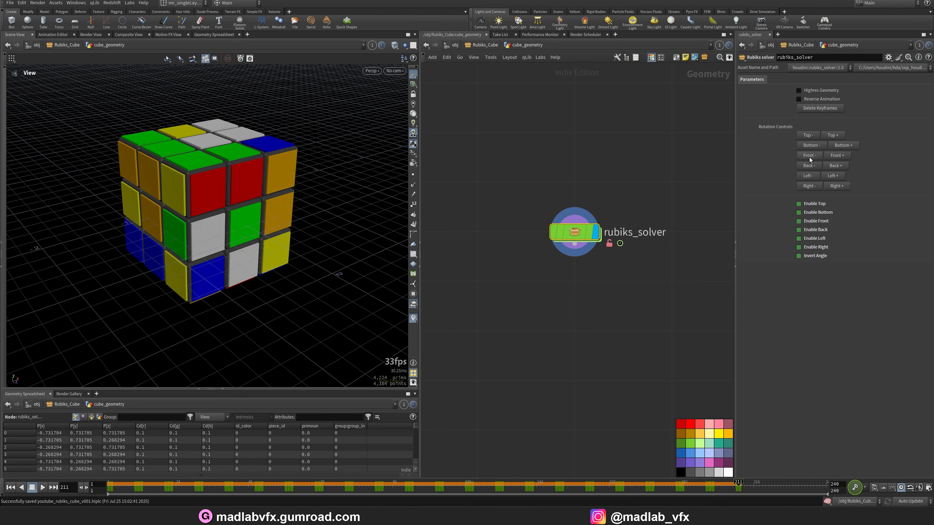
{"action": "left_click", "coordinate": [810, 157]}
{"action": "left_click", "coordinate": [836, 166]}
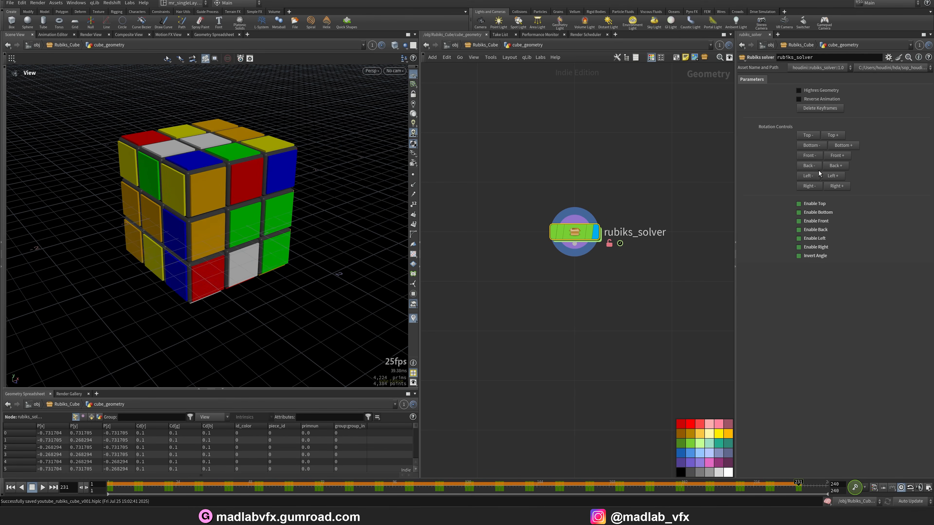
{"action": "left_click", "coordinate": [810, 147]}
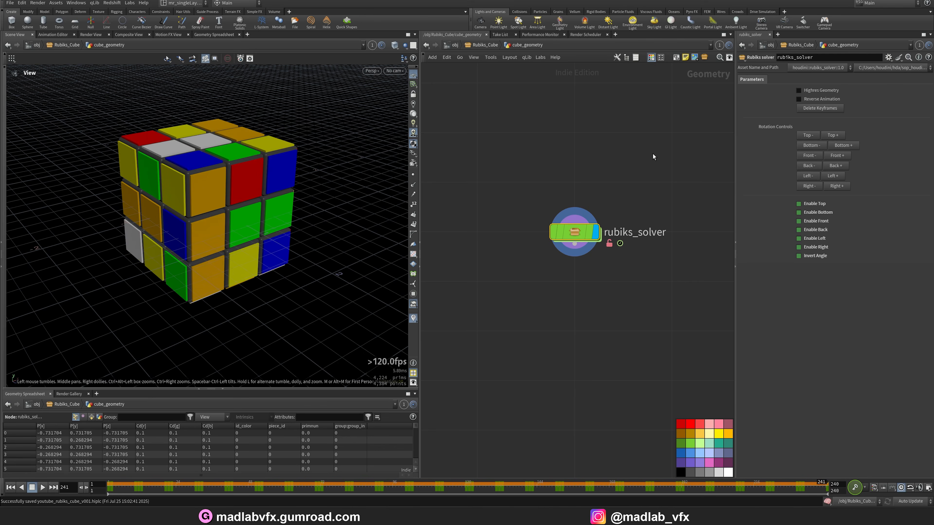
Return the timeline to frame 1, enable Reverse Animation on rubiks_solver and save the scene
{"action": "middle_click_drag", "start_coordinate": [653, 154], "coordinate": [646, 154]}
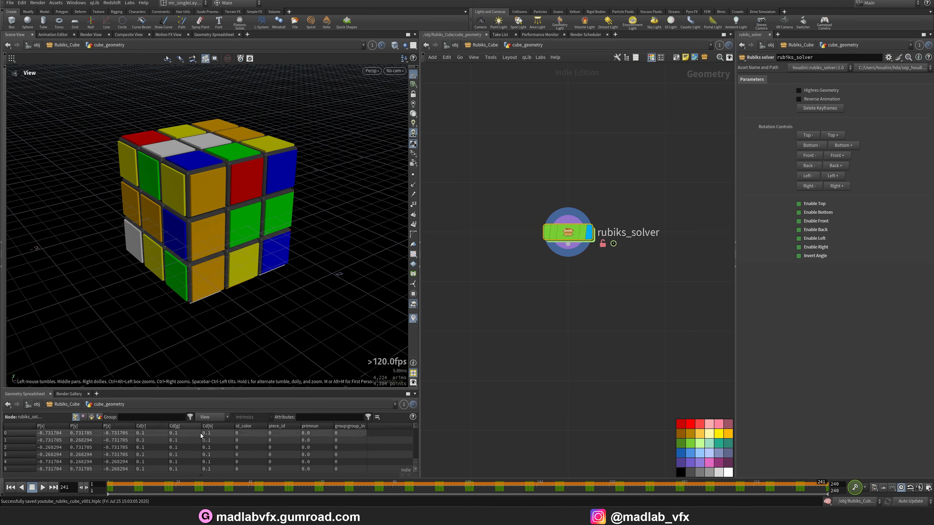
{"action": "left_click_drag", "start_coordinate": [142, 489], "coordinate": [110, 488]}
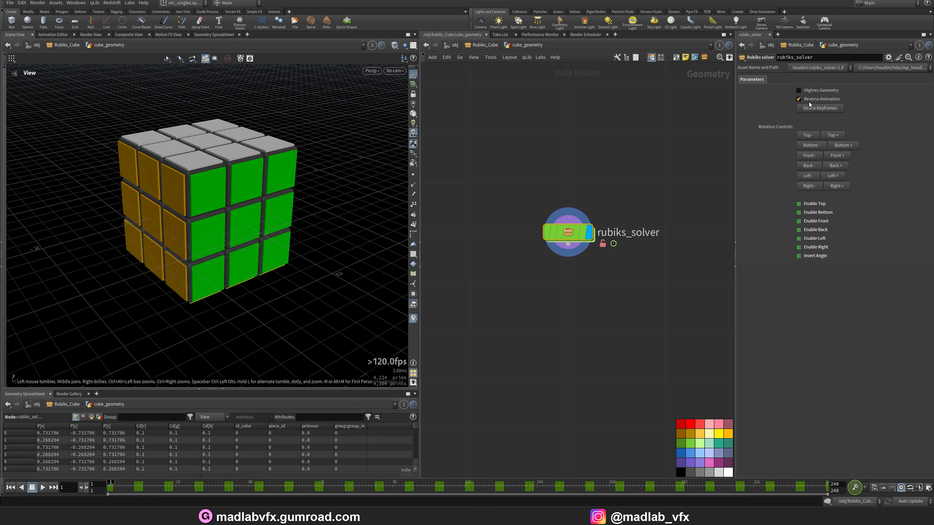
{"action": "key", "text": "ctrl+s"}
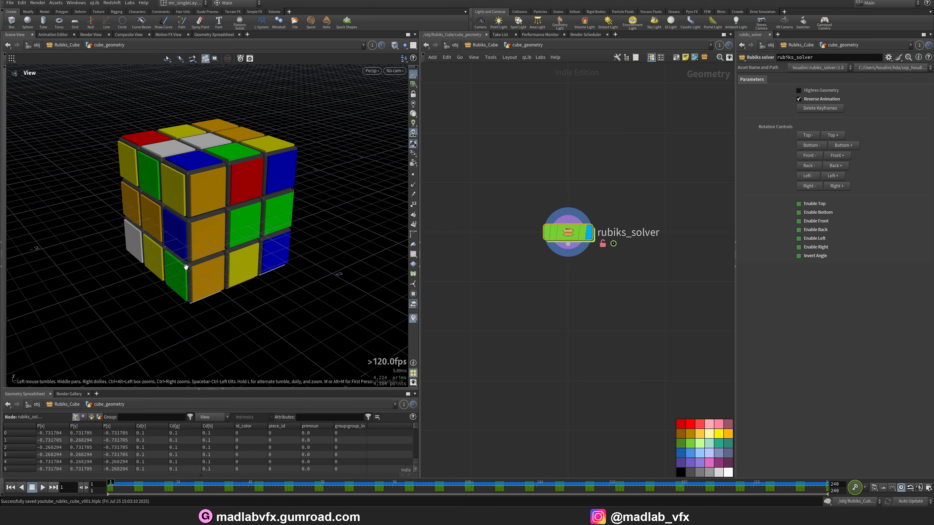
Play the reversed solving animation, switching real-time playback off and on again while viewing the cube from several angles
{"action": "right_click_drag", "start_coordinate": [186, 267], "coordinate": [227, 259]}
{"action": "left_click", "coordinate": [43, 488]}
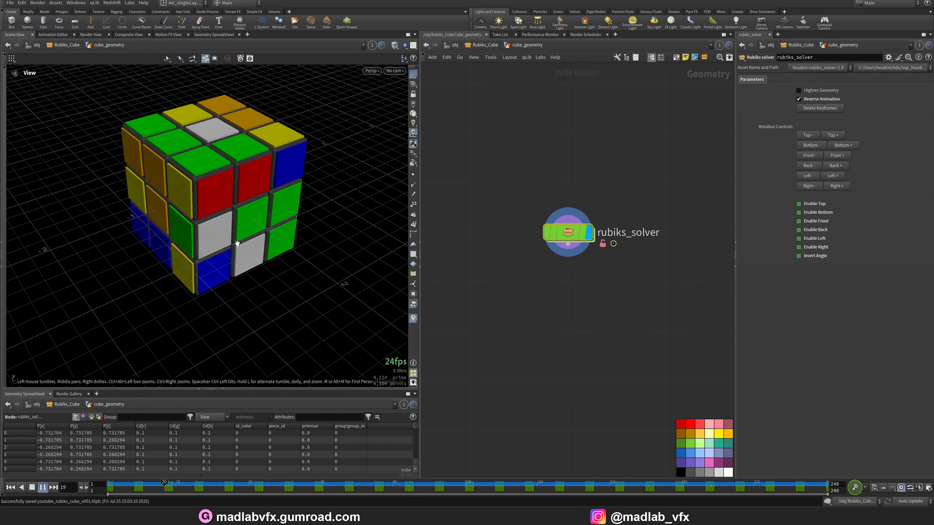
{"action": "left_click", "coordinate": [901, 488]}
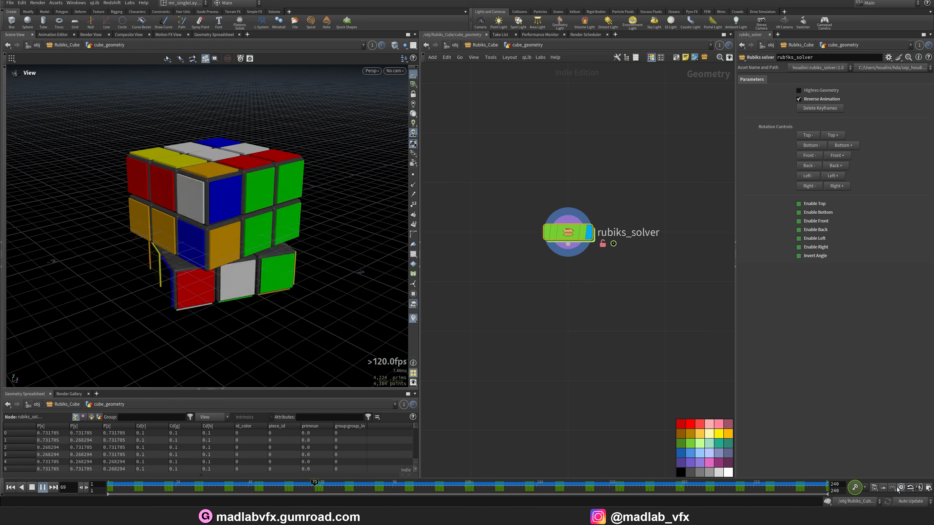
{"action": "left_click_drag", "start_coordinate": [284, 194], "coordinate": [233, 233]}
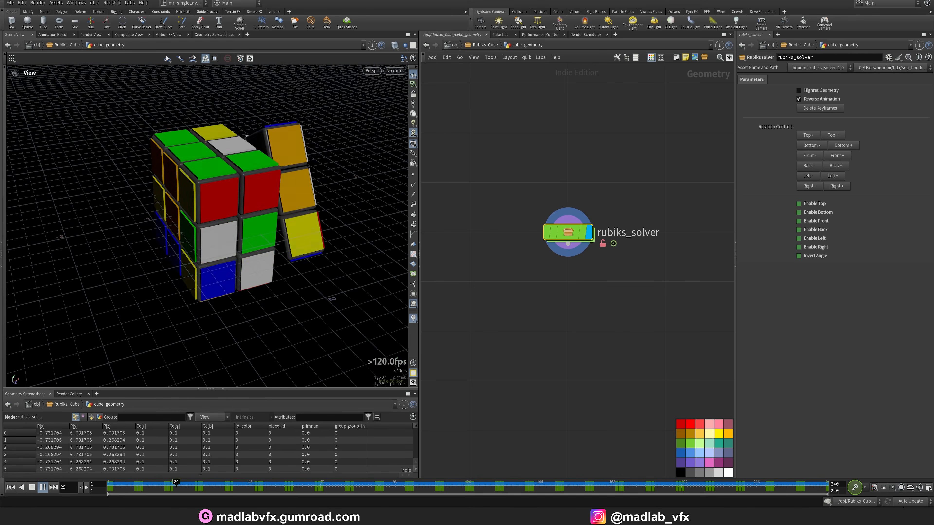
{"action": "left_click", "coordinate": [901, 487]}
{"action": "left_click_drag", "start_coordinate": [278, 230], "coordinate": [252, 245]}
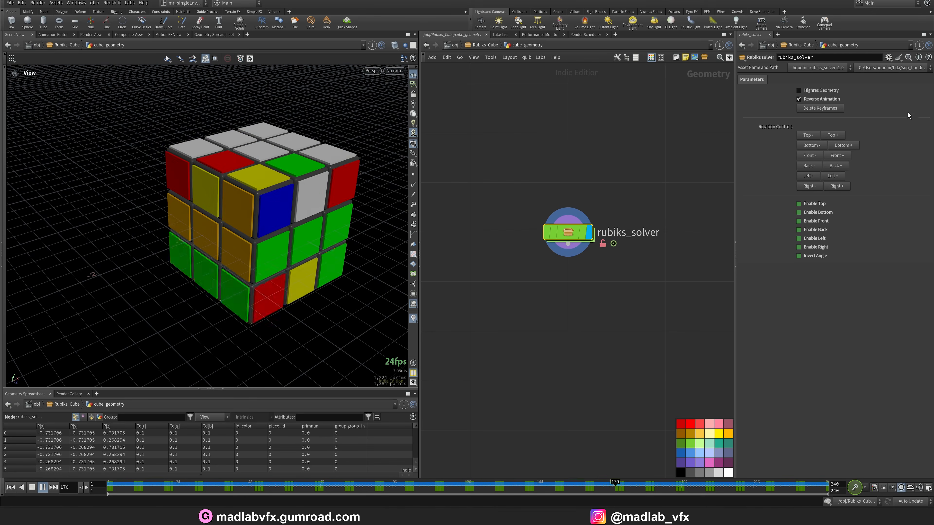
Enable Highres Geometry on rubiks_solver and scrub to frame 123 to inspect the detailed cube
{"action": "left_click", "coordinate": [799, 90]}
{"action": "scroll", "coordinate": [297, 204], "scroll_direction": "up", "scroll_amount": 2}
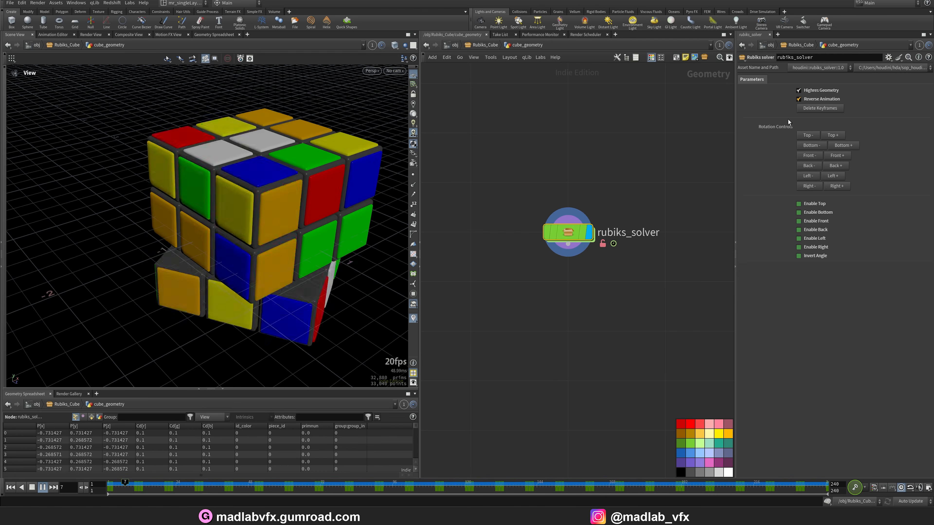
{"action": "left_click_drag", "start_coordinate": [187, 488], "coordinate": [476, 489]}
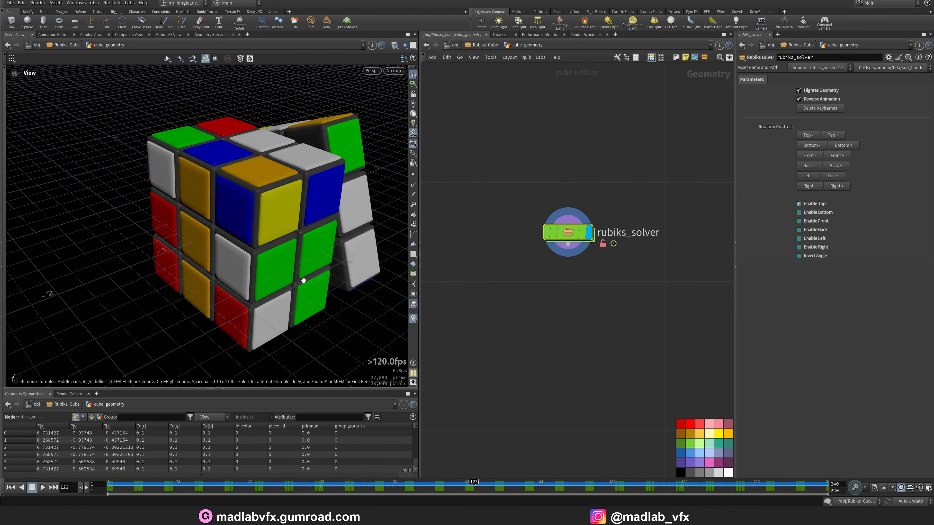
{"action": "left_click_drag", "start_coordinate": [303, 278], "coordinate": [294, 300]}
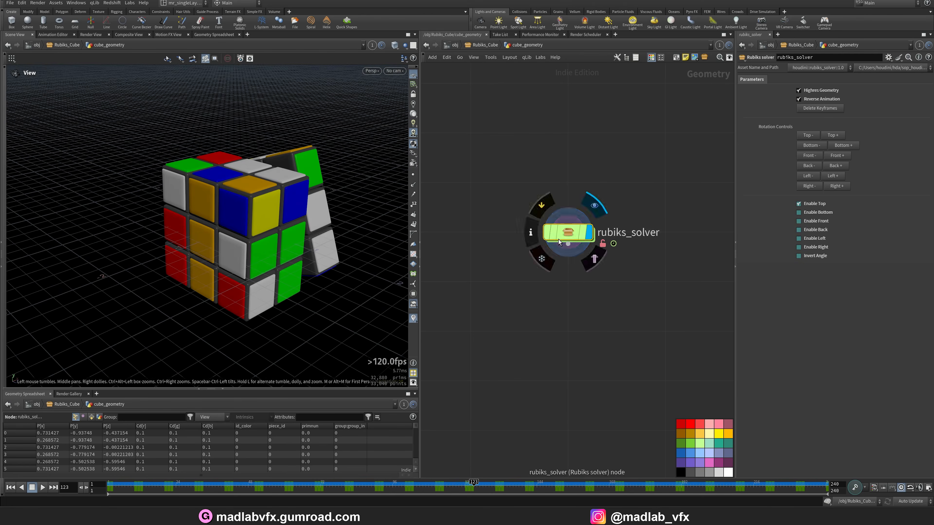
{"action": "right_click", "coordinate": [568, 237]}
{"action": "left_click", "coordinate": [587, 377]}
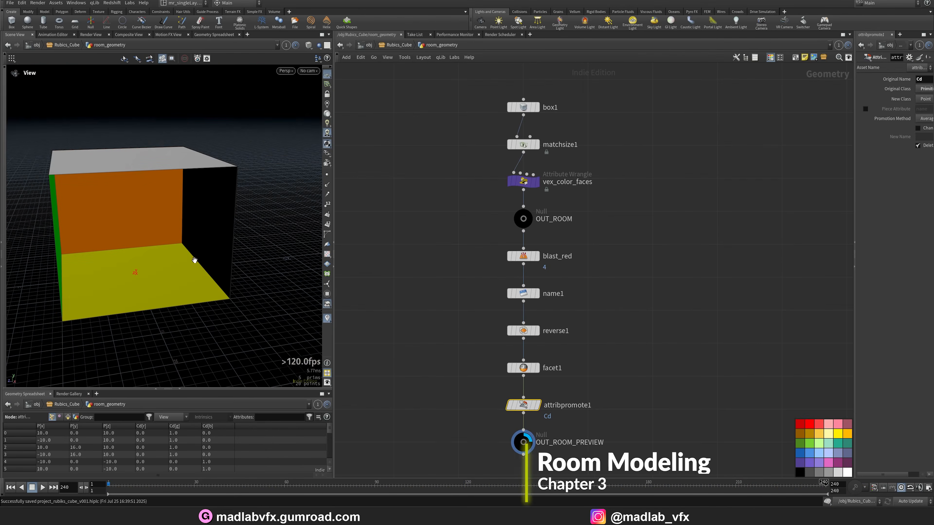
Examine the room from inside, then display box1 and widen the parameter area to review its settings
{"action": "left_click_drag", "start_coordinate": [194, 261], "coordinate": [210, 295]}
{"action": "scroll", "coordinate": [176, 267], "scroll_direction": "up", "scroll_amount": 3}
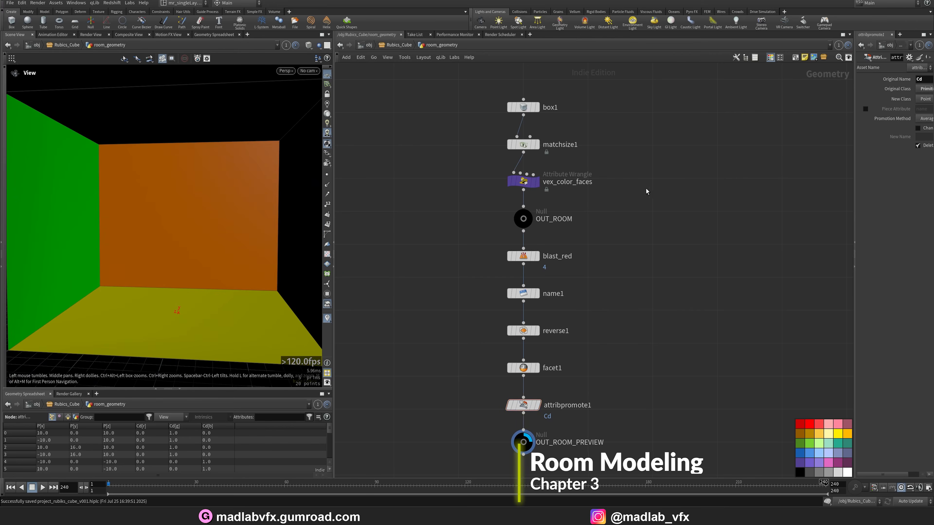
{"action": "middle_click_drag", "start_coordinate": [566, 113], "coordinate": [595, 201]}
{"action": "scroll", "coordinate": [594, 203], "scroll_direction": "up", "scroll_amount": 2}
{"action": "left_click", "coordinate": [558, 197]}
{"action": "left_click", "coordinate": [538, 196]}
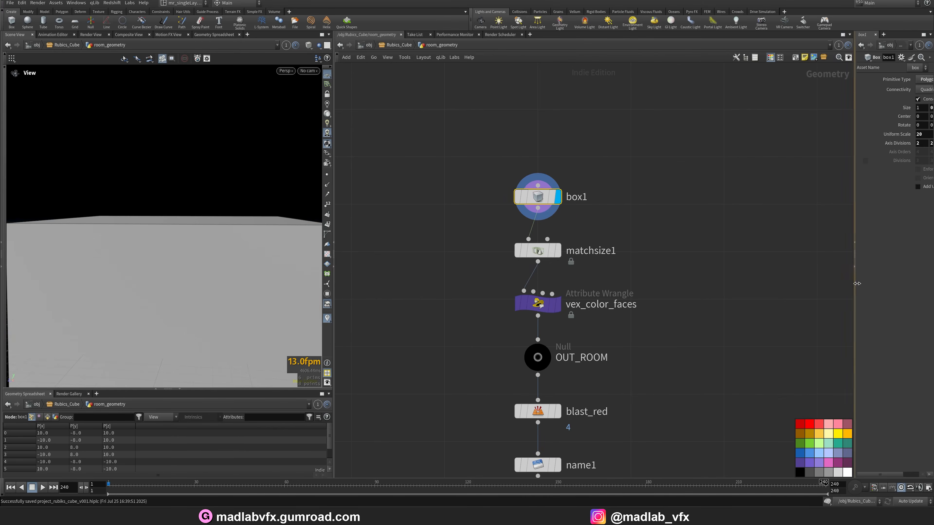
{"action": "left_click_drag", "start_coordinate": [857, 284], "coordinate": [729, 284]}
{"action": "key", "text": "space+h"}
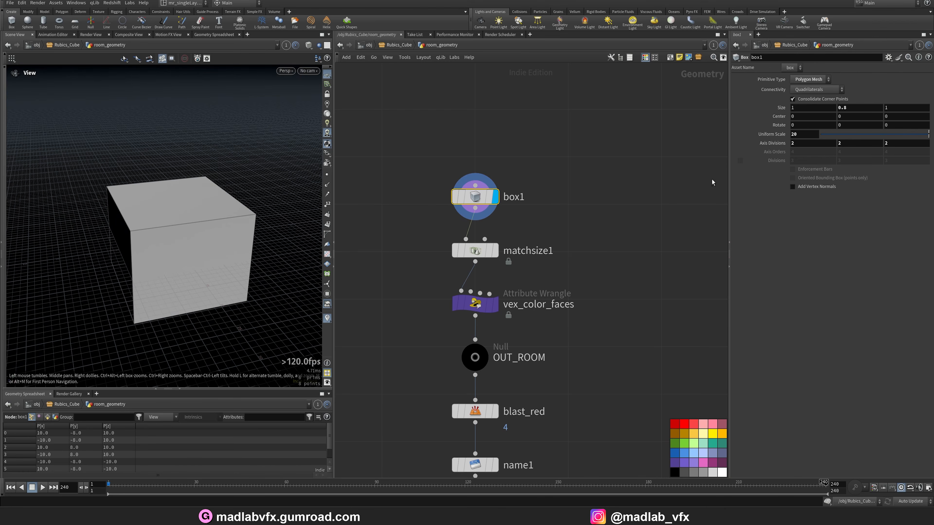
Display matchsize1 and then vex_color_faces to review their settings and the face colour code
{"action": "left_click", "coordinate": [493, 251]}
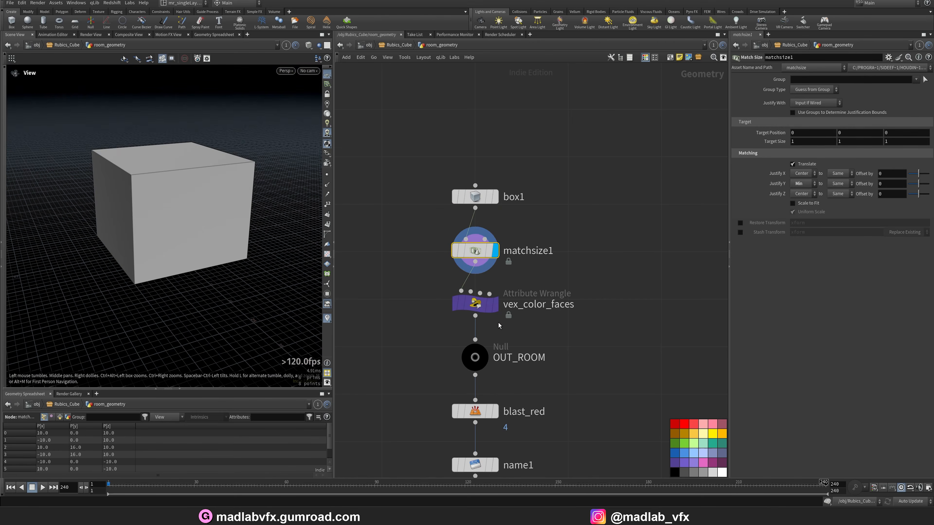
{"action": "middle_click_drag", "start_coordinate": [499, 325], "coordinate": [510, 317]}
{"action": "left_click", "coordinate": [505, 295]}
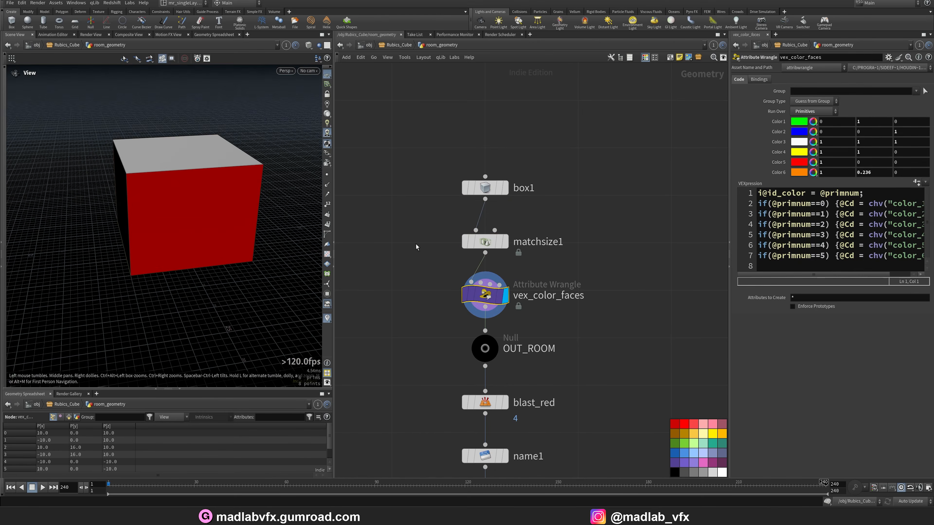
Widen the parameter area to read the full vex_color_faces code, then display OUT_ROOM
{"action": "left_click_drag", "start_coordinate": [728, 245], "coordinate": [622, 244]}
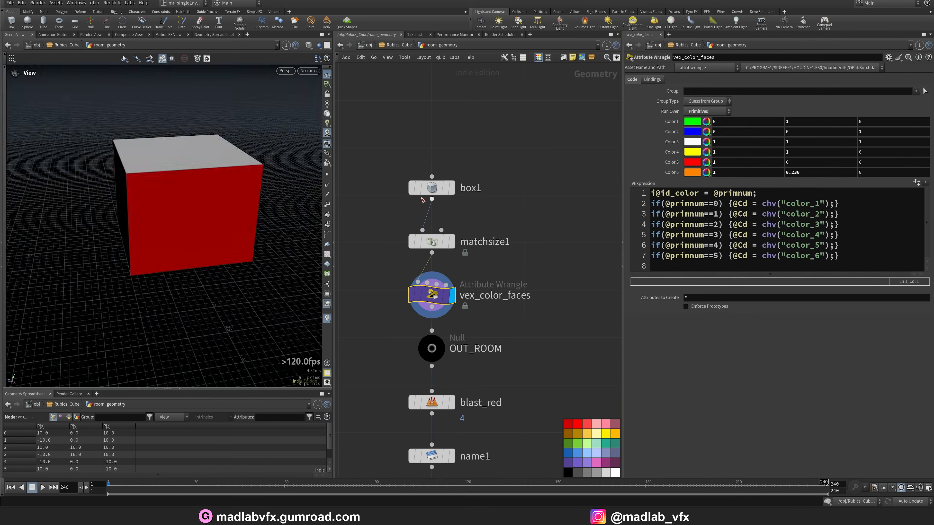
{"action": "left_click_drag", "start_coordinate": [154, 217], "coordinate": [186, 221]}
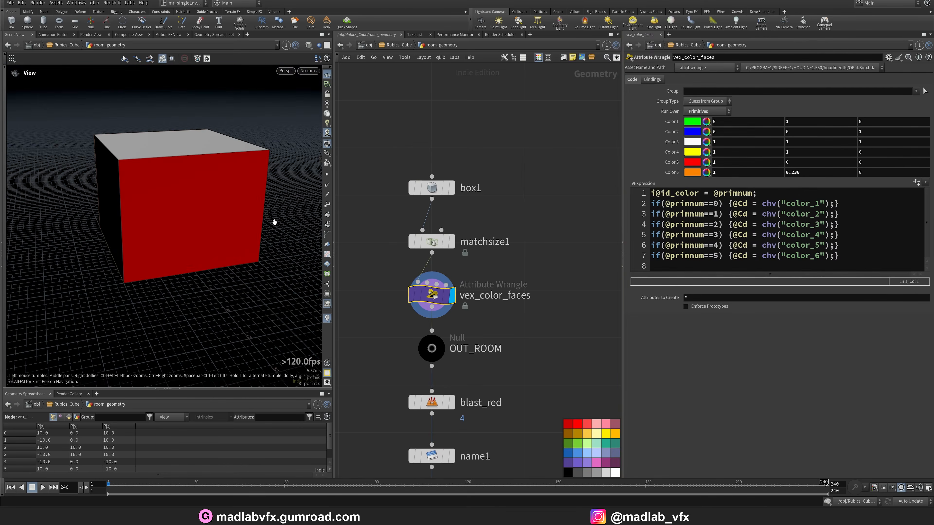
{"action": "middle_click_drag", "start_coordinate": [430, 356], "coordinate": [432, 281]}
{"action": "left_click", "coordinate": [432, 282]}
{"action": "middle_click_drag", "start_coordinate": [508, 314], "coordinate": [510, 259]}
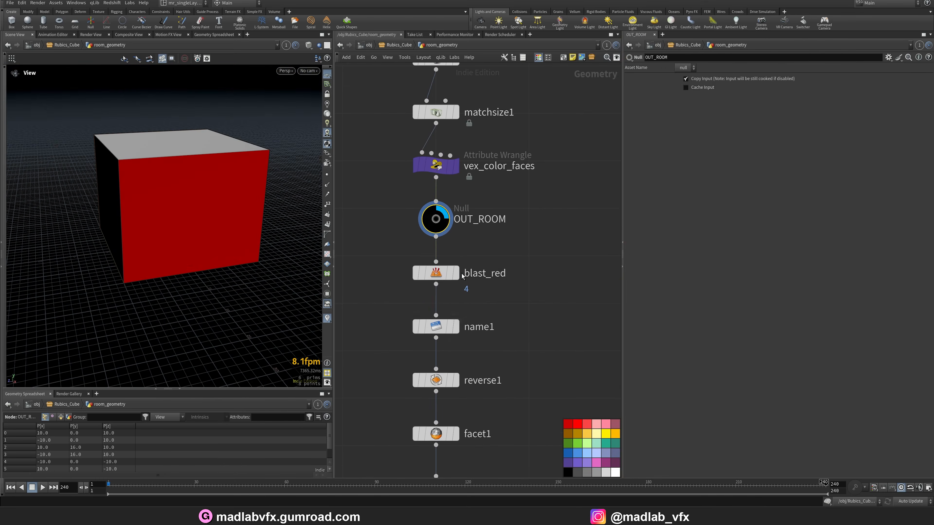
Display blast_red and look into the room through the opened side
{"action": "left_click", "coordinate": [458, 274]}
{"action": "scroll", "coordinate": [165, 250], "scroll_direction": "up", "scroll_amount": 5}
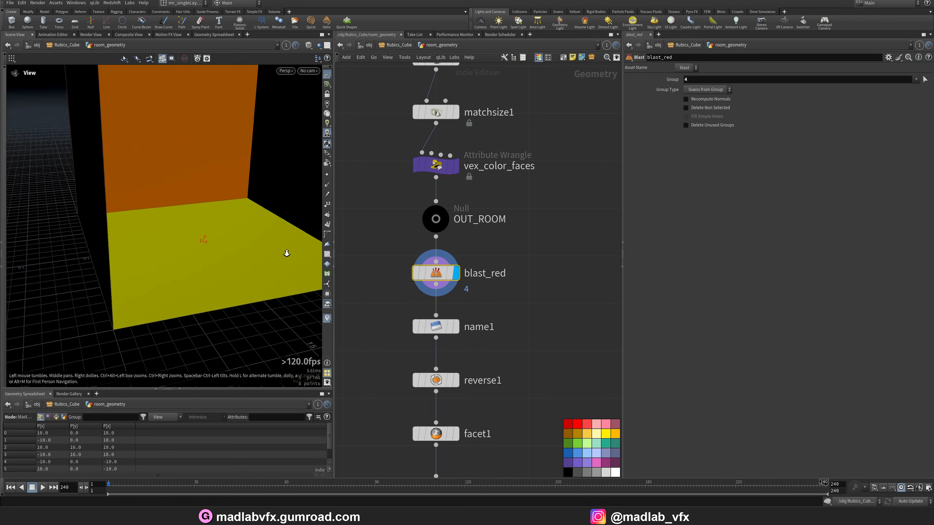
{"action": "left_click_drag", "start_coordinate": [175, 255], "coordinate": [181, 281]}
{"action": "middle_click_drag", "start_coordinate": [181, 280], "coordinate": [186, 259]}
{"action": "right_click_drag", "start_coordinate": [185, 258], "coordinate": [202, 243]}
Switch the display to OUT_ROOM and back to blast_red to compare the room with and without its red face
{"action": "left_click", "coordinate": [447, 217]}
{"action": "left_click", "coordinate": [436, 219]}
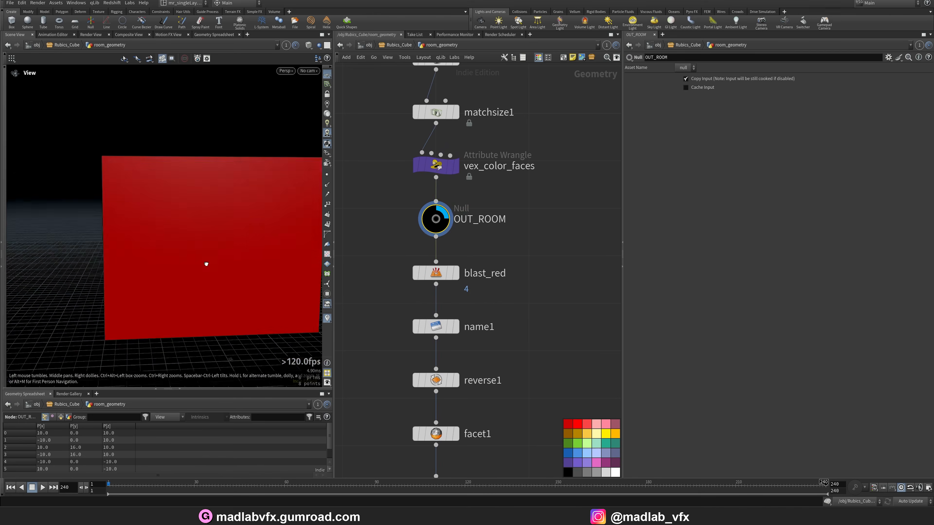
{"action": "left_click", "coordinate": [456, 273]}
{"action": "left_click", "coordinate": [438, 273]}
{"action": "left_click_drag", "start_coordinate": [199, 246], "coordinate": [202, 257]}
{"action": "right_click_drag", "start_coordinate": [202, 256], "coordinate": [225, 261]}
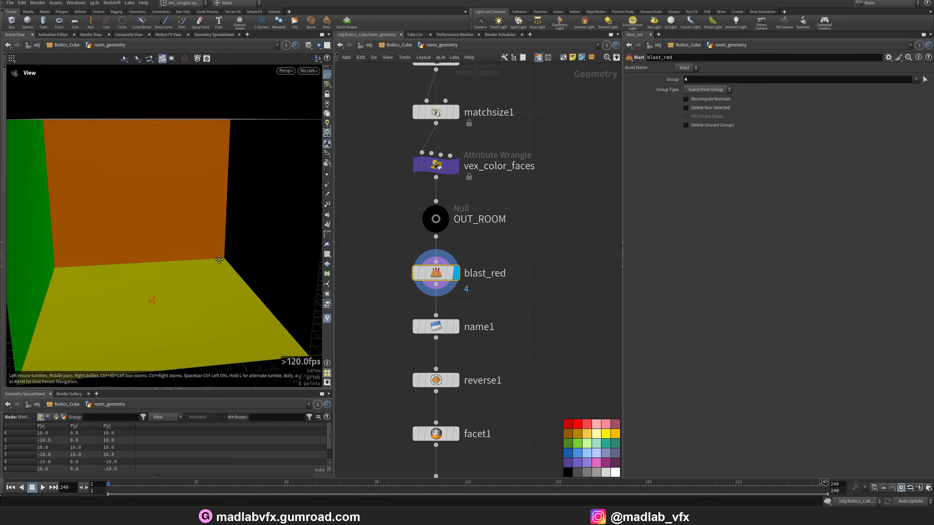
{"action": "left_click_drag", "start_coordinate": [225, 261], "coordinate": [221, 247]}
Display name1 to review its mesh naming and turn on backface tinting to check the face directions
{"action": "left_click", "coordinate": [456, 327]}
{"action": "left_click", "coordinate": [437, 326]}
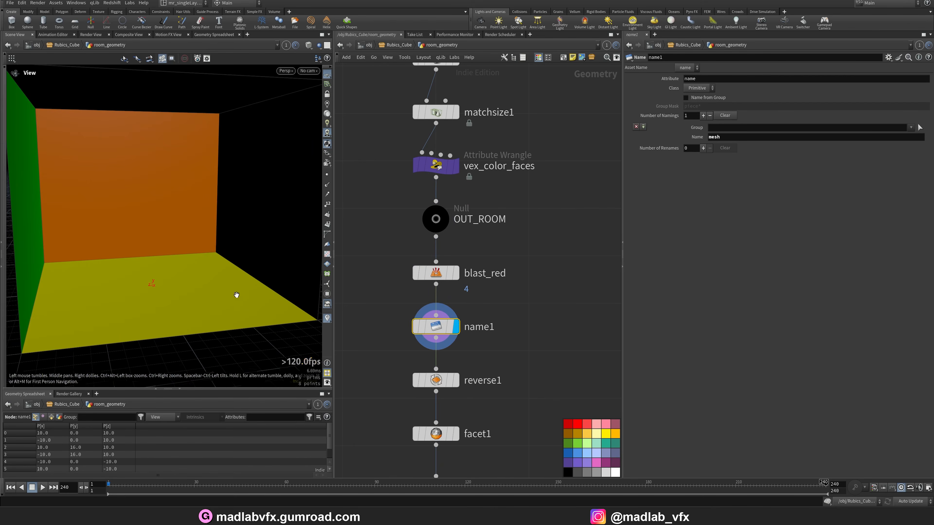
{"action": "mouse_move", "coordinate": [236, 294]}
{"action": "left_mouse_down"}
{"action": "mouse_move", "coordinate": [224, 278]}
{"action": "mouse_move", "coordinate": [233, 284]}
{"action": "left_mouse_up"}
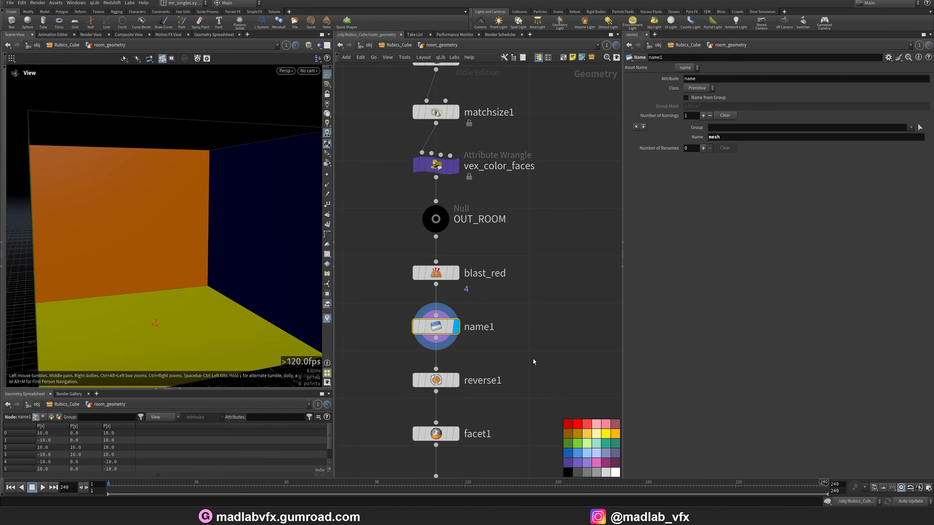
{"action": "middle_click_drag", "start_coordinate": [534, 362], "coordinate": [542, 297]}
{"action": "left_click", "coordinate": [328, 254]}
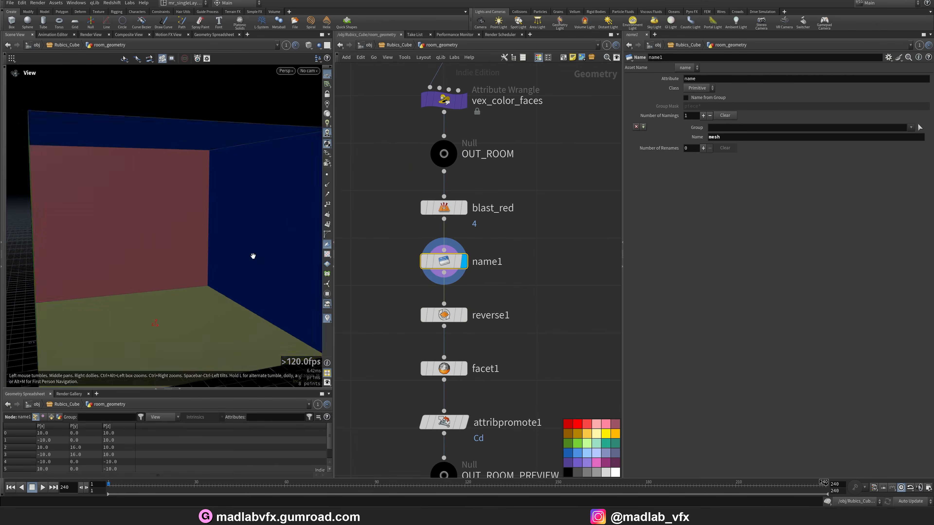
{"action": "left_click_drag", "start_coordinate": [252, 256], "coordinate": [275, 295]}
Display reverse1 and examine the flipped faces from inside and outside the room
{"action": "left_click", "coordinate": [464, 315]}
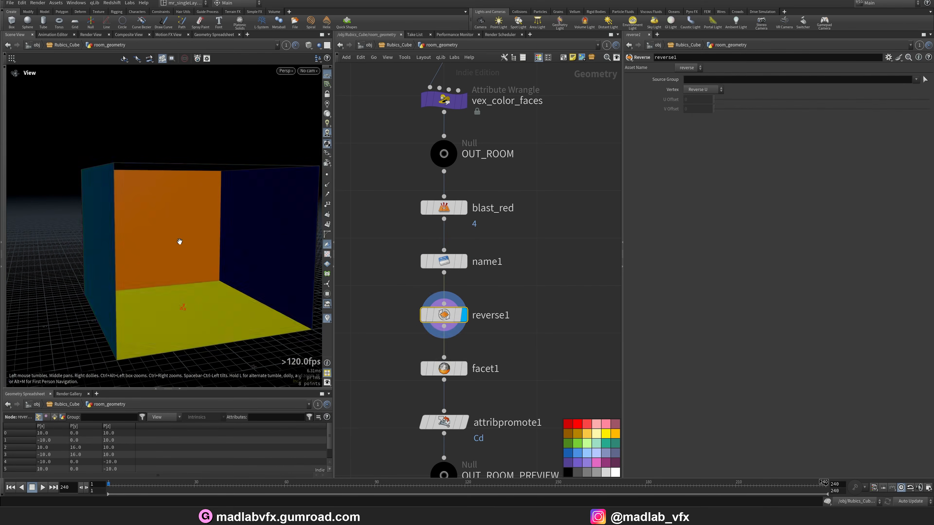
{"action": "left_click_drag", "start_coordinate": [179, 242], "coordinate": [206, 265]}
{"action": "middle_click_drag", "start_coordinate": [451, 322], "coordinate": [459, 275]}
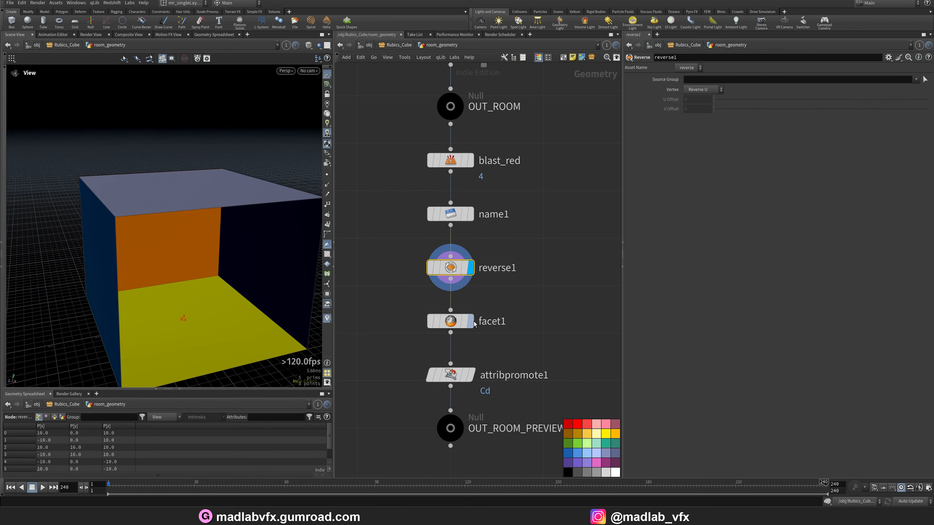
Display facet1 and then attribpromote1 to review the Unique Points and Cd promotion settings
{"action": "left_click", "coordinate": [470, 322]}
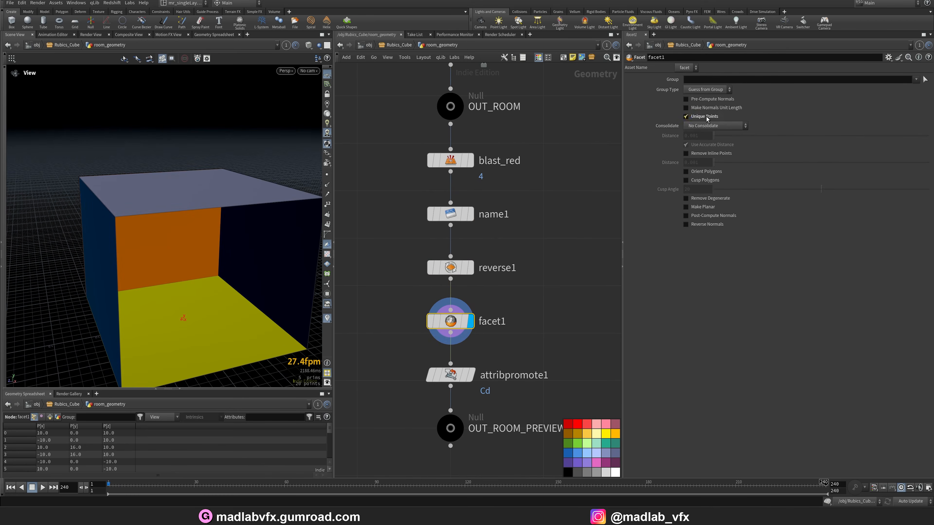
{"action": "scroll", "coordinate": [217, 256], "scroll_direction": "up", "scroll_amount": 5}
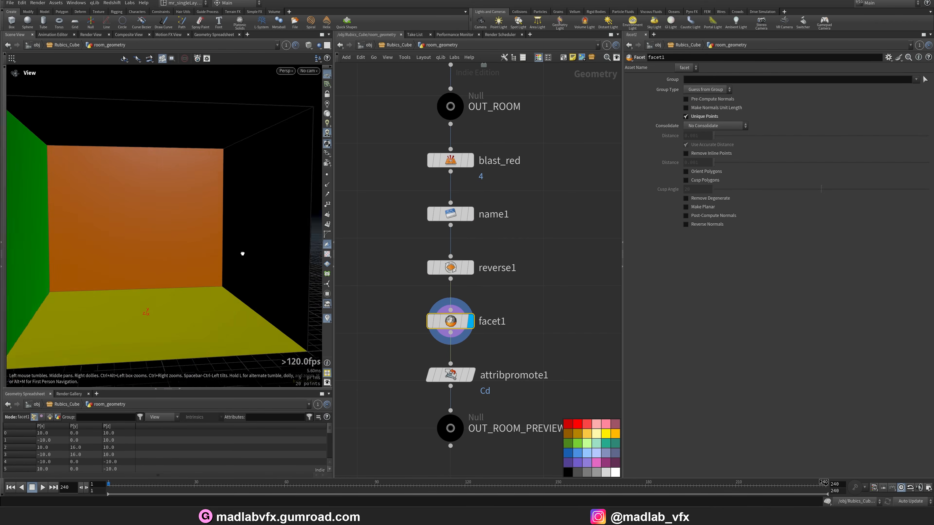
{"action": "left_click", "coordinate": [470, 381]}
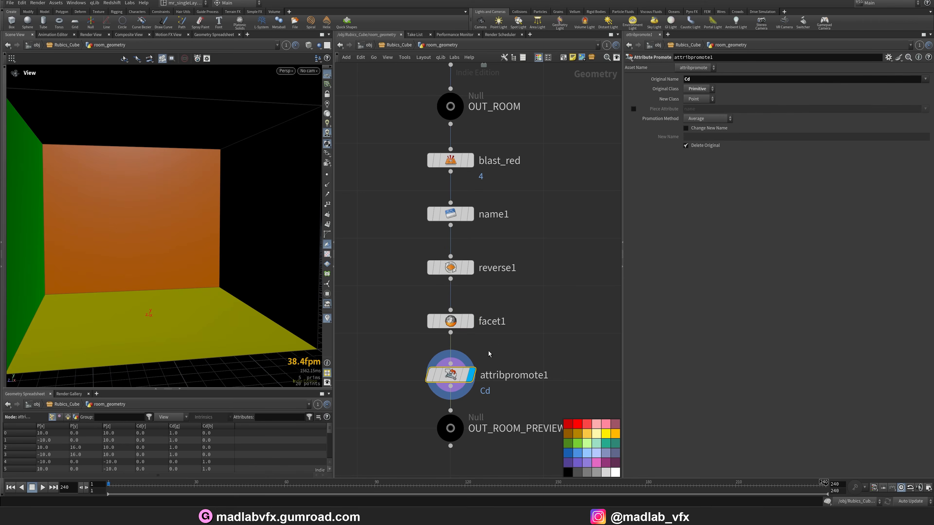
Frame the cube imported by object_merge1 in cube_rbd_explode and scrub its animation to frame 71
{"action": "scroll", "coordinate": [488, 354], "scroll_direction": "down", "scroll_amount": 3}
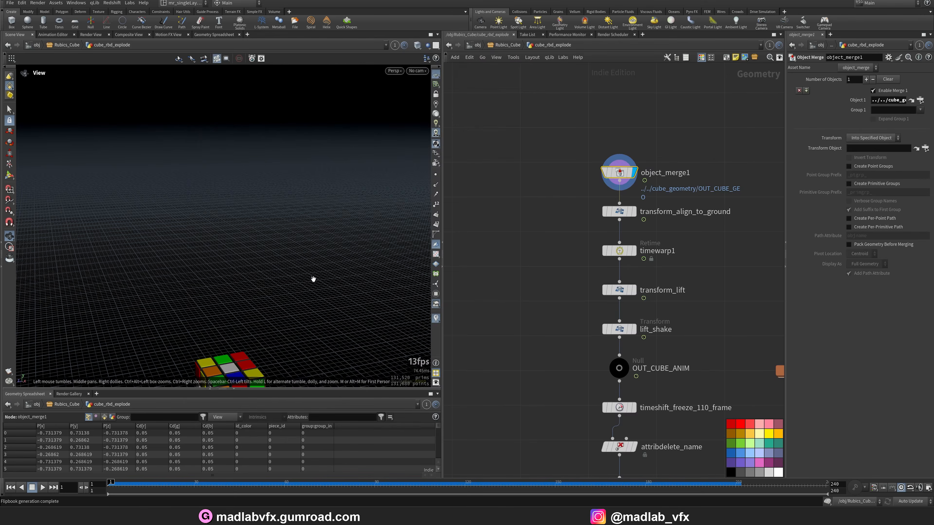
{"action": "key", "text": "g"}
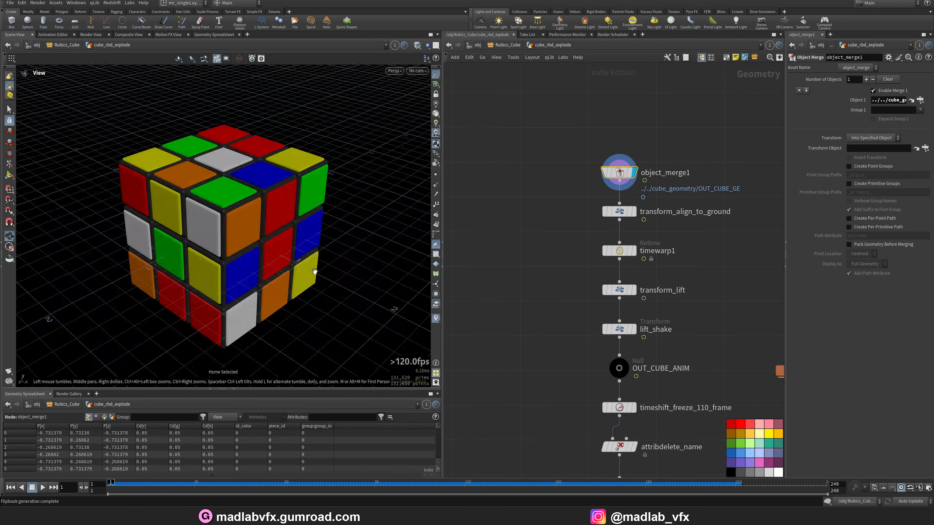
{"action": "scroll", "coordinate": [314, 272], "scroll_direction": "down", "scroll_amount": 3}
{"action": "mouse_move", "coordinate": [314, 272]}
{"action": "left_mouse_down"}
{"action": "mouse_move", "coordinate": [280, 294]}
{"action": "mouse_move", "coordinate": [273, 272]}
{"action": "mouse_move", "coordinate": [313, 258]}
{"action": "left_mouse_up"}
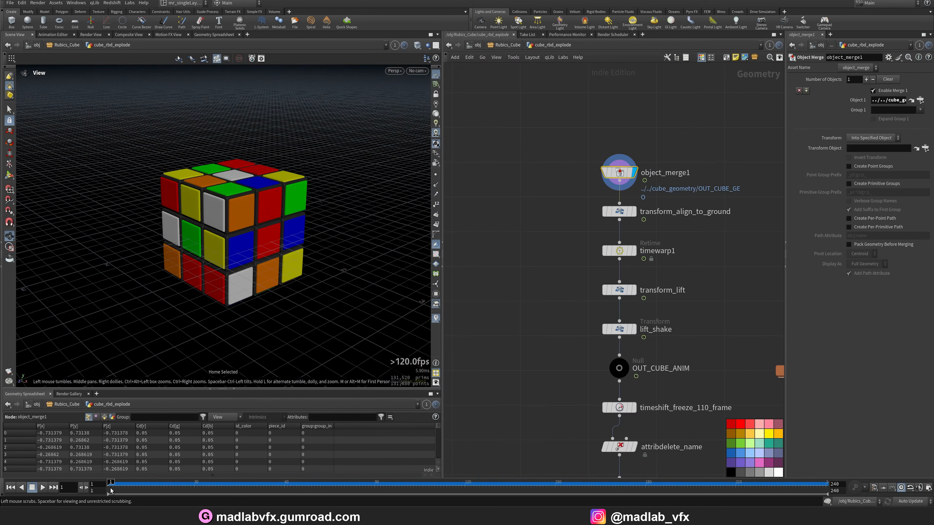
{"action": "left_click_drag", "start_coordinate": [110, 490], "coordinate": [317, 487]}
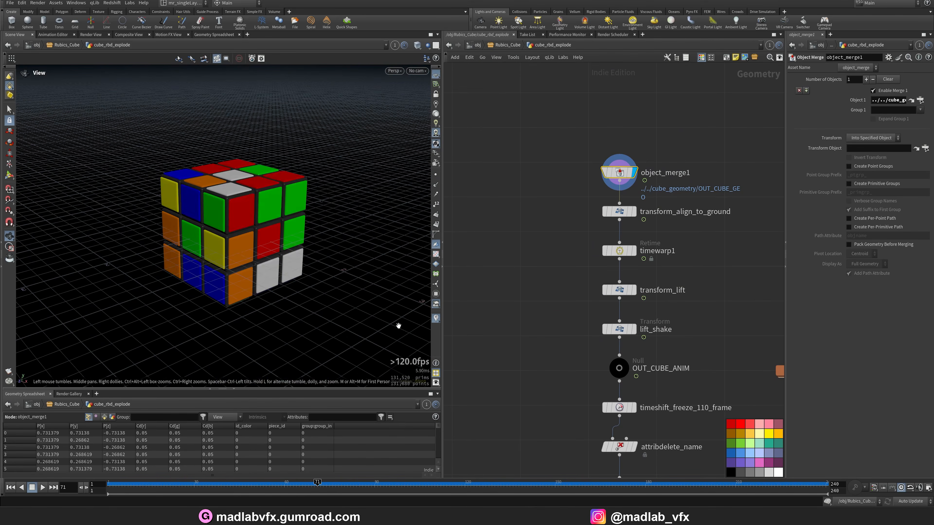
Examine the cube's mesh close up in wireframe, then return to shaded display
{"action": "scroll", "coordinate": [267, 215], "scroll_direction": "up", "scroll_amount": 5}
{"action": "key", "text": "w"}
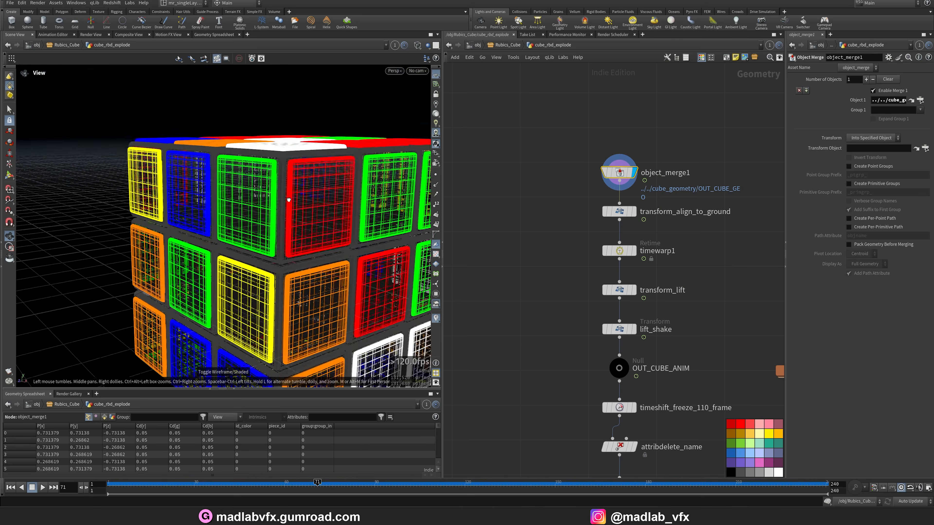
{"action": "key", "text": "w"}
{"action": "left_click_drag", "start_coordinate": [288, 200], "coordinate": [290, 208]}
Display transform_align_to_ground, widen the parameter area, and check the cube's position relative to the ground grid
{"action": "middle_click_drag", "start_coordinate": [674, 228], "coordinate": [597, 219]}
{"action": "left_click", "coordinate": [557, 202]}
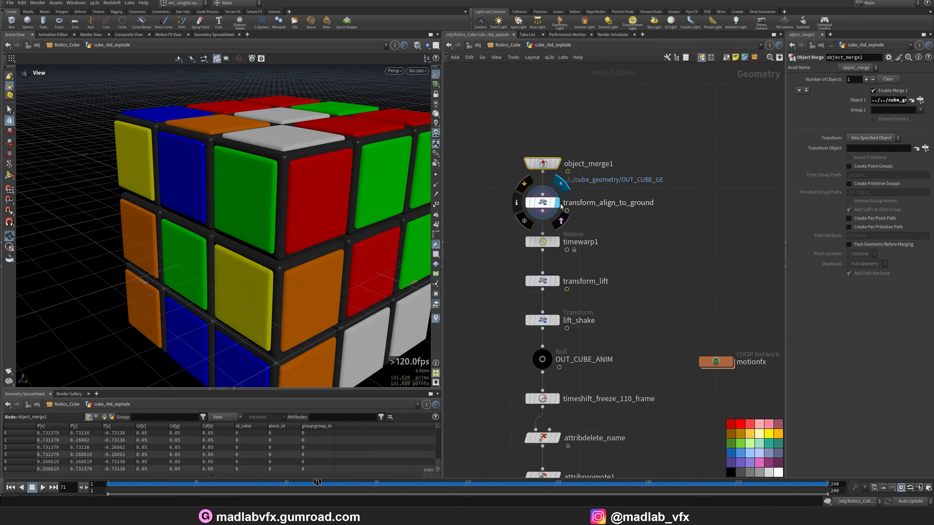
{"action": "left_click", "coordinate": [553, 203]}
{"action": "scroll", "coordinate": [167, 312], "scroll_direction": "down", "scroll_amount": 5}
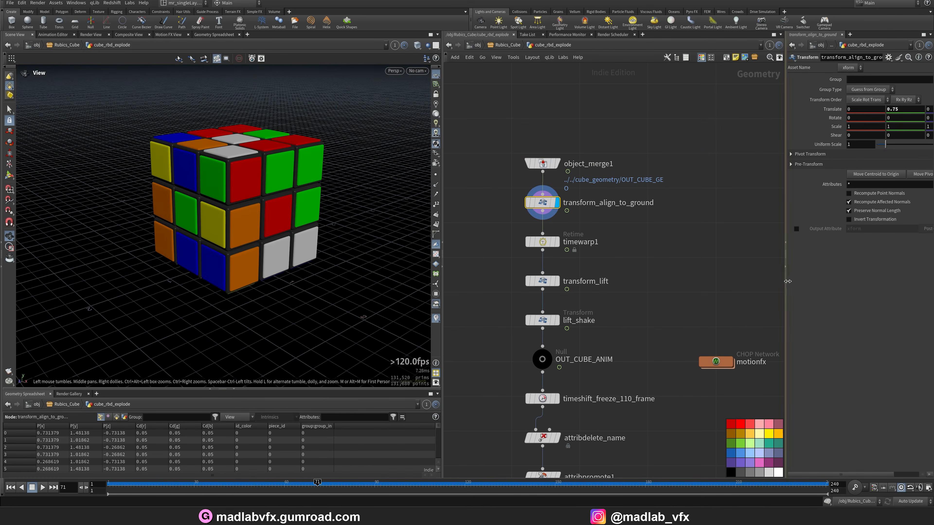
{"action": "left_click_drag", "start_coordinate": [788, 281], "coordinate": [735, 287]}
{"action": "scroll", "coordinate": [261, 278], "scroll_direction": "down", "scroll_amount": 1}
{"action": "left_click_drag", "start_coordinate": [261, 278], "coordinate": [236, 225]}
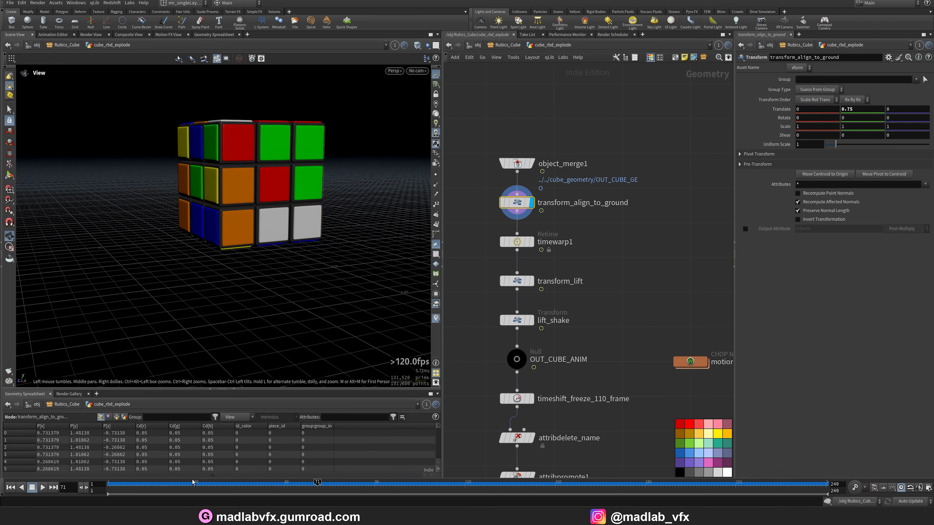
Display timewarp1 to review its retime frame ranges and the retimed cube
{"action": "left_click", "coordinate": [541, 243]}
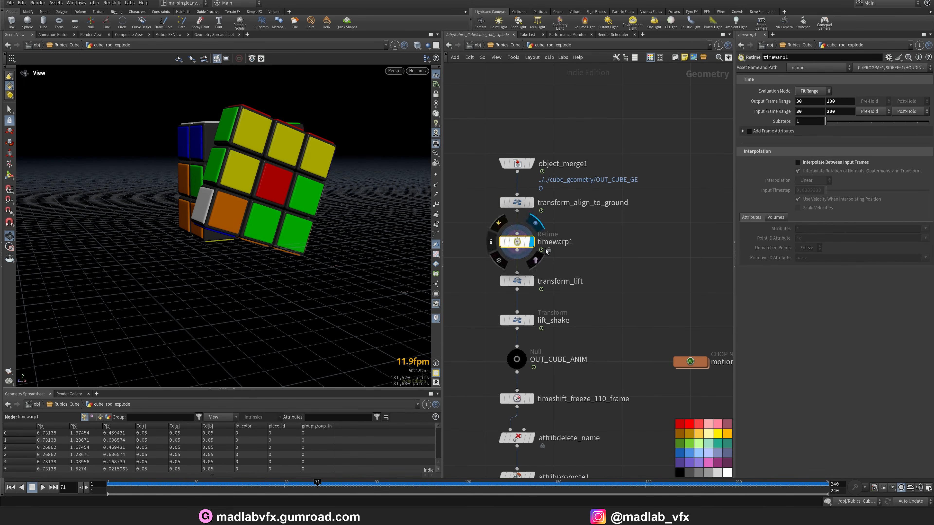
{"action": "scroll", "coordinate": [243, 240], "scroll_direction": "down", "scroll_amount": 2}
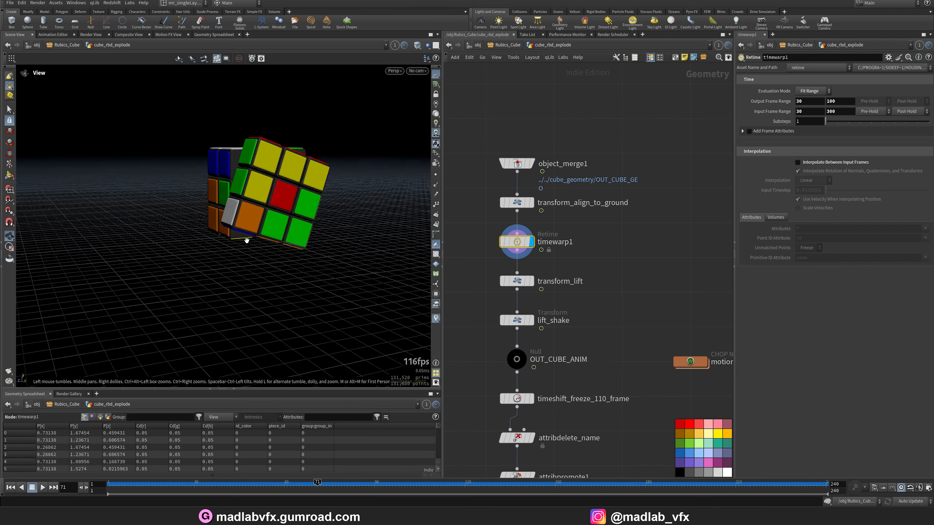
{"action": "left_click_drag", "start_coordinate": [244, 240], "coordinate": [226, 296]}
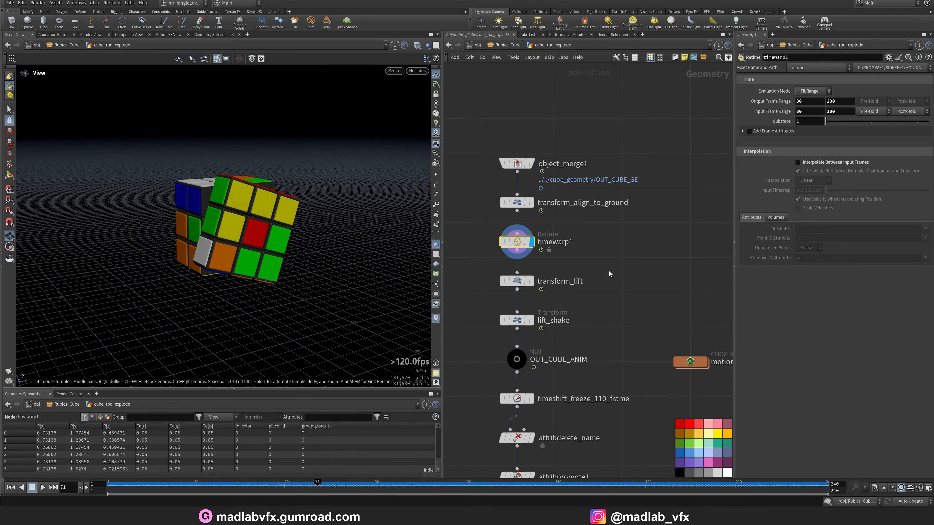
Display transform_lift and play the lift animation from frame 1, stopping at frame 53
{"action": "middle_click_drag", "start_coordinate": [609, 273], "coordinate": [624, 230]}
{"action": "left_click", "coordinate": [546, 238]}
{"action": "middle_click_drag", "start_coordinate": [202, 242], "coordinate": [232, 296]}
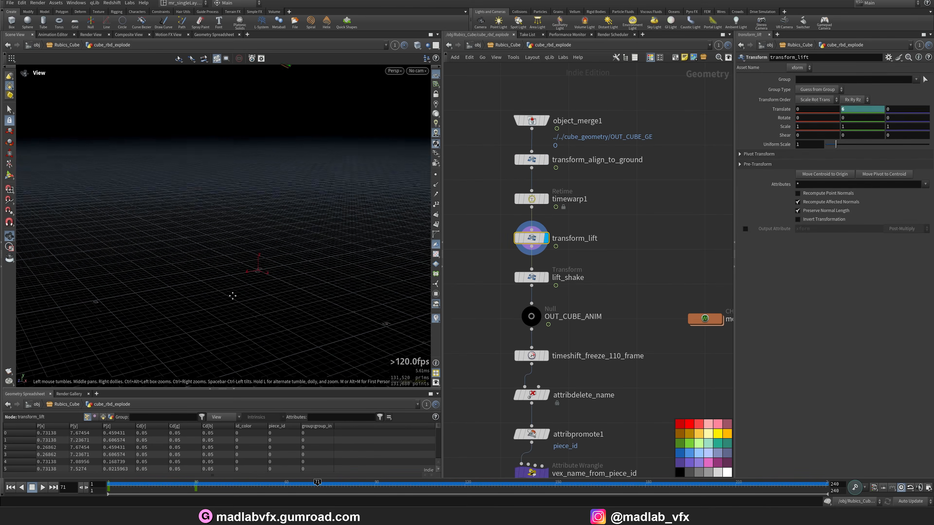
{"action": "mouse_move", "coordinate": [231, 297]}
{"action": "right_mouse_down"}
{"action": "mouse_move", "coordinate": [225, 275]}
{"action": "mouse_move", "coordinate": [226, 286]}
{"action": "right_mouse_up"}
{"action": "left_click_drag", "start_coordinate": [159, 487], "coordinate": [110, 487]}
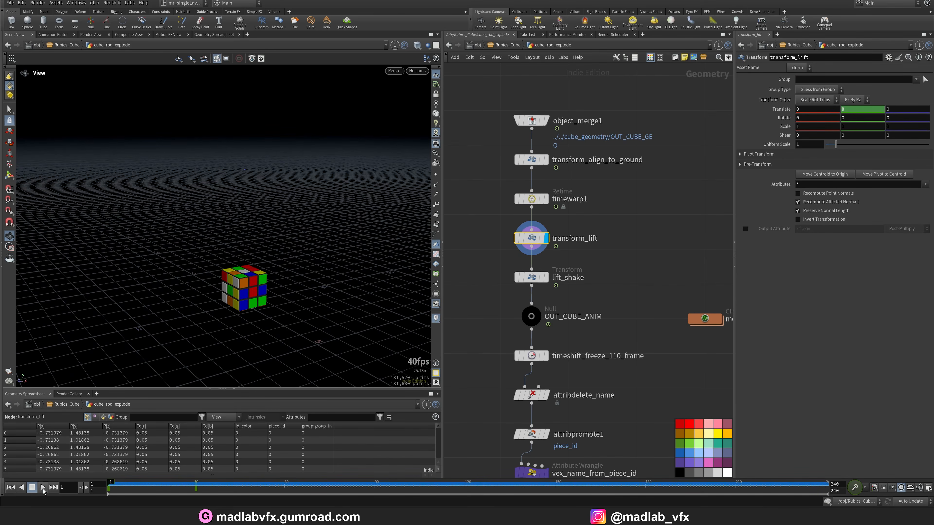
{"action": "left_click", "coordinate": [43, 489]}
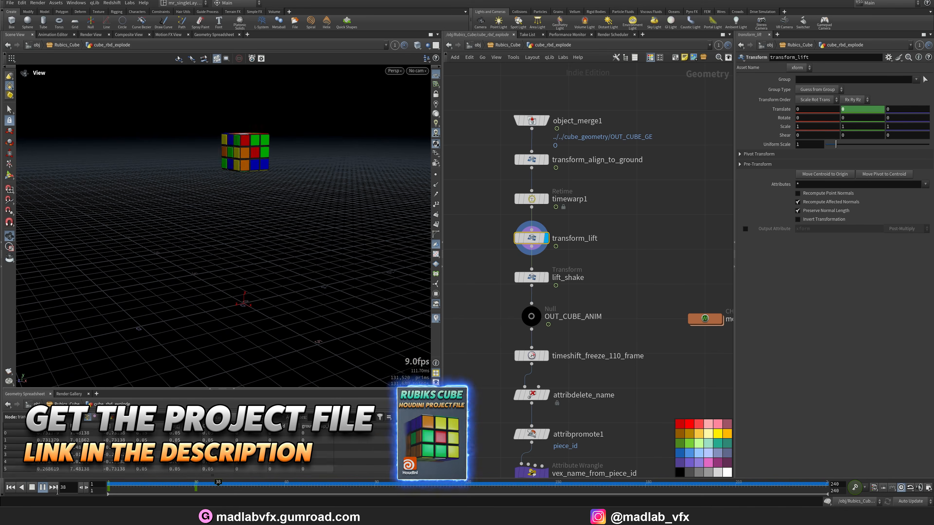
{"action": "left_click", "coordinate": [42, 487]}
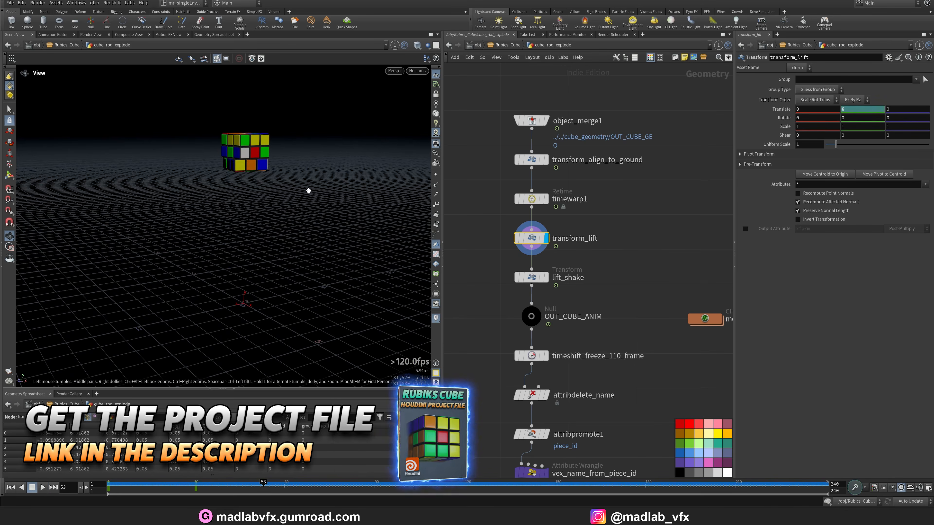
Display lift_shake, play the shaking animation while viewing the cube closer, and scrub to frame 65
{"action": "left_click", "coordinate": [532, 277]}
{"action": "left_click", "coordinate": [42, 488]}
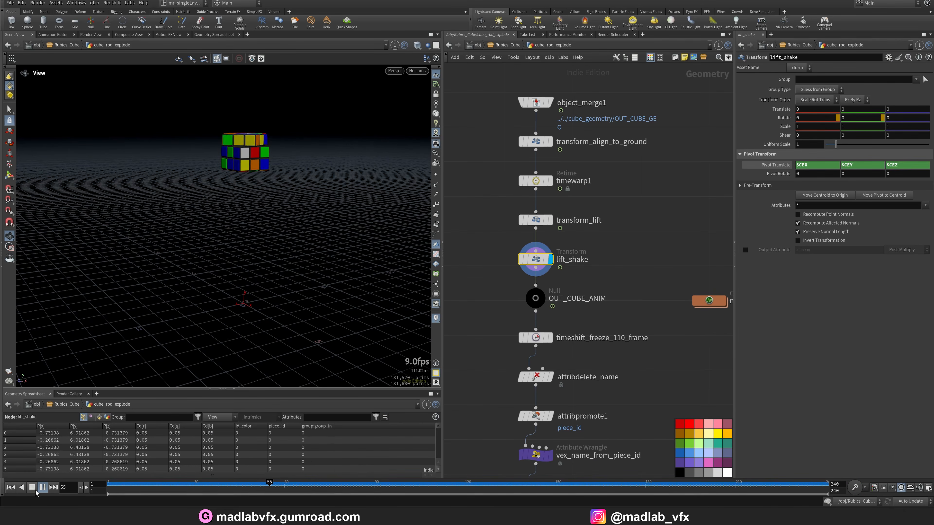
{"action": "left_click_drag", "start_coordinate": [283, 153], "coordinate": [301, 254]}
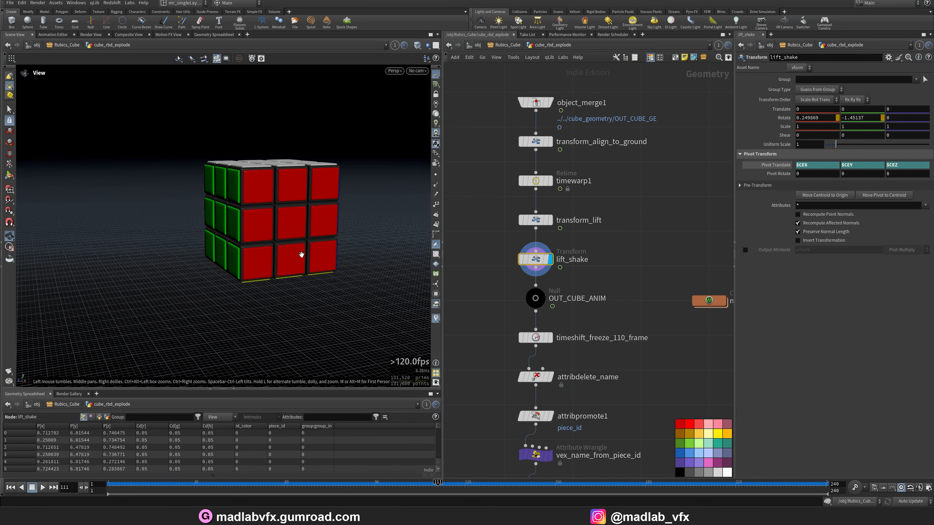
{"action": "mouse_move", "coordinate": [295, 488]}
{"action": "left_mouse_down"}
{"action": "mouse_move", "coordinate": [268, 490]}
{"action": "mouse_move", "coordinate": [300, 488]}
{"action": "left_mouse_up"}
Move the motionfx CHOP network node up to sit level with lift_shake
{"action": "middle_click_drag", "start_coordinate": [595, 288], "coordinate": [538, 284]}
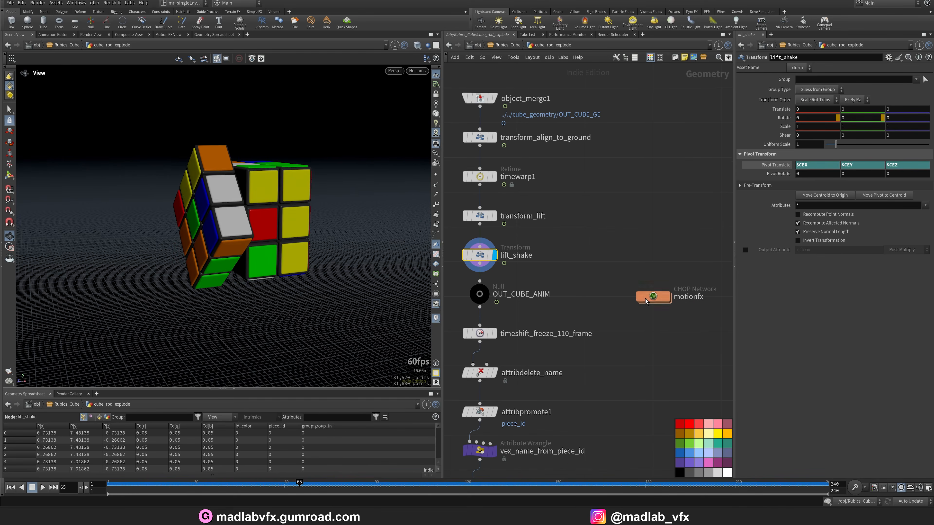
{"action": "left_click_drag", "start_coordinate": [646, 302], "coordinate": [646, 269]}
{"action": "middle_click_drag", "start_coordinate": [666, 292], "coordinate": [655, 292]}
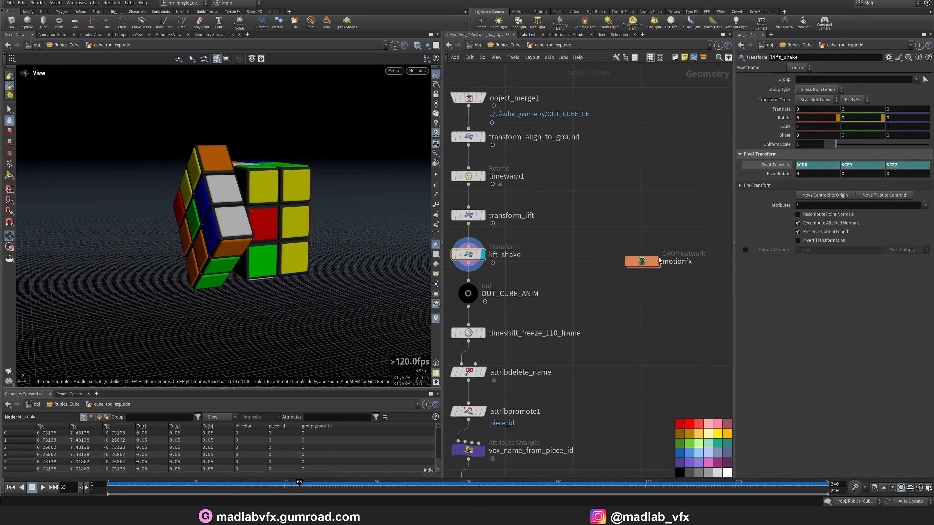
{"action": "middle_click_drag", "start_coordinate": [640, 227], "coordinate": [650, 215]}
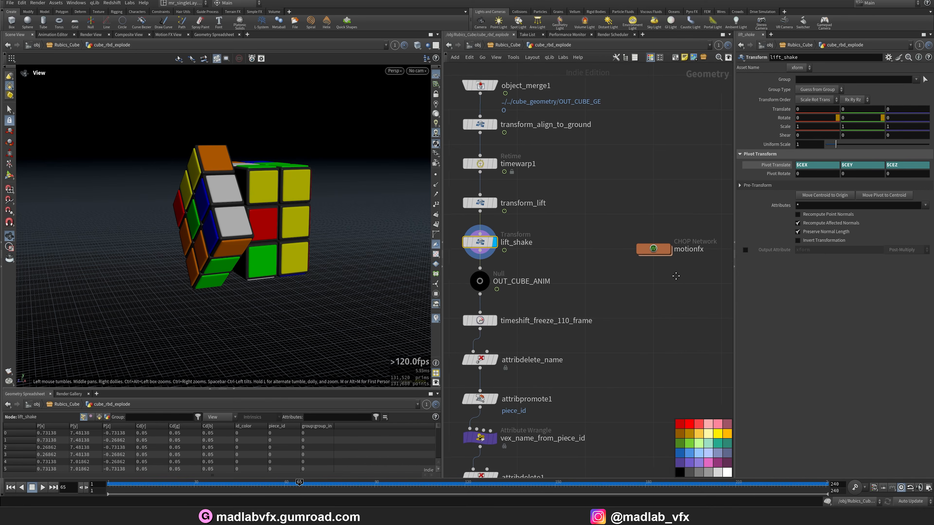
{"action": "mouse_move", "coordinate": [486, 281]}
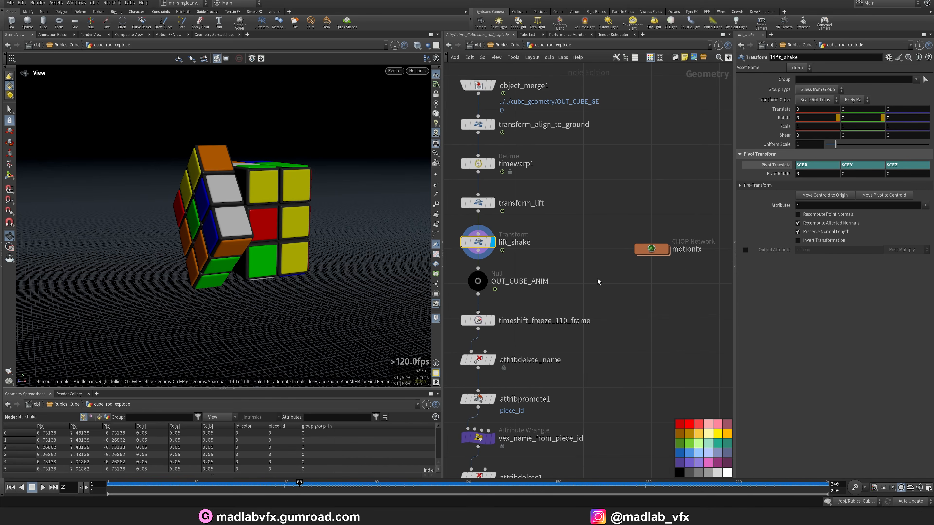
Inspect the noise channels inside the motionfx CHOP network, return to cube_rbd_explode and select lift_shake
{"action": "double_click", "coordinate": [651, 249]}
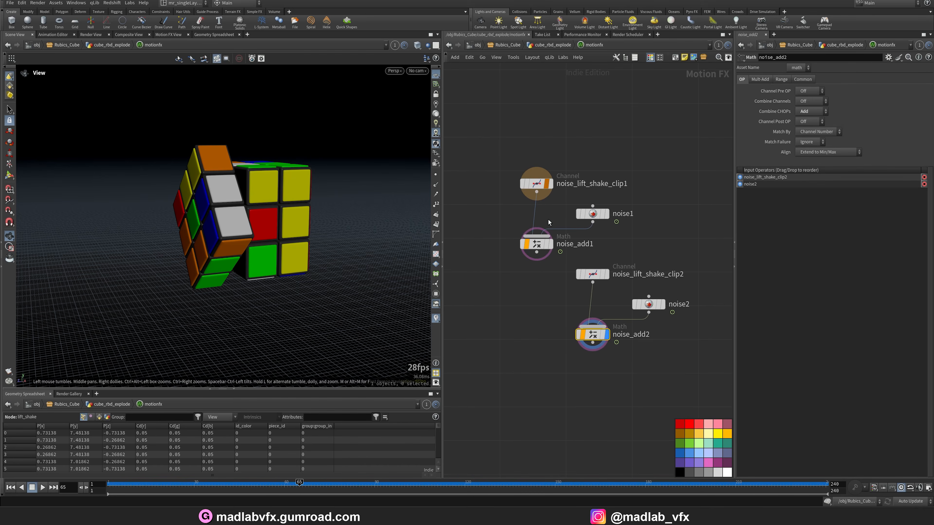
{"action": "key", "text": "u"}
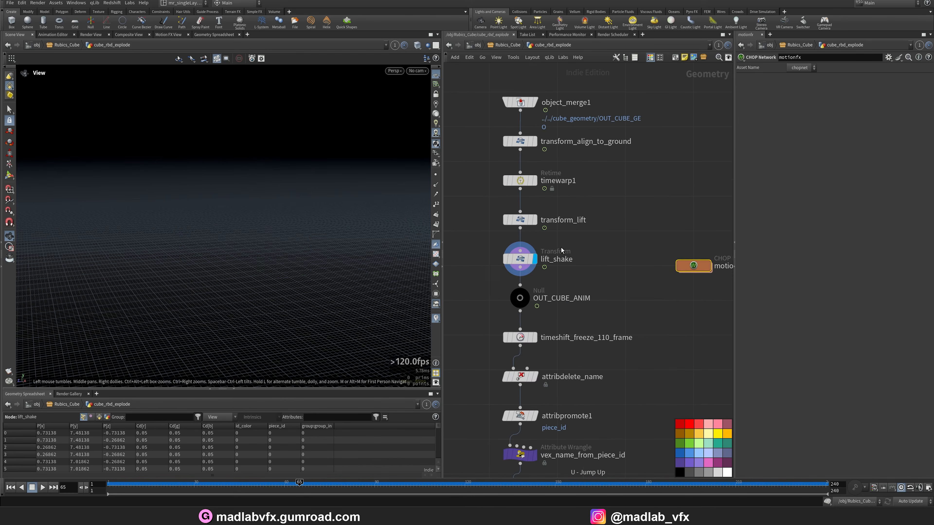
{"action": "left_click", "coordinate": [520, 260]}
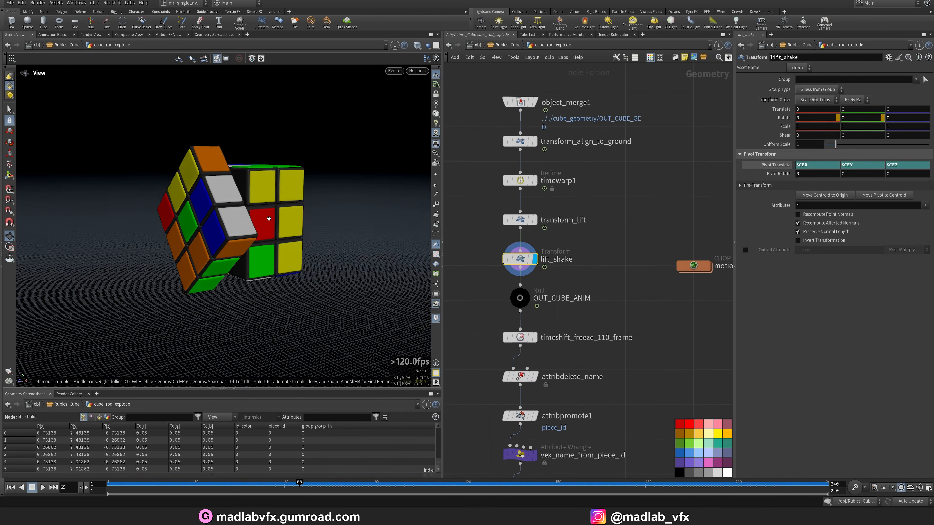
{"action": "middle_click_drag", "start_coordinate": [638, 261], "coordinate": [599, 266]}
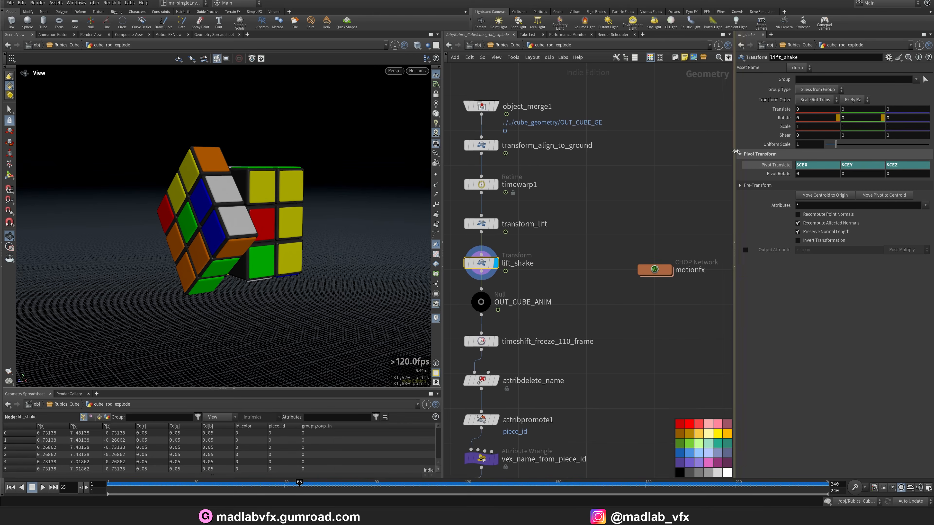
Widen the parameter pane and check the Motion FX and other options available for lift_shake's Rotate parameter
{"action": "left_click_drag", "start_coordinate": [734, 152], "coordinate": [658, 151]}
{"action": "right_click", "coordinate": [881, 118]}
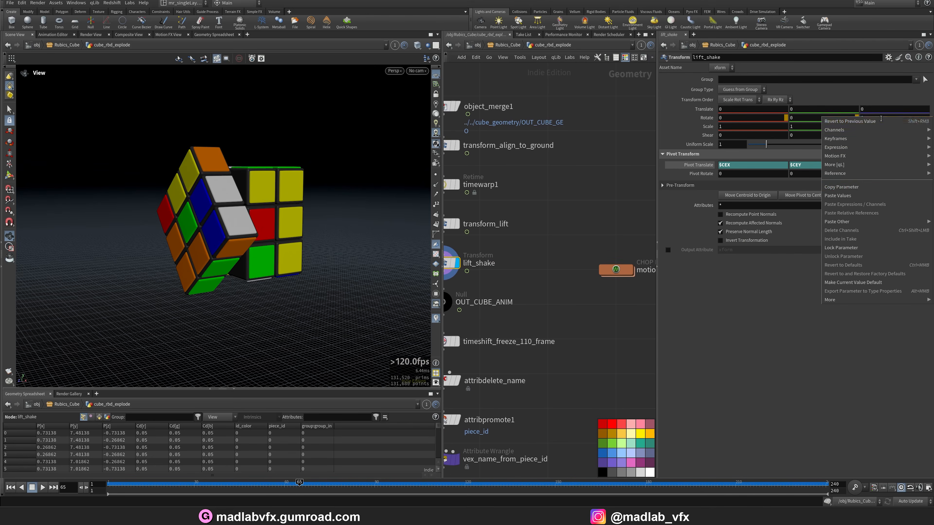
{"action": "mouse_move", "coordinate": [852, 158]}
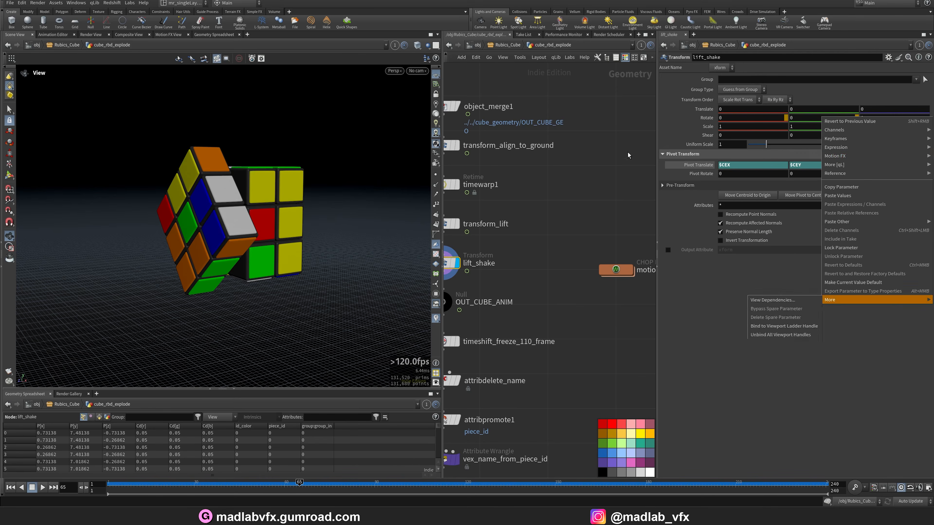
{"action": "key", "text": "Escape"}
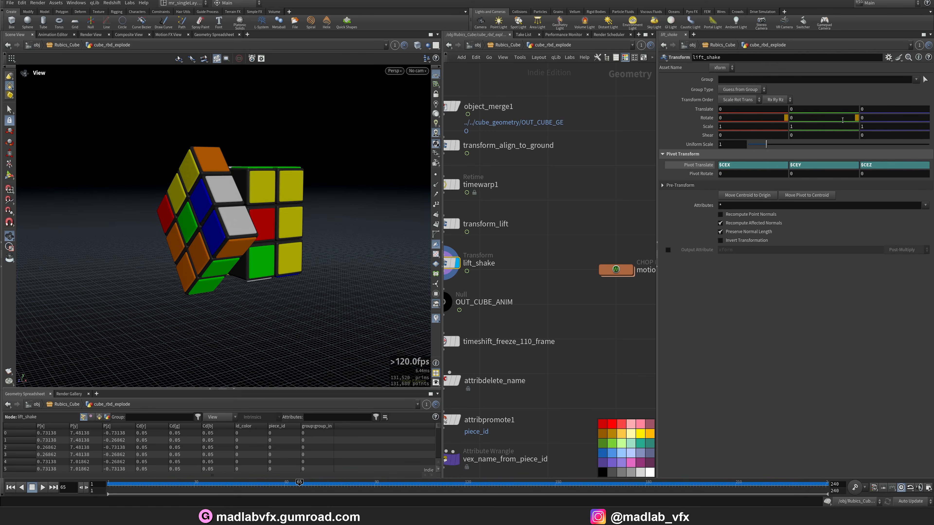
Play the lift_shake animation and stop at frame 175
{"action": "key", "text": "Up"}
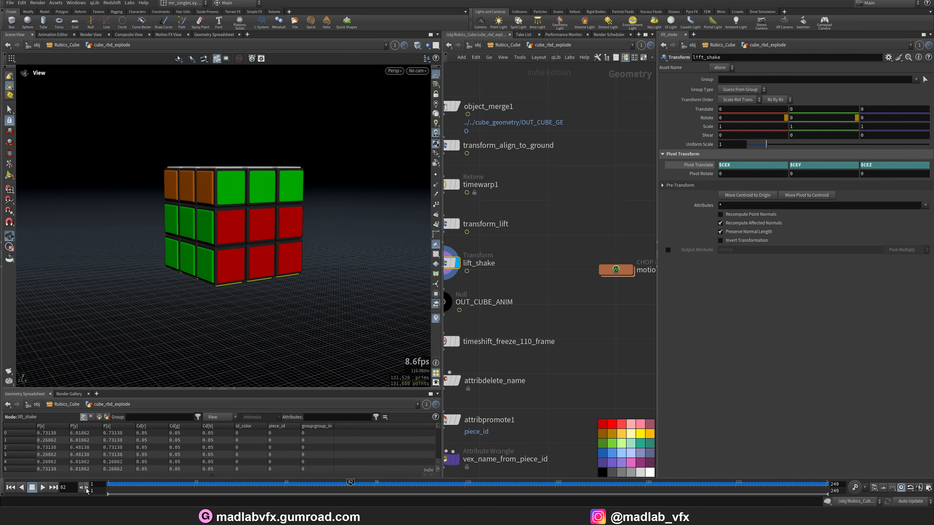
{"action": "left_click", "coordinate": [43, 489]}
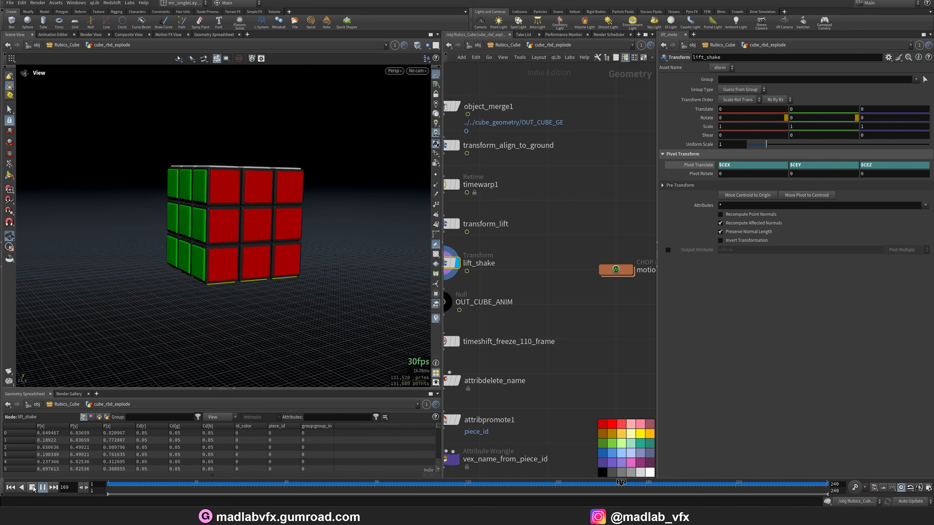
{"action": "left_click", "coordinate": [43, 488]}
Display and select the OUT_CUBE_ANIM null, and narrow the parameter pane again to give the network more room
{"action": "middle_click_drag", "start_coordinate": [508, 318], "coordinate": [573, 277]}
{"action": "scroll", "coordinate": [595, 268], "scroll_direction": "down", "scroll_amount": 1}
{"action": "scroll", "coordinate": [563, 256], "scroll_direction": "up", "scroll_amount": 2}
{"action": "left_click", "coordinate": [510, 263]}
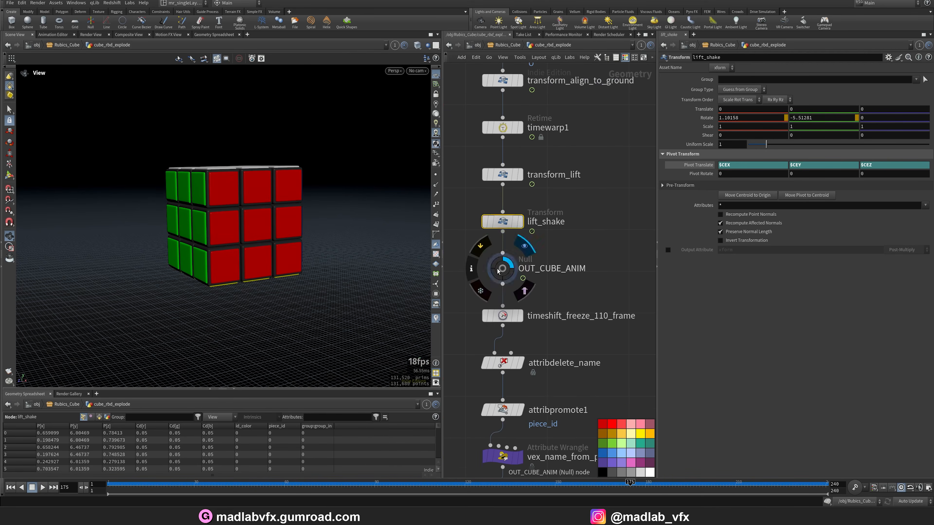
{"action": "left_click", "coordinate": [502, 269]}
{"action": "left_click_drag", "start_coordinate": [657, 317], "coordinate": [732, 317]}
{"action": "middle_click_drag", "start_coordinate": [606, 317], "coordinate": [583, 257]}
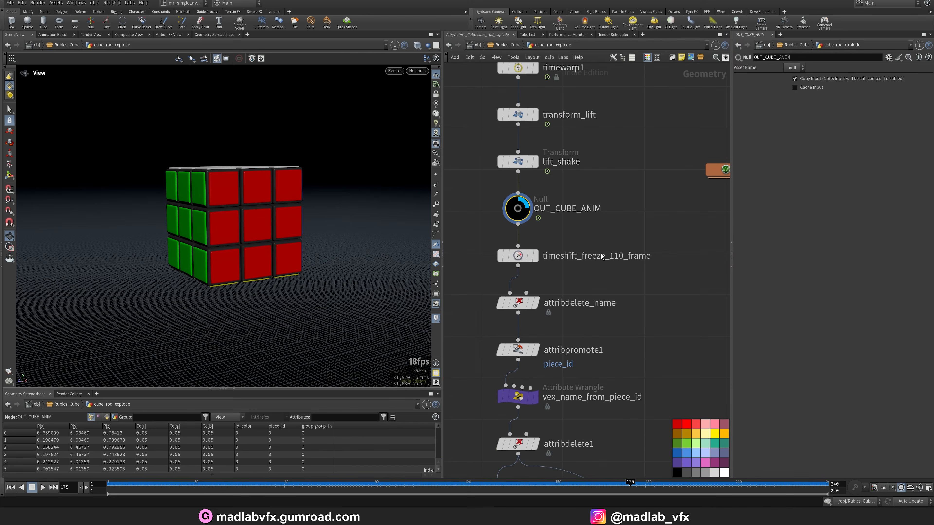
Display timeshift_freeze_110_frame to review its frozen frame, and return the timeline to frame 1
{"action": "left_click", "coordinate": [536, 256]}
{"action": "left_click", "coordinate": [518, 256]}
{"action": "left_click", "coordinate": [10, 488]}
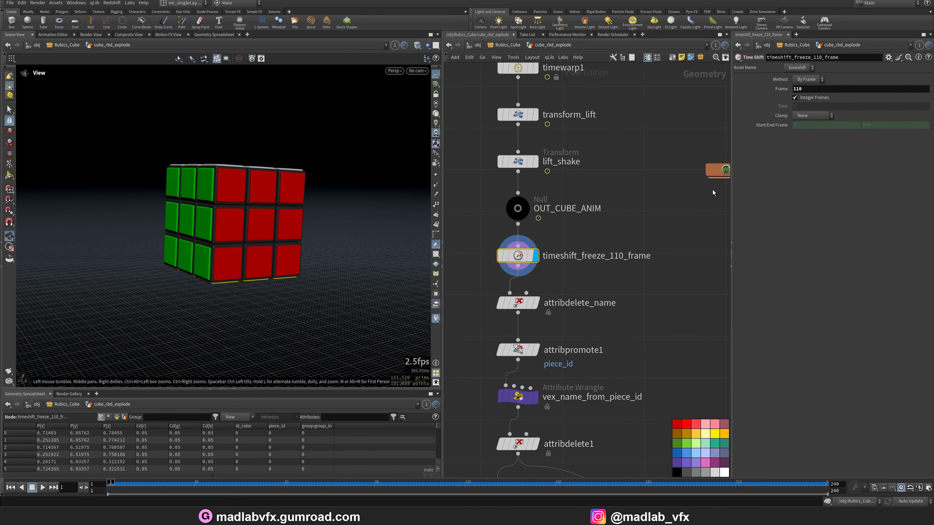
Step through attribdelete_name and attribpromote1, reviewing the promotion of piece_id from points to primitives on the cube
{"action": "middle_click_drag", "start_coordinate": [644, 286], "coordinate": [610, 277]}
{"action": "left_click", "coordinate": [539, 253]}
{"action": "left_click", "coordinate": [517, 276]}
{"action": "left_click", "coordinate": [538, 286]}
{"action": "left_click", "coordinate": [521, 286]}
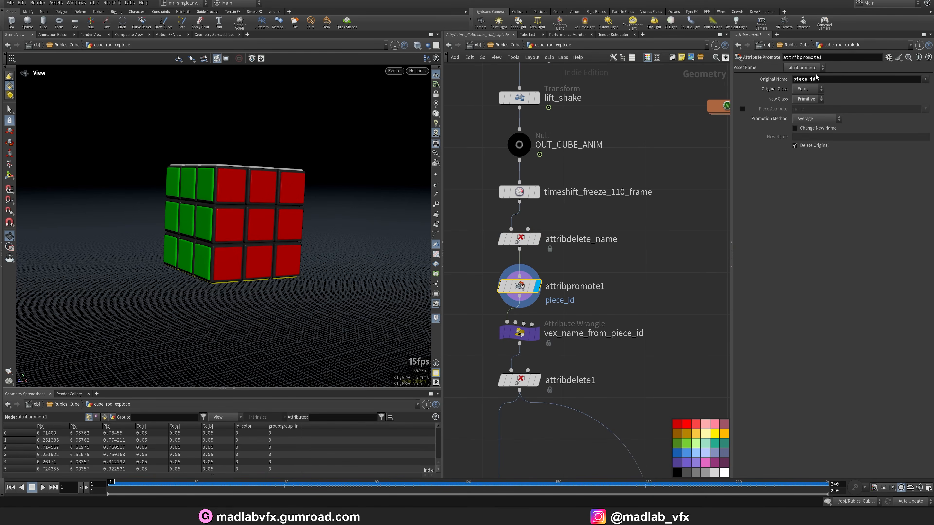
{"action": "middle_click_drag", "start_coordinate": [641, 302], "coordinate": [653, 258]}
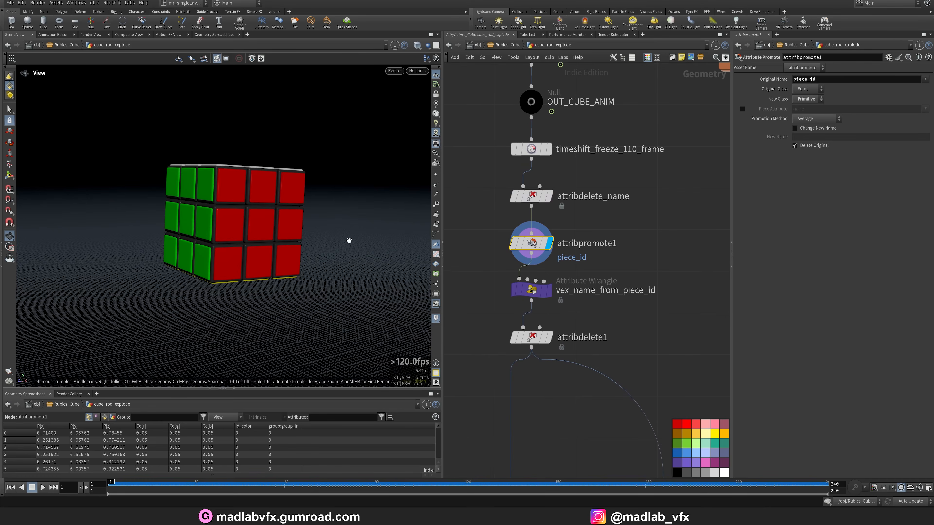
{"action": "left_click_drag", "start_coordinate": [350, 240], "coordinate": [283, 242]}
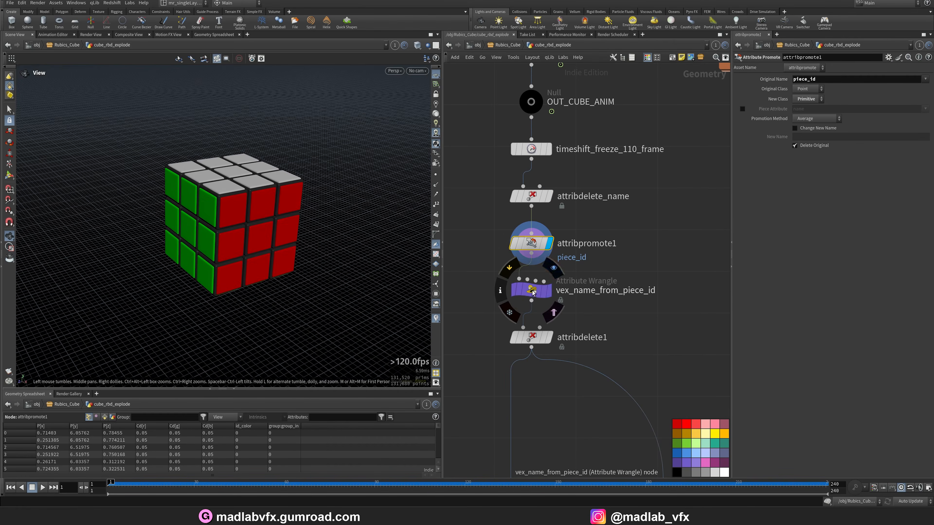
Display vex_name_from_piece_id and widen its parameters to read the VEX that builds the name attribute
{"action": "left_click", "coordinate": [533, 293]}
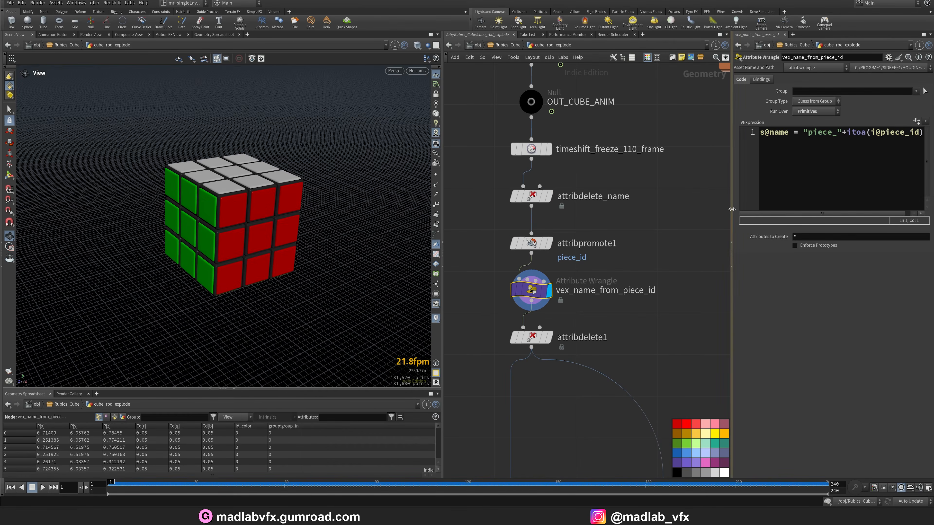
{"action": "left_click_drag", "start_coordinate": [732, 208], "coordinate": [650, 214]}
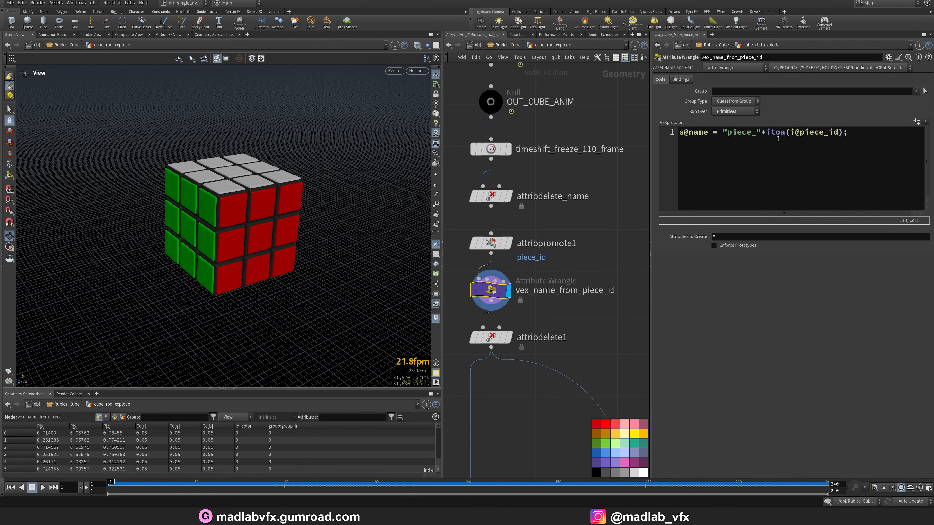
{"action": "middle_click_drag", "start_coordinate": [603, 333], "coordinate": [613, 300]}
{"action": "left_click_drag", "start_coordinate": [316, 252], "coordinate": [337, 240]}
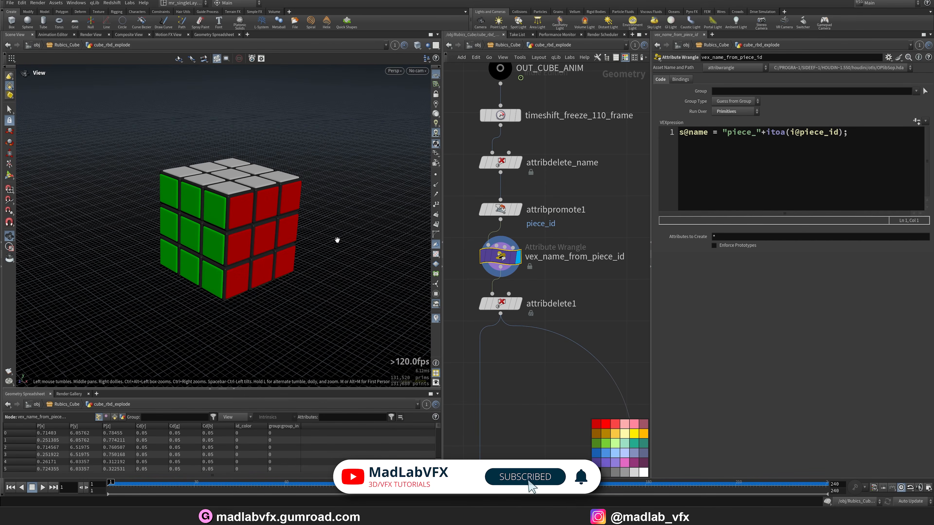
Display attribdelete1 and attribdelete2 to review which attributes each node keeps or removes
{"action": "left_click", "coordinate": [518, 304]}
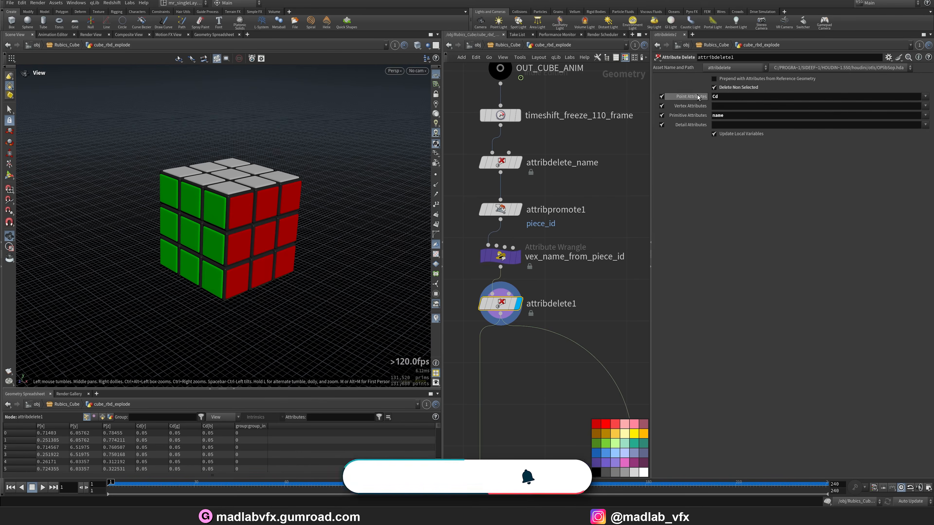
{"action": "scroll", "coordinate": [612, 305], "scroll_direction": "down", "scroll_amount": 5}
{"action": "scroll", "coordinate": [612, 305], "scroll_direction": "up", "scroll_amount": 2}
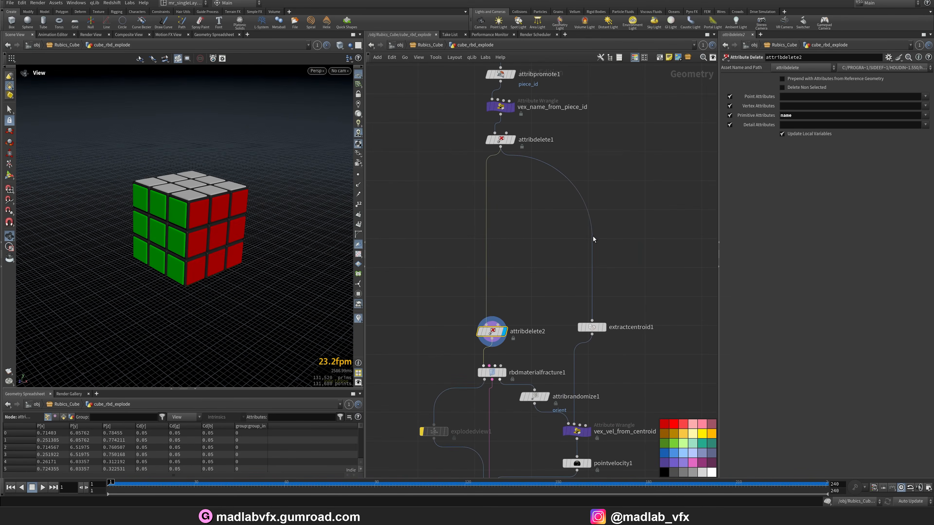
Display rbdmaterialfracture1 and review its concrete primary fracture settings
{"action": "middle_click_drag", "start_coordinate": [540, 270], "coordinate": [545, 151]}
{"action": "scroll", "coordinate": [518, 254], "scroll_direction": "up", "scroll_amount": 3}
{"action": "left_click", "coordinate": [500, 254]}
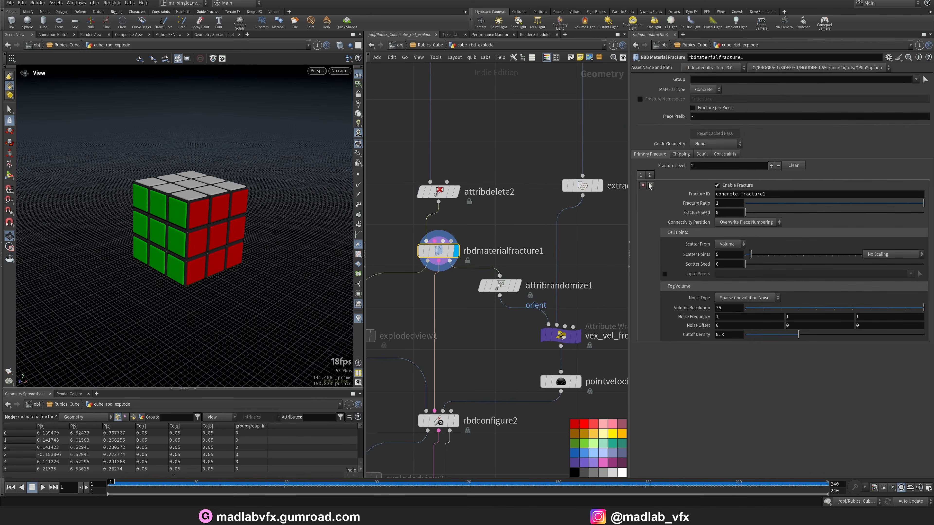
{"action": "middle_click_drag", "start_coordinate": [469, 319], "coordinate": [547, 287]}
Turn off the bypass on explodedview1 and display it to view the exploded fracture pieces
{"action": "left_click", "coordinate": [416, 303]}
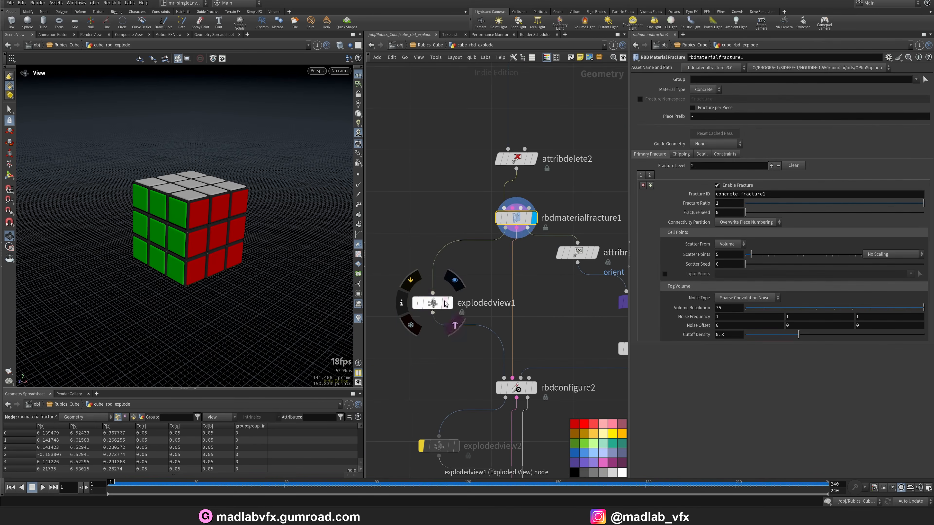
{"action": "left_click", "coordinate": [450, 303]}
{"action": "left_click_drag", "start_coordinate": [240, 236], "coordinate": [275, 220]}
{"action": "middle_click_drag", "start_coordinate": [566, 298], "coordinate": [461, 279]}
Display extractcentroid1 and trace its input back to attribdelete1, reviewing the settings of both nodes
{"action": "left_click_drag", "start_coordinate": [629, 300], "coordinate": [696, 293]}
{"action": "scroll", "coordinate": [658, 287], "scroll_direction": "down", "scroll_amount": 2}
{"action": "middle_click_drag", "start_coordinate": [658, 264], "coordinate": [640, 351]}
{"action": "scroll", "coordinate": [612, 264], "scroll_direction": "up", "scroll_amount": 1}
{"action": "left_click", "coordinate": [603, 274]}
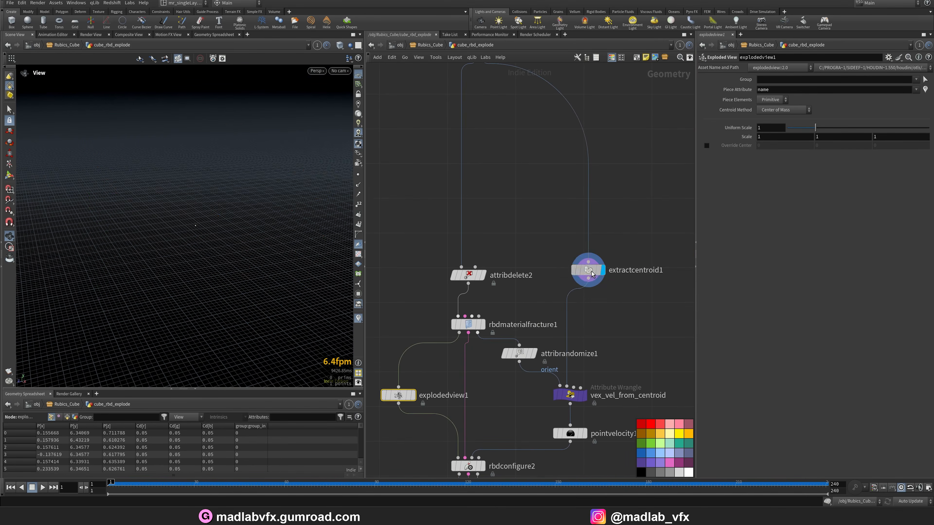
{"action": "middle_click_drag", "start_coordinate": [642, 221], "coordinate": [656, 291]}
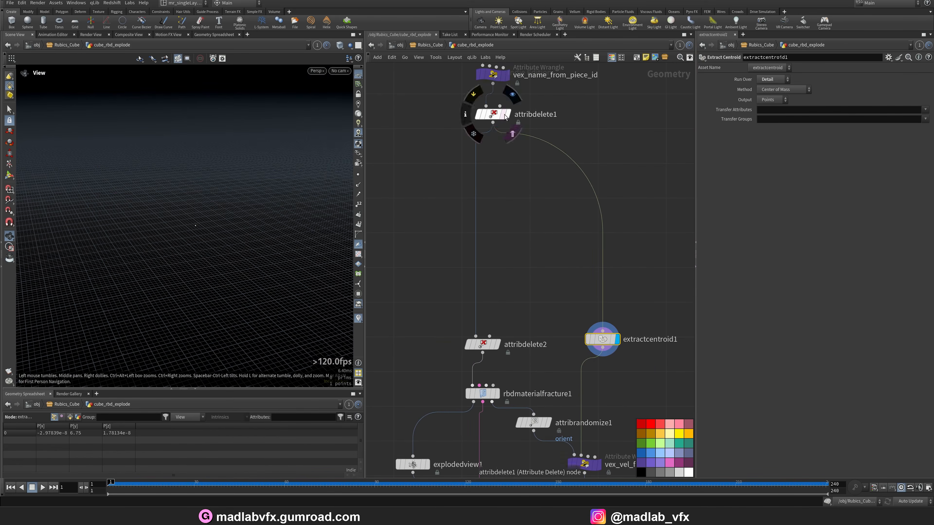
{"action": "left_click", "coordinate": [493, 114]}
{"action": "middle_click_drag", "start_coordinate": [665, 335], "coordinate": [635, 274]}
{"action": "left_click", "coordinate": [571, 281]}
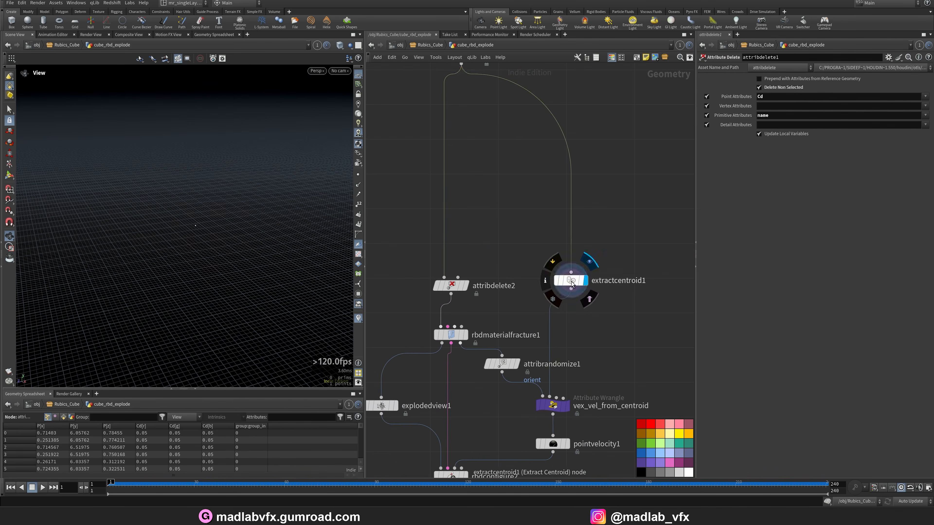
Display attribrandomize1 and review how it randomizes the orient attribute on the fractured cube
{"action": "middle_click_drag", "start_coordinate": [632, 320], "coordinate": [618, 228]}
{"action": "left_click", "coordinate": [502, 272]}
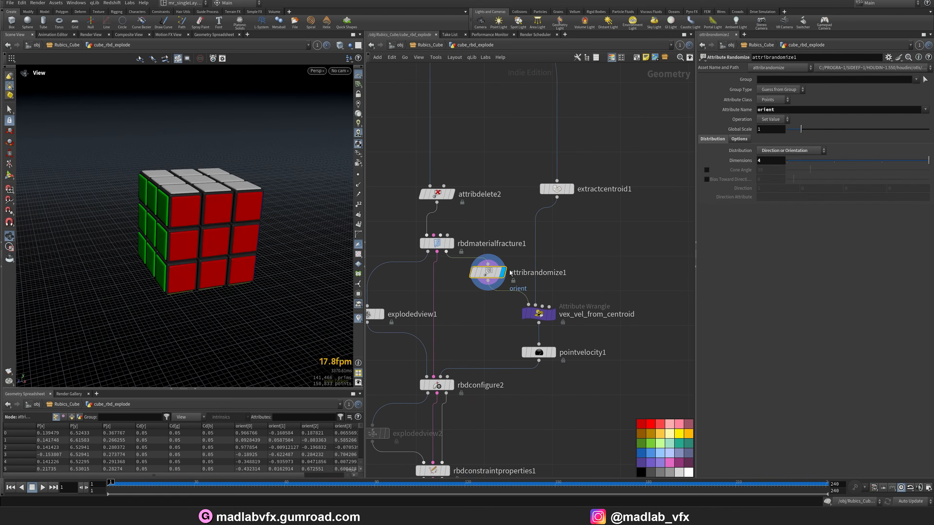
{"action": "mouse_move", "coordinate": [239, 236]}
{"action": "left_mouse_down"}
{"action": "mouse_move", "coordinate": [255, 248]}
{"action": "mouse_move", "coordinate": [239, 243]}
{"action": "left_mouse_up"}
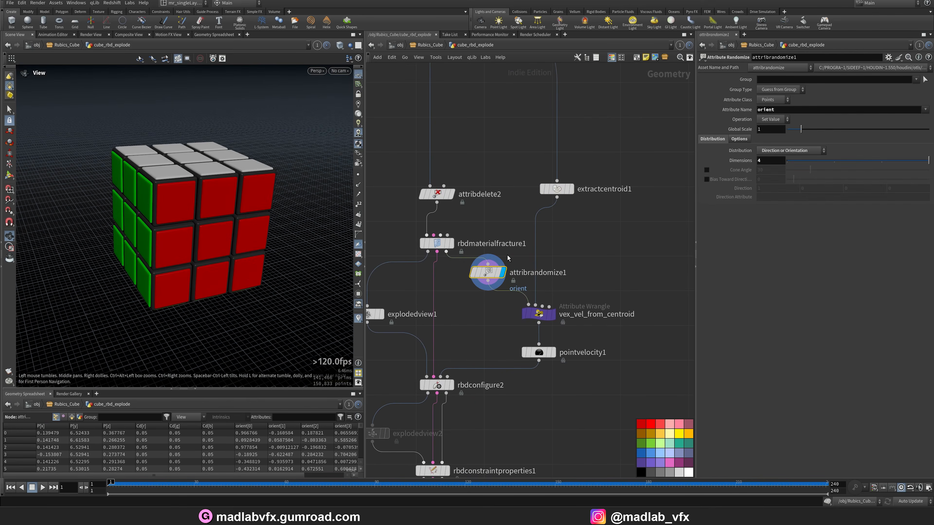
Review the velocity code in vex_vel_from_centroid alongside the extractcentroid1 point and pointvelocity1's curl noise settings
{"action": "left_click", "coordinate": [549, 318]}
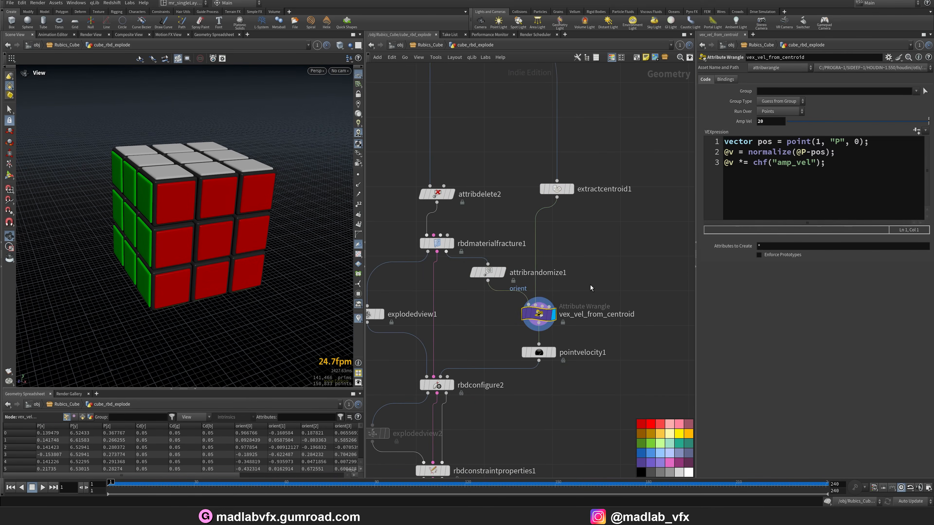
{"action": "left_click_drag", "start_coordinate": [695, 284], "coordinate": [657, 273]}
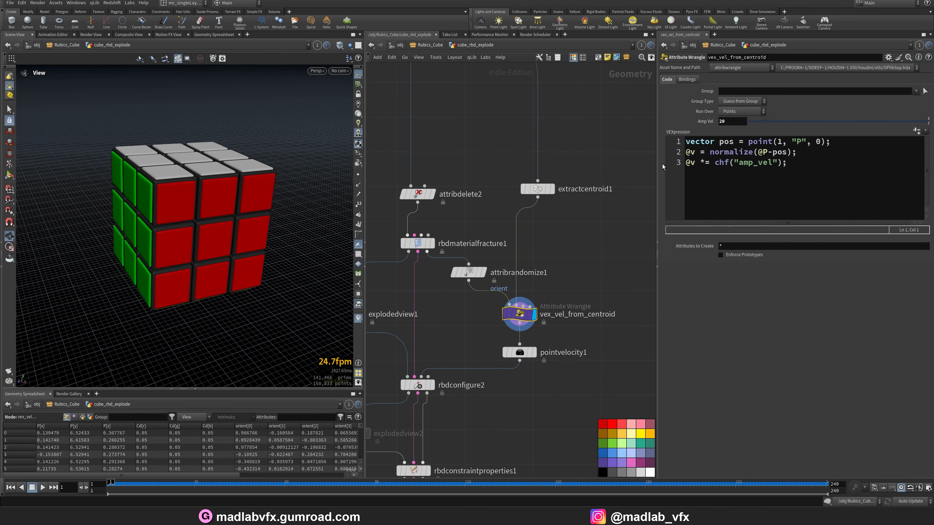
{"action": "left_click", "coordinate": [551, 189]}
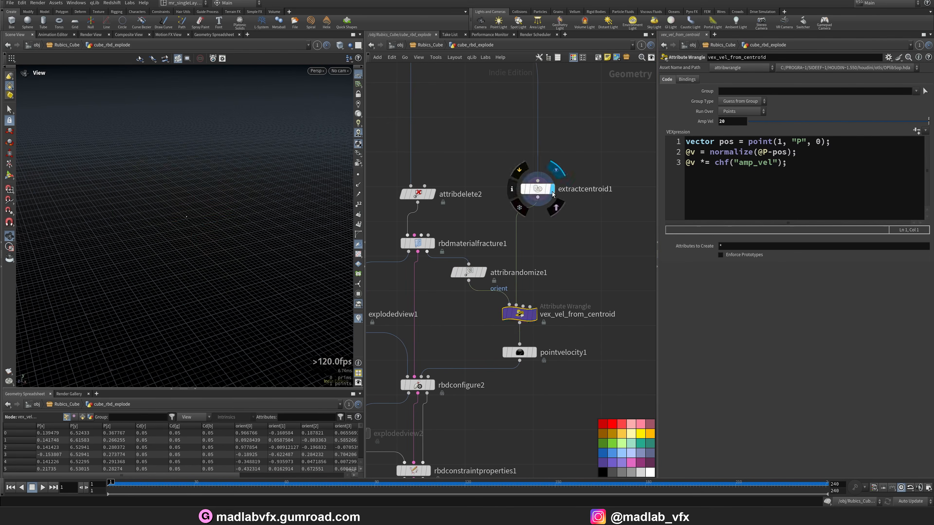
{"action": "left_click", "coordinate": [534, 314]}
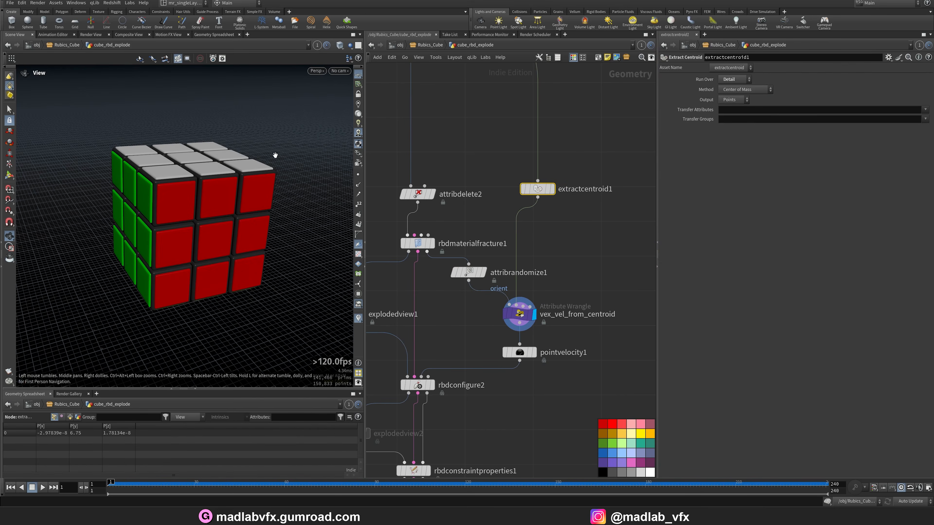
{"action": "left_click", "coordinate": [542, 316]}
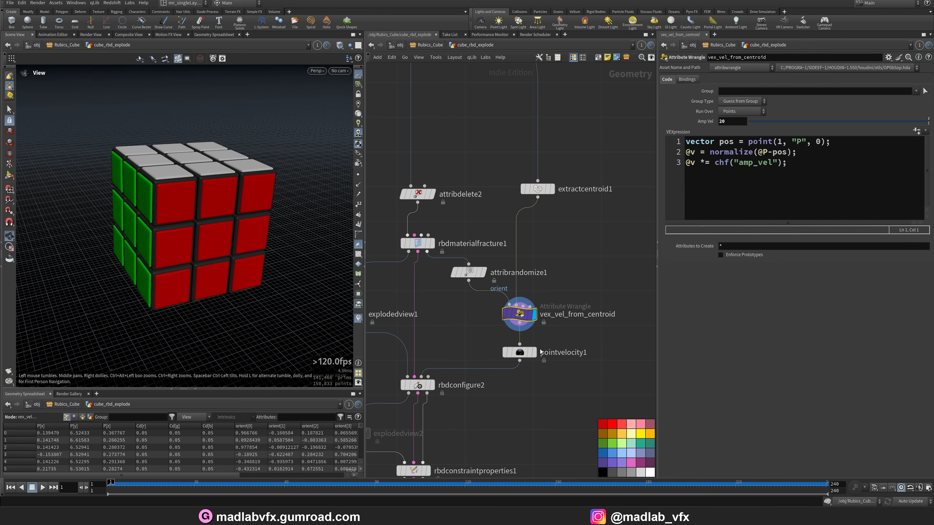
{"action": "left_click", "coordinate": [533, 352]}
{"action": "left_click", "coordinate": [534, 314]}
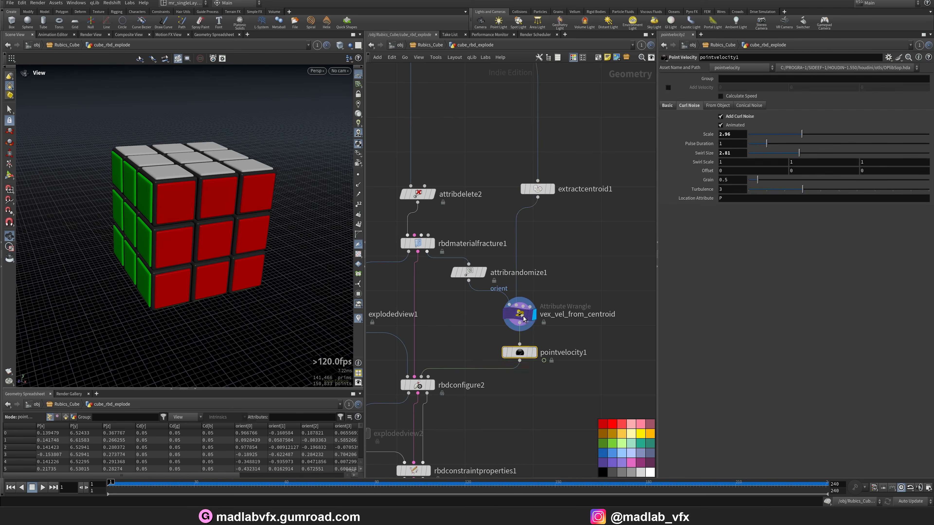
Enable the v point attribute visualizer to view the velocity vectors produced by vex_vel_from_centroid
{"action": "key", "text": "w"}
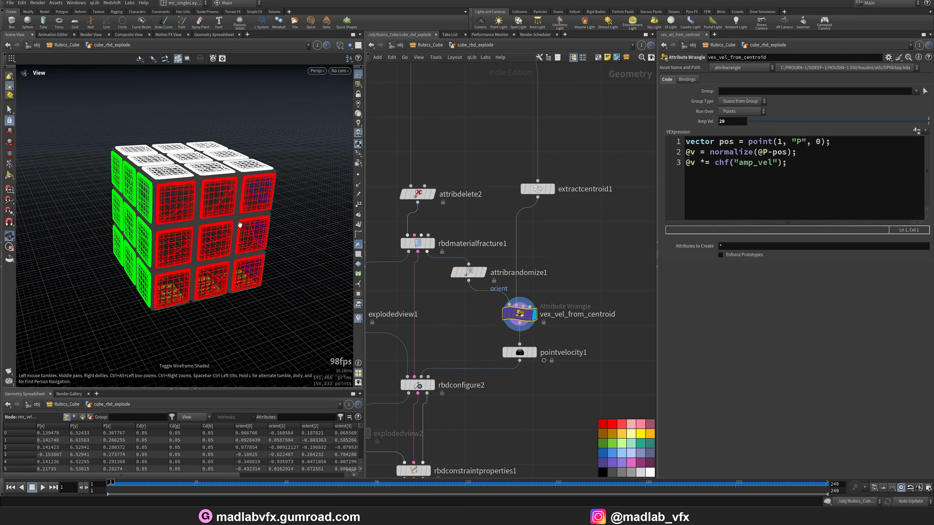
{"action": "left_click", "coordinate": [358, 318]}
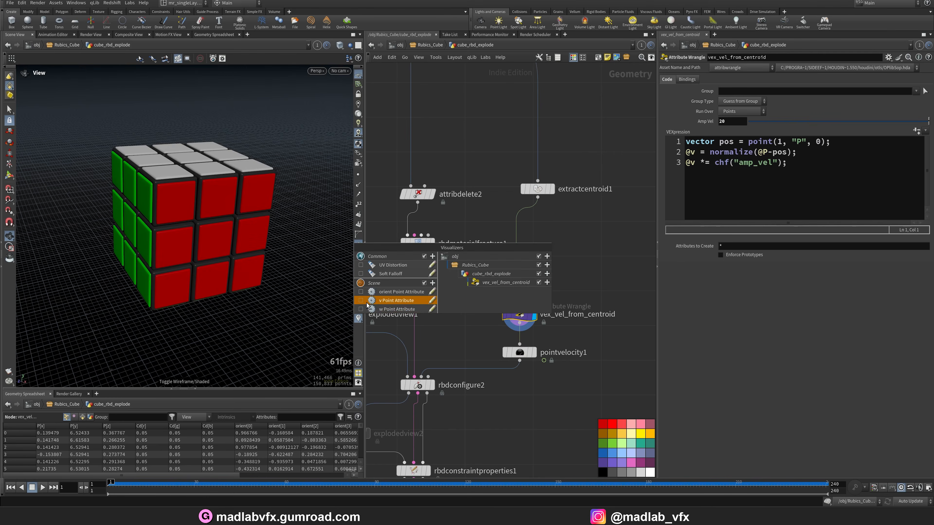
{"action": "left_click", "coordinate": [362, 301]}
{"action": "mouse_move", "coordinate": [223, 244]}
{"action": "left_mouse_down"}
{"action": "mouse_move", "coordinate": [236, 237]}
{"action": "mouse_move", "coordinate": [210, 237]}
{"action": "left_mouse_up"}
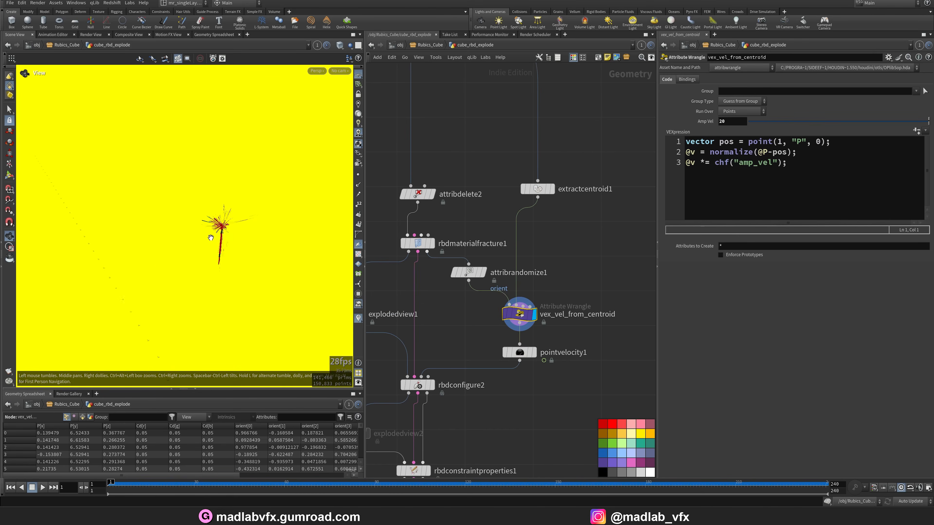
{"action": "key", "text": "w"}
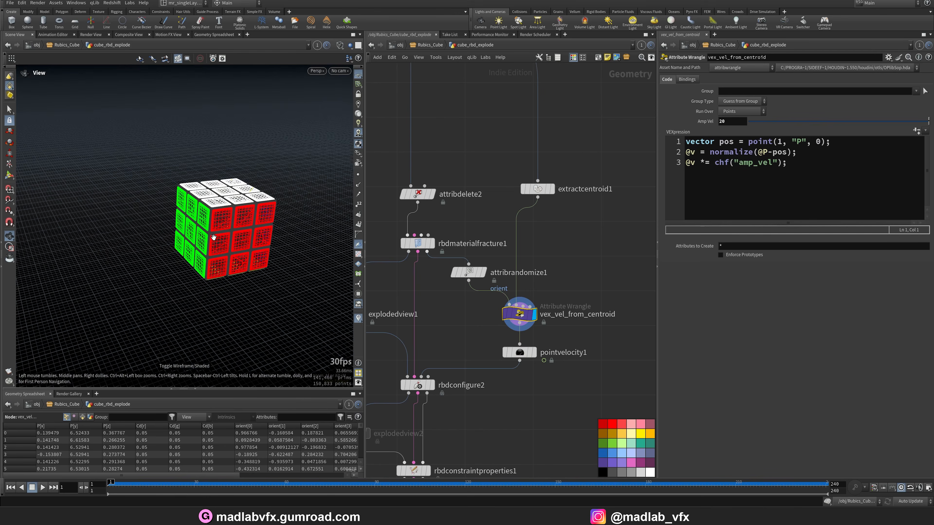
Display pointvelocity1 and examine how its curl noise affects the velocity vectors
{"action": "left_click", "coordinate": [534, 352]}
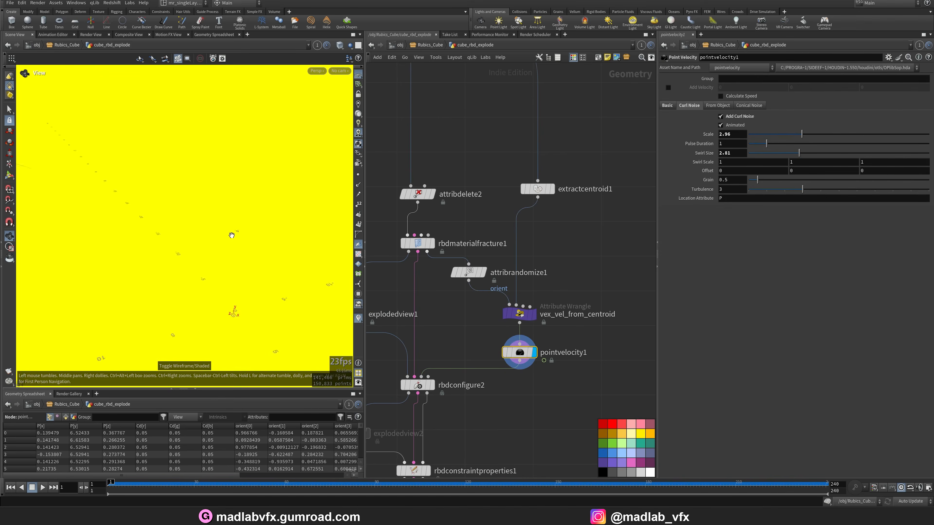
{"action": "right_click_drag", "start_coordinate": [232, 236], "coordinate": [150, 245]}
{"action": "left_click_drag", "start_coordinate": [151, 245], "coordinate": [305, 271]}
{"action": "middle_click_drag", "start_coordinate": [501, 371], "coordinate": [527, 315]}
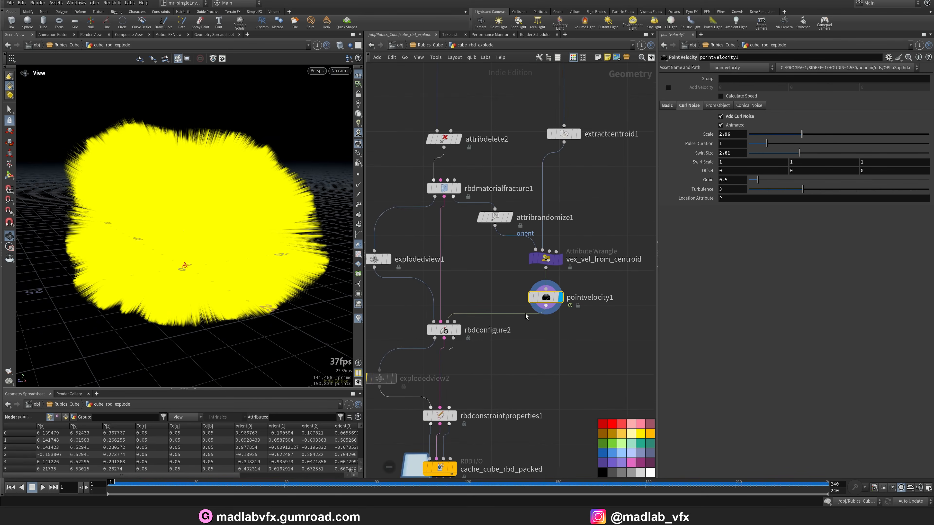
Display rbdconfigure2 and review its name prefix, transferred attributes and physical attribute settings
{"action": "middle_click_drag", "start_coordinate": [416, 311], "coordinate": [463, 287]}
{"action": "left_click", "coordinate": [502, 315]}
{"action": "left_click", "coordinate": [501, 313]}
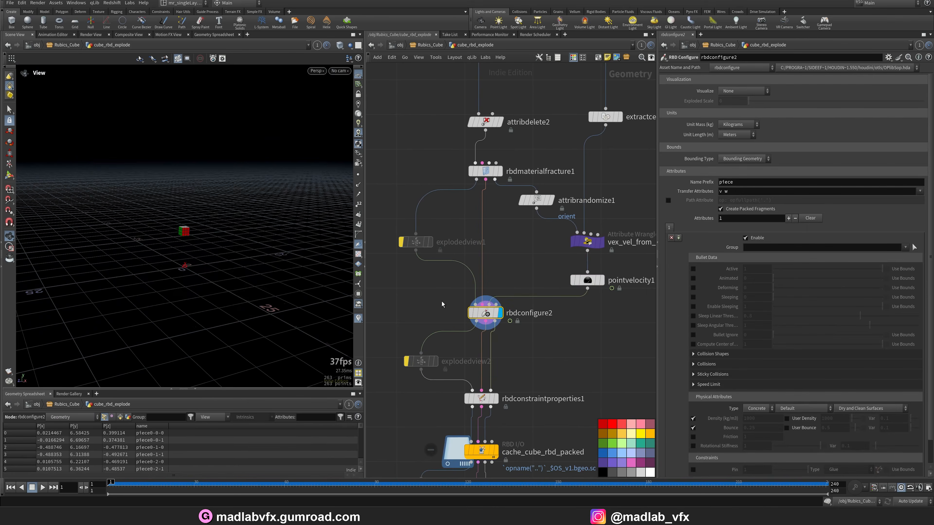
{"action": "key", "text": "g"}
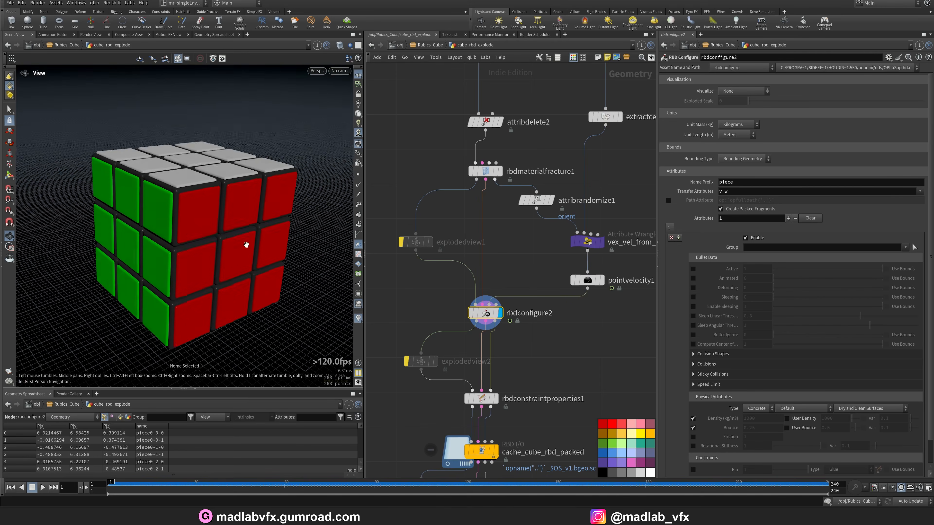
{"action": "scroll", "coordinate": [697, 316], "scroll_direction": "down", "scroll_amount": 1}
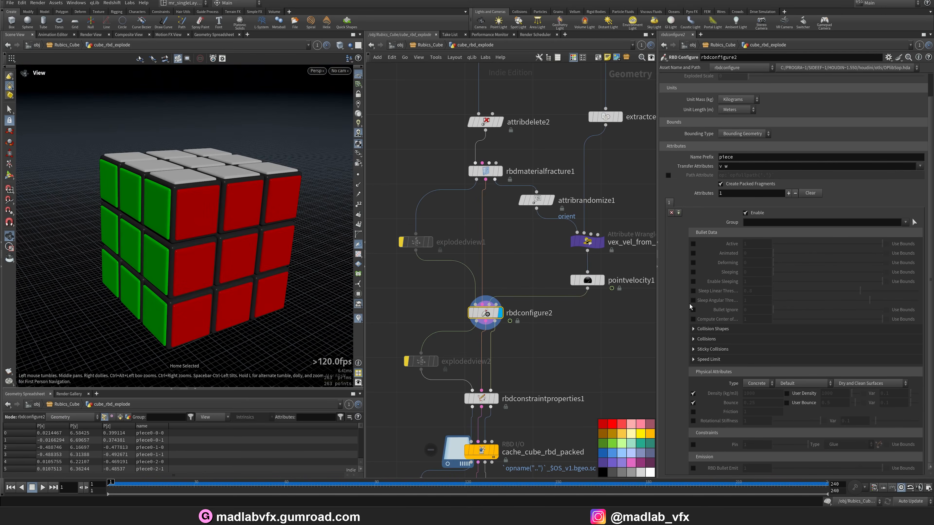
{"action": "scroll", "coordinate": [665, 265], "scroll_direction": "up", "scroll_amount": 1}
Review the Glue constraint settings of rbdconstraintproperties1 and display cache_cube_rbd_packed to inspect the cached cube
{"action": "middle_click_drag", "start_coordinate": [556, 352], "coordinate": [559, 285]}
{"action": "left_click", "coordinate": [501, 330]}
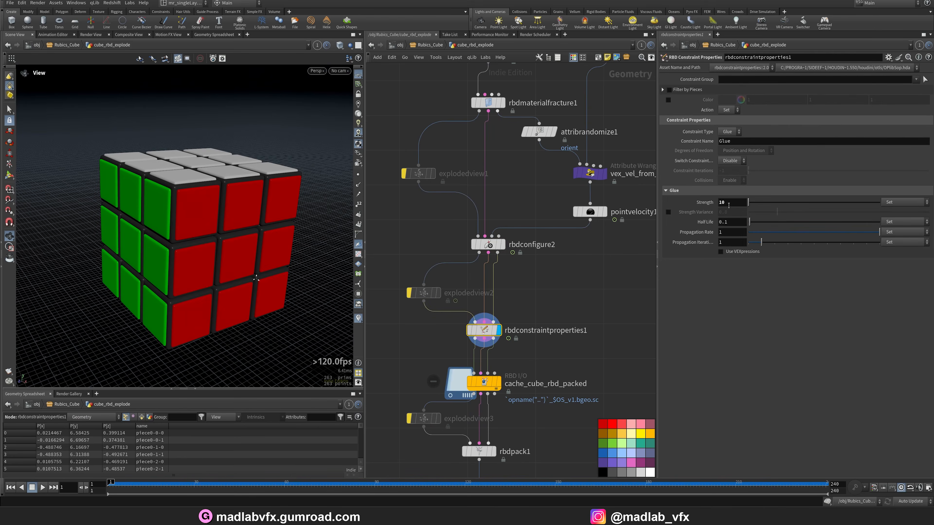
{"action": "middle_click_drag", "start_coordinate": [615, 342], "coordinate": [610, 268]}
{"action": "left_click", "coordinate": [492, 309]}
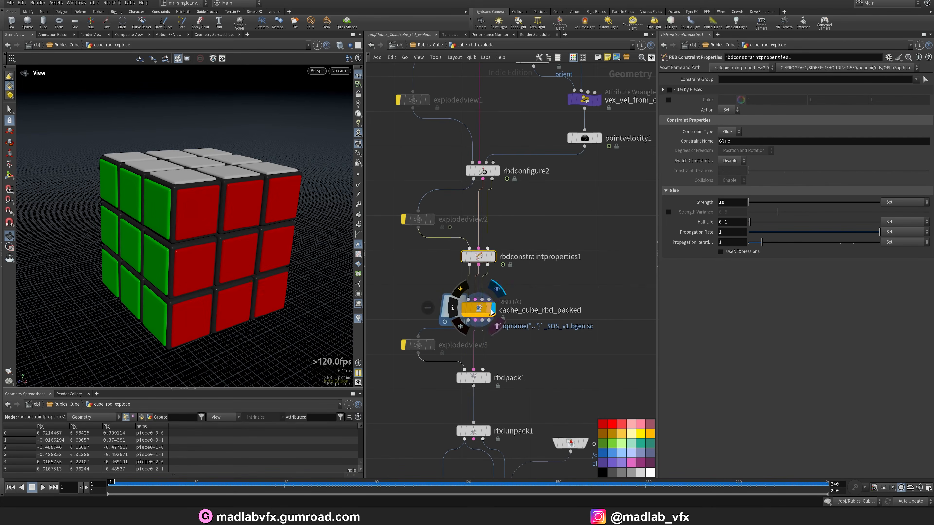
{"action": "left_click_drag", "start_coordinate": [257, 248], "coordinate": [254, 229]}
Display rbdpack1 and rbdunpack1 in turn to compare their settings and the packed and unpacked cube geometry
{"action": "middle_click_drag", "start_coordinate": [591, 317], "coordinate": [574, 268]}
{"action": "left_click_drag", "start_coordinate": [534, 323], "coordinate": [448, 294]}
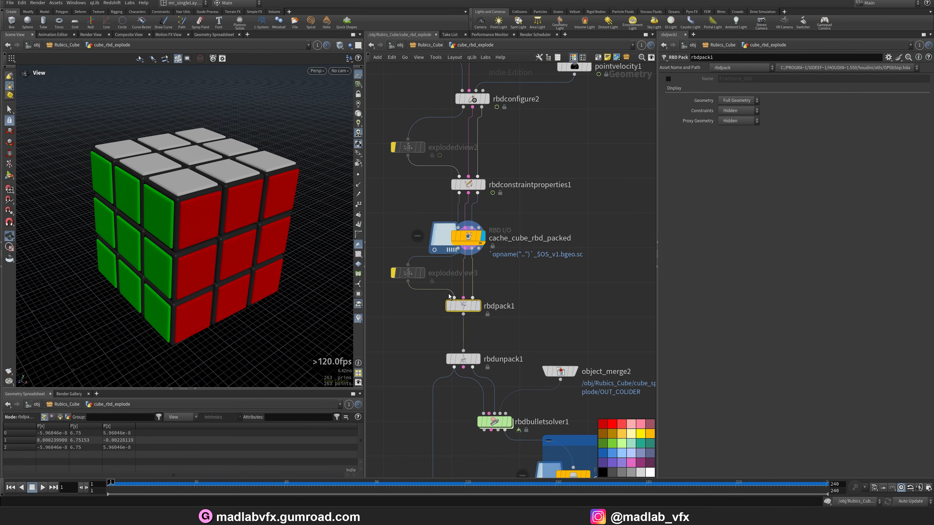
{"action": "left_click", "coordinate": [478, 306]}
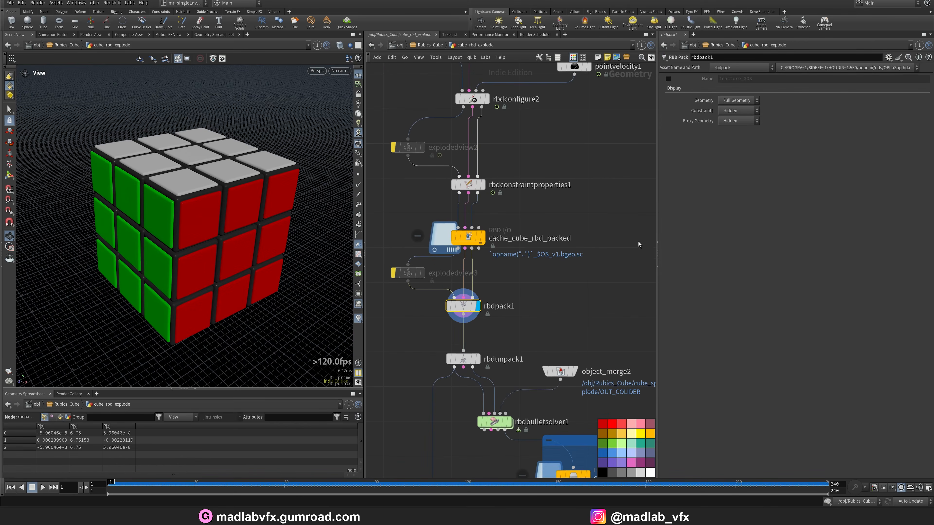
{"action": "middle_click_drag", "start_coordinate": [516, 308], "coordinate": [537, 253]}
{"action": "left_click", "coordinate": [491, 300]}
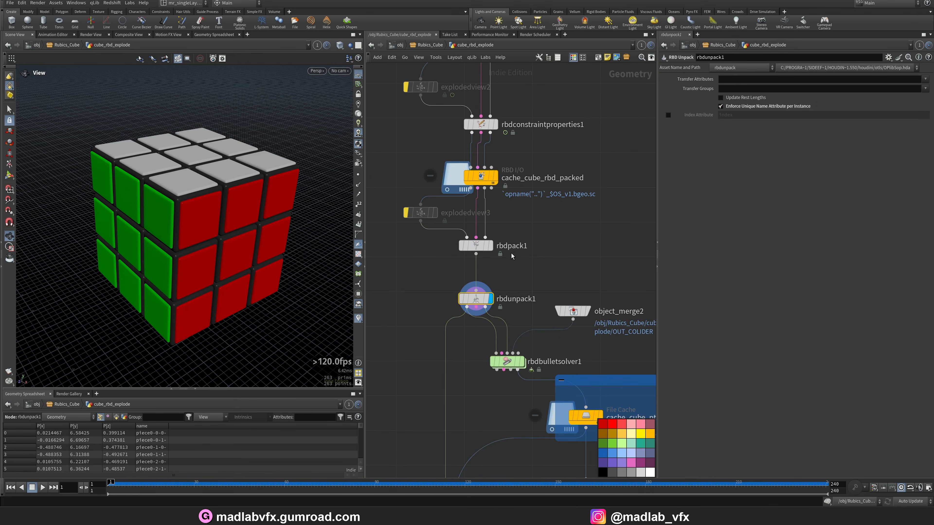
{"action": "left_click", "coordinate": [490, 245]}
{"action": "left_click", "coordinate": [473, 249]}
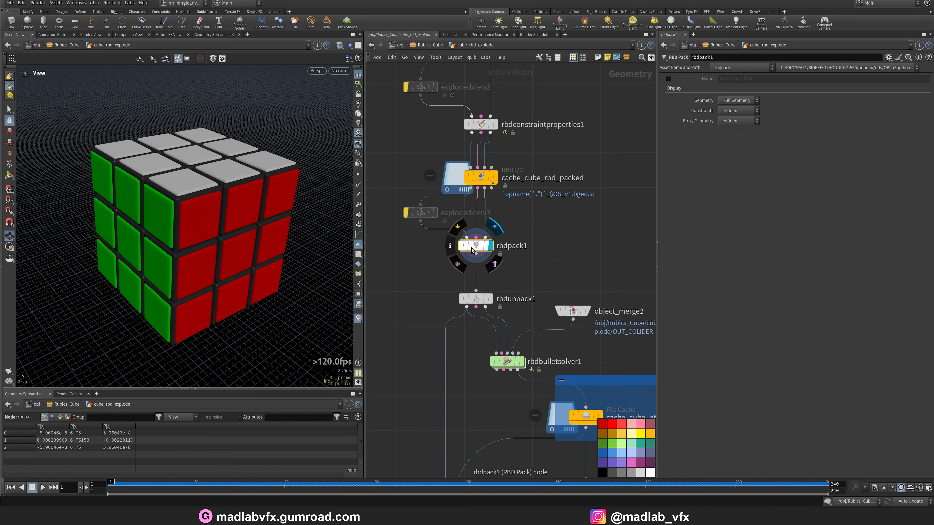
{"action": "middle_click_drag", "start_coordinate": [549, 278], "coordinate": [553, 258]}
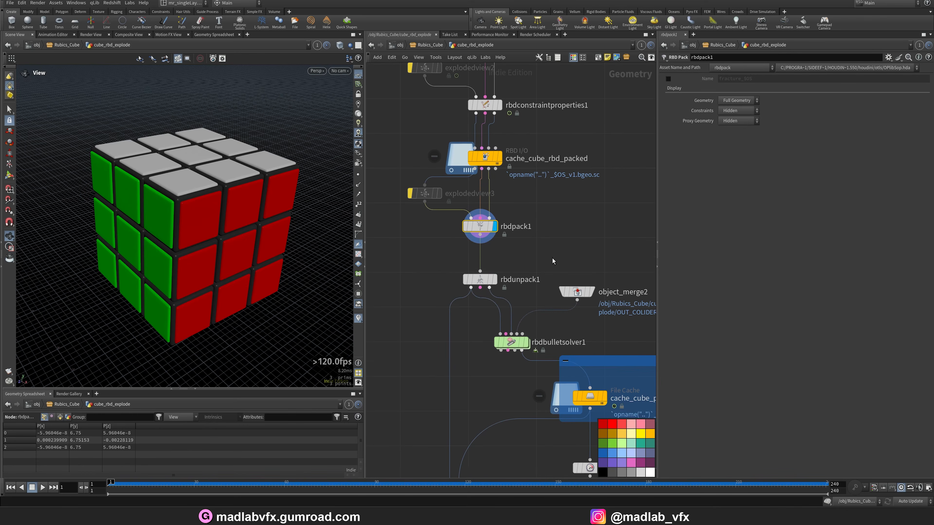
{"action": "left_click", "coordinate": [494, 280]}
{"action": "left_click", "coordinate": [478, 280]}
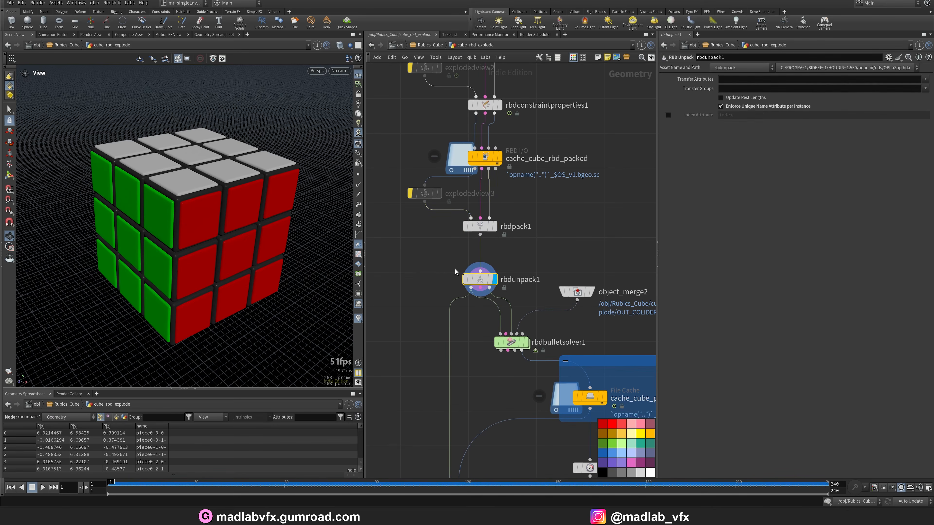
{"action": "scroll", "coordinate": [236, 238], "scroll_direction": "up", "scroll_amount": 8}
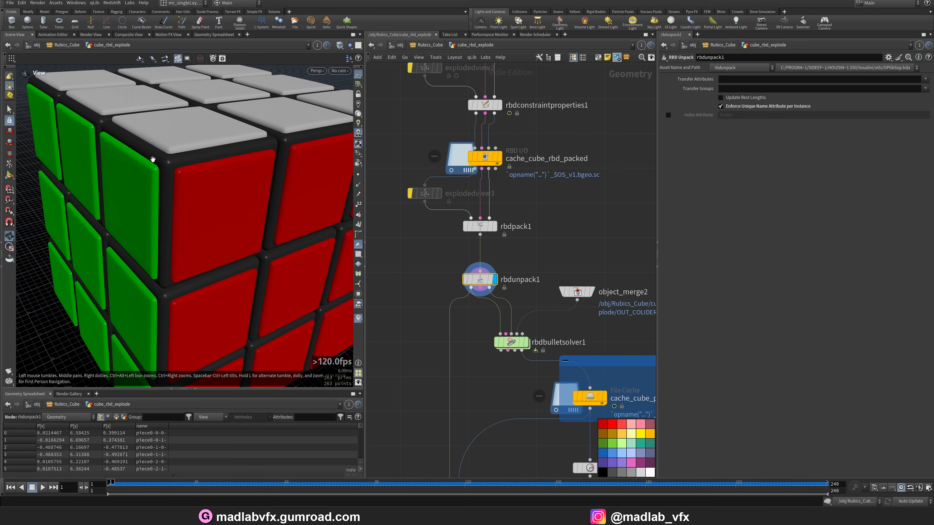
Display object_merge2 and inspect the OUT_COLIDER collision geometry it brings into the network
{"action": "middle_click_drag", "start_coordinate": [561, 241], "coordinate": [511, 176]}
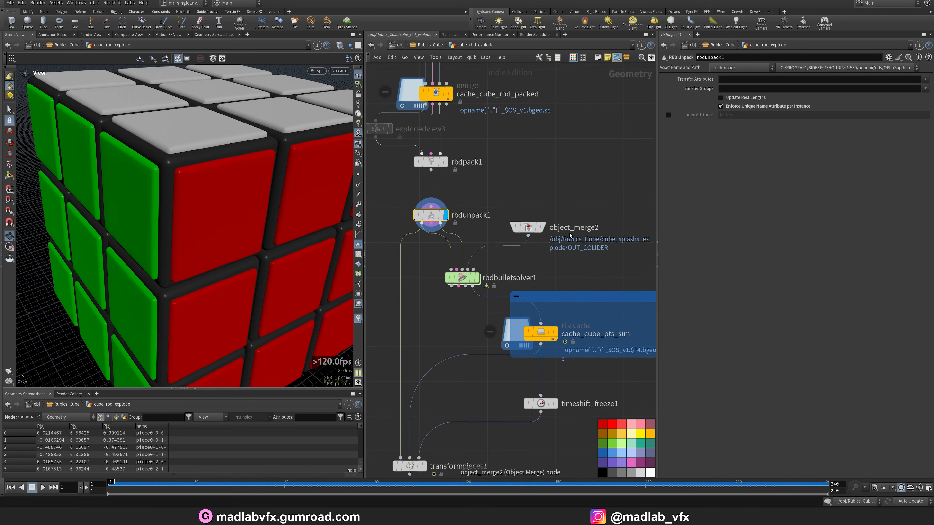
{"action": "middle_click_drag", "start_coordinate": [603, 247], "coordinate": [575, 232]}
{"action": "left_click", "coordinate": [514, 213]}
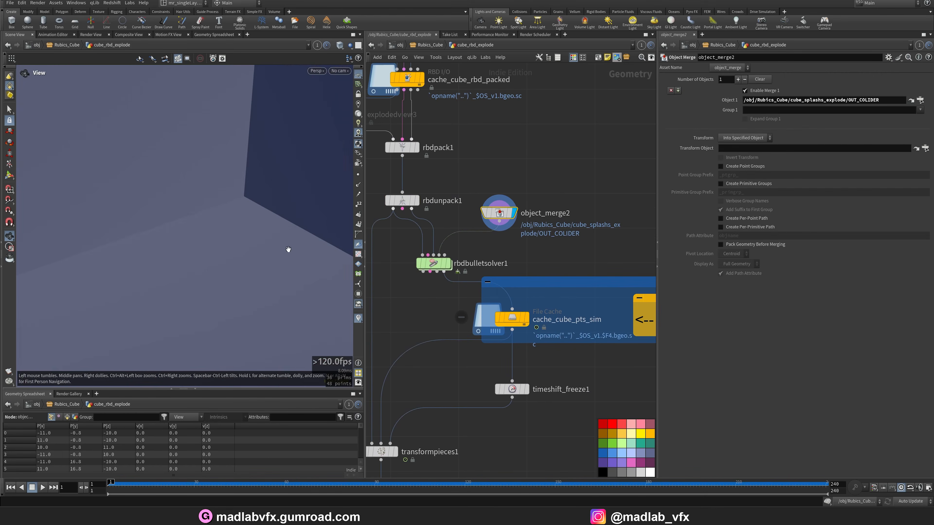
{"action": "right_click_drag", "start_coordinate": [225, 209], "coordinate": [117, 206]}
{"action": "right_click_drag", "start_coordinate": [258, 197], "coordinate": [209, 208]}
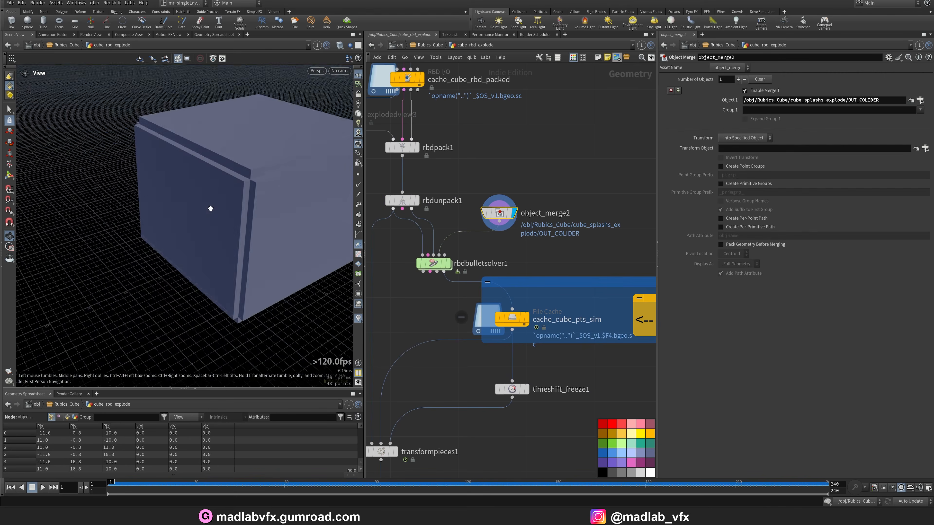
{"action": "left_click_drag", "start_coordinate": [208, 209], "coordinate": [177, 210]}
Jump to the OUT_COLIDER source in cube_splashs_explode and display the collider merge to inspect the room geometry
{"action": "scroll", "coordinate": [508, 213], "scroll_direction": "down", "scroll_amount": 10}
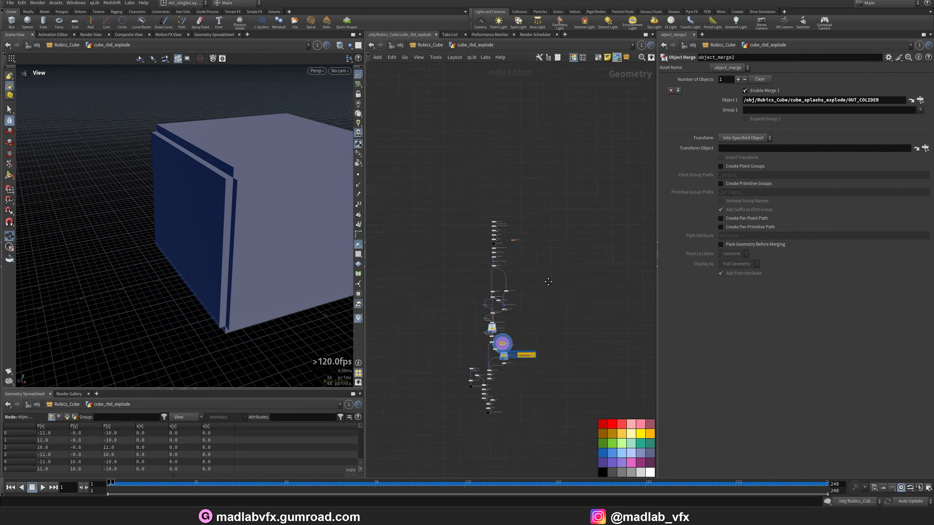
{"action": "scroll", "coordinate": [525, 301], "scroll_direction": "up", "scroll_amount": 10}
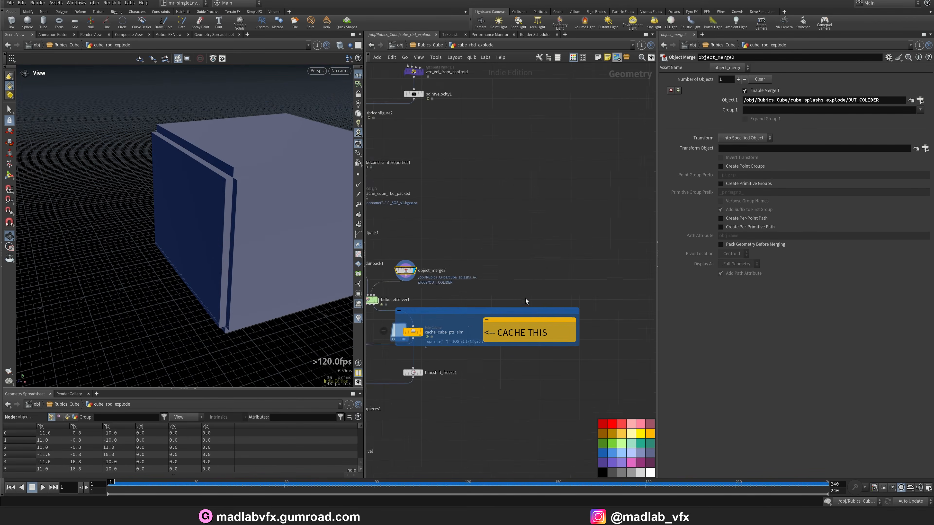
{"action": "left_click", "coordinate": [911, 100]}
{"action": "scroll", "coordinate": [586, 249], "scroll_direction": "down", "scroll_amount": 3}
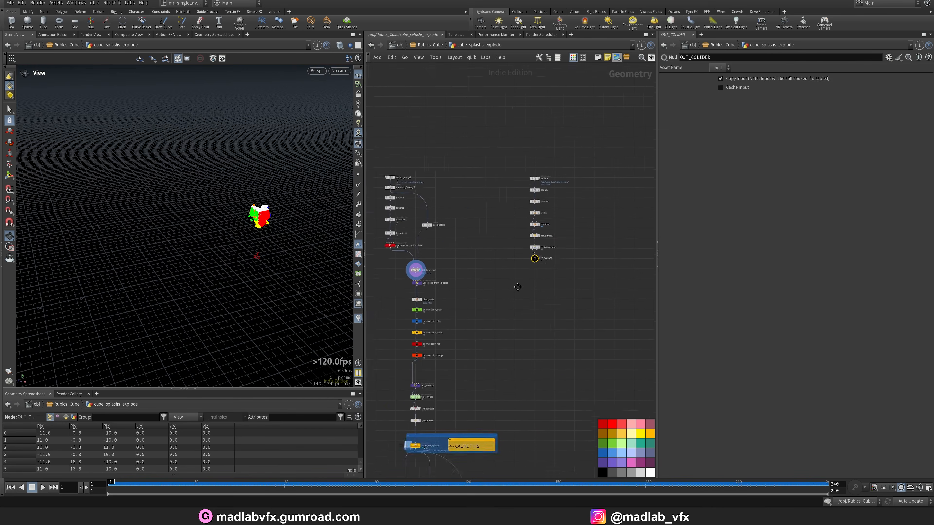
{"action": "scroll", "coordinate": [529, 235], "scroll_direction": "up", "scroll_amount": 8}
{"action": "left_click", "coordinate": [500, 139]}
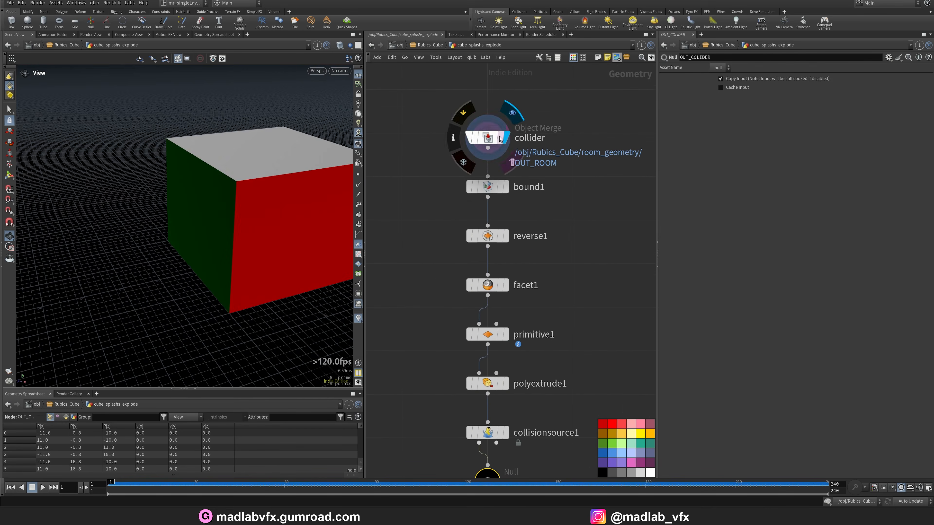
{"action": "left_click_drag", "start_coordinate": [232, 206], "coordinate": [246, 228]}
{"action": "middle_click_drag", "start_coordinate": [250, 229], "coordinate": [166, 220]}
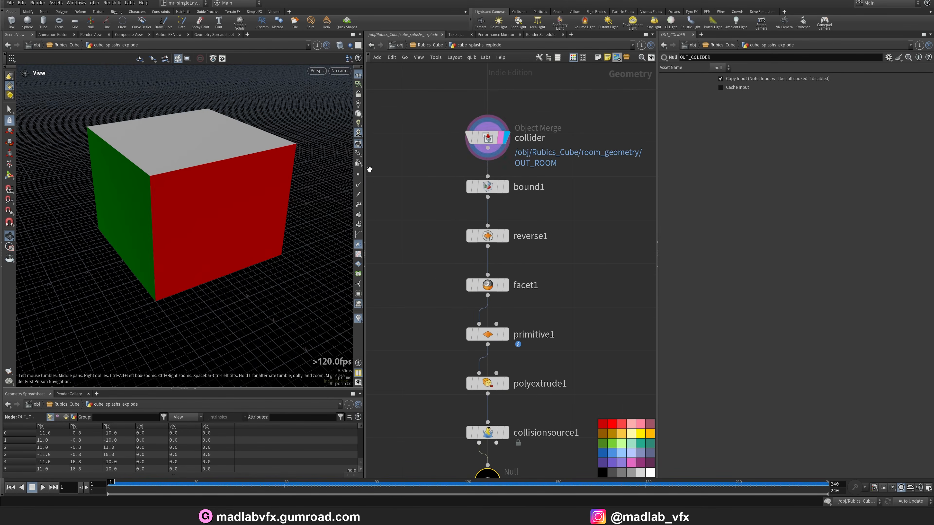
{"action": "left_click", "coordinate": [497, 141]}
{"action": "left_click_drag", "start_coordinate": [225, 182], "coordinate": [222, 169]}
Display bound1, reverse1 and facet1 in sequence to review how the room's bounding box is prepared
{"action": "left_click", "coordinate": [506, 187]}
{"action": "left_click", "coordinate": [494, 188]}
{"action": "left_click_drag", "start_coordinate": [232, 234], "coordinate": [261, 224]}
{"action": "left_click", "coordinate": [506, 236]}
{"action": "left_click", "coordinate": [494, 236]}
{"action": "left_click", "coordinate": [506, 285]}
{"action": "left_click", "coordinate": [495, 285]}
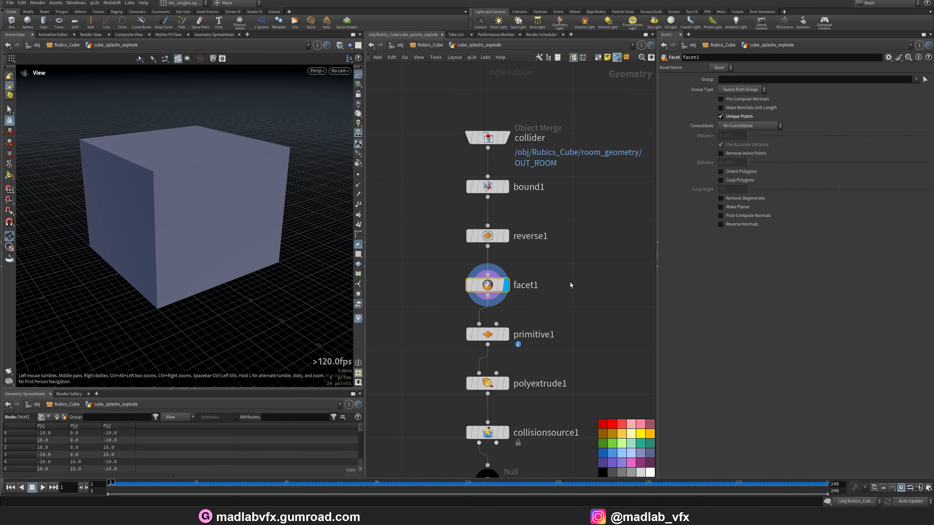
Display primitive1 and polyextrude1 to review how the collider's faces are scaled and extruded
{"action": "middle_click_drag", "start_coordinate": [582, 284], "coordinate": [577, 249]}
{"action": "left_click", "coordinate": [498, 259]}
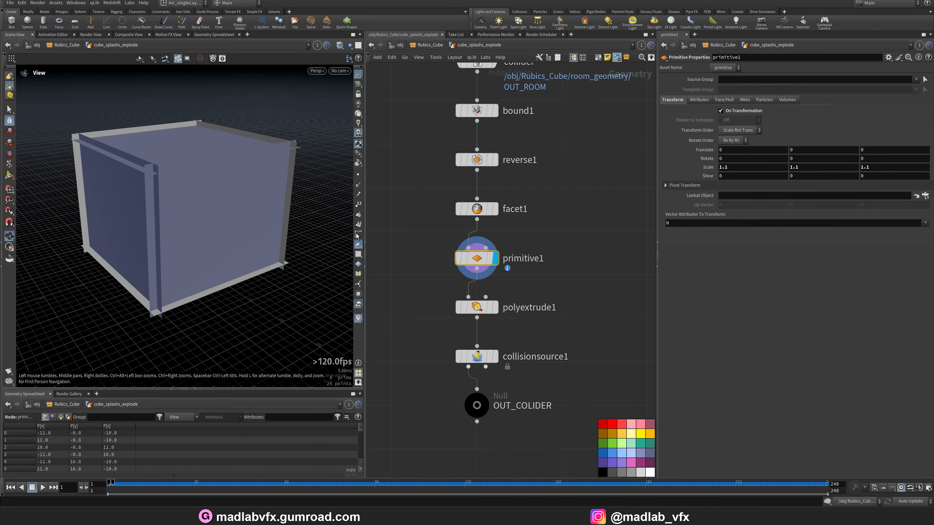
{"action": "scroll", "coordinate": [238, 211], "scroll_direction": "down", "scroll_amount": 3}
{"action": "left_click", "coordinate": [494, 307]}
{"action": "scroll", "coordinate": [219, 229], "scroll_direction": "up", "scroll_amount": 3}
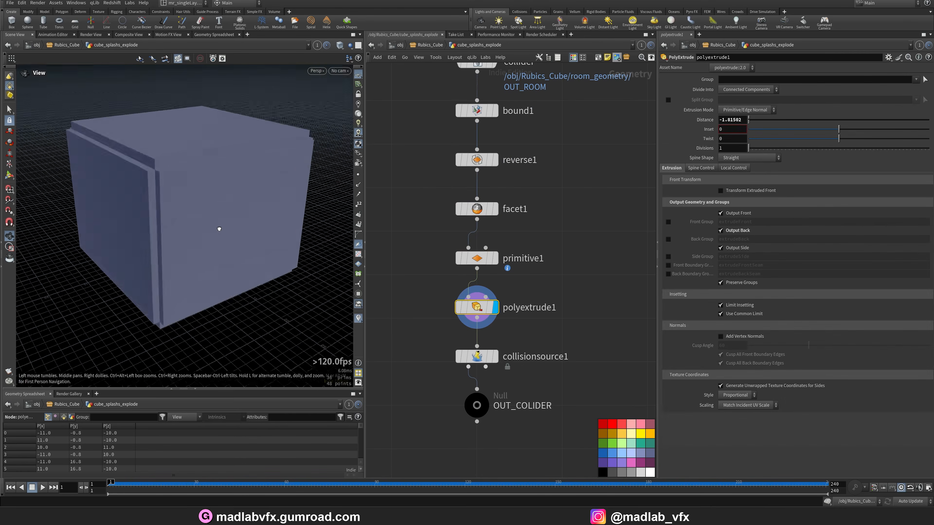
{"action": "left_click_drag", "start_coordinate": [219, 229], "coordinate": [218, 215]}
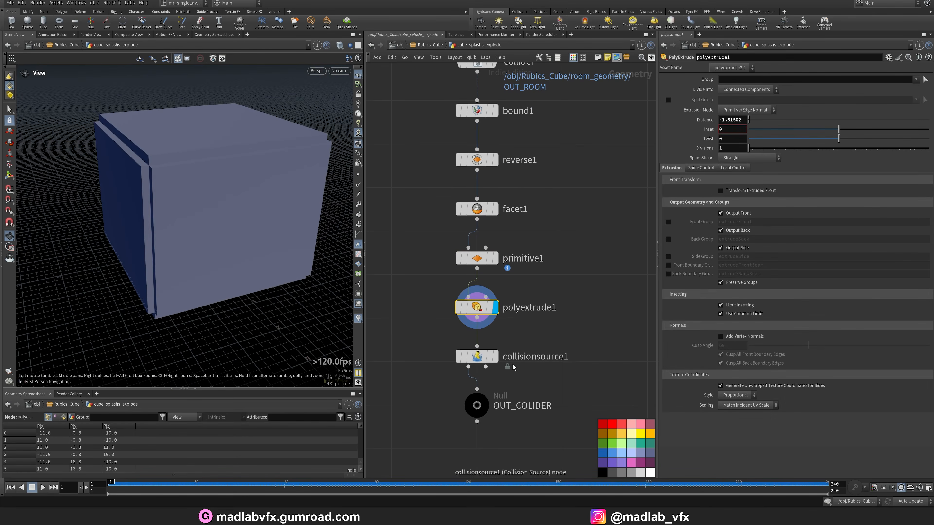
Review the collisionsource1 settings and display the OUT_COLIDER null at the end of the collider chain
{"action": "left_click", "coordinate": [494, 356]}
{"action": "middle_click_drag", "start_coordinate": [560, 338], "coordinate": [565, 294]}
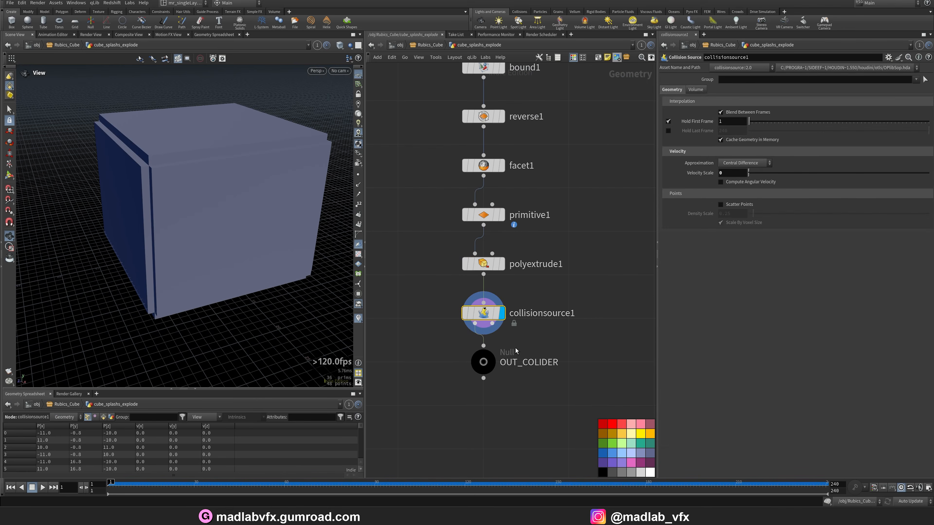
{"action": "left_click", "coordinate": [489, 361]}
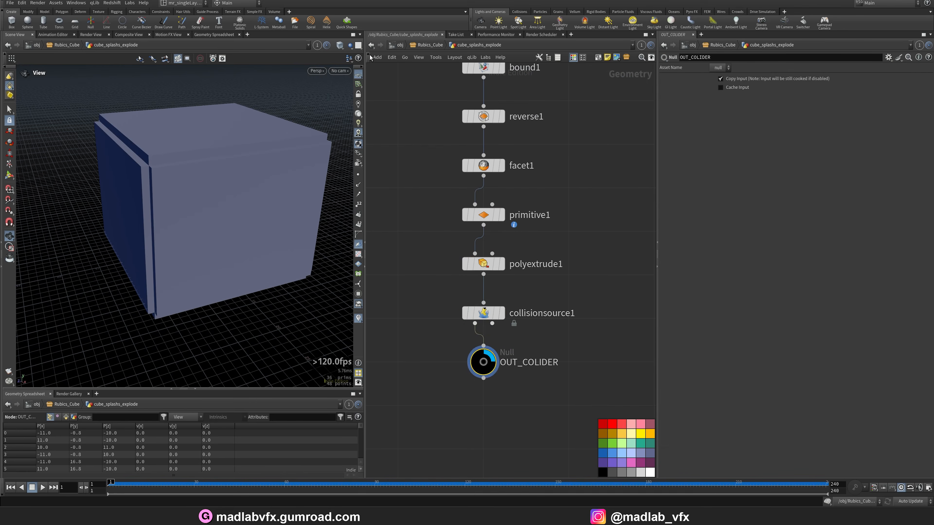
Return to the cube_rbd_explode network and locate rbdbulletsolver1 in a widened network pane
{"action": "left_click", "coordinate": [371, 44]}
{"action": "key", "text": "h"}
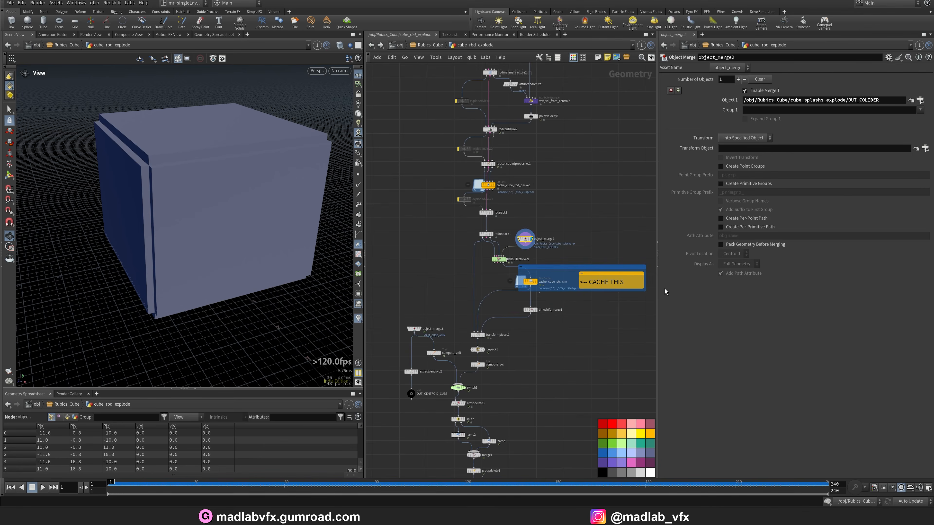
{"action": "left_click_drag", "start_coordinate": [660, 290], "coordinate": [733, 290]}
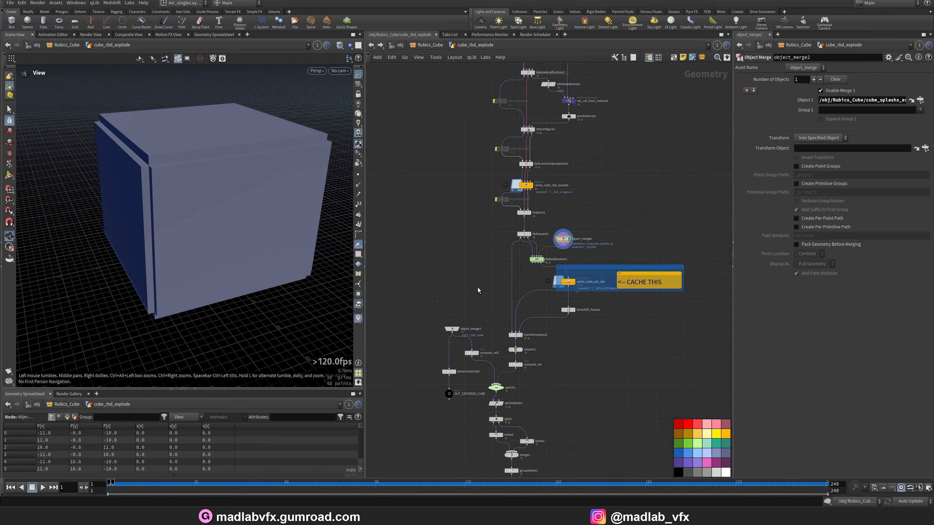
{"action": "scroll", "coordinate": [478, 288], "scroll_direction": "up", "scroll_amount": 3}
{"action": "scroll", "coordinate": [506, 284], "scroll_direction": "up", "scroll_amount": 3}
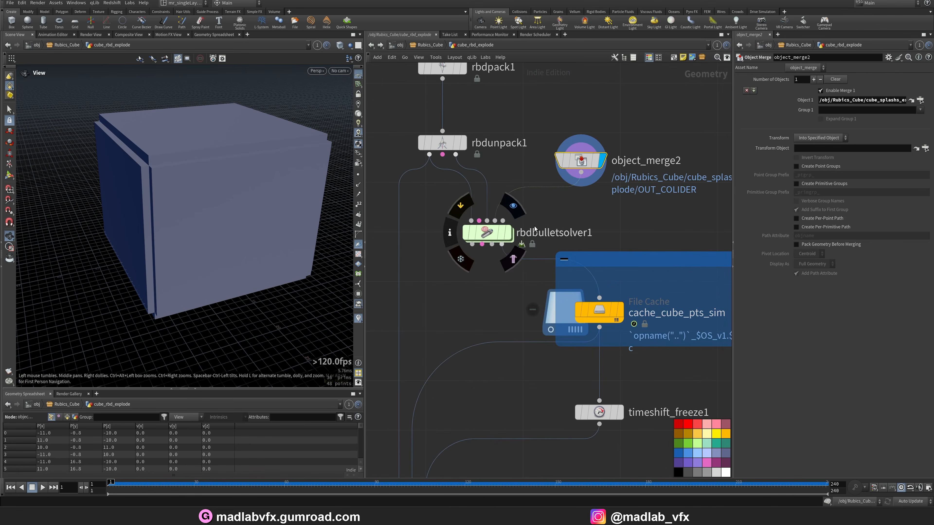
Open the forces network inside rbdbulletsolver1, review popspin1's activation, spin speeds and VEXpression, and return to cube_rbd_explode
{"action": "middle_click_drag", "start_coordinate": [606, 219], "coordinate": [571, 244]}
{"action": "double_click", "coordinate": [434, 245]}
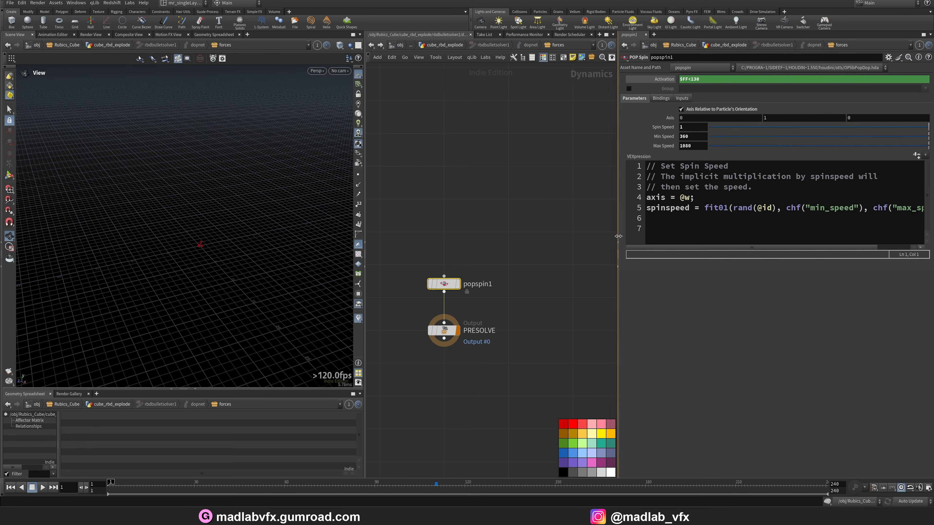
{"action": "left_click_drag", "start_coordinate": [620, 236], "coordinate": [544, 232]}
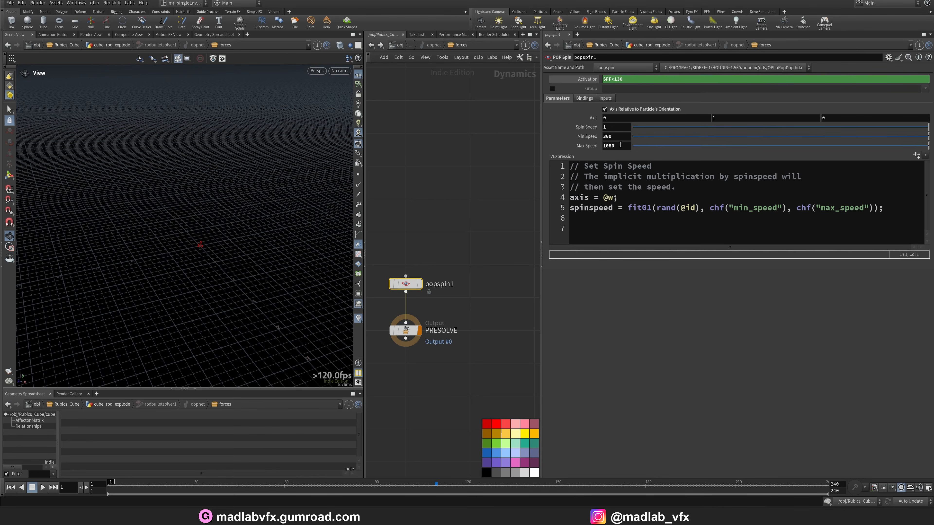
{"action": "left_click_drag", "start_coordinate": [544, 293], "coordinate": [652, 290]}
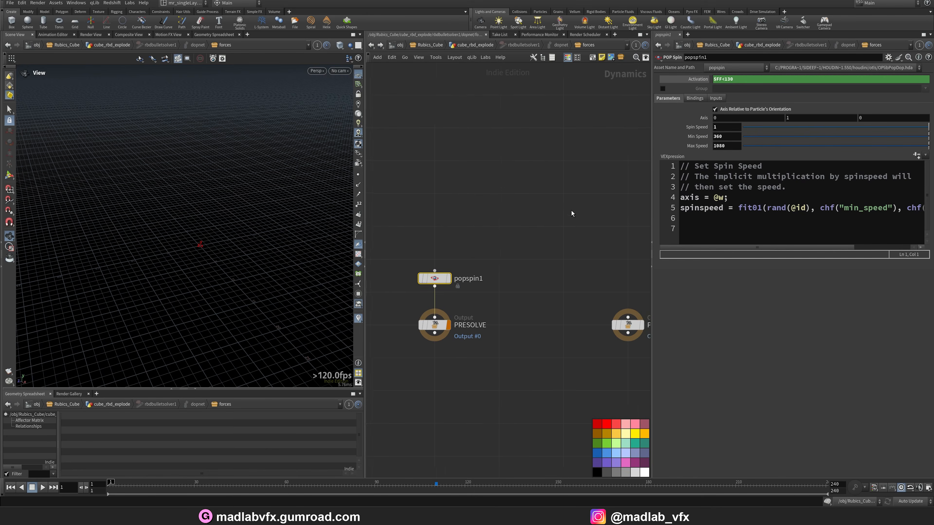
{"action": "key", "text": "u"}
{"action": "key", "text": "u"}
{"action": "key", "text": "u"}
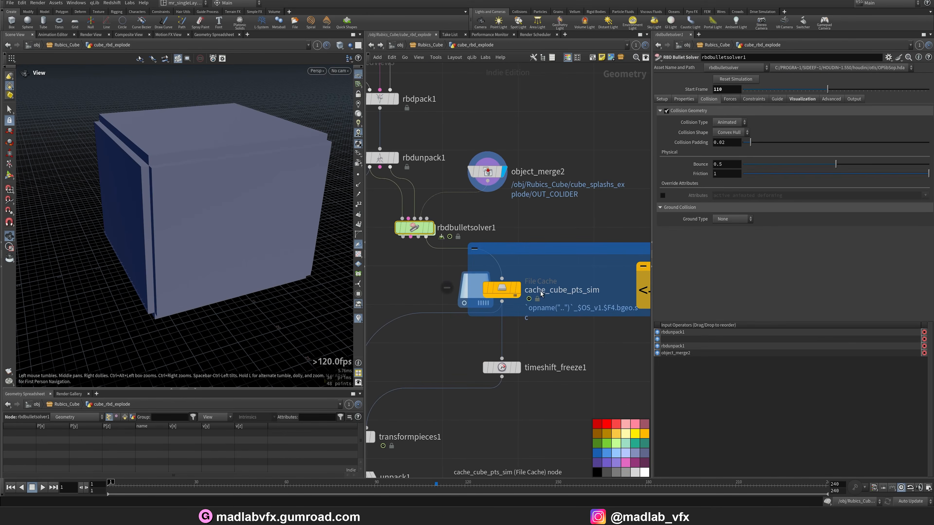
Display cache_cube_pts_sim and scrub the timeline to frame 113 to inspect the exploding points' velocities
{"action": "left_click", "coordinate": [517, 288]}
{"action": "scroll", "coordinate": [259, 271], "scroll_direction": "up", "scroll_amount": 6}
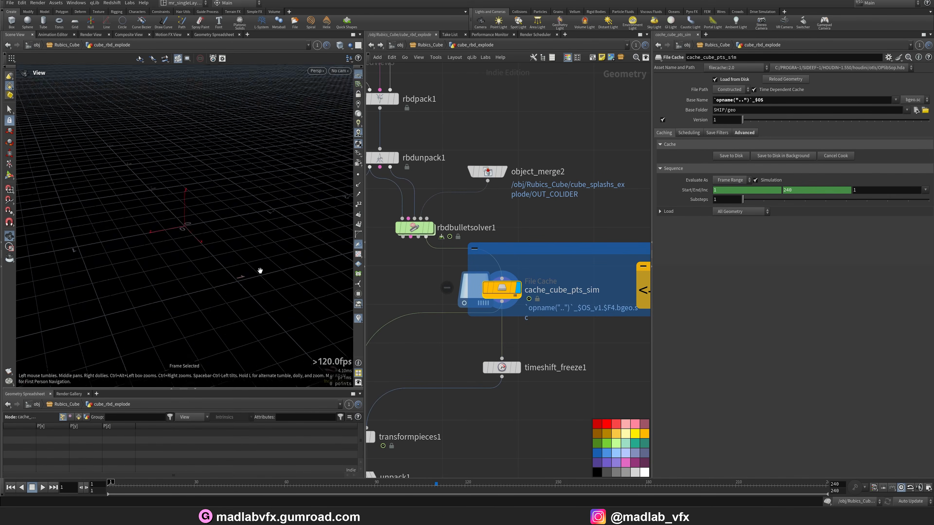
{"action": "left_click_drag", "start_coordinate": [259, 270], "coordinate": [276, 273]}
{"action": "left_click_drag", "start_coordinate": [652, 340], "coordinate": [731, 340]}
{"action": "left_click_drag", "start_coordinate": [120, 481], "coordinate": [444, 482]}
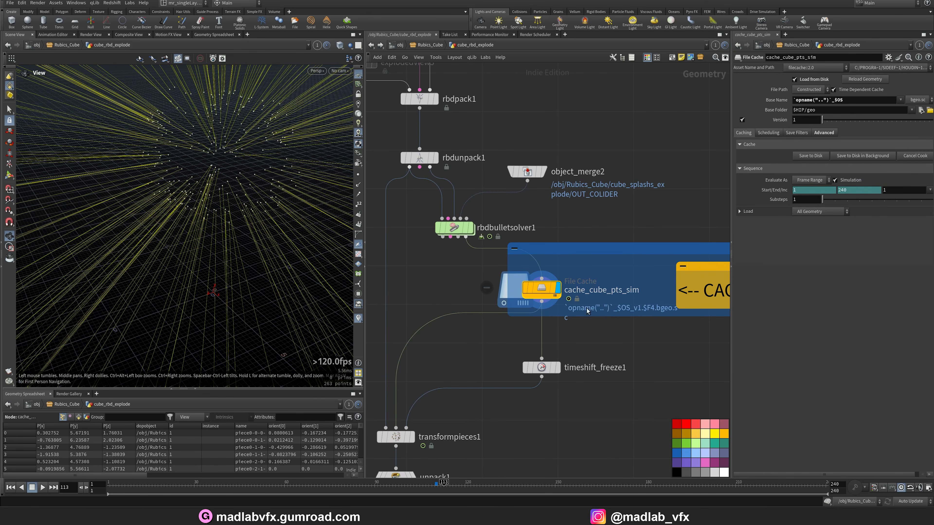
Rewind the timeline, scrub ahead to frame 102, and play the cached point simulation to review the explosion before stopping playback
{"action": "left_click", "coordinate": [113, 482]}
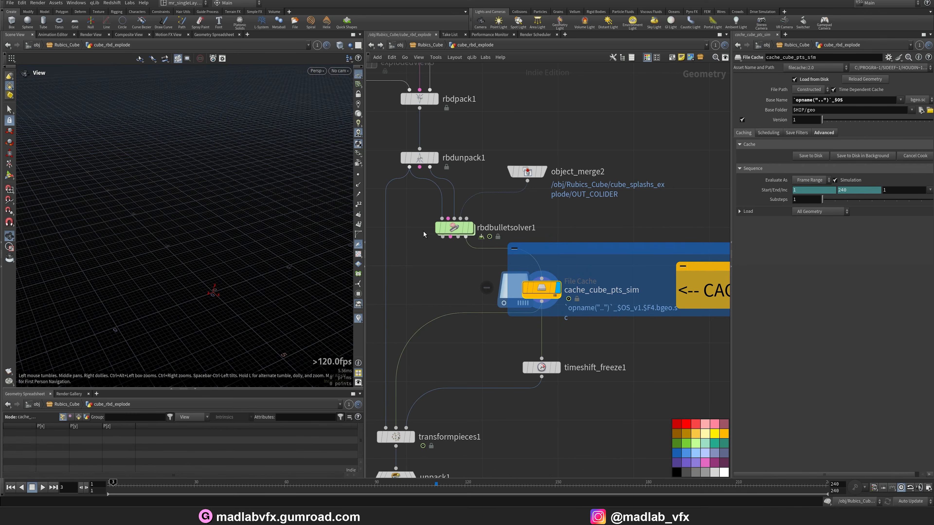
{"action": "left_click", "coordinate": [199, 486]}
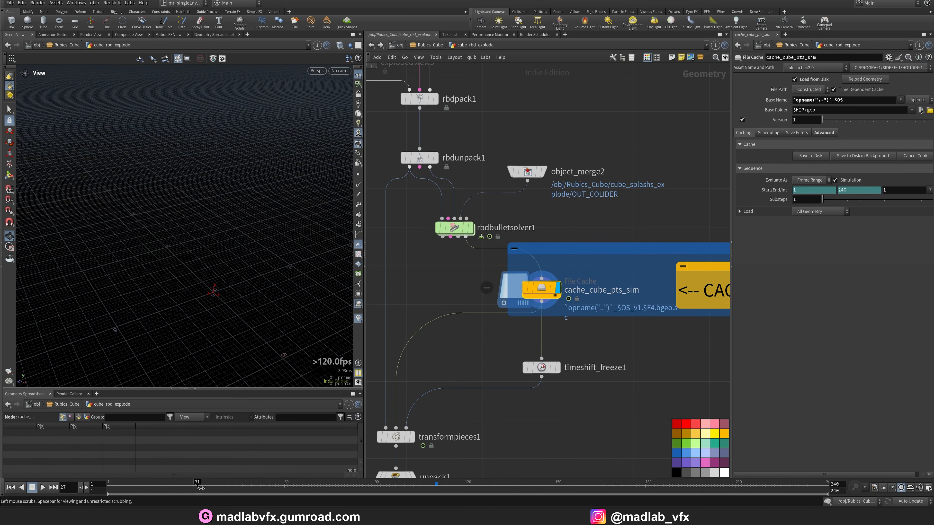
{"action": "left_click_drag", "start_coordinate": [200, 488], "coordinate": [410, 488]}
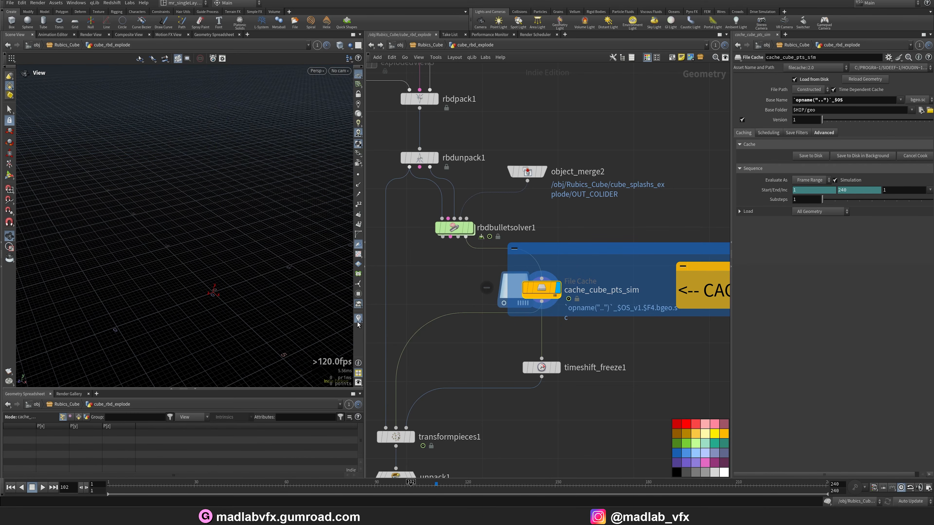
{"action": "key", "text": "Up"}
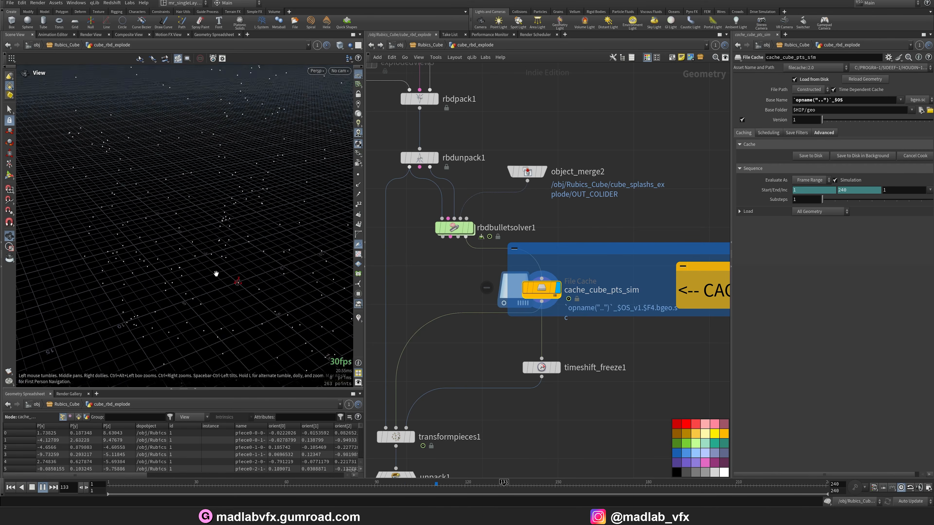
{"action": "right_click_drag", "start_coordinate": [217, 274], "coordinate": [225, 303]}
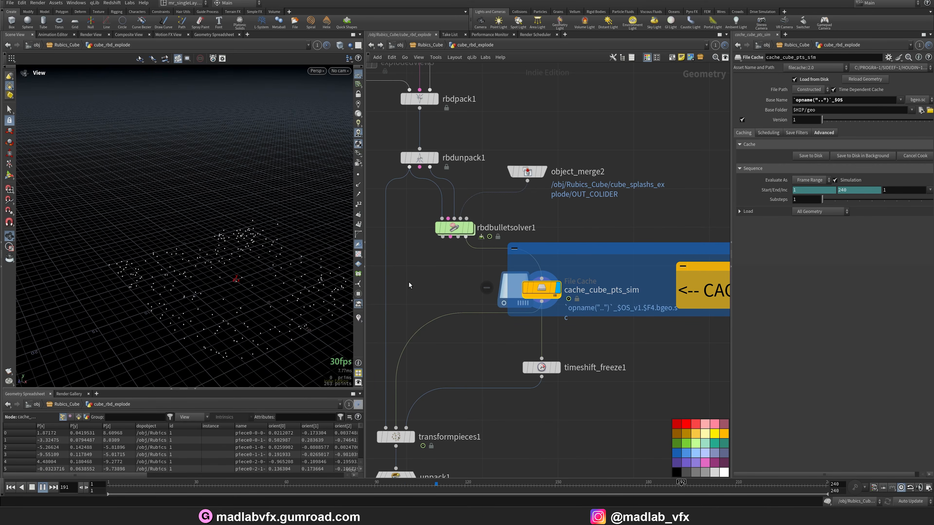
{"action": "middle_click_drag", "start_coordinate": [492, 412], "coordinate": [513, 357]}
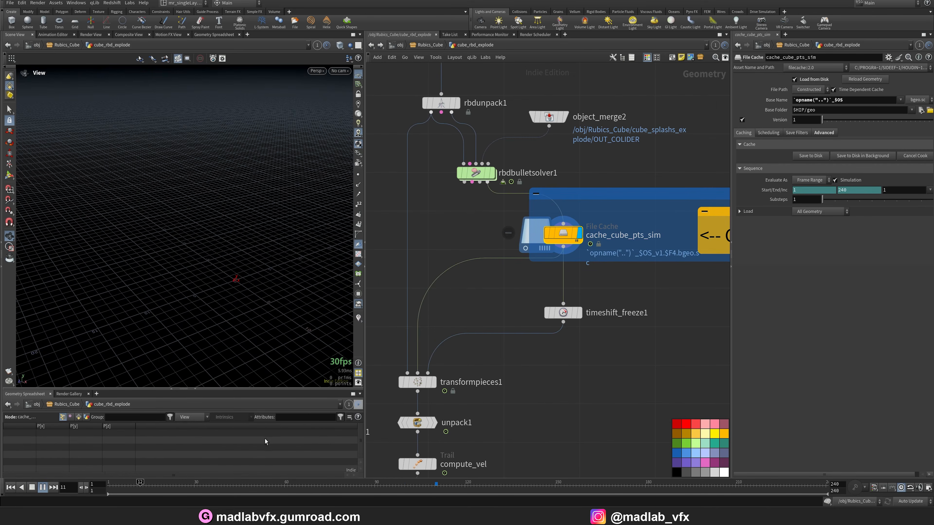
{"action": "left_click", "coordinate": [43, 487]}
Display transformpieces1 and scrub to frame 152 to inspect the fractured cube pieces from a different angle
{"action": "left_click", "coordinate": [432, 383]}
{"action": "left_click", "coordinate": [423, 383]}
{"action": "left_click", "coordinate": [432, 385]}
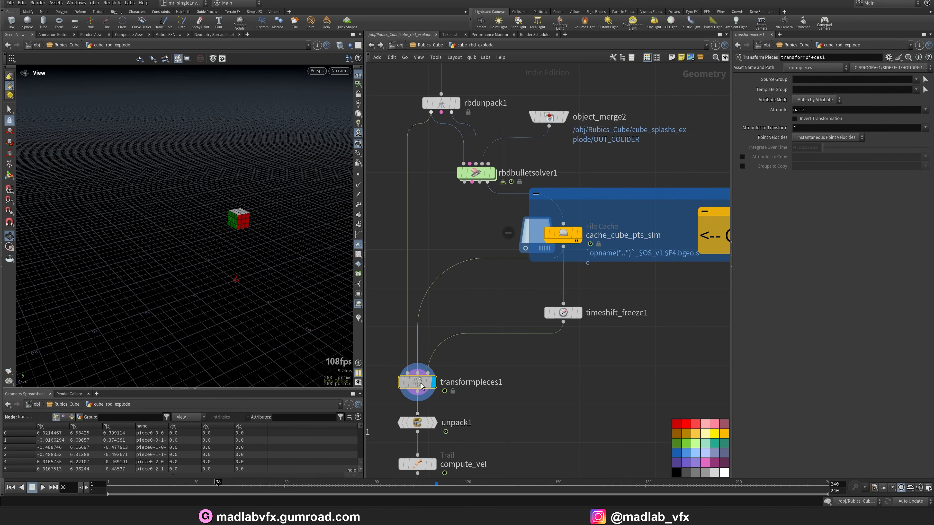
{"action": "left_click_drag", "start_coordinate": [215, 488], "coordinate": [561, 484]}
{"action": "right_click_drag", "start_coordinate": [273, 270], "coordinate": [278, 286], "text": "alt"}
{"action": "left_click_drag", "start_coordinate": [279, 286], "coordinate": [294, 289], "text": "alt"}
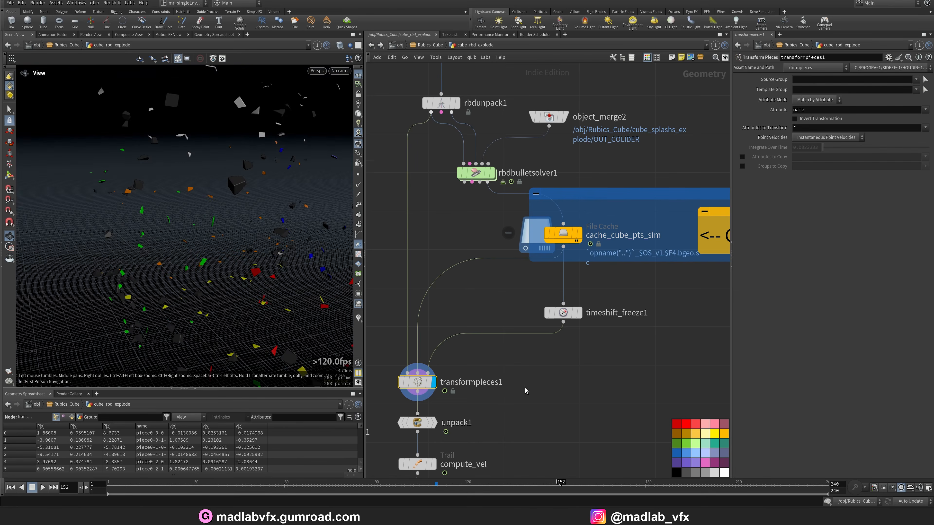
Review the freeze frame in timeshift_freeze1 and how the node feeds transformpieces1
{"action": "middle_click_drag", "start_coordinate": [630, 335], "coordinate": [628, 323]}
{"action": "left_click", "coordinate": [562, 302]}
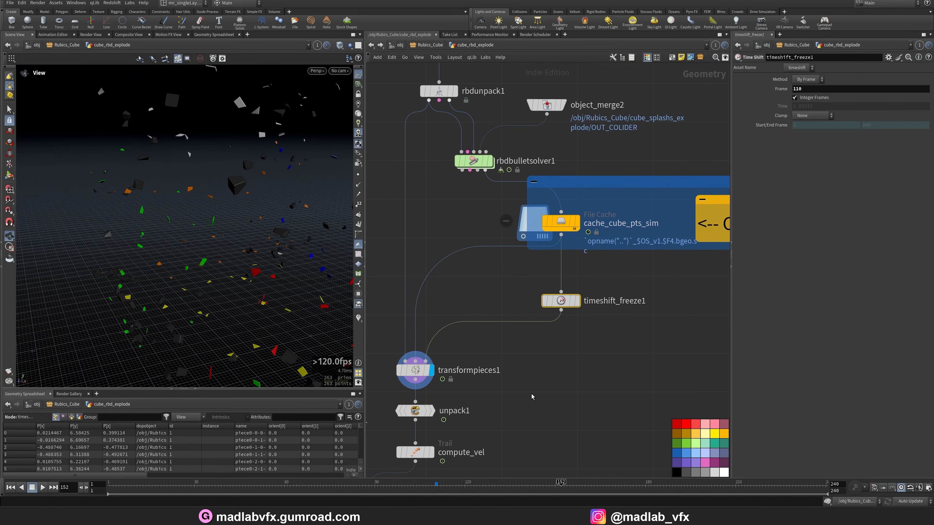
{"action": "middle_click_drag", "start_coordinate": [532, 396], "coordinate": [551, 397]}
{"action": "left_click", "coordinate": [430, 371]}
{"action": "left_click", "coordinate": [595, 301]}
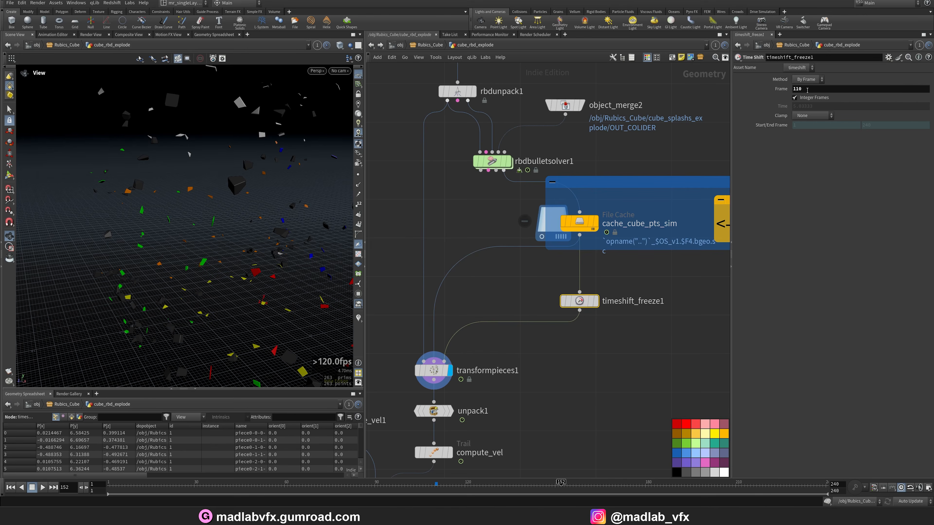
Follow the chain from transformpieces1 and display unpack1 to review its settings
{"action": "middle_click_drag", "start_coordinate": [570, 408], "coordinate": [631, 340]}
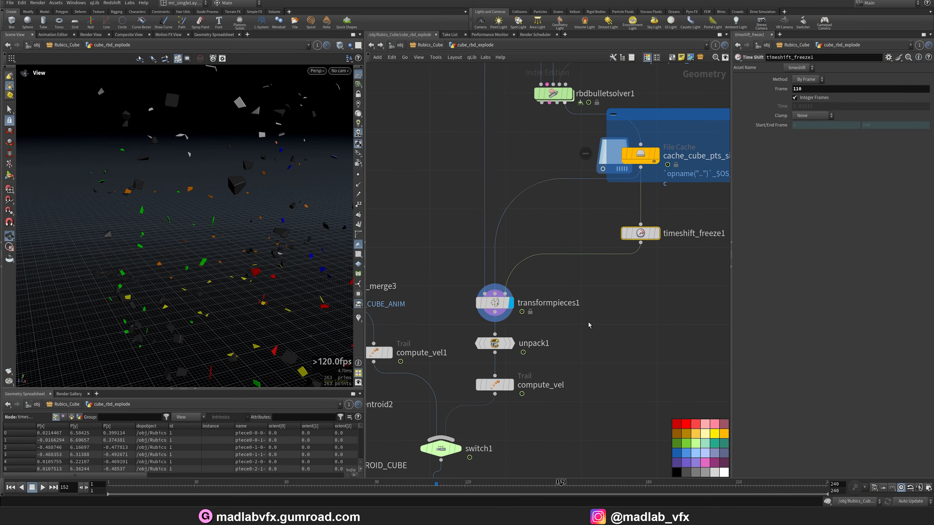
{"action": "left_click", "coordinate": [495, 303]}
{"action": "middle_click_drag", "start_coordinate": [569, 336], "coordinate": [609, 307]}
{"action": "left_click", "coordinate": [550, 316]}
{"action": "left_click", "coordinate": [536, 321]}
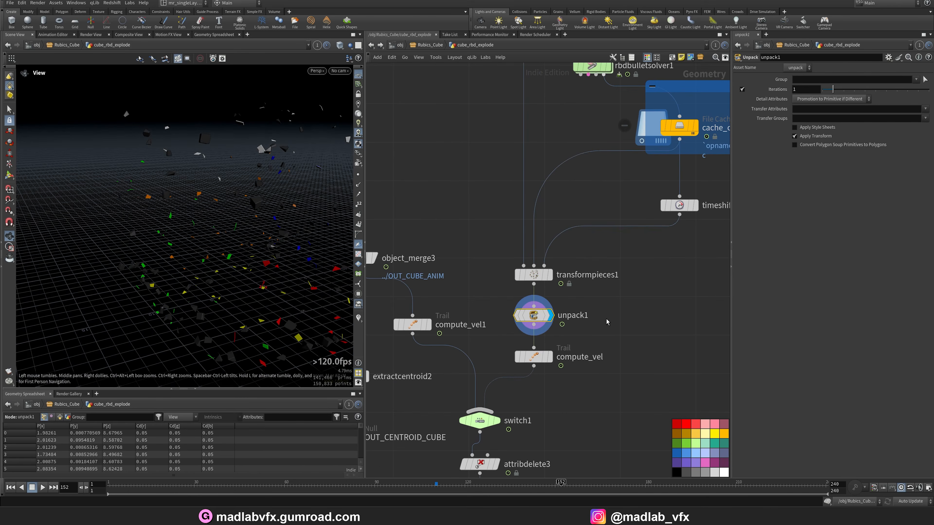
Display the compute_vel Trail node and examine its velocity settings and the scattered pieces
{"action": "middle_click_drag", "start_coordinate": [600, 323], "coordinate": [604, 300]}
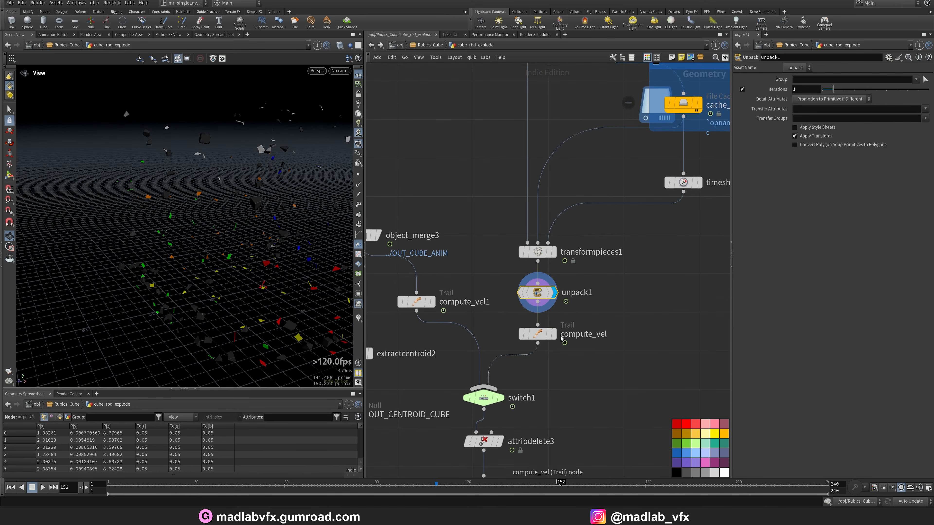
{"action": "left_click", "coordinate": [554, 334]}
{"action": "left_click", "coordinate": [538, 335]}
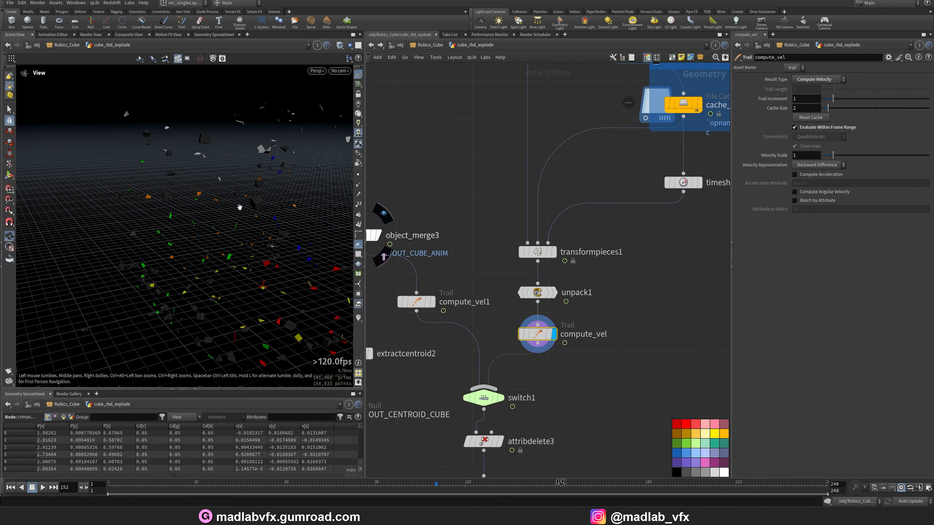
{"action": "middle_click_drag", "start_coordinate": [270, 242], "coordinate": [228, 257]}
{"action": "scroll", "coordinate": [227, 257], "scroll_direction": "down", "scroll_amount": 2}
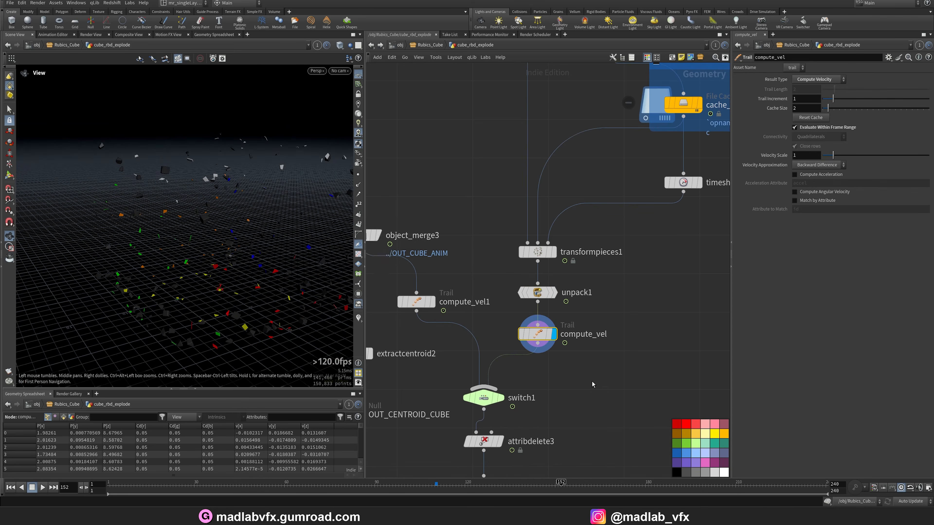
Display switch1 and review the frame expression that selects between the two velocity branches
{"action": "scroll", "coordinate": [605, 379], "scroll_direction": "down", "scroll_amount": 3}
{"action": "middle_click_drag", "start_coordinate": [609, 400], "coordinate": [623, 329]}
{"action": "scroll", "coordinate": [561, 310], "scroll_direction": "up", "scroll_amount": 2}
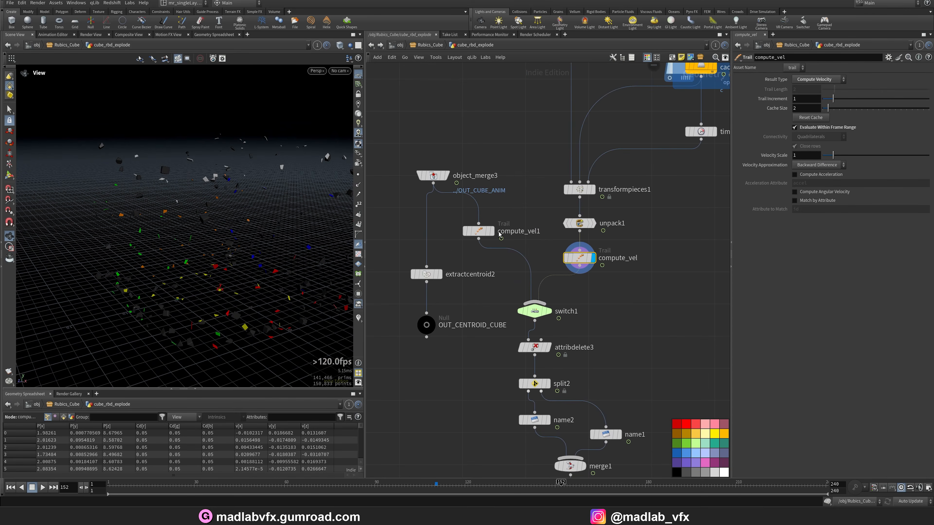
{"action": "left_click", "coordinate": [568, 312]}
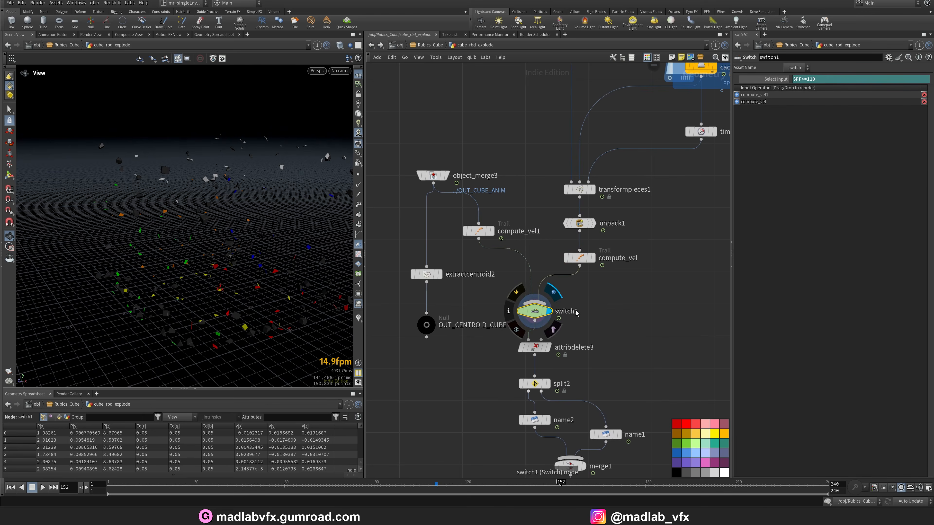
Display compute_vel1, frame the animated cube, and scrub the timeline to frame 110
{"action": "left_click", "coordinate": [493, 231]}
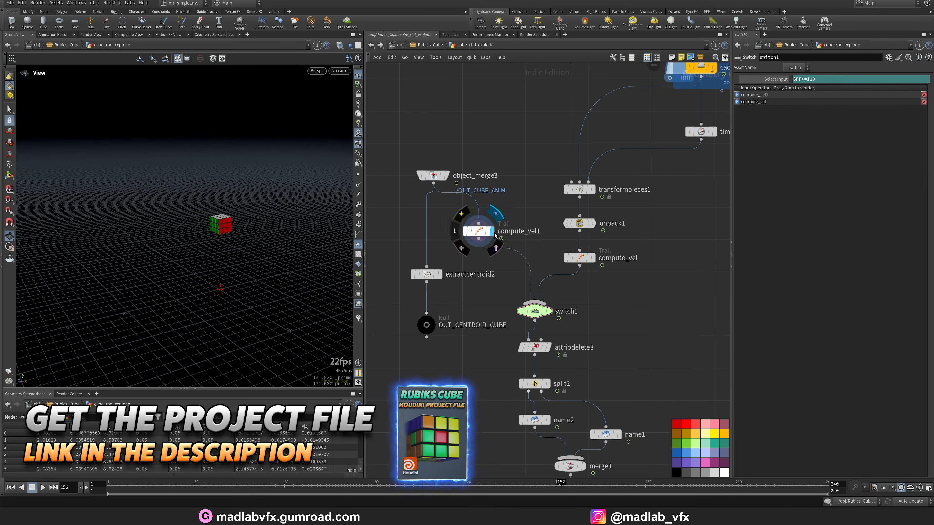
{"action": "left_click", "coordinate": [482, 232]}
{"action": "key", "text": "g"}
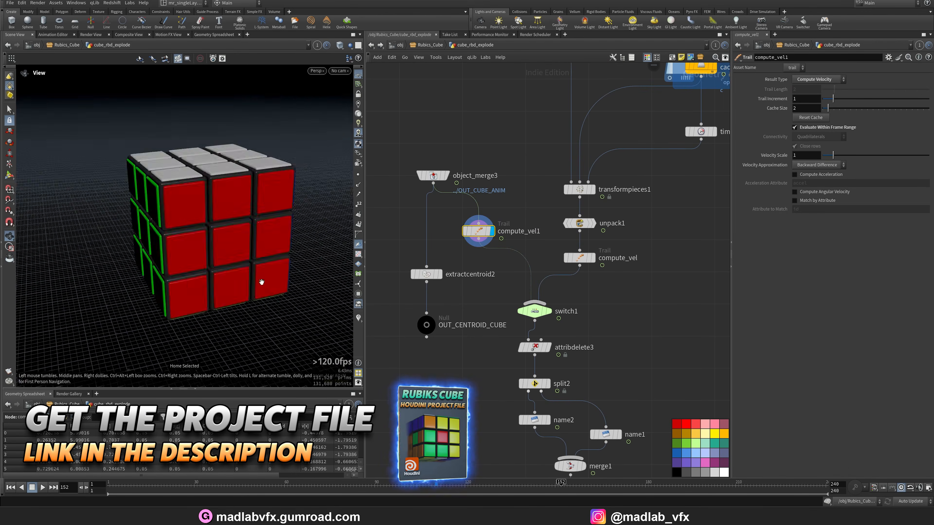
{"action": "scroll", "coordinate": [265, 301], "scroll_direction": "down", "scroll_amount": 5}
{"action": "left_click_drag", "start_coordinate": [125, 485], "coordinate": [436, 490]}
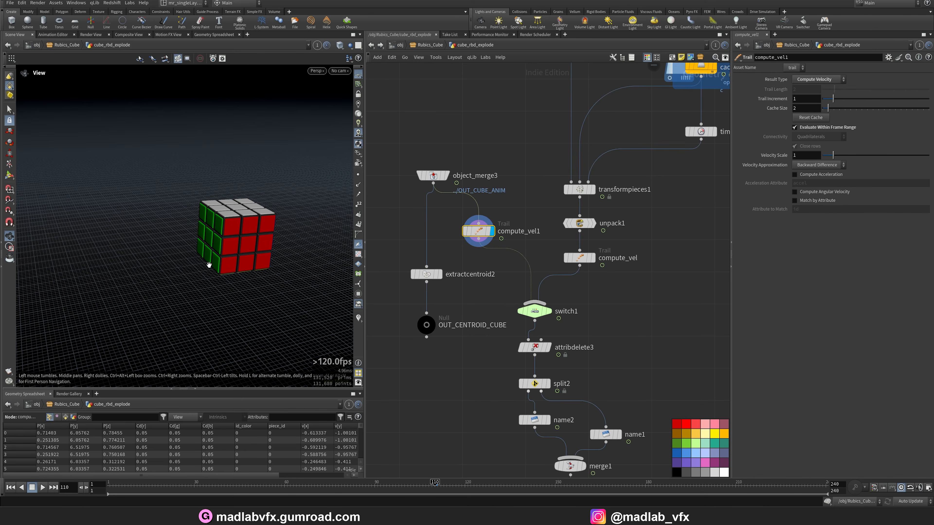
Inspect the cube closely at frame 110 and display switch1 to compare its output with compute_vel1
{"action": "right_click_drag", "start_coordinate": [244, 235], "coordinate": [305, 250]}
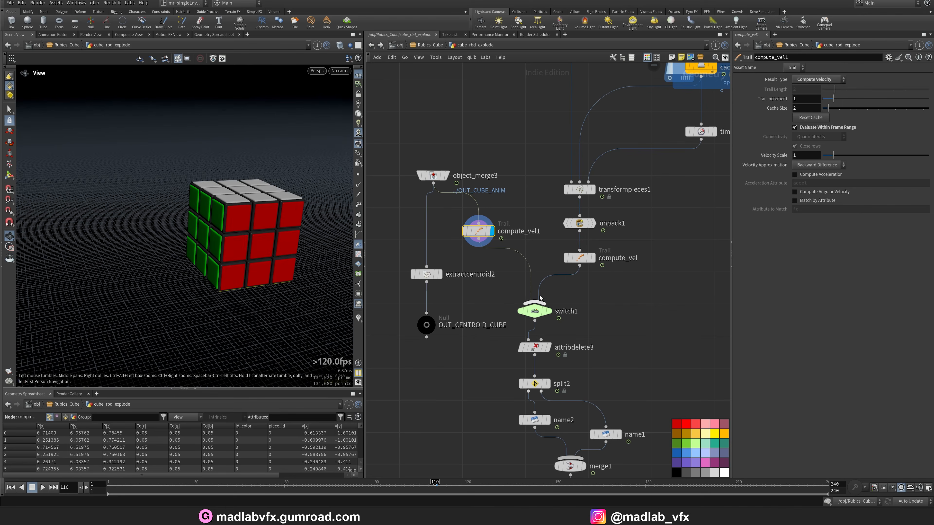
{"action": "right_click_drag", "start_coordinate": [205, 241], "coordinate": [273, 271]}
{"action": "middle_click_drag", "start_coordinate": [273, 271], "coordinate": [206, 252]}
{"action": "mouse_move", "coordinate": [206, 252]}
{"action": "left_mouse_down"}
{"action": "mouse_move", "coordinate": [194, 240]}
{"action": "mouse_move", "coordinate": [217, 262]}
{"action": "mouse_move", "coordinate": [223, 254]}
{"action": "left_mouse_up"}
{"action": "left_click", "coordinate": [550, 313]}
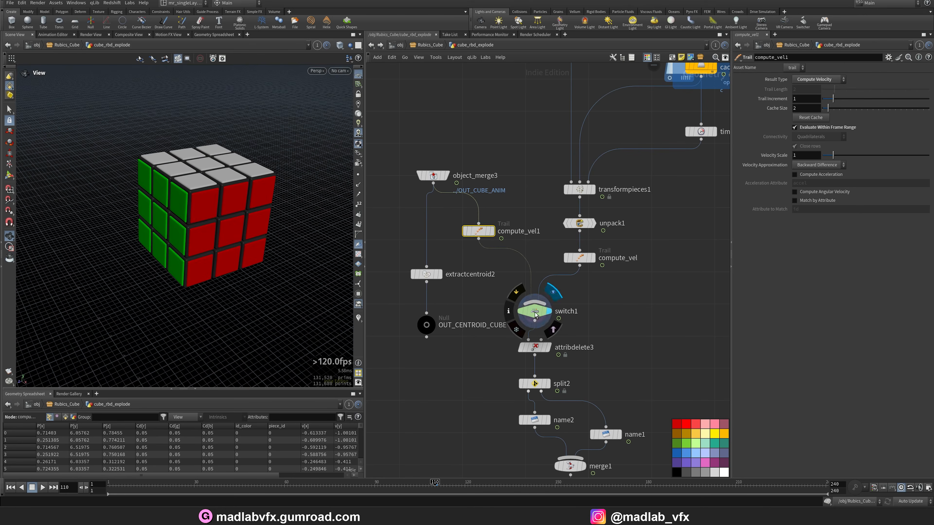
{"action": "left_click_drag", "start_coordinate": [294, 254], "coordinate": [240, 239]}
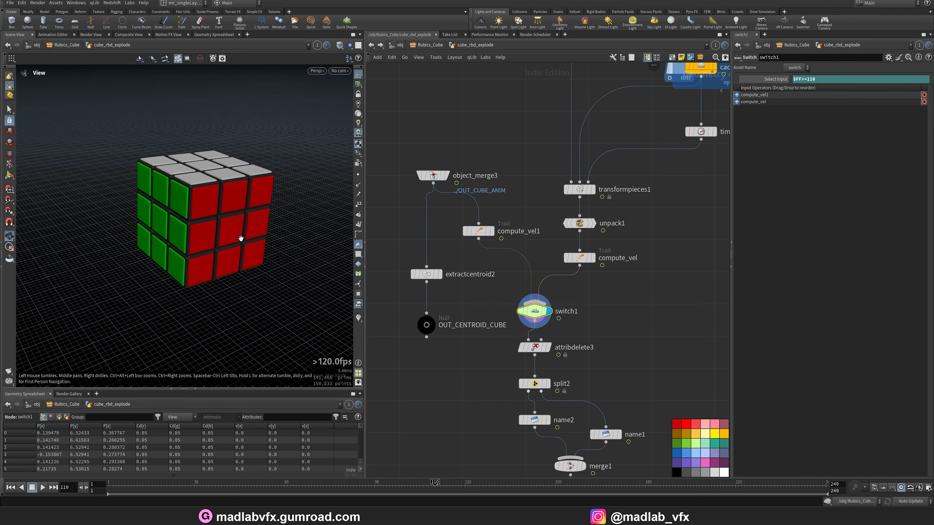
Display attribdelete3 and review which point attributes it keeps, widening the parameter pane
{"action": "middle_click_drag", "start_coordinate": [503, 379], "coordinate": [467, 335]}
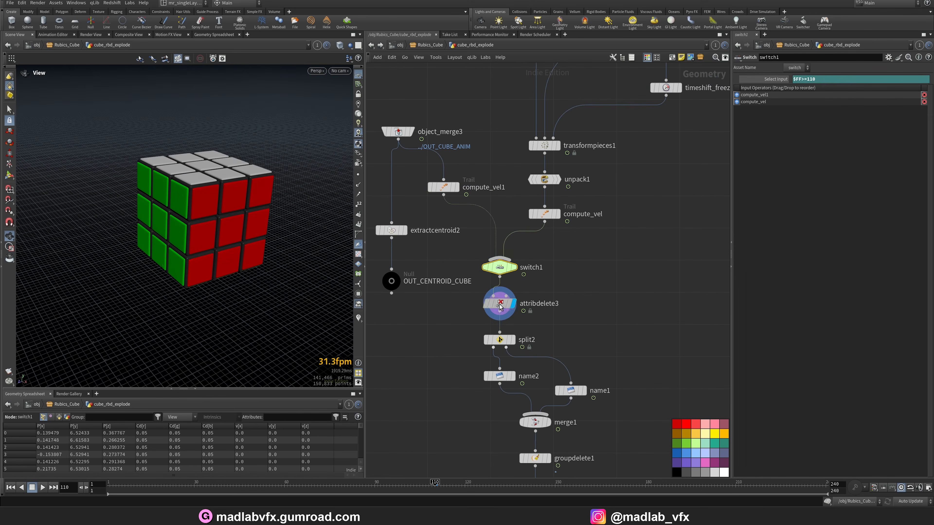
{"action": "left_click", "coordinate": [500, 304]}
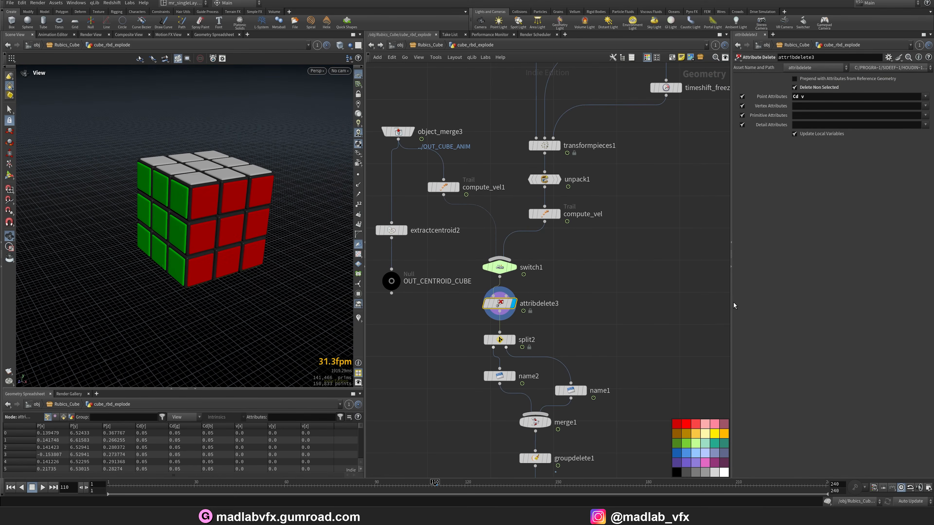
{"action": "left_click_drag", "start_coordinate": [732, 304], "coordinate": [666, 258]}
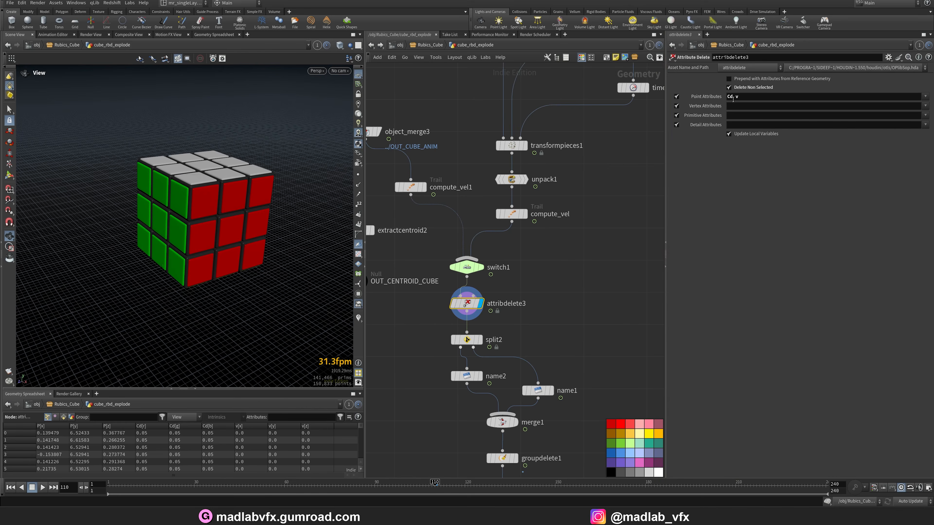
{"action": "middle_click_drag", "start_coordinate": [566, 292], "coordinate": [562, 270]}
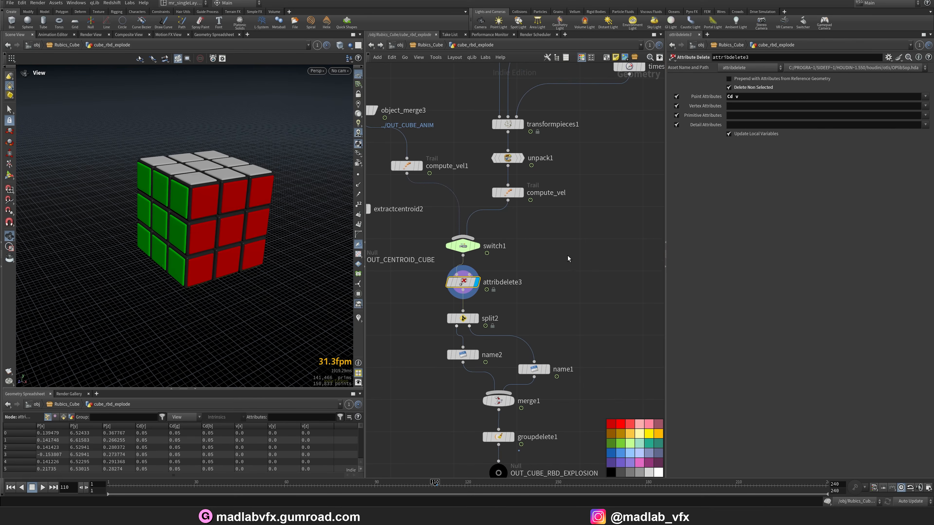
Display split2 and name2 in turn to review how the inner structure is separated and named, viewing the dark cube body up close
{"action": "left_click_drag", "start_coordinate": [666, 304], "coordinate": [690, 303]}
{"action": "middle_click_drag", "start_coordinate": [489, 324], "coordinate": [505, 312]}
{"action": "left_click", "coordinate": [481, 306]}
{"action": "left_click", "coordinate": [469, 306]}
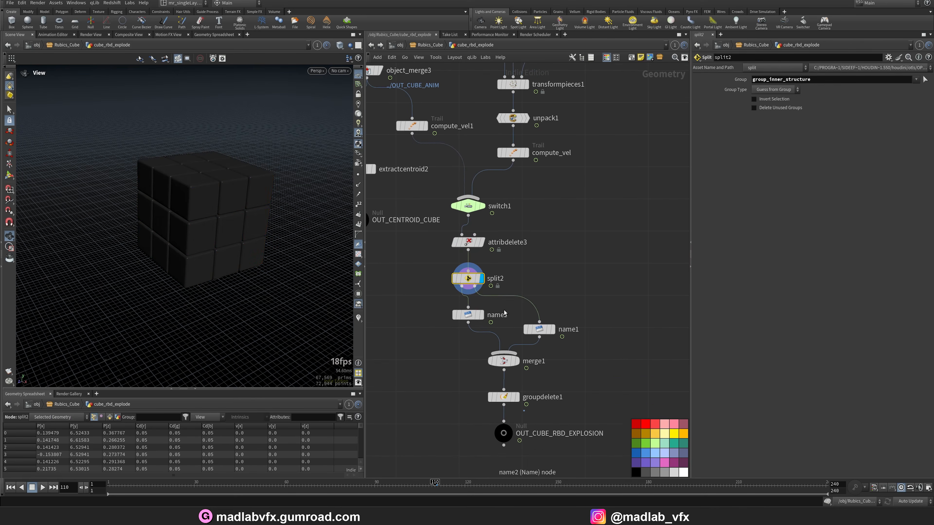
{"action": "left_click", "coordinate": [481, 315]}
{"action": "left_click", "coordinate": [469, 315]}
{"action": "mouse_move", "coordinate": [224, 238]}
{"action": "left_mouse_down"}
{"action": "mouse_move", "coordinate": [229, 213]}
{"action": "mouse_move", "coordinate": [240, 240]}
{"action": "mouse_move", "coordinate": [229, 250]}
{"action": "left_mouse_up"}
{"action": "right_click_drag", "start_coordinate": [230, 250], "coordinate": [264, 253]}
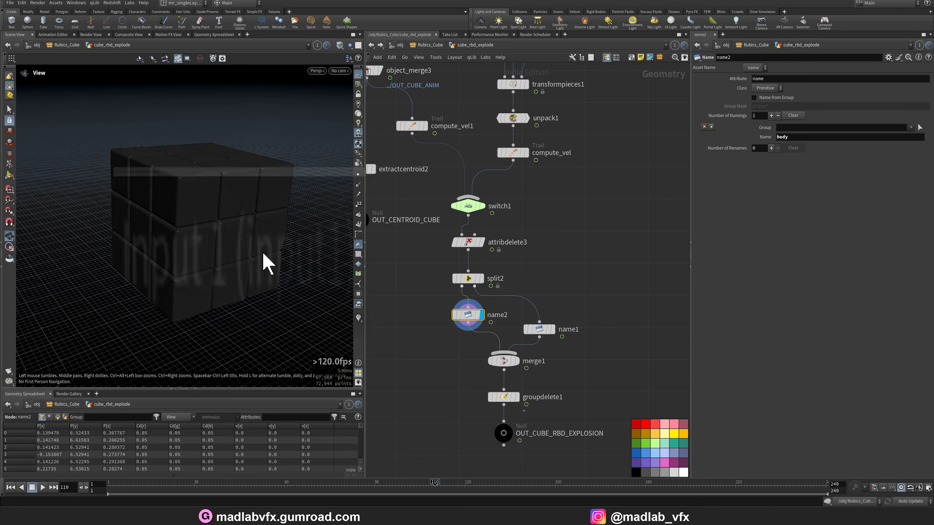
Set the viewport background color scheme to Light and view the dark cube body against it
{"action": "key", "text": "d"}
{"action": "left_click", "coordinate": [309, 172]}
{"action": "left_click", "coordinate": [162, 184]}
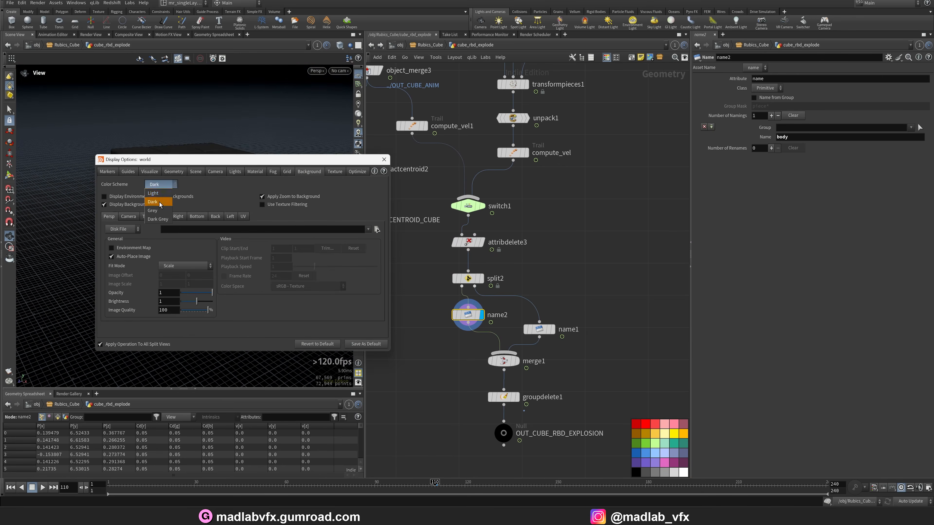
{"action": "left_click", "coordinate": [158, 201]}
{"action": "left_click", "coordinate": [383, 160]}
{"action": "left_click_drag", "start_coordinate": [224, 234], "coordinate": [333, 292]}
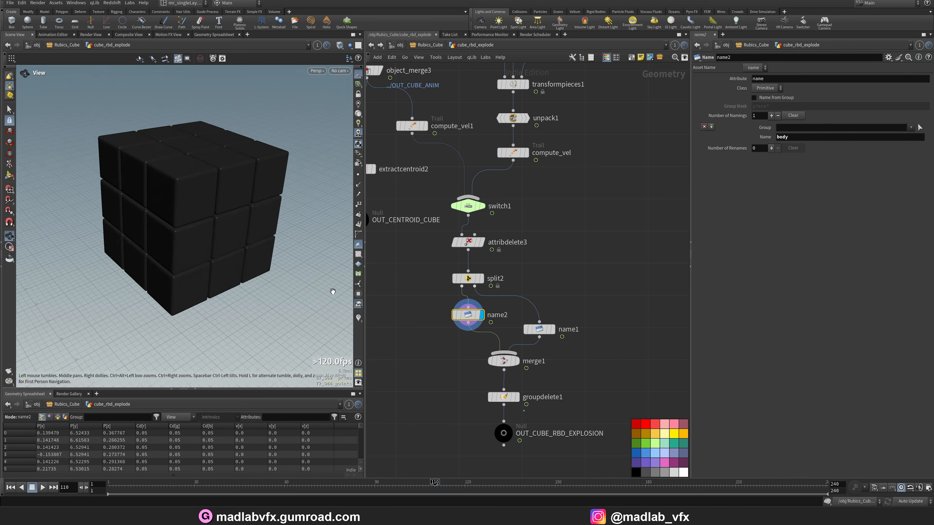
Display name1, merge1 and groupdelete1 in turn to review how the face colors are named, merged and cleared of groups
{"action": "left_click", "coordinate": [554, 329]}
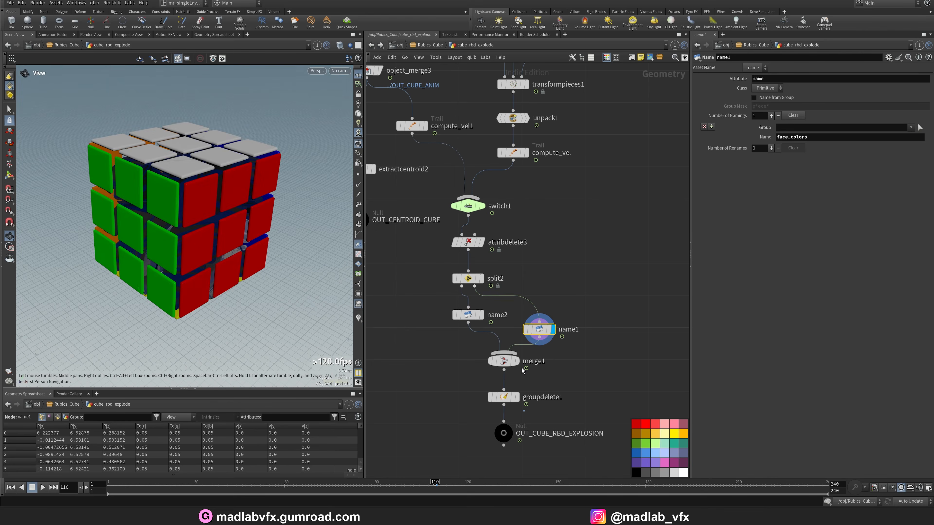
{"action": "left_click", "coordinate": [517, 361]}
{"action": "middle_click_drag", "start_coordinate": [565, 380], "coordinate": [596, 339]}
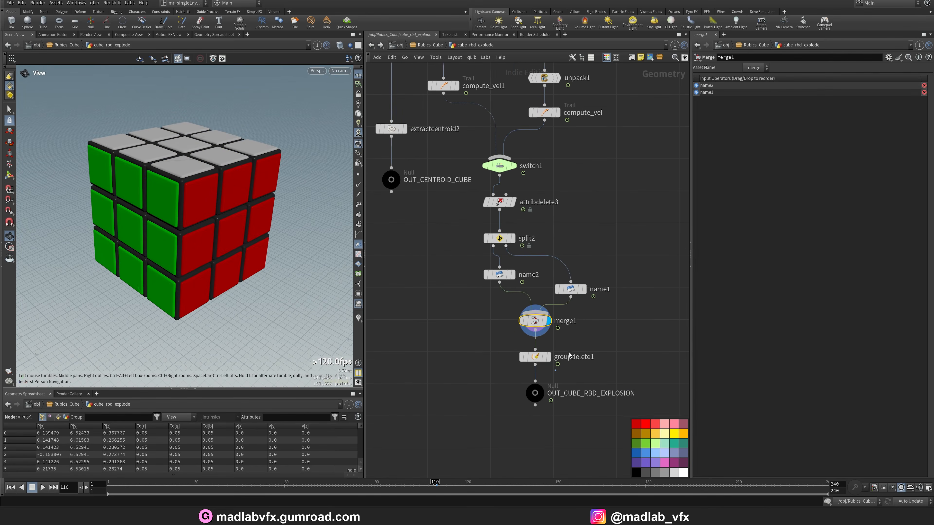
{"action": "left_click", "coordinate": [548, 357]}
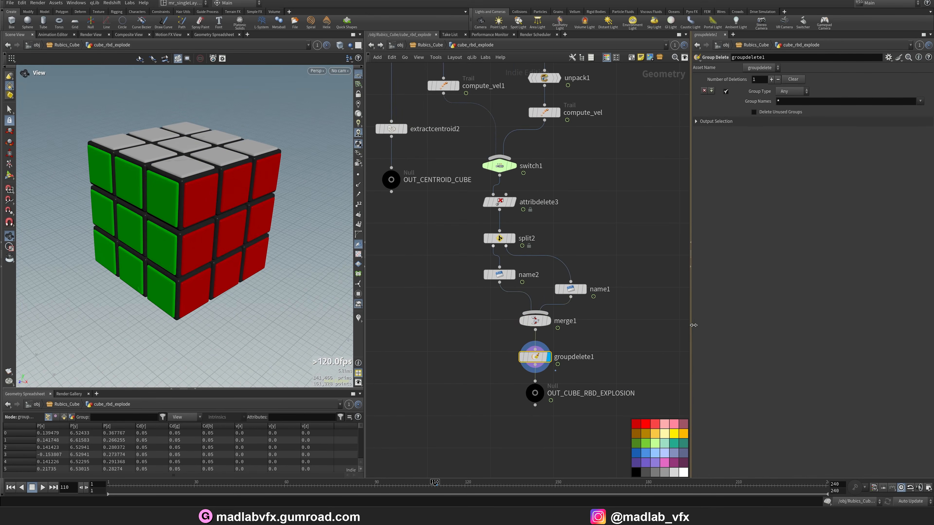
{"action": "left_click_drag", "start_coordinate": [693, 325], "coordinate": [717, 325]}
{"action": "left_click_drag", "start_coordinate": [292, 263], "coordinate": [267, 237]}
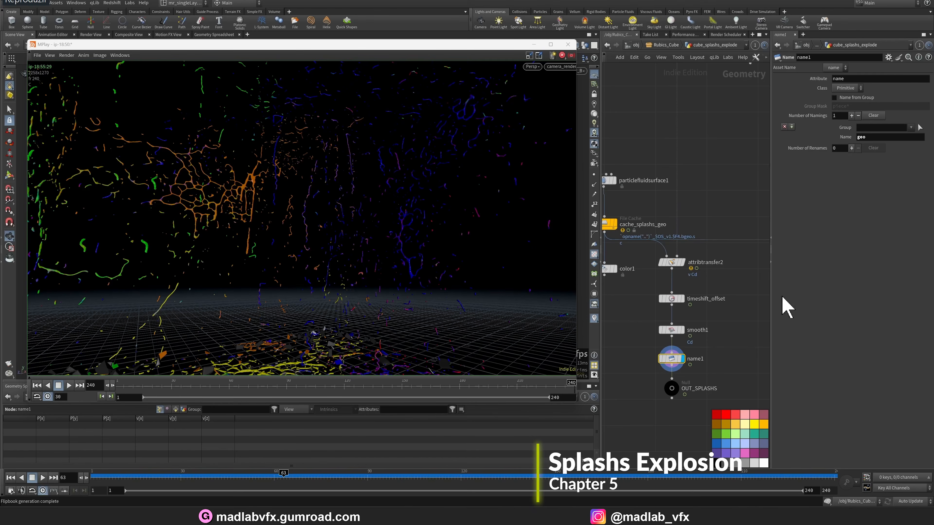
Play the splash explosion flipbook in MPlay and look over the cube_splashs_explode network from the collider chain to the source chain
{"action": "left_click", "coordinate": [69, 387]}
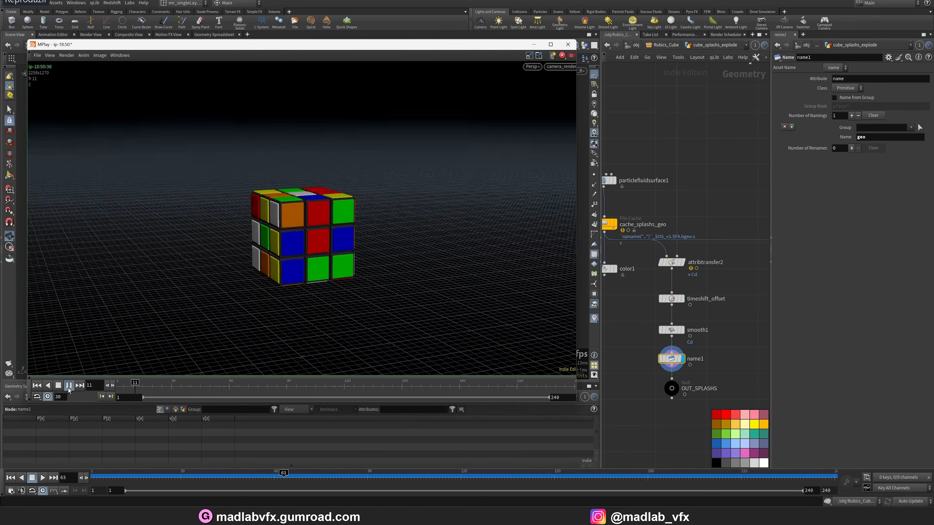
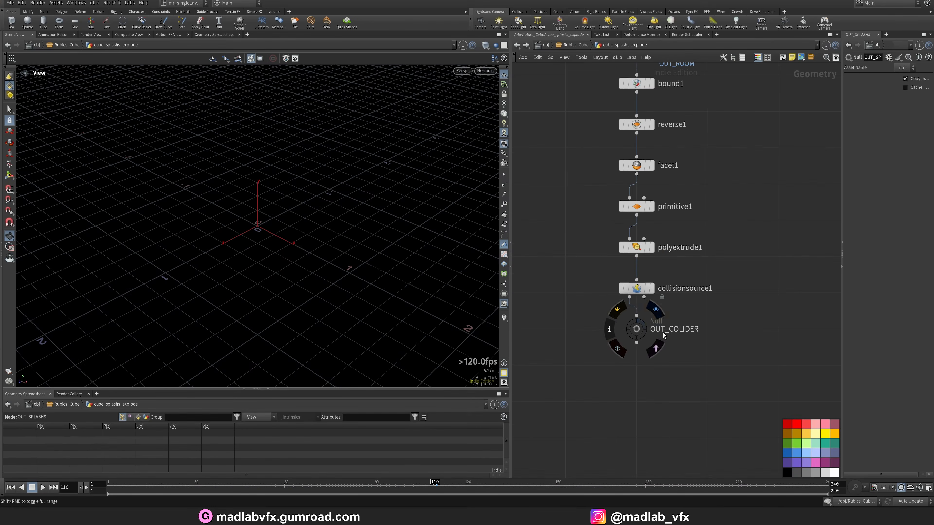
{"action": "key", "text": "h"}
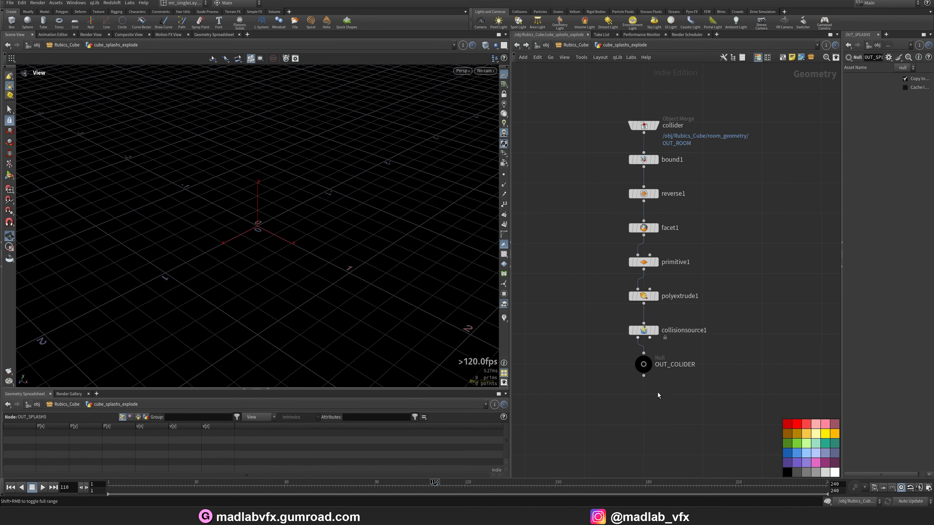
{"action": "scroll", "coordinate": [559, 279], "scroll_direction": "down", "scroll_amount": 2}
{"action": "middle_click_drag", "start_coordinate": [556, 293], "coordinate": [556, 317]}
{"action": "scroll", "coordinate": [557, 278], "scroll_direction": "up", "scroll_amount": 2}
{"action": "middle_click_drag", "start_coordinate": [557, 277], "coordinate": [828, 284]}
{"action": "scroll", "coordinate": [622, 168], "scroll_direction": "up", "scroll_amount": 3}
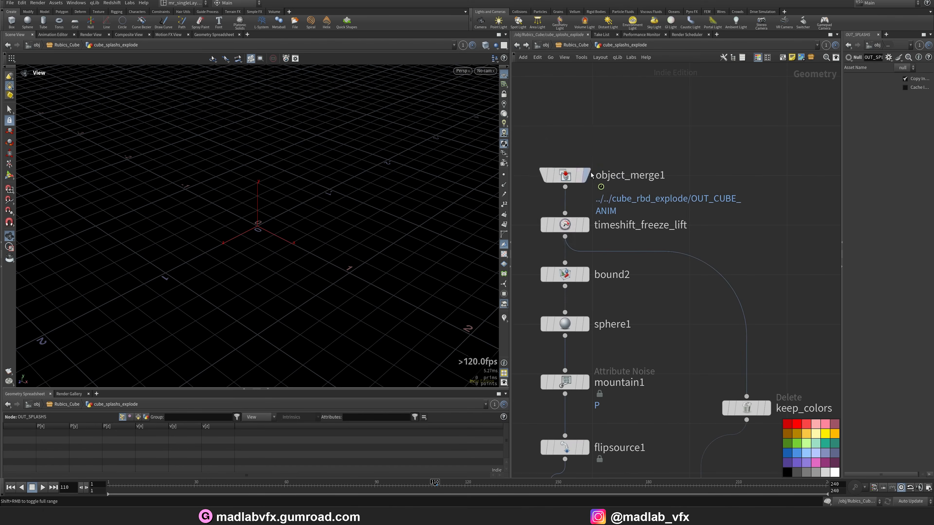
Display object_merge1, frame the imported cube animation, and widen the network and parameter panes
{"action": "left_click", "coordinate": [587, 175]}
{"action": "key", "text": "g"}
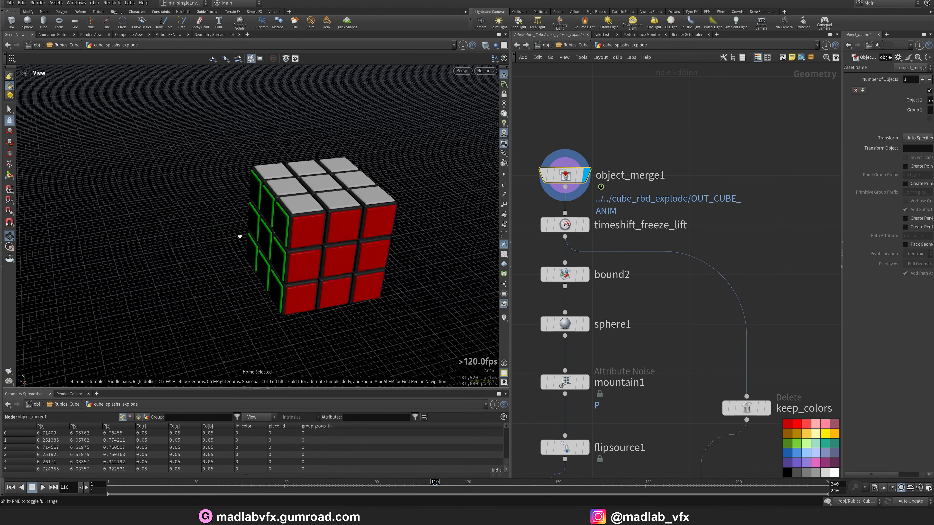
{"action": "left_click_drag", "start_coordinate": [511, 278], "coordinate": [426, 280]}
{"action": "left_click_drag", "start_coordinate": [806, 302], "coordinate": [802, 301]}
{"action": "middle_click_drag", "start_coordinate": [732, 285], "coordinate": [701, 248]}
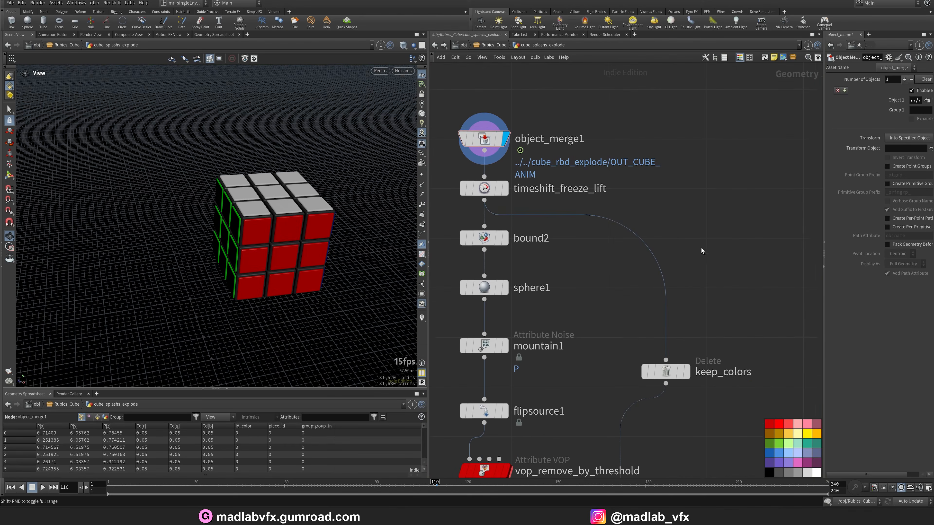
{"action": "left_click_drag", "start_coordinate": [824, 306], "coordinate": [759, 304]}
{"action": "scroll", "coordinate": [704, 267], "scroll_direction": "down", "scroll_amount": 3}
{"action": "middle_click_drag", "start_coordinate": [676, 251], "coordinate": [686, 217]}
{"action": "scroll", "coordinate": [598, 203], "scroll_direction": "up", "scroll_amount": 3}
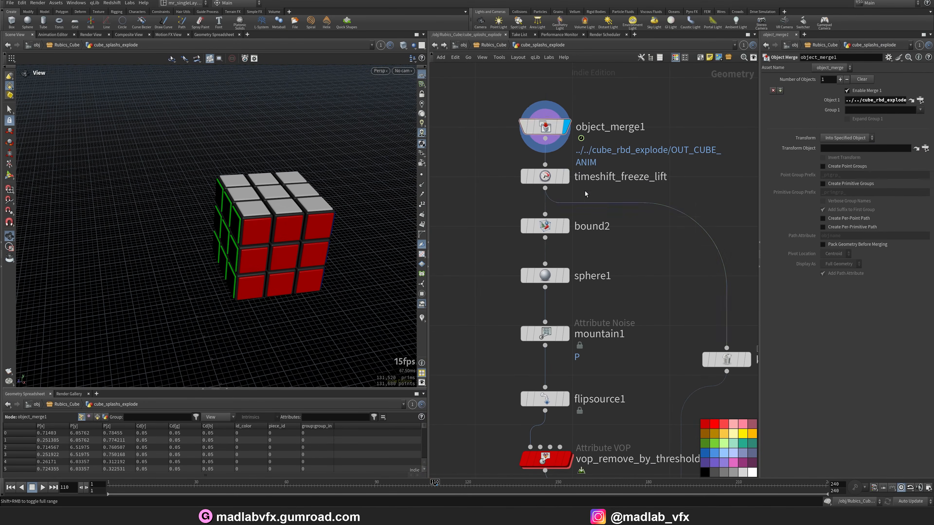
Display timeshift_freeze_lift and bound2 in turn, reviewing their parameters and viewing the bounding box in wireframe
{"action": "left_click", "coordinate": [566, 178]}
{"action": "left_click", "coordinate": [551, 179]}
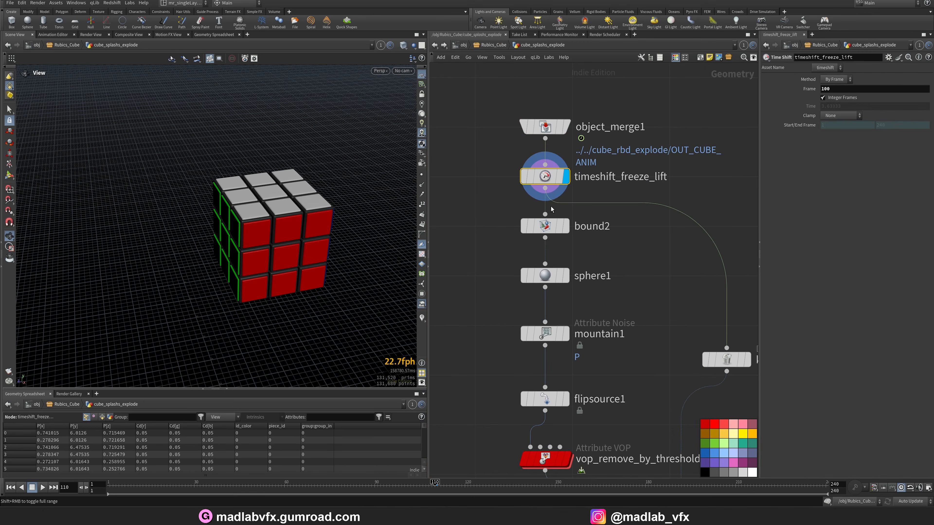
{"action": "left_click", "coordinate": [566, 226]}
{"action": "left_click", "coordinate": [552, 228]}
{"action": "key", "text": "h"}
{"action": "key", "text": "w"}
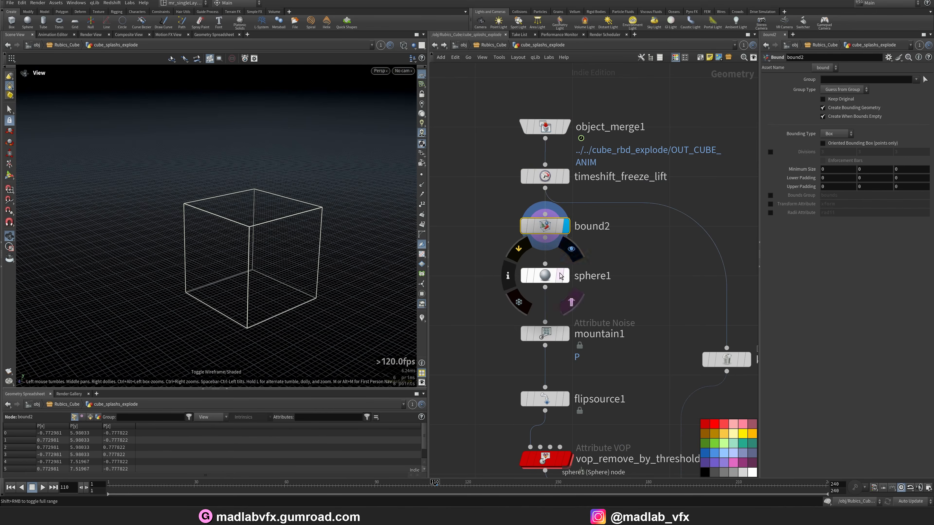
Display sphere1 and examine its wireframe and parameters up close
{"action": "left_click", "coordinate": [566, 276]}
{"action": "left_click", "coordinate": [552, 276]}
{"action": "scroll", "coordinate": [316, 251], "scroll_direction": "up", "scroll_amount": 3}
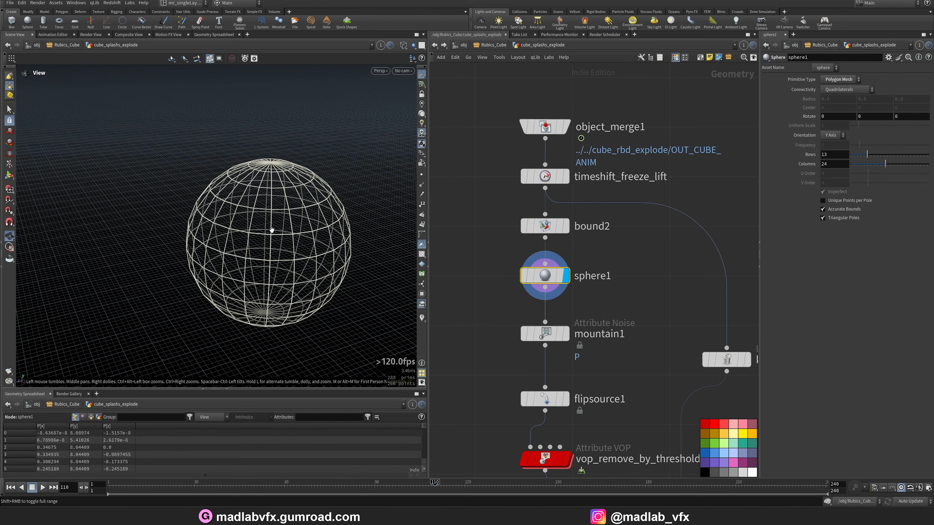
{"action": "middle_click_drag", "start_coordinate": [316, 250], "coordinate": [251, 234]}
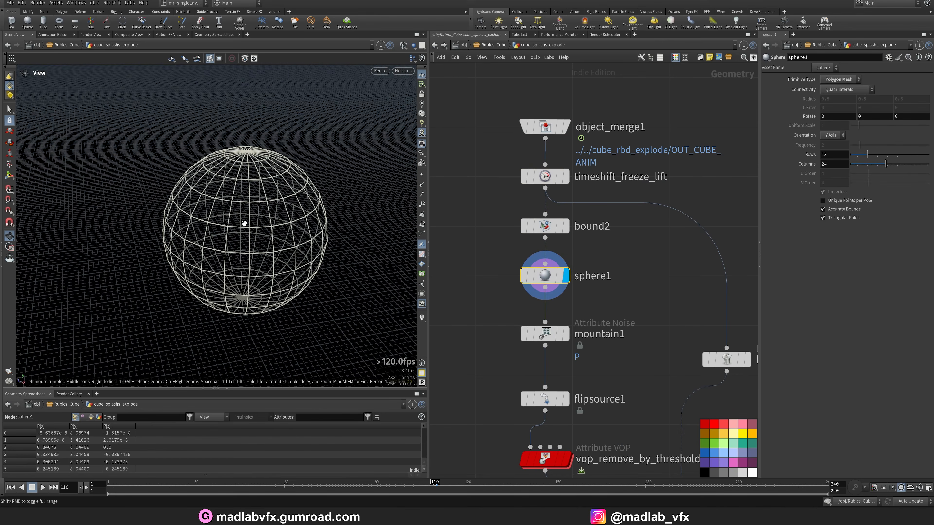
{"action": "left_click_drag", "start_coordinate": [245, 223], "coordinate": [260, 237]}
Display mountain1 and inspect the noise-deformed sphere in shaded mode
{"action": "middle_click_drag", "start_coordinate": [617, 299], "coordinate": [607, 259]}
{"action": "left_click", "coordinate": [556, 294]}
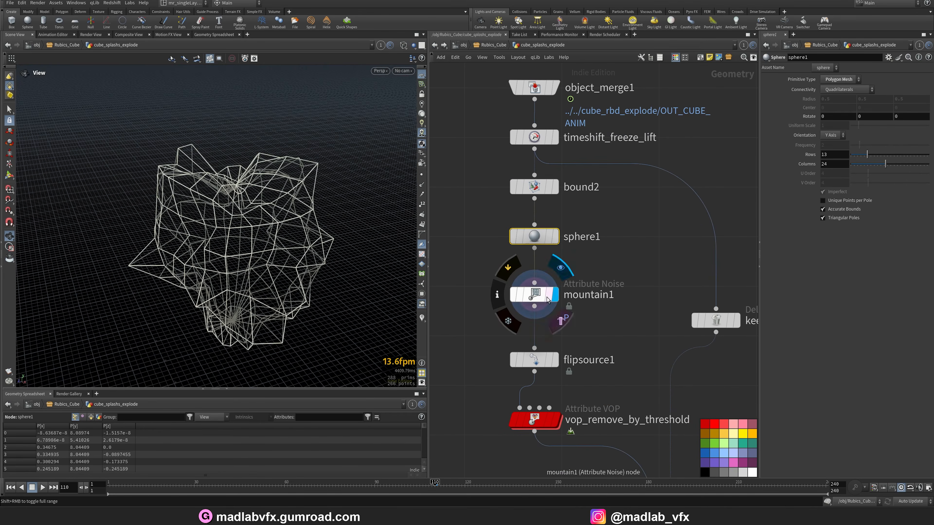
{"action": "left_click", "coordinate": [533, 296]}
{"action": "key", "text": "w"}
{"action": "mouse_move", "coordinate": [259, 218]}
{"action": "left_mouse_down"}
{"action": "mouse_move", "coordinate": [250, 204]}
{"action": "mouse_move", "coordinate": [273, 232]}
{"action": "mouse_move", "coordinate": [337, 196]}
{"action": "mouse_move", "coordinate": [258, 243]}
{"action": "mouse_move", "coordinate": [274, 222]}
{"action": "left_mouse_up"}
Display flipsource1 and inspect its volume and particles in both shaded and wireframe modes
{"action": "middle_click_drag", "start_coordinate": [557, 371], "coordinate": [538, 323]}
{"action": "left_click", "coordinate": [536, 312]}
{"action": "left_click", "coordinate": [522, 311]}
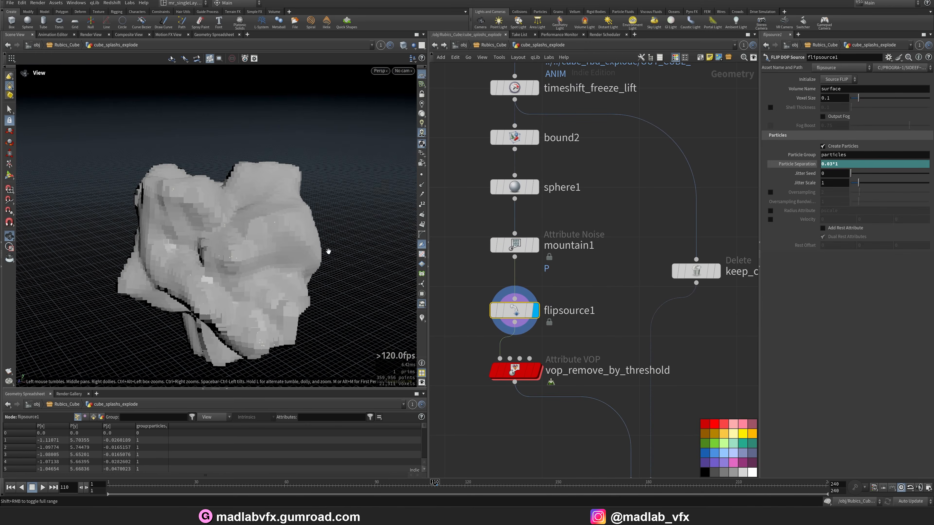
{"action": "left_click_drag", "start_coordinate": [321, 253], "coordinate": [258, 251]}
{"action": "key", "text": "w"}
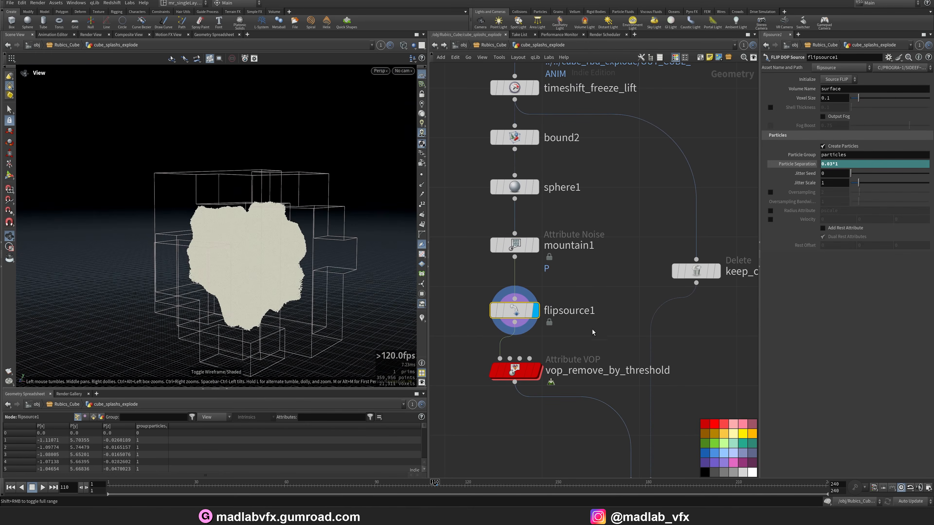
Open the node info of flipsource1 to check its point count, particle group and surface VDB
{"action": "middle_click_drag", "start_coordinate": [592, 332], "coordinate": [597, 272]}
{"action": "mouse_move", "coordinate": [501, 259]}
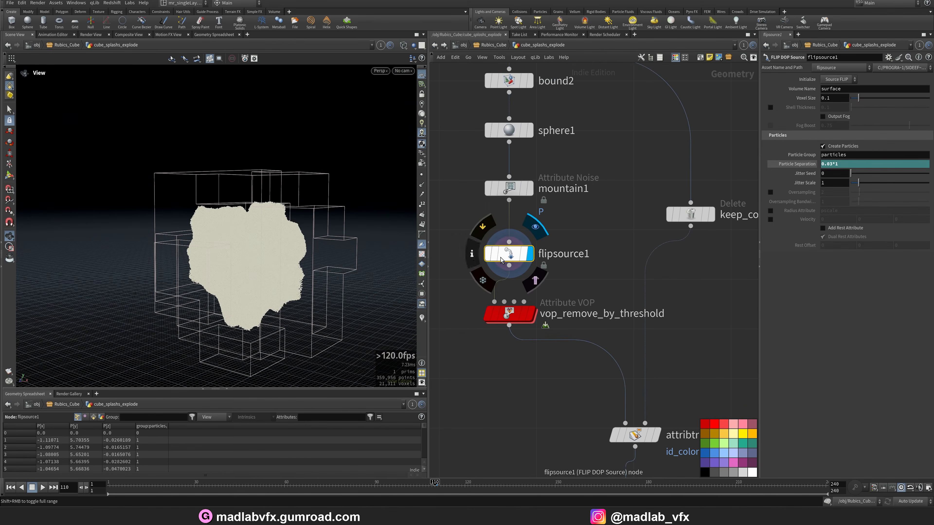
{"action": "left_click", "coordinate": [473, 254]}
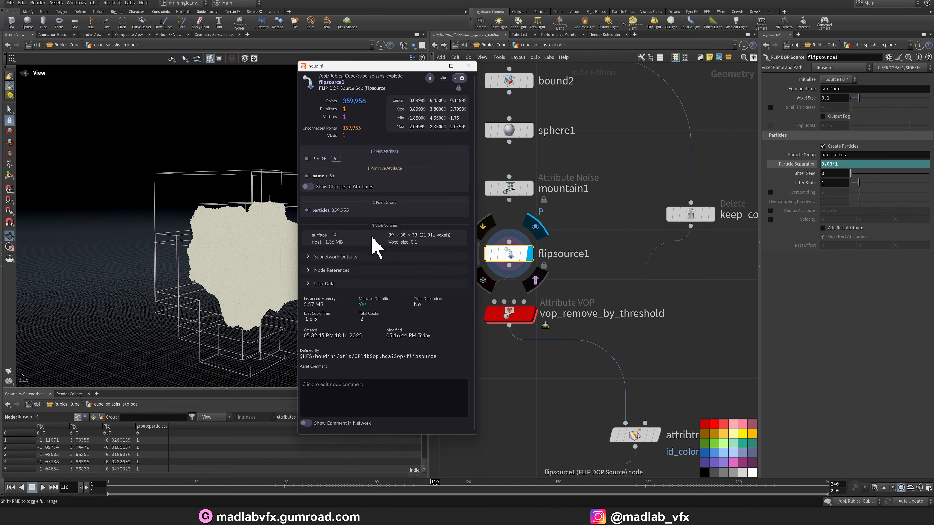
{"action": "scroll", "coordinate": [511, 104], "scroll_direction": "down", "scroll_amount": 2}
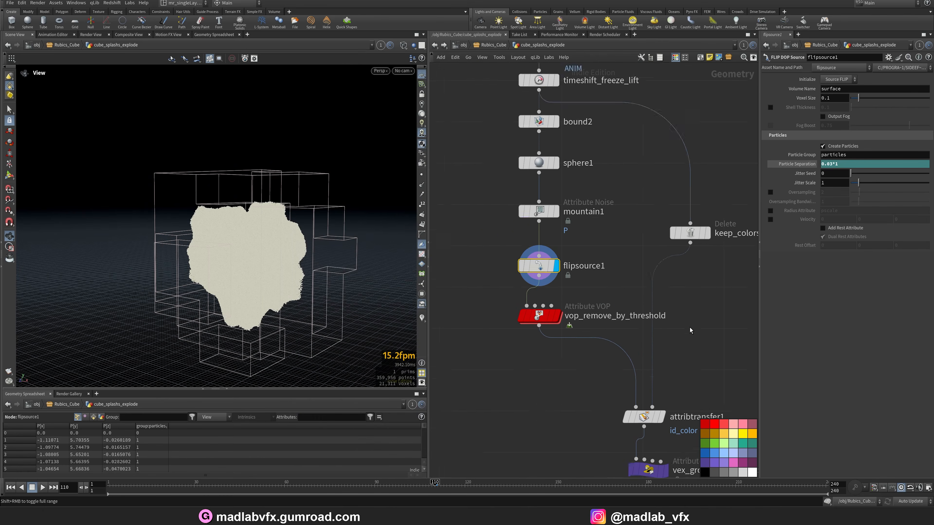
{"action": "scroll", "coordinate": [589, 242], "scroll_direction": "down", "scroll_amount": 2}
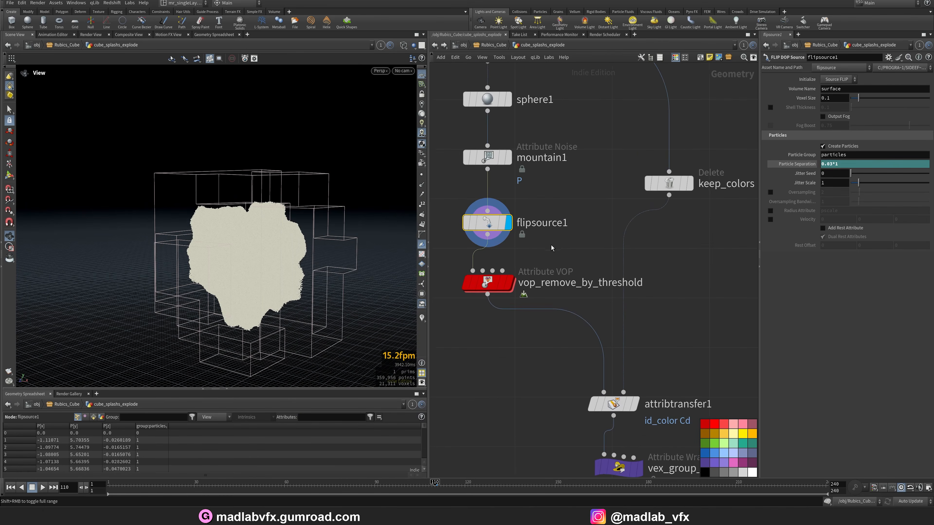
Display vop_remove_by_threshold and inspect the particle cloud up close from different angles
{"action": "left_click", "coordinate": [521, 303]}
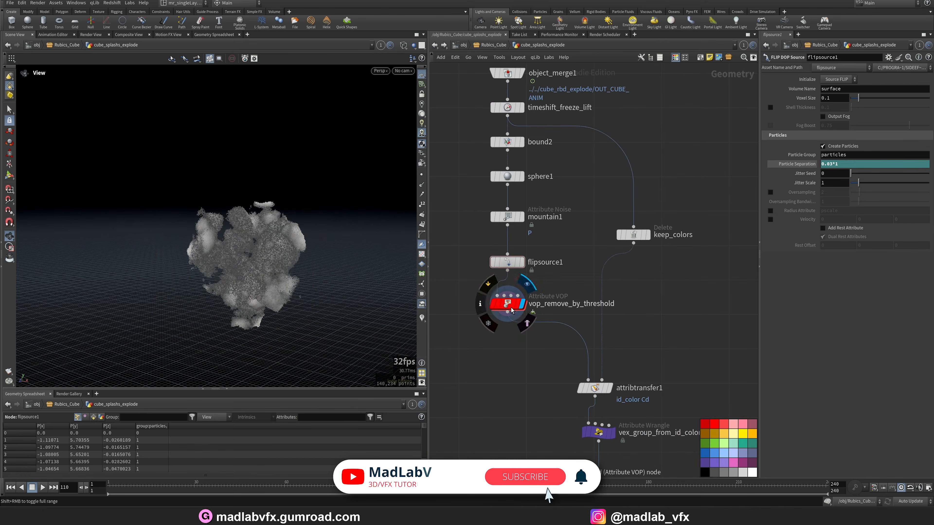
{"action": "scroll", "coordinate": [251, 252], "scroll_direction": "up", "scroll_amount": 5}
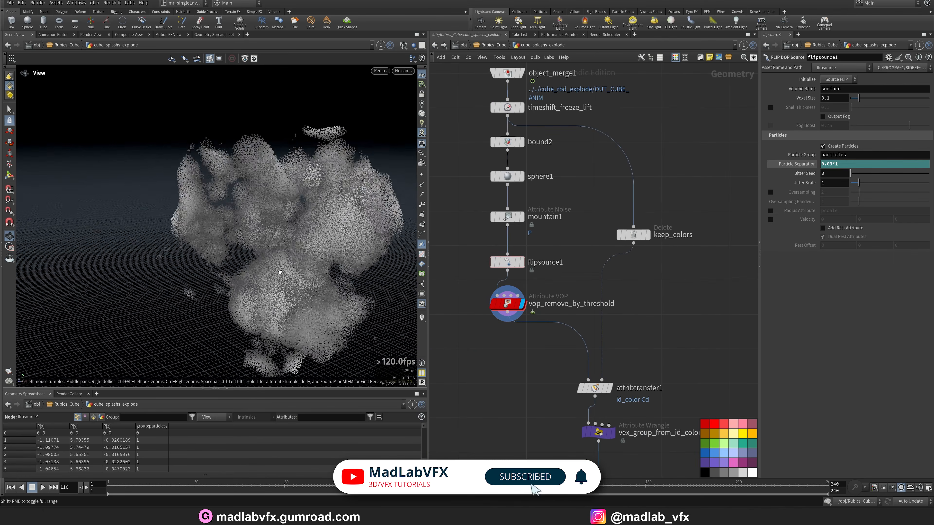
{"action": "left_click", "coordinate": [494, 303]}
{"action": "left_click", "coordinate": [494, 304]}
{"action": "left_click_drag", "start_coordinate": [254, 257], "coordinate": [340, 267]}
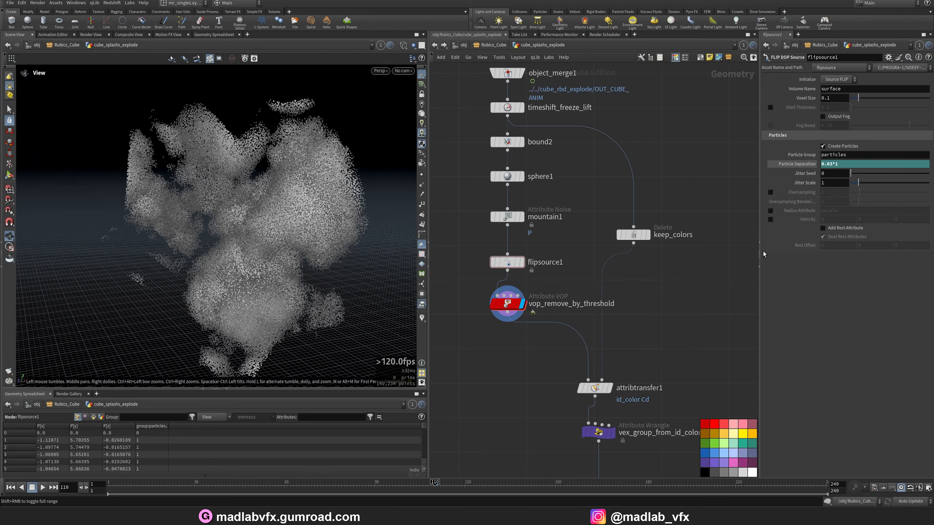
Select vop_remove_by_threshold, widen the parameter pane, and move the ramp's white point closer to the ramp's white end
{"action": "left_click", "coordinate": [508, 303]}
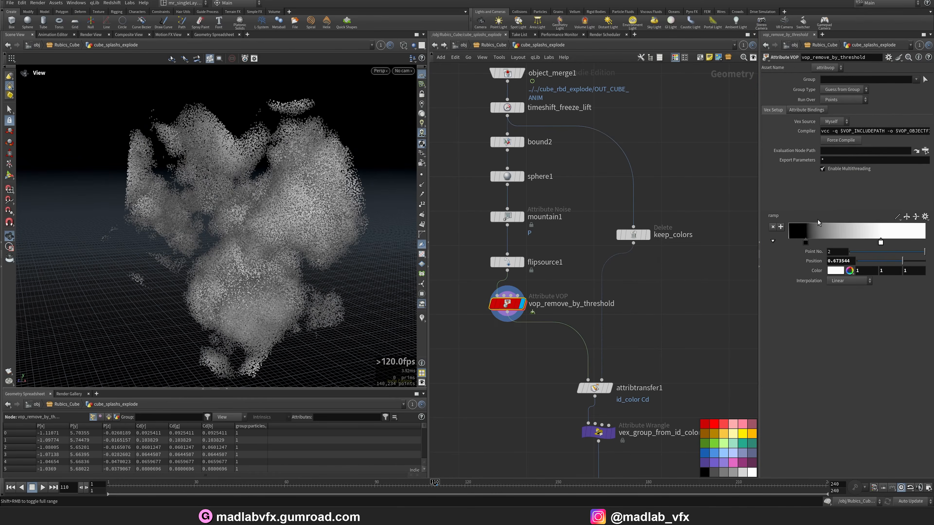
{"action": "left_click_drag", "start_coordinate": [760, 288], "coordinate": [710, 288]}
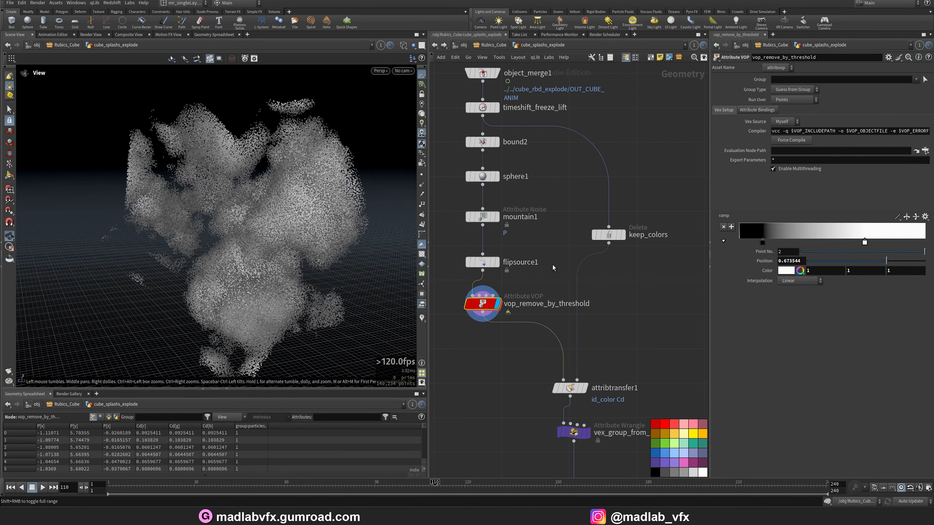
{"action": "left_click_drag", "start_coordinate": [866, 244], "coordinate": [891, 243]}
Try moving the ramp's black point to position 0.270942, and undo that ramp change
{"action": "left_click_drag", "start_coordinate": [767, 242], "coordinate": [791, 243]}
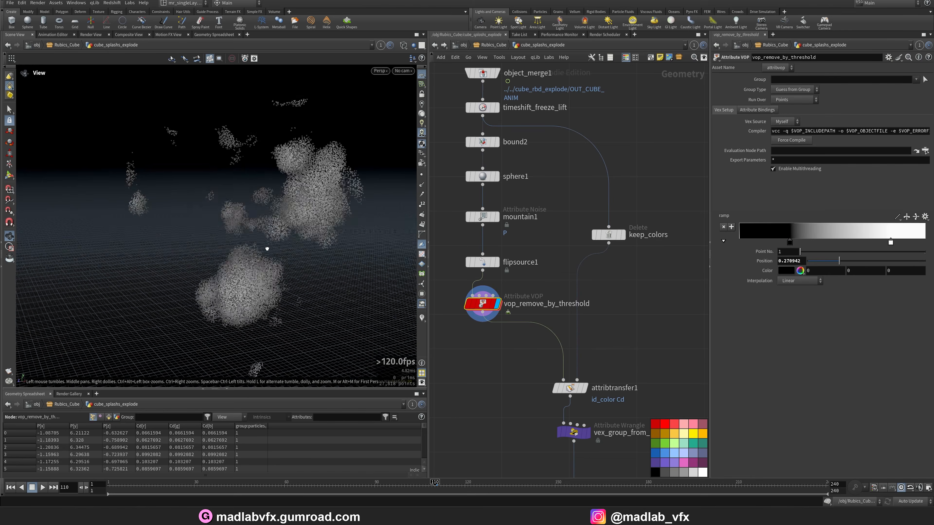
{"action": "key", "text": "ctrl+z"}
{"action": "left_click_drag", "start_coordinate": [337, 226], "coordinate": [278, 246]}
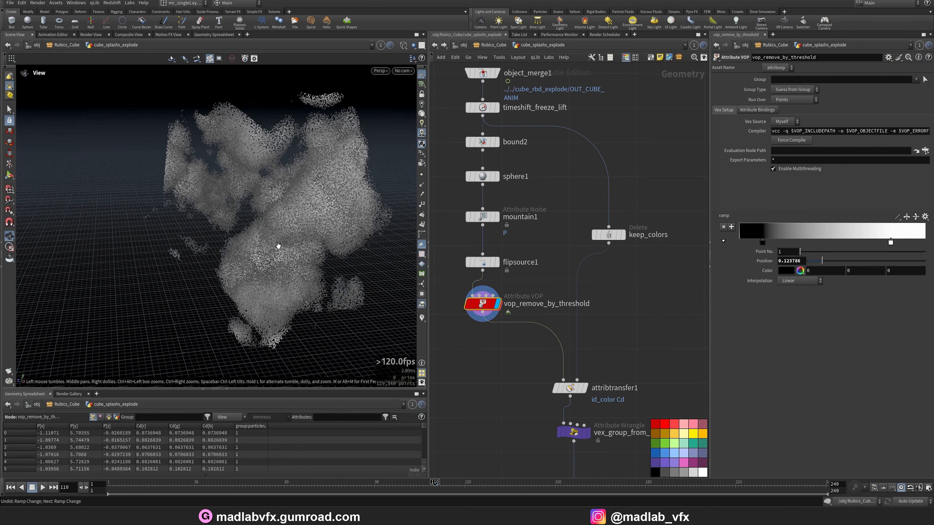
Display keep_colors and inspect the isolated group_face_colors pieces in shaded mode
{"action": "middle_click_drag", "start_coordinate": [654, 347], "coordinate": [636, 375]}
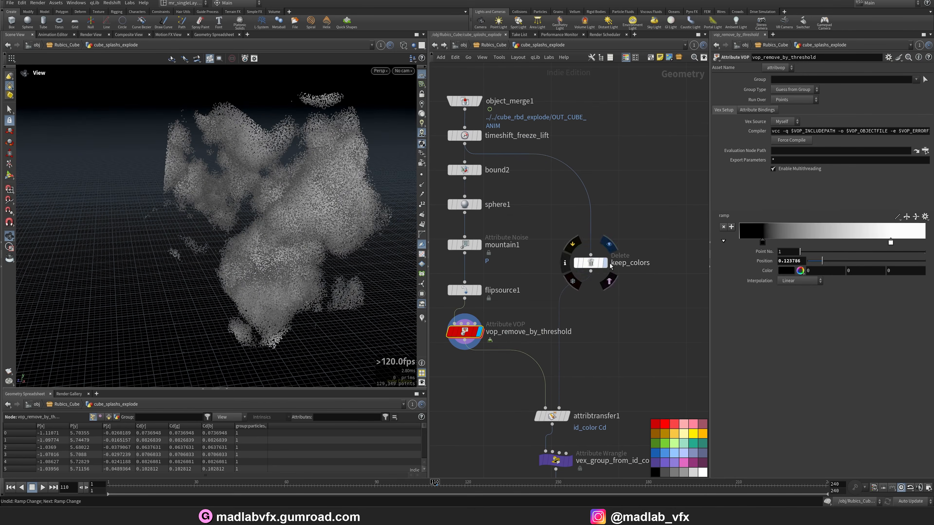
{"action": "left_click", "coordinate": [605, 263]}
{"action": "mouse_move", "coordinate": [240, 212]}
{"action": "left_mouse_down"}
{"action": "mouse_move", "coordinate": [286, 209]}
{"action": "mouse_move", "coordinate": [276, 211]}
{"action": "left_mouse_up"}
{"action": "key", "text": "shift+w"}
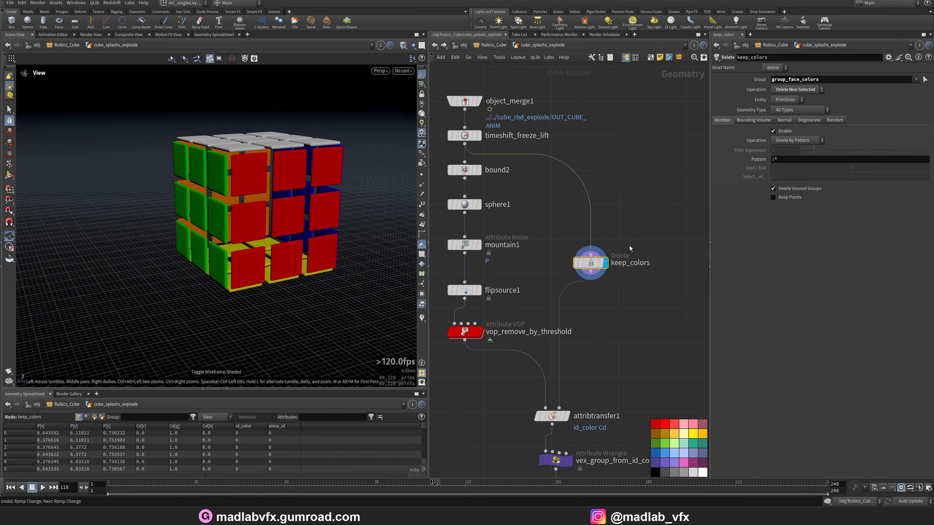
Display attribtransfer1 to review the id_color and Cd transfer onto the particles, comparing it with keep_colors
{"action": "middle_click_drag", "start_coordinate": [564, 428], "coordinate": [555, 353]}
{"action": "left_click", "coordinate": [559, 341]}
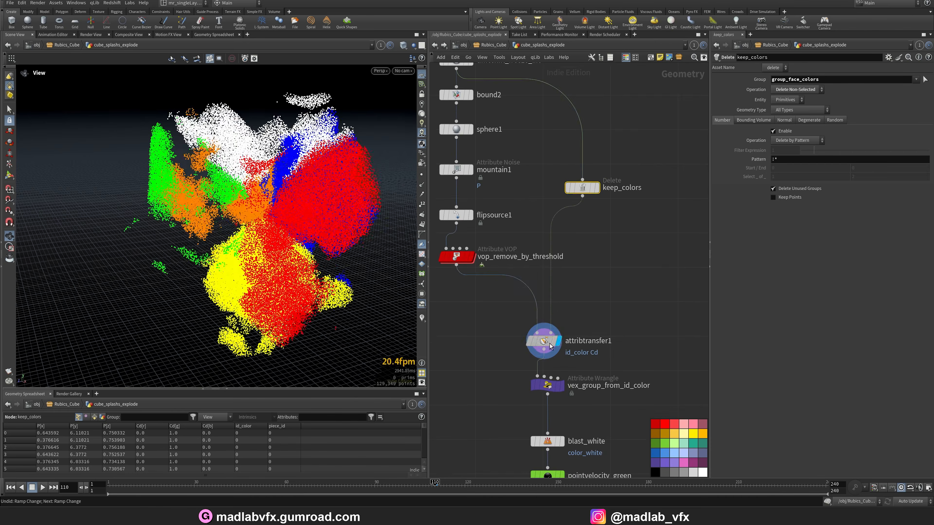
{"action": "left_click_drag", "start_coordinate": [294, 254], "coordinate": [419, 294]}
{"action": "left_click", "coordinate": [595, 187]}
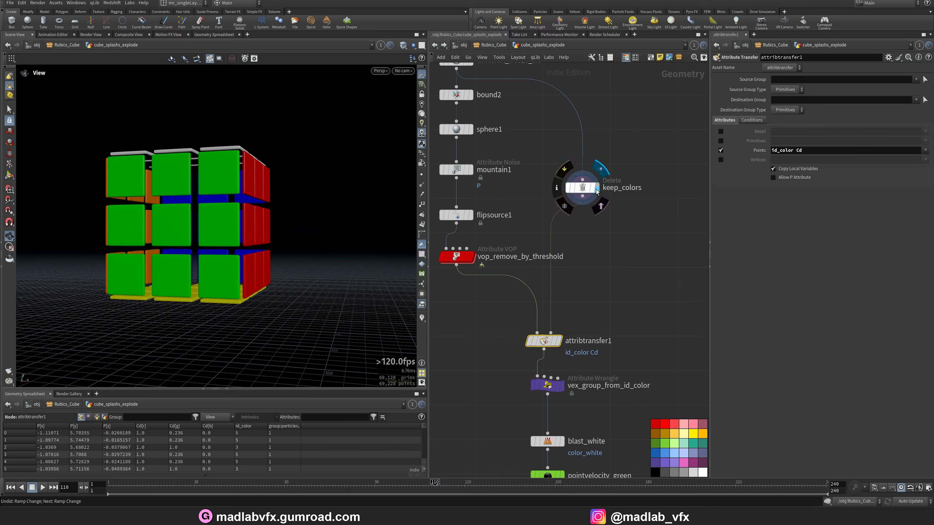
Display attribtransfer1's colored particles, and display and select vex_group_from_id_color to review its per-color group expressions
{"action": "left_click", "coordinate": [560, 343]}
{"action": "left_click_drag", "start_coordinate": [246, 246], "coordinate": [368, 276]}
{"action": "middle_click_drag", "start_coordinate": [616, 372], "coordinate": [591, 297]}
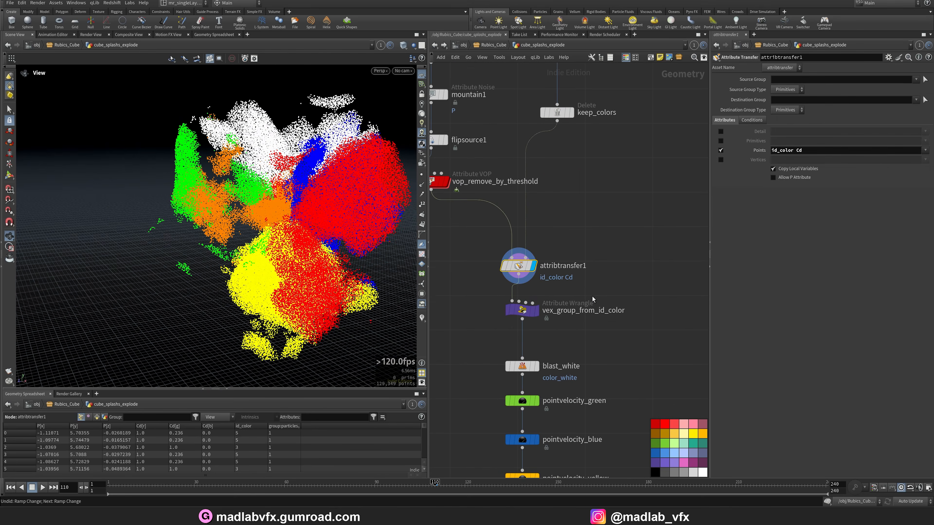
{"action": "left_click", "coordinate": [537, 312]}
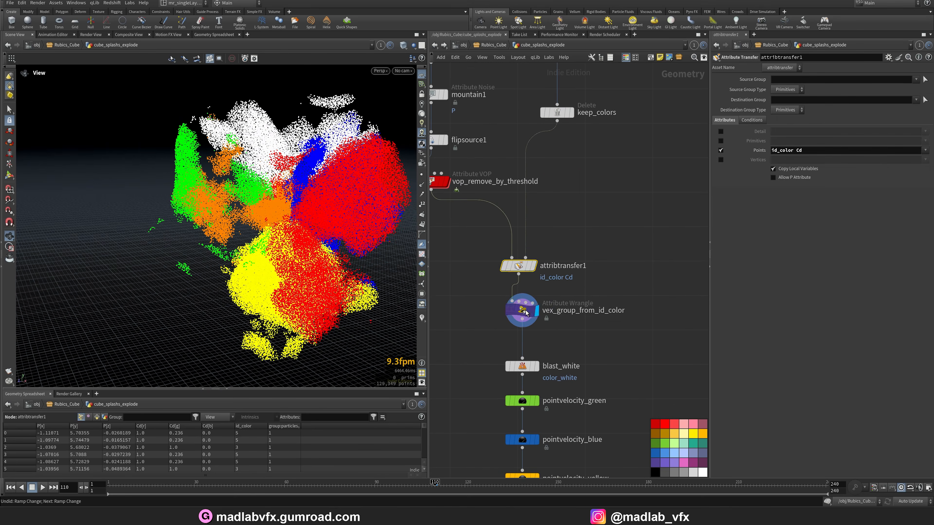
{"action": "left_click", "coordinate": [526, 313]}
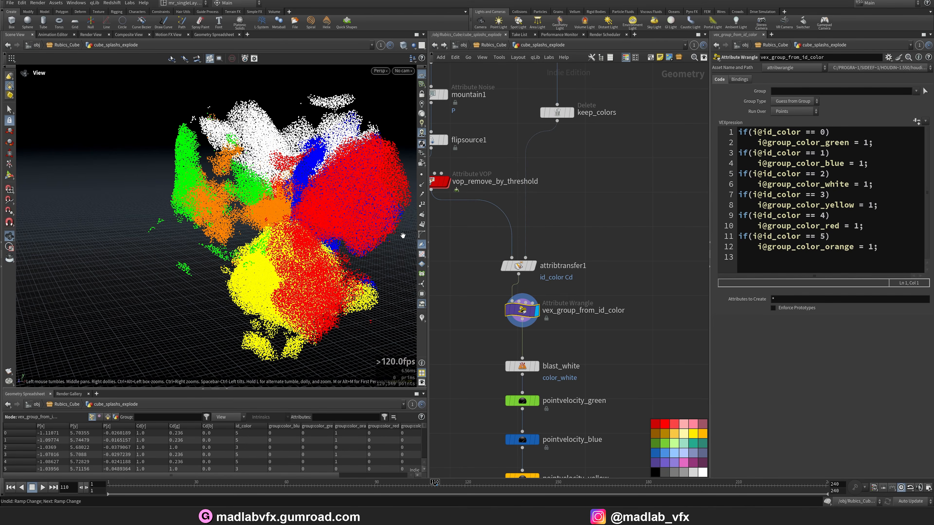
{"action": "left_click_drag", "start_coordinate": [254, 226], "coordinate": [274, 239]}
{"action": "middle_click_drag", "start_coordinate": [594, 352], "coordinate": [587, 289]}
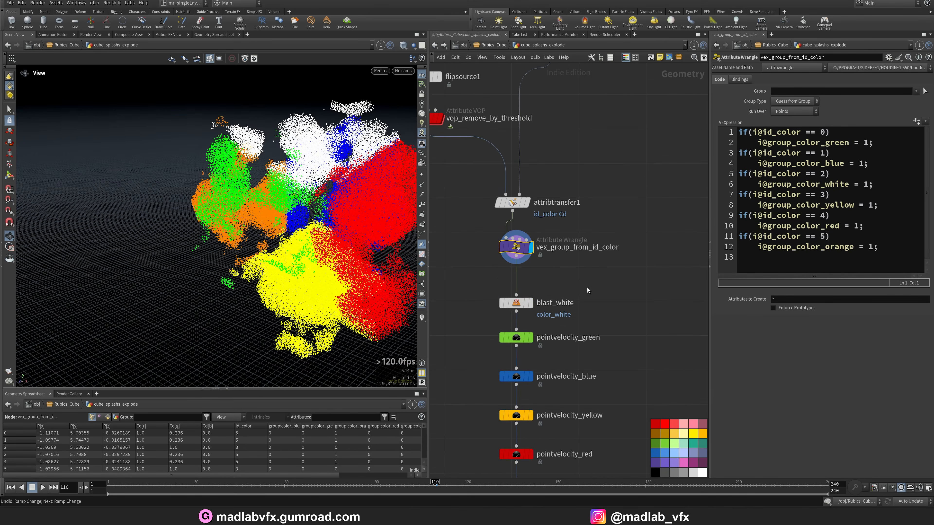
Display and select blast_white to inspect the particles with the color_white group removed
{"action": "left_click", "coordinate": [532, 304]}
{"action": "left_click", "coordinate": [521, 304]}
{"action": "left_click_drag", "start_coordinate": [265, 202], "coordinate": [284, 180]}
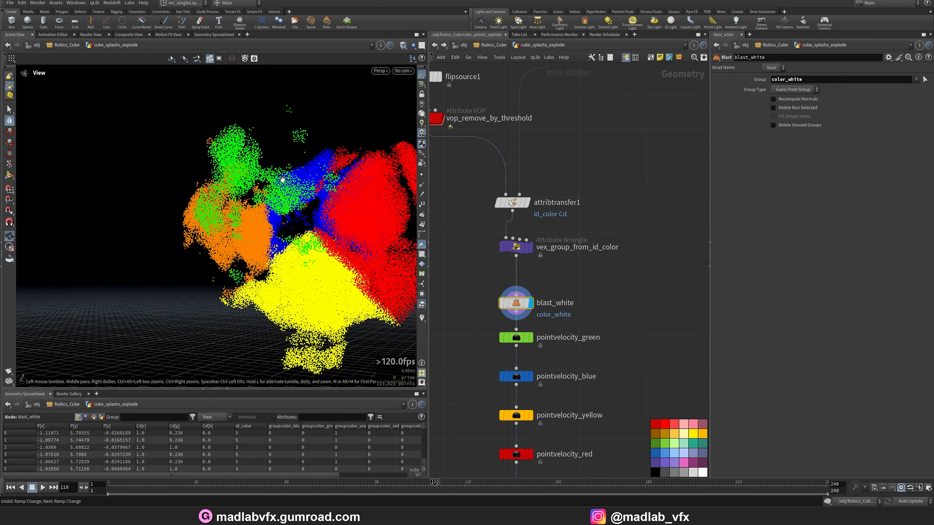
{"action": "middle_click_drag", "start_coordinate": [289, 202], "coordinate": [217, 256]}
{"action": "left_click_drag", "start_coordinate": [218, 256], "coordinate": [285, 240]}
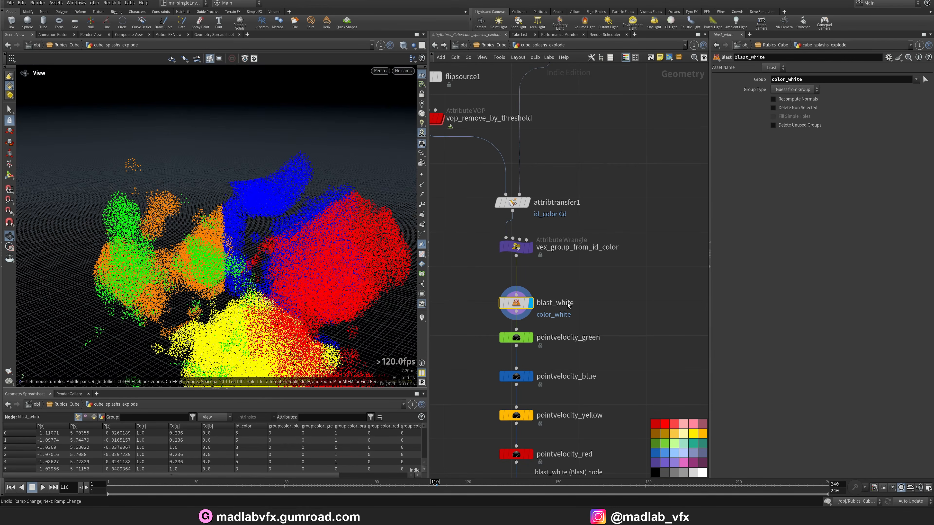
{"action": "middle_click_drag", "start_coordinate": [601, 317], "coordinate": [596, 256]}
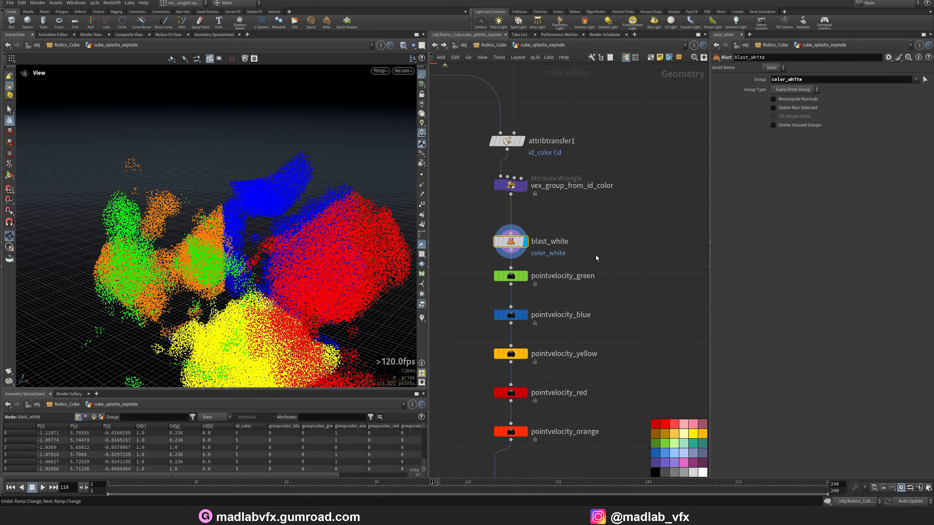
Display pointvelocity_green with point trails shown to inspect the velocity and curl noise on the color_green particles
{"action": "left_click", "coordinate": [527, 278]}
{"action": "left_click_drag", "start_coordinate": [350, 240], "coordinate": [278, 238]}
{"action": "left_click_drag", "start_coordinate": [340, 229], "coordinate": [369, 260]}
{"action": "left_click", "coordinate": [421, 322]}
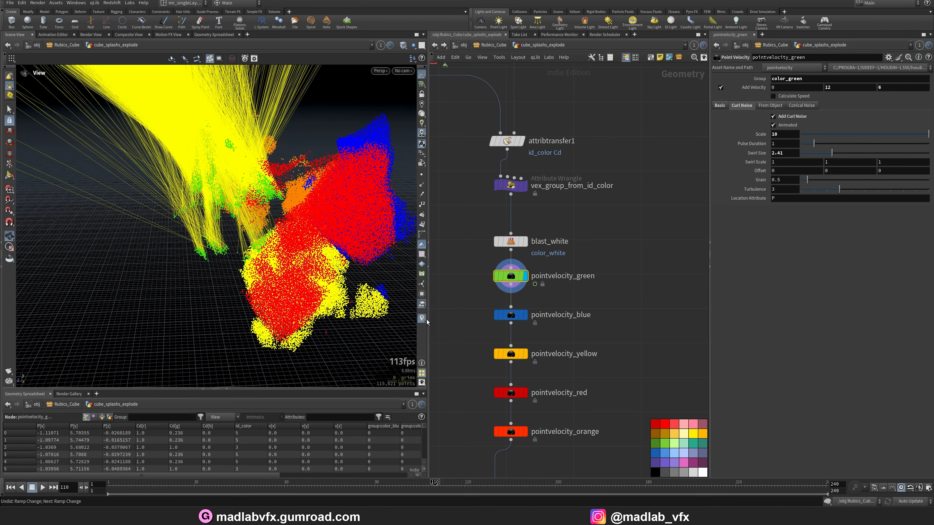
{"action": "right_click_drag", "start_coordinate": [260, 203], "coordinate": [202, 219]}
{"action": "left_click_drag", "start_coordinate": [202, 219], "coordinate": [230, 162]}
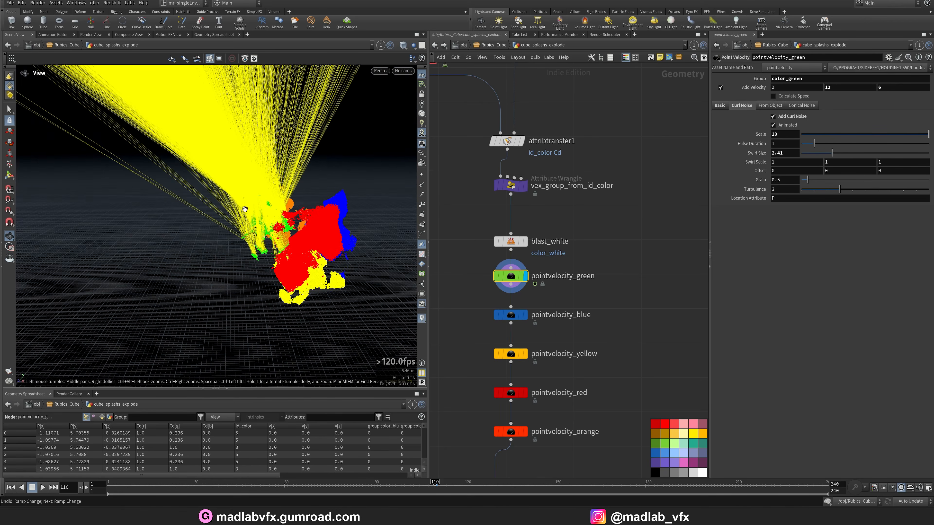
{"action": "mouse_move", "coordinate": [530, 319]}
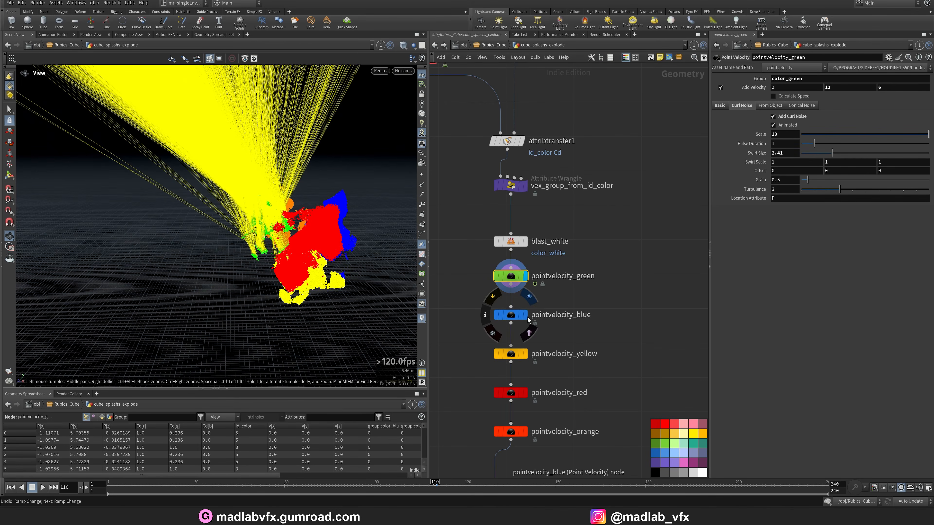
{"action": "left_click_drag", "start_coordinate": [242, 230], "coordinate": [243, 206]}
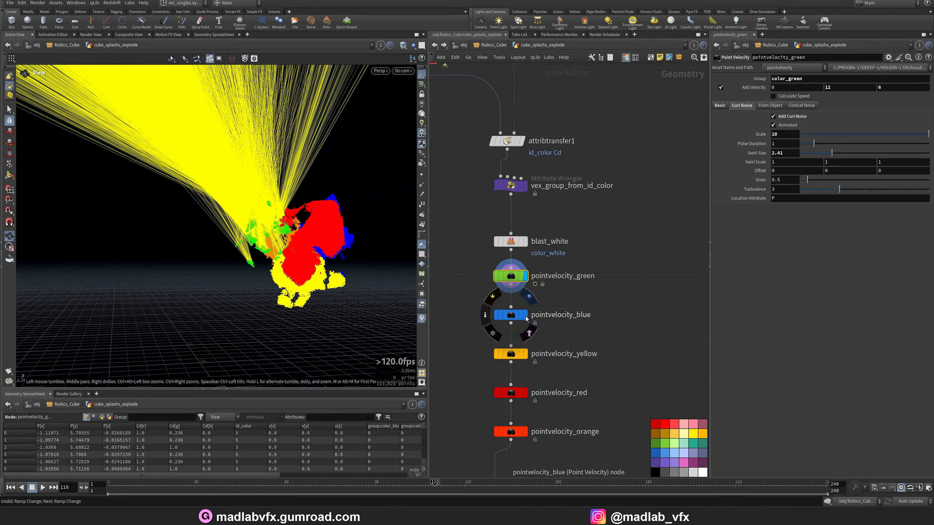
Display pointvelocity_blue with pointvelocity_green bypassed to inspect the color_blue velocities in isolation, and bypass pointvelocity_blue as well
{"action": "left_click", "coordinate": [526, 316]}
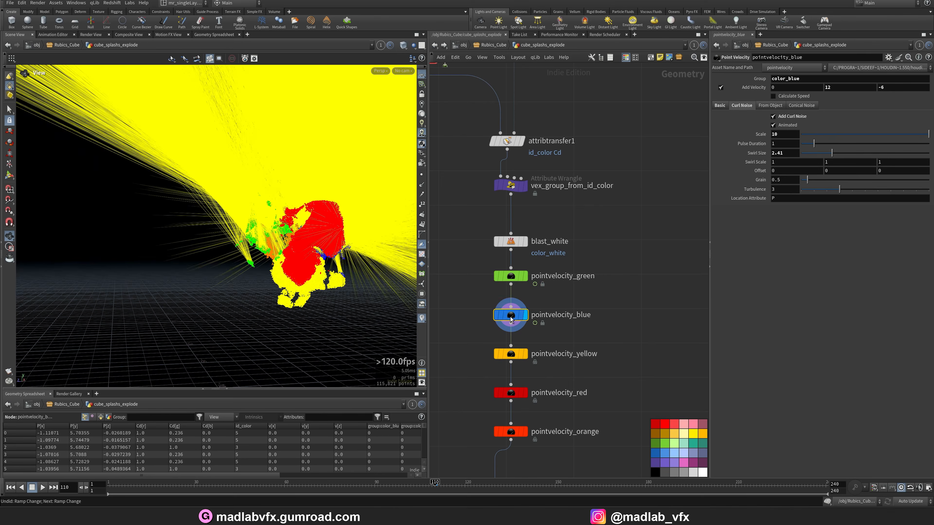
{"action": "left_click", "coordinate": [497, 276]}
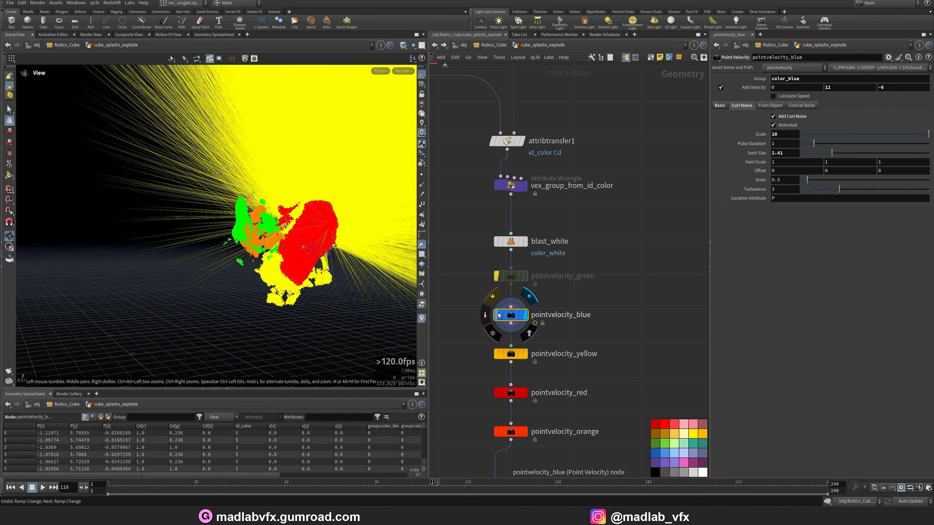
{"action": "left_click", "coordinate": [498, 315]}
Display pointvelocity_yellow to inspect the color_yellow particles with and without velocity trails, and bypass the node
{"action": "left_click", "coordinate": [525, 354]}
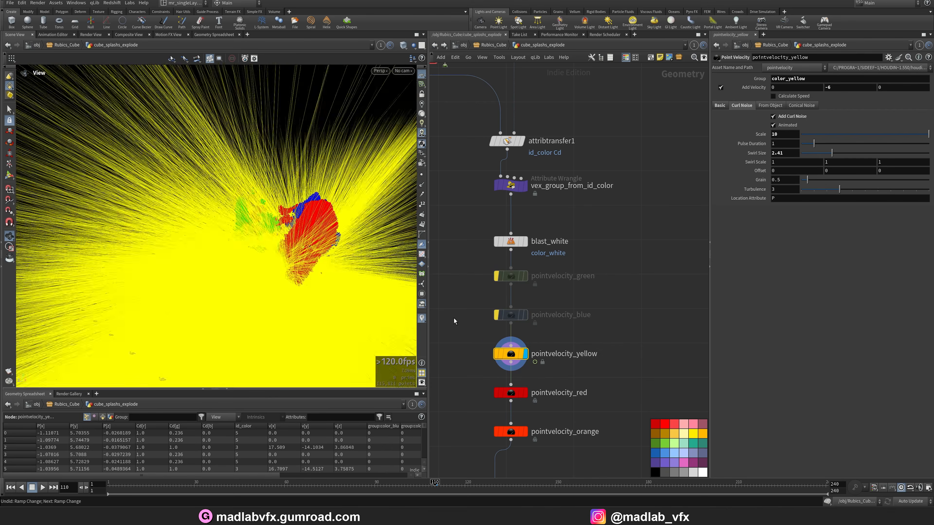
{"action": "mouse_move", "coordinate": [274, 251]}
{"action": "left_mouse_down"}
{"action": "mouse_move", "coordinate": [234, 253]}
{"action": "mouse_move", "coordinate": [264, 280]}
{"action": "left_mouse_up"}
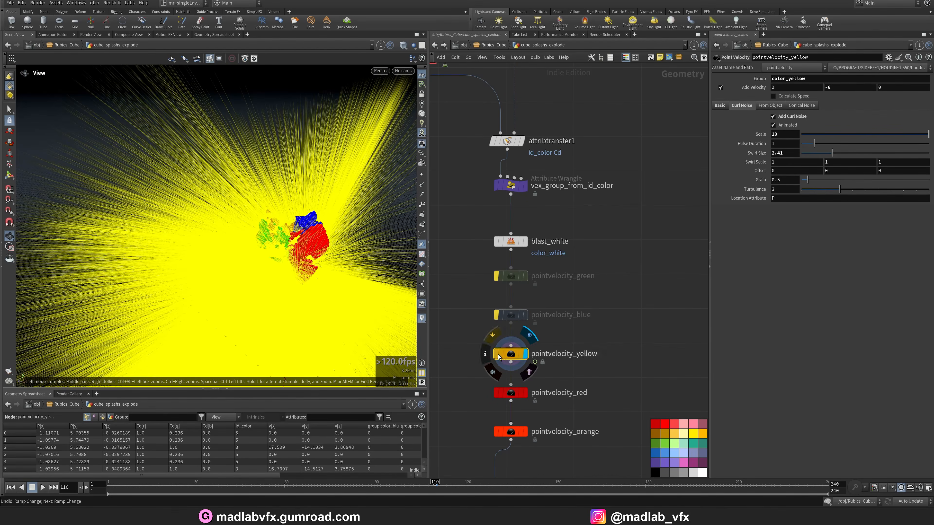
{"action": "left_click", "coordinate": [499, 355]}
{"action": "left_click", "coordinate": [497, 354]}
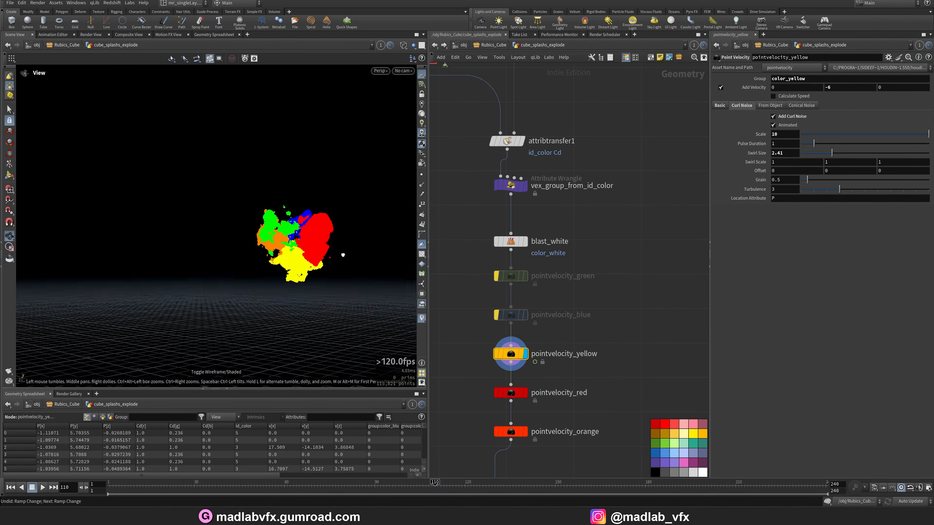
{"action": "left_click", "coordinate": [497, 355]}
Display pointvelocity_red to inspect the color_red particles' velocity trails, and bypass the node
{"action": "left_click", "coordinate": [515, 394]}
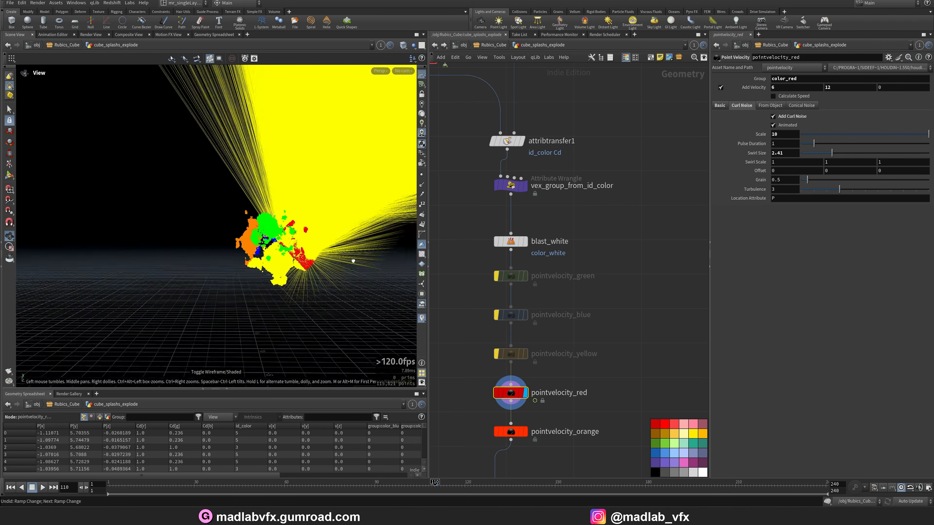
{"action": "middle_click_drag", "start_coordinate": [520, 384], "coordinate": [522, 338]}
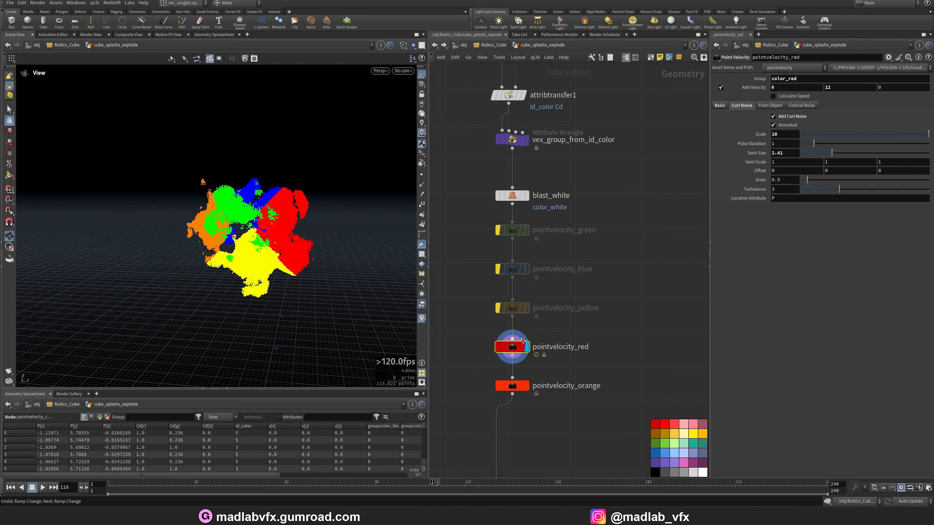
{"action": "left_click", "coordinate": [497, 347]}
Display pointvelocity_orange to inspect its trails, and re-enable the bypassed green, blue, yellow and red point velocity nodes together
{"action": "left_click", "coordinate": [528, 390]}
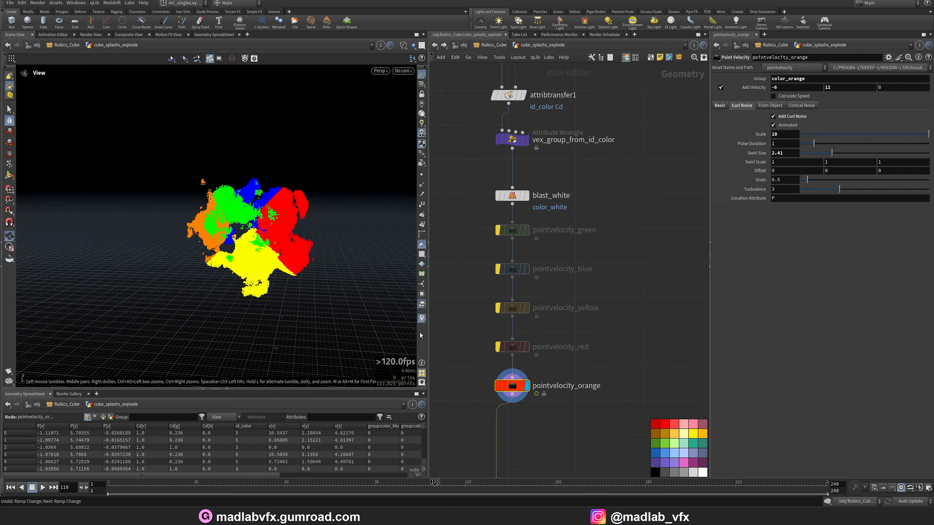
{"action": "left_click_drag", "start_coordinate": [195, 240], "coordinate": [291, 293]}
{"action": "left_click_drag", "start_coordinate": [562, 377], "coordinate": [500, 227]}
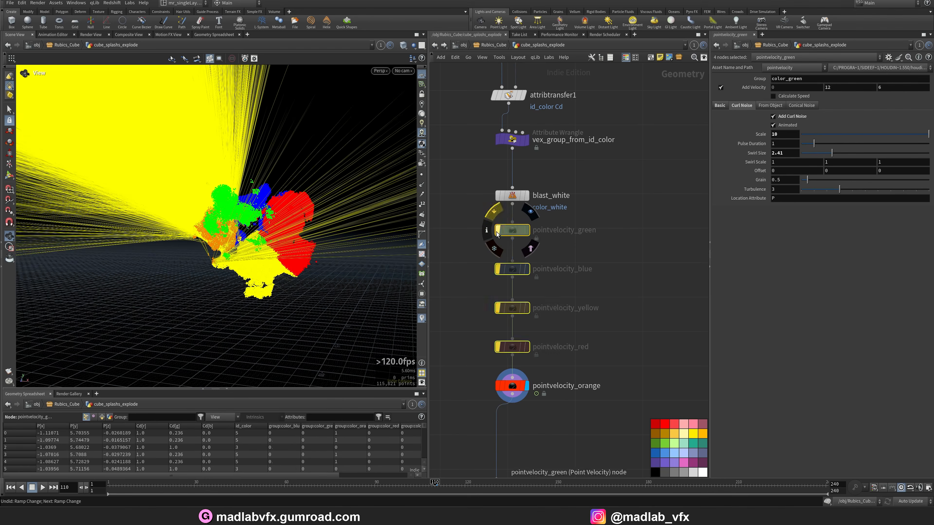
{"action": "key", "text": "b"}
Display vex_viscosity without velocity trails and widen the parameter pane to review its viscosity expression
{"action": "scroll", "coordinate": [634, 353], "scroll_direction": "down", "scroll_amount": 5}
{"action": "middle_click_drag", "start_coordinate": [635, 353], "coordinate": [601, 263]}
{"action": "scroll", "coordinate": [561, 317], "scroll_direction": "up", "scroll_amount": 5}
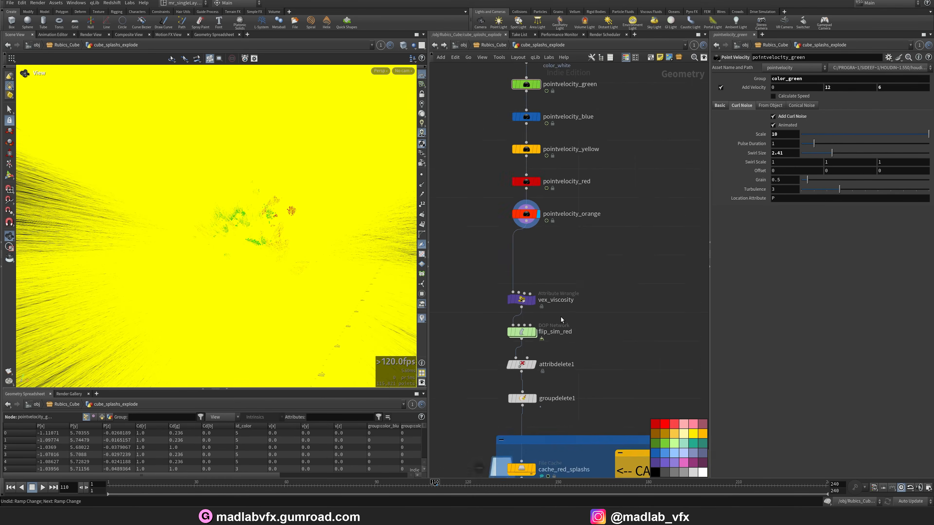
{"action": "left_click", "coordinate": [516, 298]}
{"action": "left_click", "coordinate": [515, 299]}
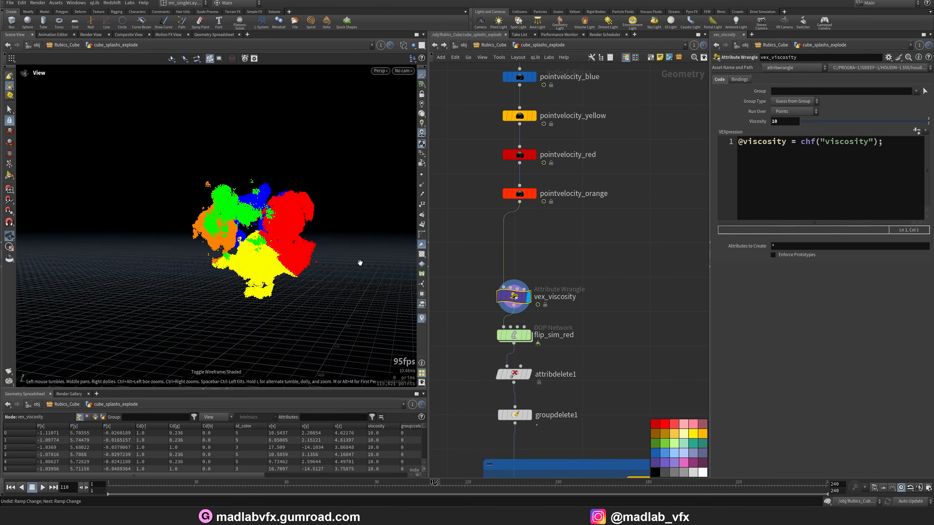
{"action": "left_click_drag", "start_coordinate": [708, 192], "coordinate": [594, 192]}
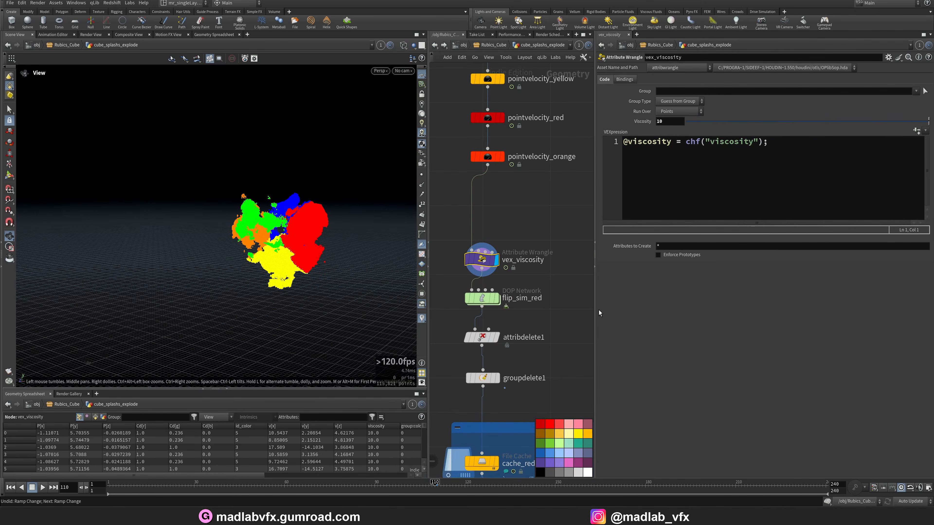
{"action": "left_click_drag", "start_coordinate": [595, 313], "coordinate": [637, 313]}
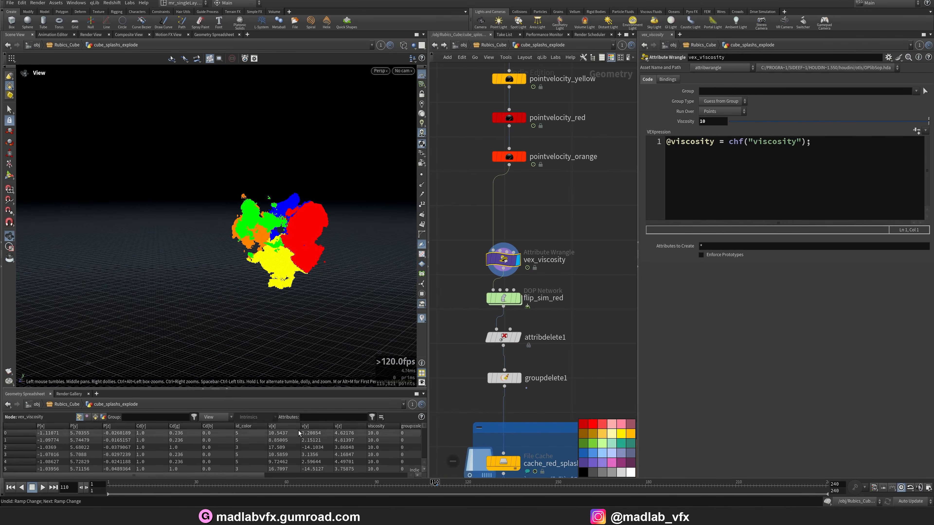
Return the timeline to frame 1, enter the flip_sim_red DOP network and resize the panes to give the network more room
{"action": "left_click", "coordinate": [21, 488]}
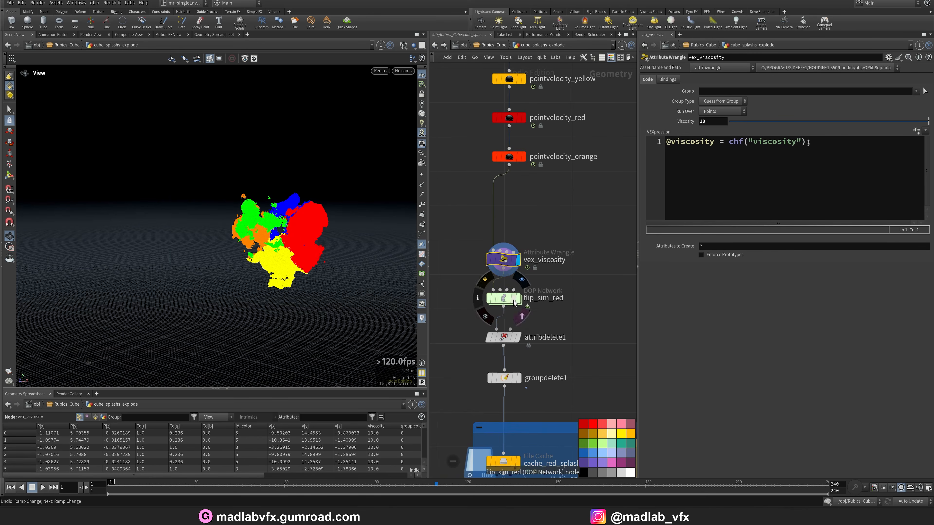
{"action": "double_click", "coordinate": [504, 298]}
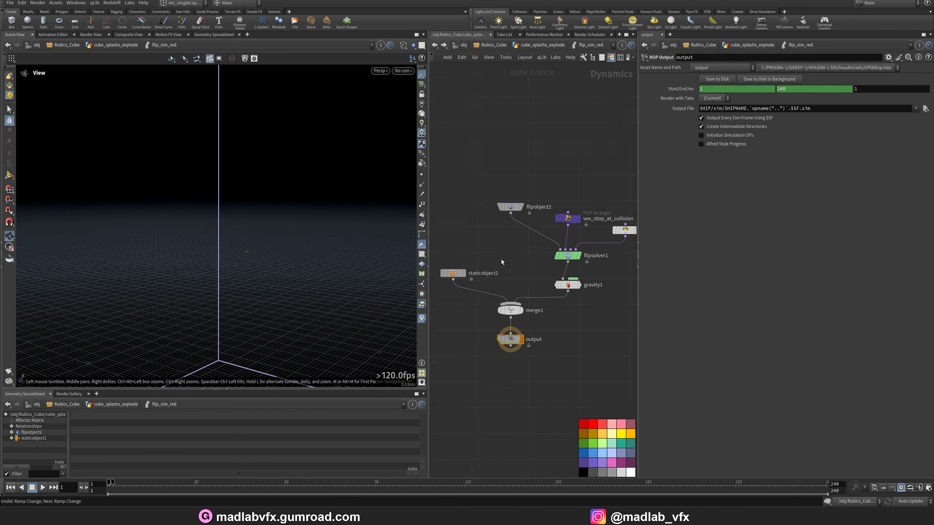
{"action": "middle_click_drag", "start_coordinate": [501, 259], "coordinate": [456, 300]}
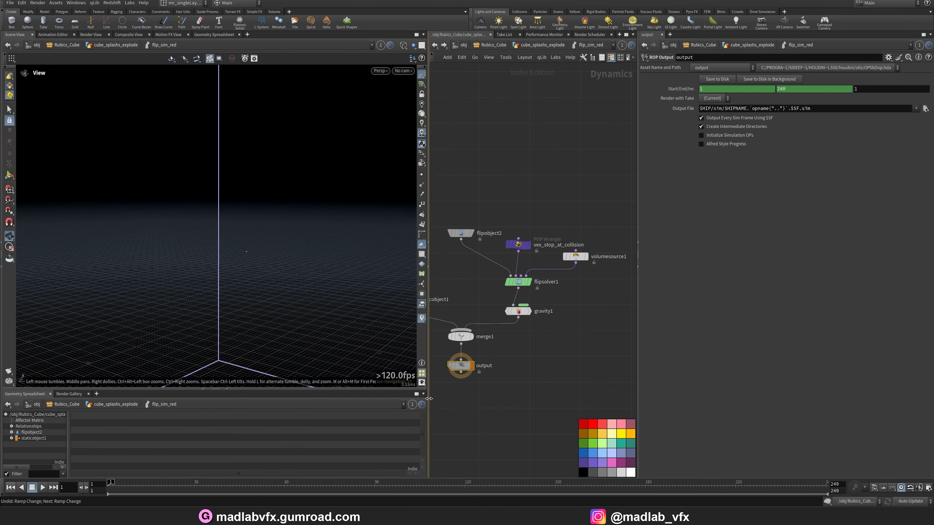
{"action": "left_click_drag", "start_coordinate": [429, 399], "coordinate": [368, 399]}
{"action": "left_click_drag", "start_coordinate": [604, 358], "coordinate": [661, 357]}
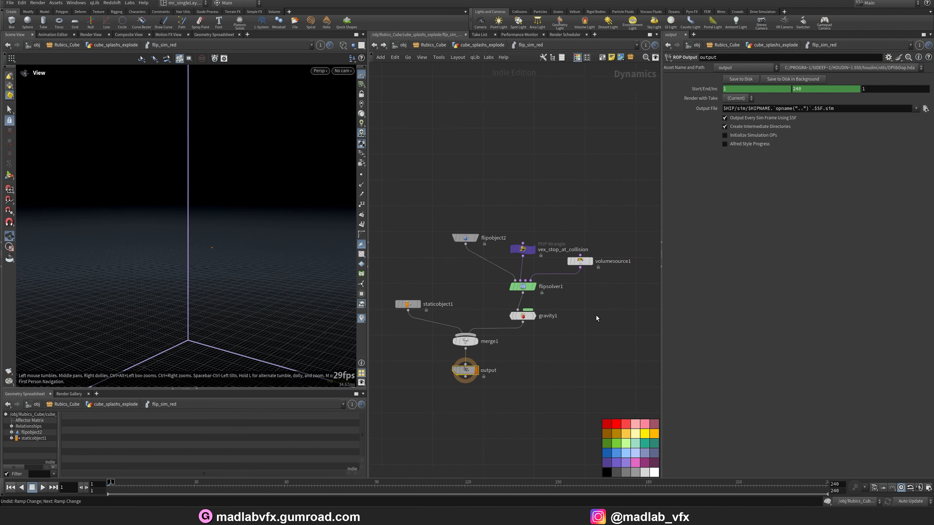
Review the parameters of flipsolver1 and flipobject2 in the FLIP simulation network
{"action": "left_click", "coordinate": [510, 283]}
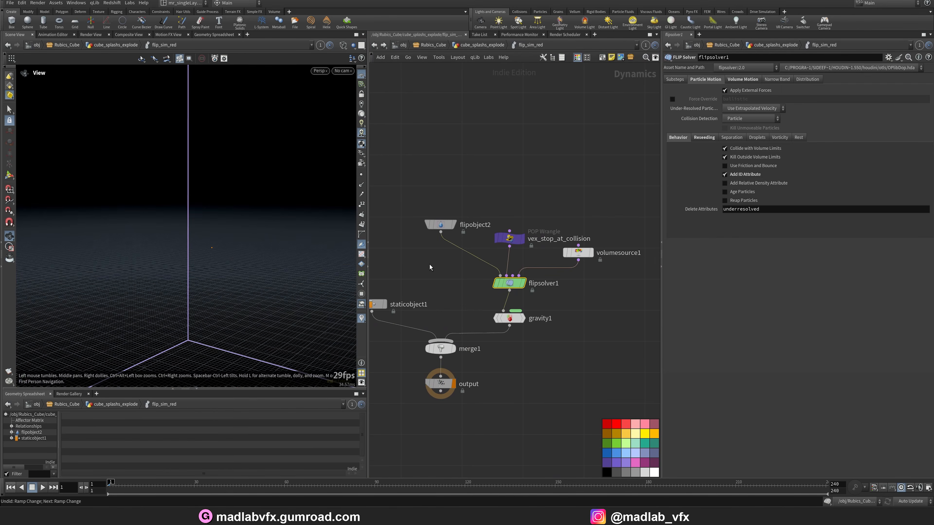
{"action": "middle_click_drag", "start_coordinate": [431, 265], "coordinate": [502, 257]}
{"action": "left_click", "coordinate": [478, 226]}
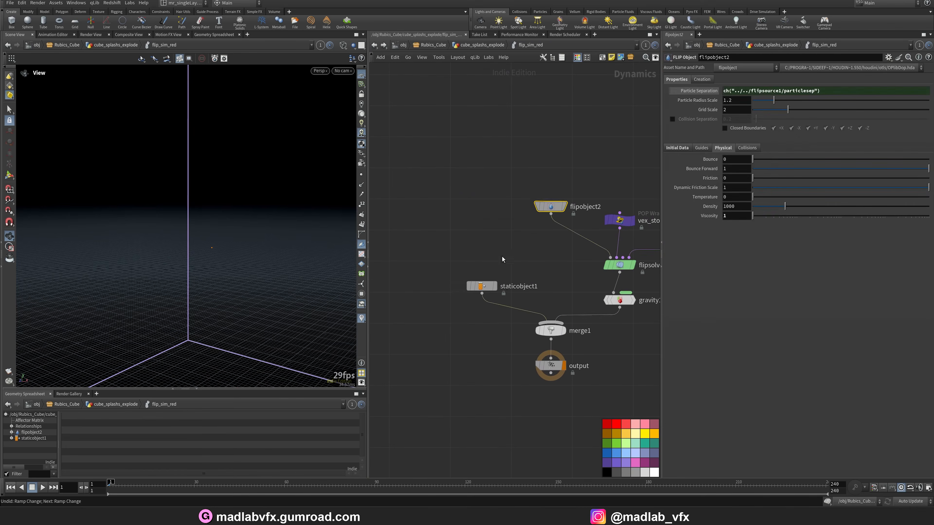
Display staticobject1 and examine its collider SOP path and surface collision settings
{"action": "left_click", "coordinate": [481, 286]}
{"action": "left_click", "coordinate": [495, 286]}
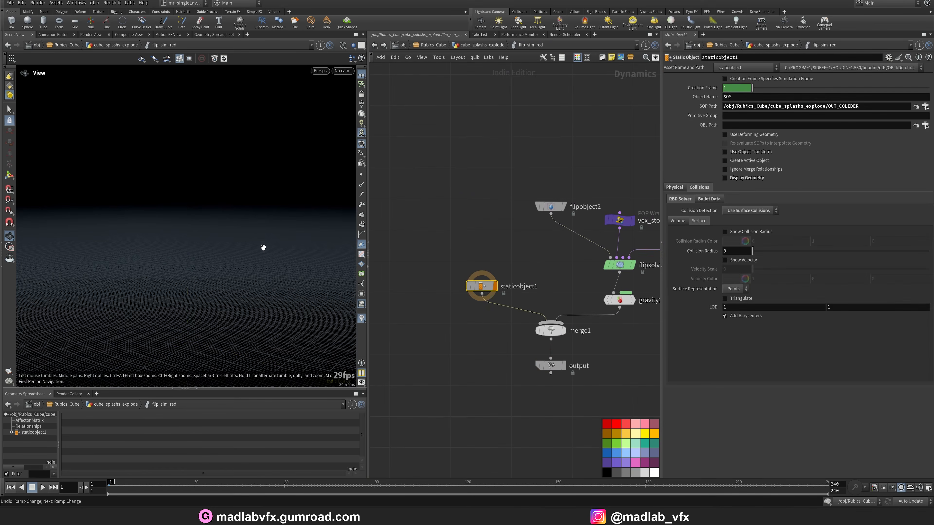
{"action": "scroll", "coordinate": [263, 248], "scroll_direction": "down", "scroll_amount": 5}
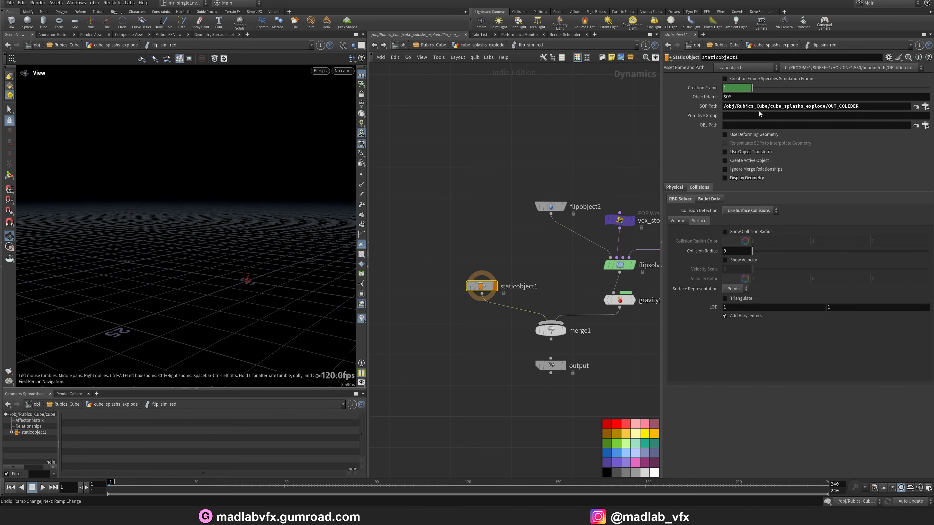
{"action": "left_click", "coordinate": [886, 109]}
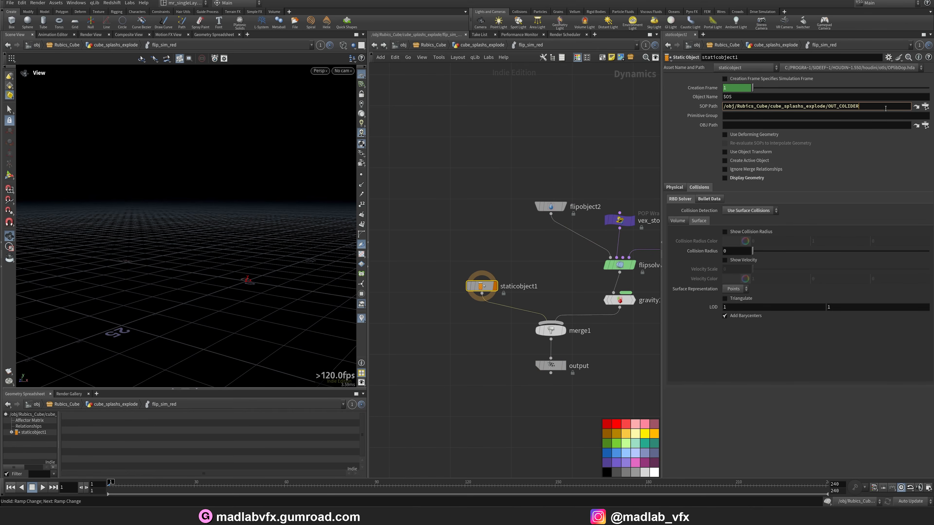
Select volumesource1 to review its activation and particle sourcing settings
{"action": "middle_click_drag", "start_coordinate": [499, 300], "coordinate": [422, 293]}
{"action": "middle_click_drag", "start_coordinate": [473, 265], "coordinate": [410, 276]}
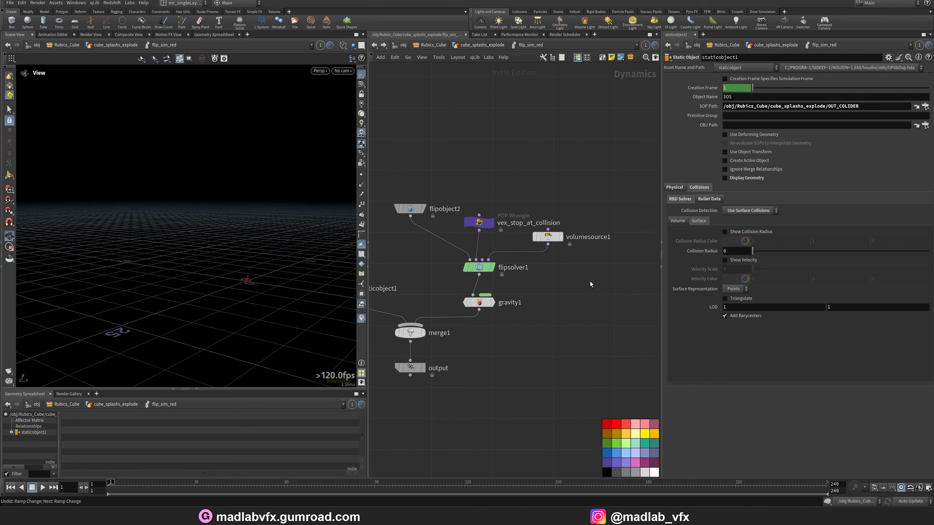
{"action": "left_click", "coordinate": [548, 236]}
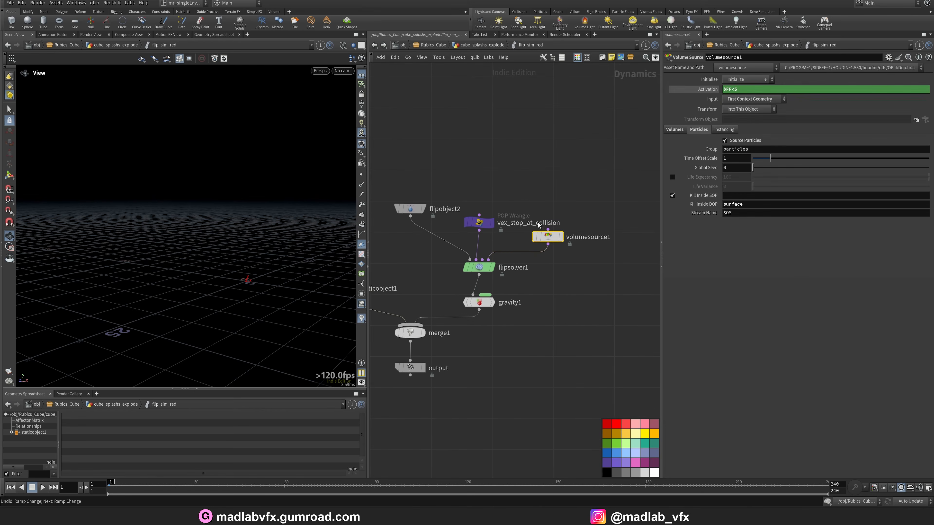
Display the output node of the FLIP simulation network, keeping volumesource1 selected for review
{"action": "left_click", "coordinate": [424, 369]}
{"action": "left_click", "coordinate": [555, 238]}
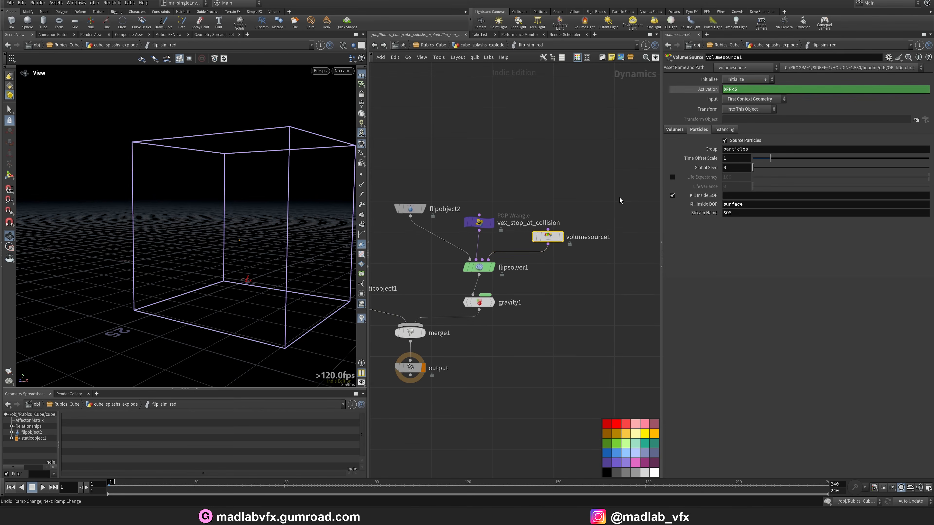
{"action": "middle_click_drag", "start_coordinate": [546, 213], "coordinate": [553, 224]}
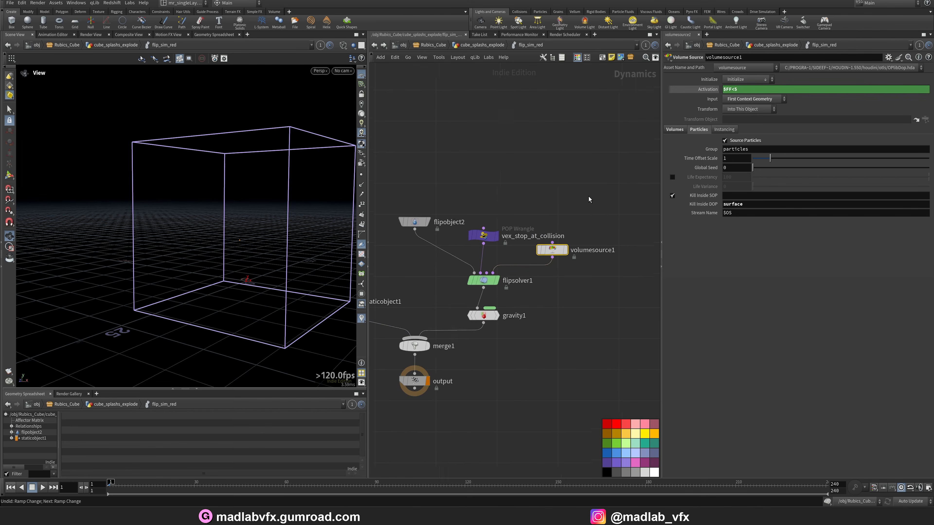
Inspect the vex_viscosity source particles in cube_splashs_explode, and re-enter the flip_sim_red DOP network
{"action": "key", "text": "u"}
{"action": "left_click", "coordinate": [485, 260]}
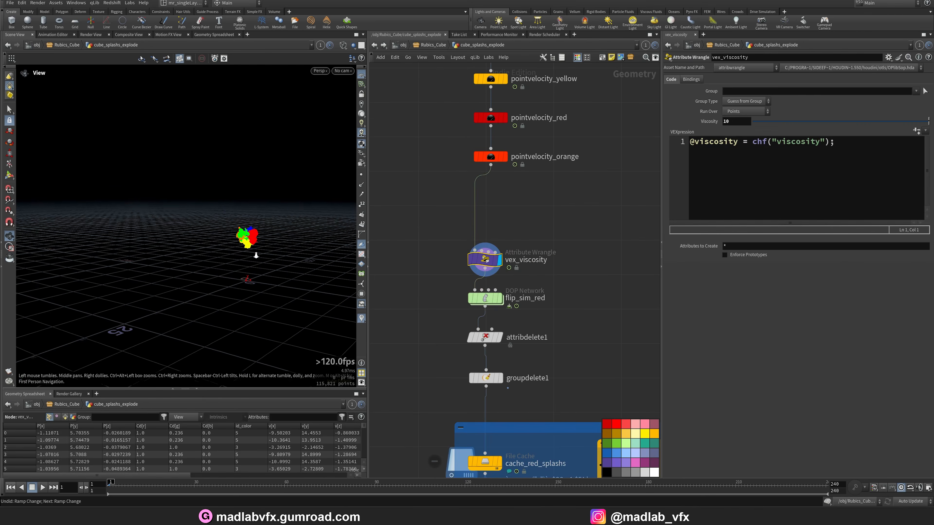
{"action": "scroll", "coordinate": [275, 243], "scroll_direction": "up", "scroll_amount": 5}
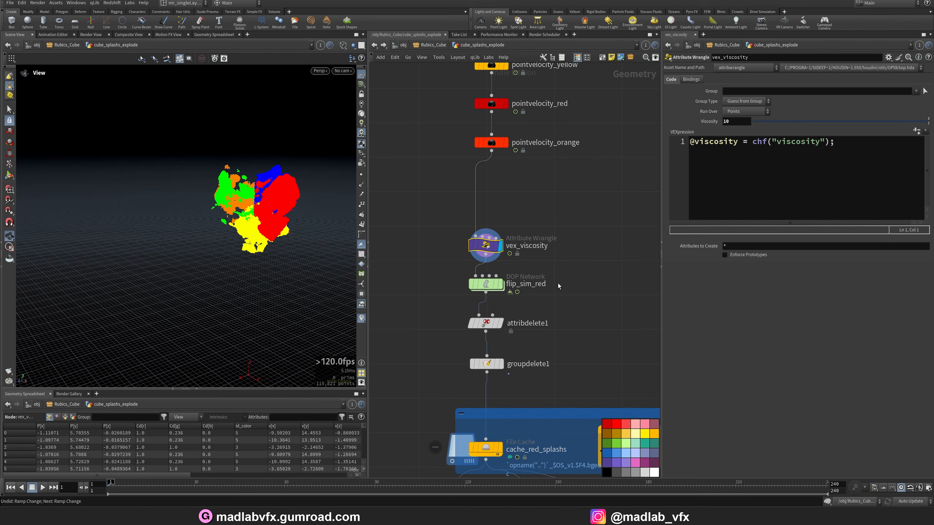
{"action": "left_click", "coordinate": [493, 281]}
{"action": "mouse_move", "coordinate": [490, 286]}
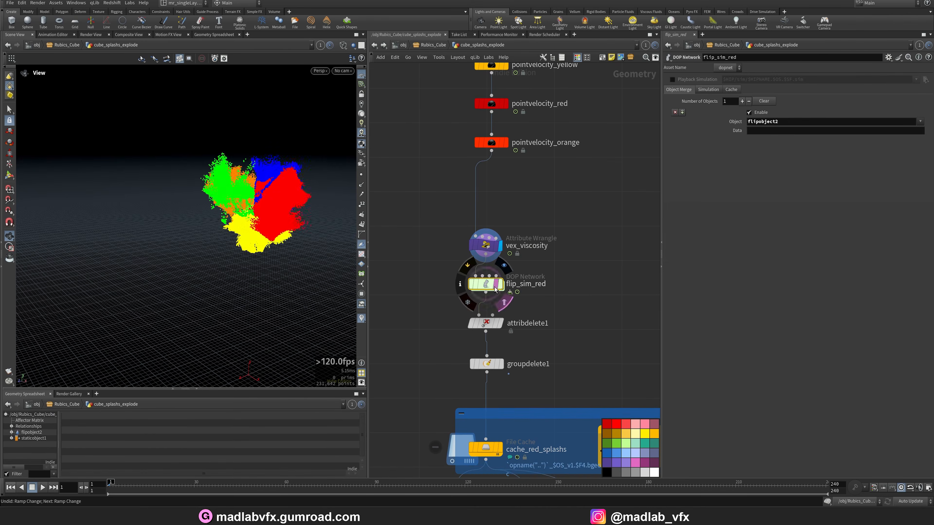
{"action": "double_click", "coordinate": [490, 286]}
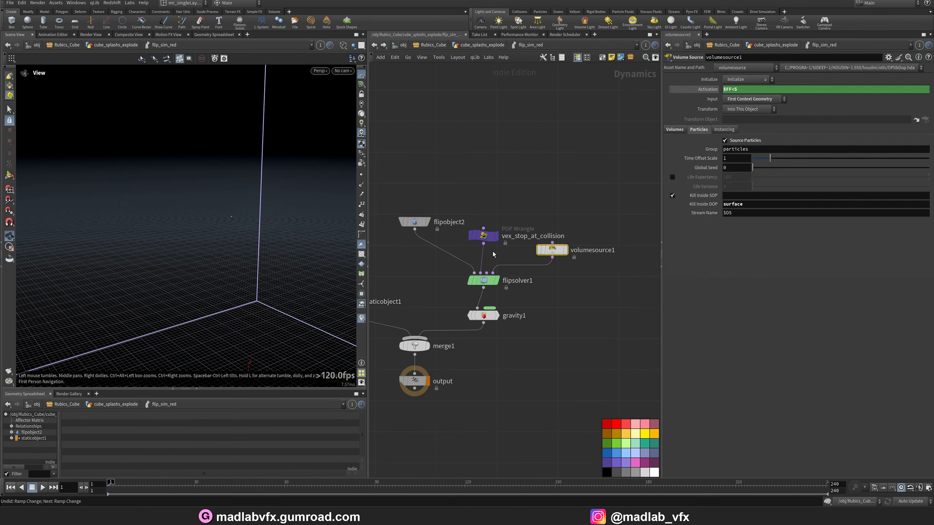
Examine the vex_stop_at_collision code and hide the yellow streaks covering the simulated particles in the viewport
{"action": "right_click_drag", "start_coordinate": [300, 211], "coordinate": [228, 225]}
{"action": "left_click_drag", "start_coordinate": [228, 226], "coordinate": [263, 237]}
{"action": "middle_click_drag", "start_coordinate": [262, 237], "coordinate": [197, 244]}
{"action": "key", "text": "shift+w"}
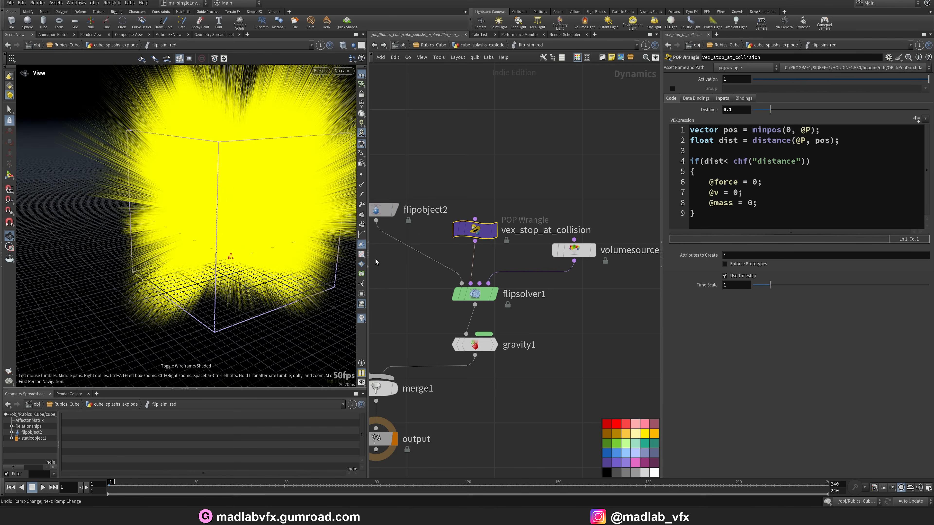
{"action": "left_click", "coordinate": [364, 318]}
{"action": "left_click_drag", "start_coordinate": [290, 217], "coordinate": [264, 196]}
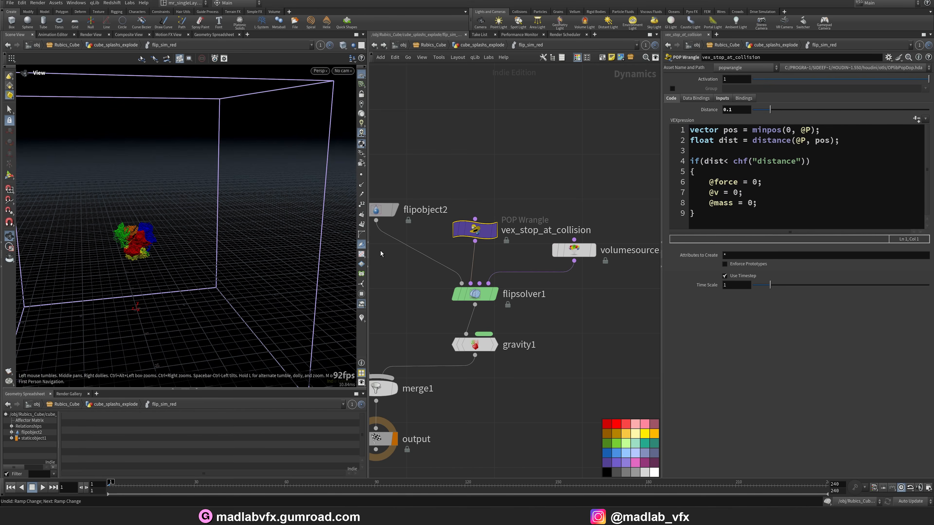
{"action": "left_click_drag", "start_coordinate": [254, 245], "coordinate": [248, 229]}
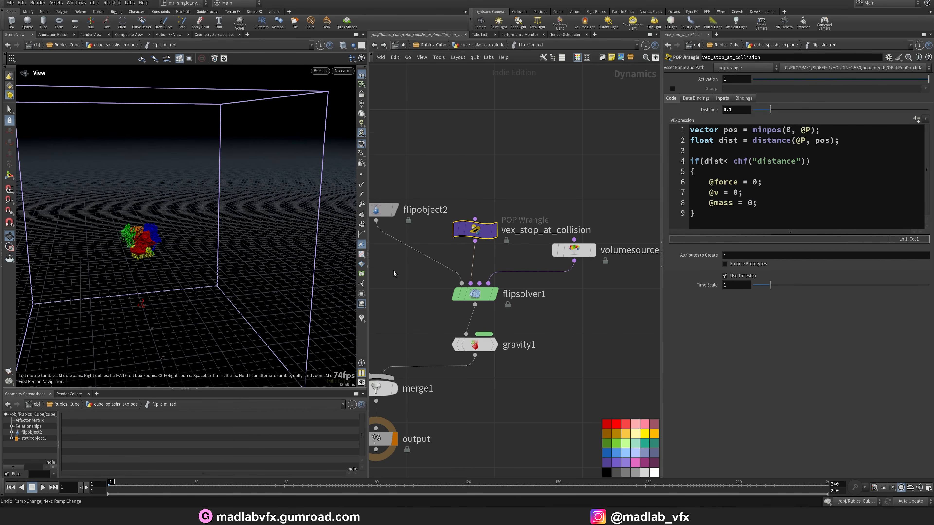
Select gravity1 in the FLIP network to review its force settings
{"action": "middle_click_drag", "start_coordinate": [577, 361], "coordinate": [591, 340]}
{"action": "left_click_drag", "start_coordinate": [570, 347], "coordinate": [471, 302]}
{"action": "scroll", "coordinate": [540, 346], "scroll_direction": "down", "scroll_amount": 1}
{"action": "middle_click_drag", "start_coordinate": [534, 360], "coordinate": [547, 337]}
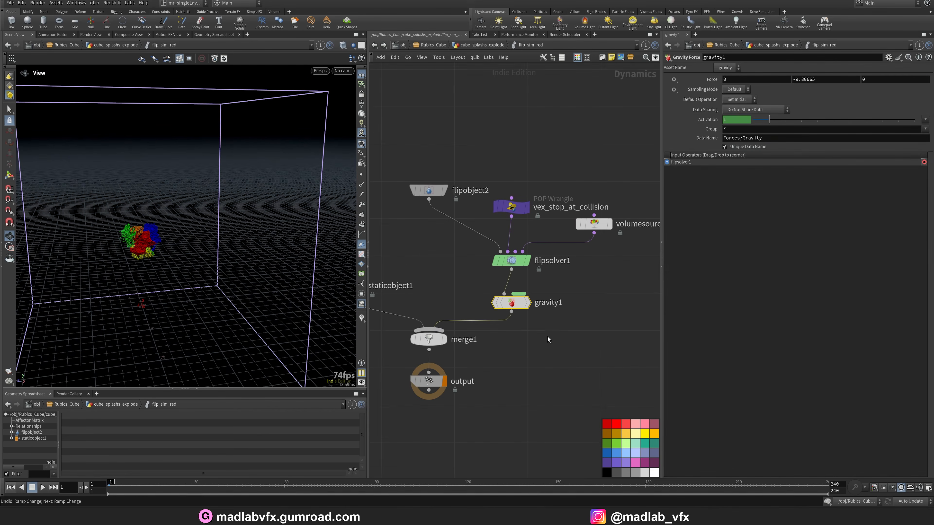
Return to cube_splashs_explode and review the attribdelete1 and groupdelete1 cleanup settings below flip_sim_red
{"action": "key", "text": "u"}
{"action": "middle_click_drag", "start_coordinate": [545, 302], "coordinate": [544, 279]}
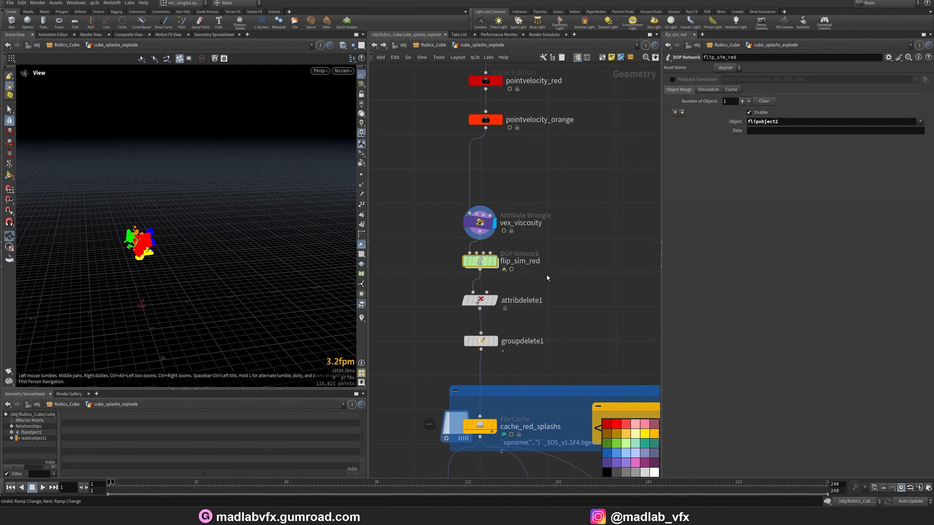
{"action": "left_click_drag", "start_coordinate": [343, 225], "coordinate": [283, 276]}
{"action": "left_click", "coordinate": [481, 300]}
{"action": "middle_click_drag", "start_coordinate": [509, 328], "coordinate": [492, 283]}
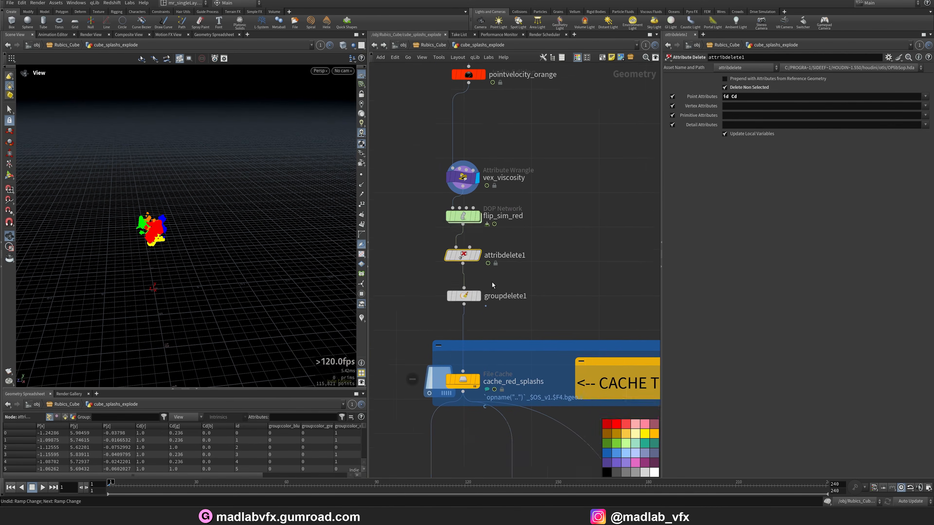
{"action": "scroll", "coordinate": [493, 285], "scroll_direction": "up", "scroll_amount": 2}
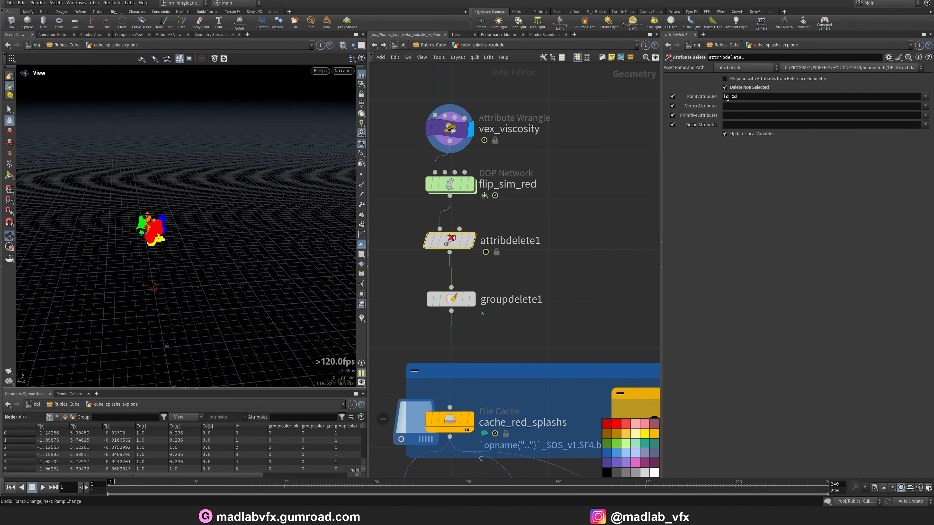
{"action": "left_click", "coordinate": [450, 300]}
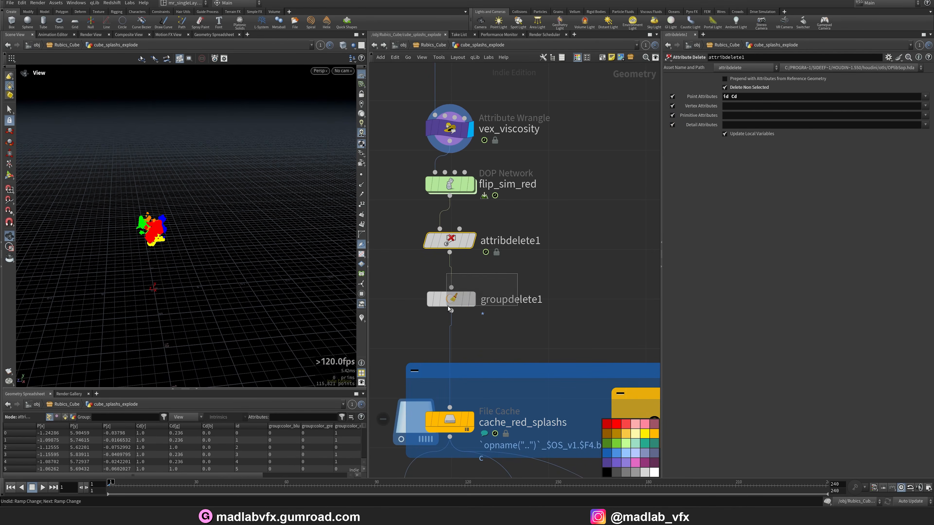
{"action": "middle_click_drag", "start_coordinate": [546, 301], "coordinate": [559, 216]}
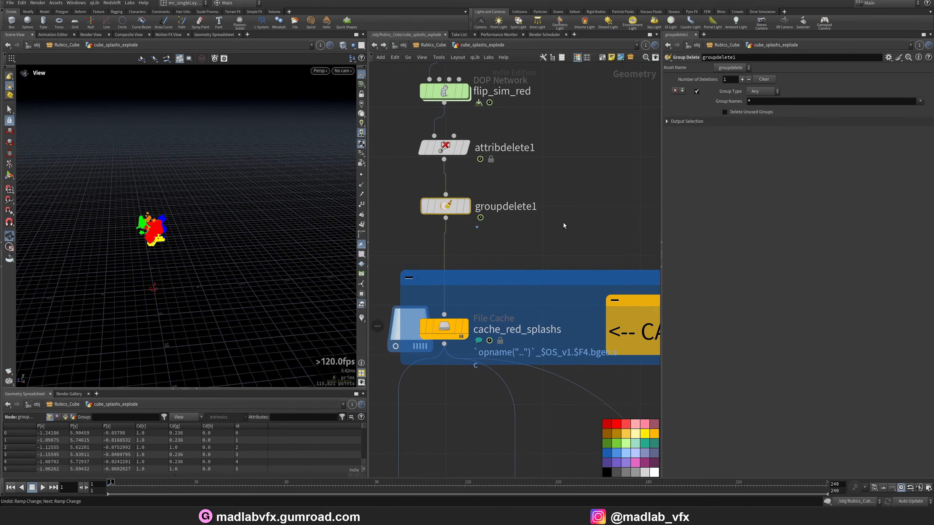
Display cache_red_splashs in a wider viewport and scrub the timeline to frame 51
{"action": "left_click", "coordinate": [465, 331]}
{"action": "left_click_drag", "start_coordinate": [252, 251], "coordinate": [269, 229]}
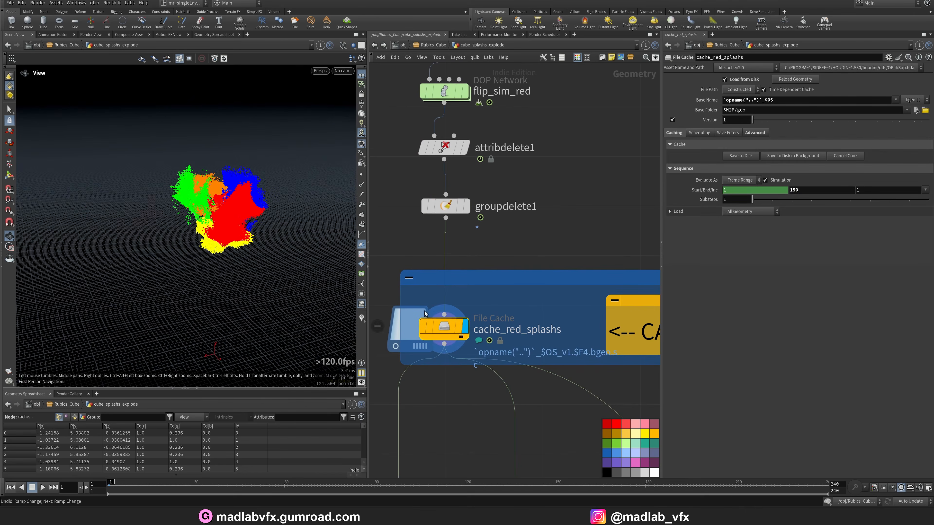
{"action": "left_click_drag", "start_coordinate": [373, 328], "coordinate": [525, 327]}
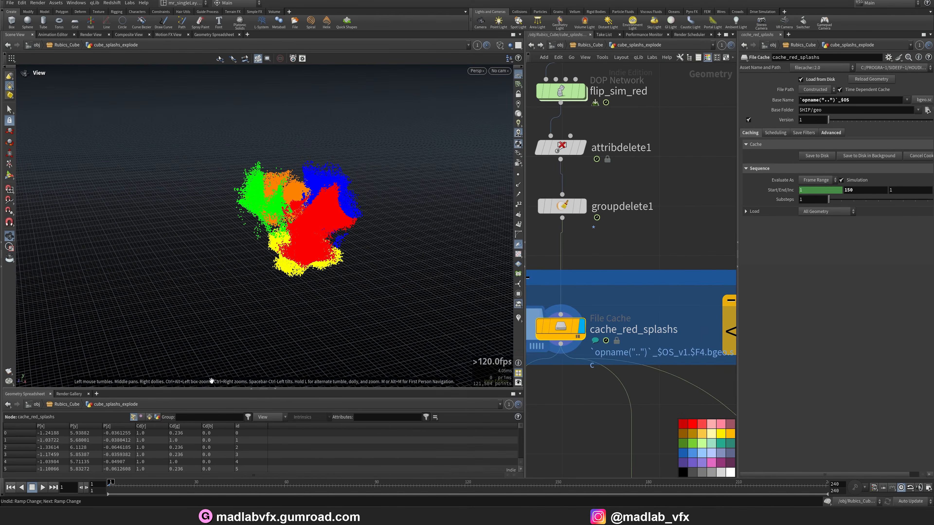
{"action": "left_click_drag", "start_coordinate": [122, 493], "coordinate": [211, 483]}
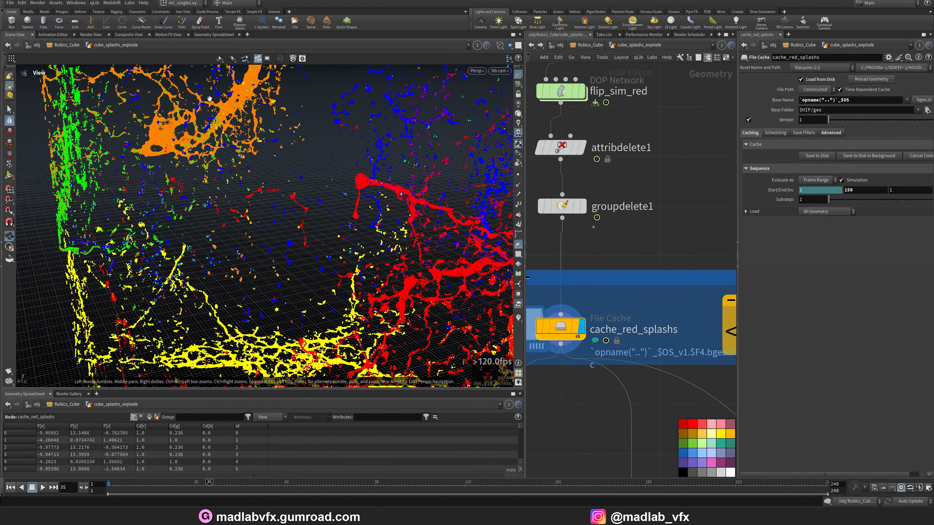
{"action": "left_click_drag", "start_coordinate": [216, 482], "coordinate": [257, 457]}
Give the network pane more room and display the cache_splashs_geo node below particlefluidsurface1
{"action": "scroll", "coordinate": [576, 246], "scroll_direction": "down", "scroll_amount": 5}
{"action": "scroll", "coordinate": [575, 245], "scroll_direction": "down", "scroll_amount": 3}
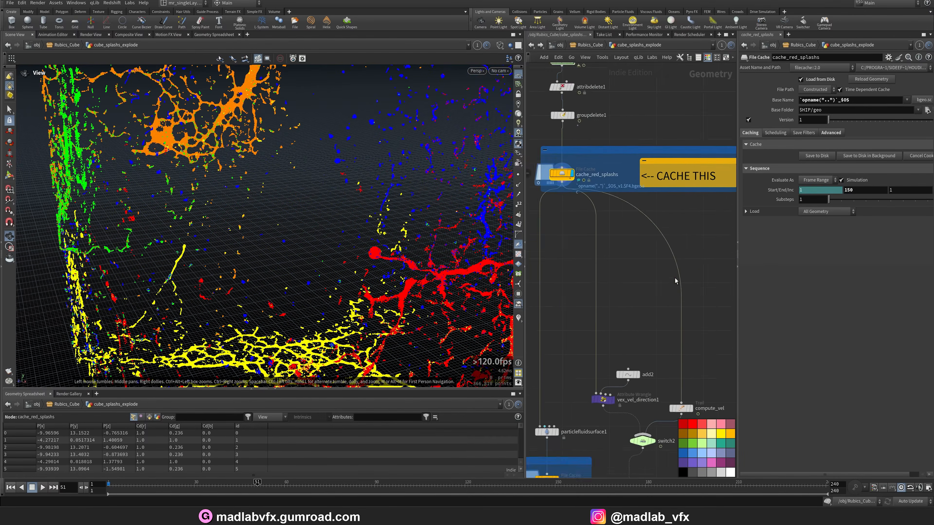
{"action": "scroll", "coordinate": [596, 297], "scroll_direction": "up", "scroll_amount": 3}
{"action": "scroll", "coordinate": [595, 298], "scroll_direction": "up", "scroll_amount": 2}
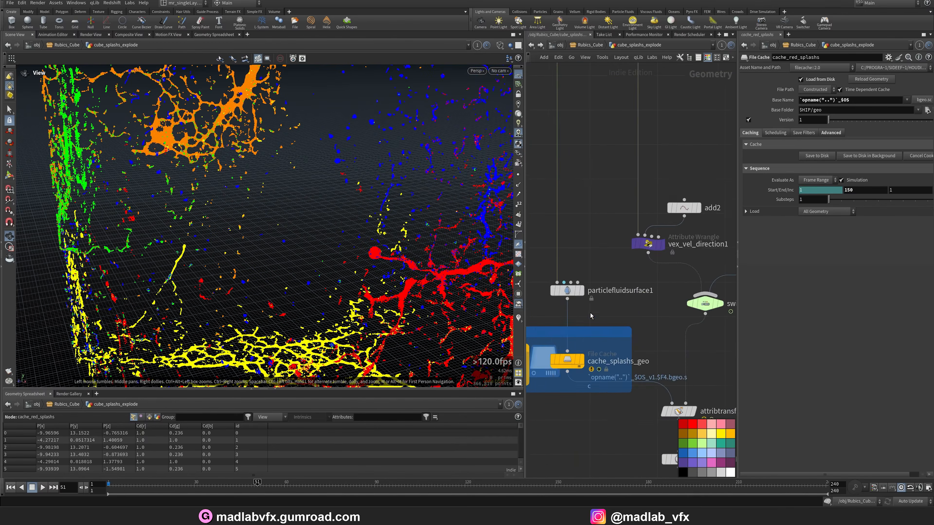
{"action": "middle_click_drag", "start_coordinate": [298, 223], "coordinate": [335, 247]}
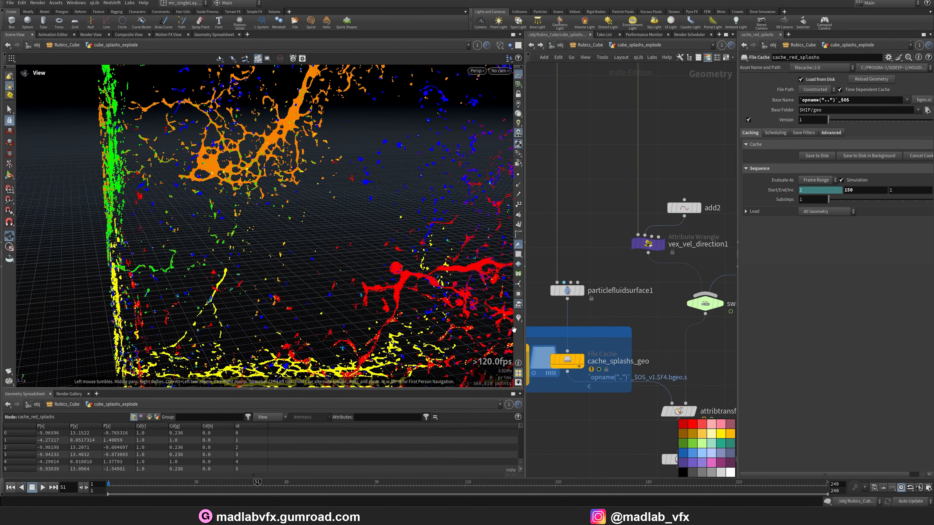
{"action": "left_click_drag", "start_coordinate": [525, 331], "coordinate": [403, 333]}
{"action": "scroll", "coordinate": [552, 300], "scroll_direction": "down", "scroll_amount": 2}
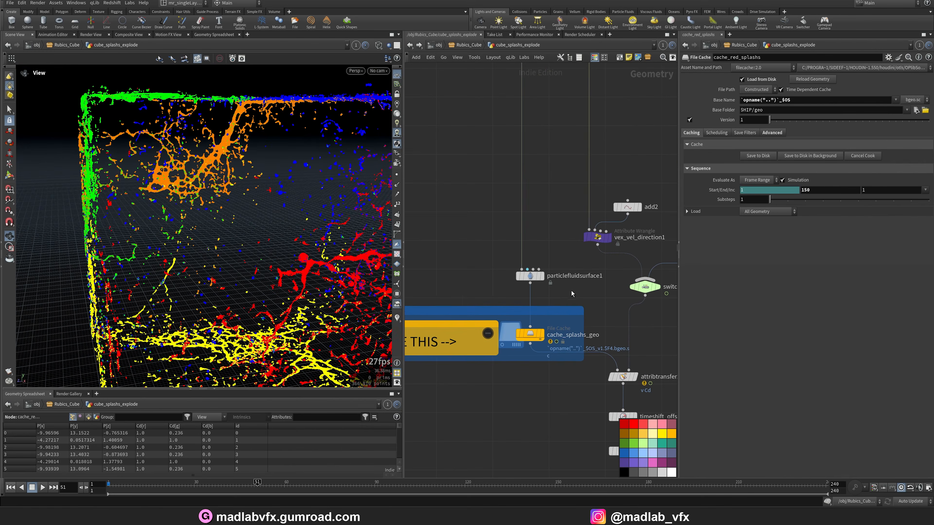
{"action": "left_click", "coordinate": [539, 334]}
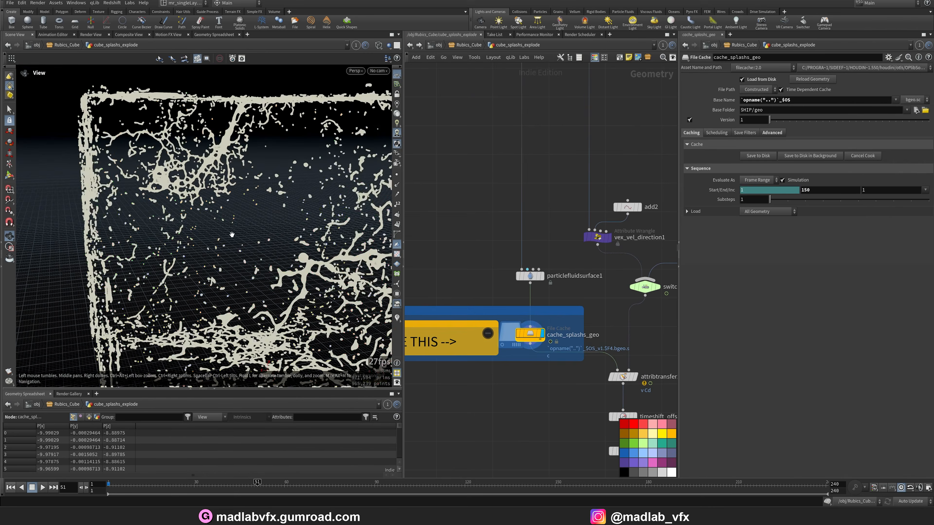
Switch the viewport to shaded display and examine the splash mesh up close in a wider view
{"action": "scroll", "coordinate": [229, 242], "scroll_direction": "up", "scroll_amount": 3}
{"action": "left_click_drag", "start_coordinate": [230, 242], "coordinate": [346, 282]}
{"action": "key", "text": "w"}
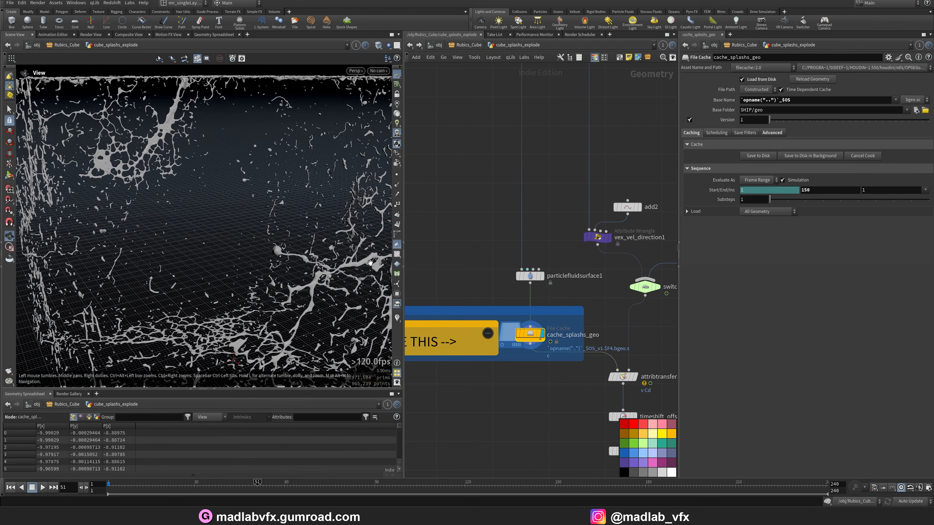
{"action": "left_click_drag", "start_coordinate": [404, 279], "coordinate": [465, 272]}
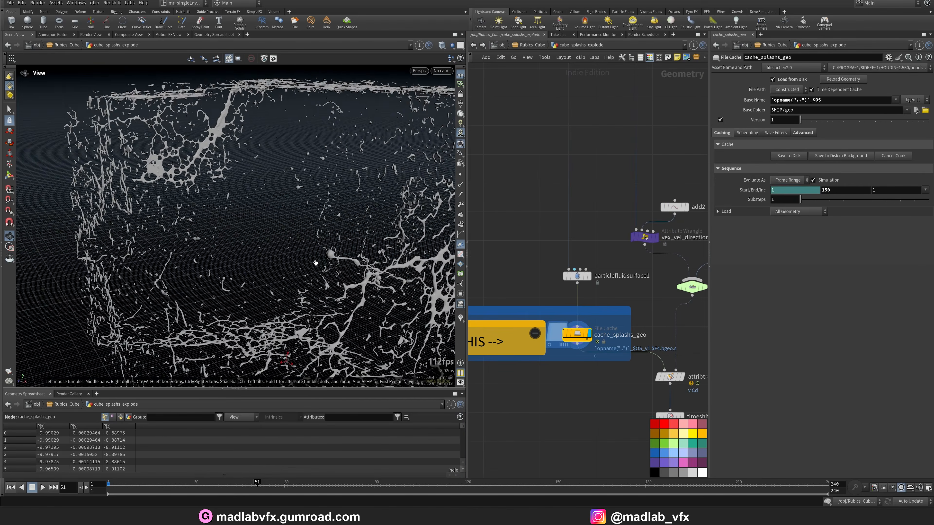
{"action": "left_click_drag", "start_coordinate": [309, 258], "coordinate": [293, 272]}
{"action": "scroll", "coordinate": [601, 169], "scroll_direction": "down", "scroll_amount": 1}
{"action": "middle_click_drag", "start_coordinate": [602, 169], "coordinate": [577, 214]}
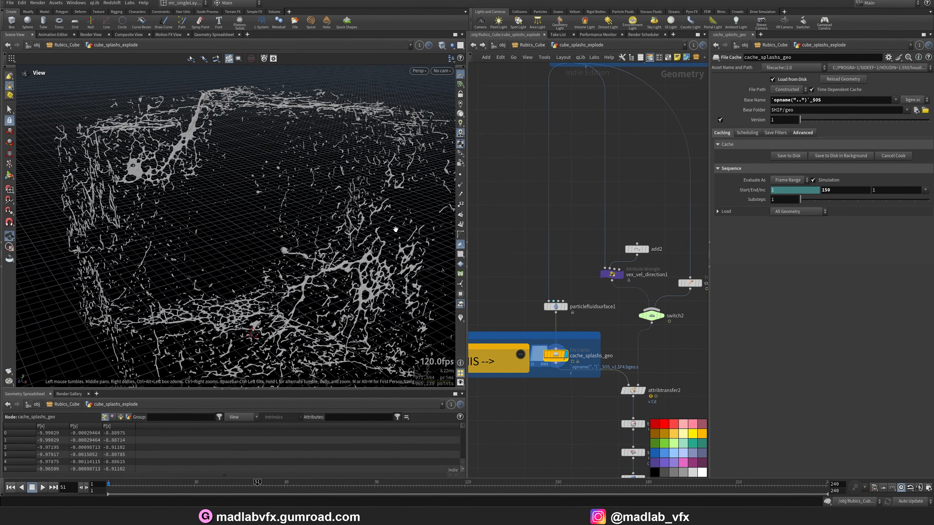
{"action": "mouse_move", "coordinate": [282, 237]}
{"action": "left_mouse_down"}
{"action": "mouse_move", "coordinate": [268, 243]}
{"action": "mouse_move", "coordinate": [265, 228]}
{"action": "mouse_move", "coordinate": [290, 232]}
{"action": "left_mouse_up"}
{"action": "scroll", "coordinate": [265, 228], "scroll_direction": "up", "scroll_amount": 3}
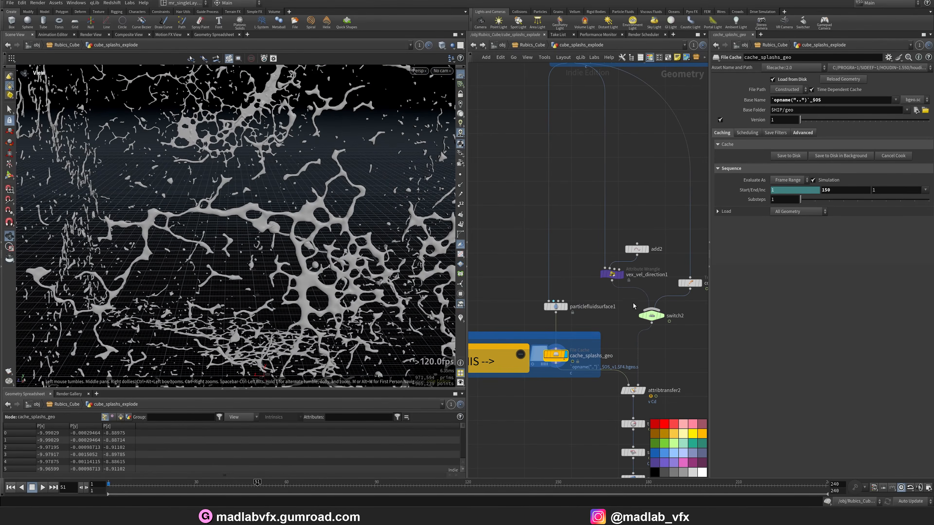
Display cache_red_splashs again to compare its colored particles with the splash mesh
{"action": "middle_click_drag", "start_coordinate": [627, 320], "coordinate": [609, 305]}
{"action": "middle_click_drag", "start_coordinate": [505, 89], "coordinate": [544, 171]}
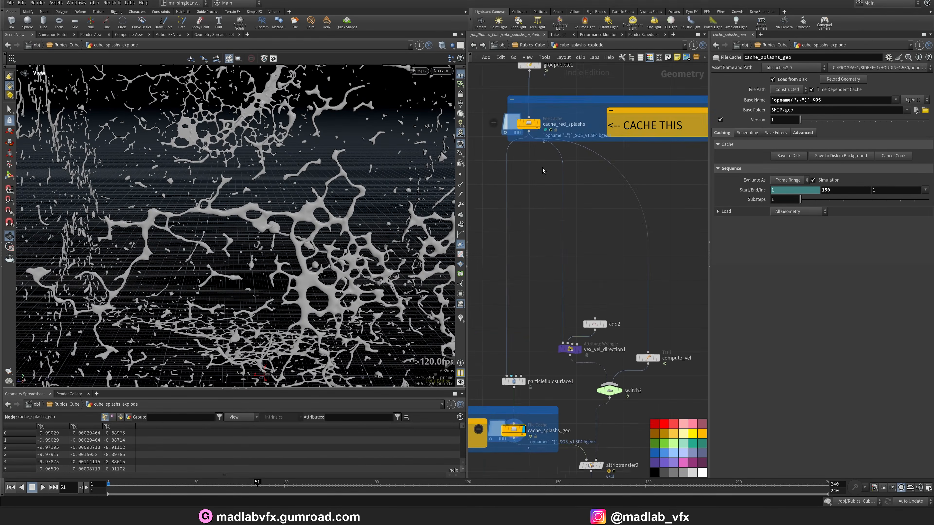
{"action": "left_click", "coordinate": [538, 126]}
{"action": "middle_click_drag", "start_coordinate": [616, 298], "coordinate": [596, 178]}
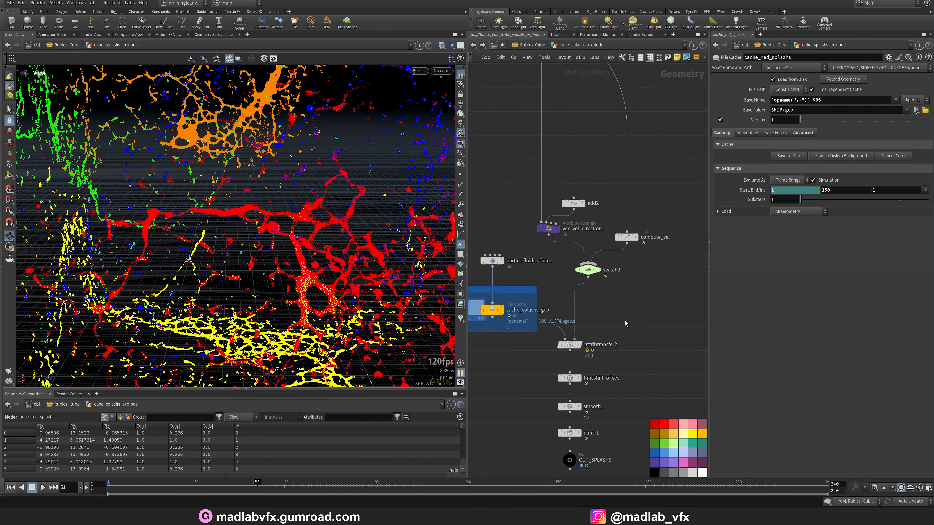
Display attribtransfer2 and review its transfer of the v and Cd point attributes onto the splash mesh
{"action": "scroll", "coordinate": [590, 370], "scroll_direction": "up", "scroll_amount": 4}
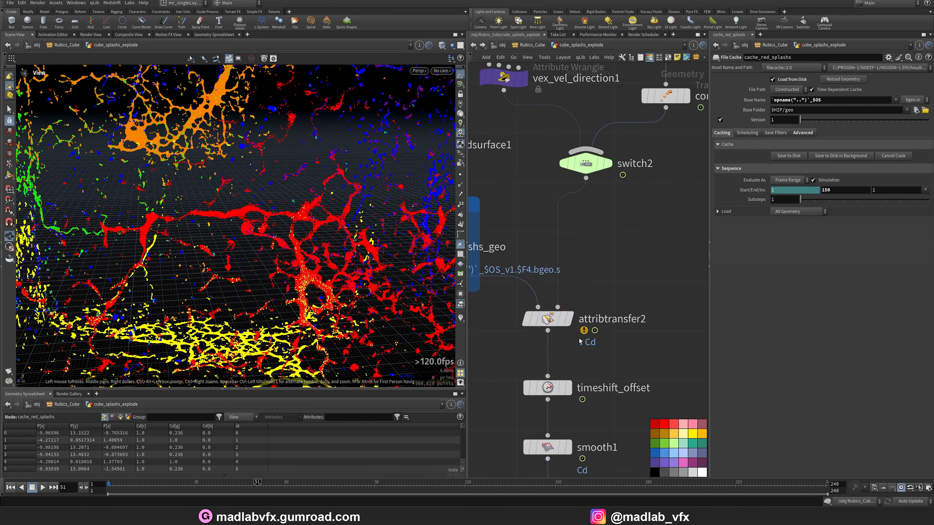
{"action": "left_click", "coordinate": [570, 319]}
{"action": "scroll", "coordinate": [313, 253], "scroll_direction": "down", "scroll_amount": 2}
{"action": "left_click_drag", "start_coordinate": [244, 263], "coordinate": [197, 265]}
Display vex_vel_direction1 and examine its VEX code for directing and amplifying the particle velocity
{"action": "scroll", "coordinate": [202, 260], "scroll_direction": "down", "scroll_amount": 3}
{"action": "middle_click_drag", "start_coordinate": [545, 178], "coordinate": [568, 278]}
{"action": "scroll", "coordinate": [568, 277], "scroll_direction": "down", "scroll_amount": 2}
{"action": "middle_click_drag", "start_coordinate": [573, 235], "coordinate": [577, 285]}
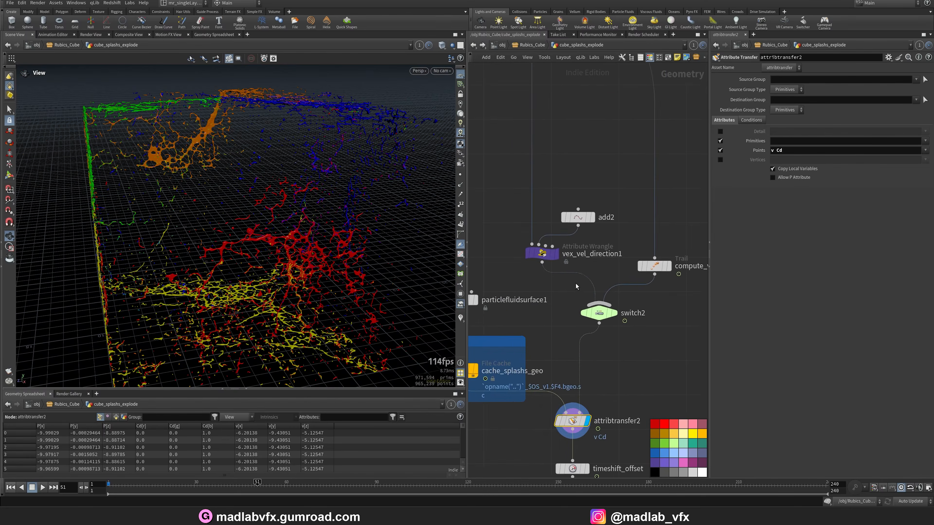
{"action": "scroll", "coordinate": [577, 284], "scroll_direction": "up", "scroll_amount": 2}
{"action": "left_click", "coordinate": [528, 247]}
{"action": "scroll", "coordinate": [309, 245], "scroll_direction": "down", "scroll_amount": 2}
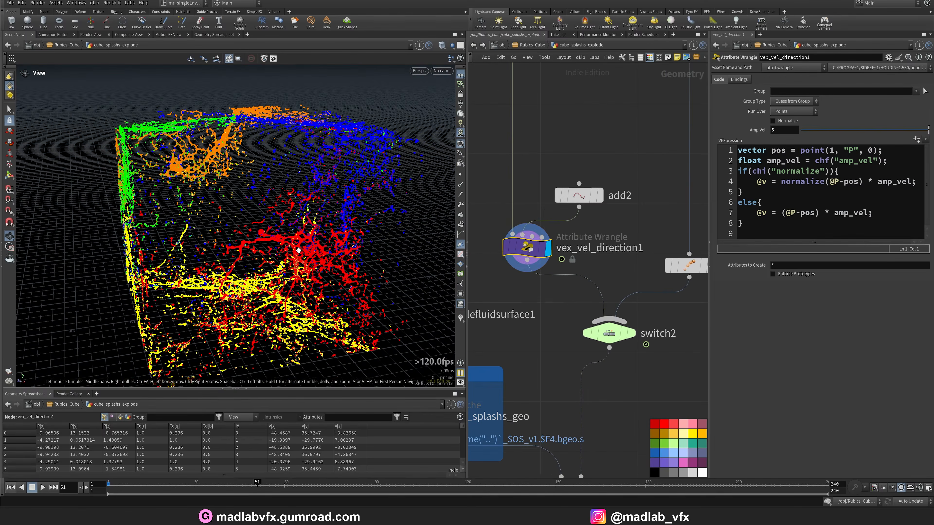
Display the compute_vel trail node that feeds switch2 as the alternative velocity source
{"action": "scroll", "coordinate": [588, 199], "scroll_direction": "down", "scroll_amount": 2}
{"action": "middle_click_drag", "start_coordinate": [591, 103], "coordinate": [613, 280]}
{"action": "middle_click_drag", "start_coordinate": [605, 236], "coordinate": [545, 107]}
{"action": "left_click", "coordinate": [636, 296]}
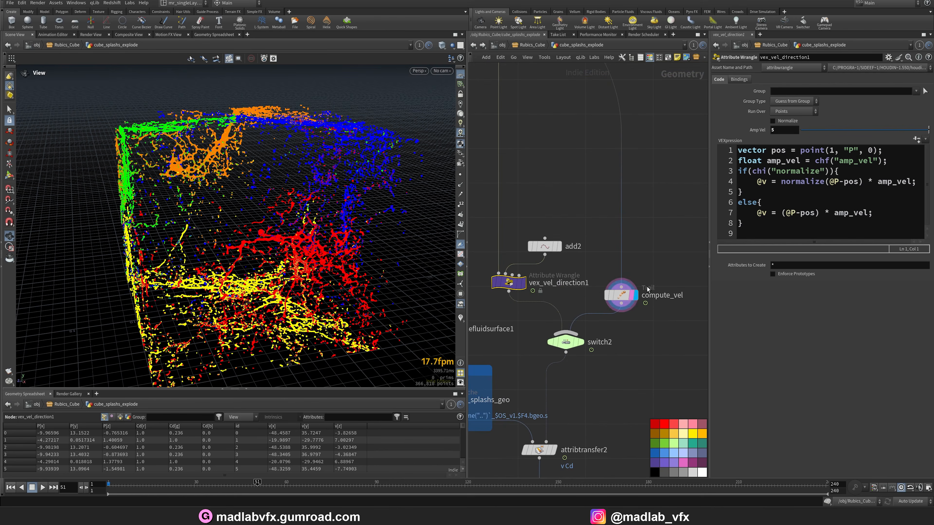
Display attribtransfer2 again to inspect the colored splash mesh at close range
{"action": "middle_click_drag", "start_coordinate": [606, 199], "coordinate": [603, 81]}
{"action": "left_click", "coordinate": [552, 332]}
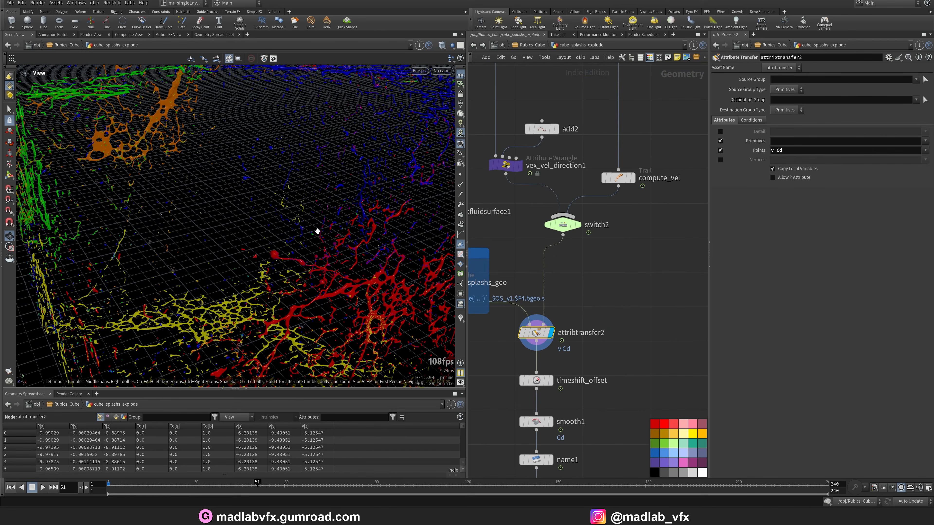
{"action": "middle_click_drag", "start_coordinate": [622, 277], "coordinate": [663, 288]}
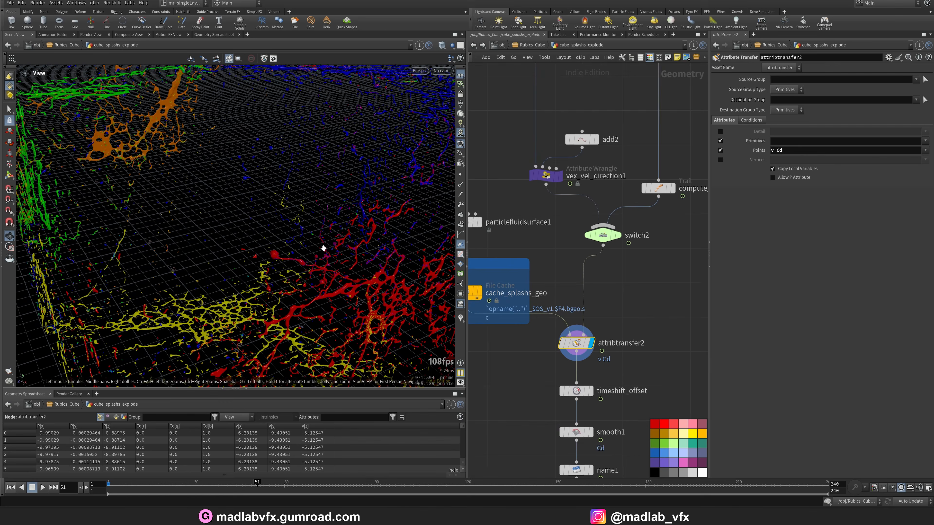
Display timeshift_offset and review the $F-110 frame expression that delays the splash mesh
{"action": "left_click_drag", "start_coordinate": [323, 246], "coordinate": [321, 238]}
{"action": "middle_click_drag", "start_coordinate": [658, 334], "coordinate": [633, 256]}
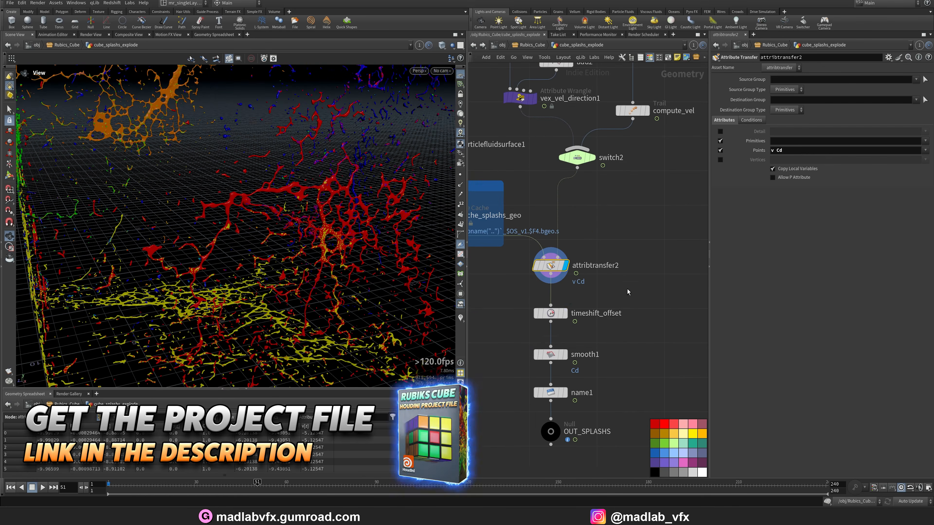
{"action": "left_click", "coordinate": [565, 313]}
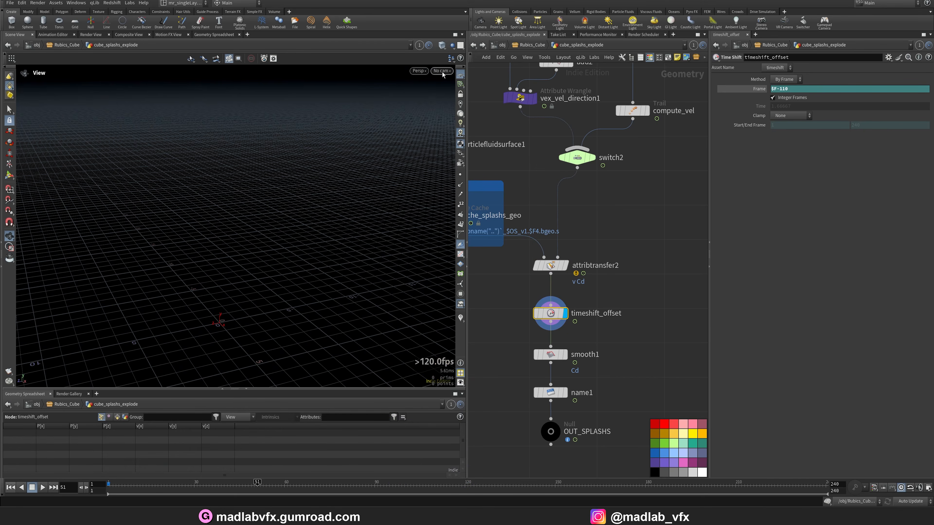
{"action": "middle_click_drag", "start_coordinate": [640, 313], "coordinate": [642, 301]}
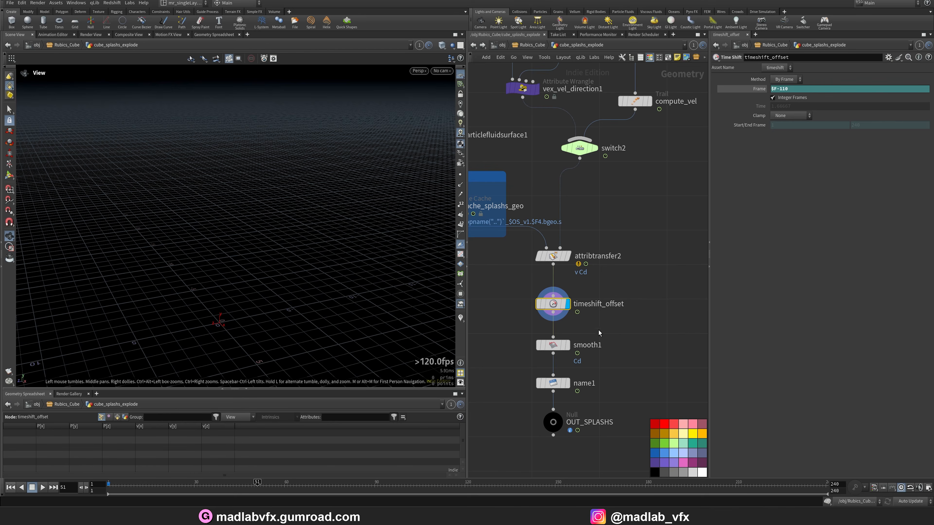
Display smooth1 at frame 117 and inspect the smoothed Cd colors on the splash mesh up close
{"action": "middle_click_drag", "start_coordinate": [572, 303], "coordinate": [568, 260]}
{"action": "left_click", "coordinate": [550, 303]}
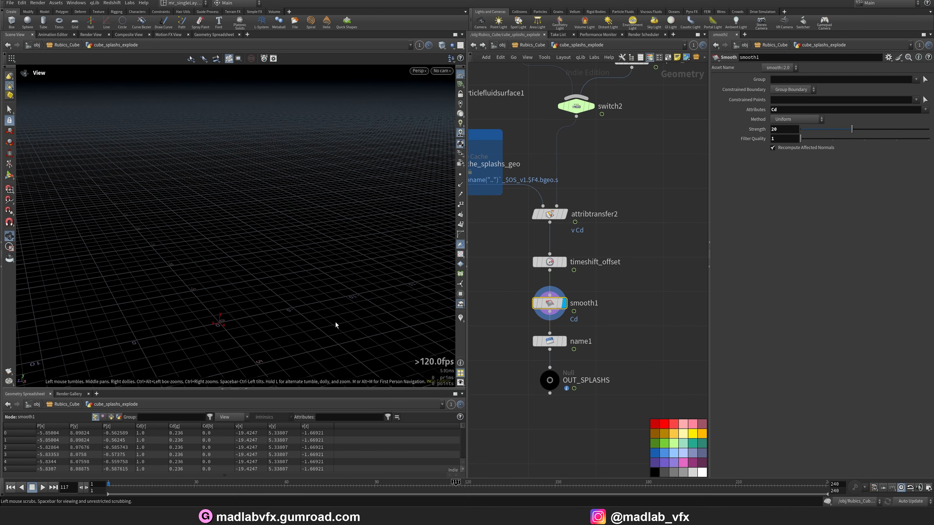
{"action": "right_click_drag", "start_coordinate": [205, 206], "coordinate": [437, 241]}
{"action": "middle_click_drag", "start_coordinate": [366, 243], "coordinate": [326, 221]}
{"action": "right_click_drag", "start_coordinate": [326, 221], "coordinate": [240, 274]}
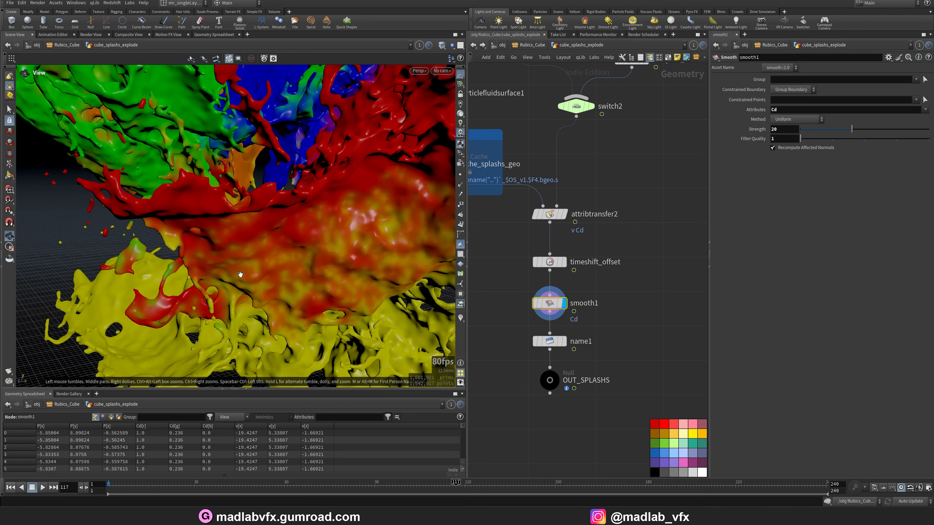
Bypass smooth1 to examine the unsmoothed splash colors, and re-enable it to compare the blended result
{"action": "left_click", "coordinate": [535, 303]}
{"action": "right_click_drag", "start_coordinate": [340, 254], "coordinate": [384, 264]}
{"action": "left_click_drag", "start_coordinate": [384, 264], "coordinate": [312, 235]}
{"action": "right_click_drag", "start_coordinate": [235, 232], "coordinate": [323, 262]}
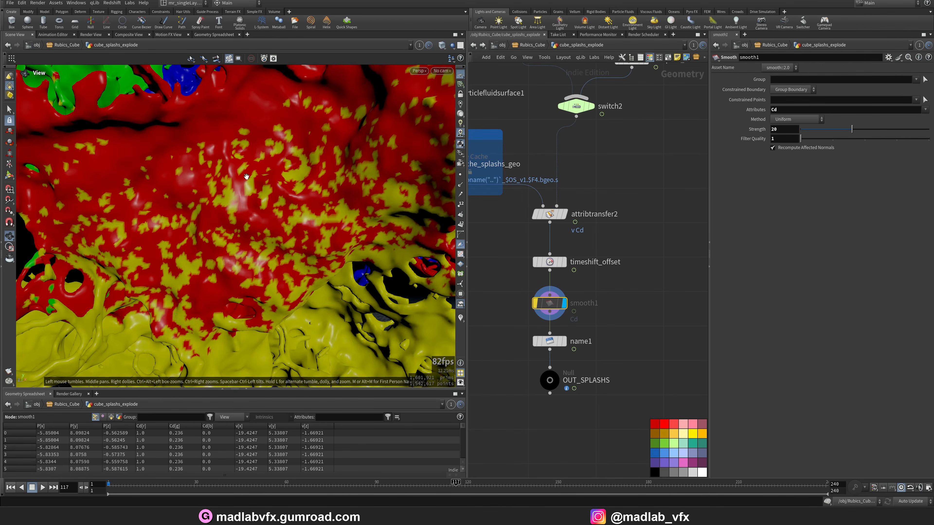
{"action": "left_click_drag", "start_coordinate": [205, 200], "coordinate": [235, 196]}
{"action": "mouse_move", "coordinate": [583, 311]}
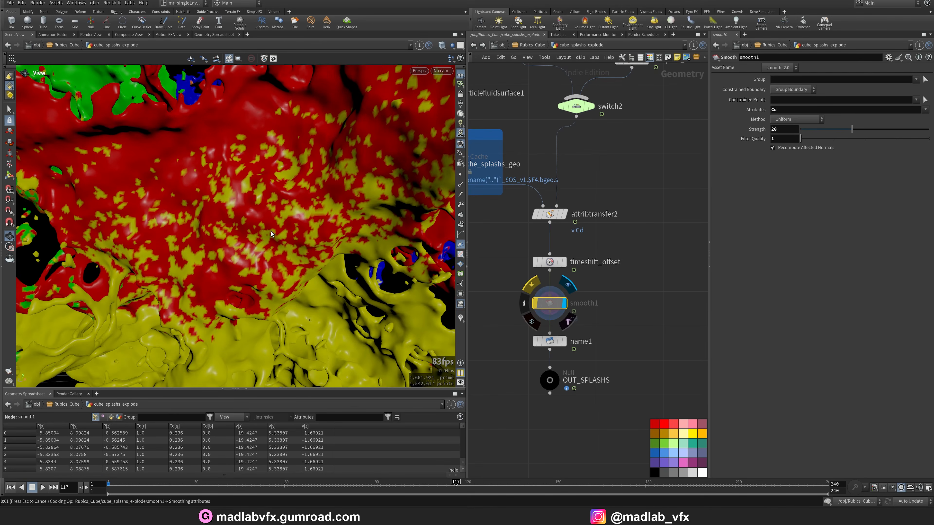
{"action": "scroll", "coordinate": [362, 223], "scroll_direction": "down", "scroll_amount": 8}
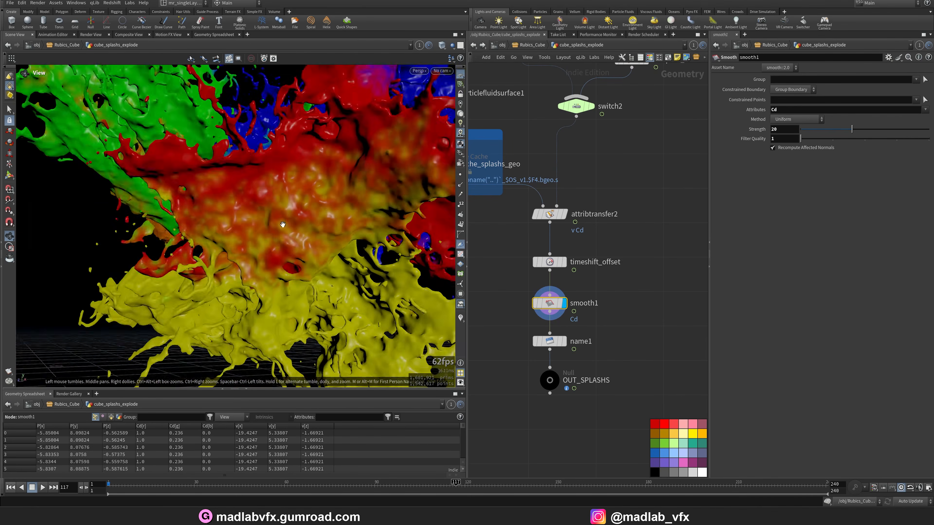
Display name1 and review its primitive name attribute set to geo
{"action": "left_click", "coordinate": [566, 342]}
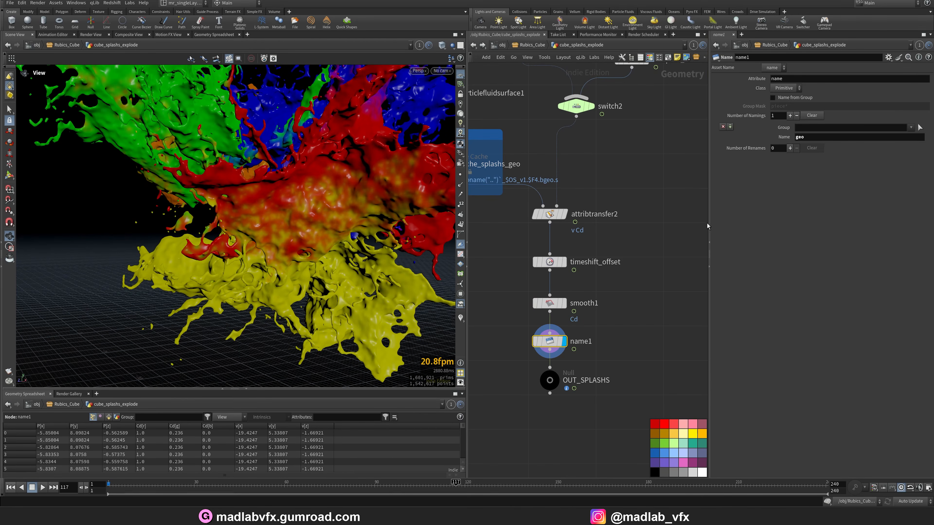
{"action": "left_click_drag", "start_coordinate": [710, 226], "coordinate": [676, 226]}
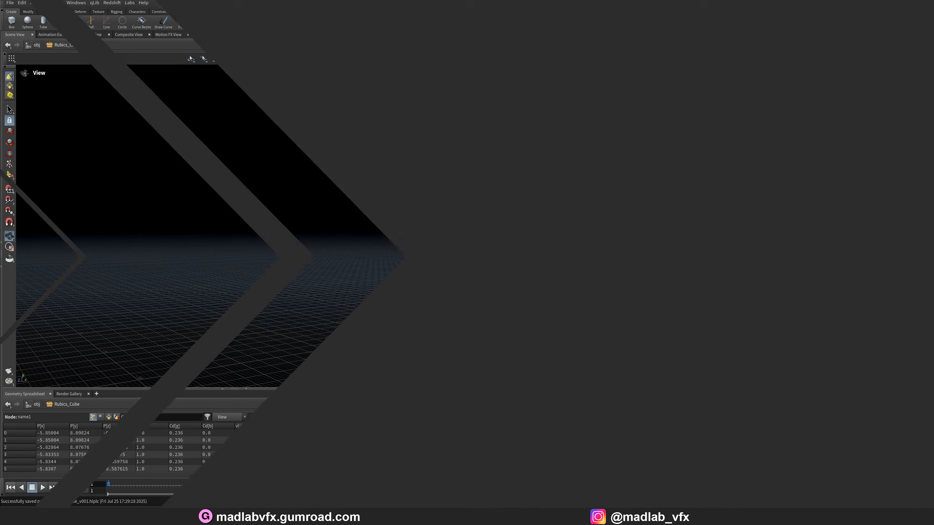
Open the LOOKDEV_Cube LOP network and survey its node chain from the SOP imports down to rs_beauty
{"action": "scroll", "coordinate": [659, 324], "scroll_direction": "up", "scroll_amount": 5}
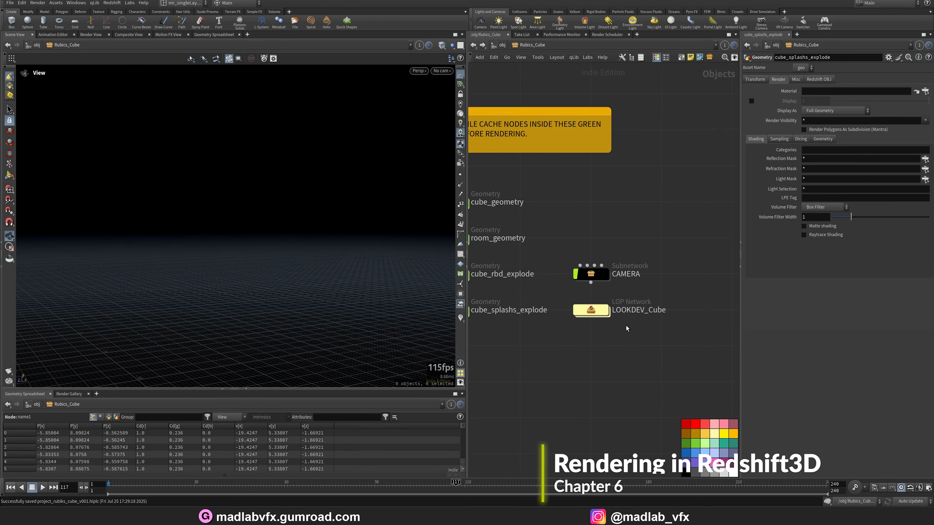
{"action": "left_click_drag", "start_coordinate": [631, 324], "coordinate": [563, 305]}
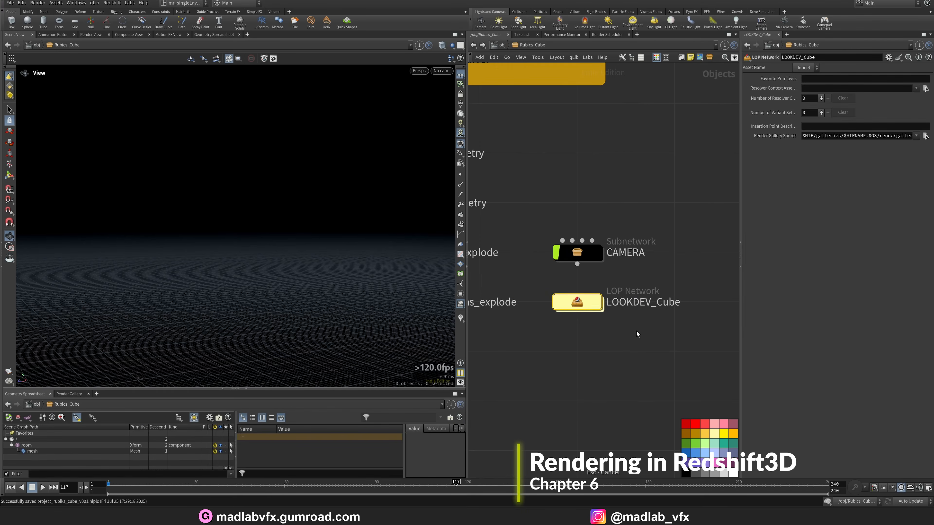
{"action": "double_click", "coordinate": [578, 304]}
{"action": "middle_click_drag", "start_coordinate": [557, 118], "coordinate": [576, 197]}
{"action": "scroll", "coordinate": [576, 196], "scroll_direction": "up", "scroll_amount": 2}
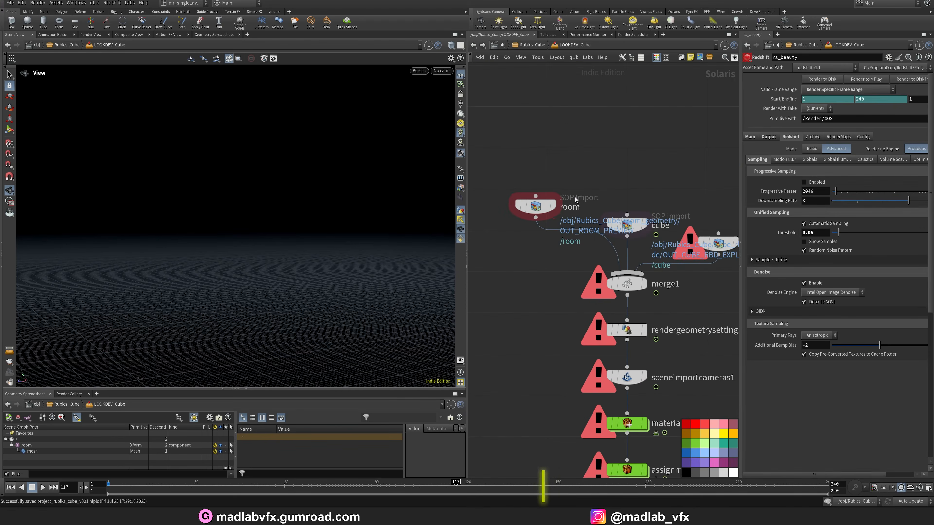
{"action": "scroll", "coordinate": [530, 243], "scroll_direction": "down", "scroll_amount": 2}
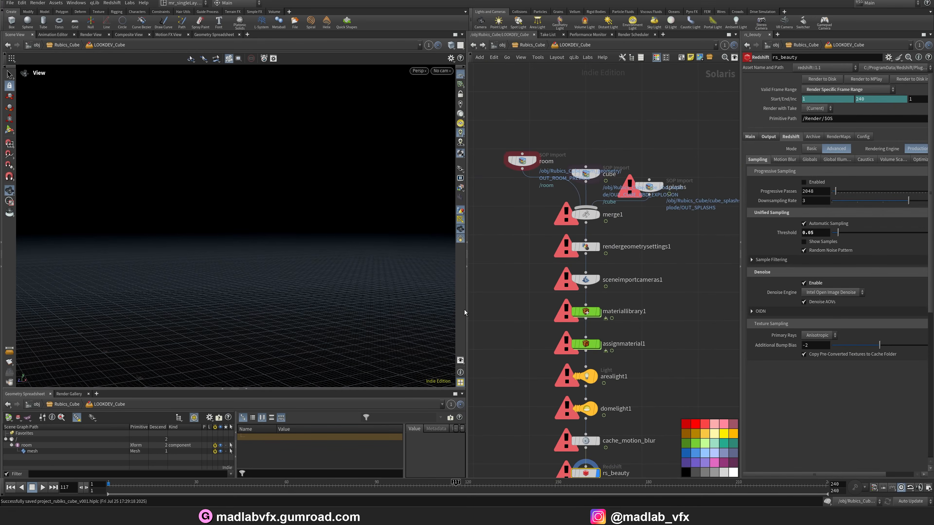
{"action": "left_click_drag", "start_coordinate": [466, 312], "coordinate": [430, 264]}
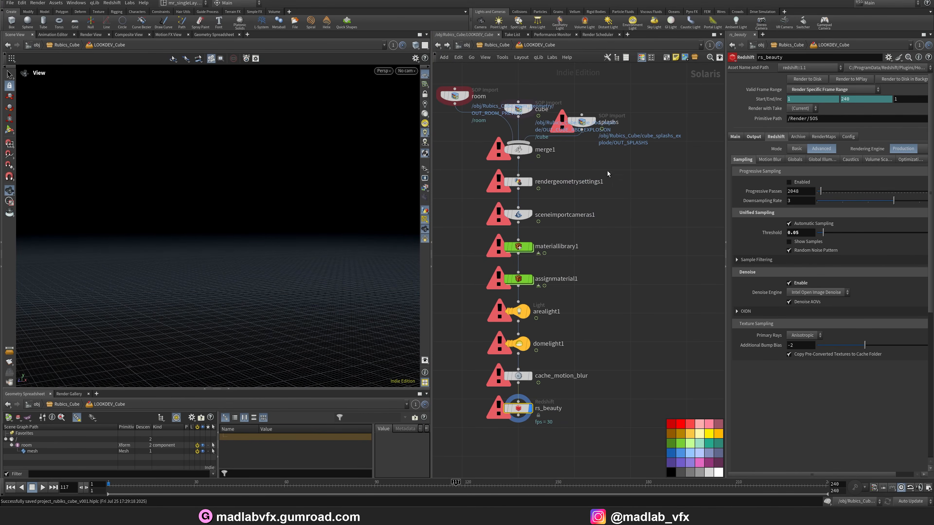
Display the room SOP Import and review its SOP path to OUT_ROOM_PREVIEW
{"action": "scroll", "coordinate": [607, 171], "scroll_direction": "up", "scroll_amount": 2}
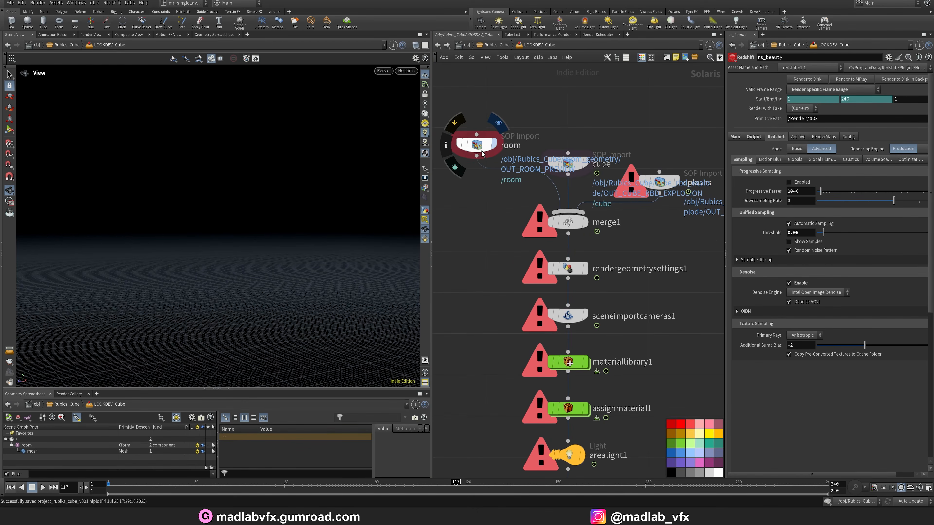
{"action": "left_click", "coordinate": [474, 154]}
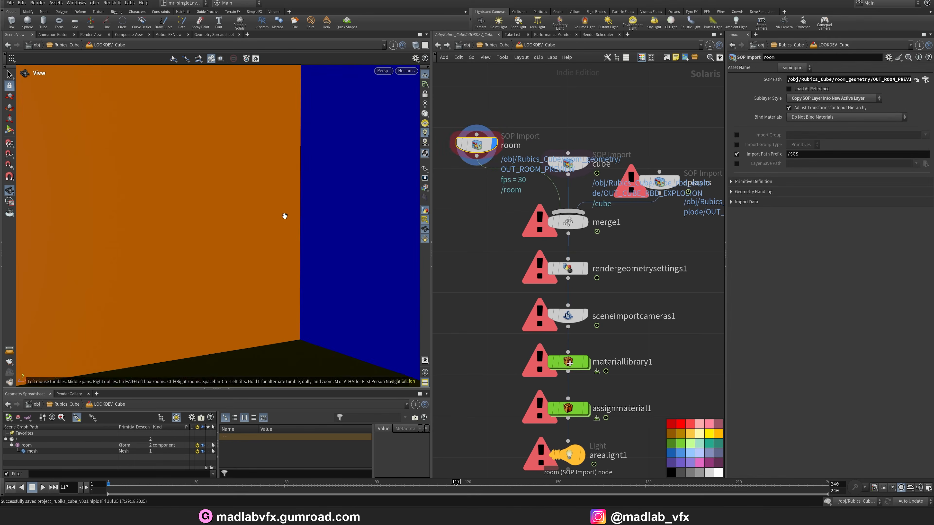
{"action": "left_click_drag", "start_coordinate": [296, 215], "coordinate": [238, 240]}
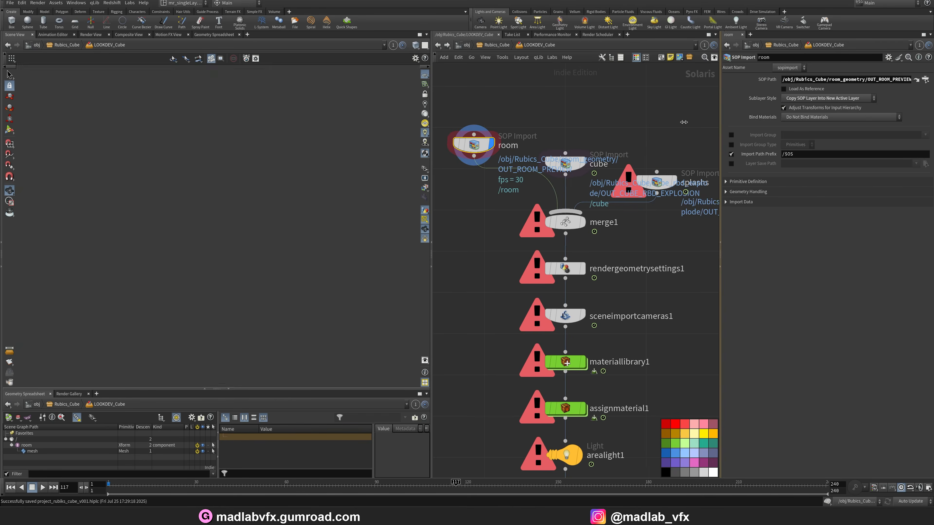
{"action": "left_click_drag", "start_coordinate": [726, 121], "coordinate": [627, 118]}
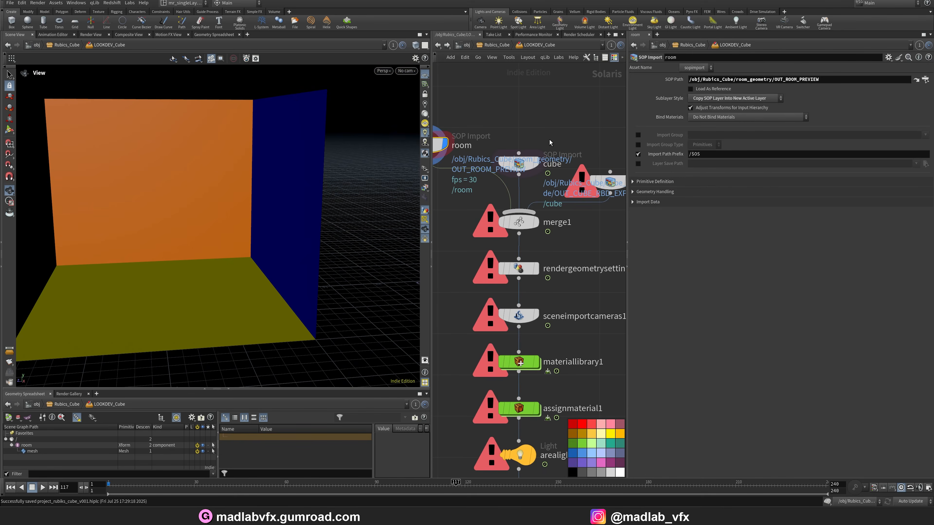
Display the cube SOP Import and scrub the timeline to frames 31 and 120 to inspect the imported explosion
{"action": "left_click", "coordinate": [535, 163]}
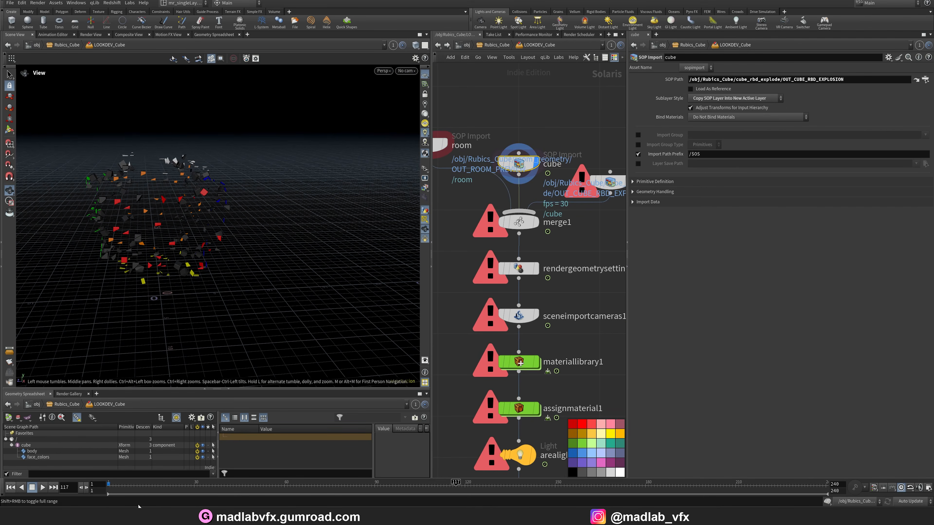
{"action": "left_click_drag", "start_coordinate": [124, 489], "coordinate": [198, 486]}
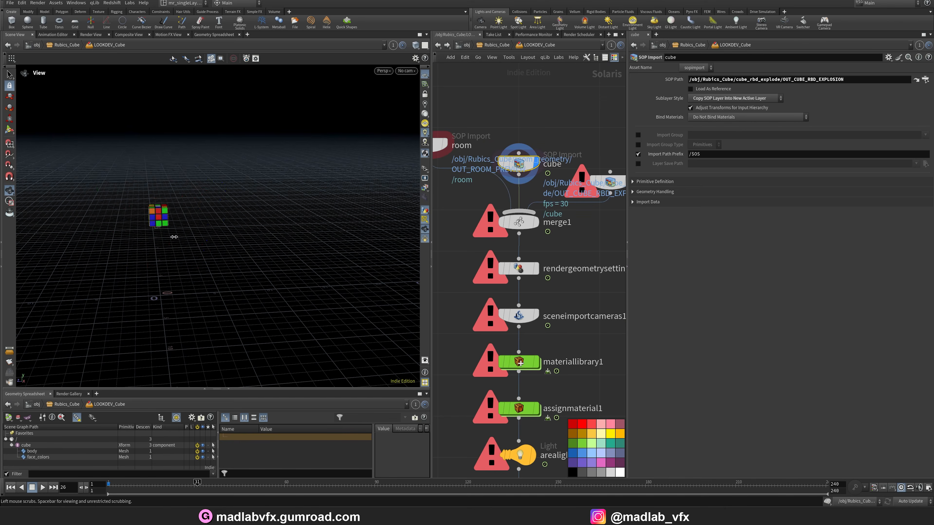
{"action": "right_click_drag", "start_coordinate": [174, 236], "coordinate": [326, 246]}
{"action": "left_click_drag", "start_coordinate": [325, 247], "coordinate": [217, 330]}
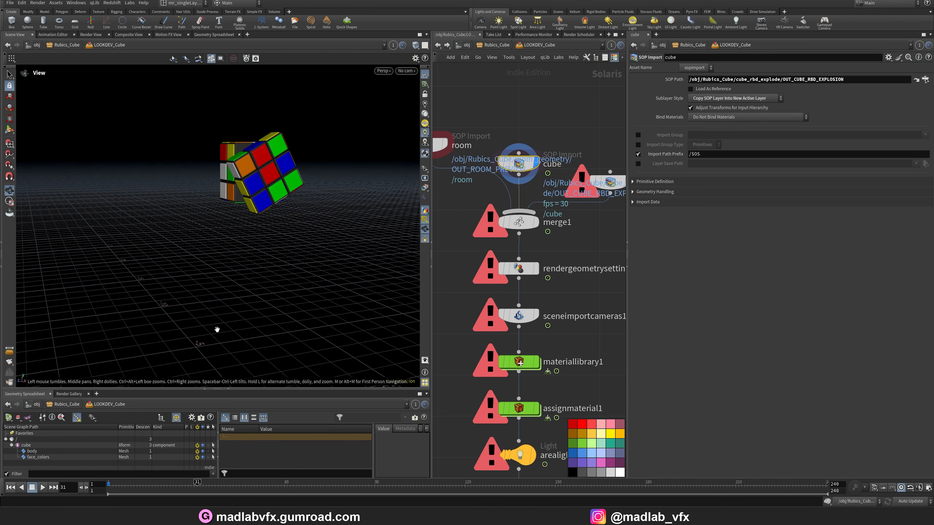
{"action": "left_click_drag", "start_coordinate": [389, 489], "coordinate": [473, 486]}
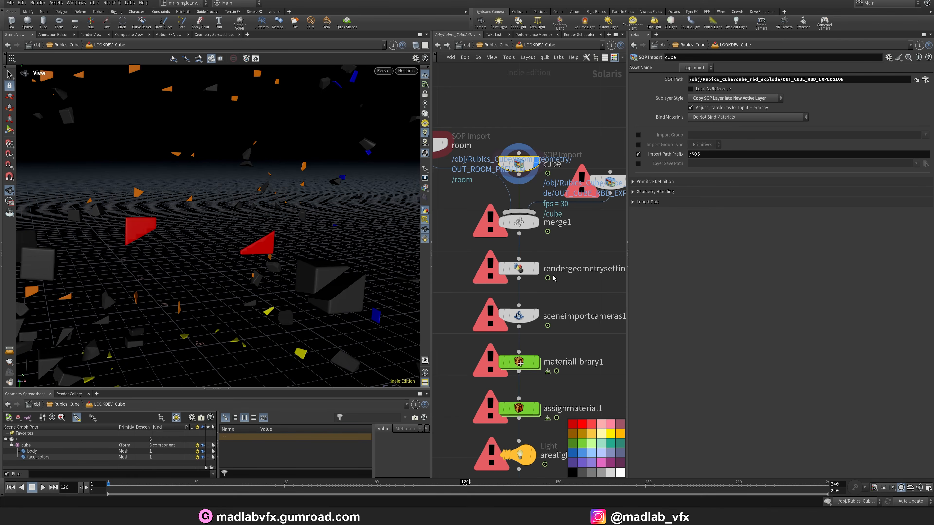
Display the splashs SOP Import and inspect the splash mesh brought in from OUT_SPLASHS
{"action": "left_click_drag", "start_coordinate": [628, 243], "coordinate": [714, 241]}
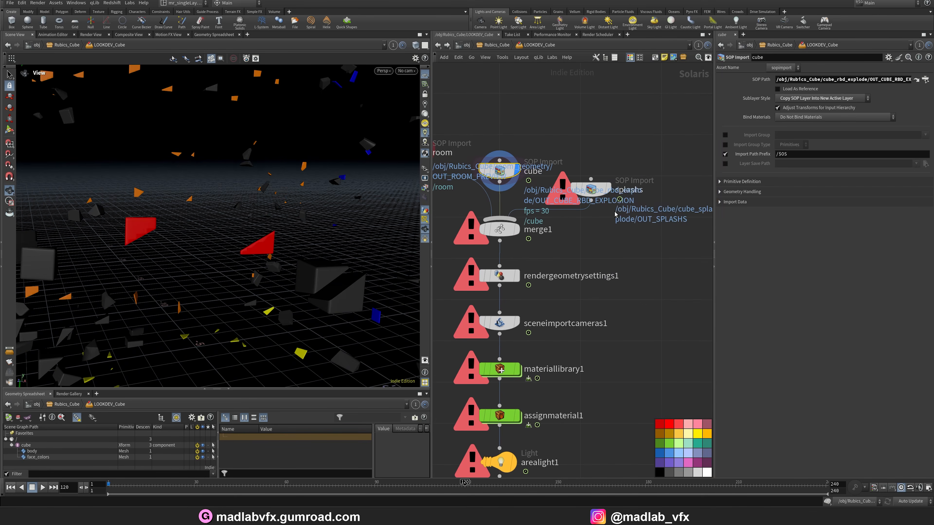
{"action": "mouse_move", "coordinate": [612, 193]}
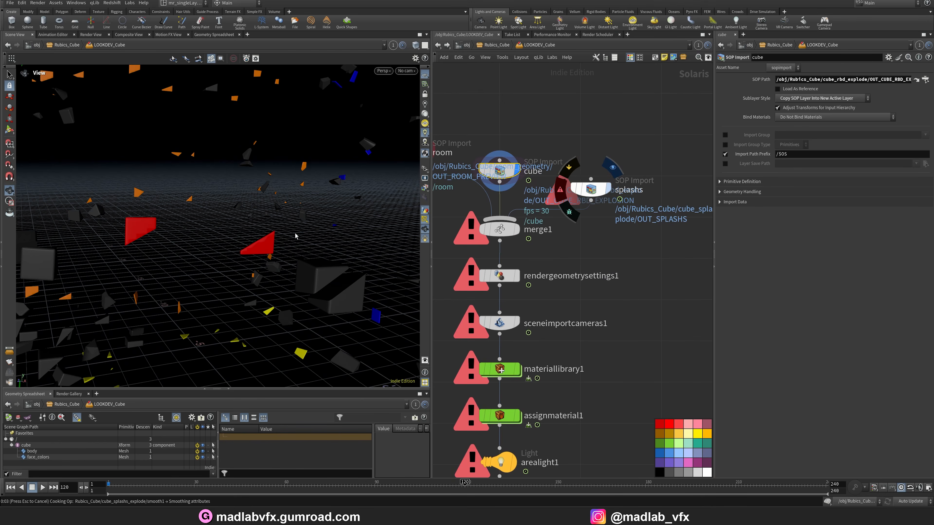
{"action": "right_click_drag", "start_coordinate": [317, 235], "coordinate": [221, 252]}
{"action": "middle_click_drag", "start_coordinate": [275, 253], "coordinate": [222, 265]}
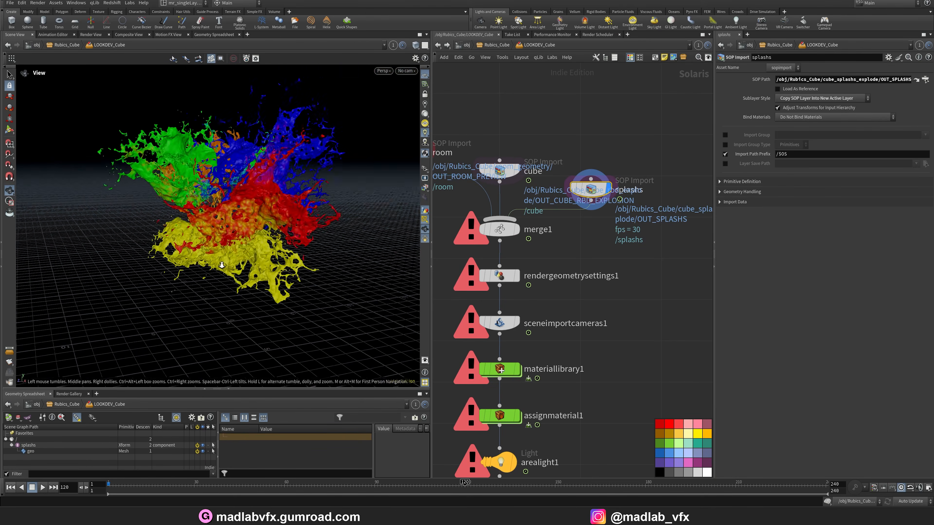
{"action": "right_click_drag", "start_coordinate": [222, 265], "coordinate": [268, 259]}
Display merge1 and review how it combines the room, cube and splashs imports
{"action": "middle_click_drag", "start_coordinate": [605, 267], "coordinate": [622, 242]}
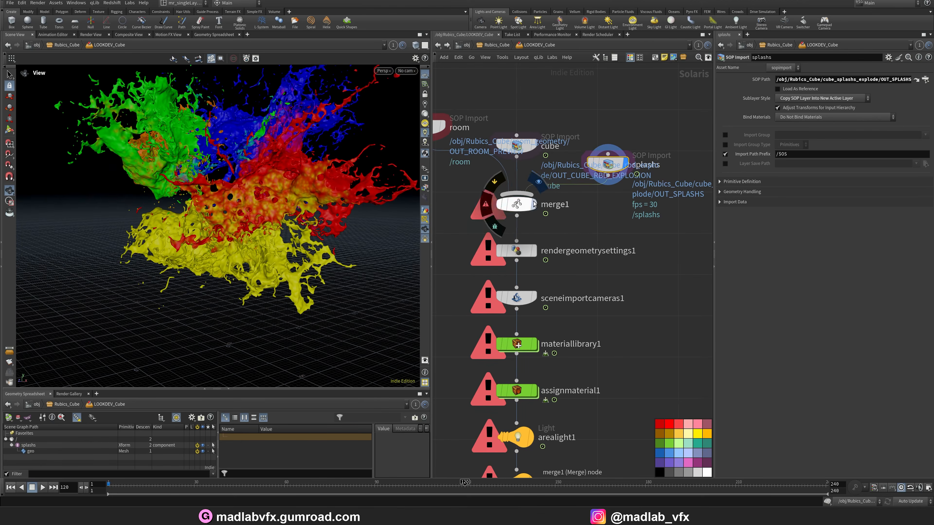
{"action": "left_click", "coordinate": [535, 205]}
{"action": "left_click", "coordinate": [518, 206]}
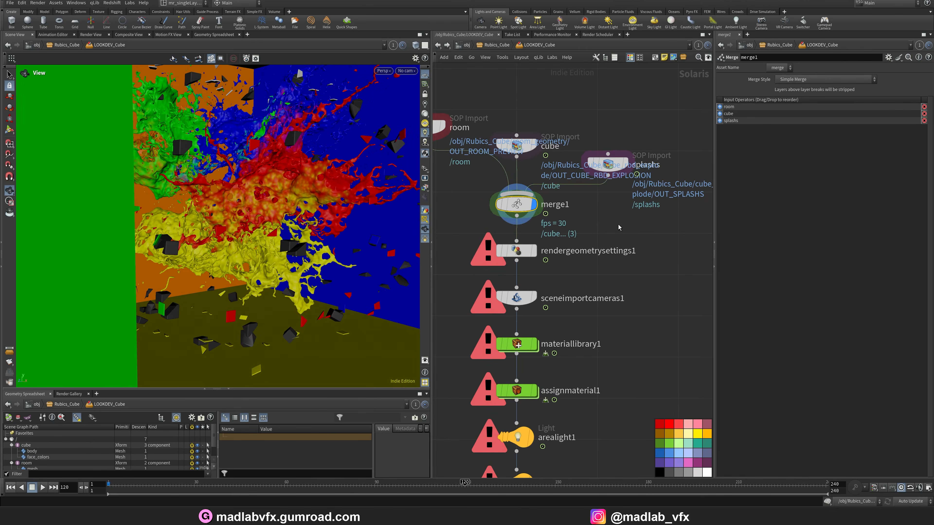
Select rendergeometrysettings1 and review its Redshift motion blur settings, especially the Velocity Blur option
{"action": "left_click", "coordinate": [517, 251]}
{"action": "middle_click_drag", "start_coordinate": [587, 275], "coordinate": [583, 273]}
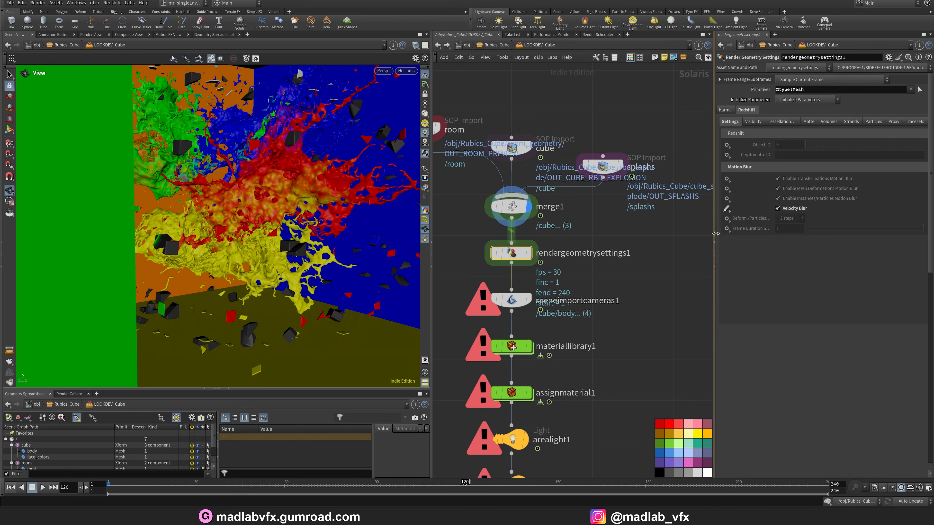
{"action": "left_click_drag", "start_coordinate": [713, 235], "coordinate": [642, 227]}
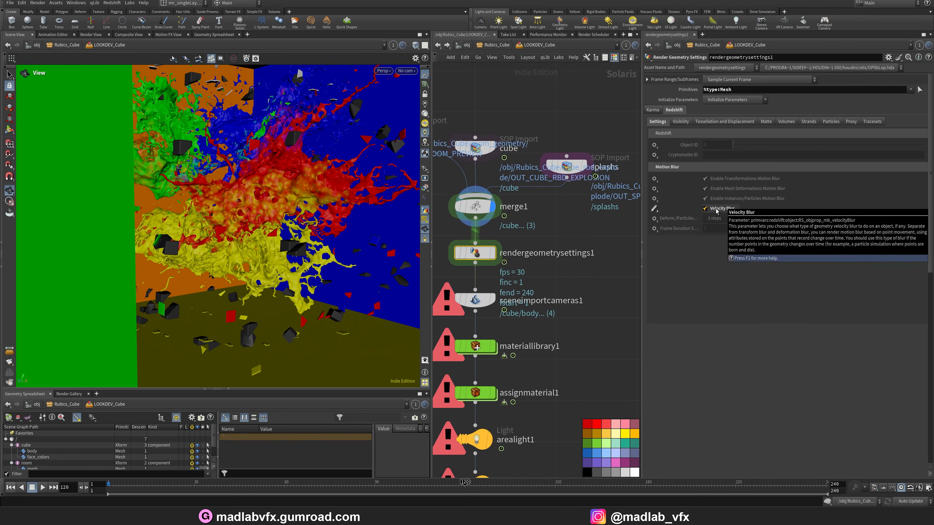
Select sceneimportcameras1 and examine its object path and Cameras filter for importing the render camera
{"action": "middle_click_drag", "start_coordinate": [552, 239], "coordinate": [567, 230]}
{"action": "left_click_drag", "start_coordinate": [577, 265], "coordinate": [478, 301]}
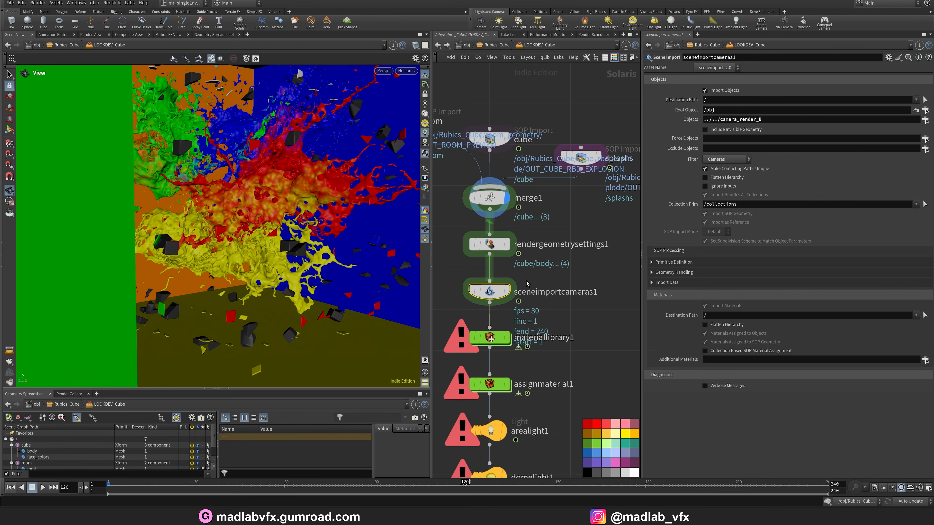
{"action": "middle_click_drag", "start_coordinate": [592, 269], "coordinate": [605, 259]}
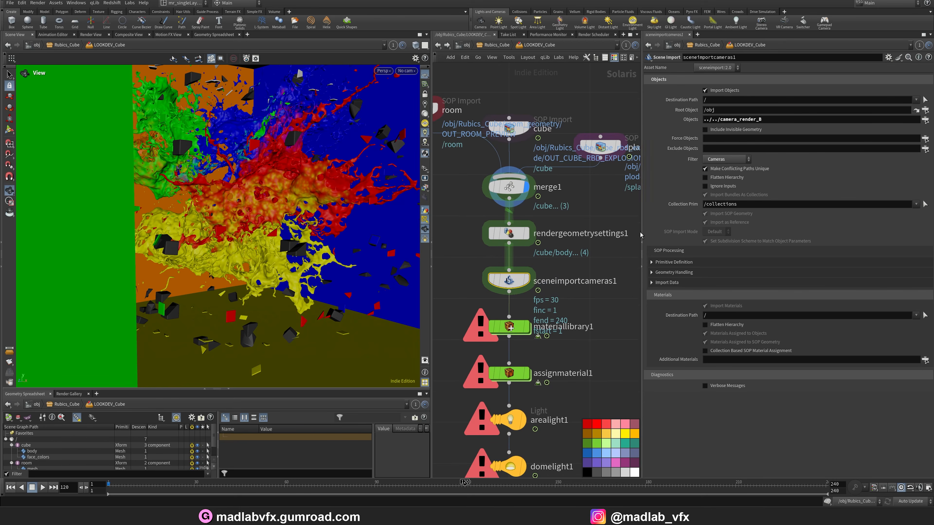
{"action": "scroll", "coordinate": [548, 294], "scroll_direction": "down", "scroll_amount": 5}
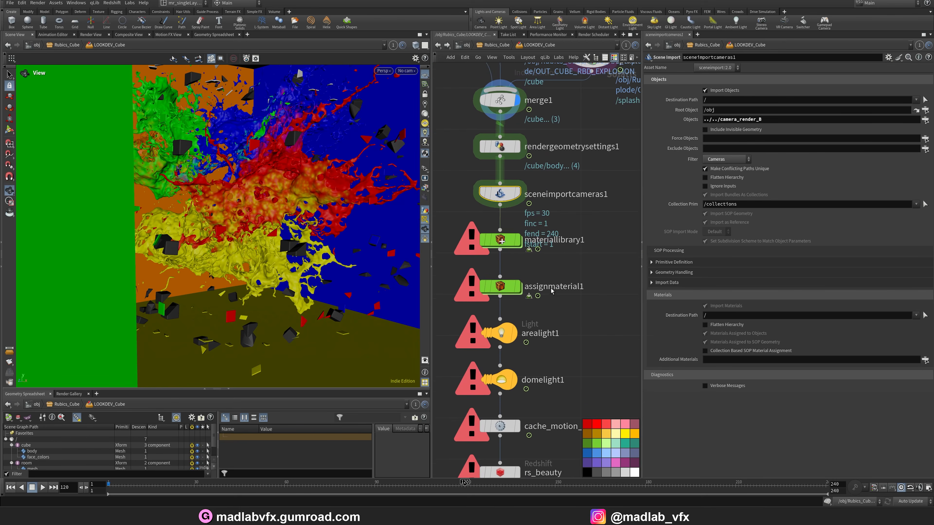
Display rs_beauty and fit the LOOKDEV_Cube node chain in view to review it down to the render node
{"action": "scroll", "coordinate": [548, 294], "scroll_direction": "down", "scroll_amount": 3}
{"action": "mouse_move", "coordinate": [526, 423]}
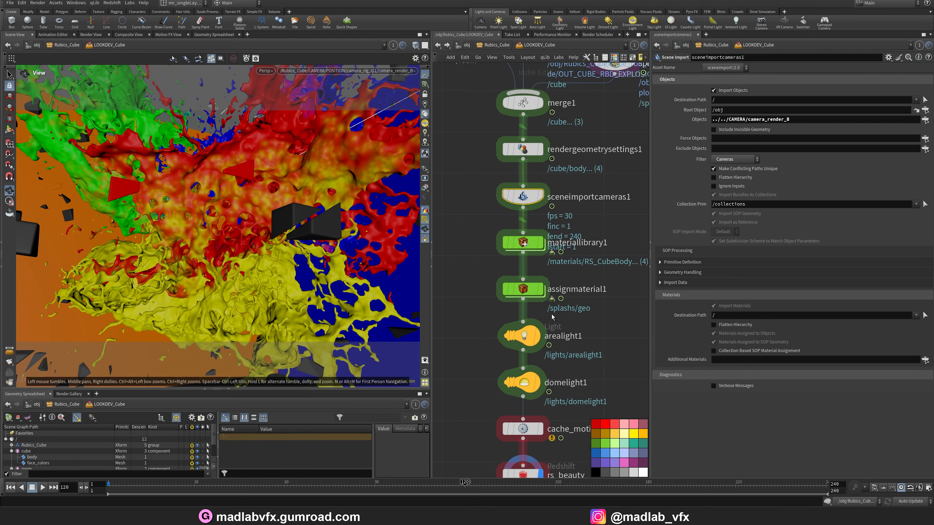
{"action": "key", "text": "h"}
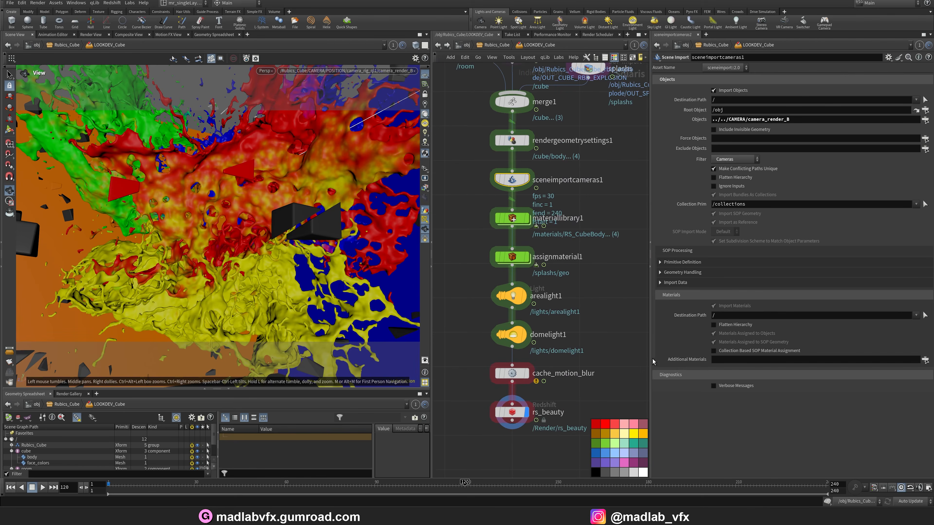
Select materiallibrary1, review its four material entries, and open its material network
{"action": "left_click_drag", "start_coordinate": [651, 362], "coordinate": [690, 364]}
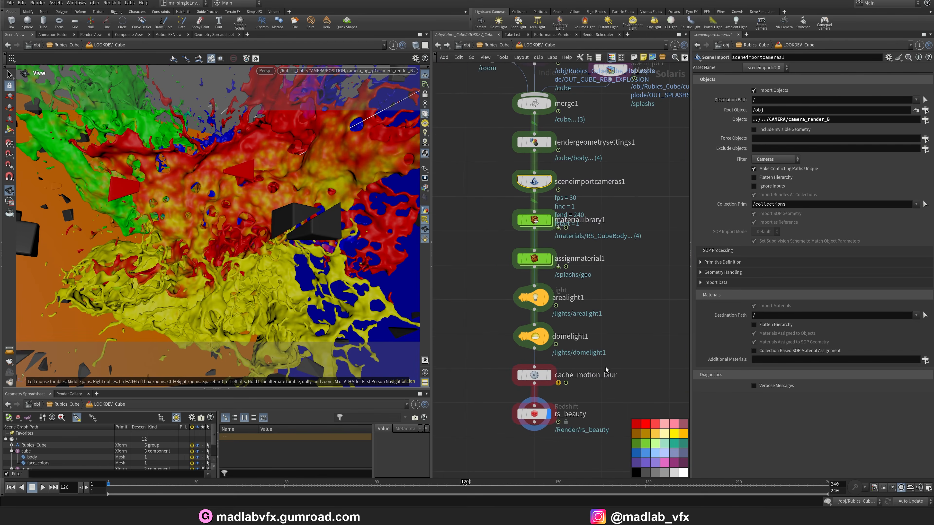
{"action": "left_click", "coordinate": [539, 221]}
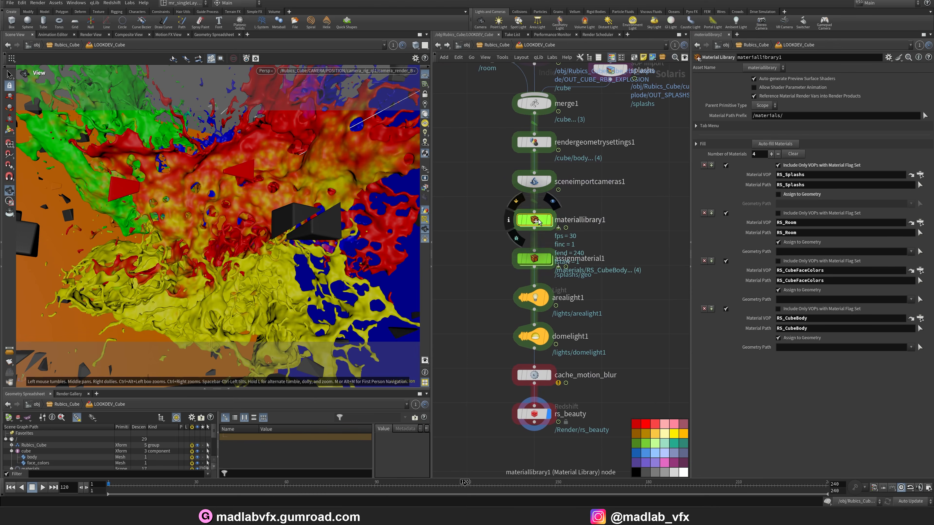
{"action": "middle_click_drag", "start_coordinate": [652, 192], "coordinate": [637, 197]}
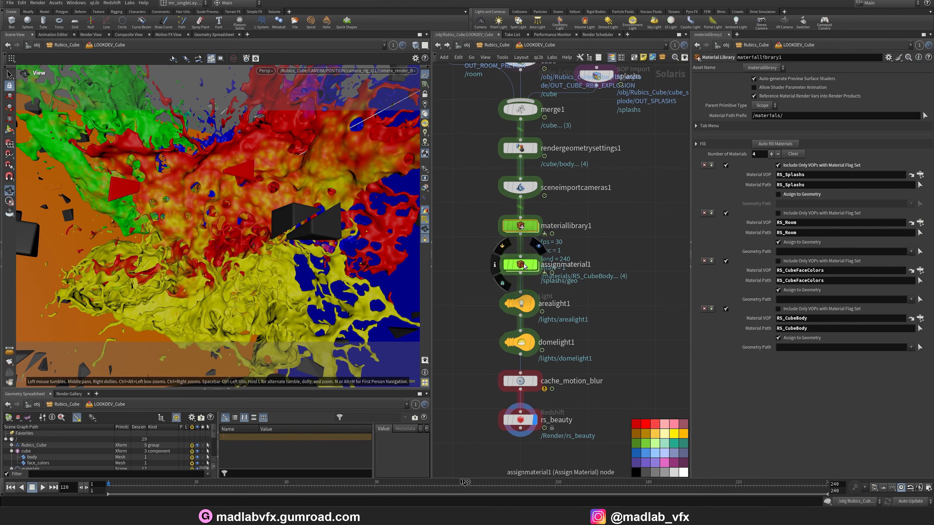
{"action": "double_click", "coordinate": [521, 226]}
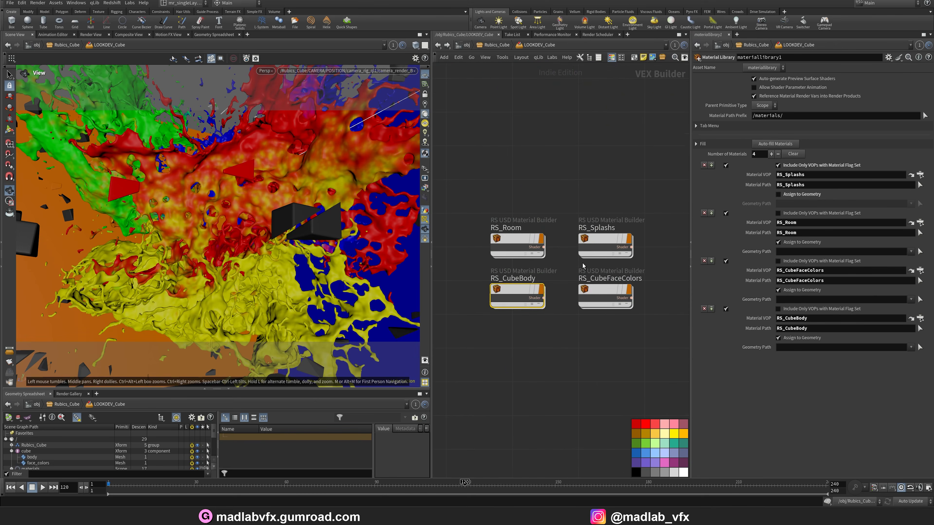
Open the RS_Room material and inspect the ParticleAttributeLookup1 and RSColorMix1 nodes that feed the base color
{"action": "double_click", "coordinate": [517, 241]}
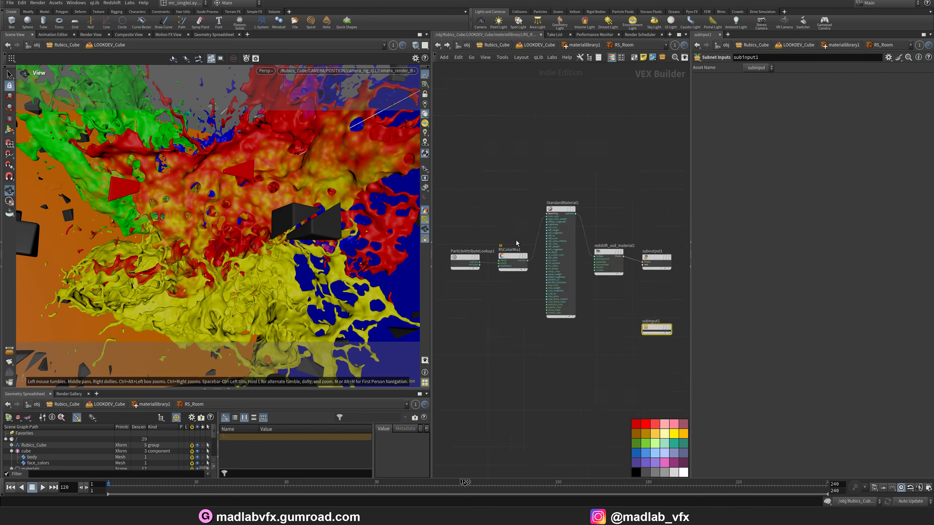
{"action": "scroll", "coordinate": [505, 300], "scroll_direction": "up", "scroll_amount": 2}
{"action": "middle_click_drag", "start_coordinate": [454, 282], "coordinate": [508, 283]}
{"action": "left_click", "coordinate": [494, 243]}
{"action": "scroll", "coordinate": [517, 272], "scroll_direction": "up", "scroll_amount": 3}
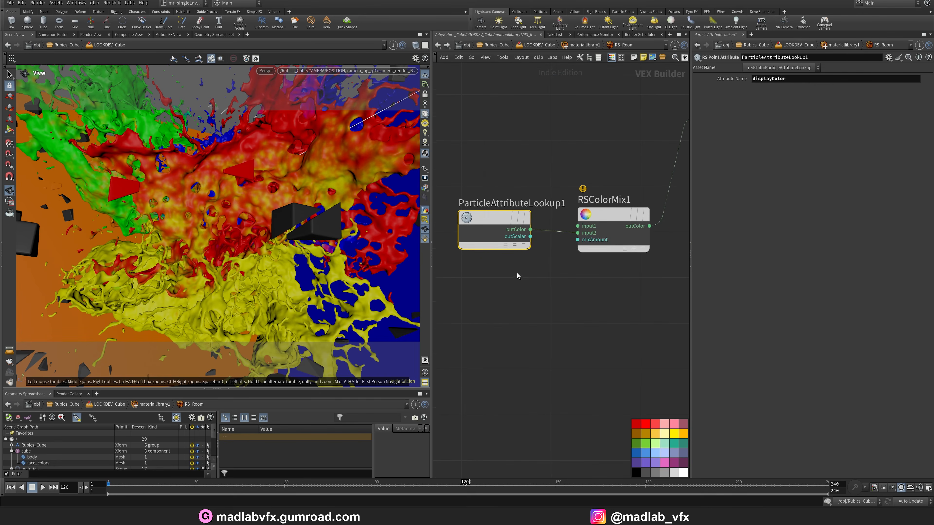
{"action": "left_click_drag", "start_coordinate": [432, 327], "coordinate": [343, 322]}
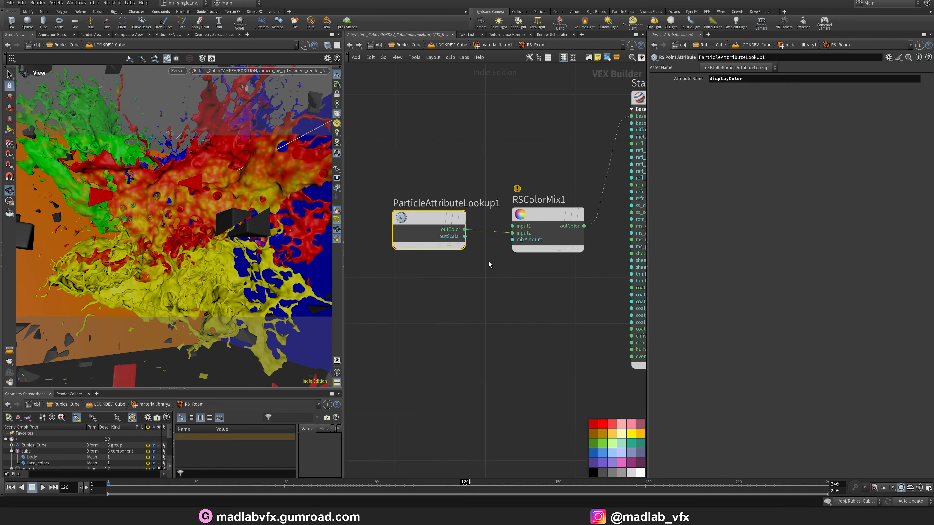
{"action": "middle_click_drag", "start_coordinate": [466, 278], "coordinate": [425, 308]}
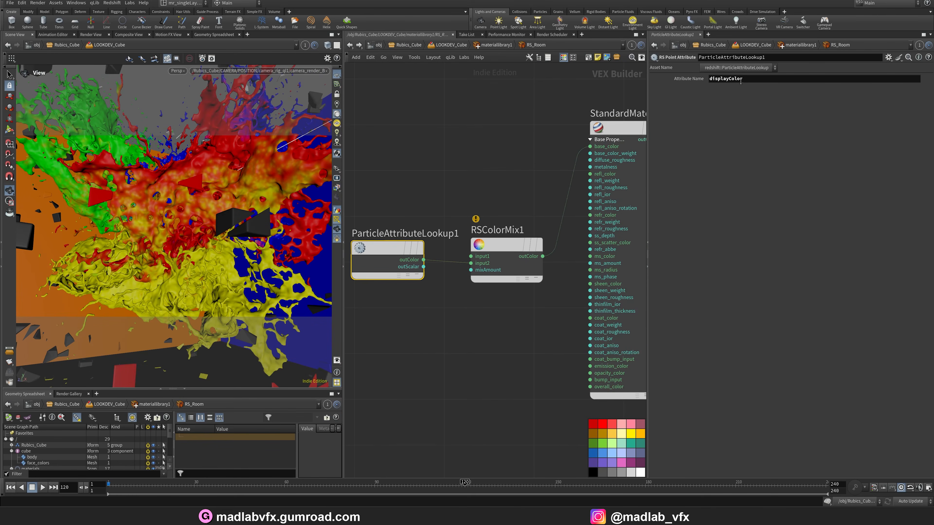
{"action": "middle_click_drag", "start_coordinate": [544, 132], "coordinate": [524, 135]}
{"action": "left_click", "coordinate": [478, 274]}
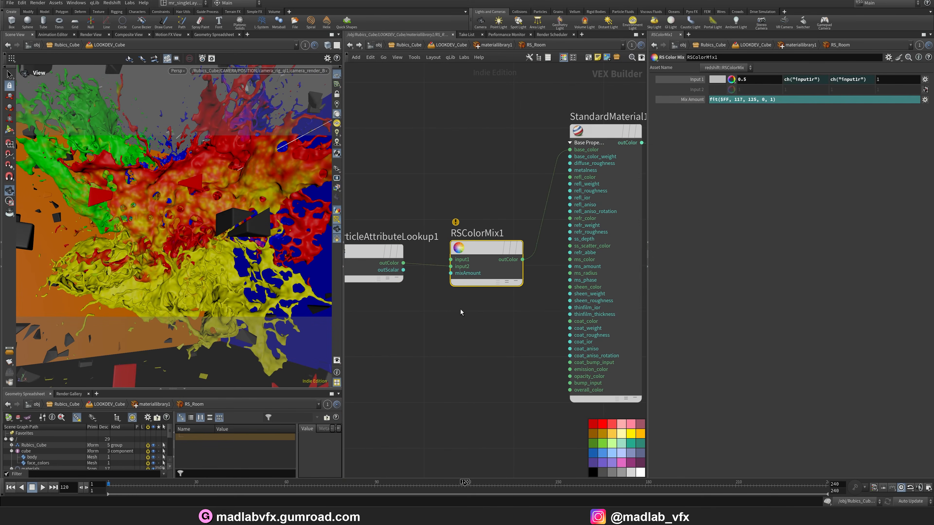
{"action": "middle_click_drag", "start_coordinate": [461, 312], "coordinate": [479, 309]}
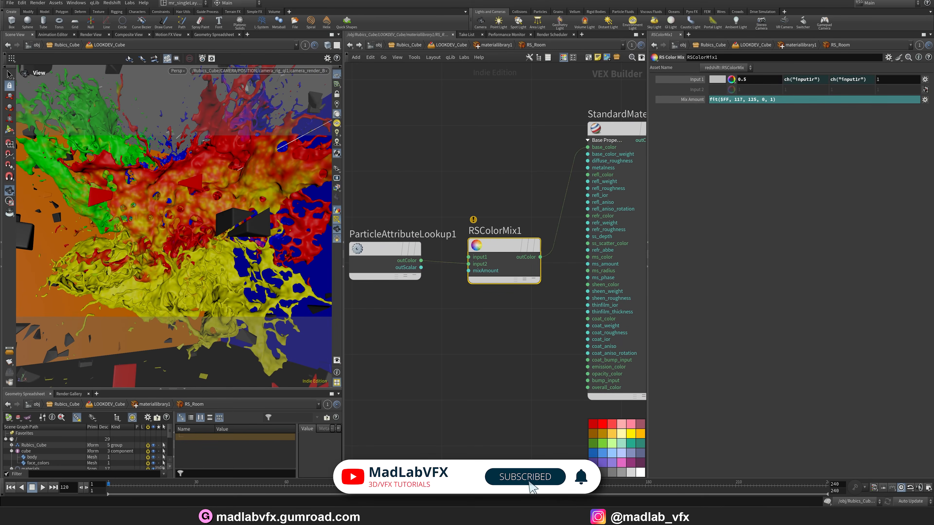
Switch to the DJV player and scrub through comp_cube_v002.mp4 to review the room's color change, then return to Houdini
{"action": "key", "text": "alt+Tab"}
{"action": "left_click_drag", "start_coordinate": [308, 456], "coordinate": [300, 457]}
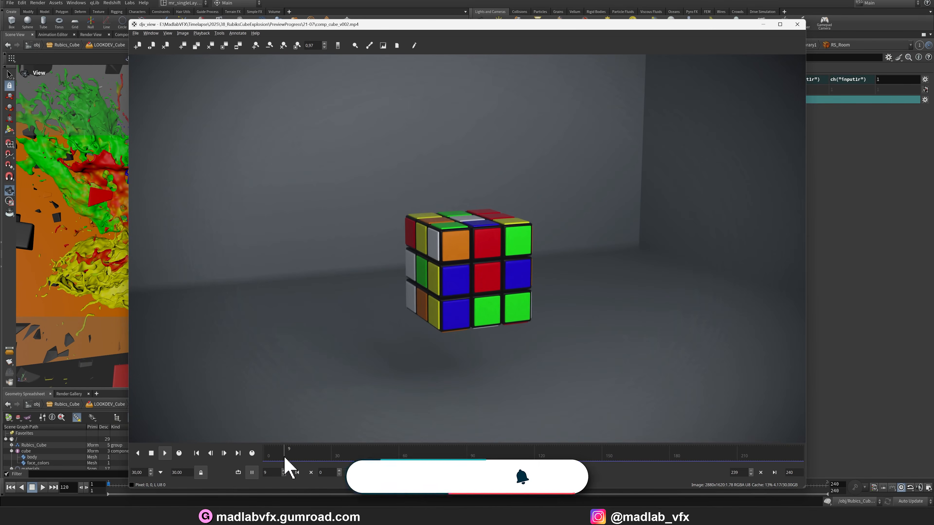
{"action": "left_click", "coordinate": [328, 460]}
{"action": "left_click_drag", "start_coordinate": [325, 454], "coordinate": [566, 452]}
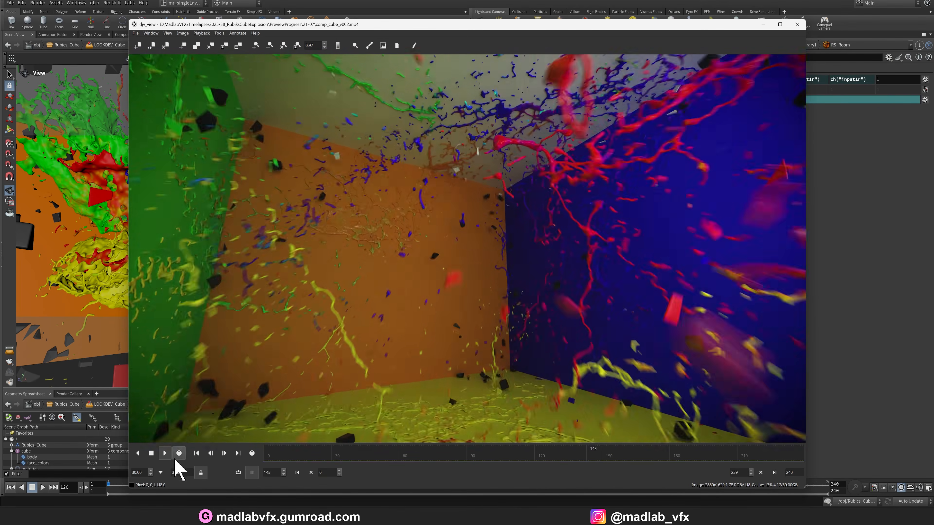
{"action": "left_click", "coordinate": [151, 453]}
{"action": "left_click", "coordinate": [763, 25]}
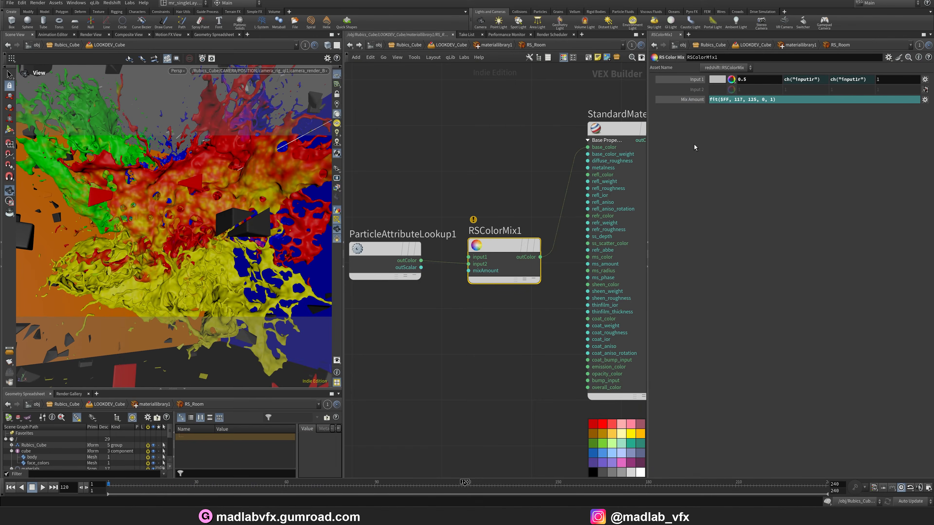
Examine the frame-based fit expression in RSColorMix1's Mix Amount
{"action": "middle_click_drag", "start_coordinate": [485, 331], "coordinate": [462, 336]}
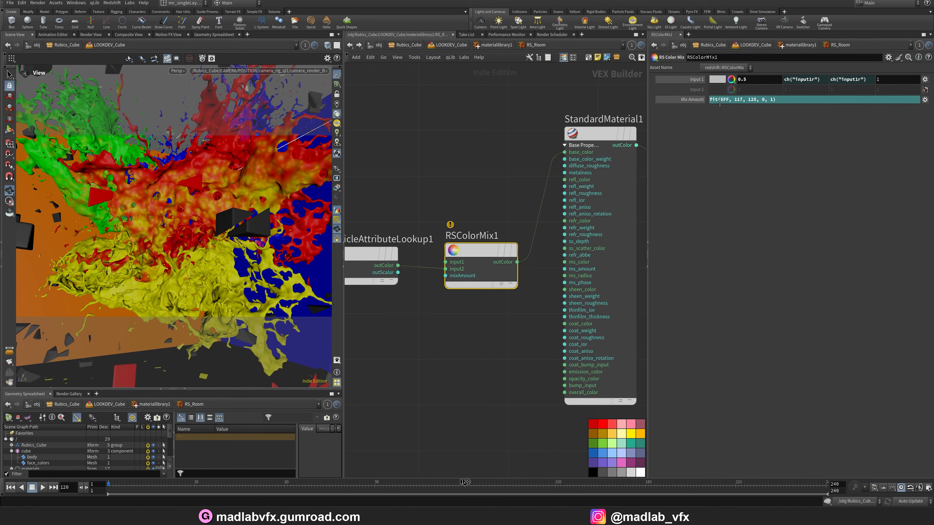
{"action": "middle_click_drag", "start_coordinate": [482, 205], "coordinate": [463, 206]}
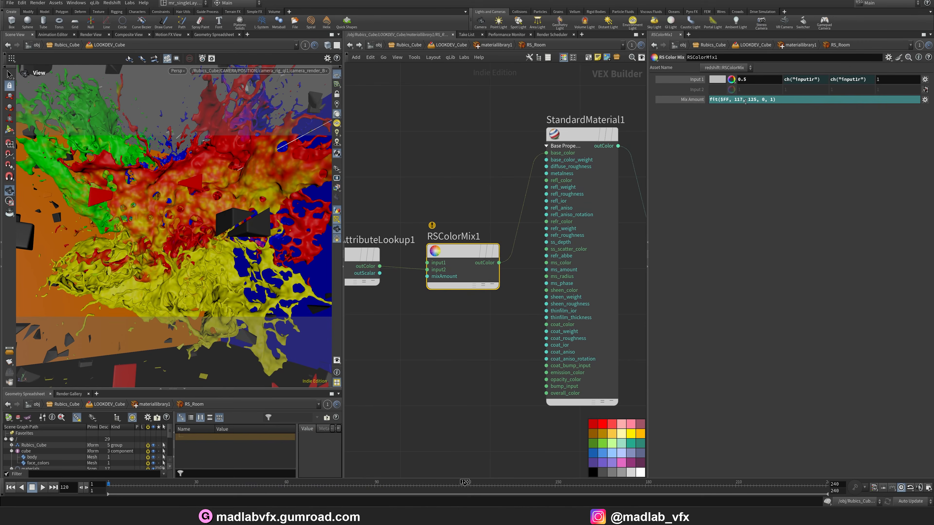
{"action": "left_click", "coordinate": [744, 102]}
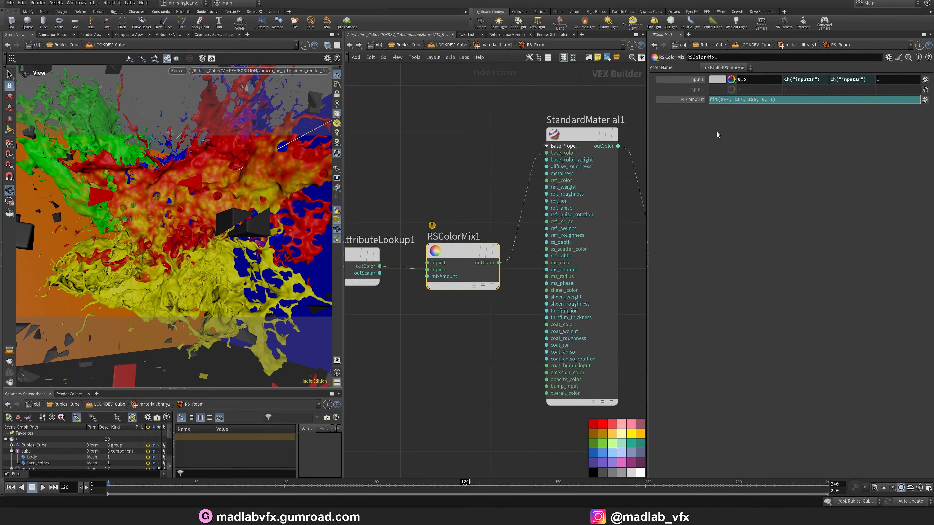
Select StandardMaterial1 in RS_Room and review its base and reflection settings
{"action": "scroll", "coordinate": [463, 171], "scroll_direction": "down", "scroll_amount": 2}
{"action": "middle_click_drag", "start_coordinate": [462, 171], "coordinate": [404, 180]}
{"action": "left_click", "coordinate": [482, 298]}
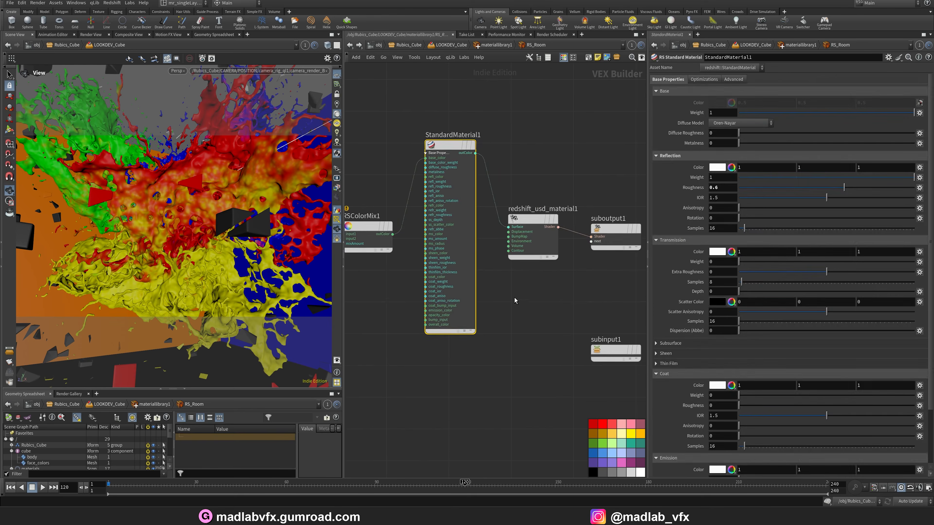
Open the RS_Splashs material and review its displayColor attribute lookup and StandardMaterial1 reflection roughness
{"action": "key", "text": "u"}
{"action": "double_click", "coordinate": [524, 243]}
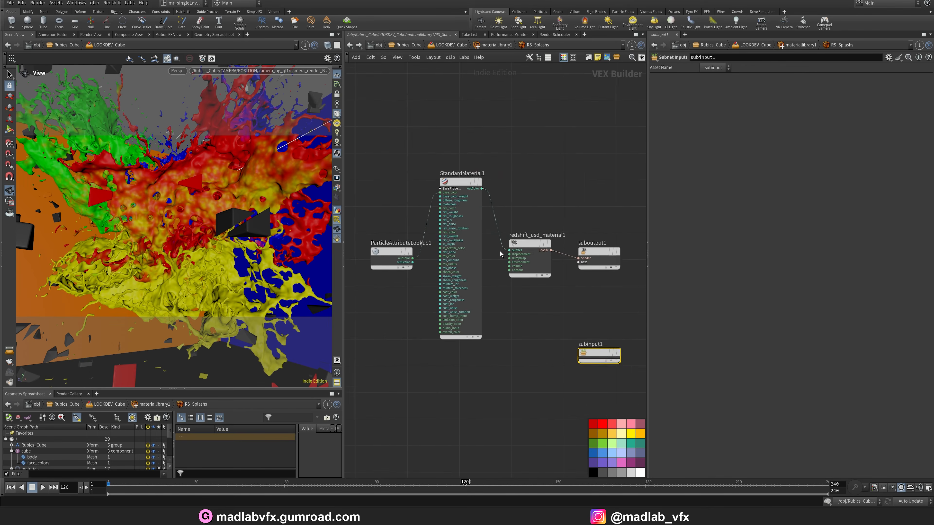
{"action": "scroll", "coordinate": [434, 302], "scroll_direction": "up", "scroll_amount": 3}
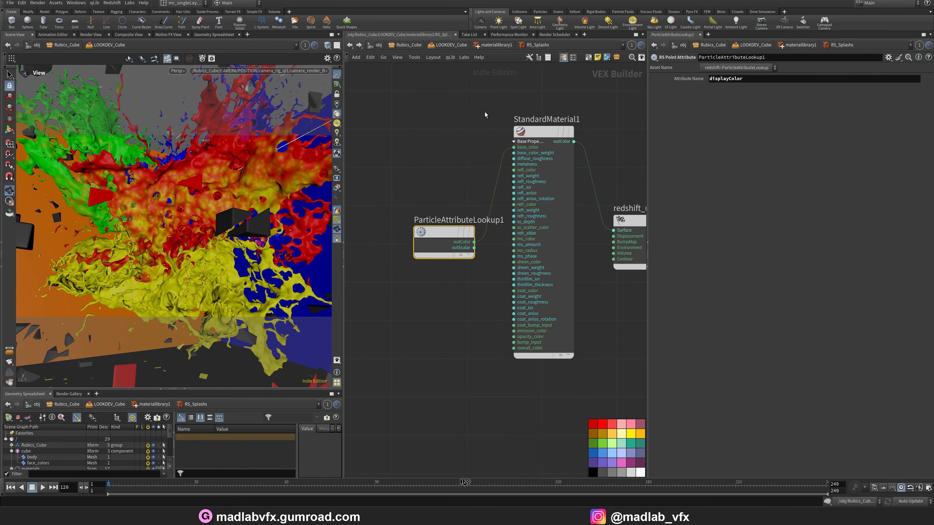
{"action": "left_click", "coordinate": [561, 188]}
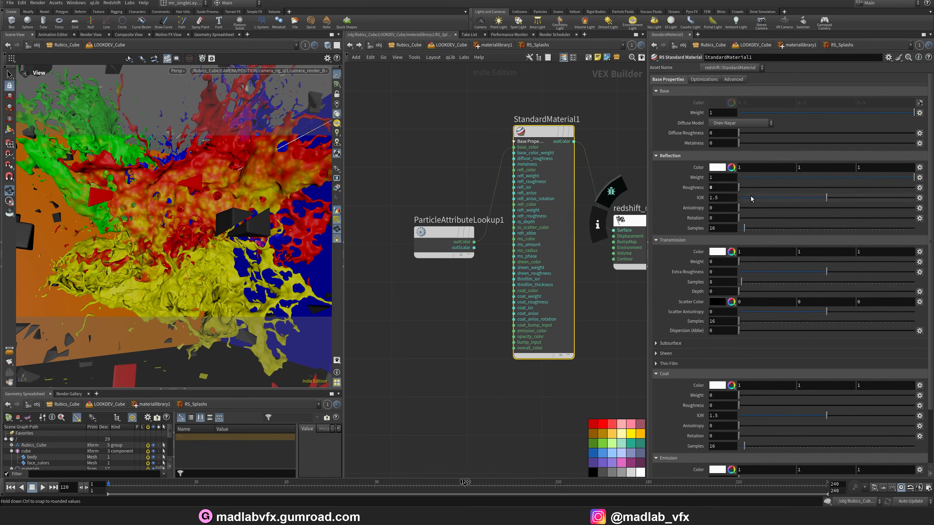
{"action": "middle_click_drag", "start_coordinate": [599, 140], "coordinate": [580, 146]}
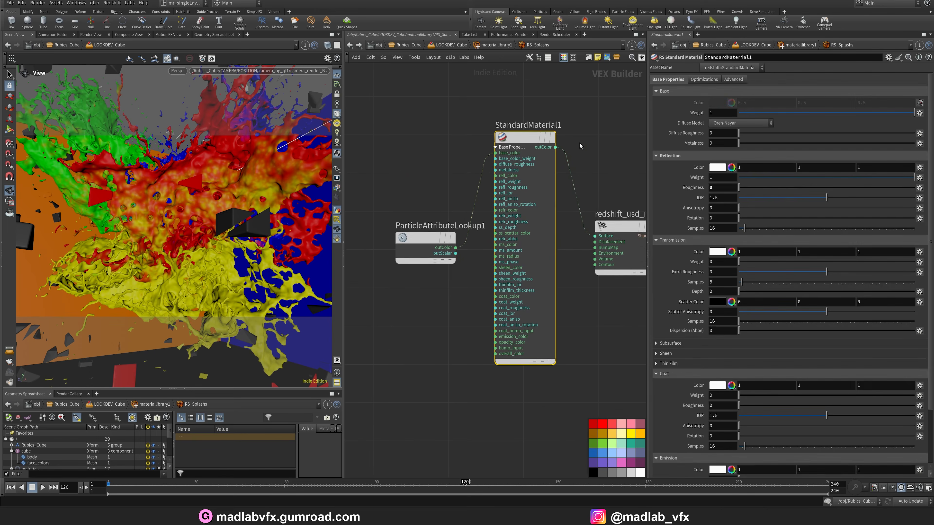
Open the RS_CubeBody material and review StandardMaterial1's base color weight and reflection roughness
{"action": "key", "text": "u"}
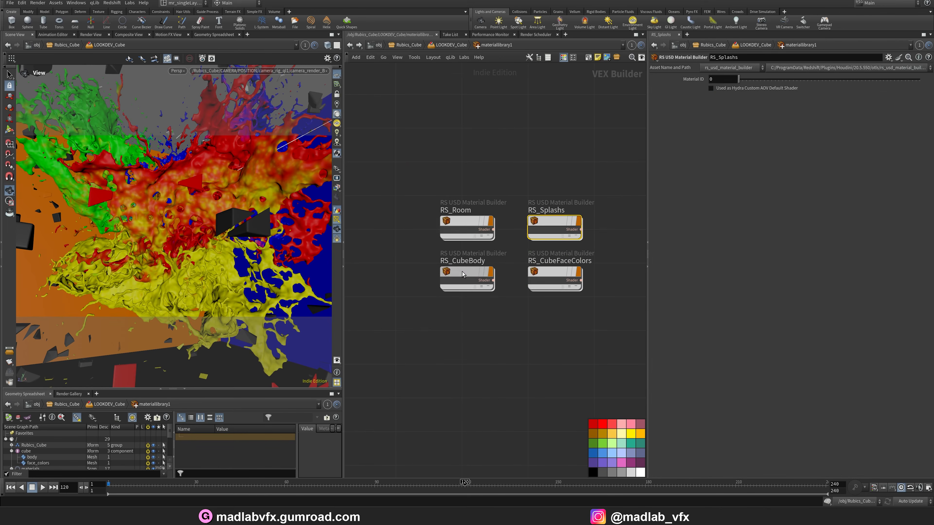
{"action": "double_click", "coordinate": [464, 280]}
{"action": "scroll", "coordinate": [463, 282], "scroll_direction": "up", "scroll_amount": 2}
{"action": "left_click", "coordinate": [401, 227]}
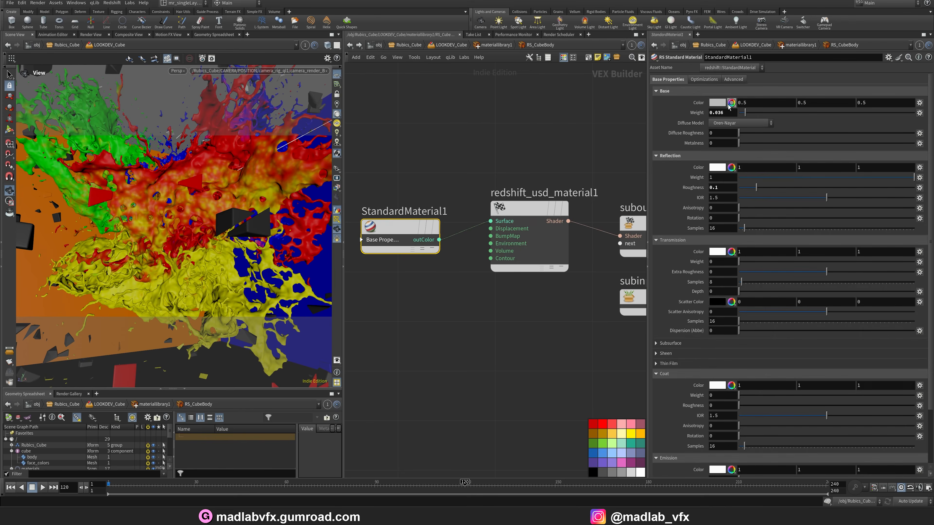
{"action": "middle_click_drag", "start_coordinate": [372, 210], "coordinate": [437, 214]}
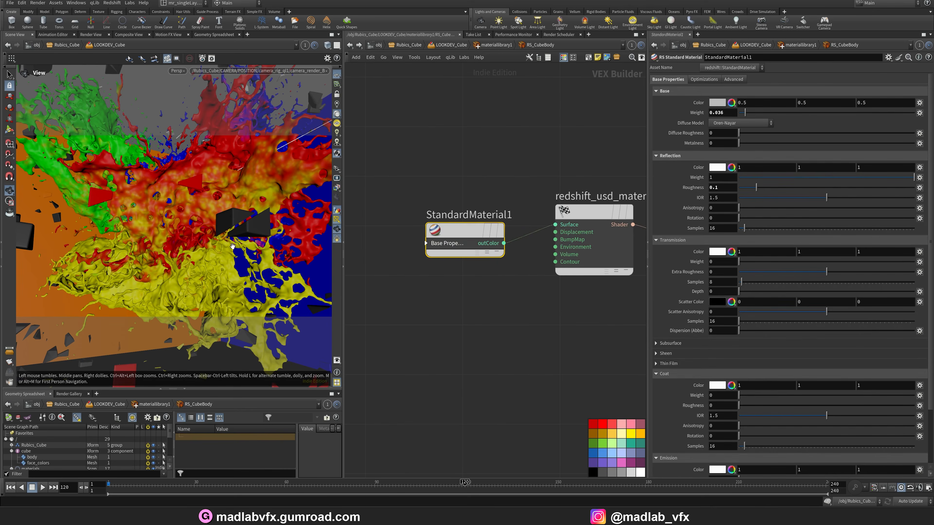
{"action": "middle_click_drag", "start_coordinate": [519, 274], "coordinate": [461, 267]}
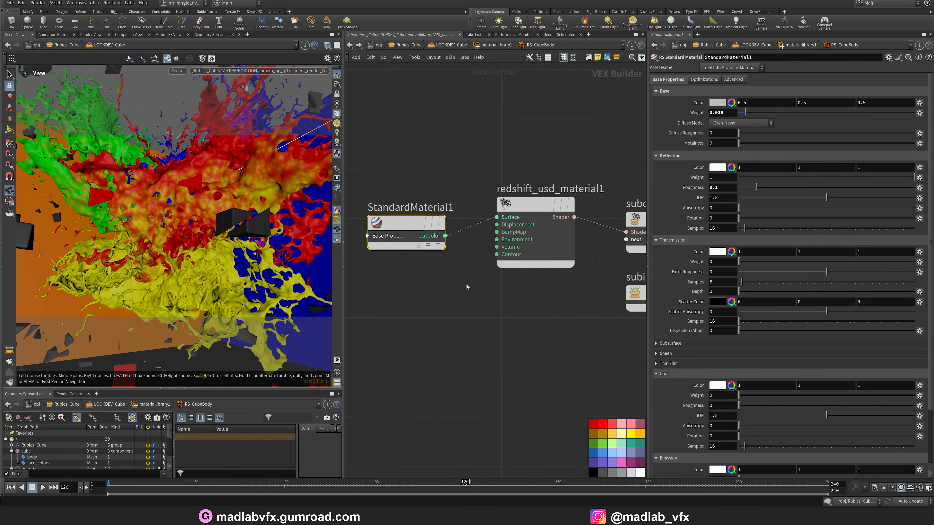
Open the RS_CubeFaceColors material and review its attribute lookup and StandardMaterial1's reflection and coat settings
{"action": "key", "text": "u"}
{"action": "double_click", "coordinate": [488, 264]}
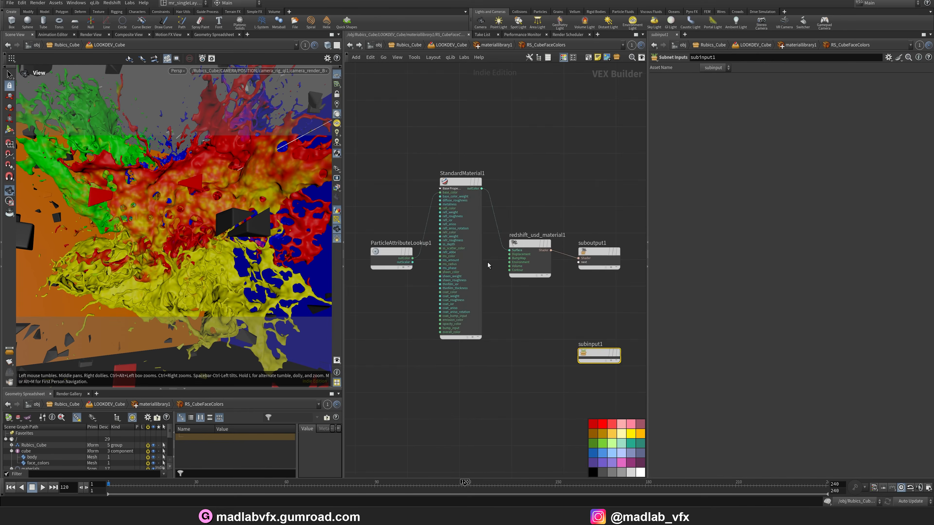
{"action": "middle_click_drag", "start_coordinate": [386, 291], "coordinate": [457, 283]}
{"action": "scroll", "coordinate": [457, 283], "scroll_direction": "up", "scroll_amount": 2}
{"action": "left_click_drag", "start_coordinate": [465, 276], "coordinate": [436, 215]}
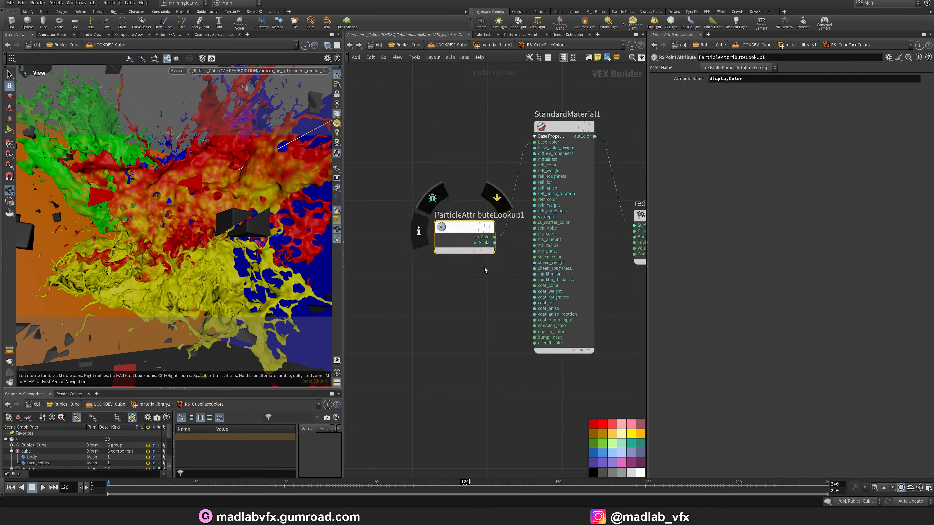
{"action": "middle_click_drag", "start_coordinate": [521, 249], "coordinate": [486, 251]}
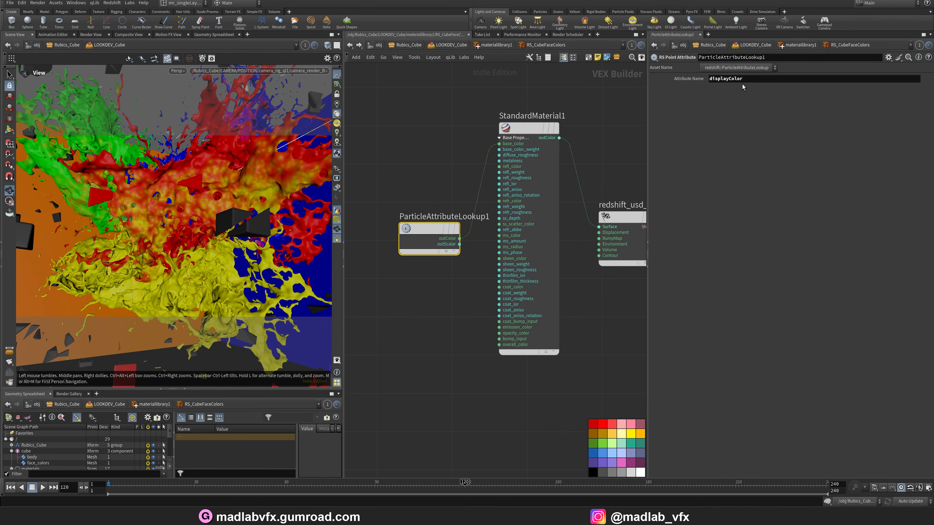
{"action": "left_click_drag", "start_coordinate": [551, 117], "coordinate": [550, 127]}
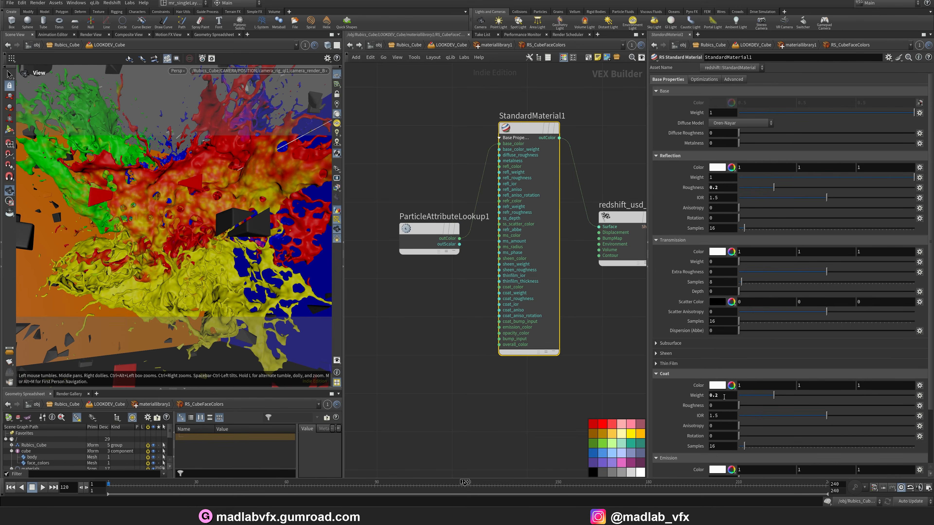
Return to the LOOKDEV_Cube network, select arealight1, and examine the light's settings and placement around the room
{"action": "key", "text": "u"}
{"action": "key", "text": "u"}
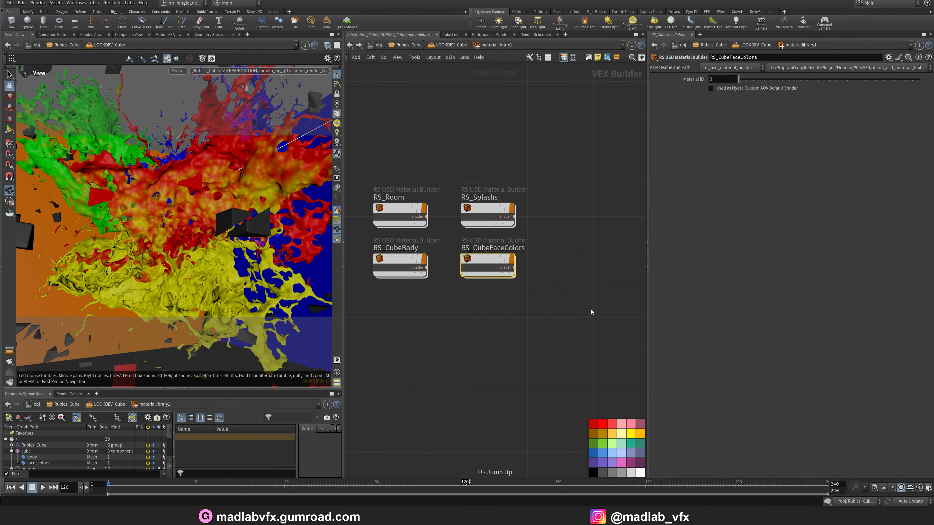
{"action": "left_click", "coordinate": [504, 303]}
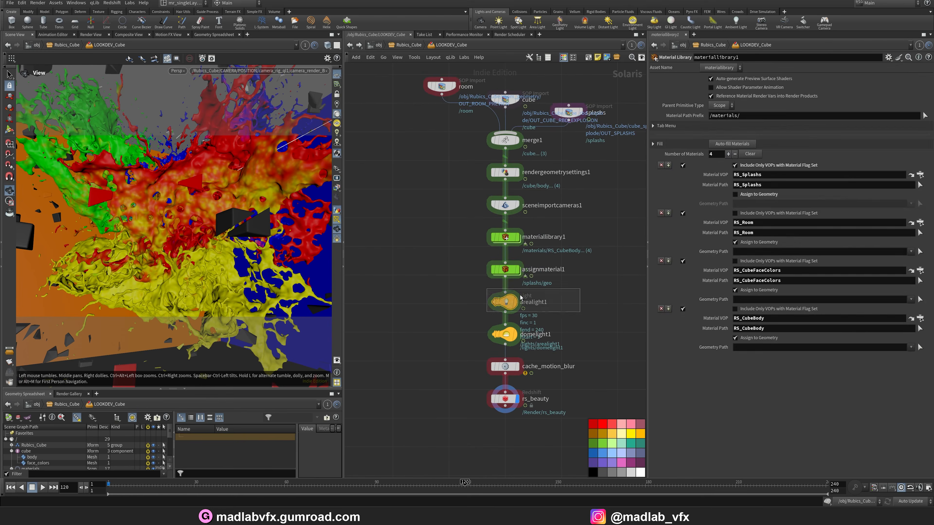
{"action": "left_click_drag", "start_coordinate": [345, 293], "coordinate": [462, 272]}
{"action": "left_click_drag", "start_coordinate": [349, 193], "coordinate": [274, 220]}
{"action": "left_click_drag", "start_coordinate": [326, 177], "coordinate": [285, 246]}
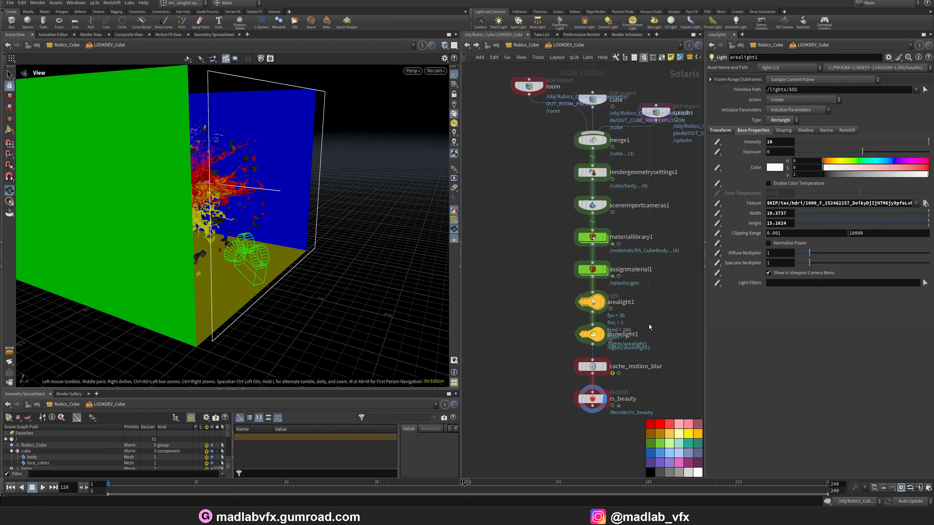
Select domelight1 and examine its base properties and HDRI texture path
{"action": "left_click", "coordinate": [596, 334]}
{"action": "middle_click_drag", "start_coordinate": [647, 335], "coordinate": [645, 316]}
{"action": "left_click_drag", "start_coordinate": [339, 226], "coordinate": [322, 261]}
{"action": "middle_click_drag", "start_coordinate": [665, 354], "coordinate": [646, 339]}
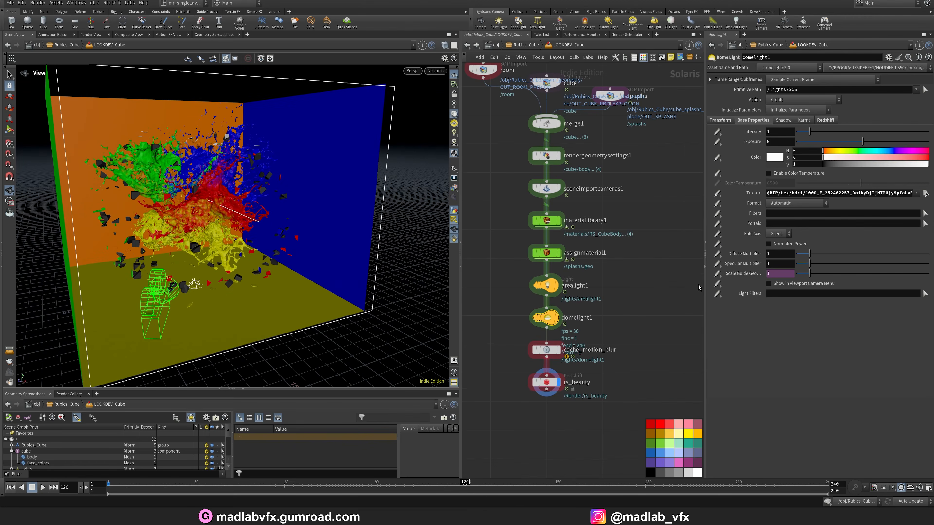
{"action": "left_click_drag", "start_coordinate": [704, 285], "coordinate": [690, 290]}
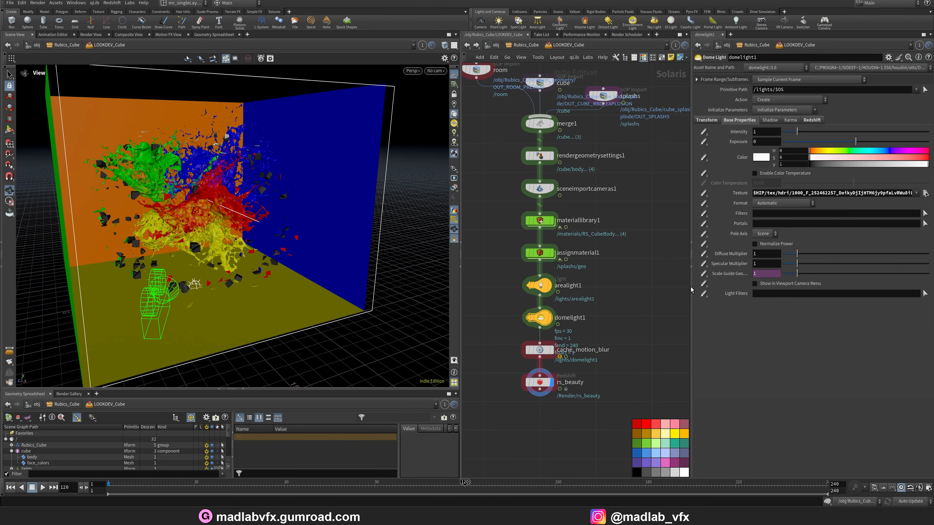
{"action": "left_click", "coordinate": [833, 196]}
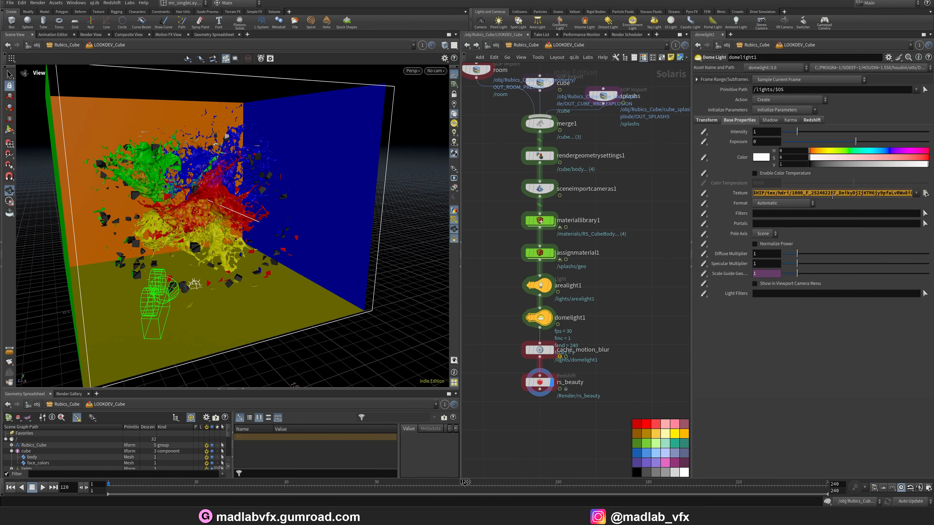
Preview domelight1's HDRI texture in an enlarged MPlay window, examine its bright light areas, and close the preview
{"action": "left_click", "coordinate": [27, 4]}
{"action": "left_click", "coordinate": [27, 4]}
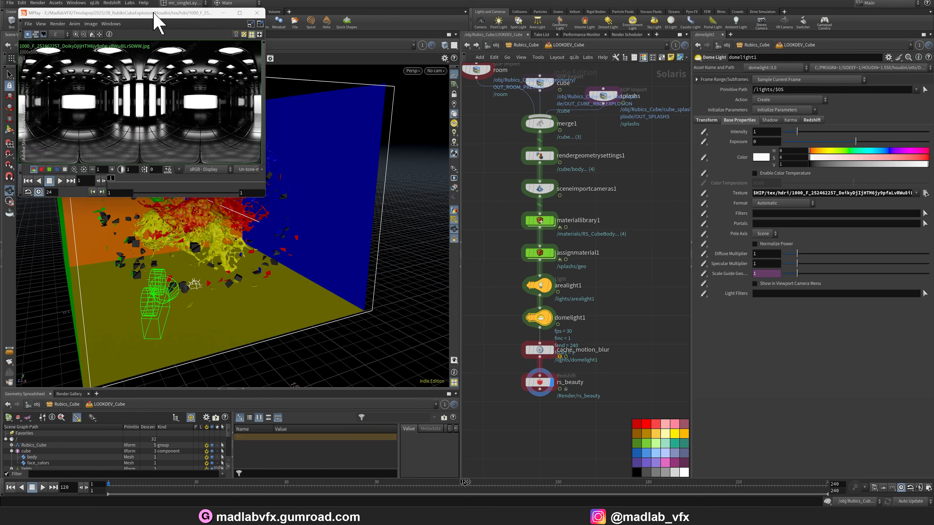
{"action": "left_click_drag", "start_coordinate": [154, 14], "coordinate": [319, 78]}
{"action": "left_click_drag", "start_coordinate": [427, 259], "coordinate": [577, 344]}
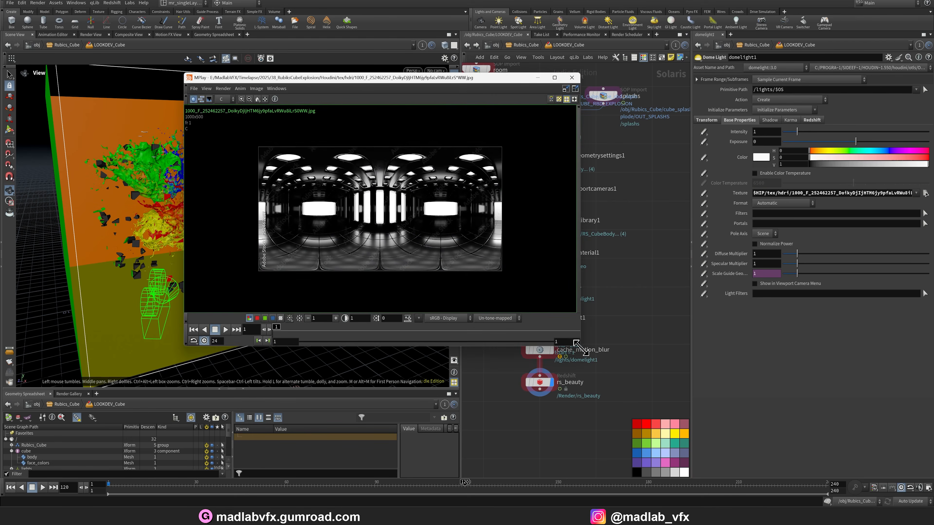
{"action": "scroll", "coordinate": [413, 259], "scroll_direction": "up", "scroll_amount": 1}
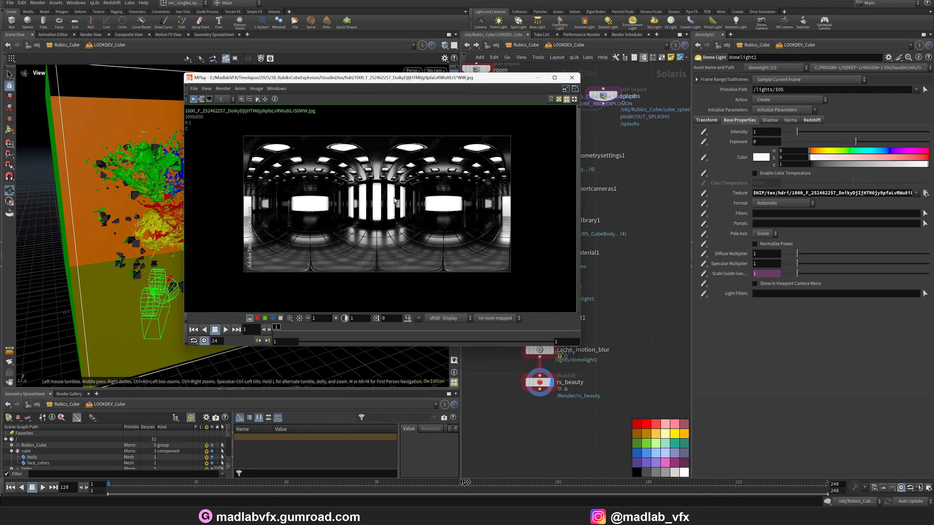
{"action": "left_click", "coordinate": [572, 77]}
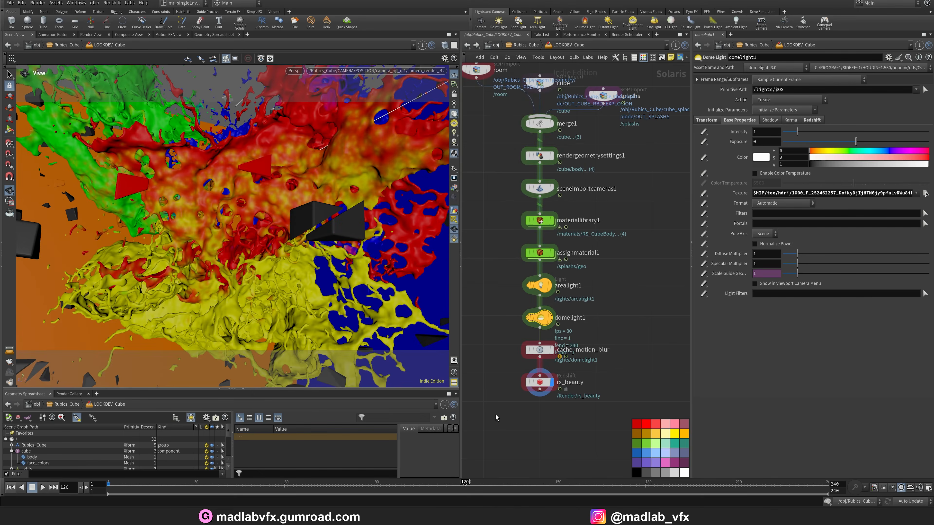
Widen the scene view and render the intact cube through the render camera with Redshift at frame 53
{"action": "left_click_drag", "start_coordinate": [460, 418], "coordinate": [547, 419]}
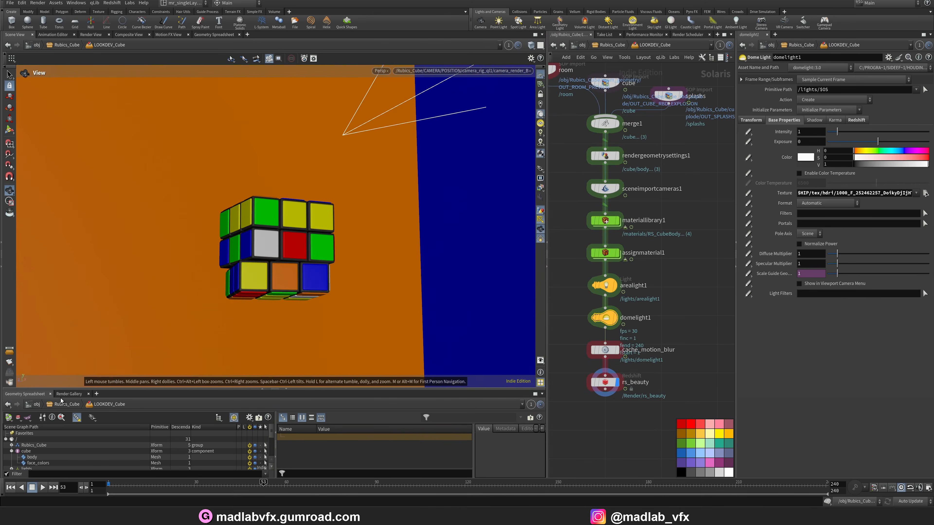
{"action": "left_click", "coordinate": [381, 71]}
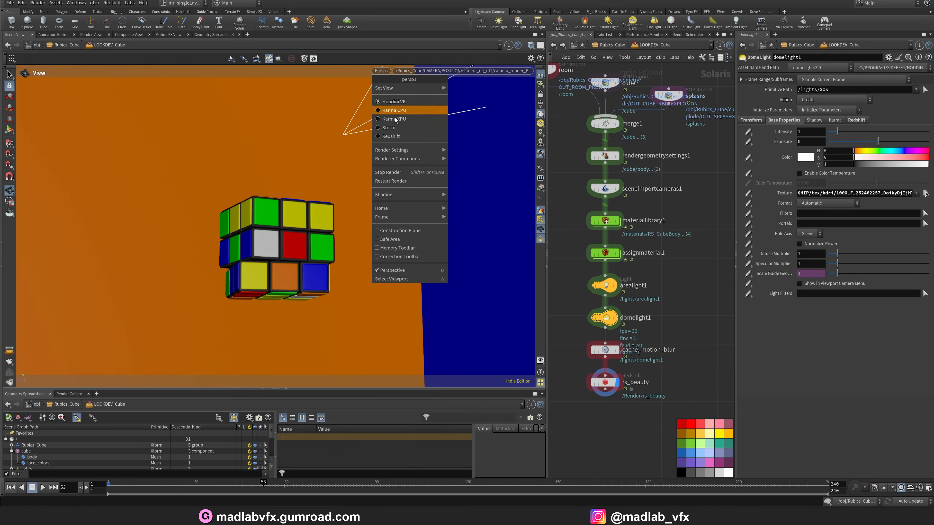
{"action": "left_click", "coordinate": [394, 137]}
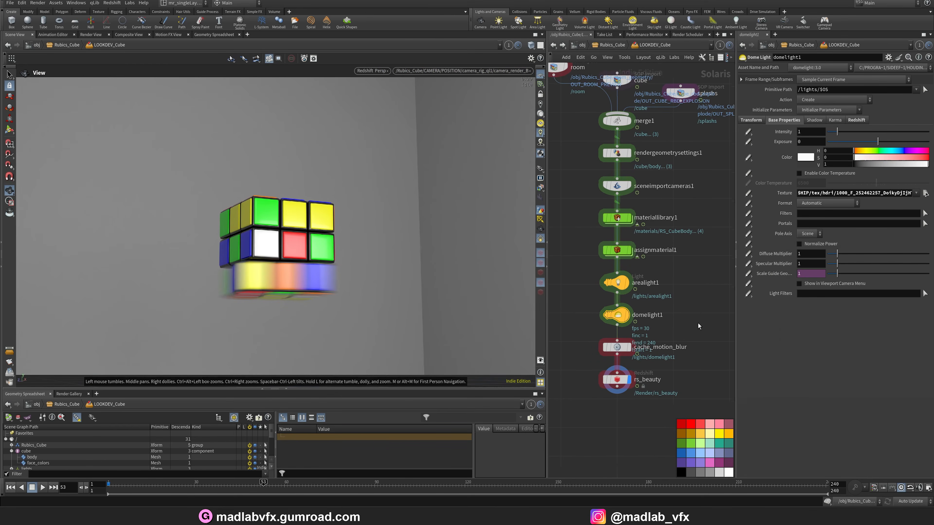
Select the rs_beauty node and preview the explosion at frame 122 with the Redshift viewport render
{"action": "left_click", "coordinate": [625, 380]}
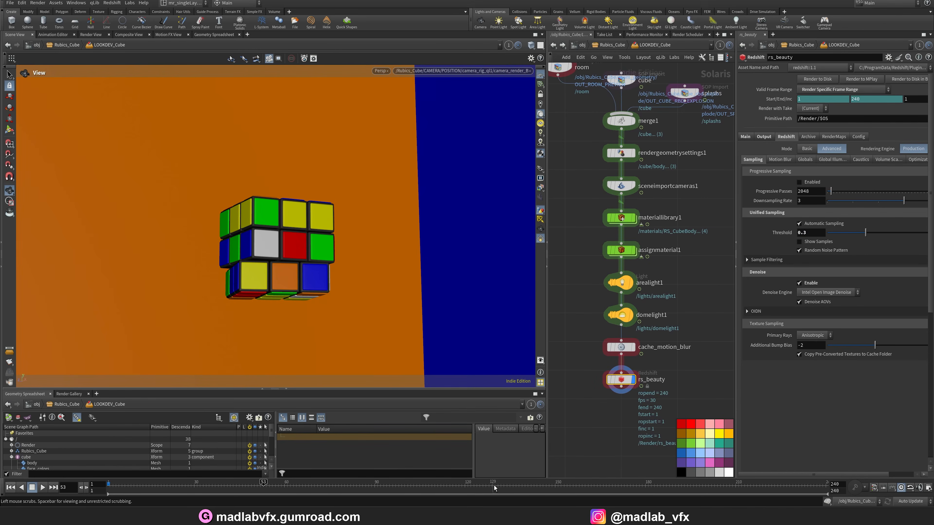
{"action": "left_click", "coordinate": [471, 483]}
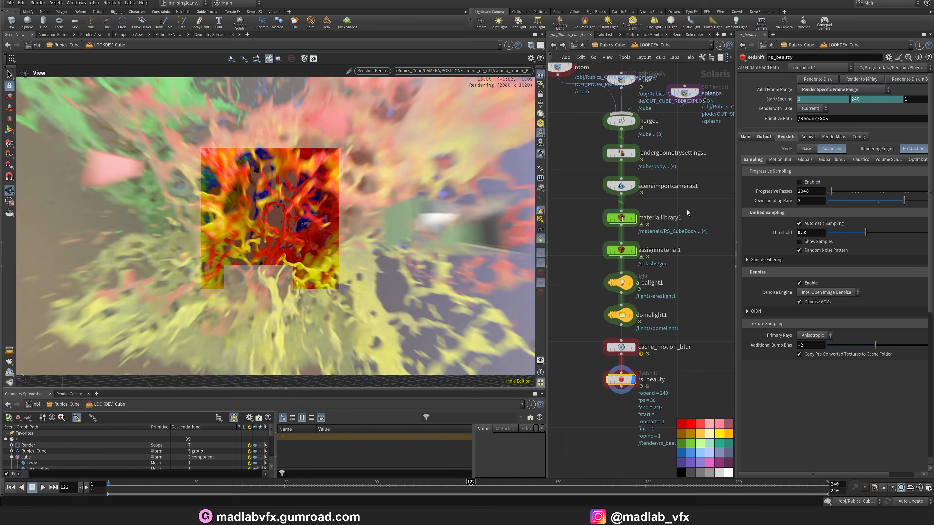